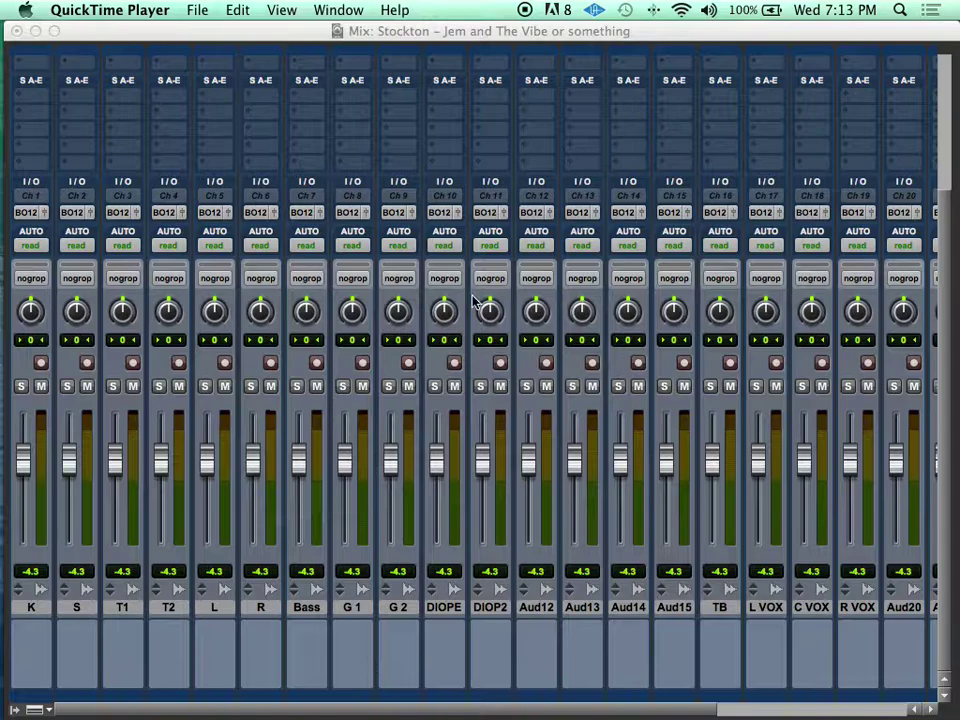
click(387, 121)
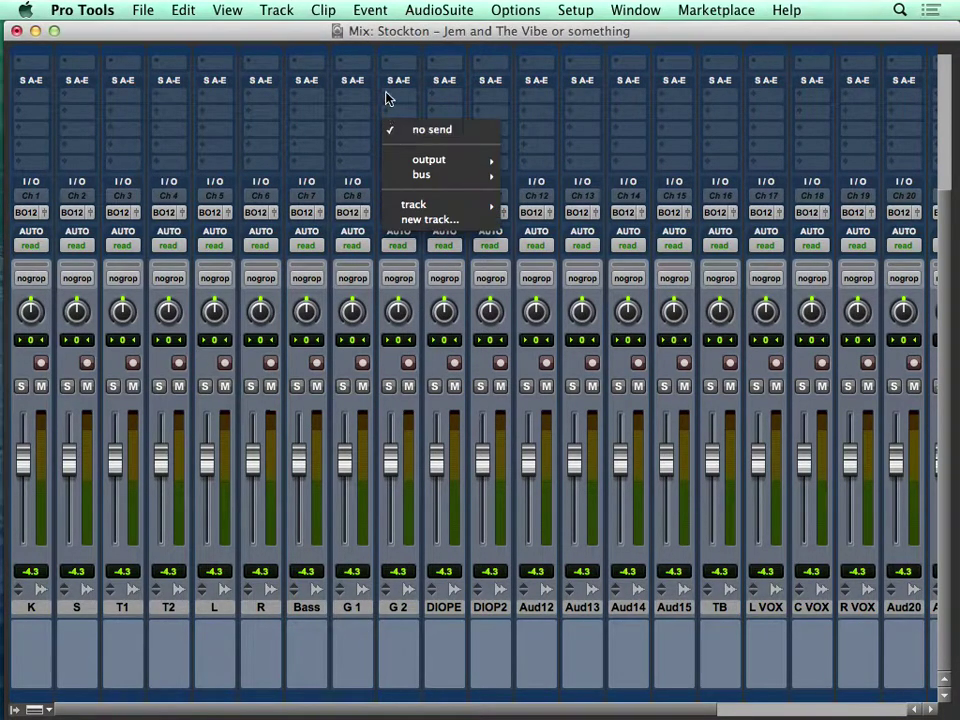
click(396, 50)
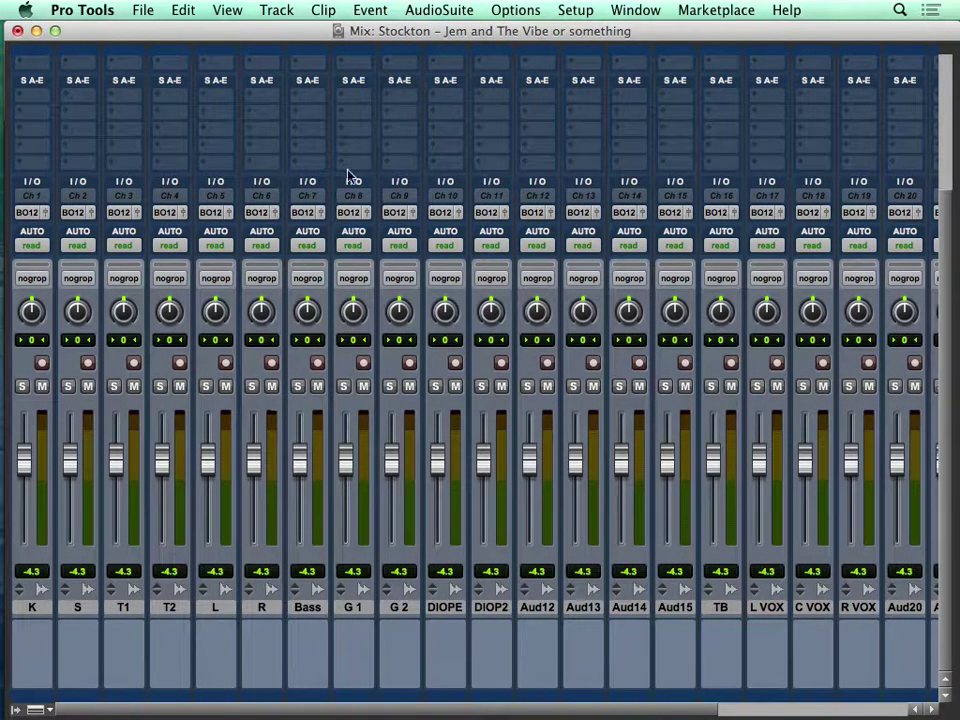
scroll(340, 226, up, 5)
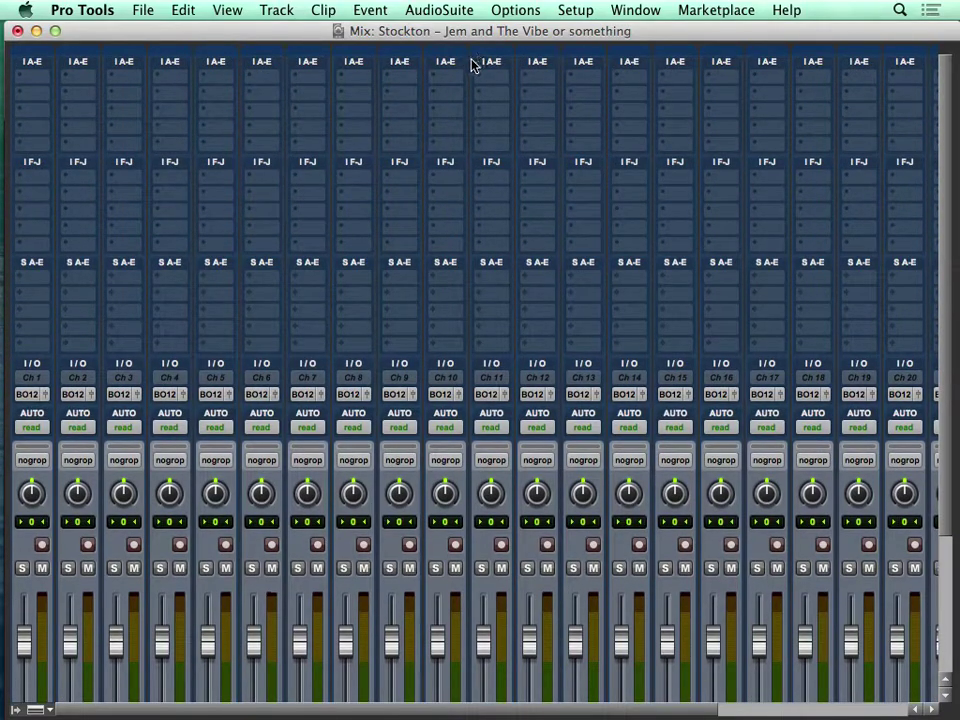
Examine the recorded waveforms in the Edit window, selecting the quiet passage from about 4:46 to 5:19 on L VOX
key(super+equal)
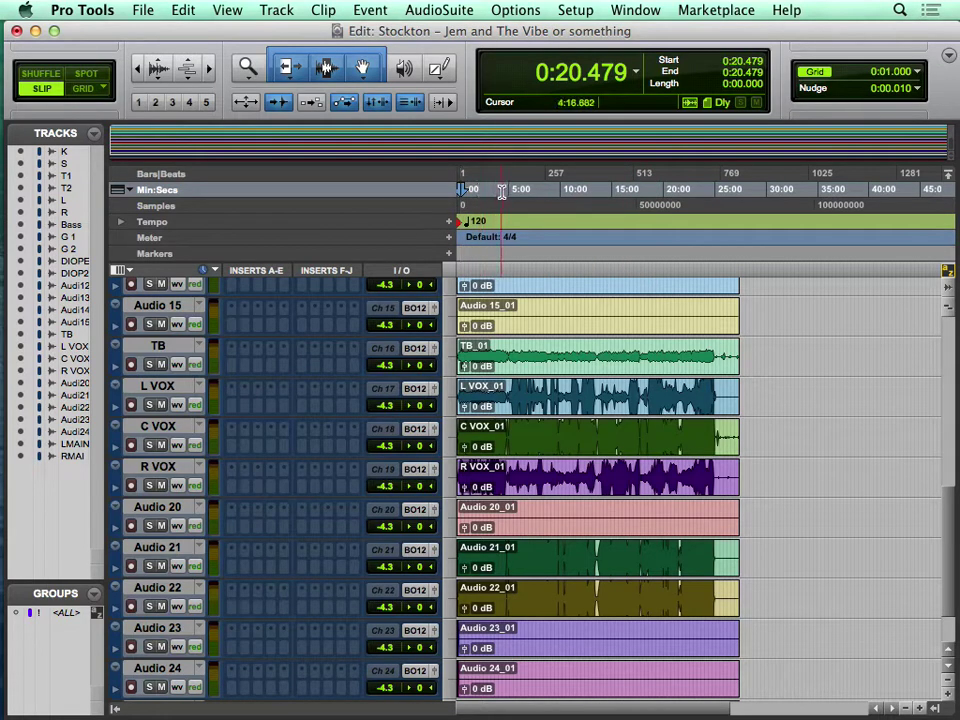
key(super+bracketright)
key(super+bracketright)
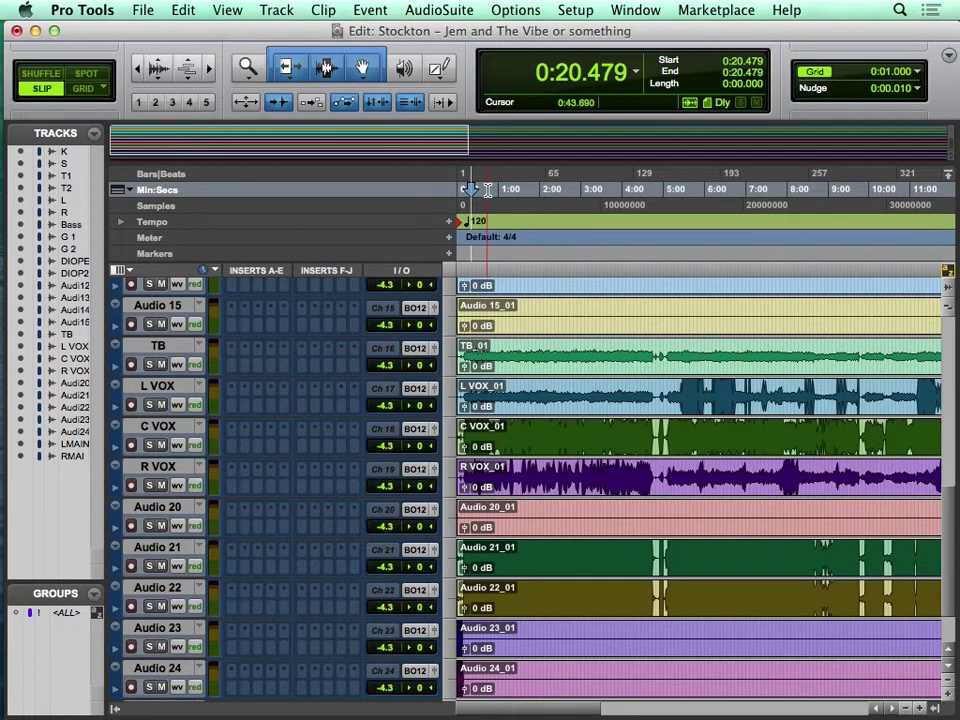
click(487, 190)
key(super+bracketright)
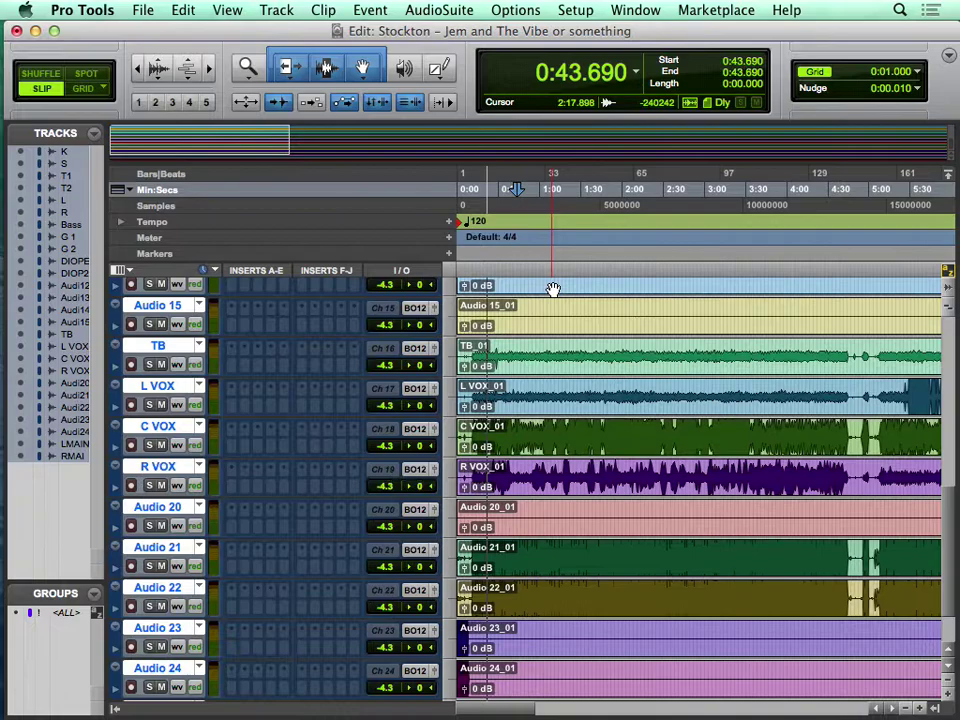
click(472, 395)
drag(472, 395, 896, 396)
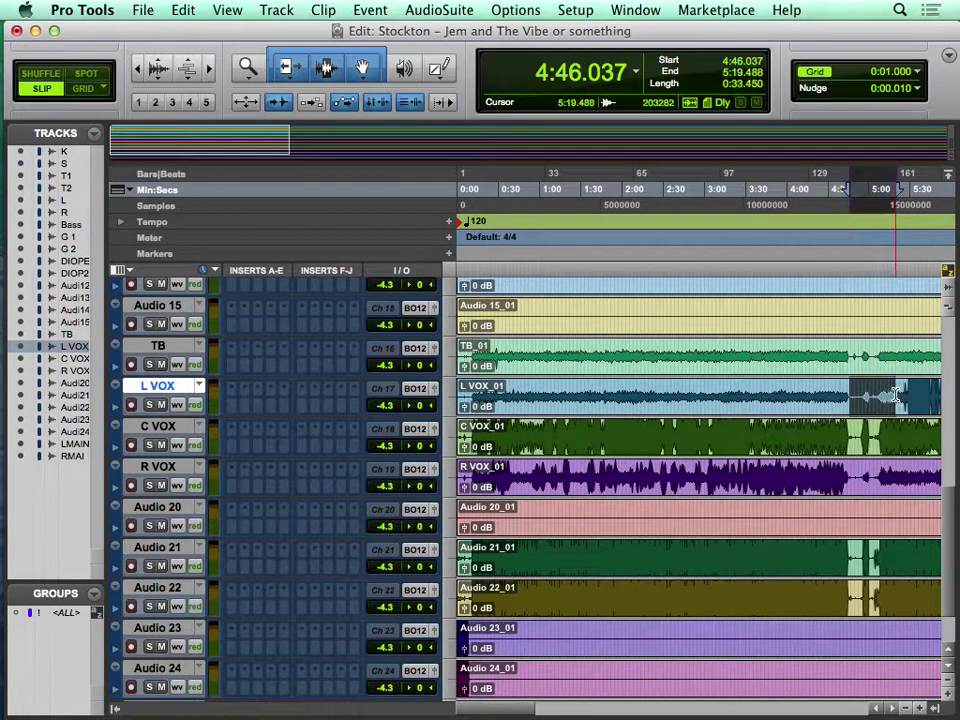
Play the session from about 1:56 and return to the Mix window with the system volume lowered slightly
click(557, 190)
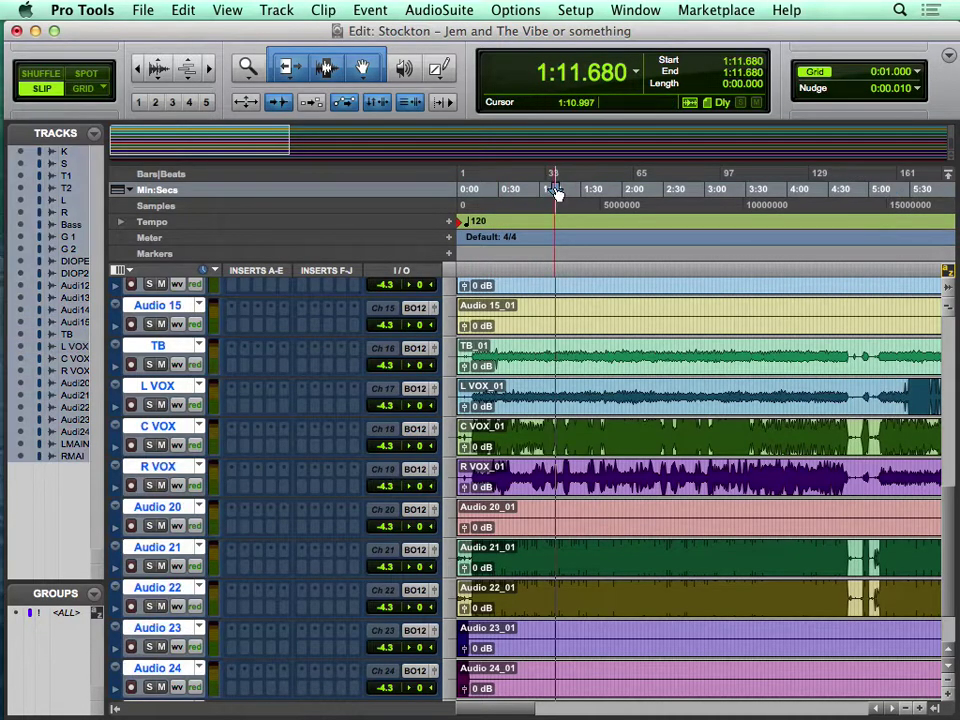
click(619, 190)
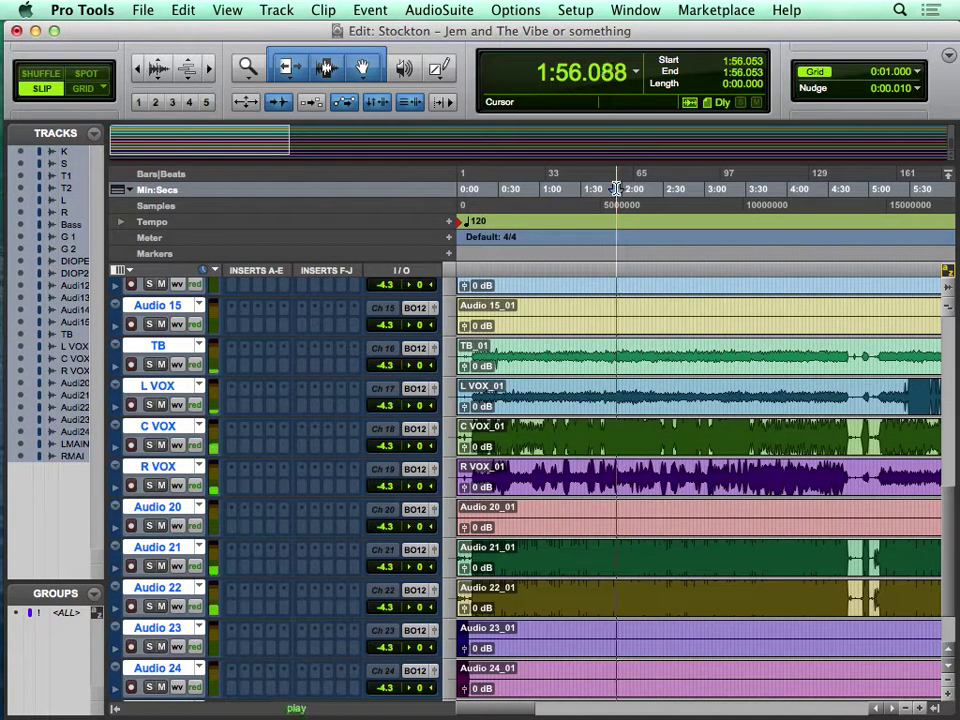
key(super+equal)
scroll(616, 190, down, 5)
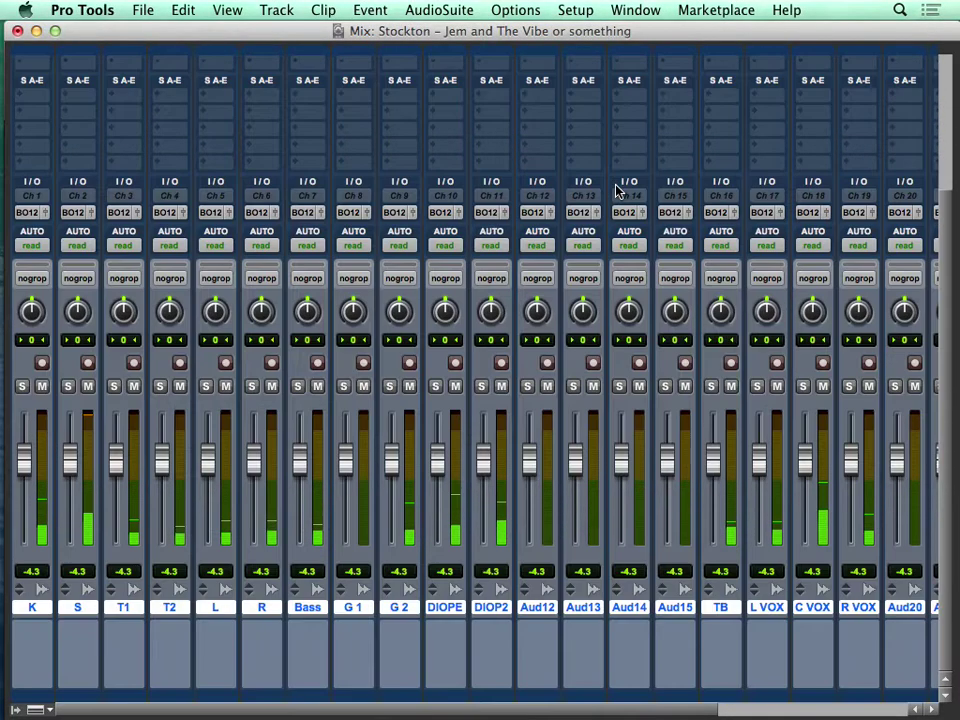
key(XF86AudioLowerVolume)
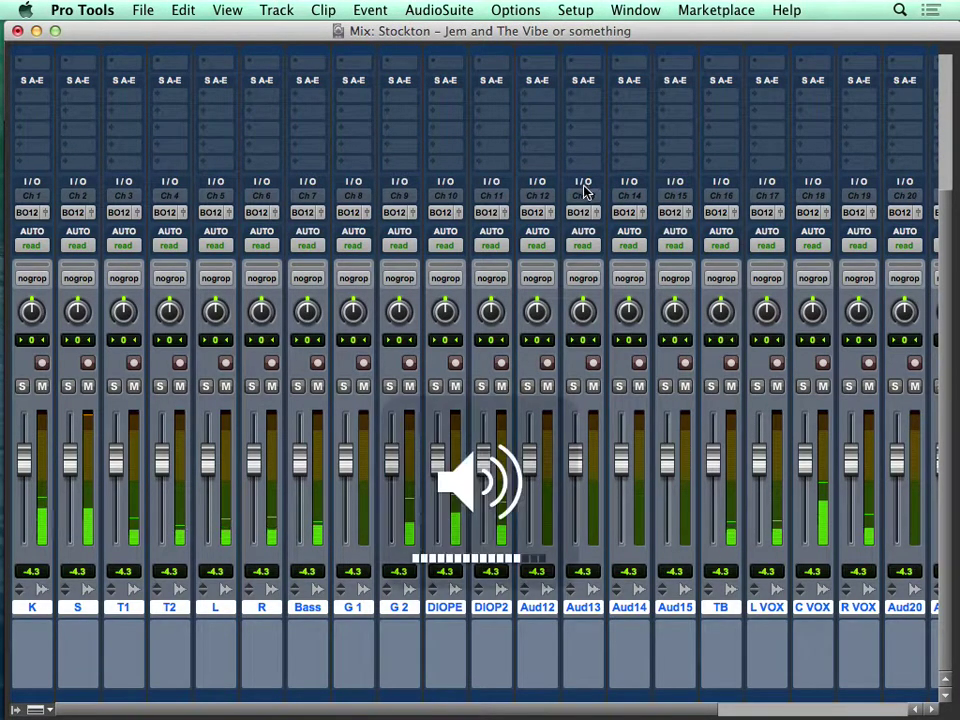
Pull all track faders down to -∞ together by temporarily enabling the ALL group
click(18, 710)
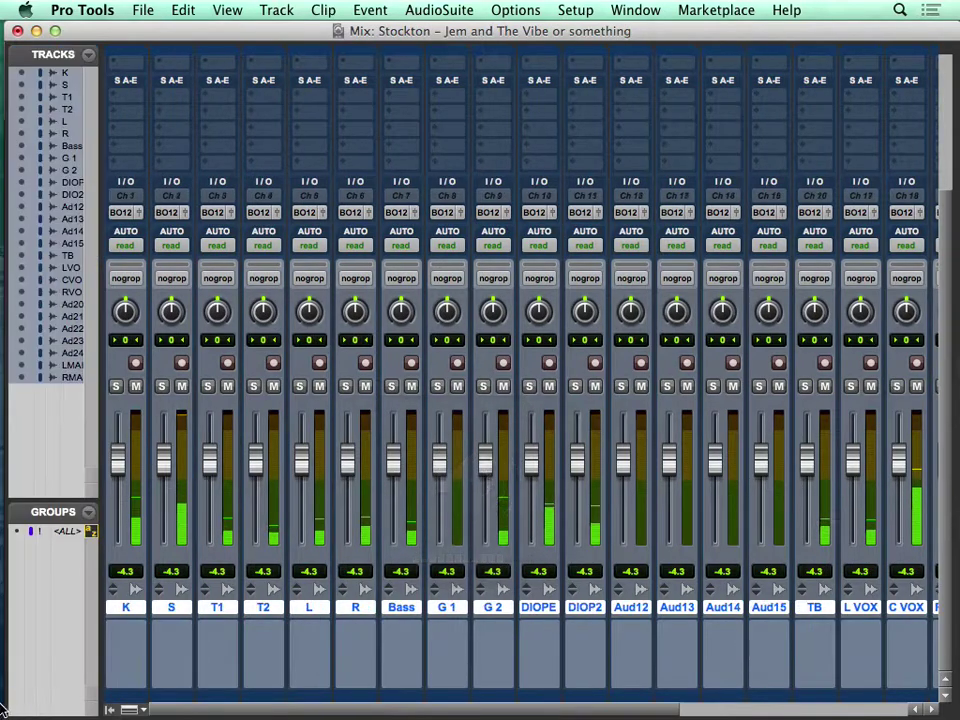
click(66, 533)
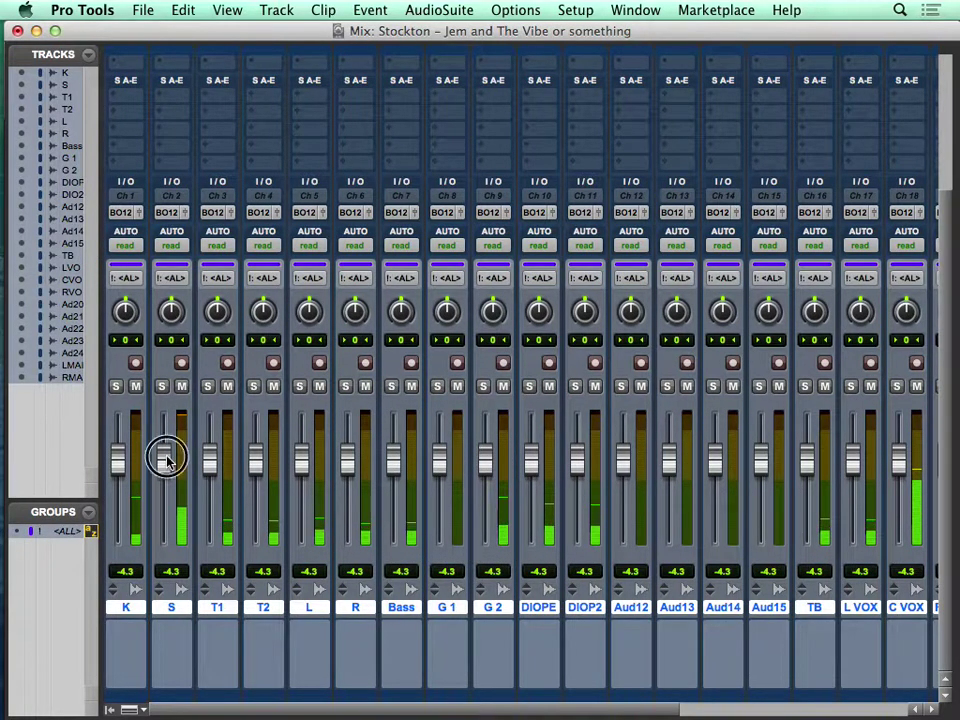
drag(167, 456, 158, 649)
click(66, 531)
Create one new stereo Master Fader track
scroll(231, 681, right, 5)
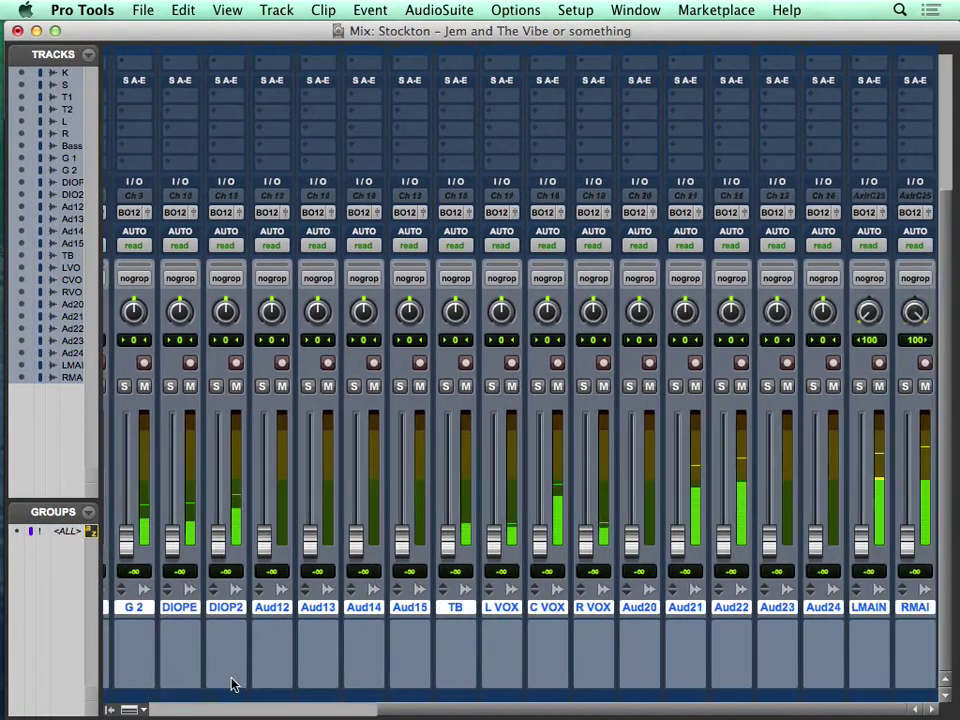
key(super+shift+n)
key(super+Down)
key(super+Down)
key(super+Right)
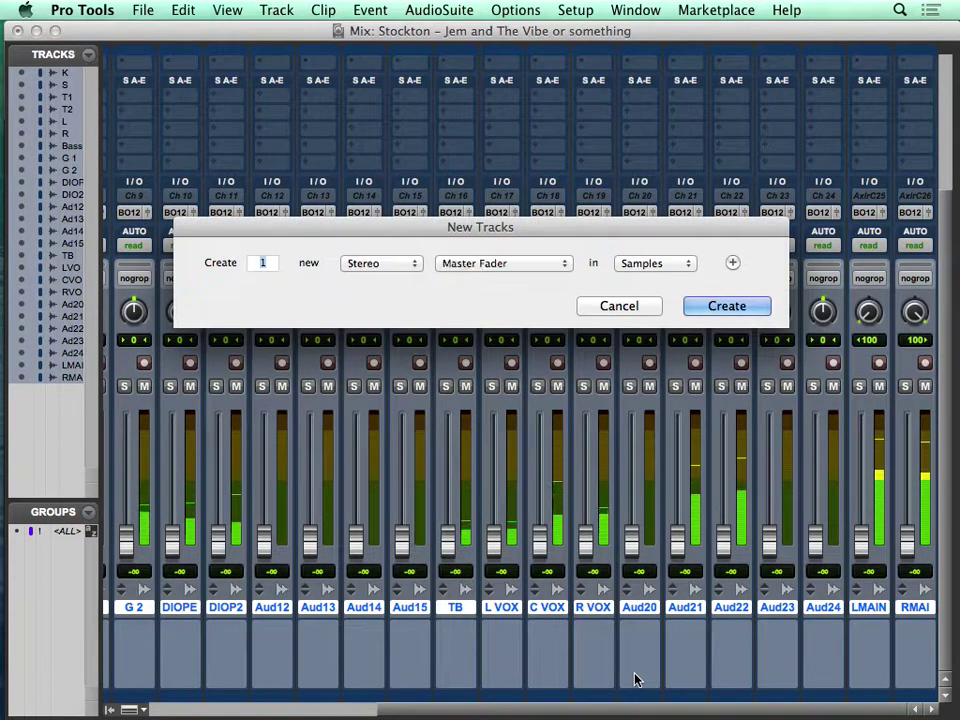
key(Return)
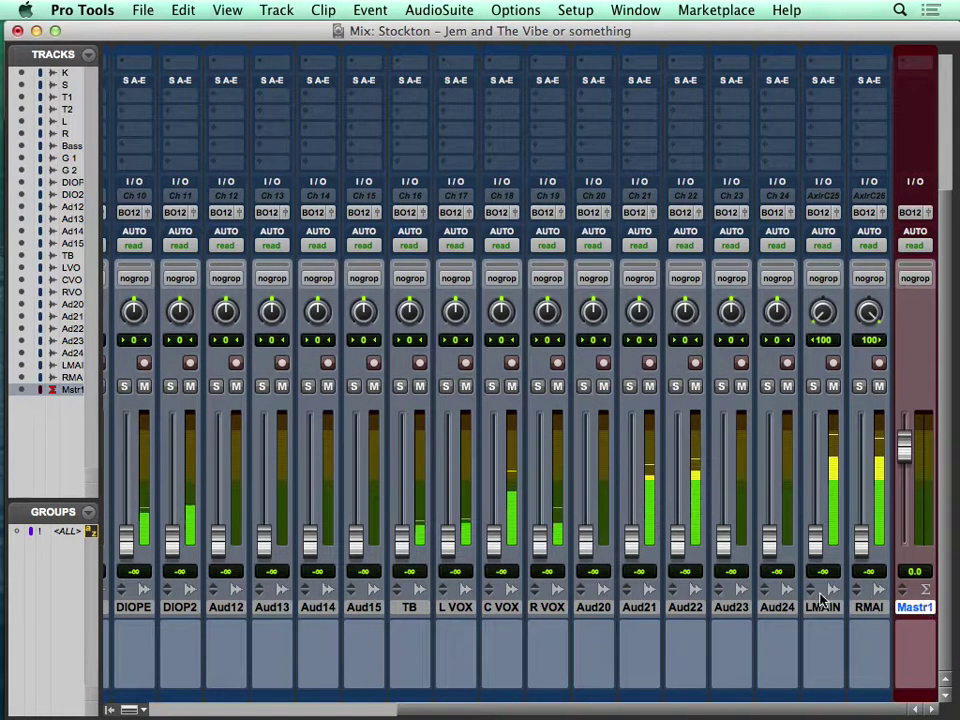
Move the new master fader track ahead of K so it is the first channel in the mixer
scroll(825, 585, left, 10)
scroll(926, 676, right, 10)
drag(911, 622, 62, 621)
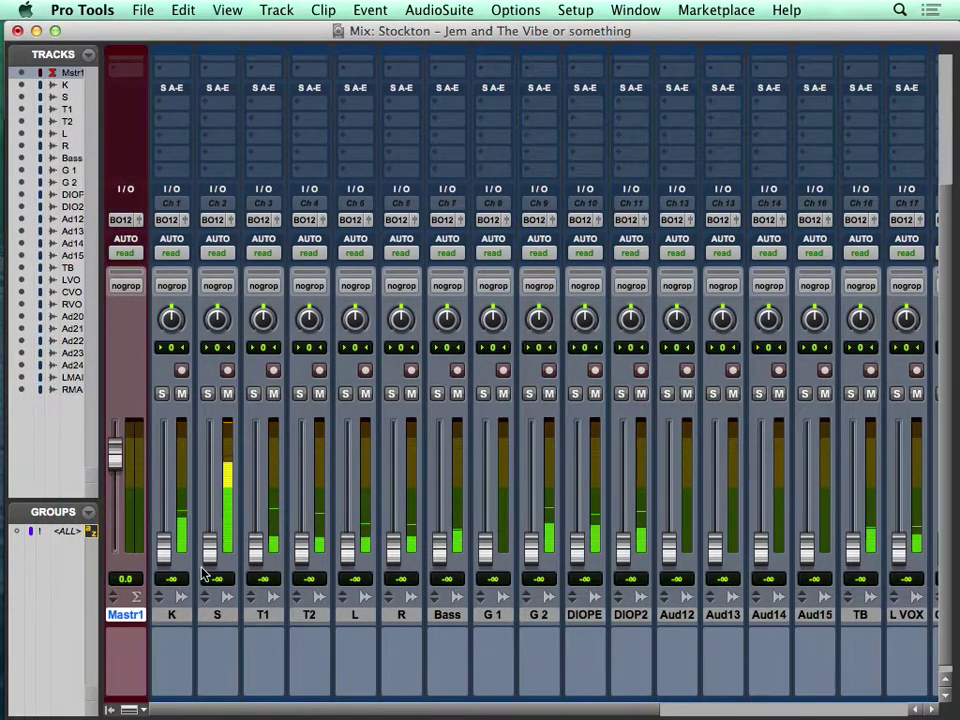
Widen the mixer's channel strips and raise the K track's fader to +5.8 dB
drag(165, 548, 176, 457)
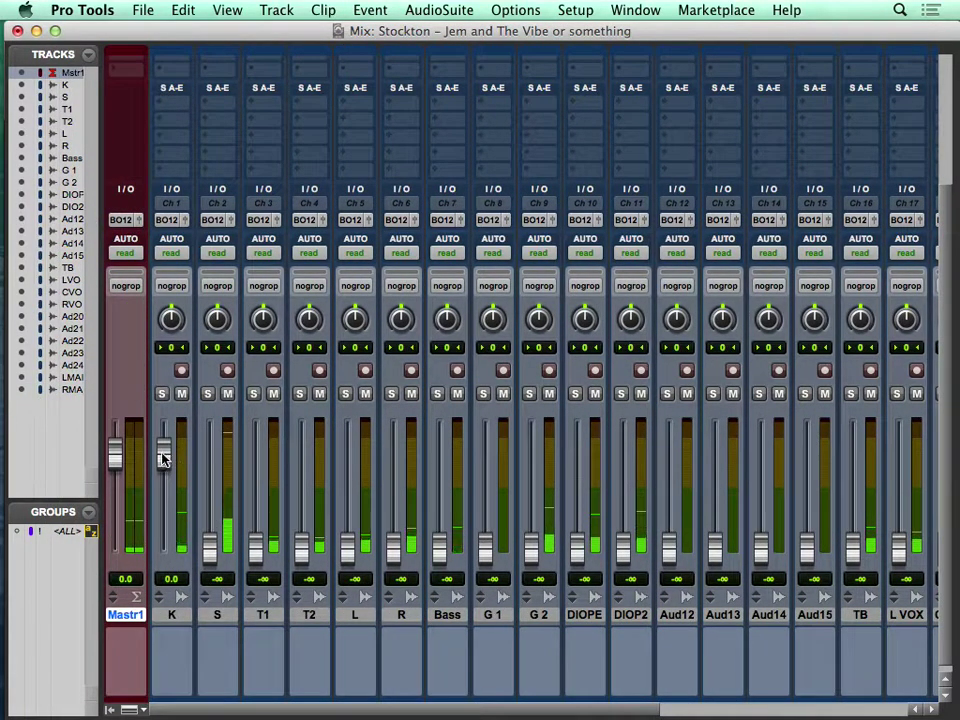
key(XF86AudioRaiseVolume)
key(ctrl+alt+super+m)
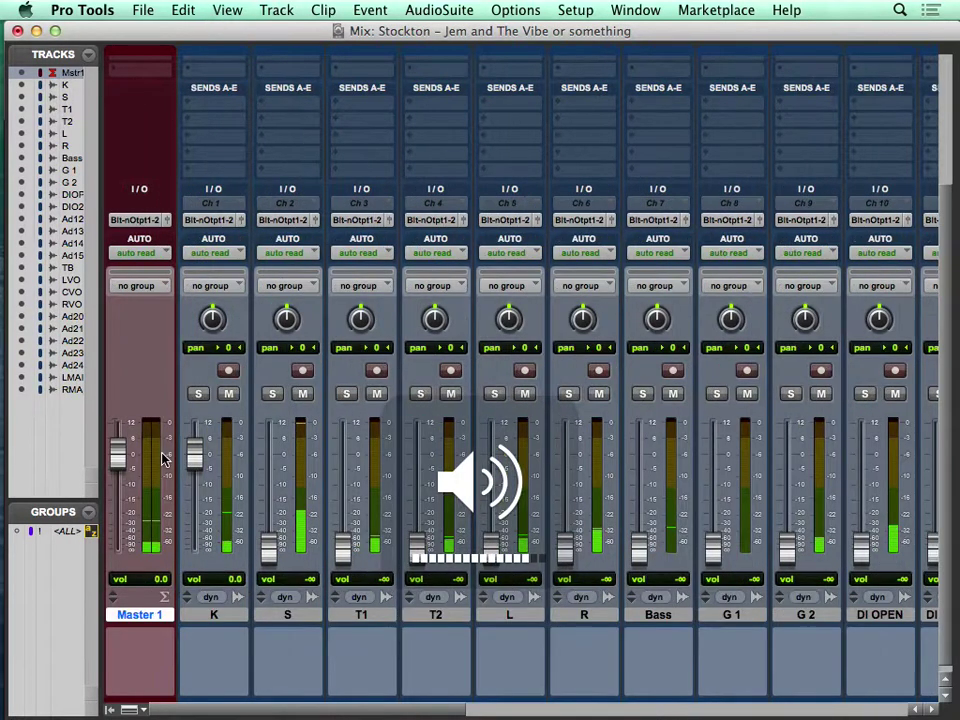
drag(202, 462, 193, 310)
Insert FabFilter Pro-Q in the second insert slot of track K and raise its output gain to about +9.9 dB
scroll(190, 307, up, 5)
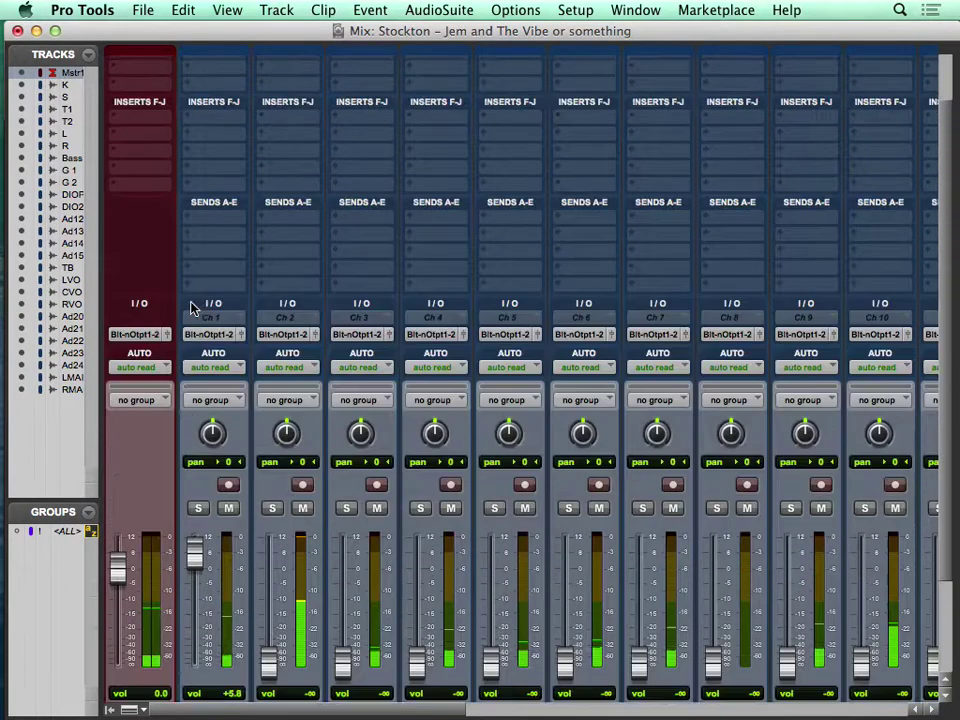
click(195, 122)
click(199, 107)
click(199, 94)
mouse_move(285, 126)
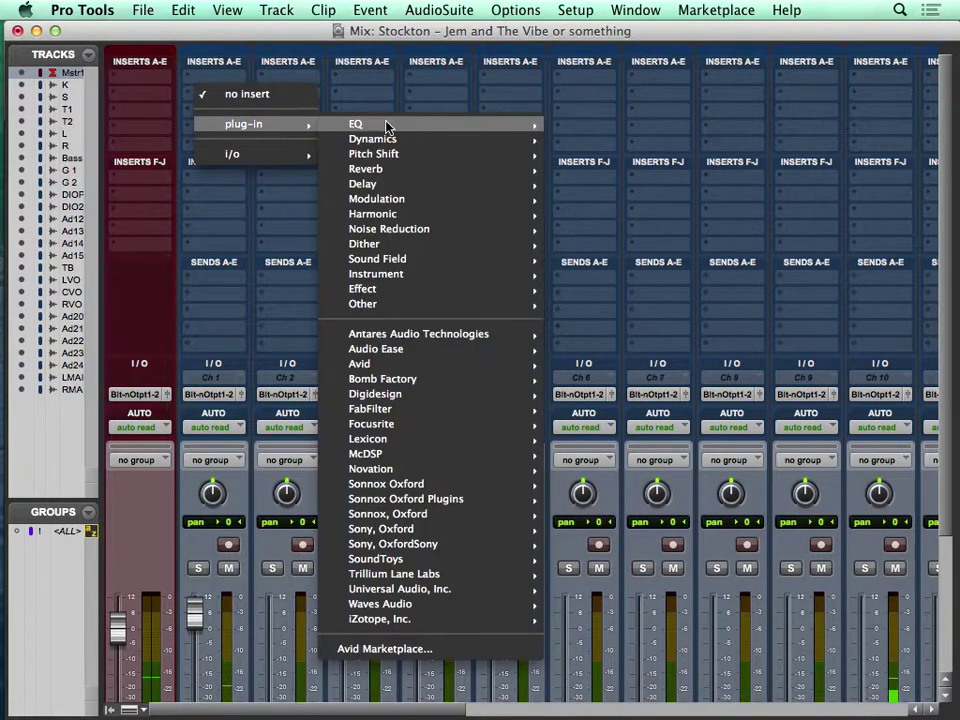
mouse_move(381, 124)
click(643, 152)
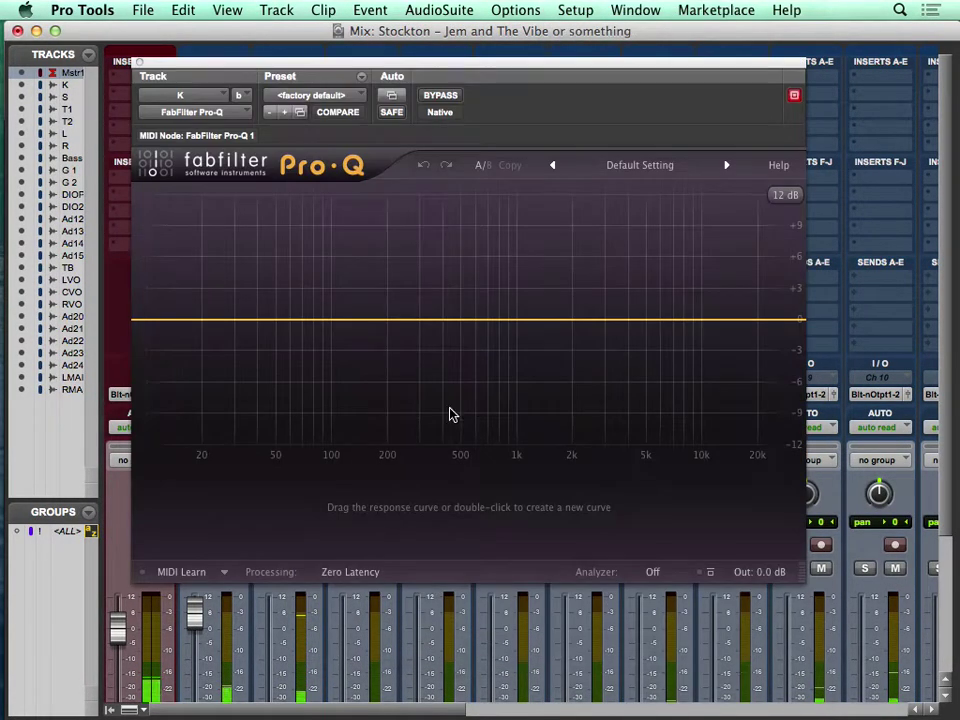
drag(760, 573, 757, 537)
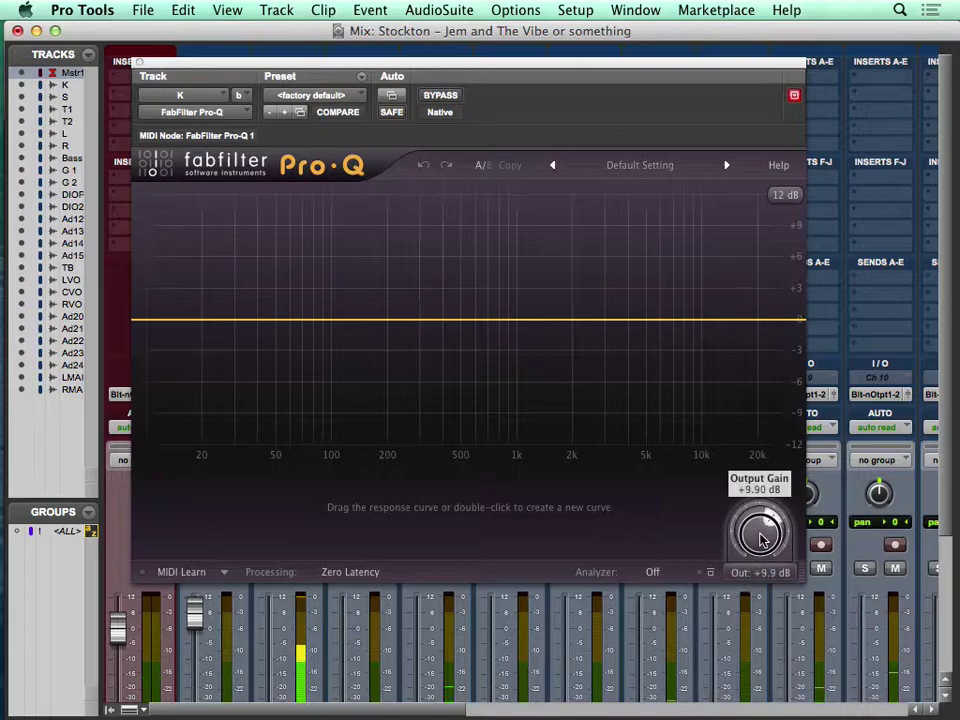
click(138, 62)
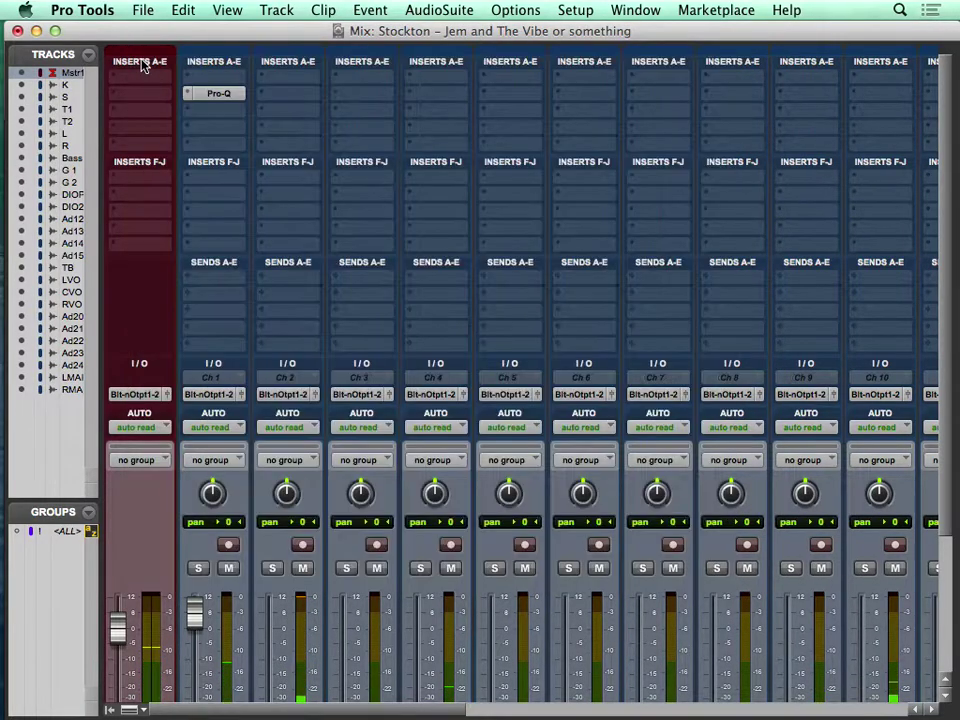
Set the faders to +3.5 dB on K, -3.7 dB on S and -14.5 dB on T1, with T1 panned 31 right
scroll(237, 480, down, 3)
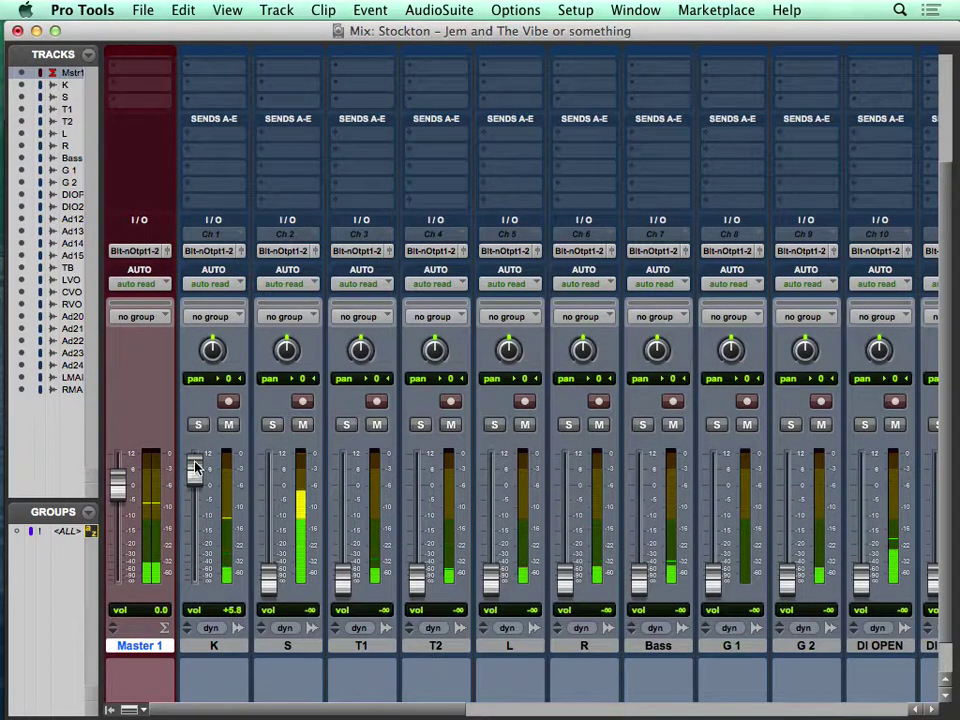
drag(193, 474, 268, 500)
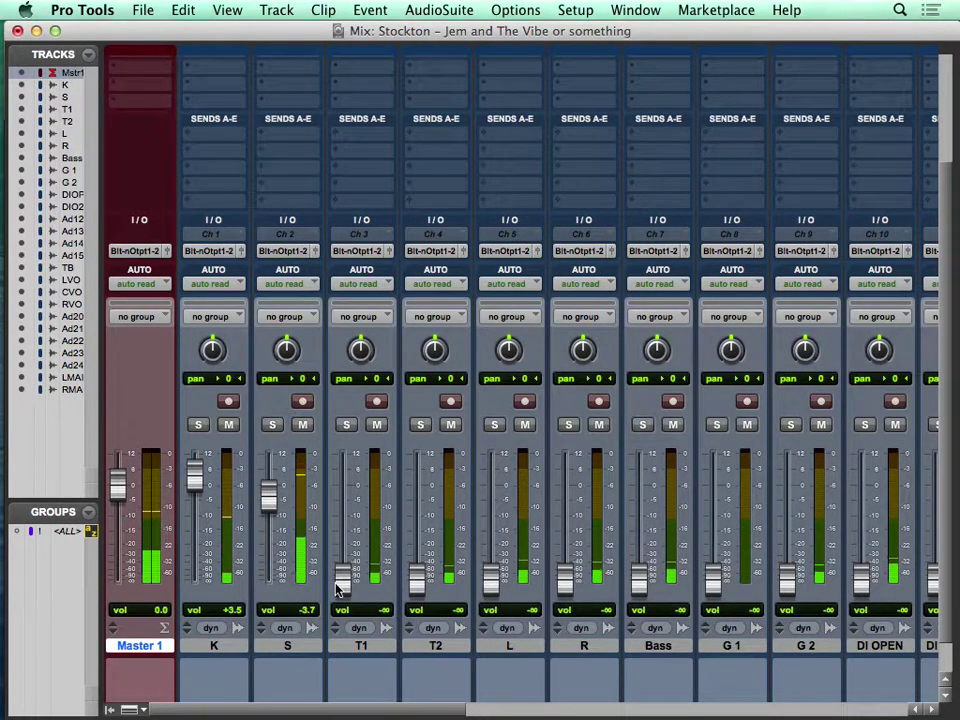
drag(349, 583, 345, 526)
drag(360, 348, 360, 340)
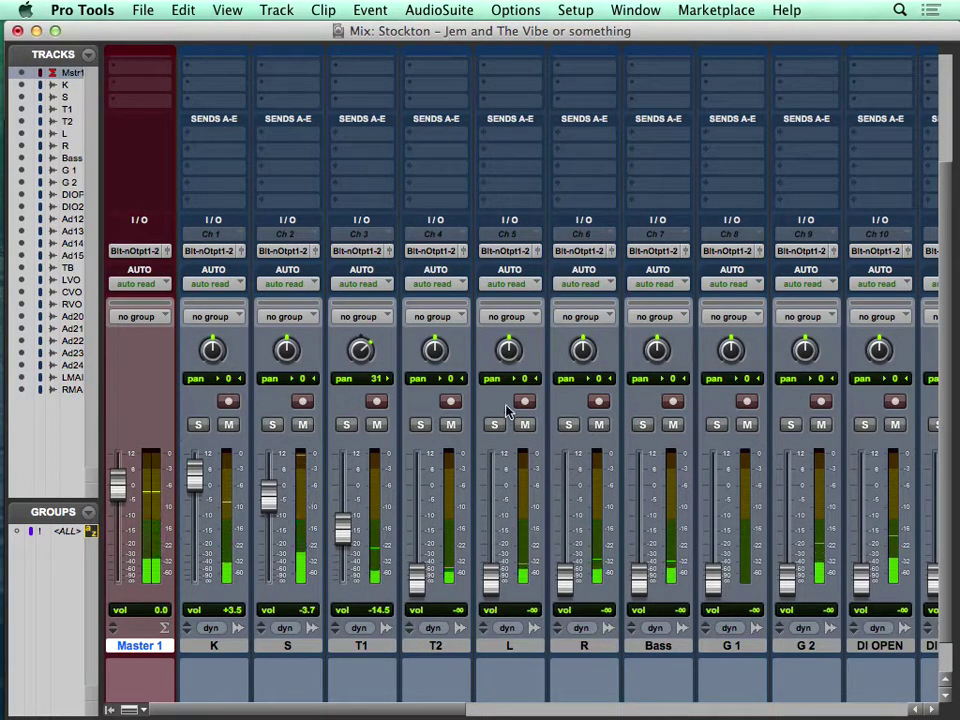
Pan track L 100 left and track R 99 right, and set both faders to 0.0 dB
drag(510, 352, 504, 450)
drag(583, 348, 585, 292)
alt+click(493, 580)
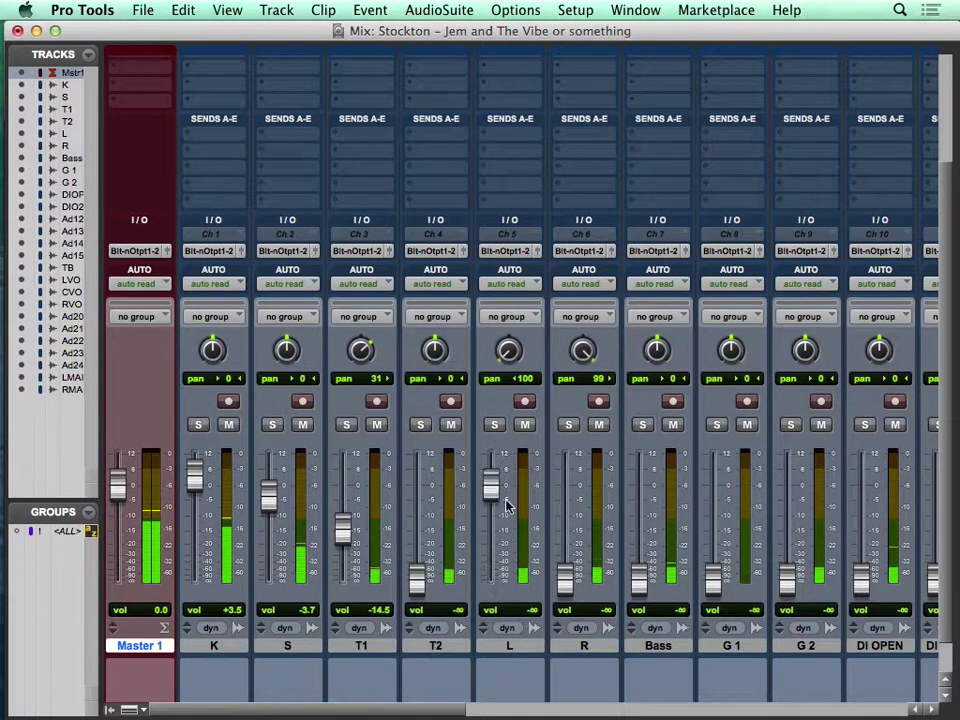
alt+click(565, 578)
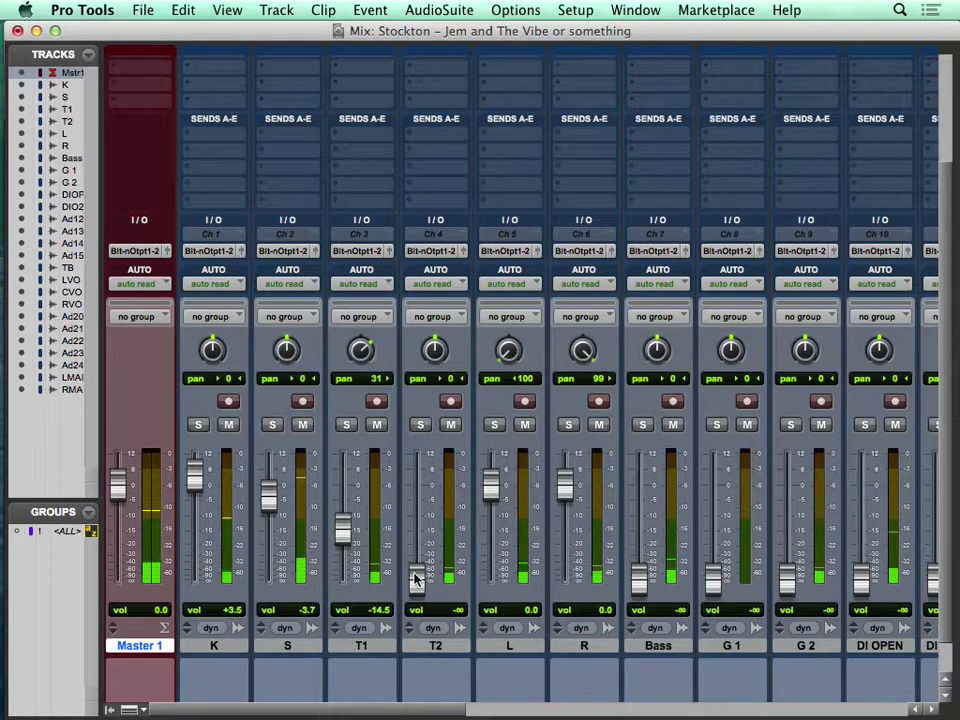
Raise track T2's fader to -11.1 dB and pan it 35 left
drag(416, 578, 413, 516)
drag(434, 362, 435, 371)
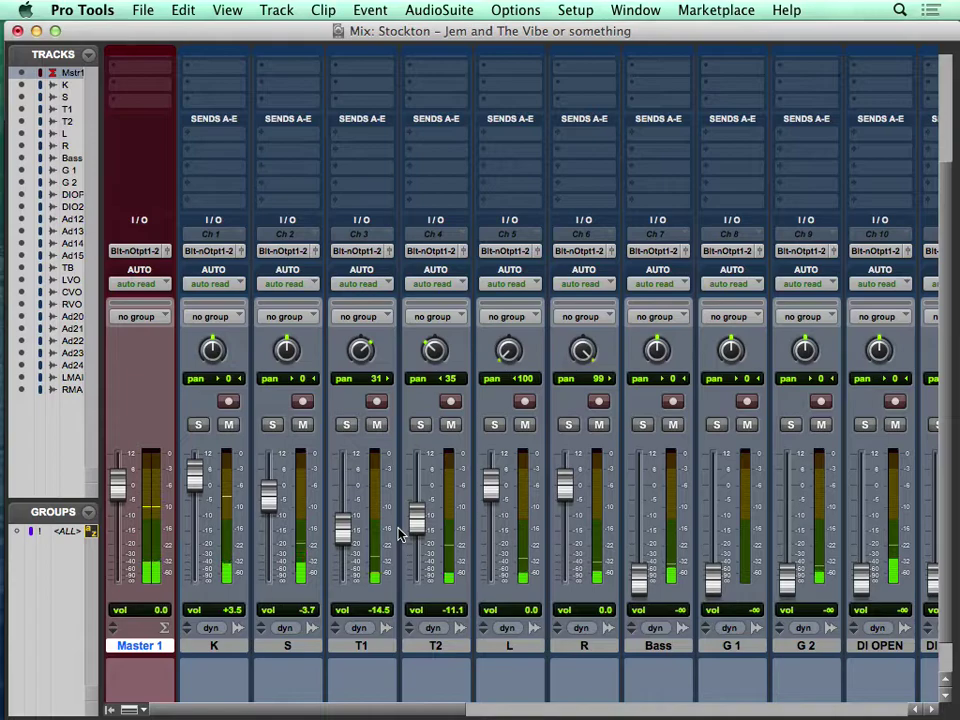
Copy the Pro-Q insert from track K to the same insert slot on tracks L and R
scroll(399, 535, up, 5)
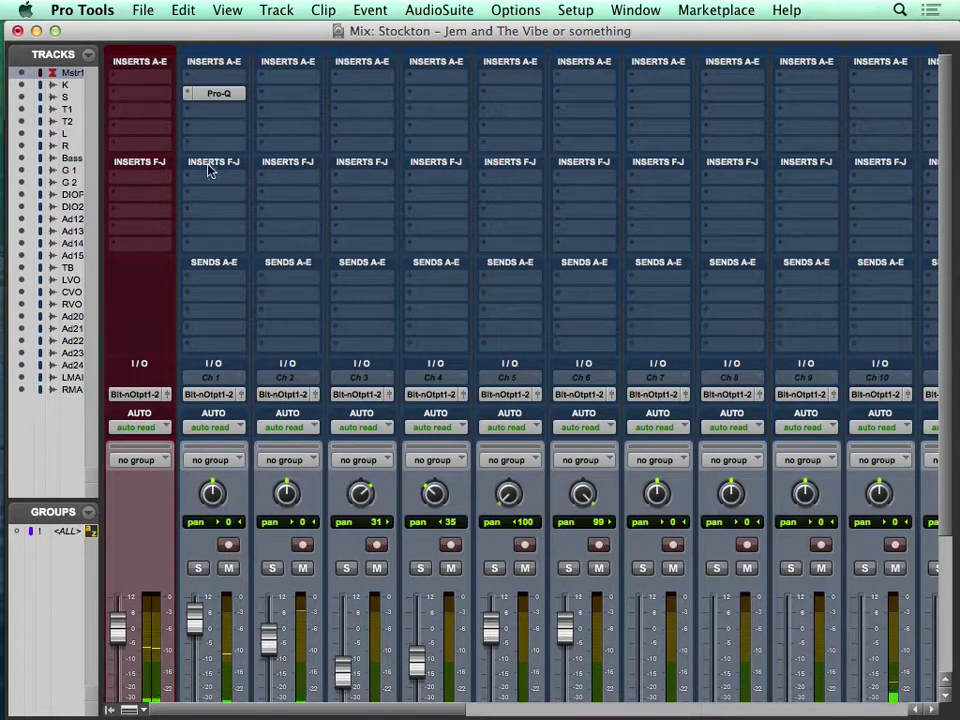
drag(228, 97, 586, 93)
scroll(508, 444, down, 3)
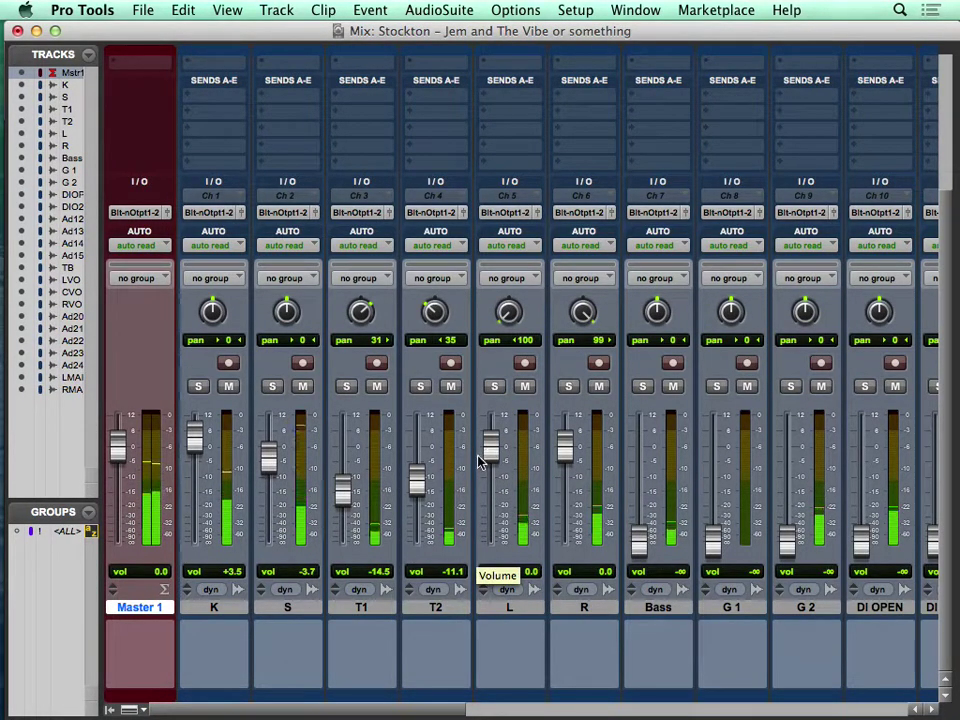
Raise the Bass track's fader to +12.0 dB and briefly solo the track to check its level
scroll(478, 461, right, 5)
scroll(478, 461, up, 1)
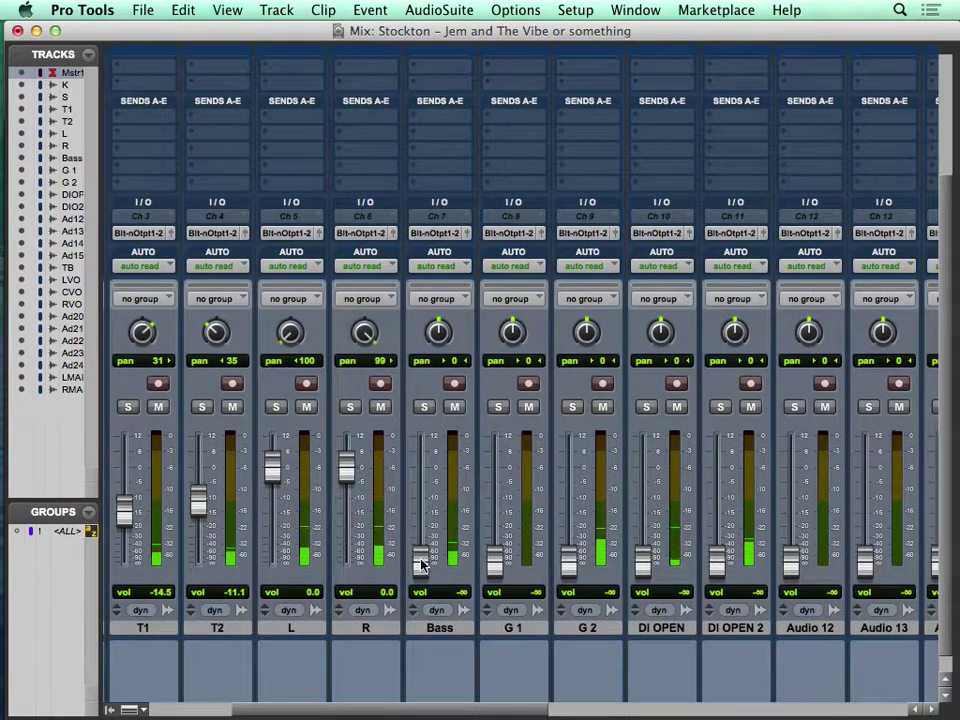
drag(418, 467, 418, 425)
click(421, 406)
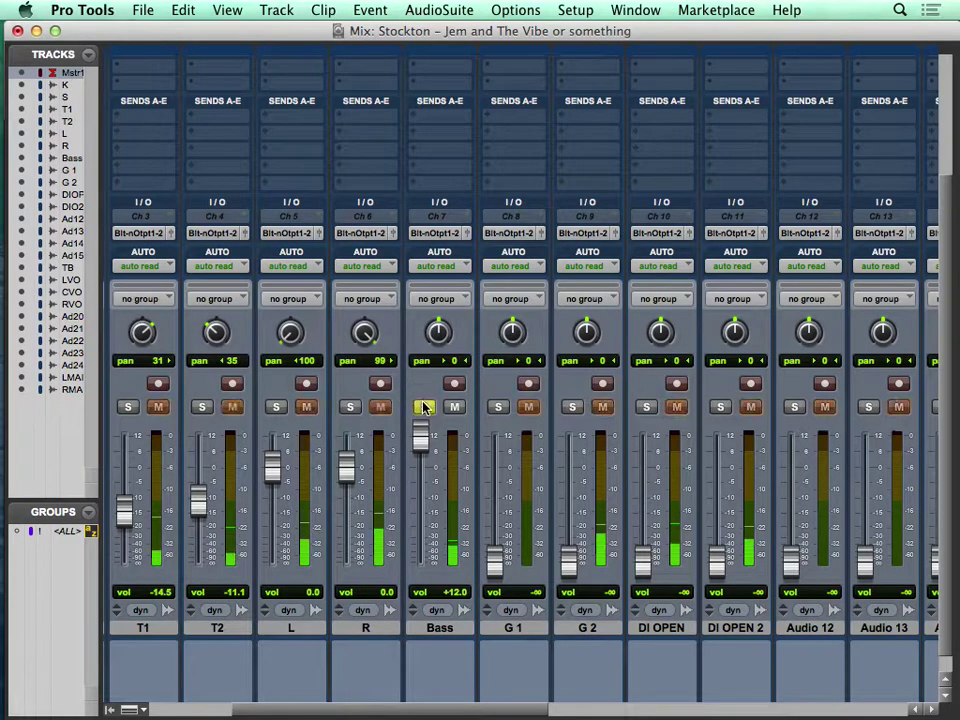
click(424, 407)
scroll(422, 435, up, 4)
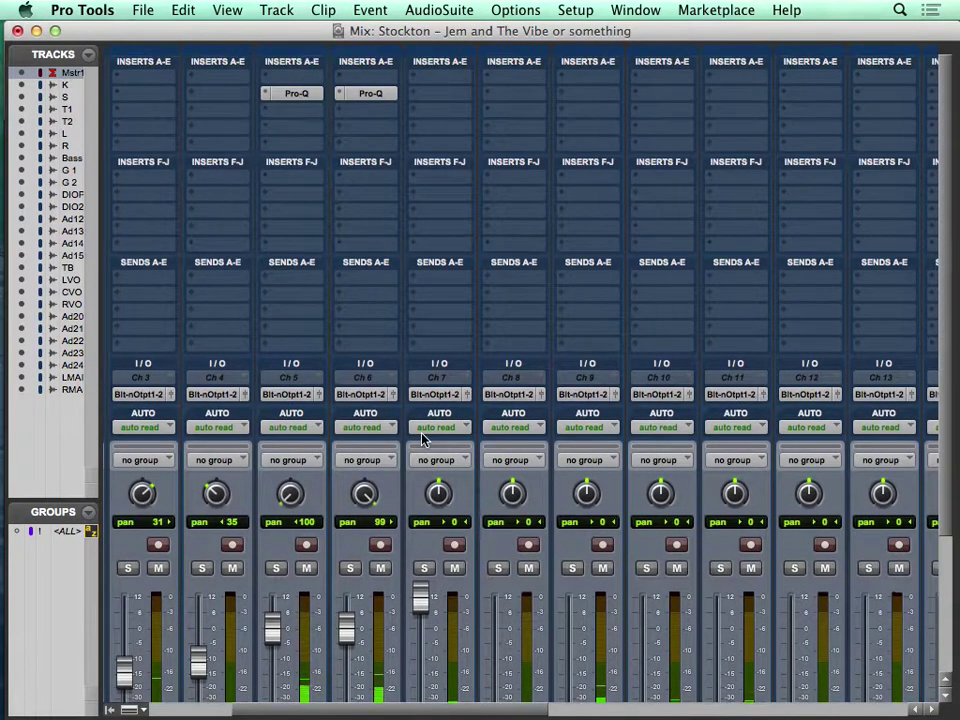
Copy the Pro-Q insert from track R to the same slot on the Bass track and reset the Bass fader to 0.0 dB
drag(381, 98, 437, 94)
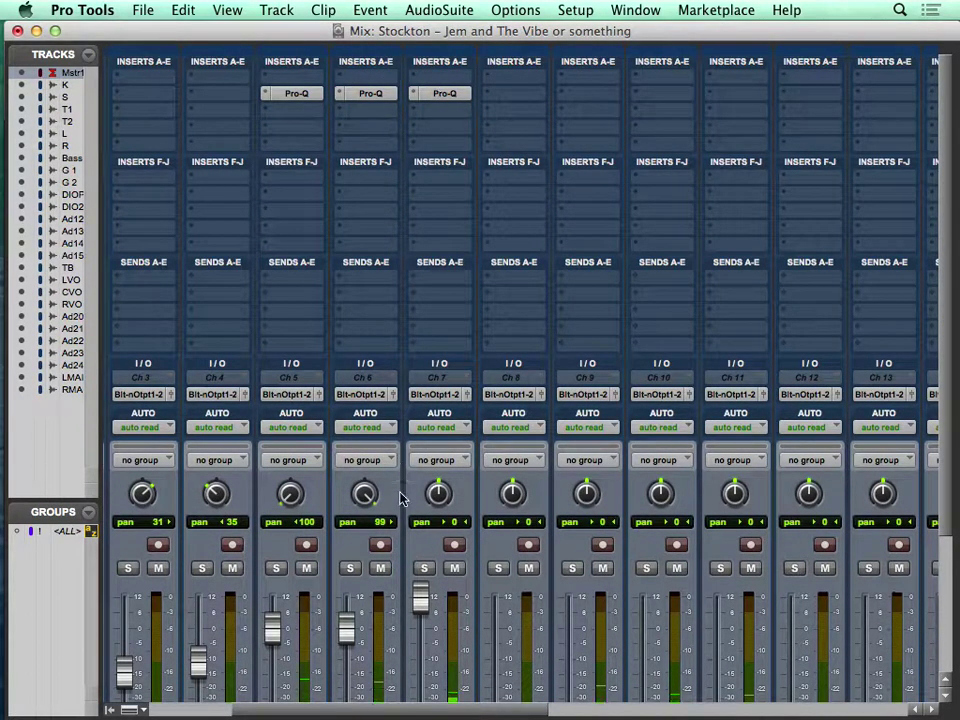
alt+click(420, 598)
scroll(424, 630, down, 5)
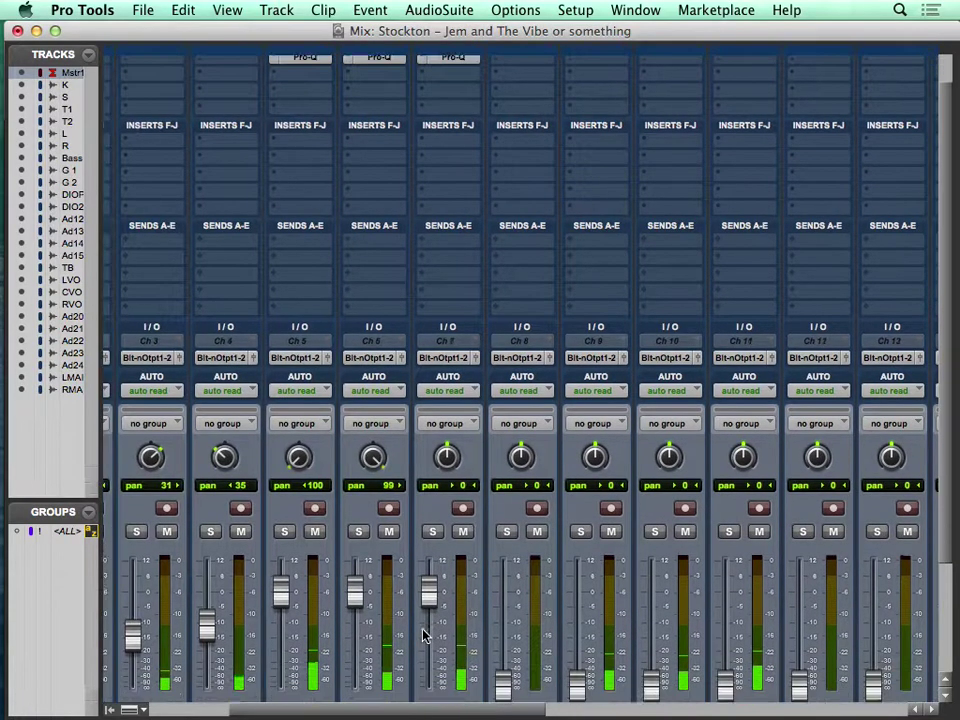
Audition track G 2 in solo, pan it 37 right and set its fader to -3.7 dB
scroll(424, 634, right, 2)
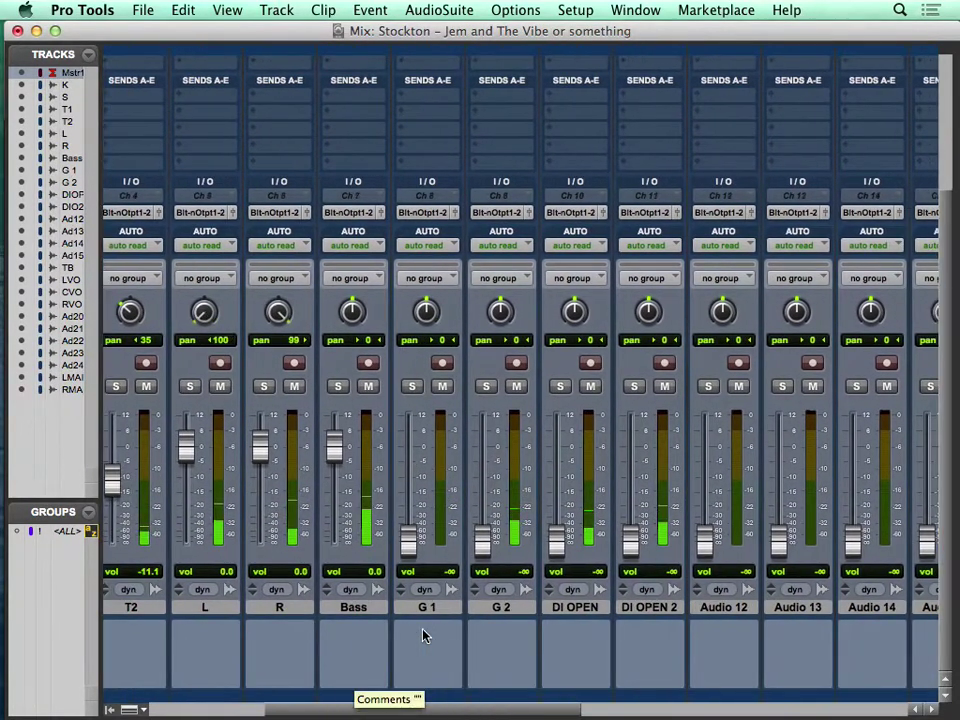
click(486, 386)
alt+click(482, 531)
drag(501, 314, 503, 284)
click(487, 388)
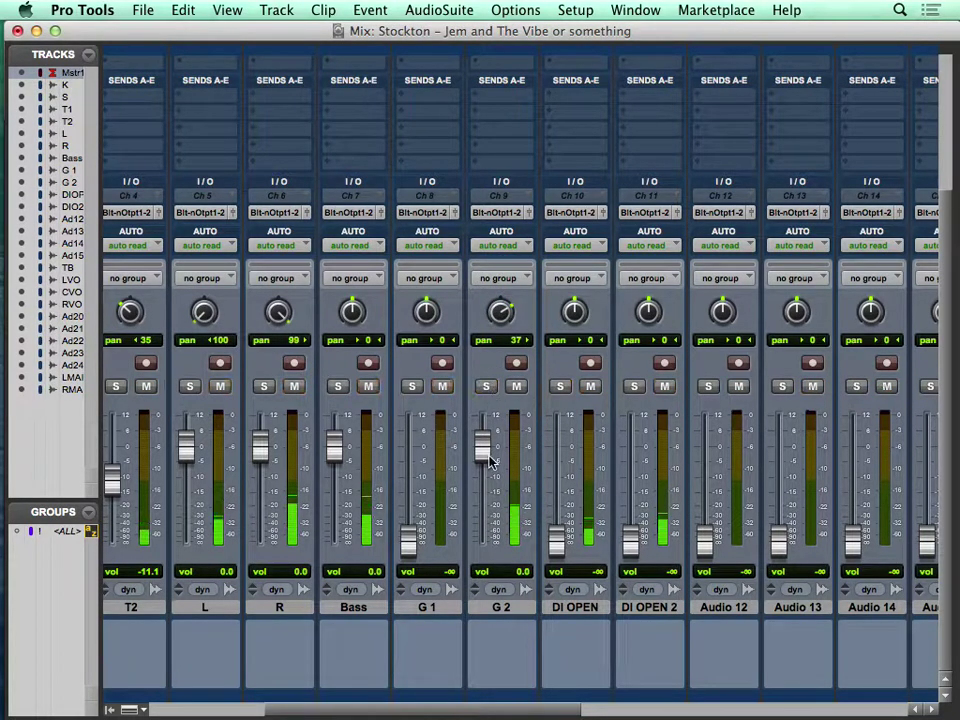
drag(483, 452, 480, 456)
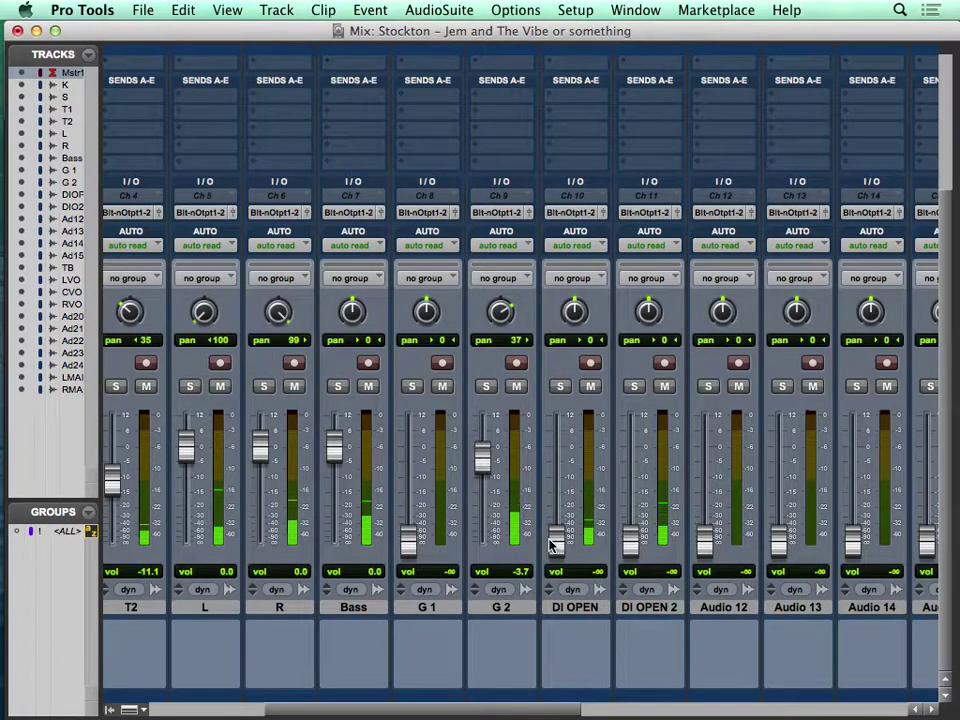
Audition DI OPEN in solo, pan it 47 left with its fader at -1.9 dB, and set G 2's fader to -1.2 dB
click(560, 387)
drag(557, 545, 562, 472)
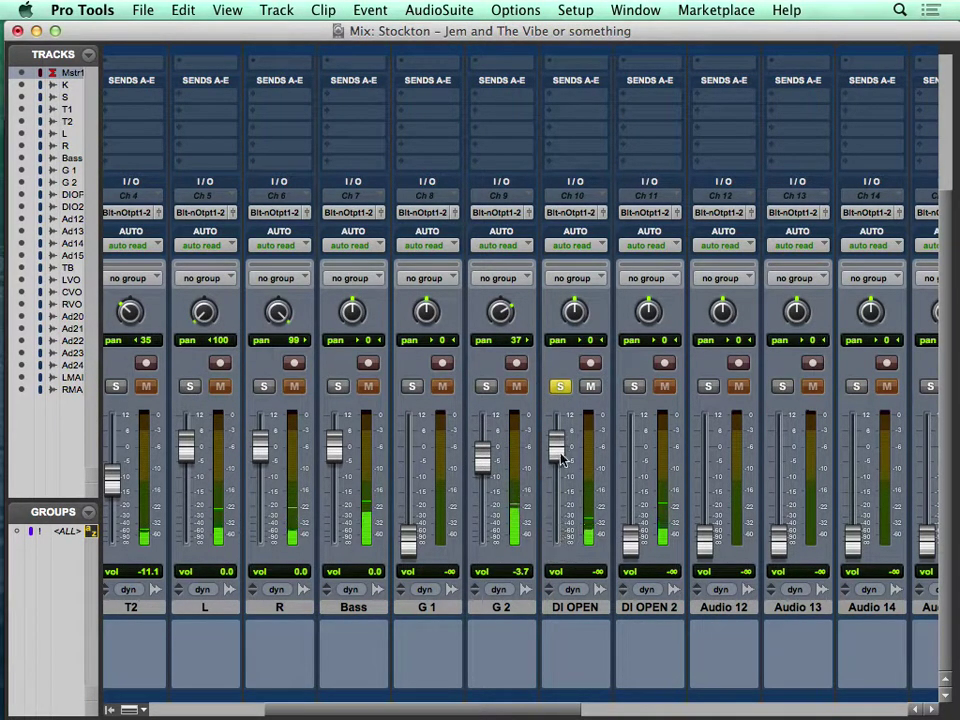
drag(574, 312, 568, 336)
click(561, 385)
drag(557, 446, 551, 456)
drag(481, 462, 482, 381)
Audition DI OPEN 2 in solo, set its fader to +7.9 dB and pan it 20 left
click(634, 386)
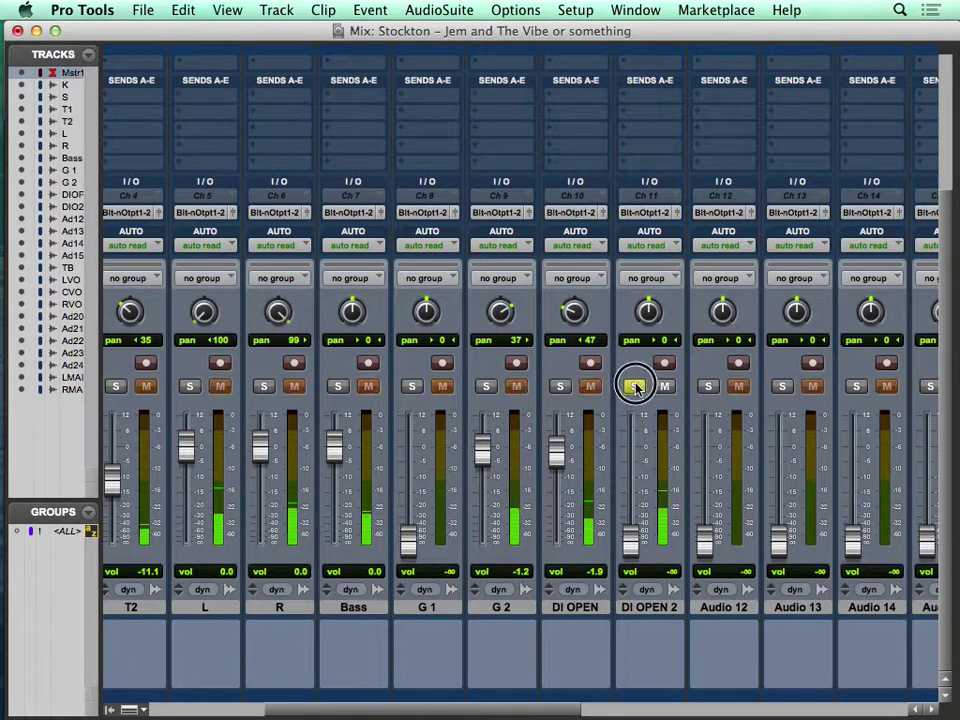
drag(629, 541, 641, 416)
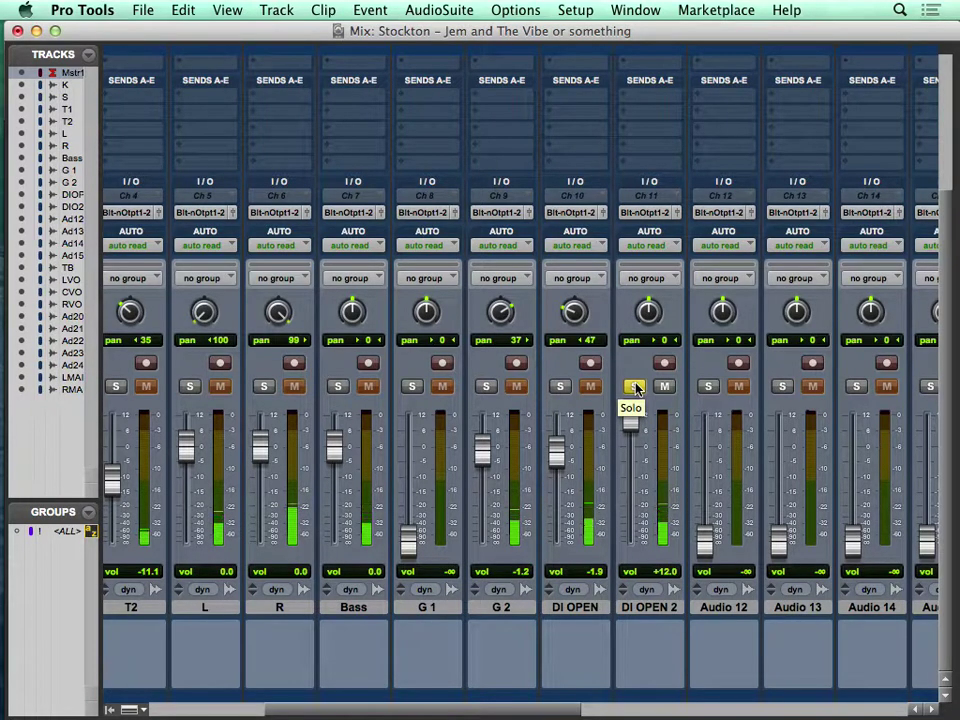
click(634, 387)
drag(630, 416, 631, 424)
drag(645, 318, 647, 336)
Hide the empty tracks Audio 12 through Audio 15 and make them inactive from the edit window
scroll(600, 568, right, 10)
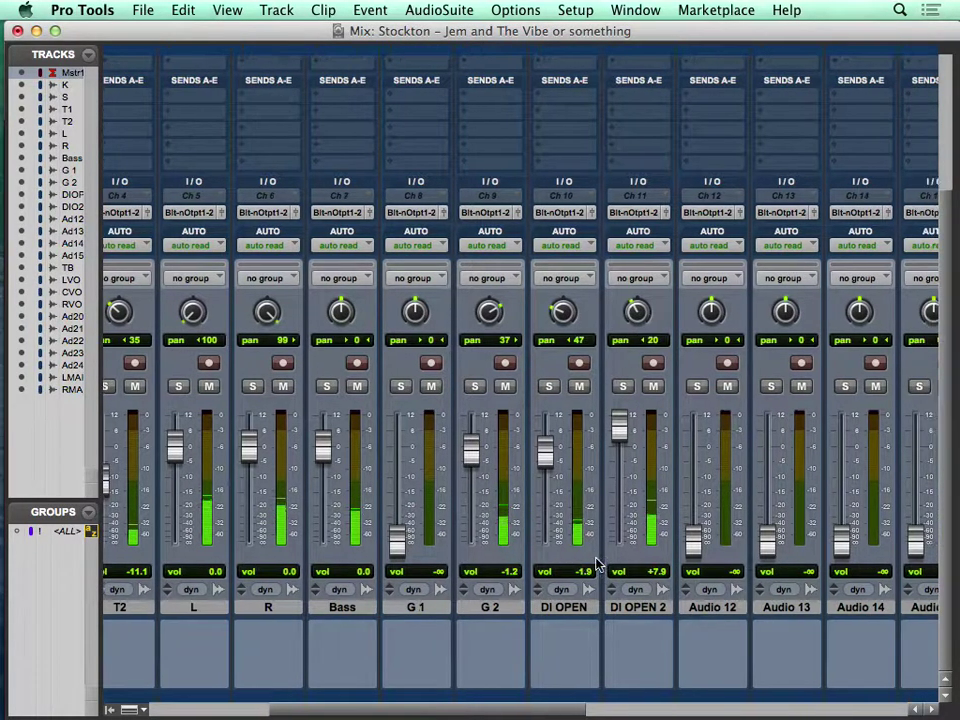
scroll(597, 565, right, 2)
scroll(395, 520, left, 5)
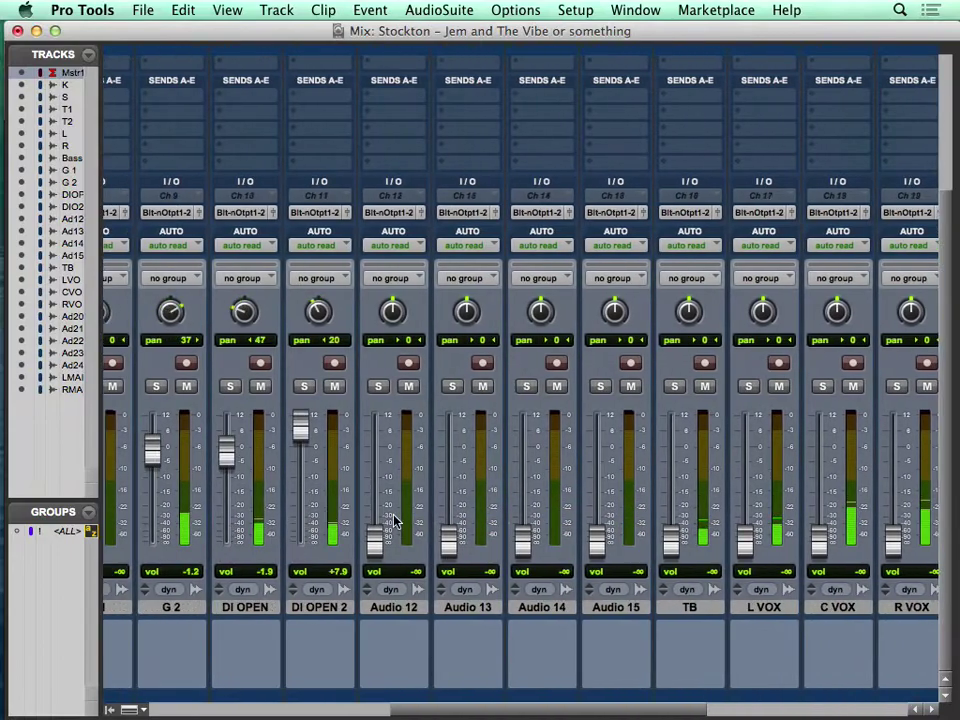
click(392, 607)
shift+click(610, 608)
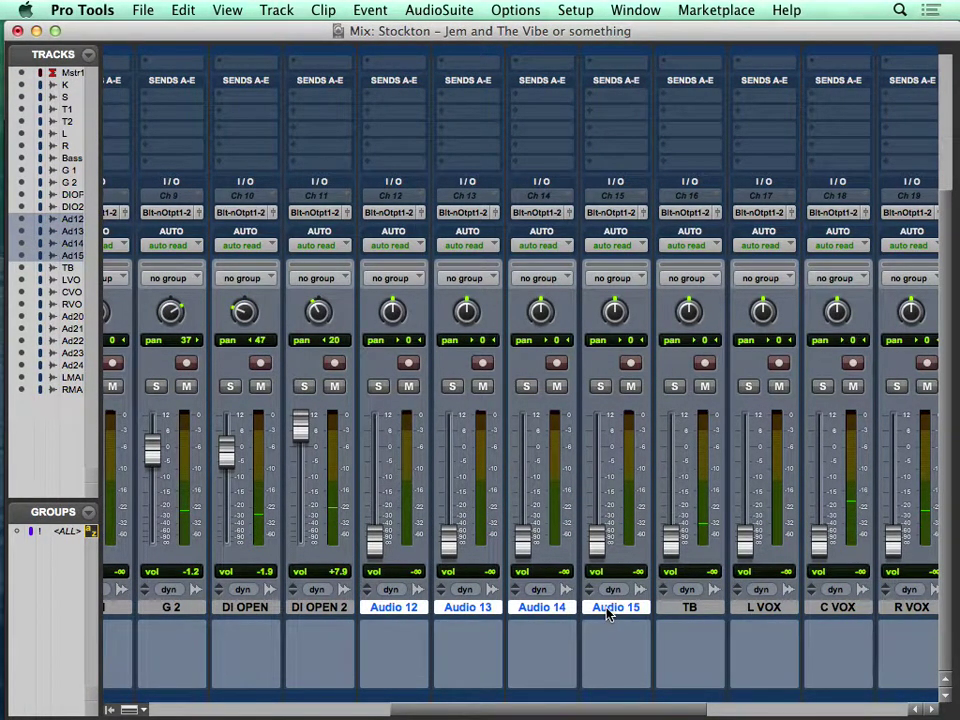
key(super+equal)
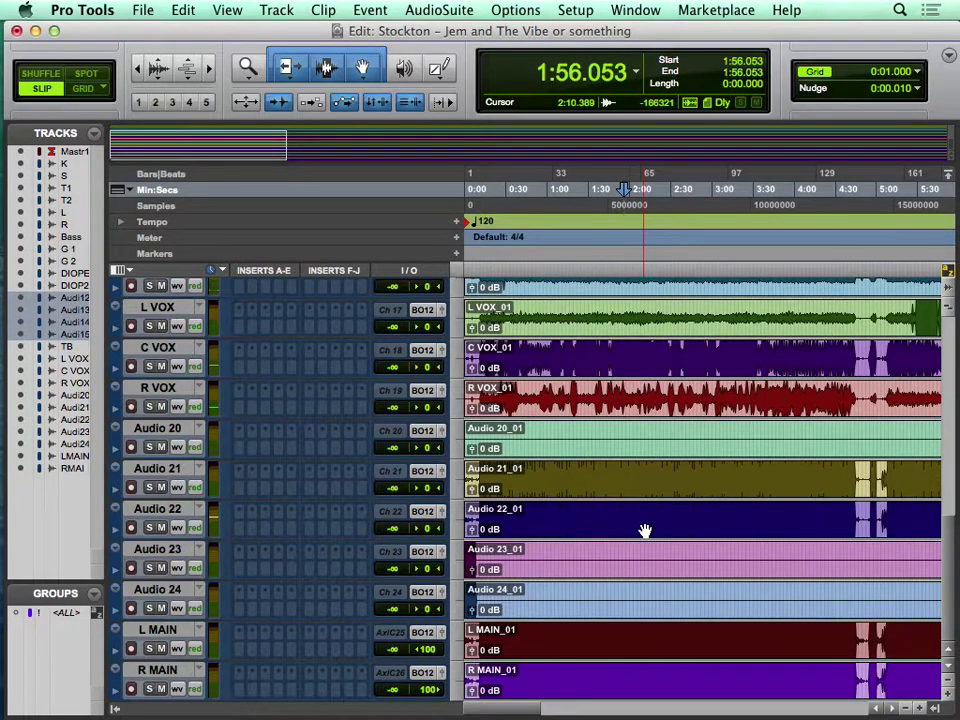
scroll(645, 530, up, 7)
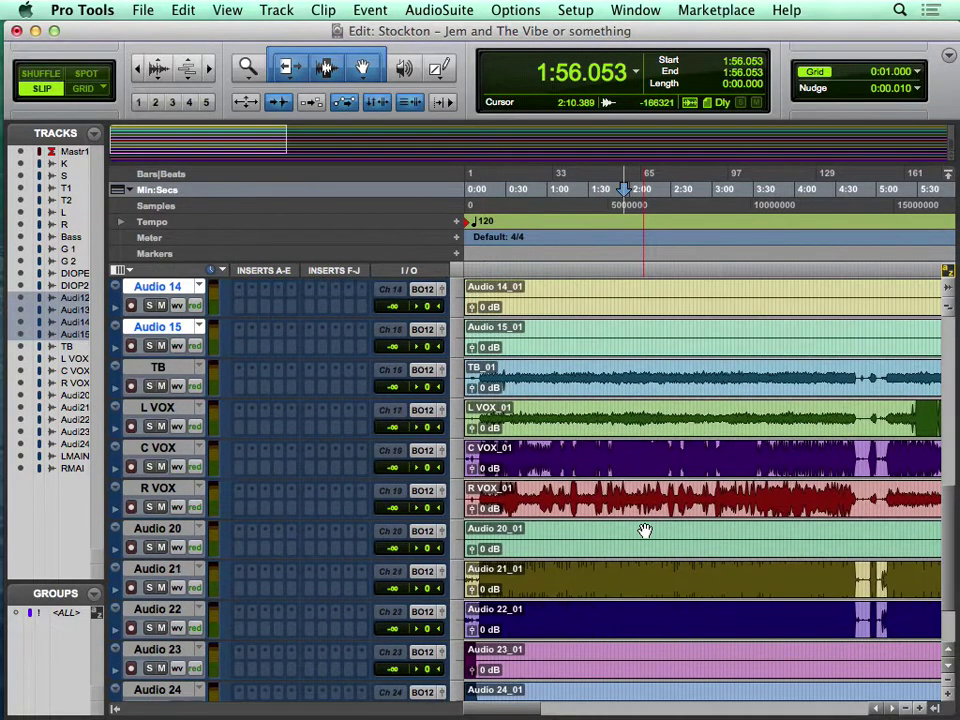
key(super+bracketleft)
key(super+bracketleft)
key(super+bracketleft)
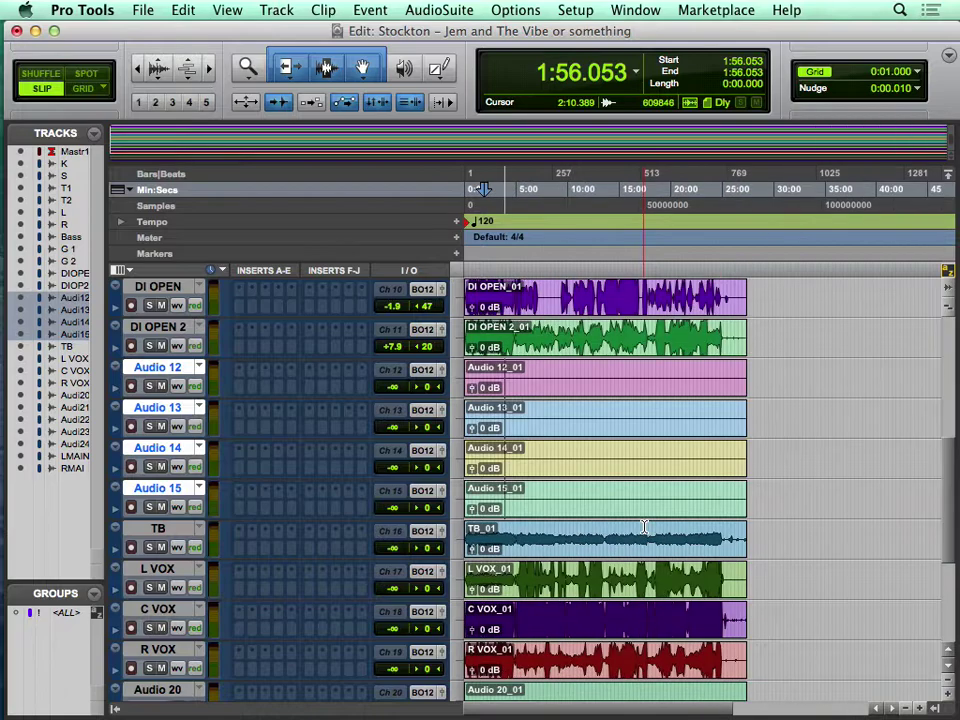
right_click(165, 366)
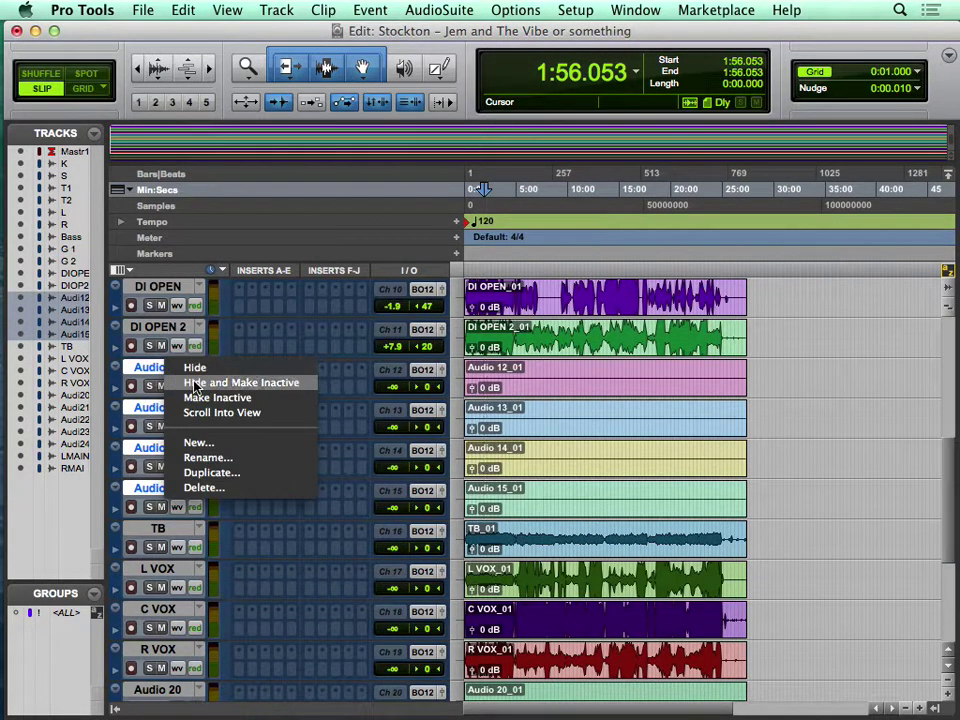
click(195, 384)
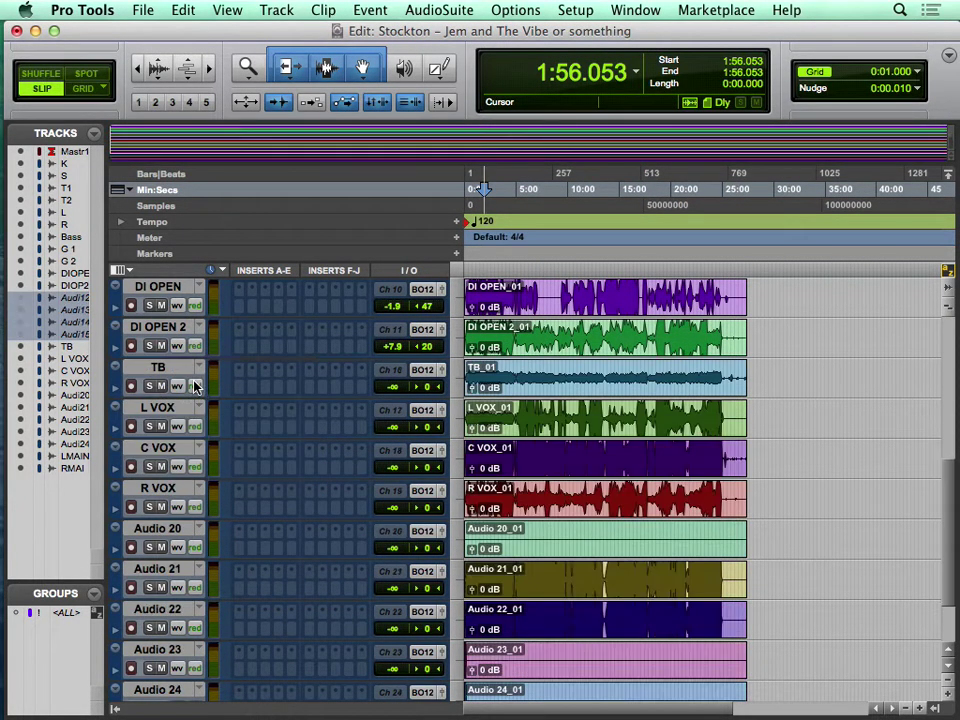
Hide the tracks Audio 20, Audio 23 and Audio 24 and make them inactive
click(172, 533)
scroll(174, 537, down, 3)
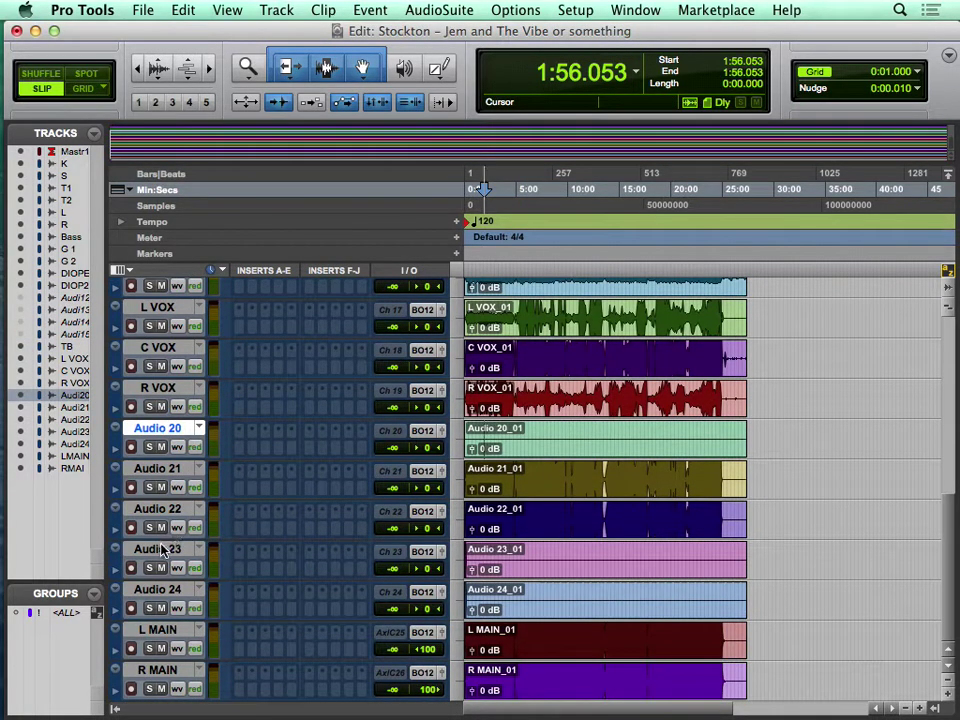
super+click(162, 550)
super+click(160, 591)
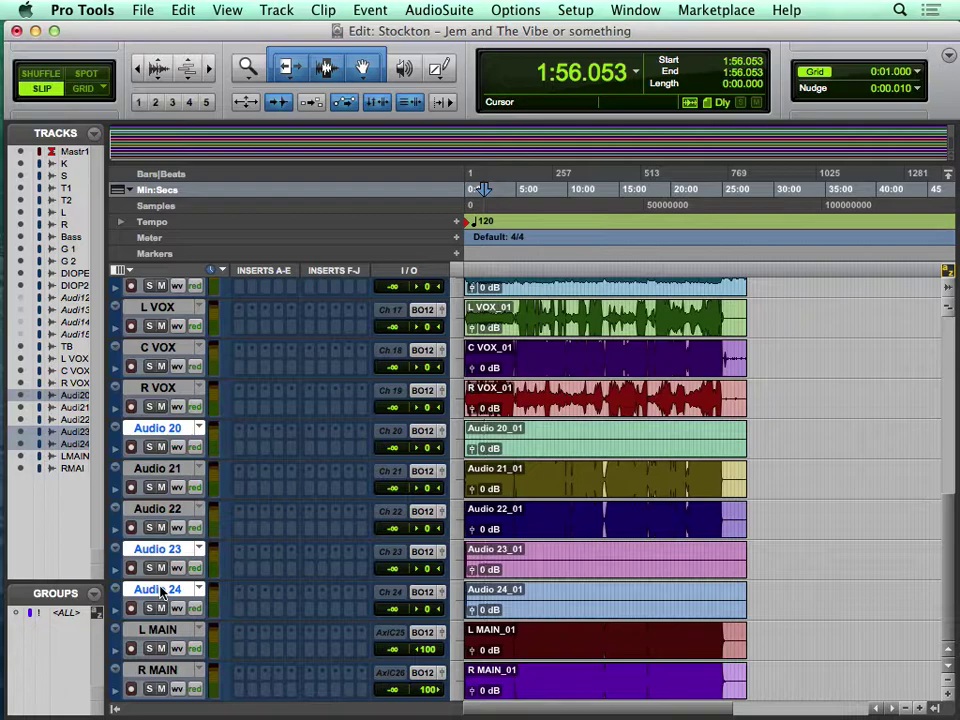
right_click(160, 591)
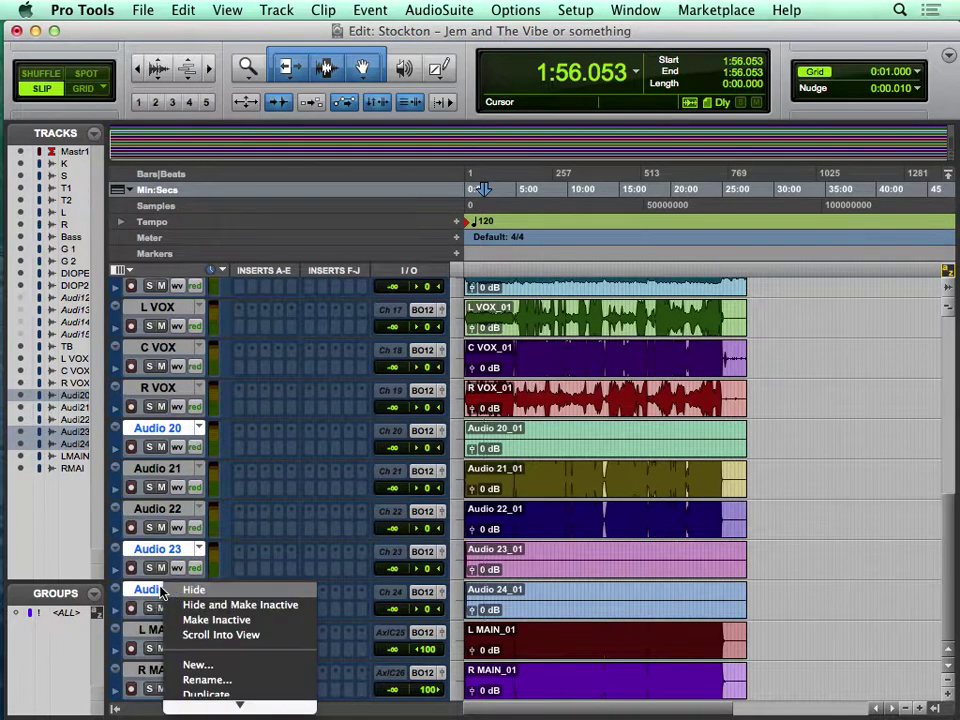
click(190, 604)
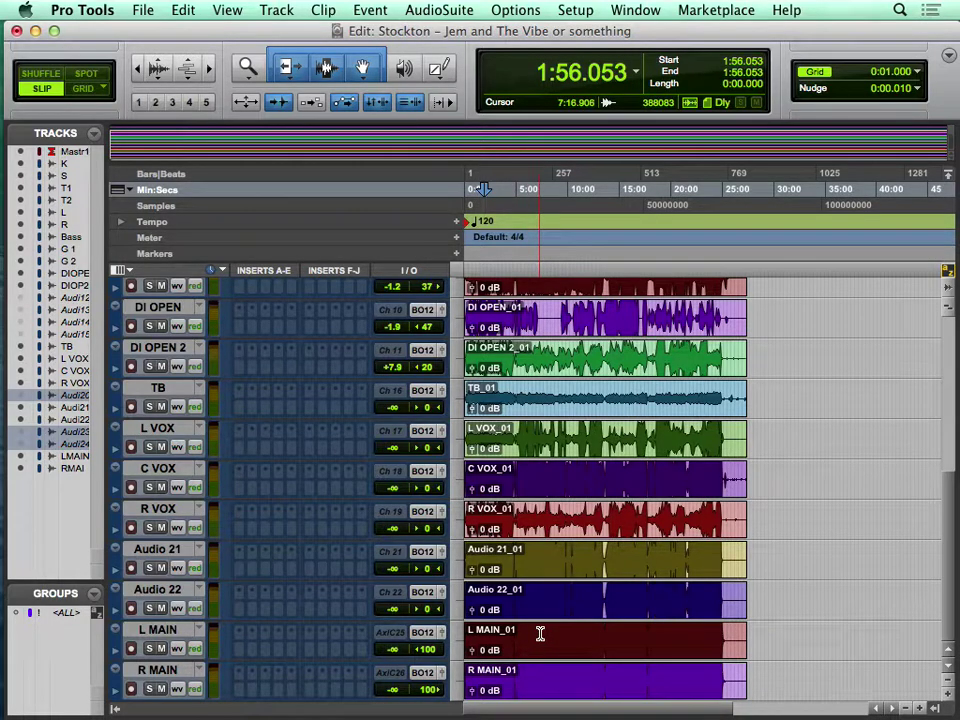
Hide the L MAIN and R MAIN tracks and make them inactive
click(181, 676)
shift+click(181, 624)
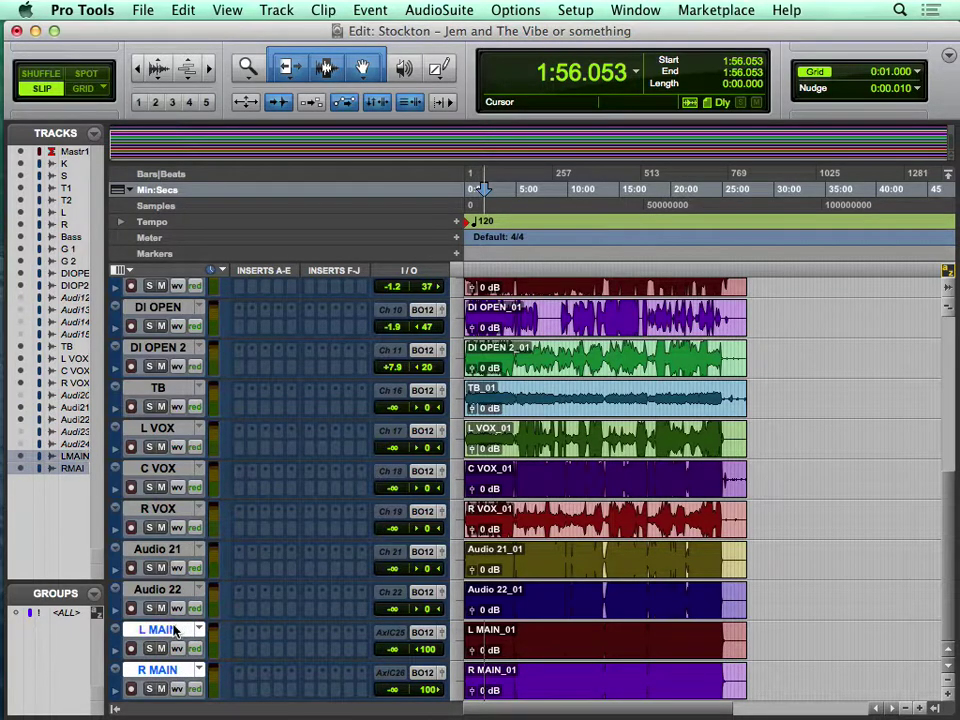
right_click(174, 632)
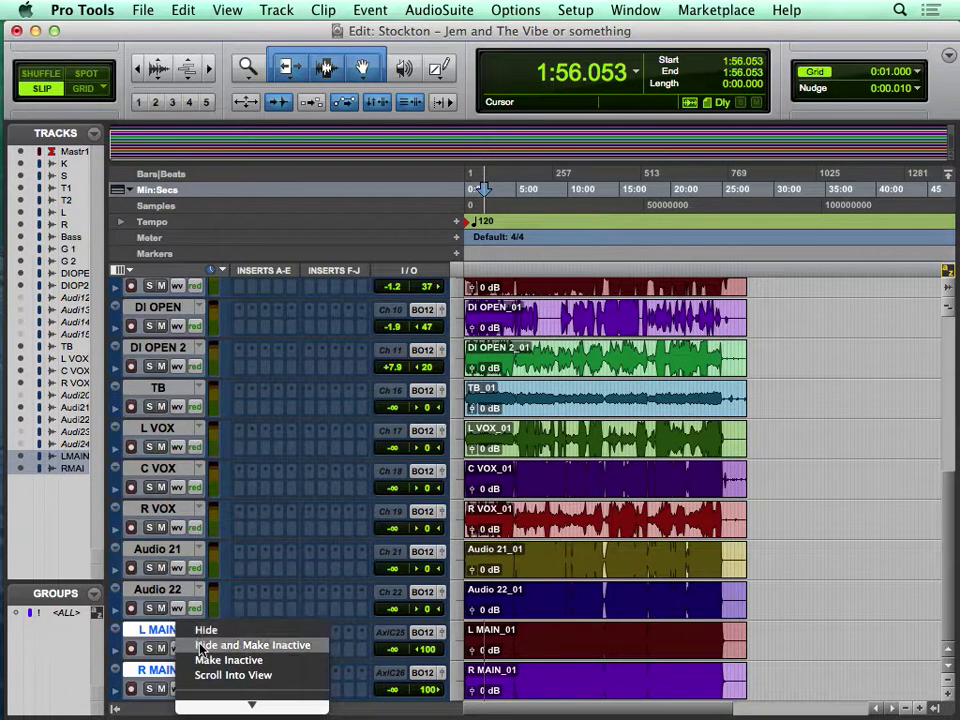
click(200, 646)
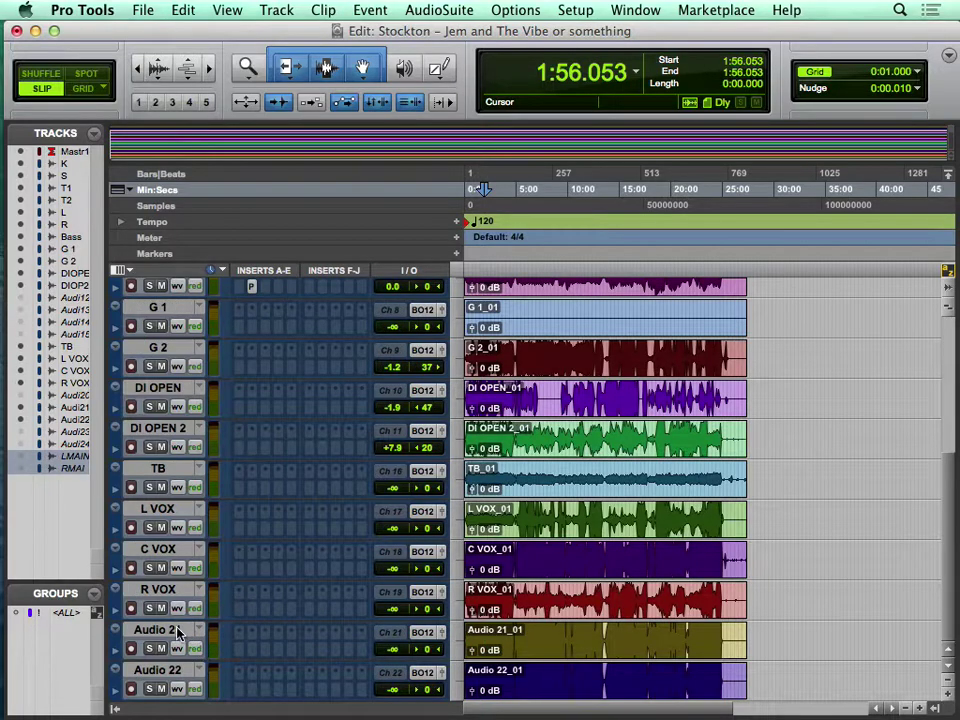
Hide the tracks Audio 21 and Audio 22 and make them inactive
click(178, 631)
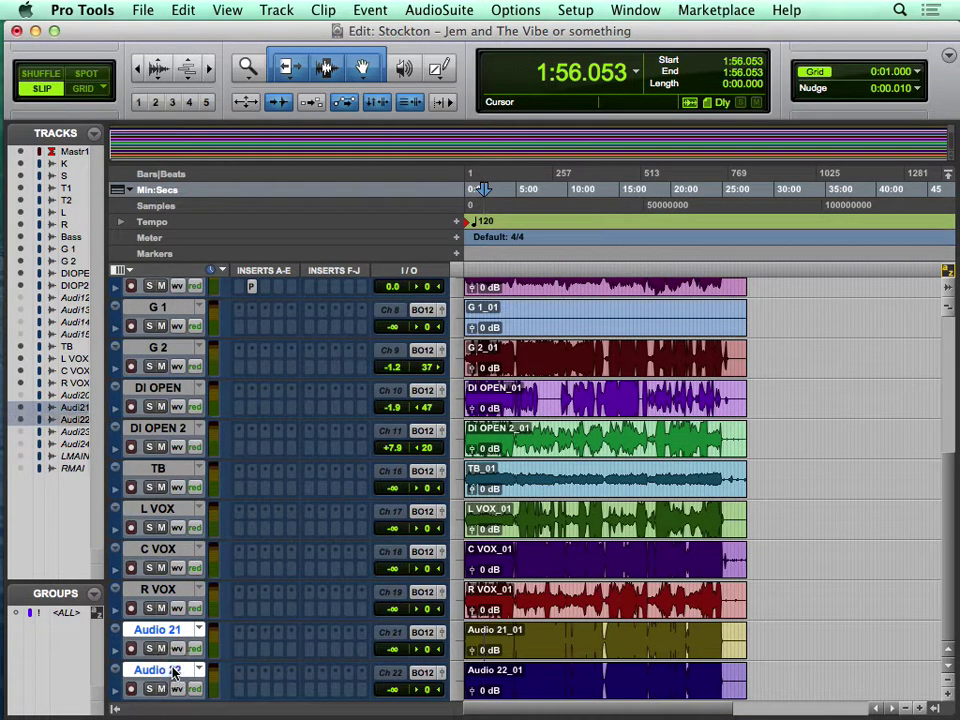
right_click(172, 672)
click(247, 546)
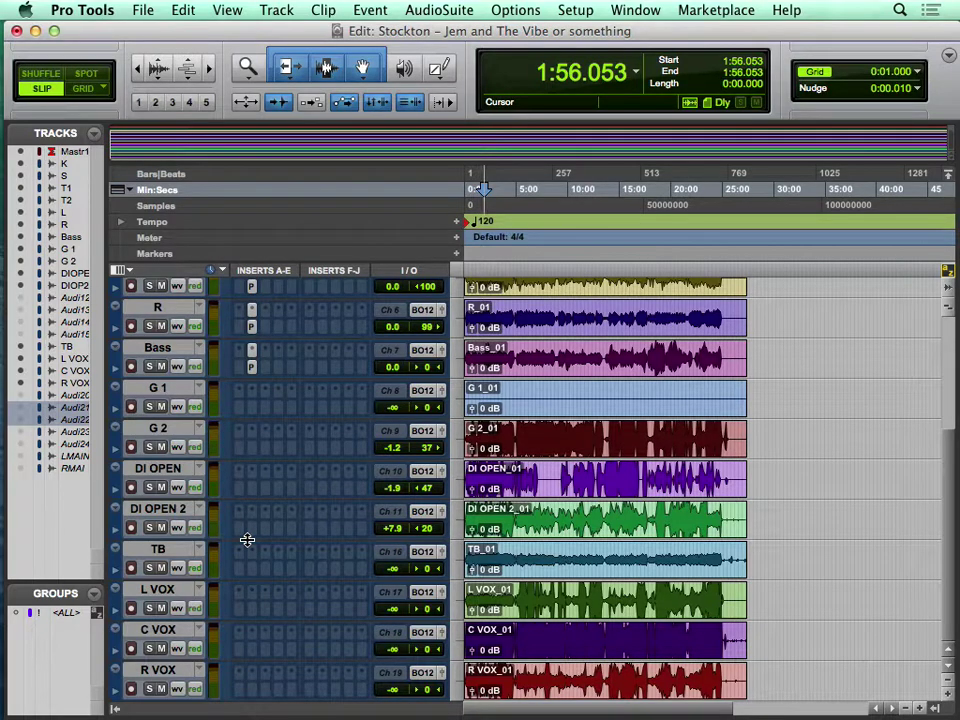
Hide the empty G 1 track and make it inactive
click(165, 389)
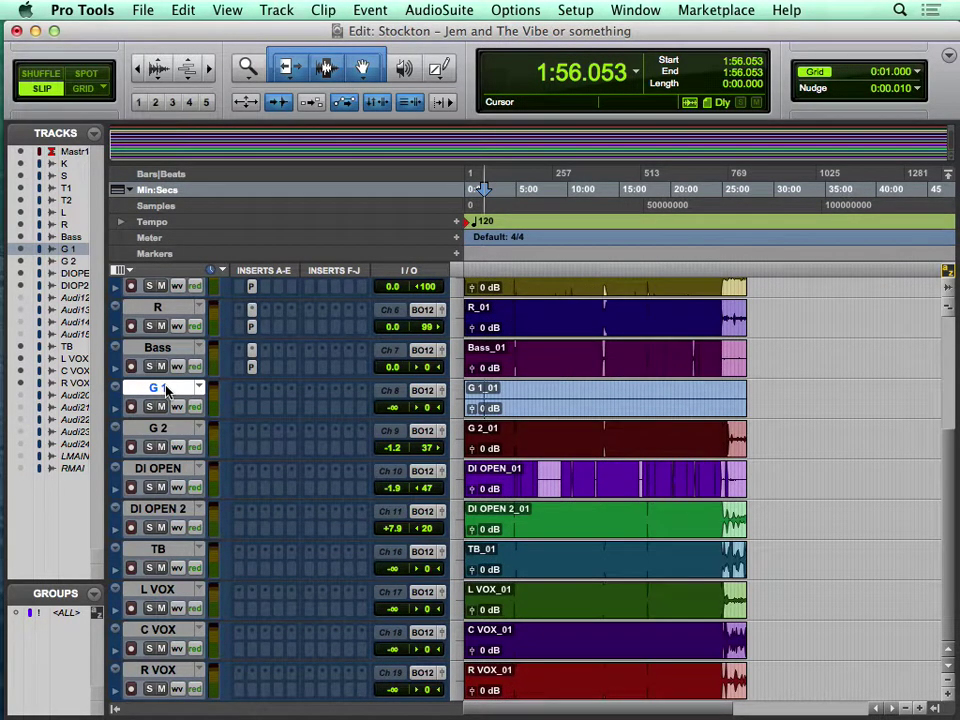
right_click(167, 390)
click(199, 402)
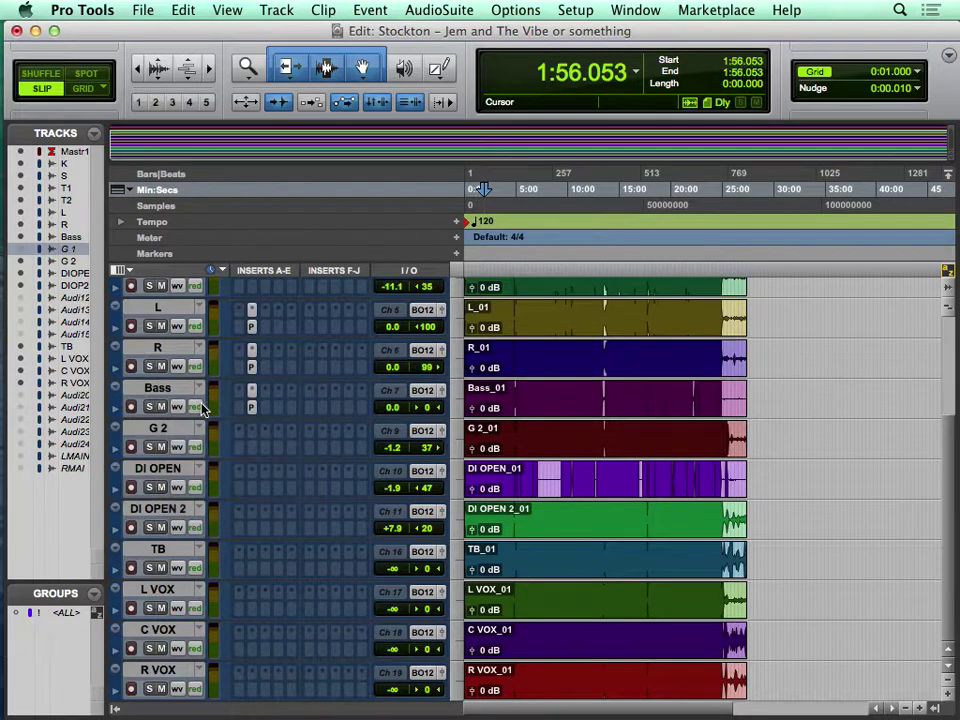
click(172, 513)
click(167, 553)
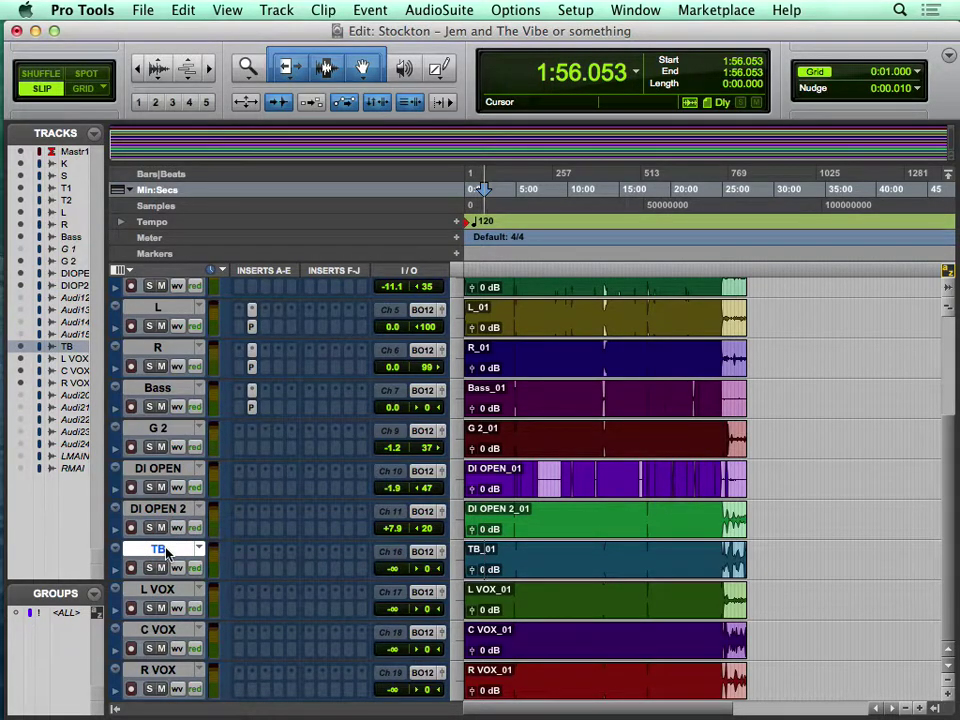
click(162, 593)
click(164, 632)
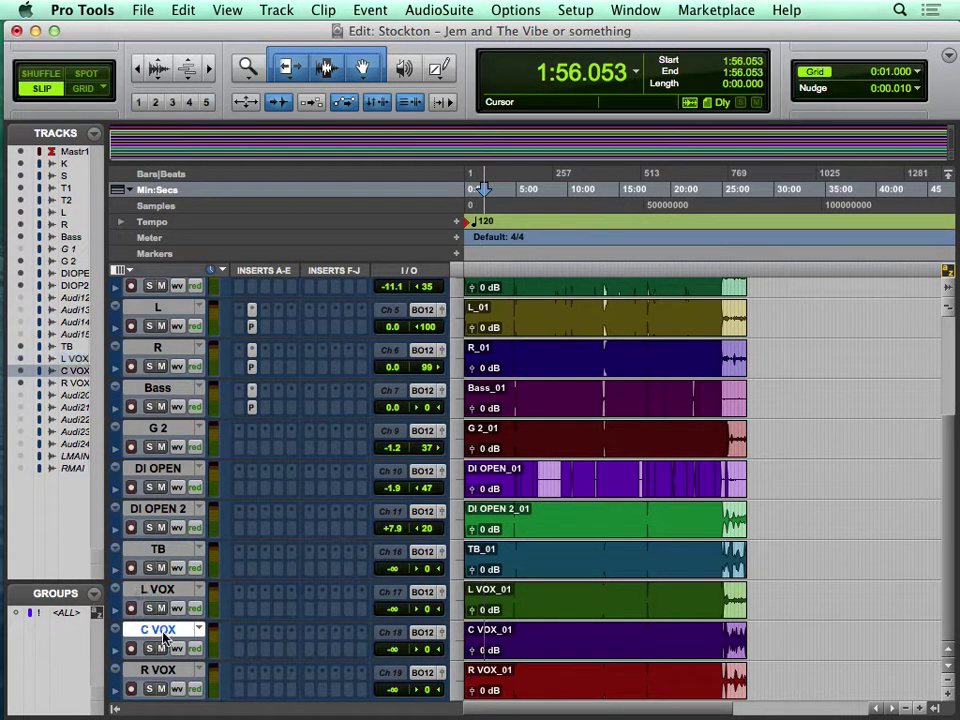
In the mix window, raise C VOX's fader to +3.9 dB, then solo L VOX and raise its fader to +3.5 dB
key(super+equal)
scroll(356, 662, up, 1)
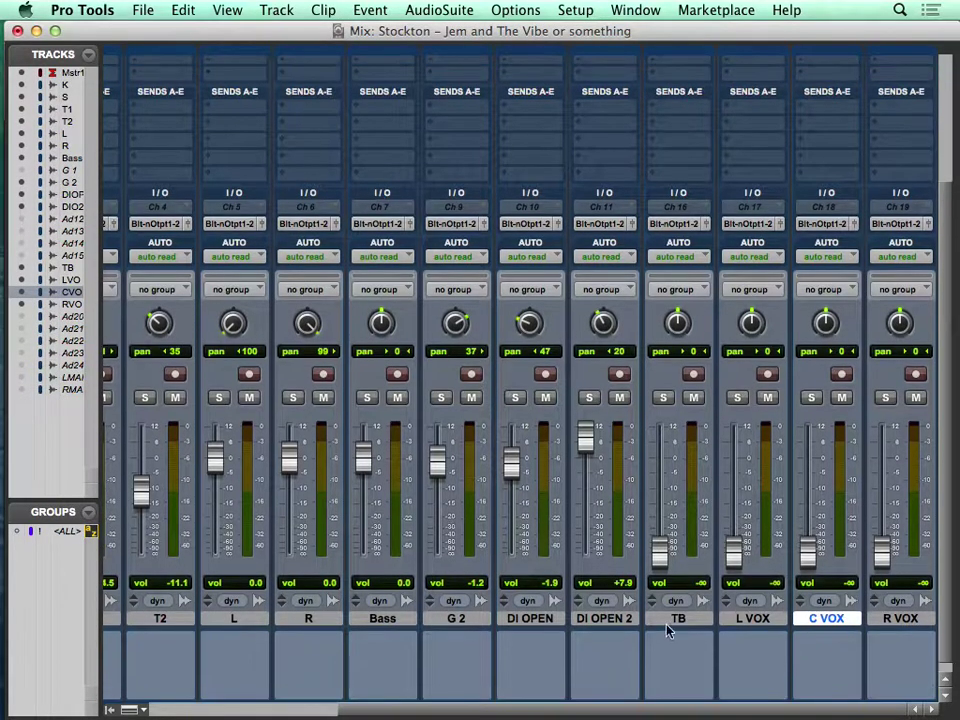
drag(810, 553, 808, 444)
alt+click(738, 553)
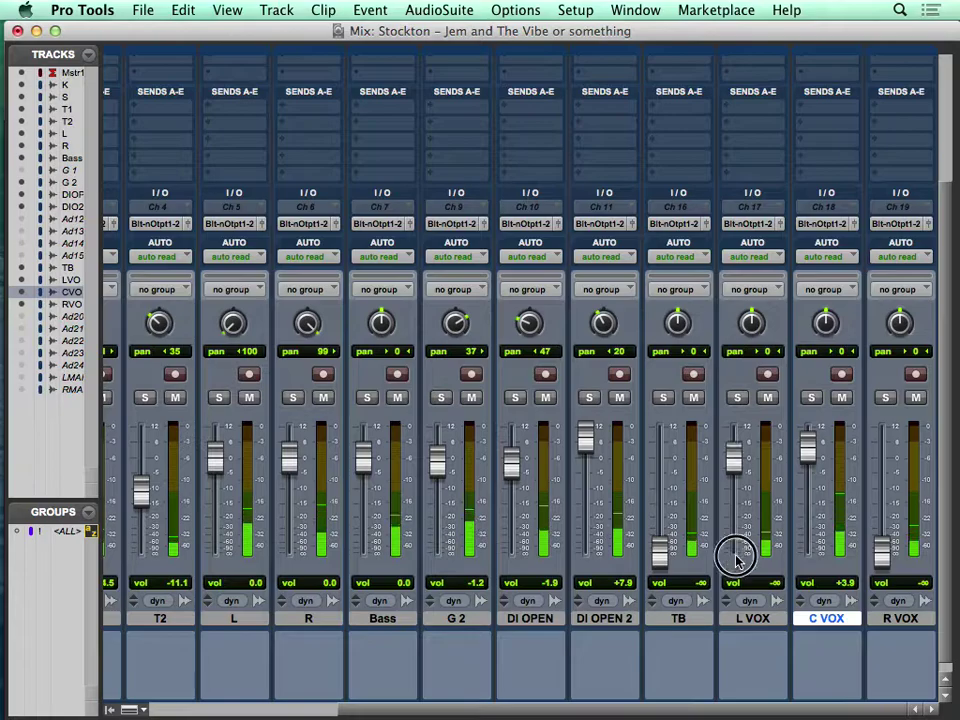
click(737, 398)
drag(730, 458, 734, 442)
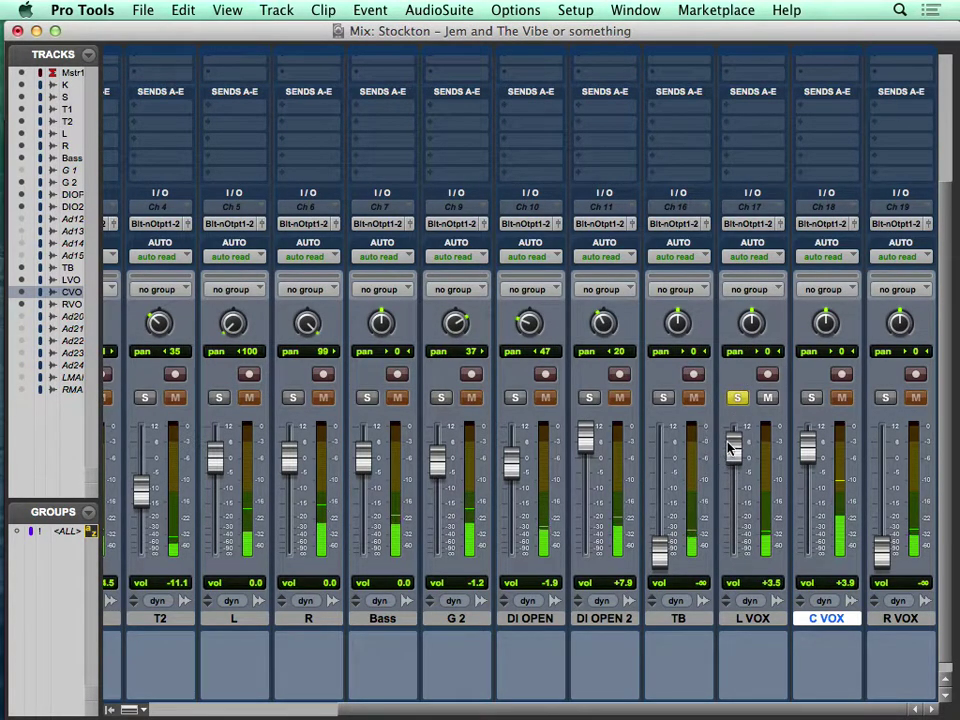
Stop playback and play the soloed L VOX track from just before the 1:00 mark in the edit window
key(super+equal)
key(super+bracketright)
key(super+bracketright)
key(super+bracketright)
key(super+bracketright)
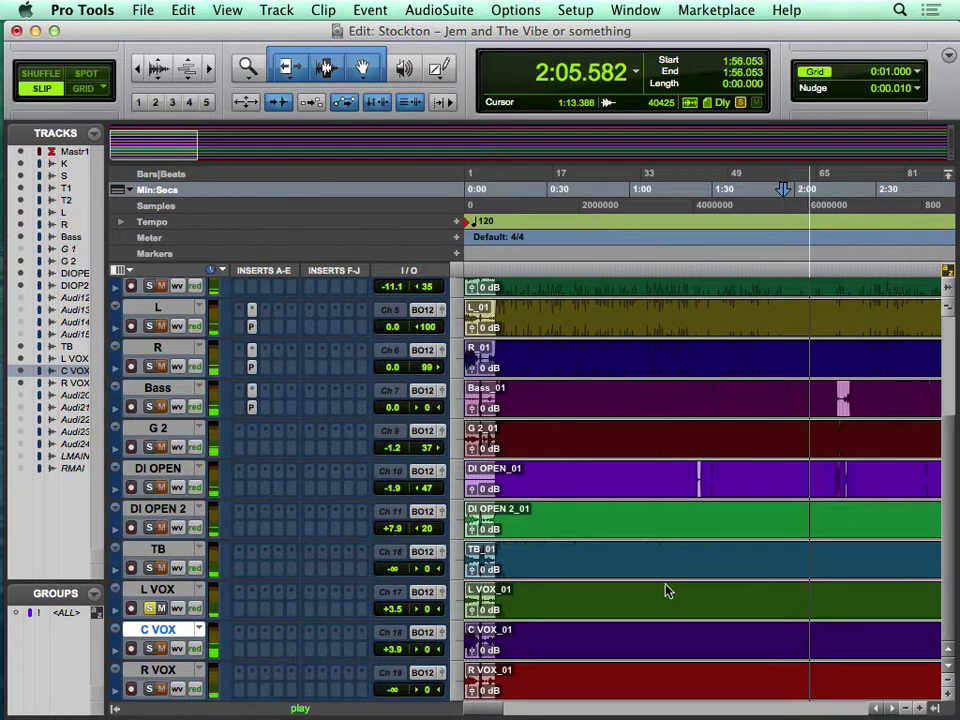
key(space)
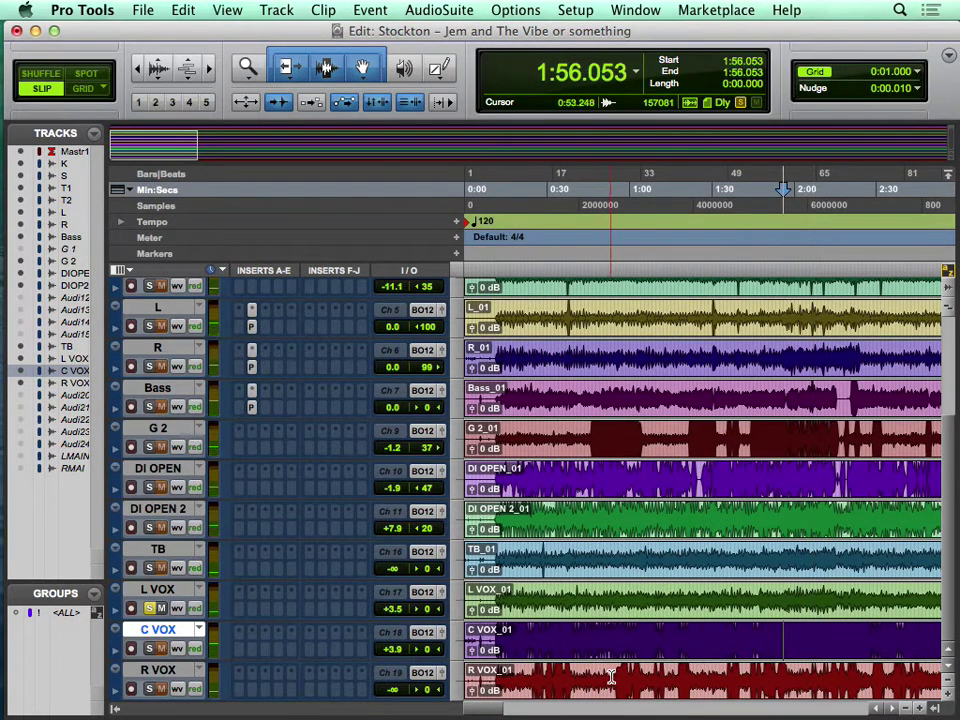
click(620, 678)
key(space)
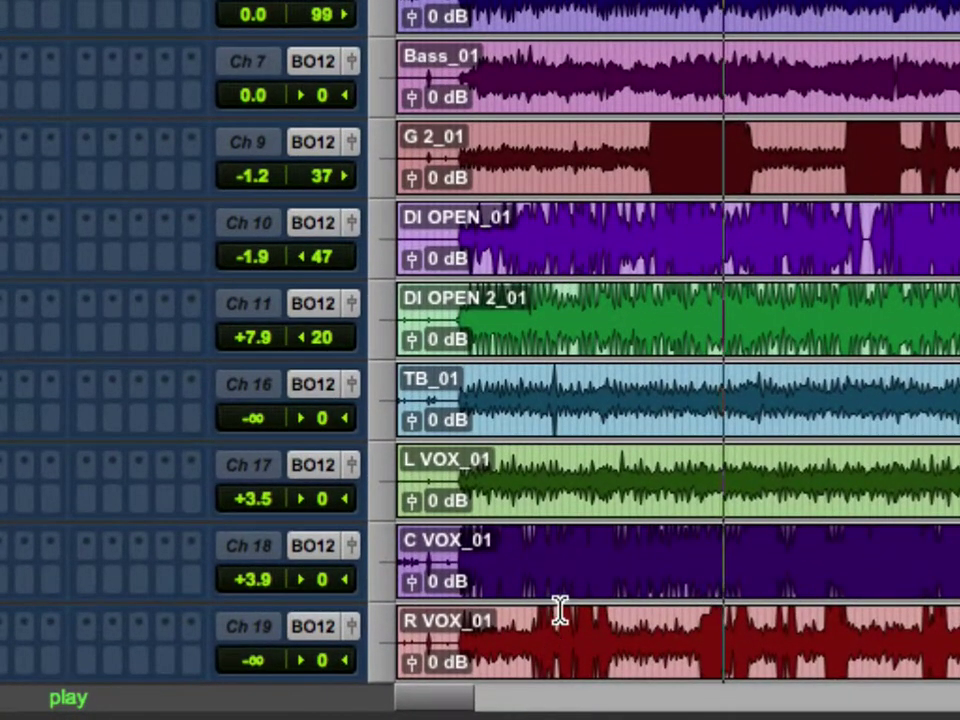
Select about 0:25 to 0:43 of the R VOX clip, solo R VOX instead of L VOX, and raise its fader to about +2.5 dB
drag(536, 635, 632, 643)
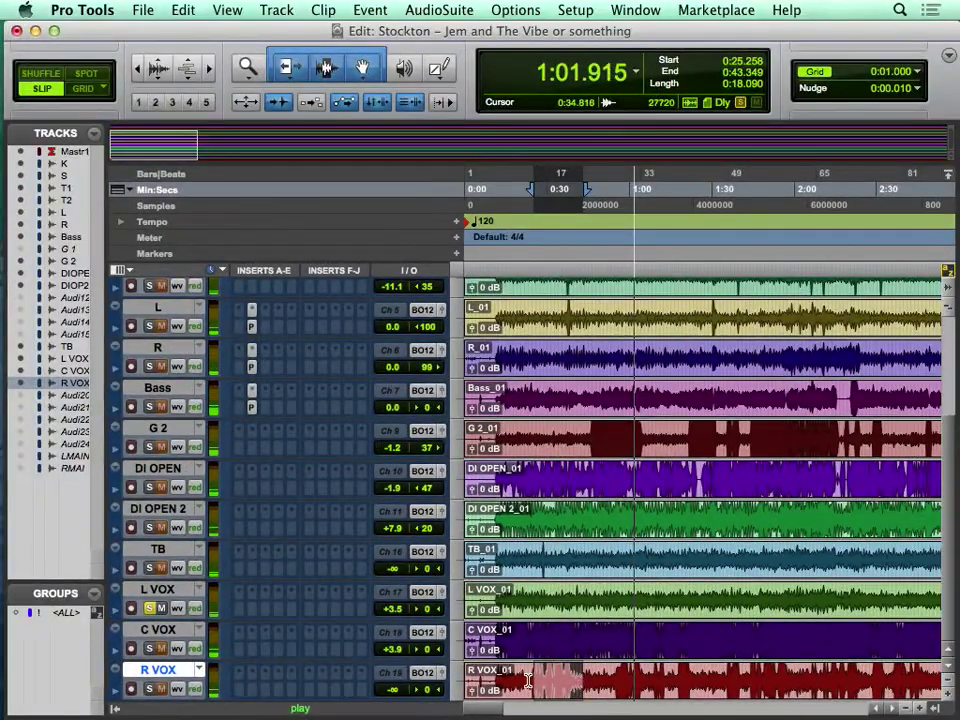
click(149, 688)
click(149, 608)
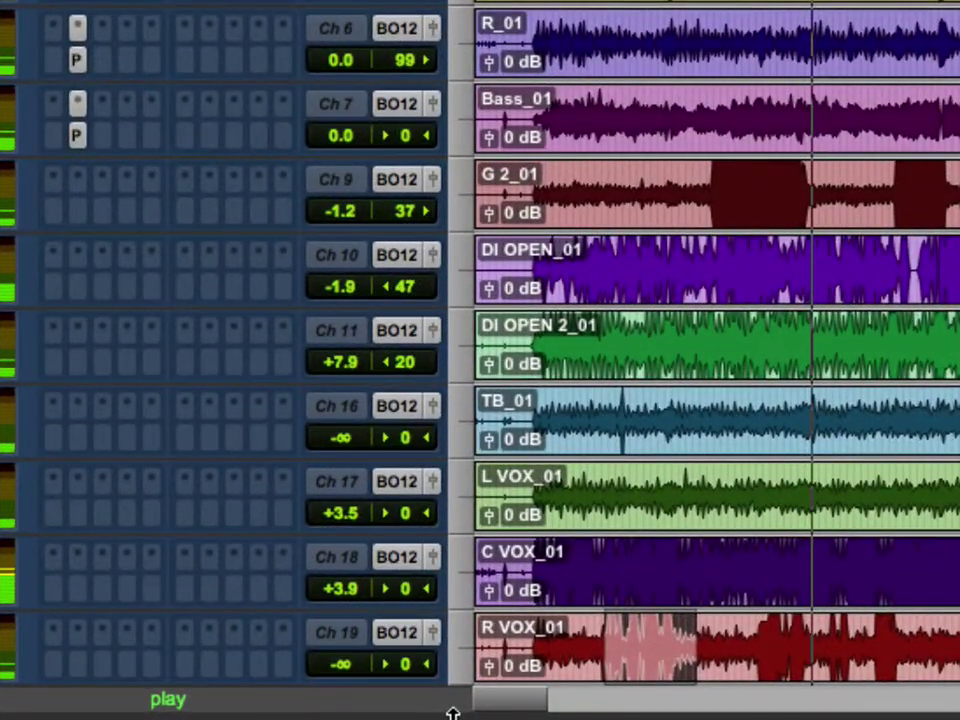
click(431, 636)
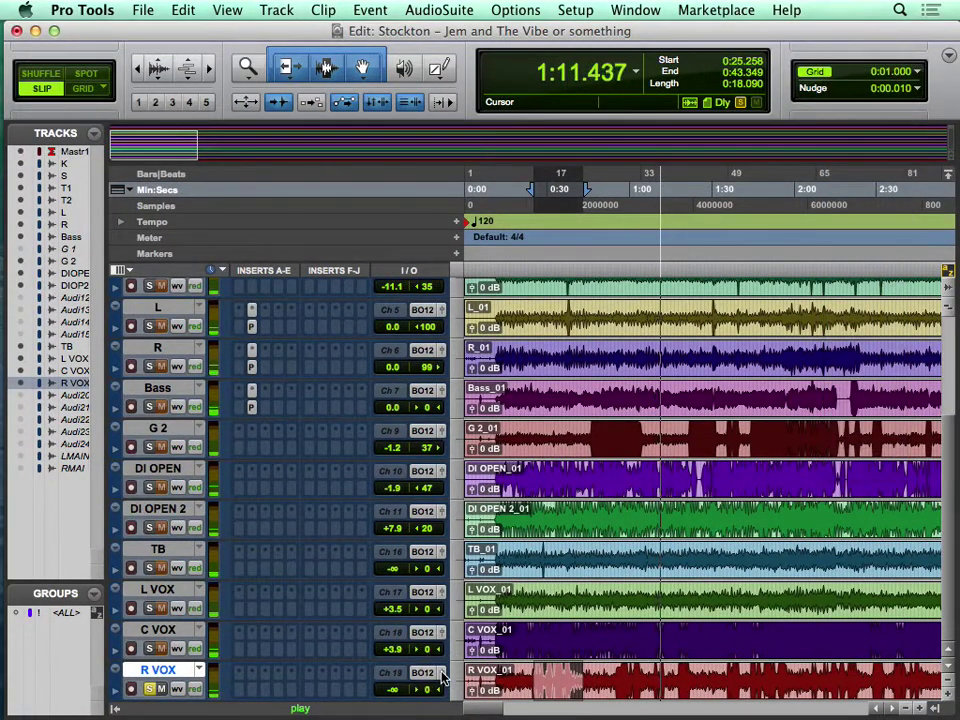
key(super+equal)
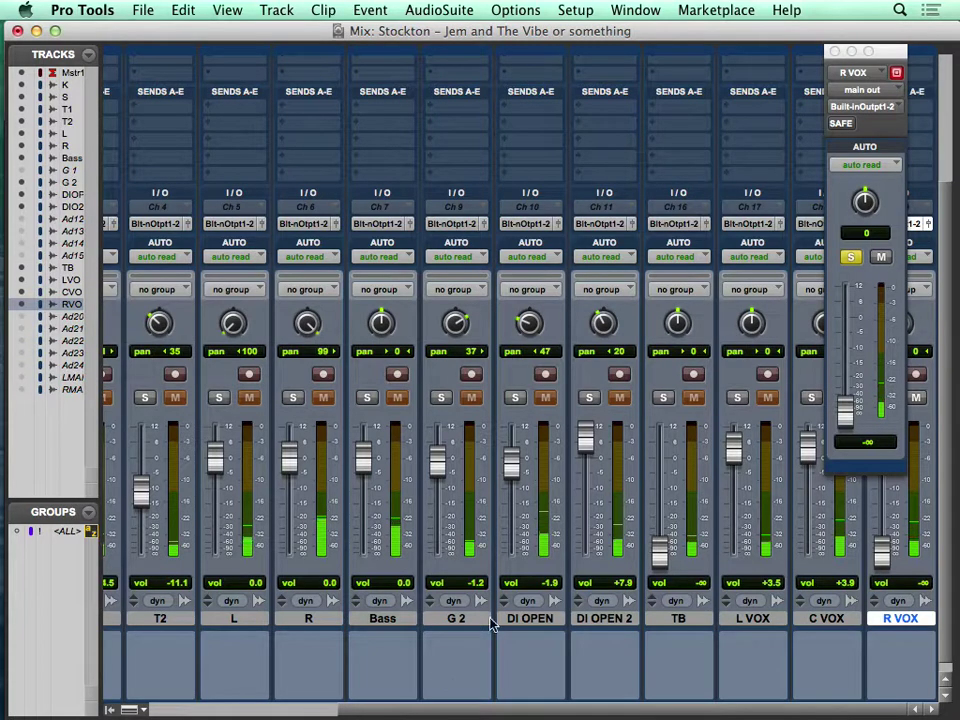
drag(891, 52, 715, 146)
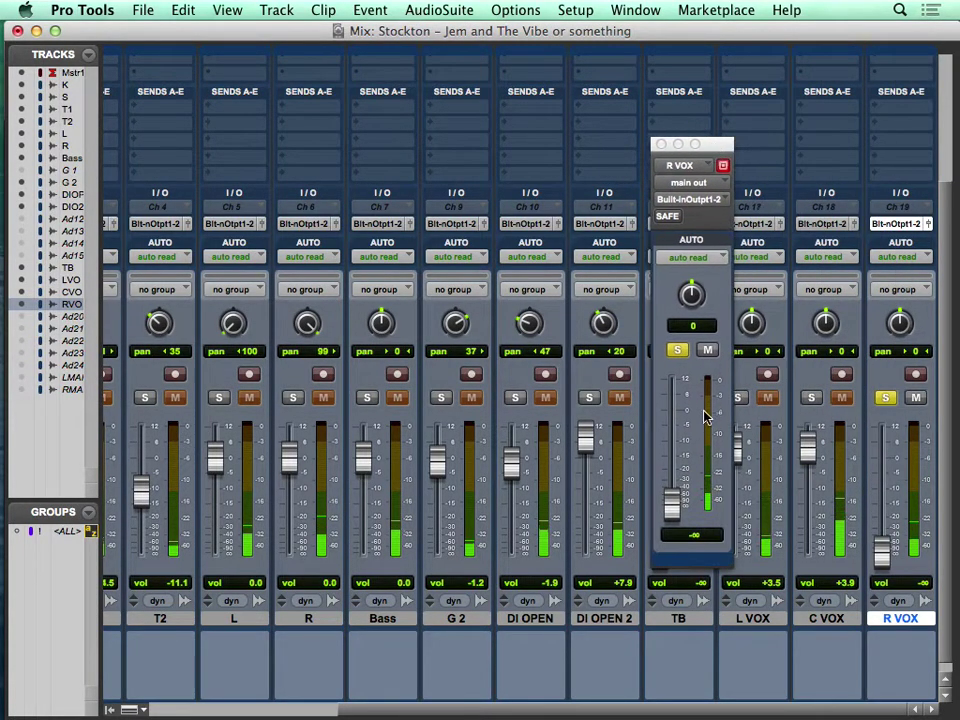
drag(672, 497, 671, 391)
key(super+equal)
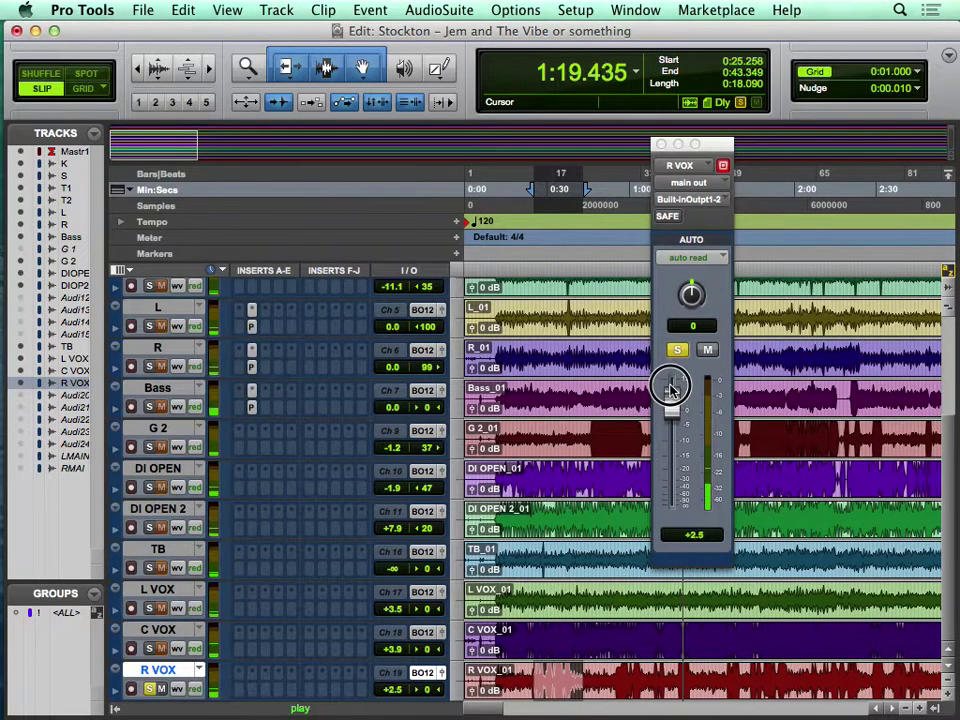
Unsolo R VOX, pan it 25 to the right, set its fader to -0.3 dB, and replay the mix from the selection start
click(676, 353)
drag(695, 303, 698, 291)
drag(672, 398, 672, 412)
key(space)
key(space)
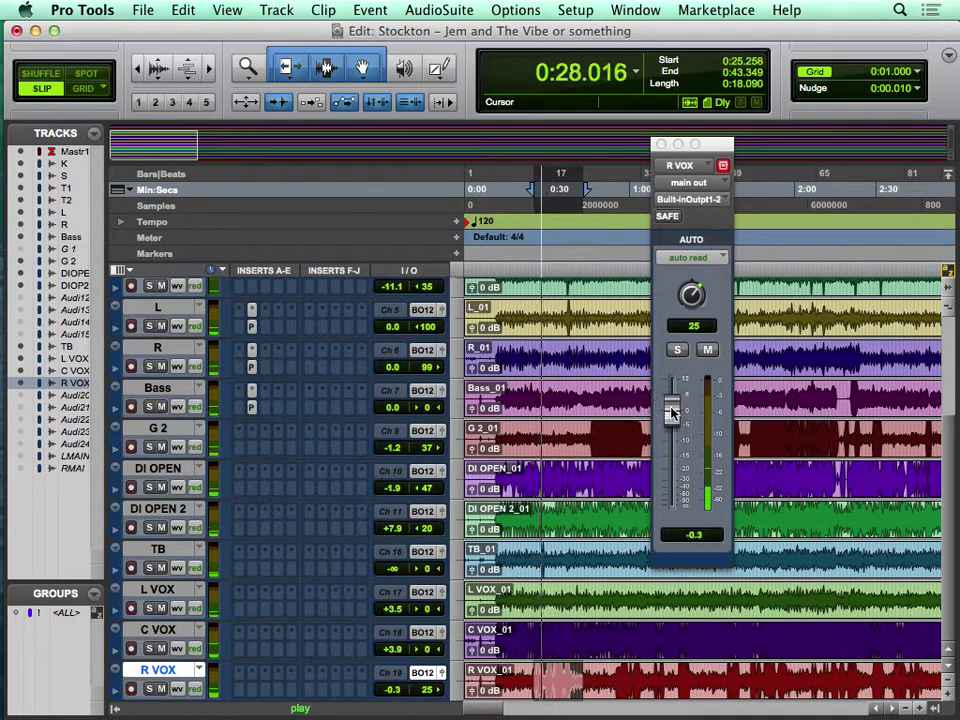
key(super+equal)
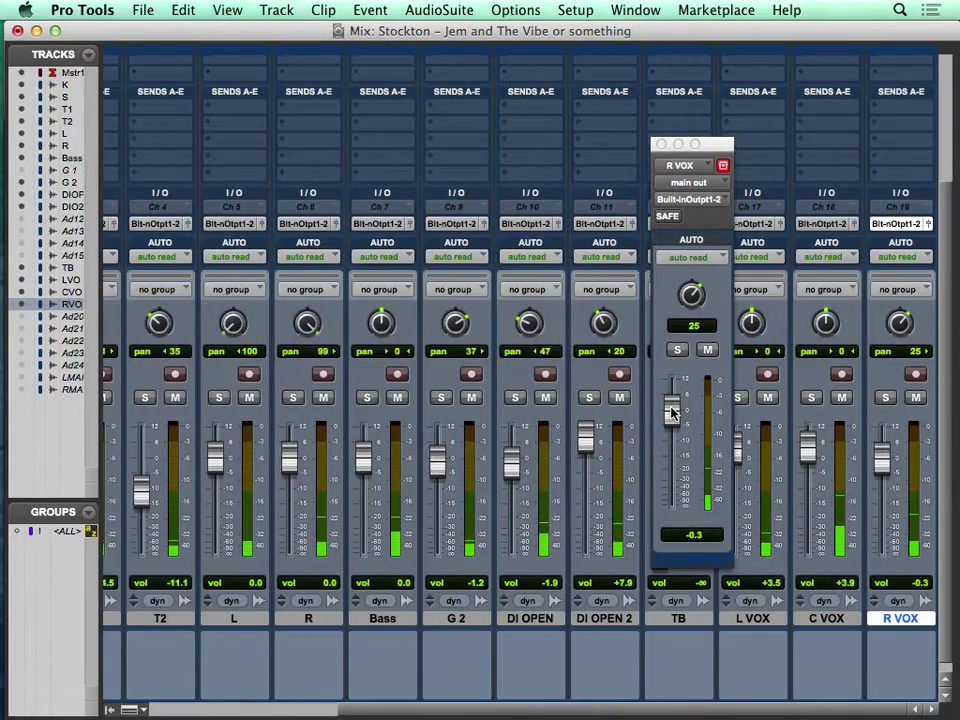
click(662, 145)
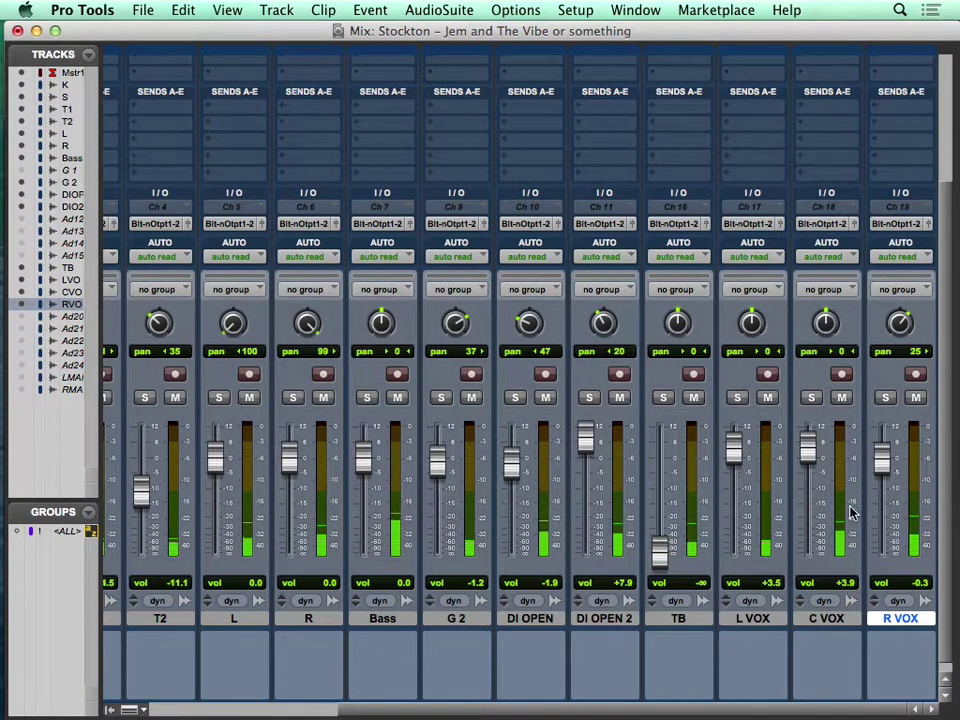
Move the Master 1 track to the end of the mixer, after R VOX
scroll(851, 513, left, 5)
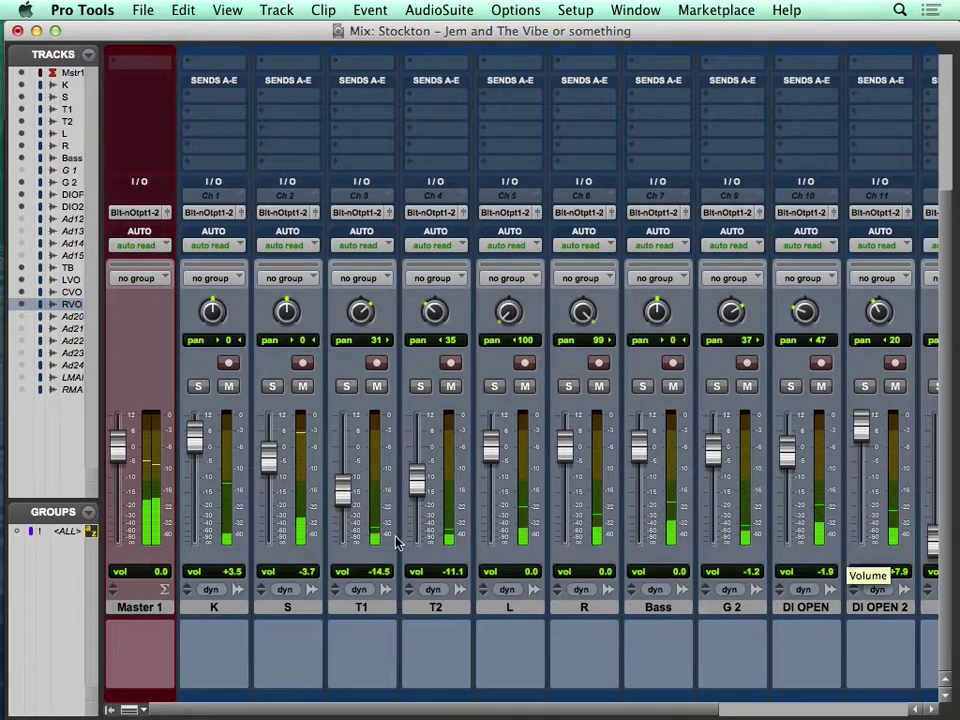
drag(126, 607, 945, 636)
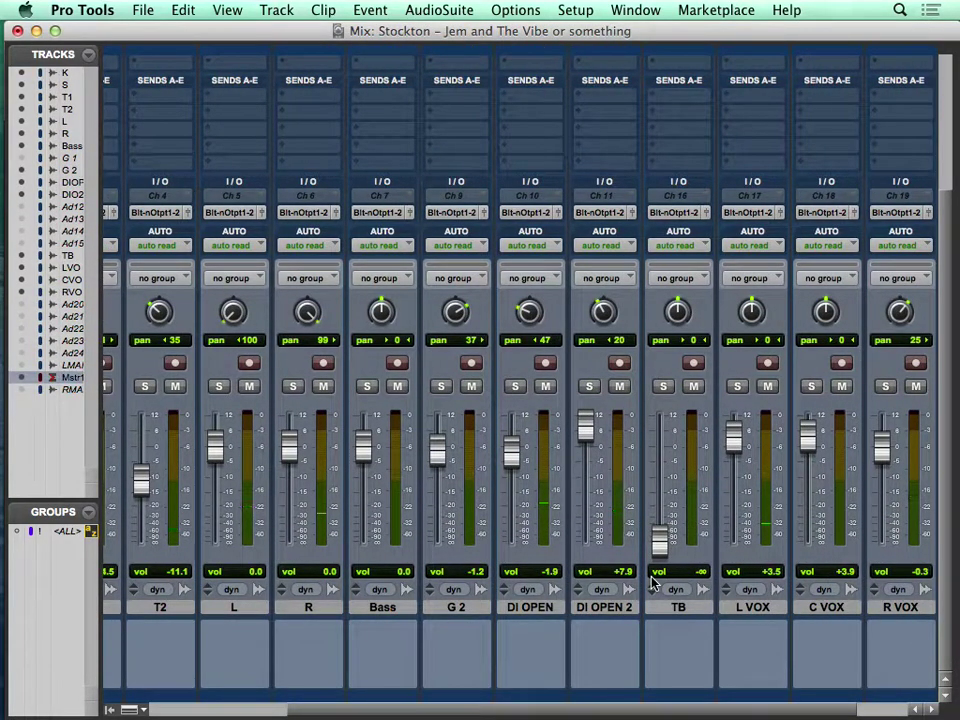
Select the drum tracks K through R and colour them bright green
scroll(742, 604, left, 5)
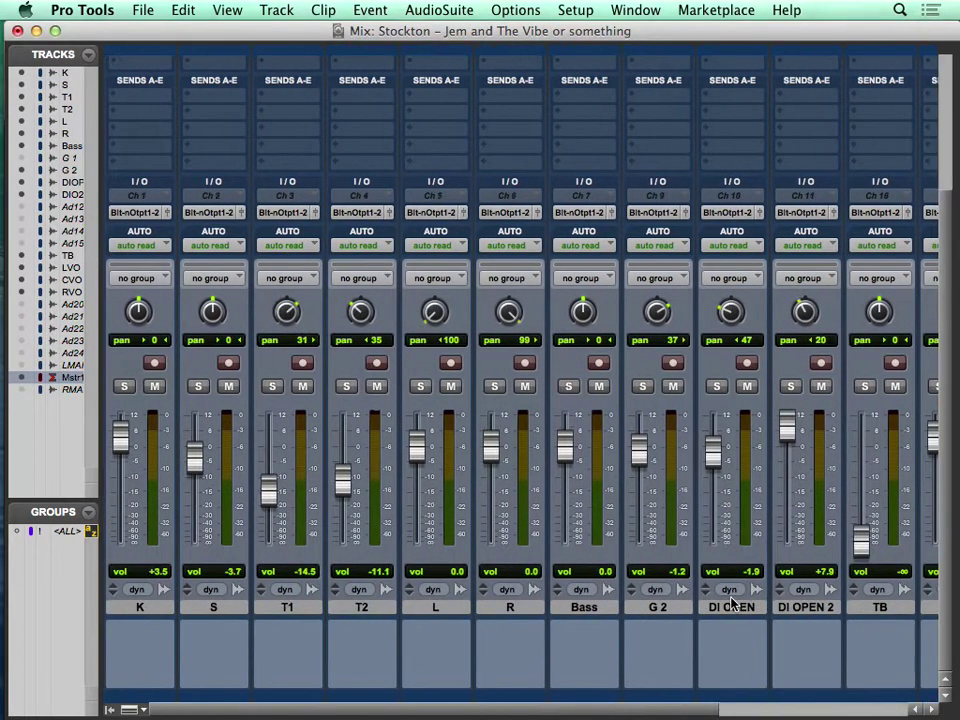
click(535, 614)
shift+click(145, 606)
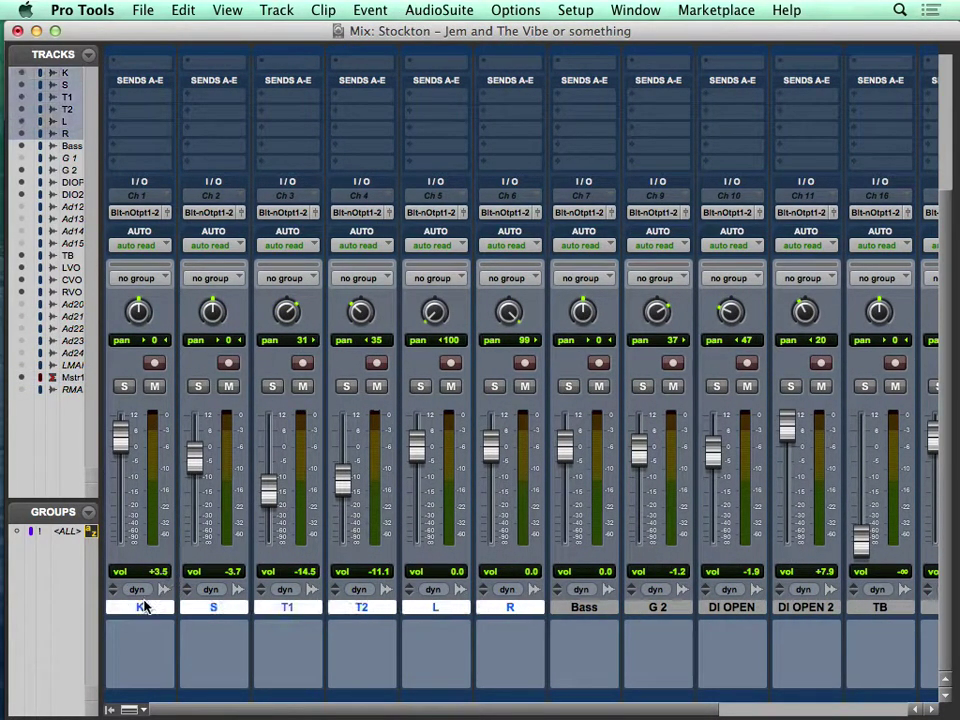
double_click(146, 691)
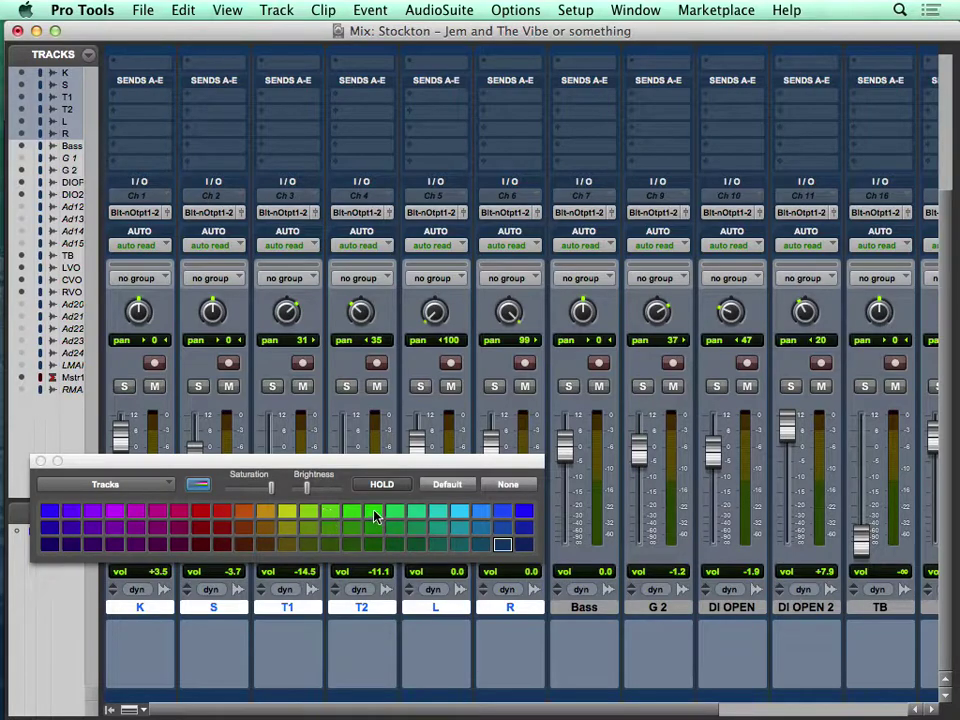
click(374, 513)
click(40, 461)
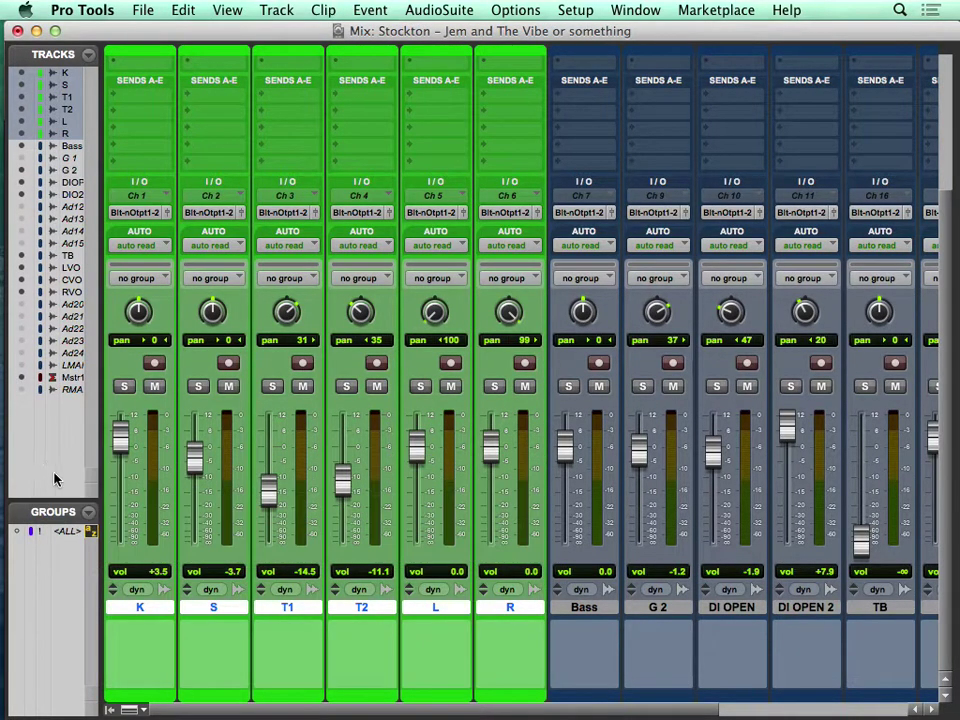
Select only the Bass track and colour it yellow
scroll(456, 640, right, 5)
click(378, 607)
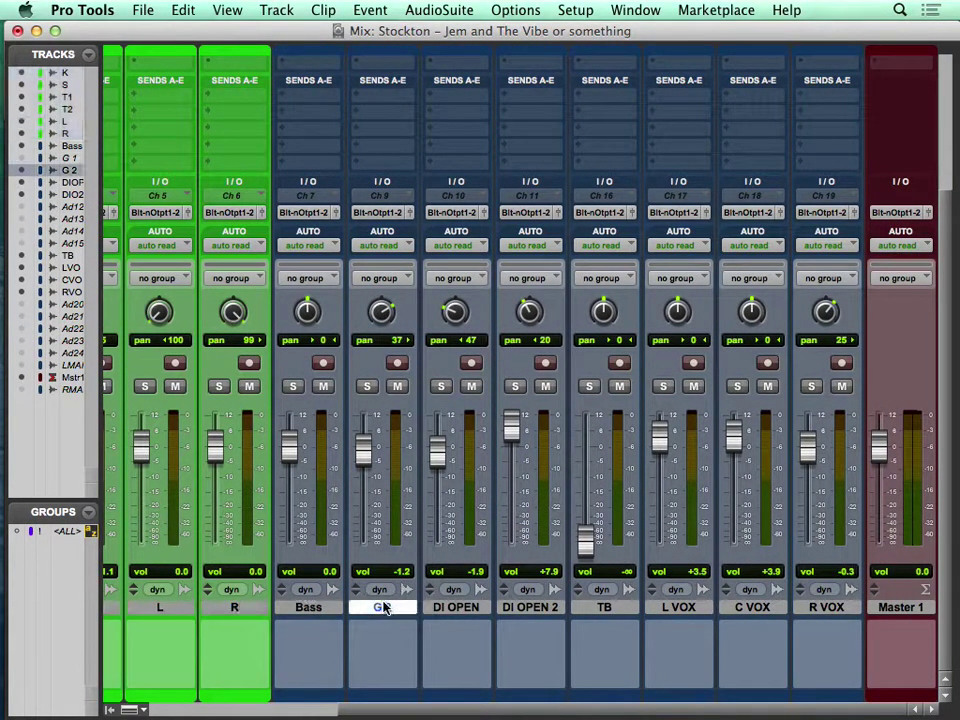
click(312, 607)
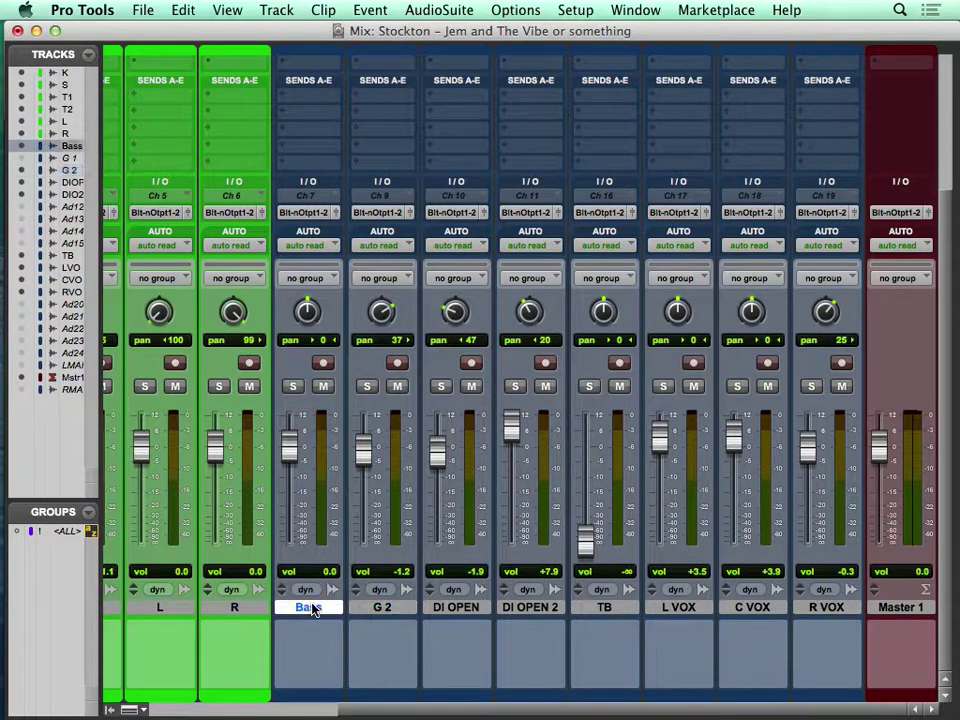
double_click(314, 698)
click(287, 511)
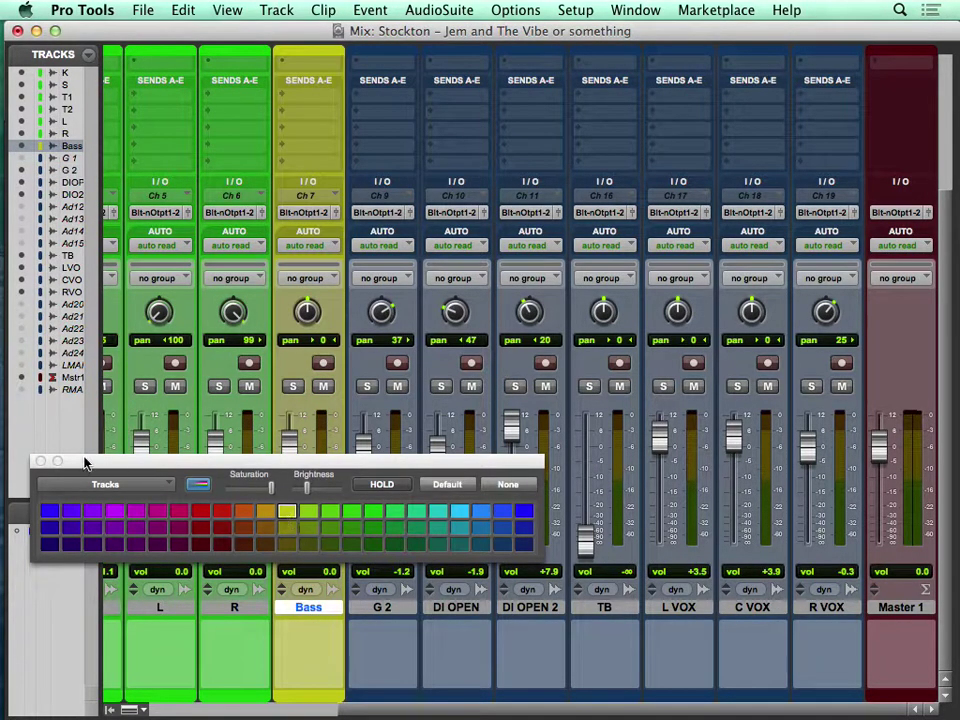
Colour the L VOX, C VOX and R VOX tracks magenta, trying light blue first
drag(107, 463, 203, 343)
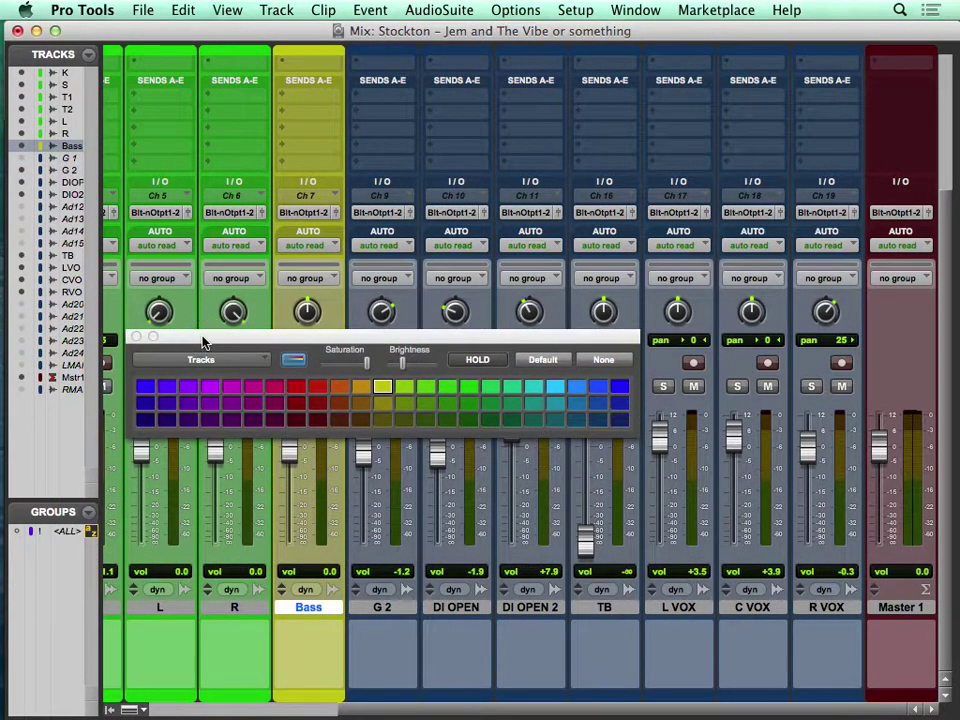
click(690, 607)
shift+click(840, 607)
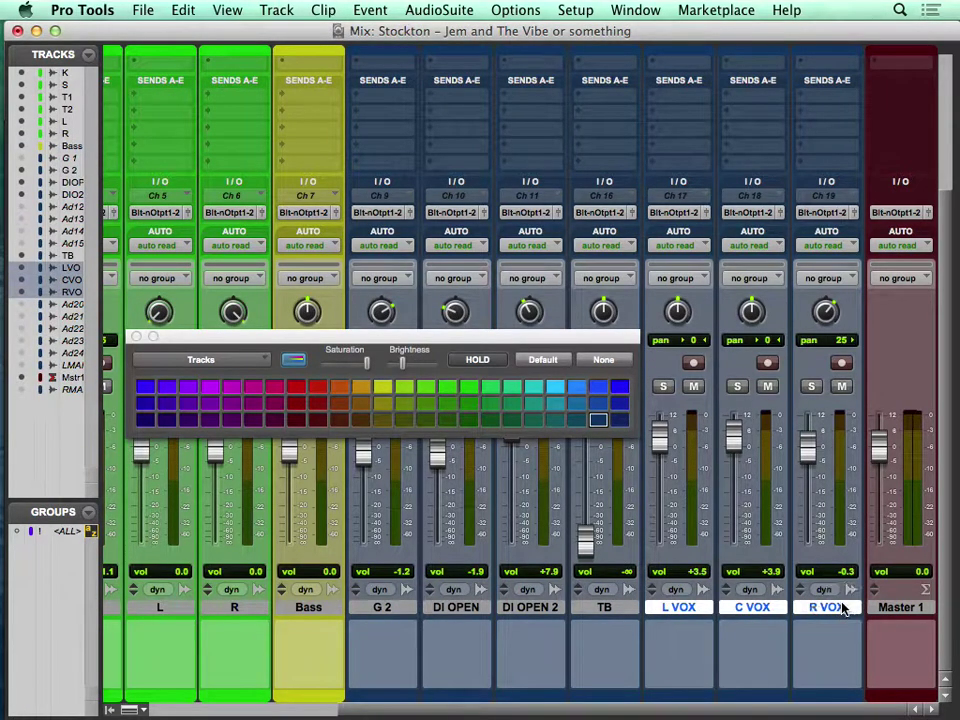
click(577, 388)
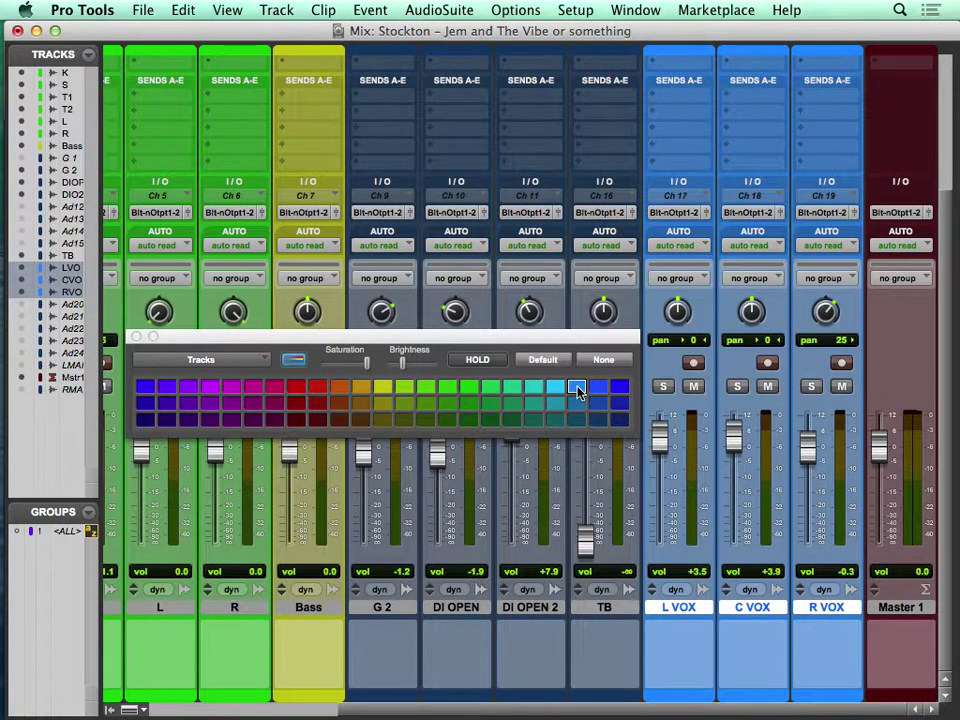
click(252, 388)
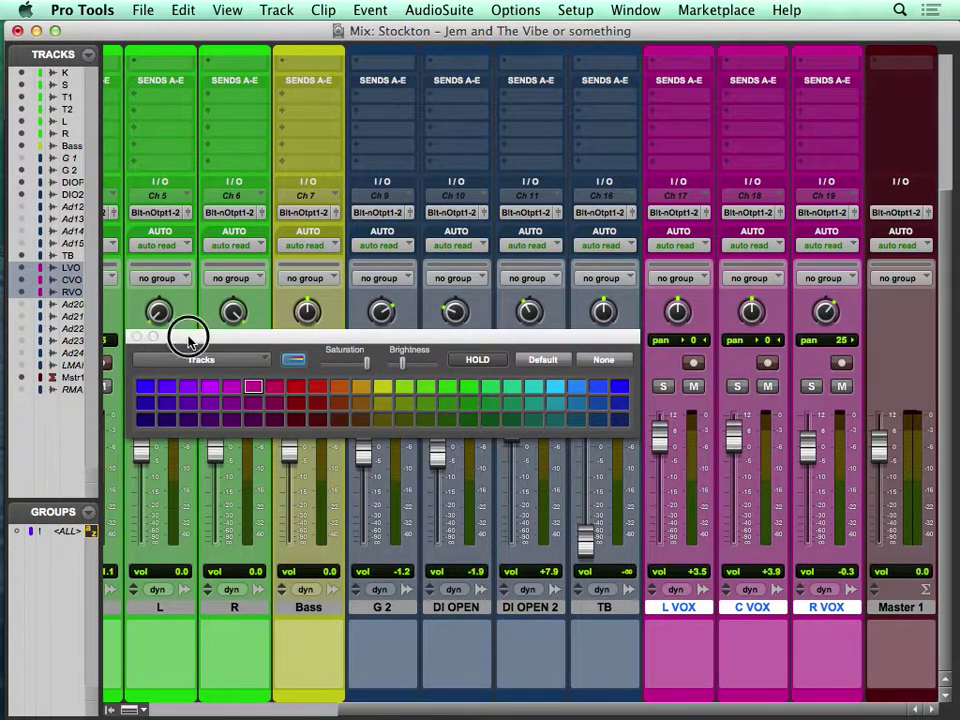
Solo the TB track and raise its fader to +12.0 dB in its output window
drag(188, 339, 193, 187)
click(588, 387)
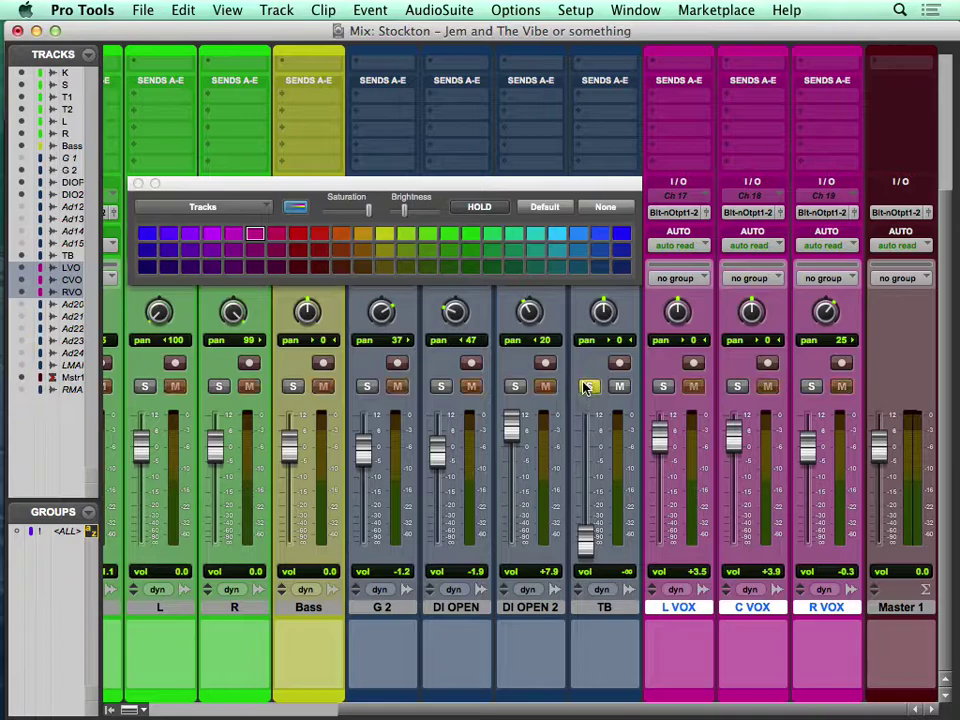
key(super+equal)
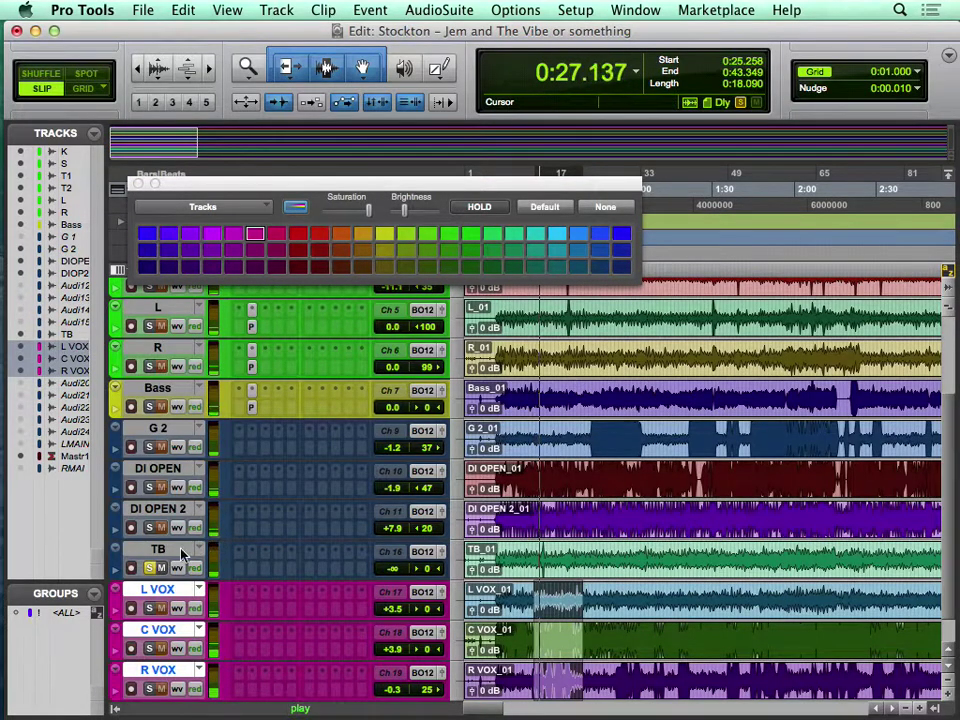
click(447, 556)
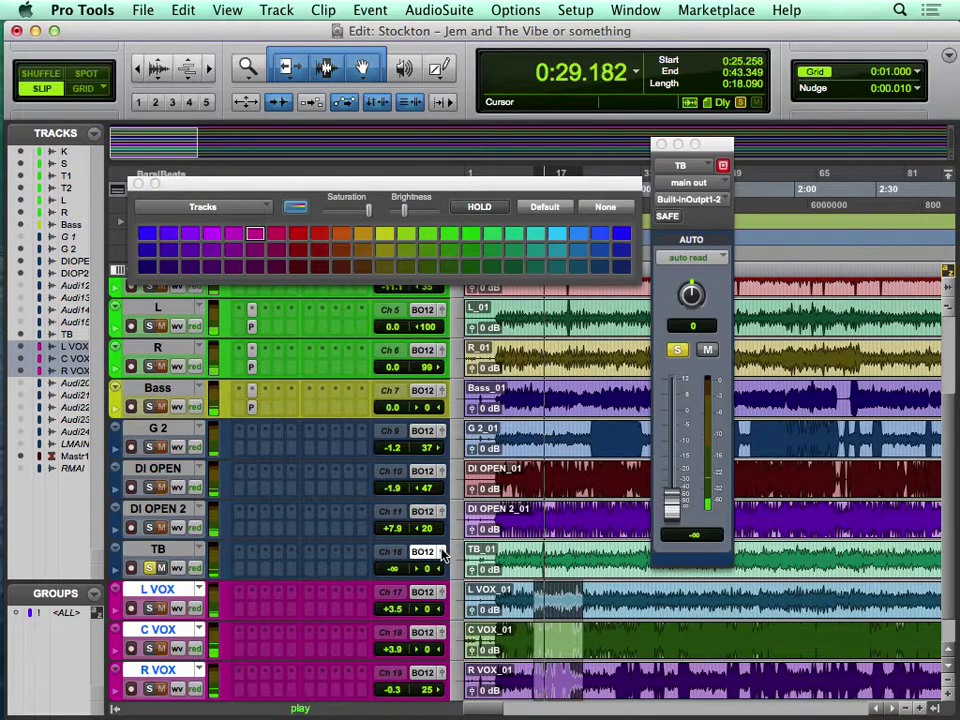
drag(672, 508, 672, 380)
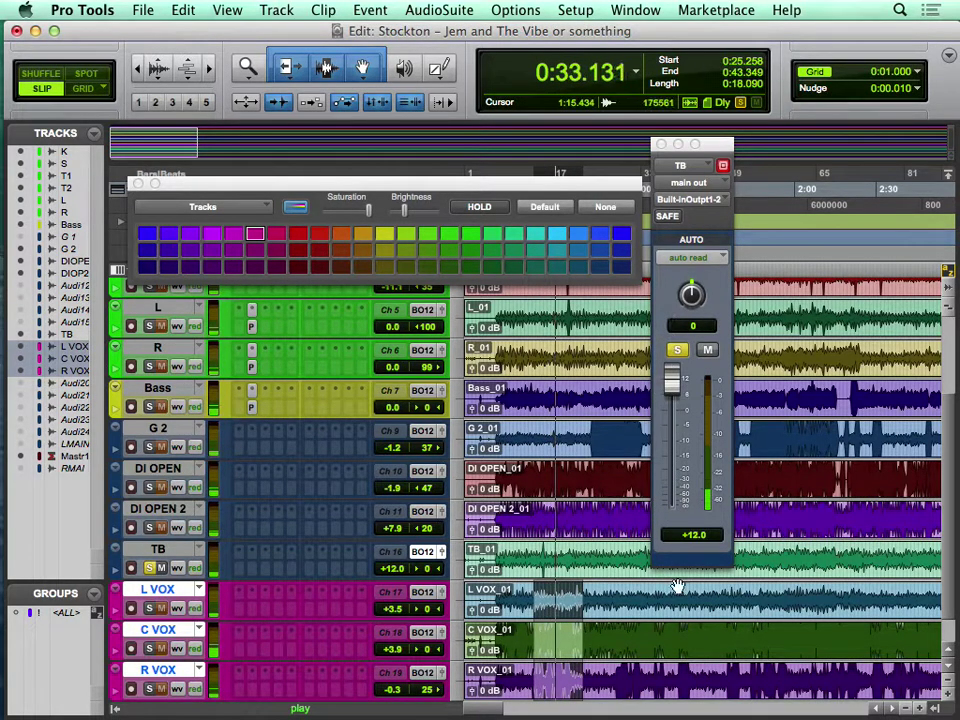
Listen to the soloed TB track further into the song, ending with playback from about 2:36
click(826, 188)
key(space)
click(893, 189)
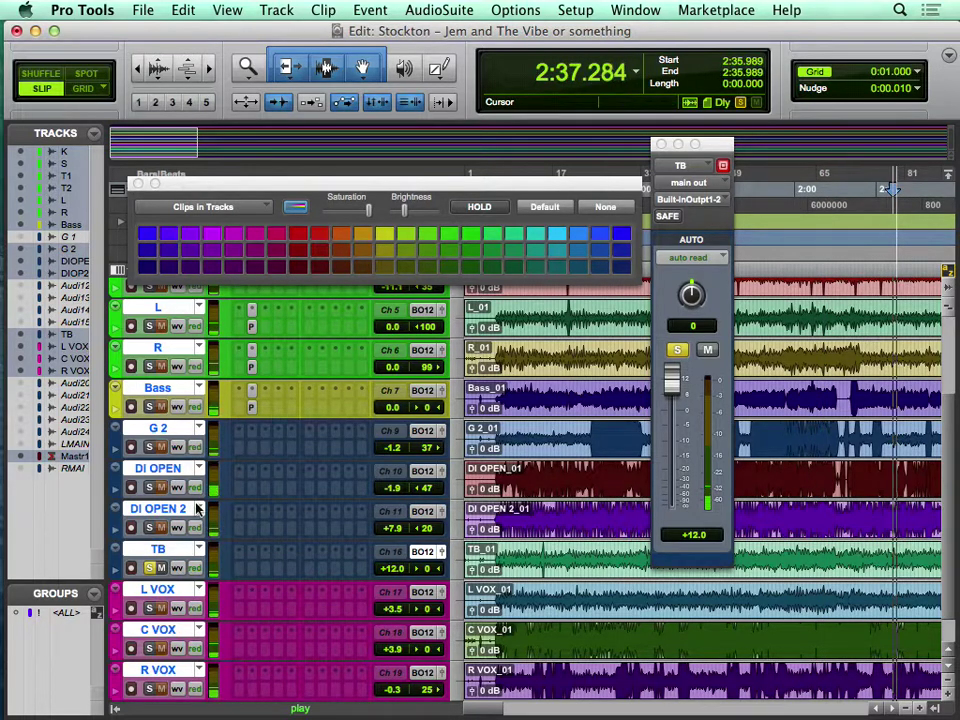
Hide the TB track and make it inactive, then close its output window and the colour palette
click(158, 549)
right_click(160, 548)
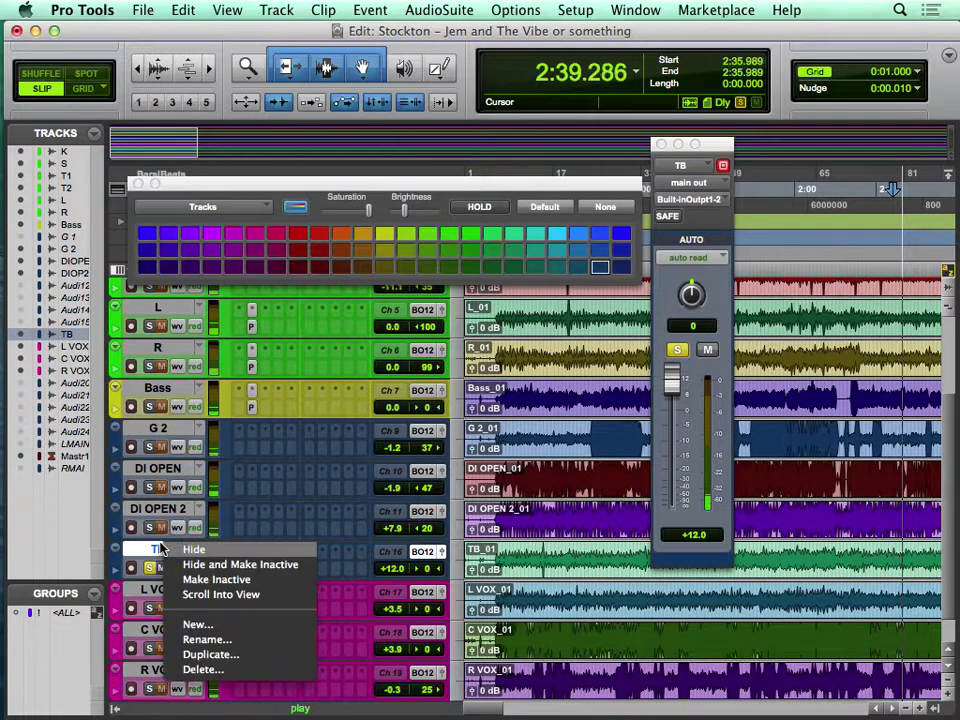
click(220, 565)
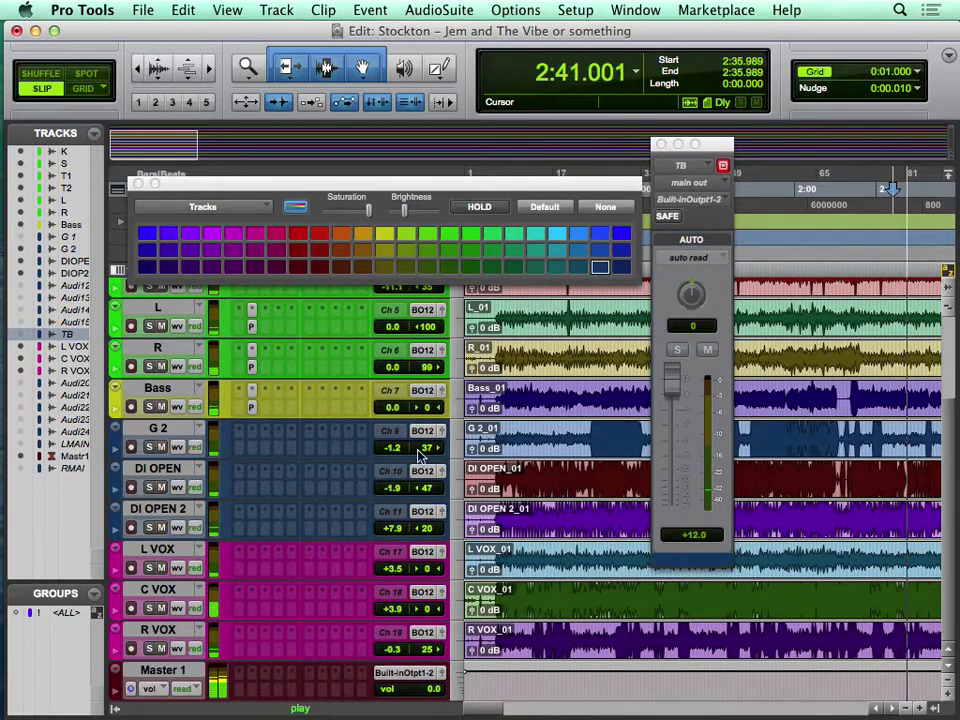
click(662, 145)
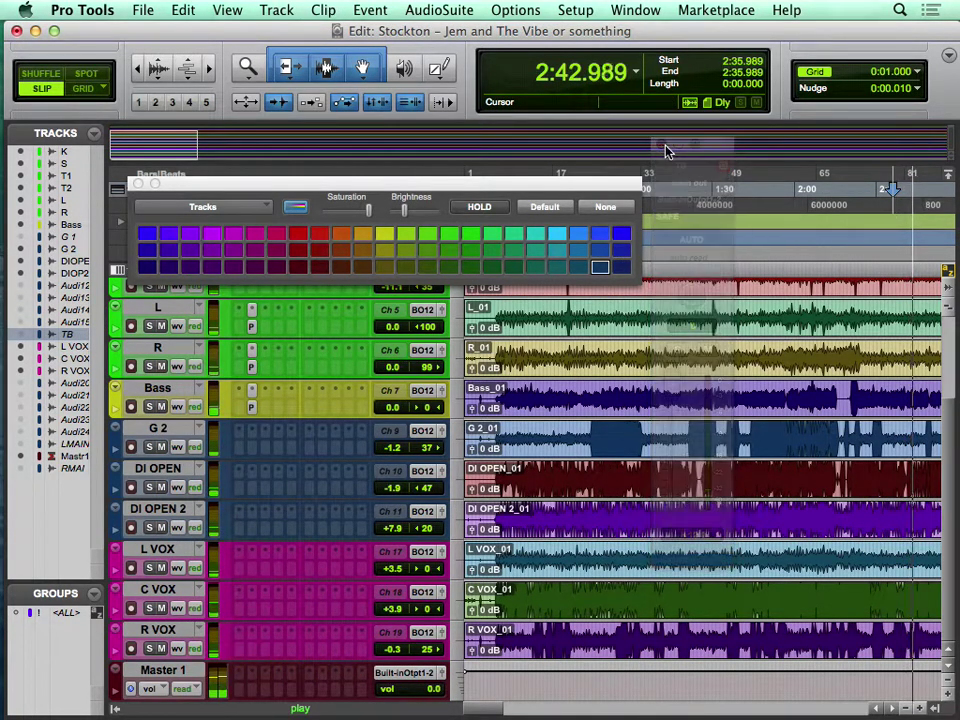
key(super+equal)
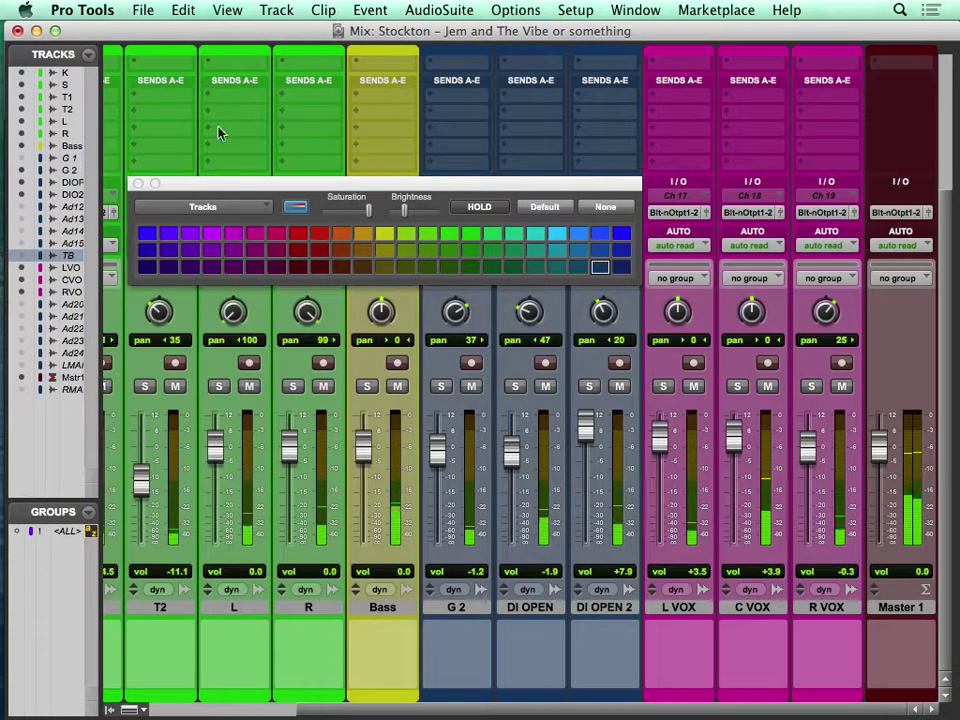
click(139, 184)
scroll(567, 521, up, 1)
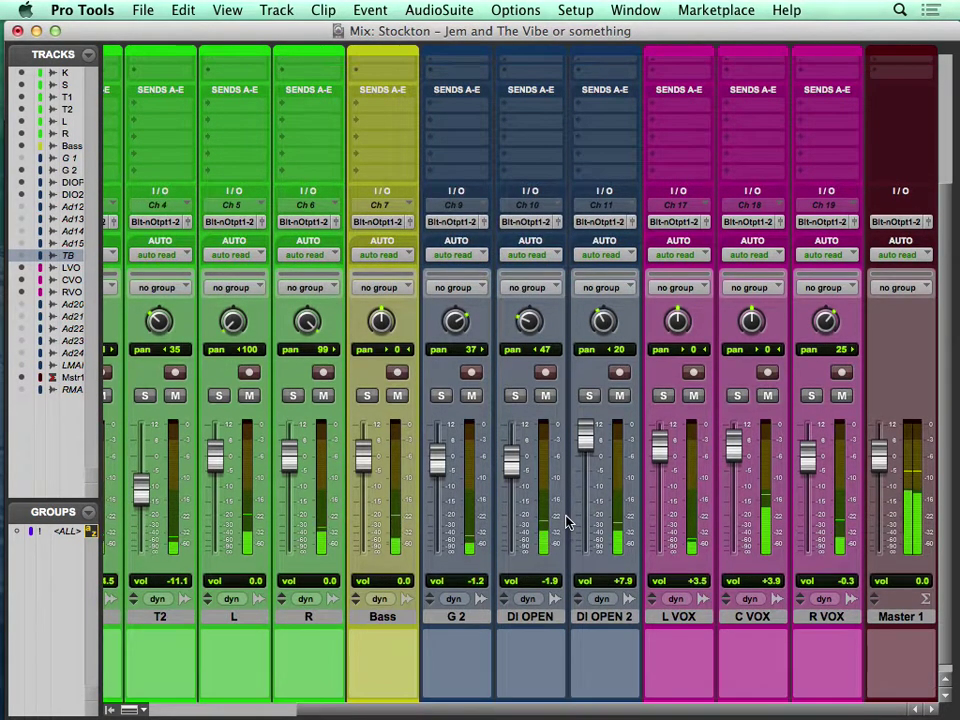
scroll(836, 489, up, 6)
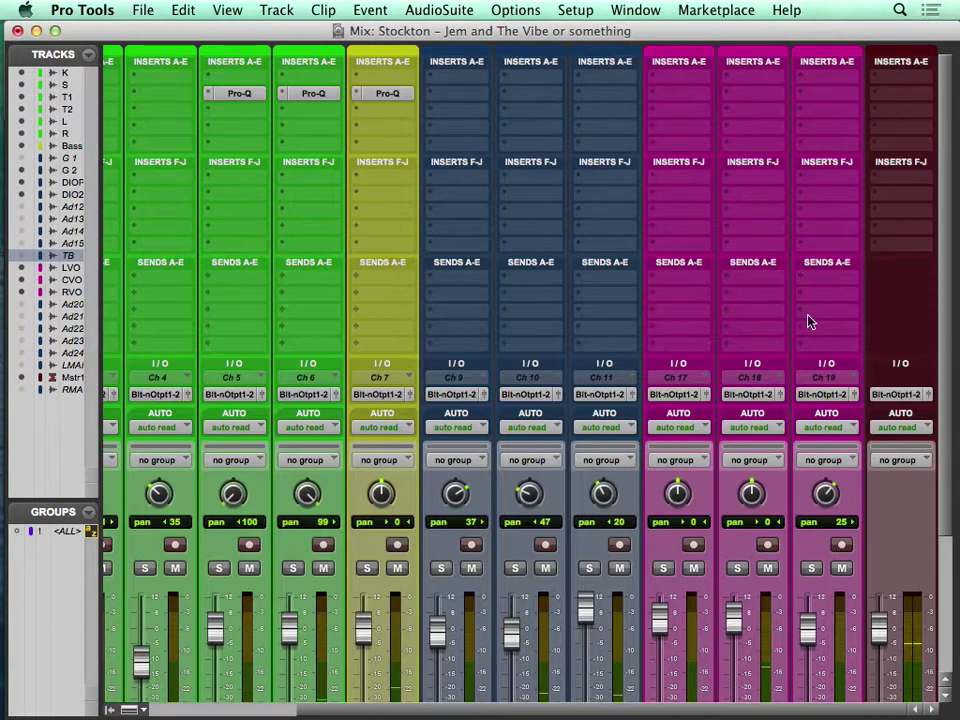
click(884, 122)
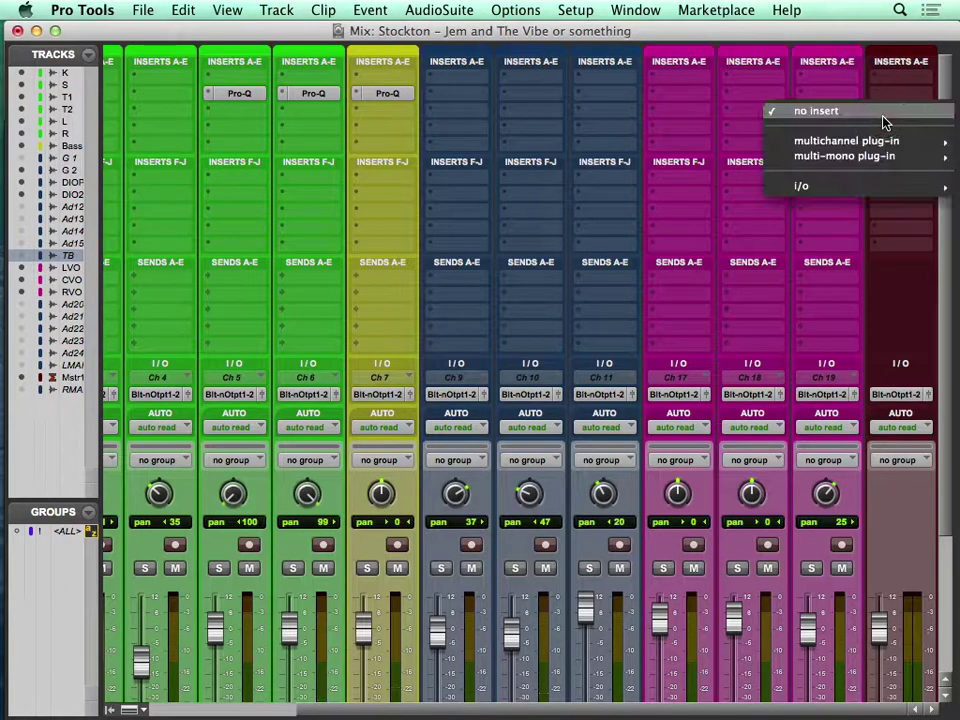
mouse_move(830, 141)
mouse_move(652, 157)
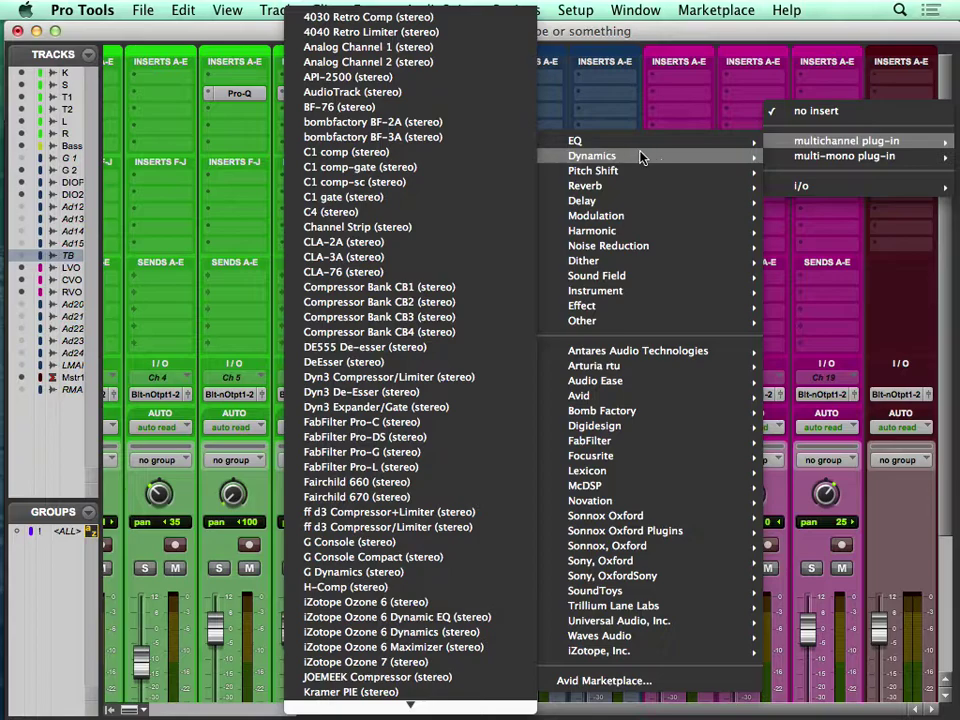
scroll(357, 527, down, 10)
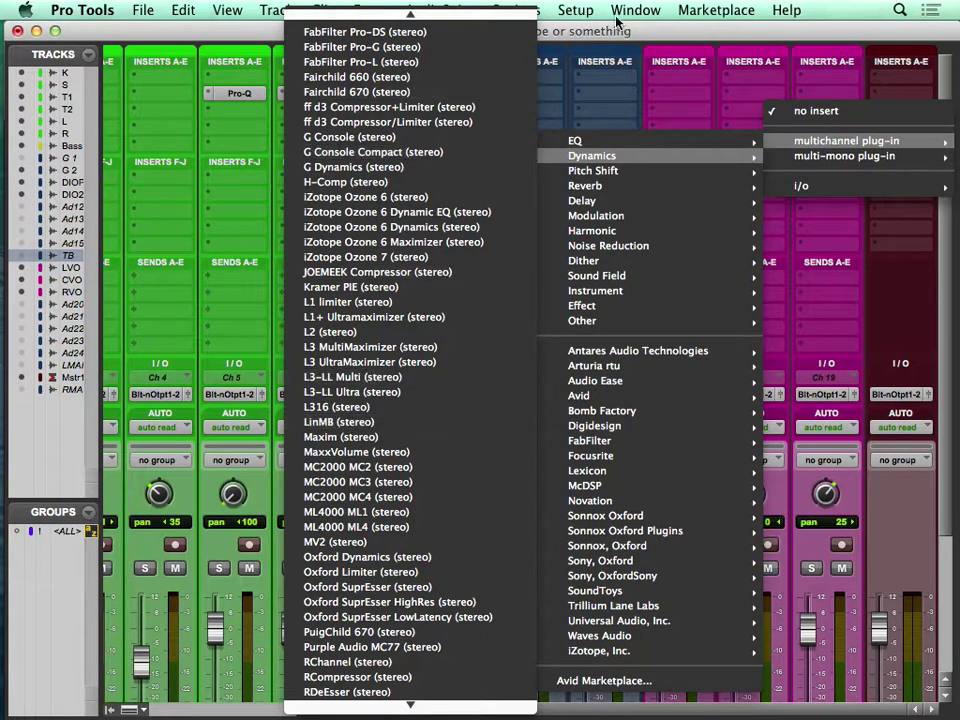
click(840, 100)
Insert the stereo LinMB plug-in on Master 1's insert C, load Adaptive Multi Electro Mastering, and close its window after checking the settings
click(887, 113)
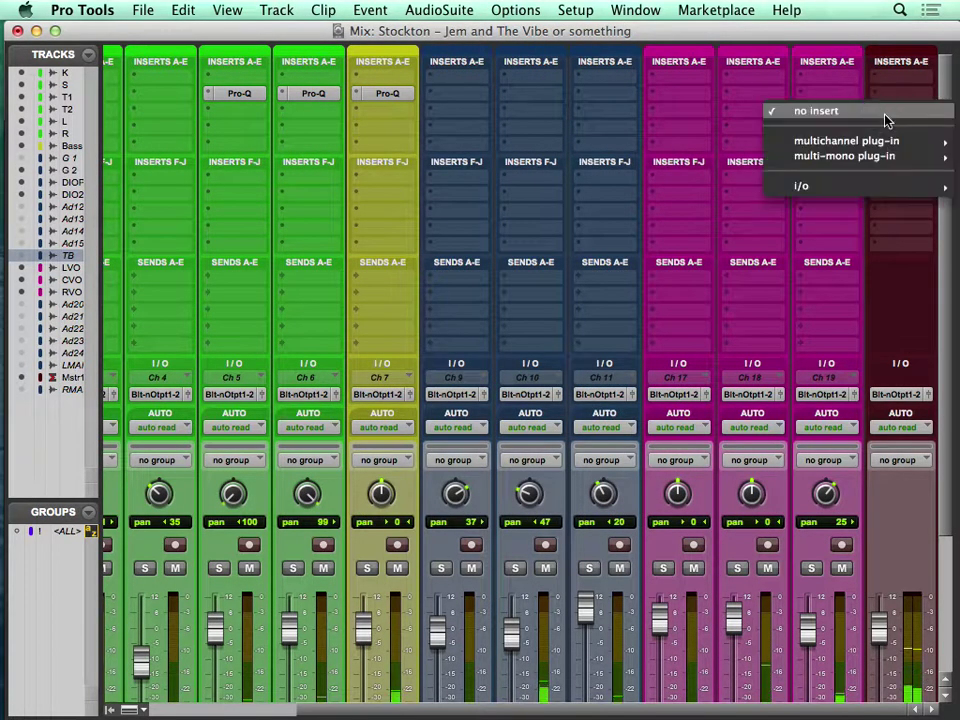
mouse_move(885, 140)
mouse_move(700, 166)
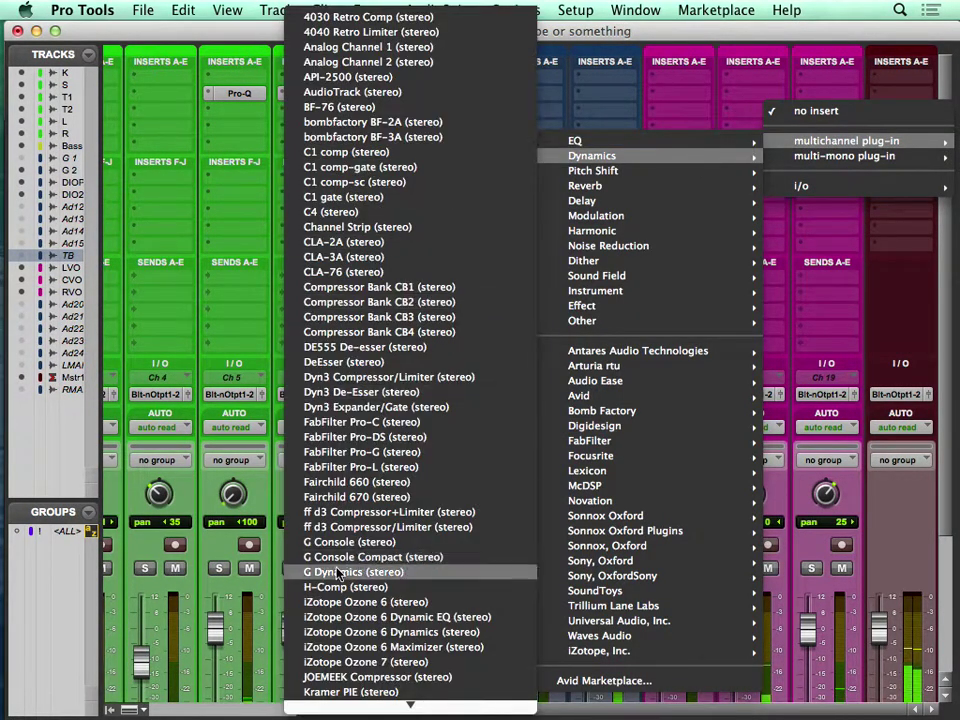
scroll(345, 590, down, 5)
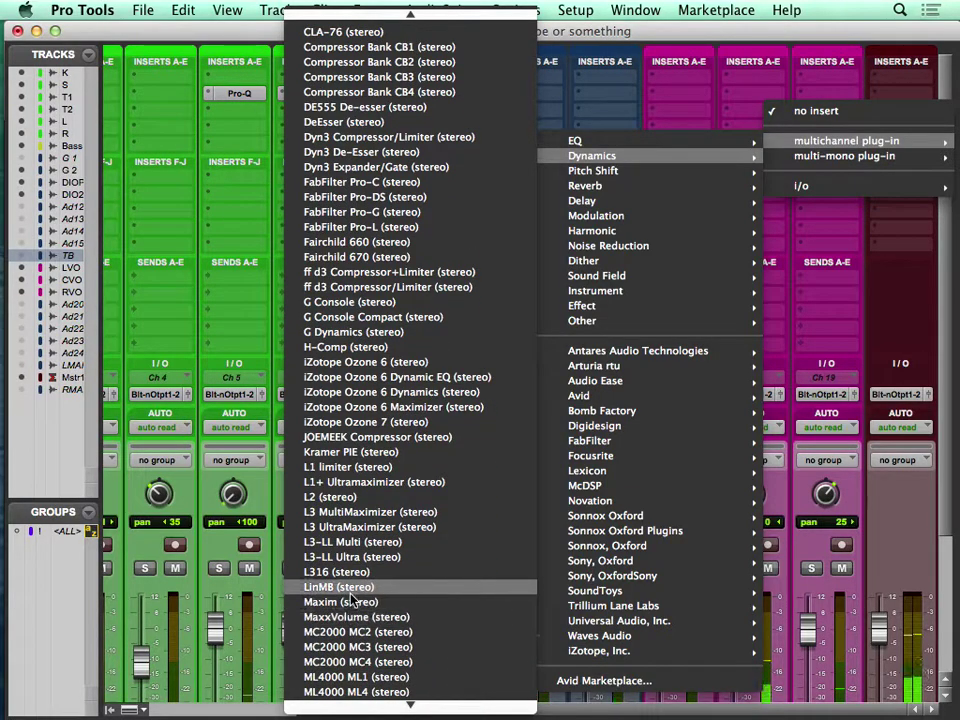
click(343, 587)
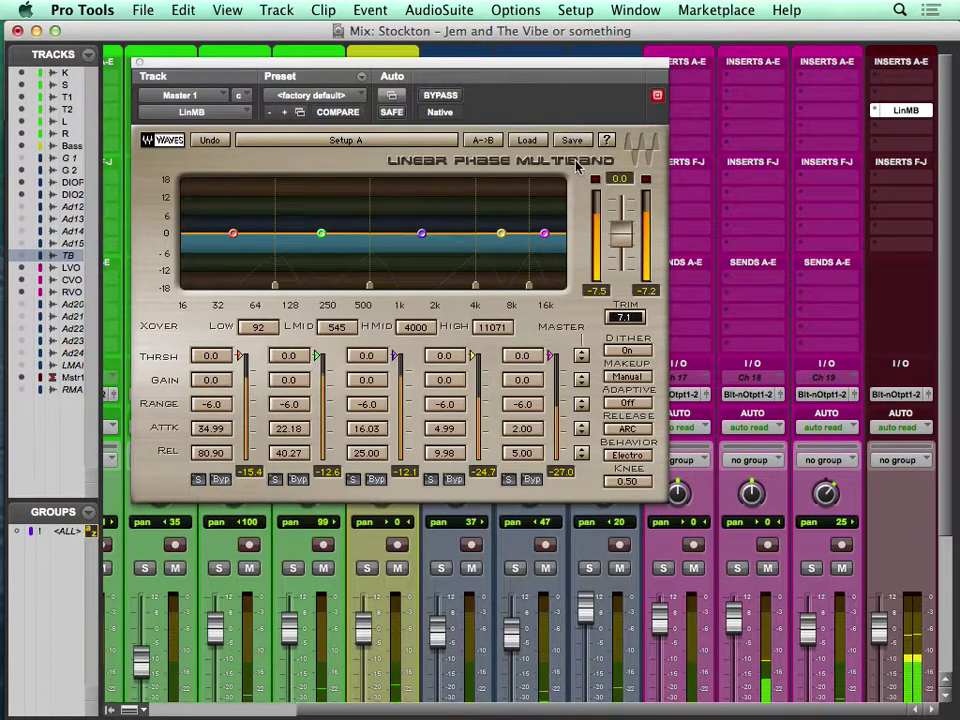
click(527, 139)
click(590, 281)
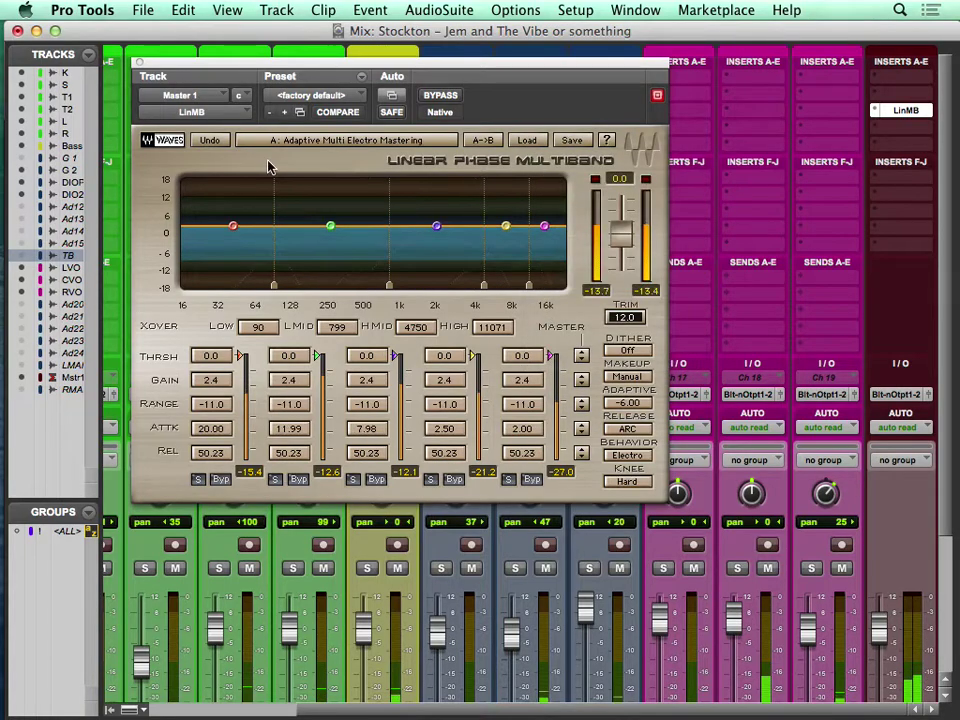
click(139, 63)
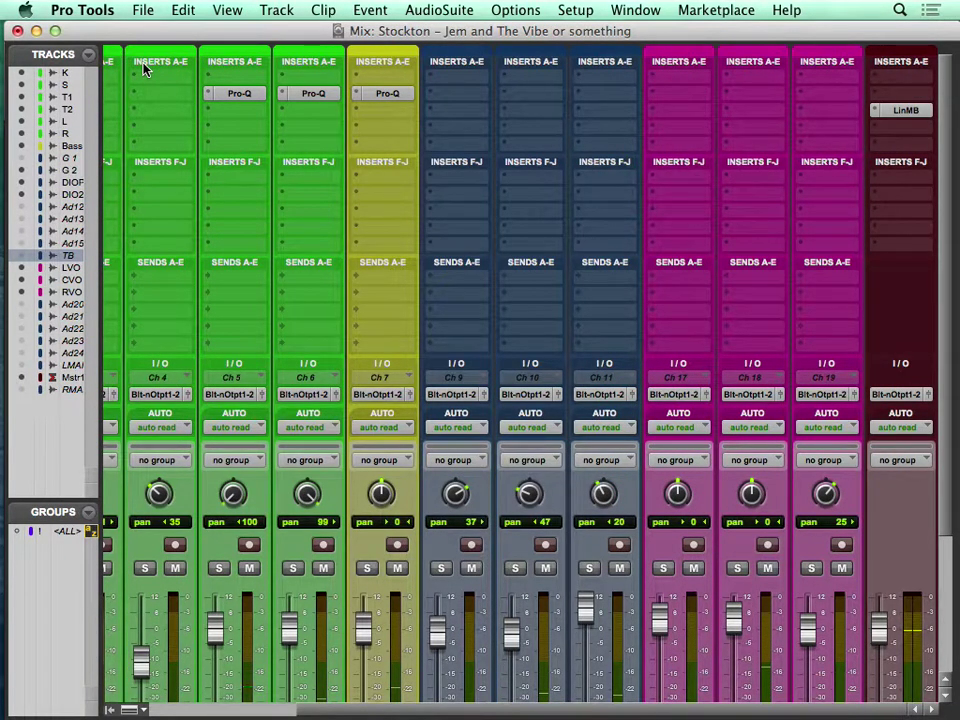
click(915, 111)
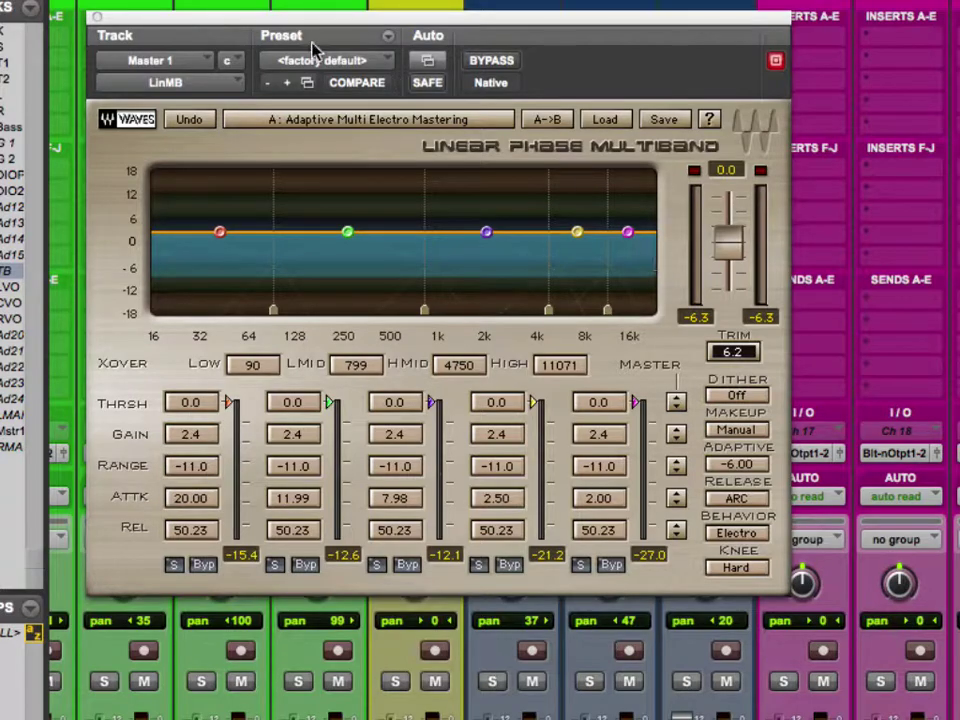
click(96, 17)
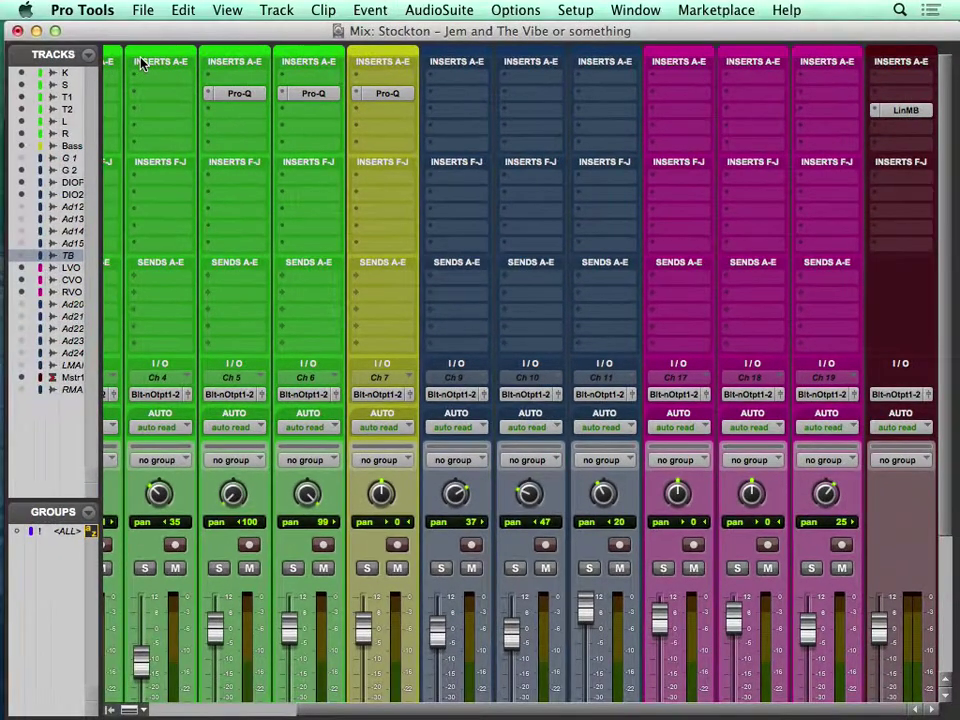
Insert the Sonnox Oxford Limiter on Master 1's insert D, directly below LinMB
click(885, 126)
mouse_move(848, 157)
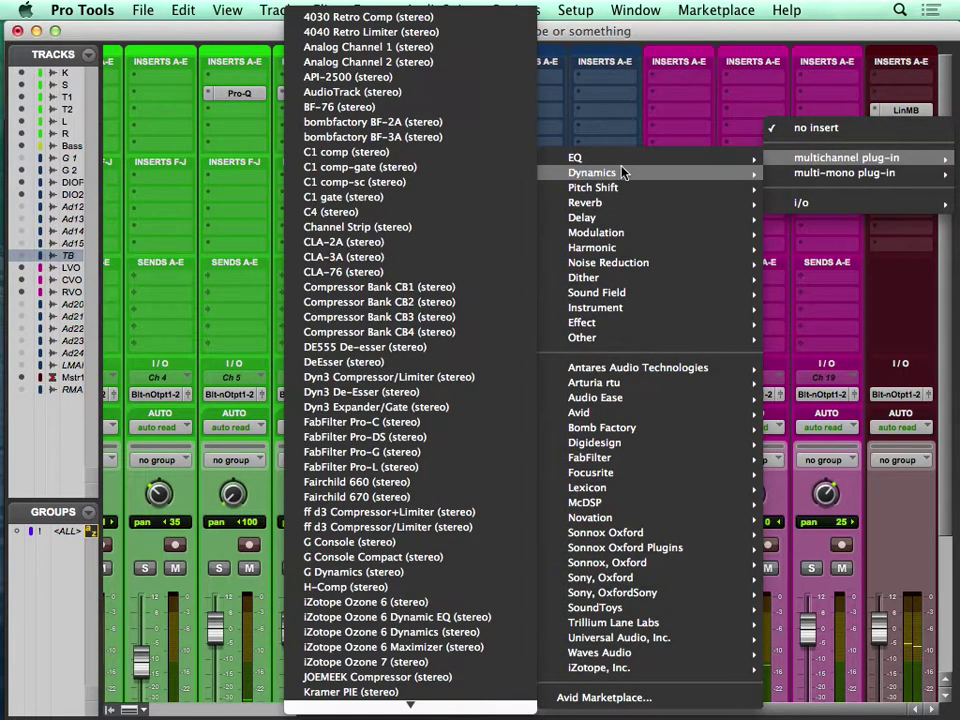
mouse_move(622, 535)
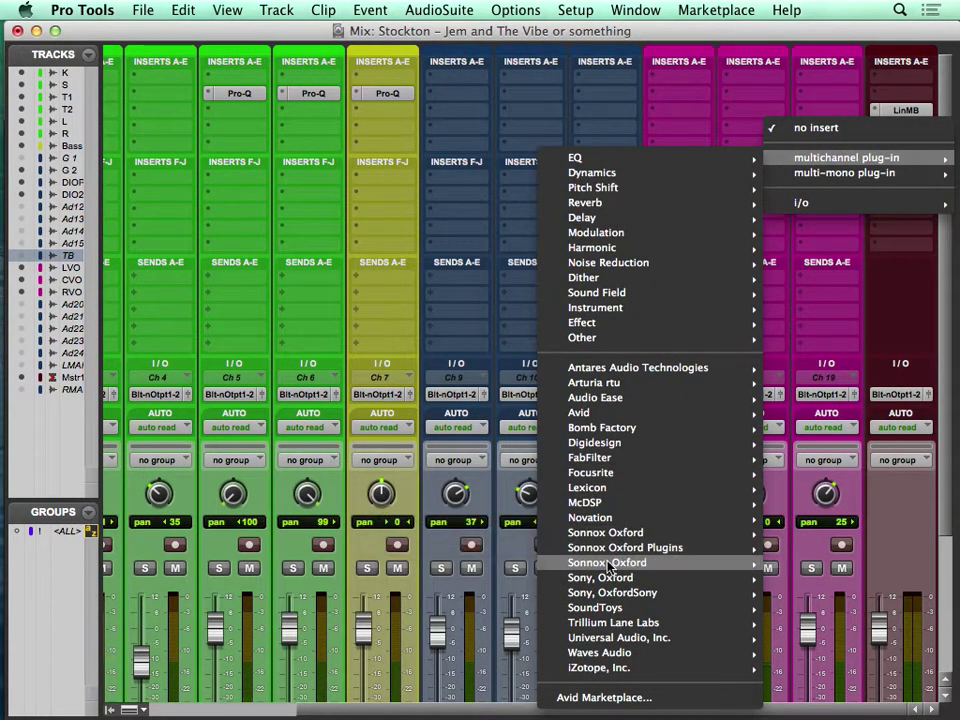
mouse_move(605, 562)
click(493, 563)
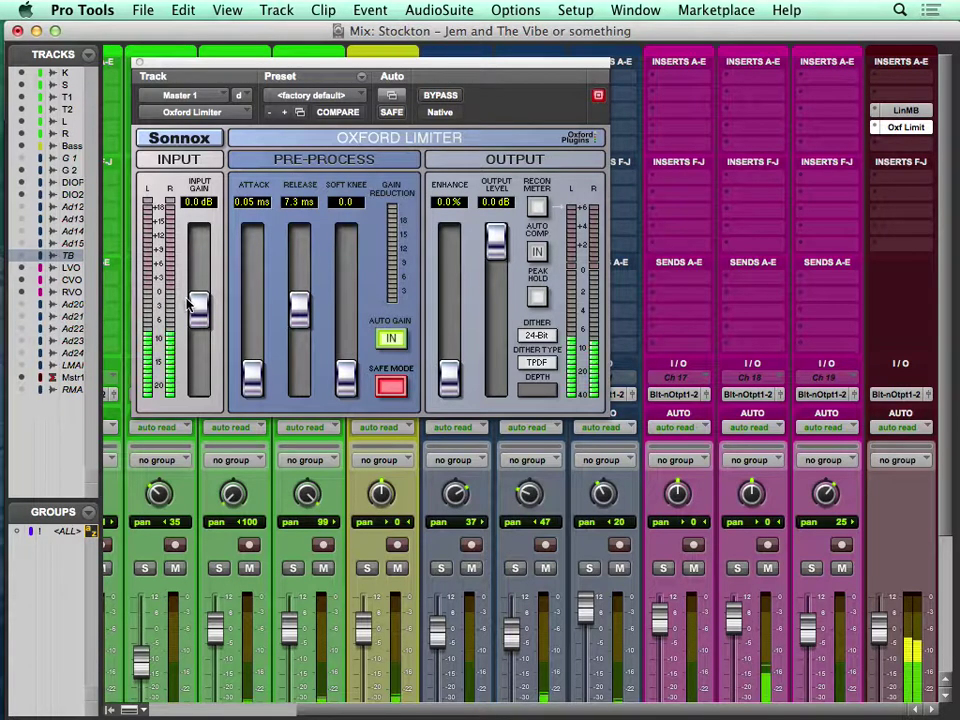
Set the Oxford Limiter's input gain to 6.0 dB, trying 8.1 dB and 7.1 dB first
mouse_move(199, 308)
mouse_down()
mouse_move(205, 273)
mouse_move(208, 300)
mouse_up()
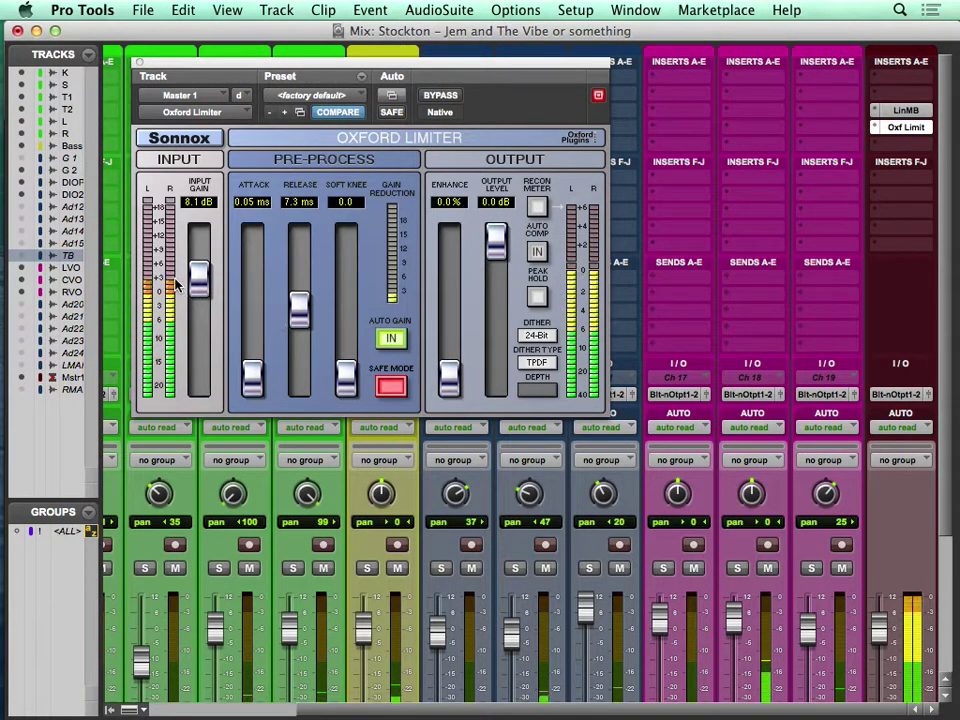
click(197, 314)
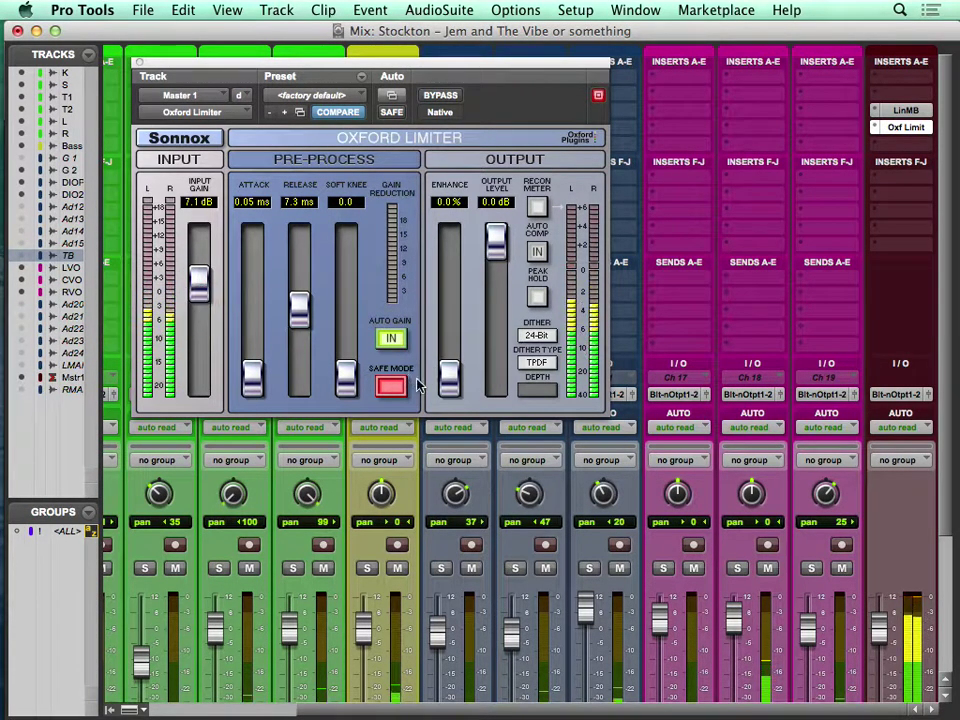
click(200, 316)
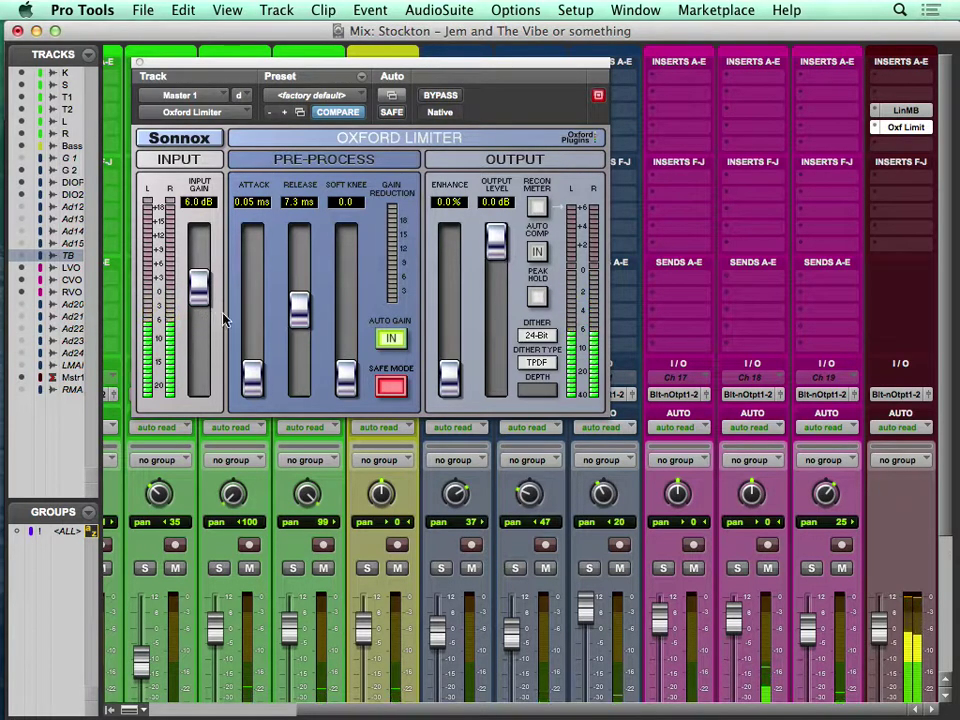
Set the limiter's Enhance to 47%, trying 72% first, and lower the C VOX fader to -0.1 dB
click(449, 320)
drag(447, 366, 447, 297)
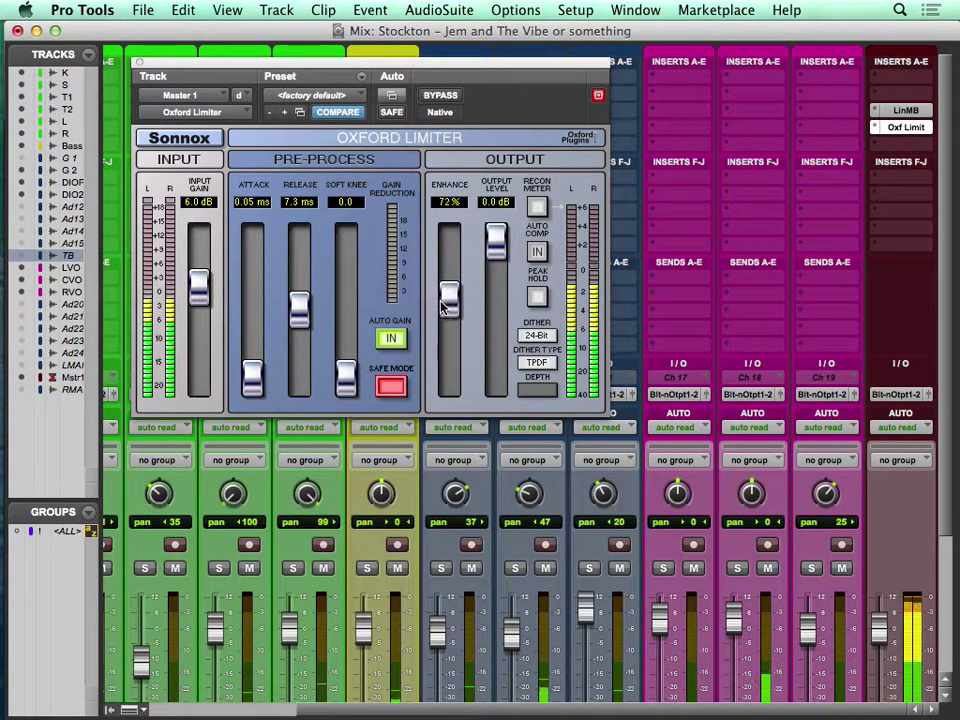
drag(731, 613, 729, 712)
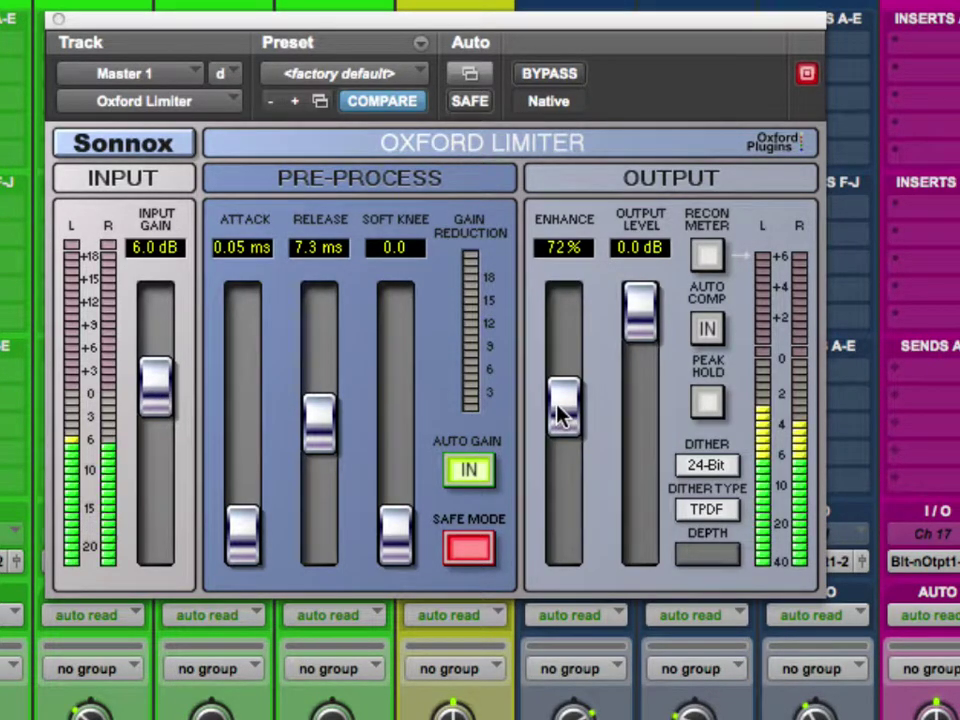
drag(561, 407, 546, 451)
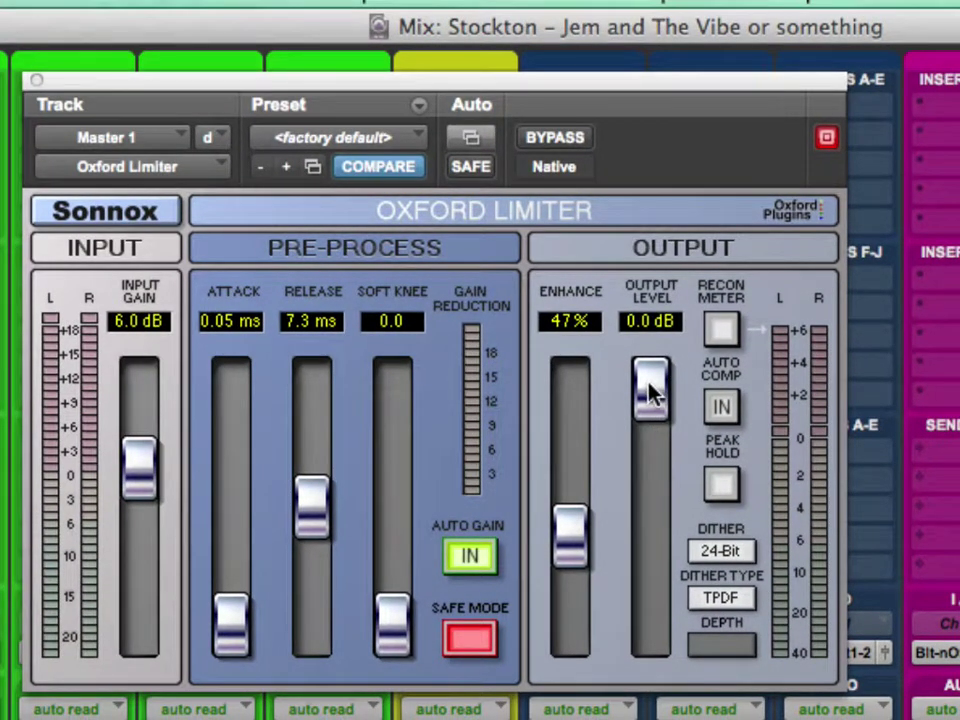
Set the limiter's output level to -0.09 dB and close the plug-in window
drag(648, 392, 651, 396)
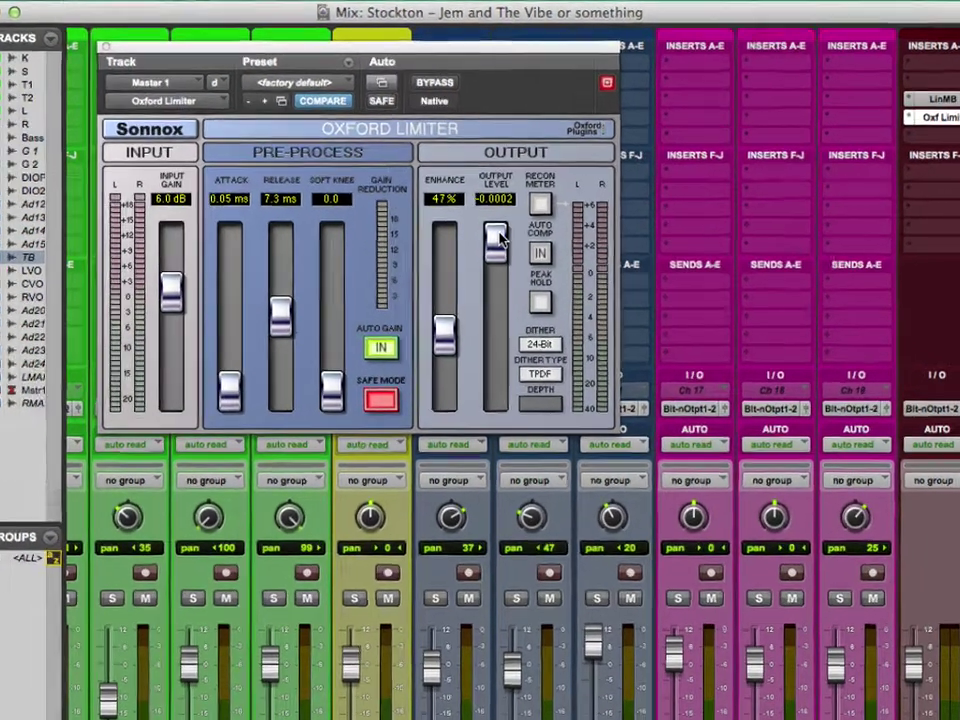
mouse_move(495, 243)
mouse_down()
mouse_move(503, 300)
mouse_move(488, 248)
mouse_move(493, 254)
mouse_up()
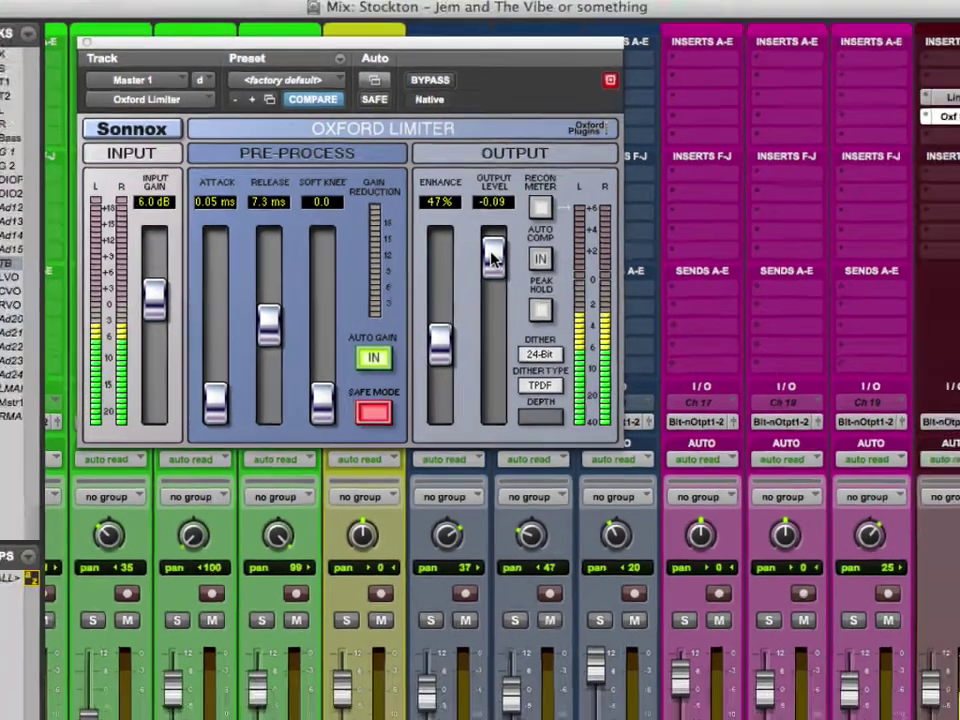
click(72, 38)
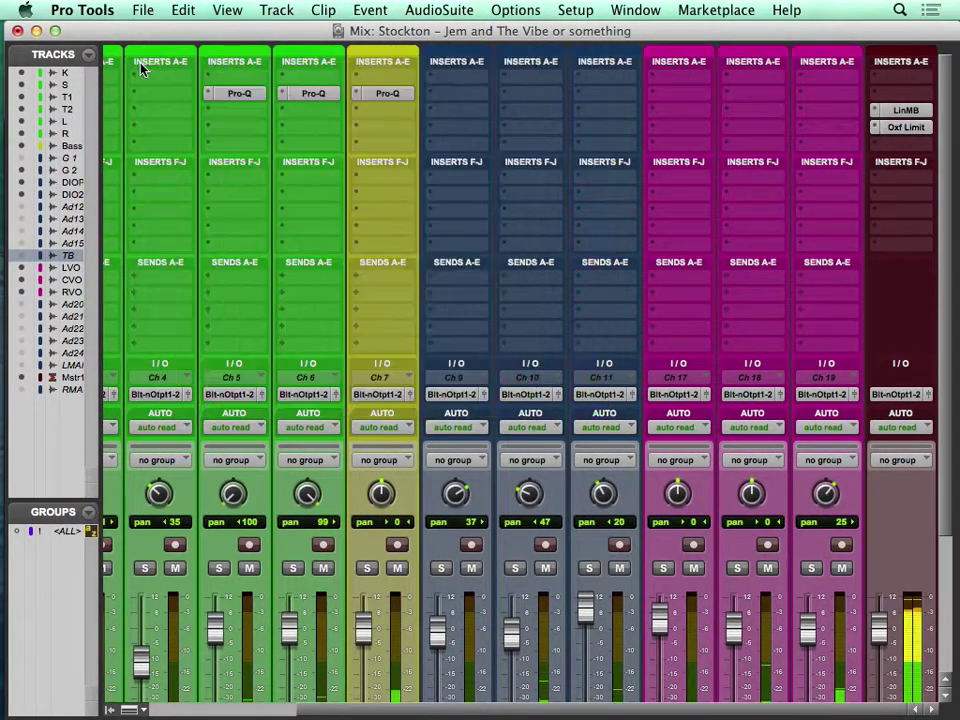
Compare the mix with LinMB and the Oxford Limiter inactive and active, including a comparison of the limiter alone
ctrl+super+click(913, 125)
ctrl+super+click(914, 112)
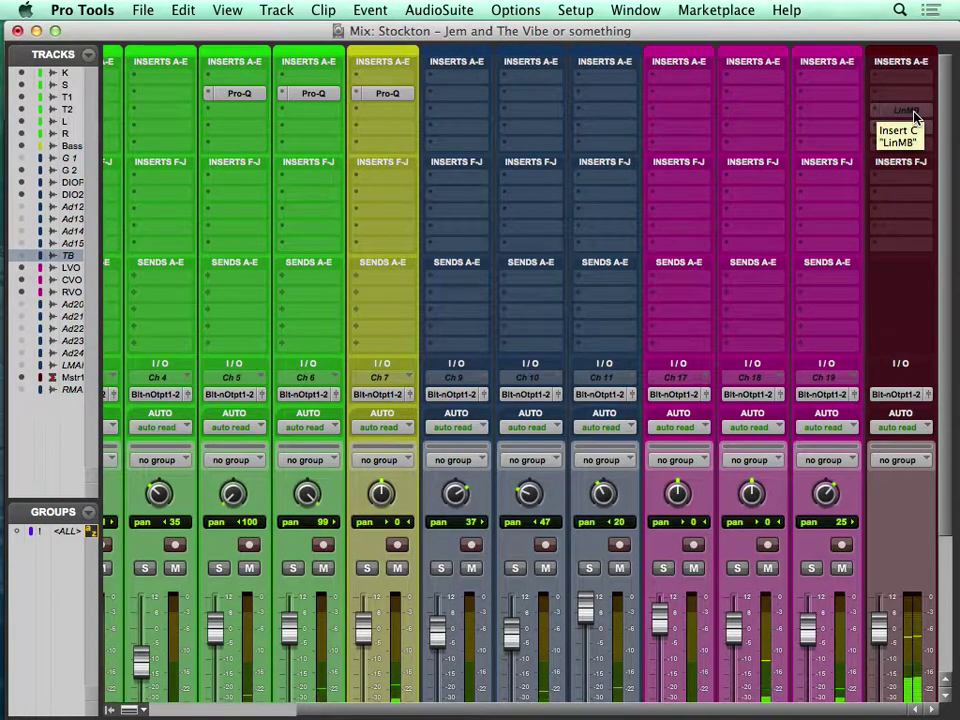
ctrl+super+click(914, 112)
ctrl+super+click(913, 127)
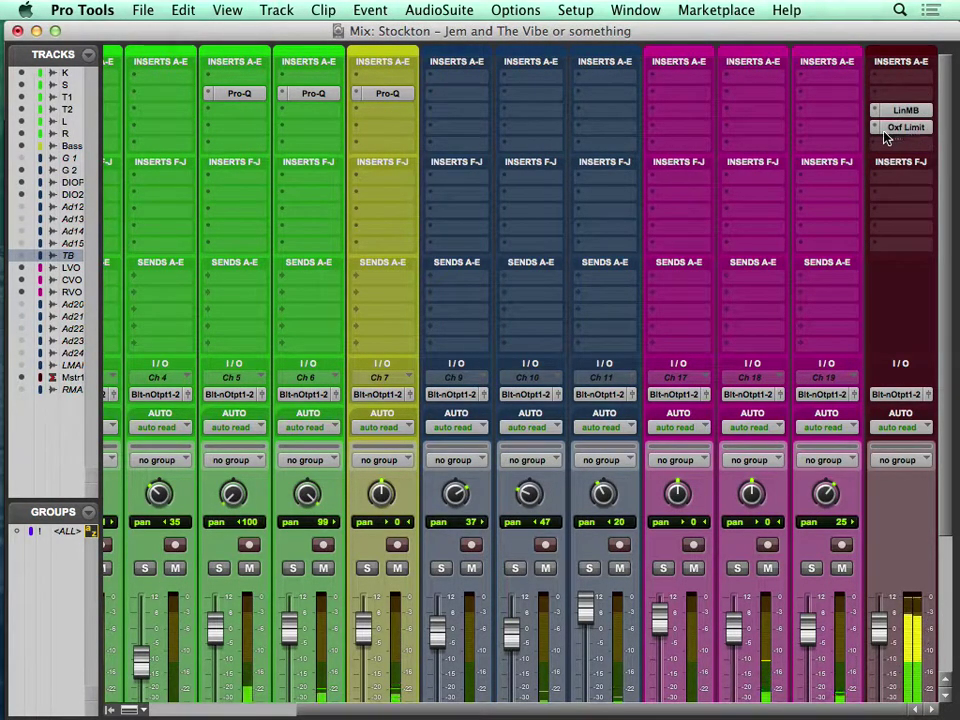
ctrl+super+click(884, 132)
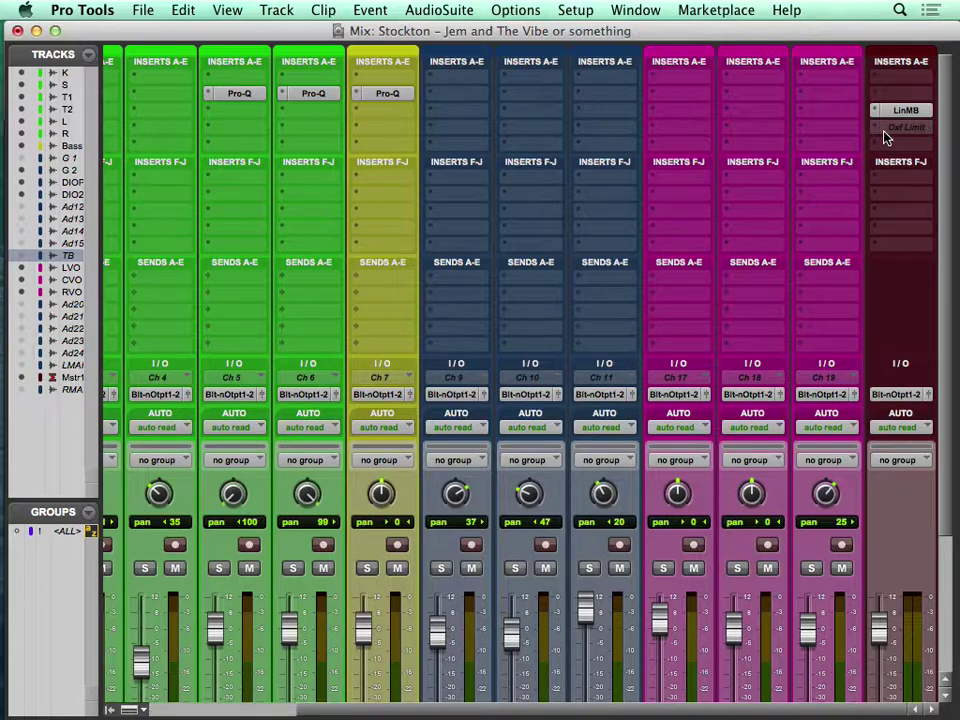
ctrl+super+click(898, 130)
Lower the Oxford Limiter's input gain to 4.4 dB and close its window
click(899, 129)
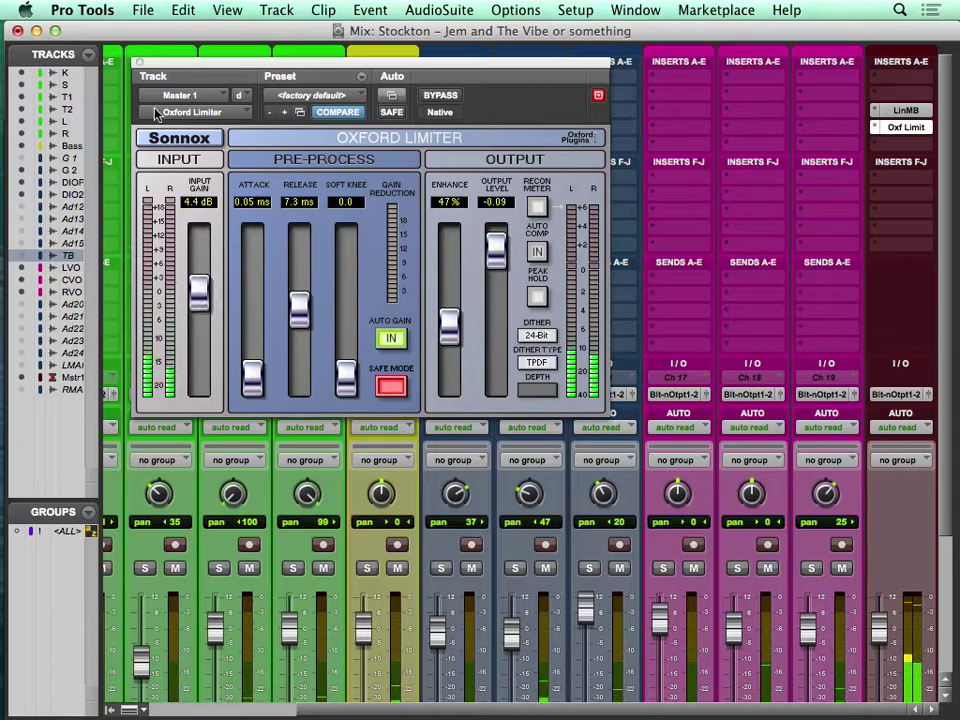
key(super+w)
scroll(270, 467, down, 5)
scroll(275, 472, left, 3)
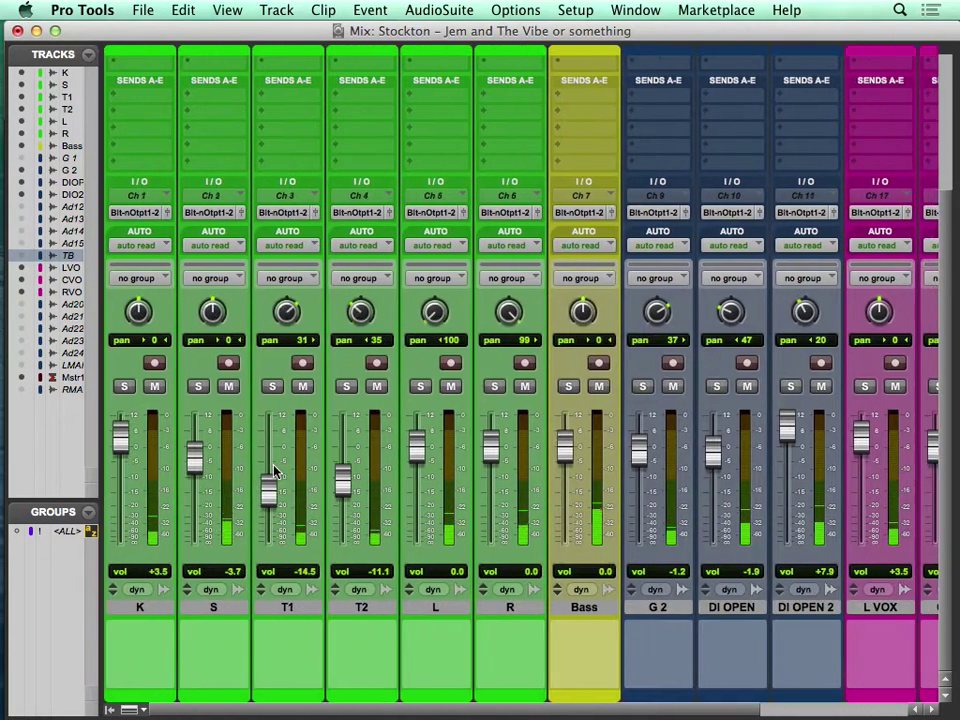
scroll(276, 469, right, 3)
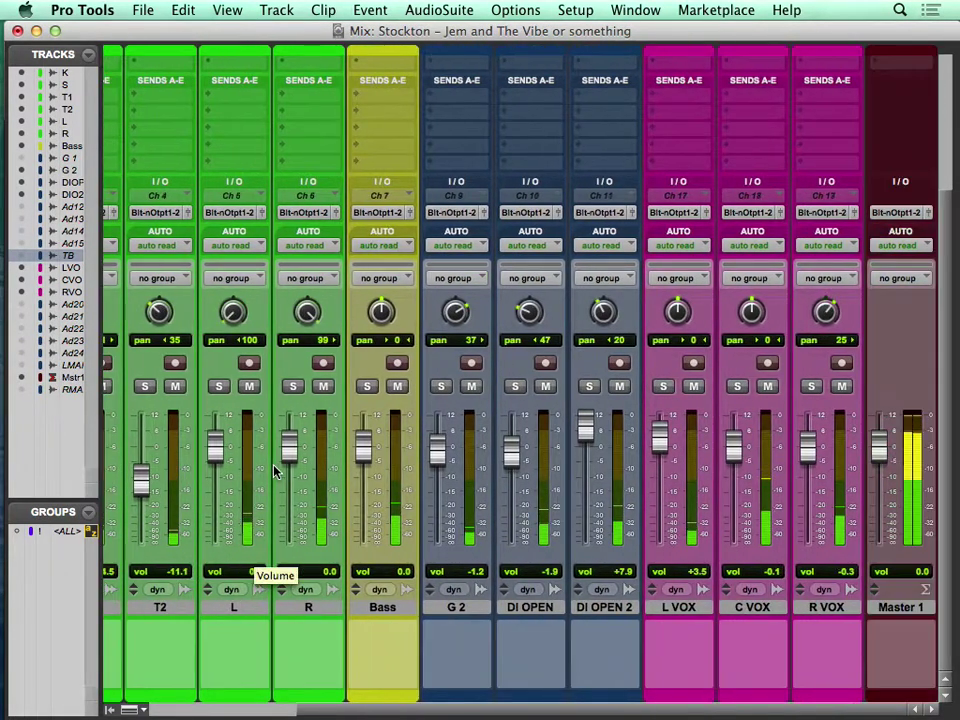
click(768, 387)
scroll(774, 387, left, 3)
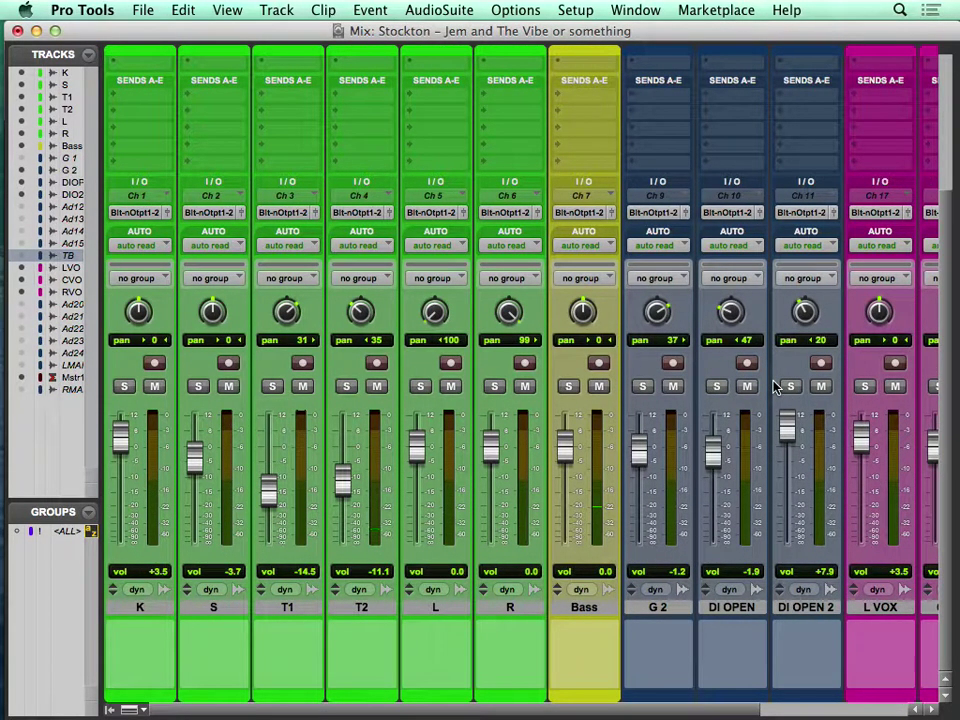
scroll(774, 387, up, 3)
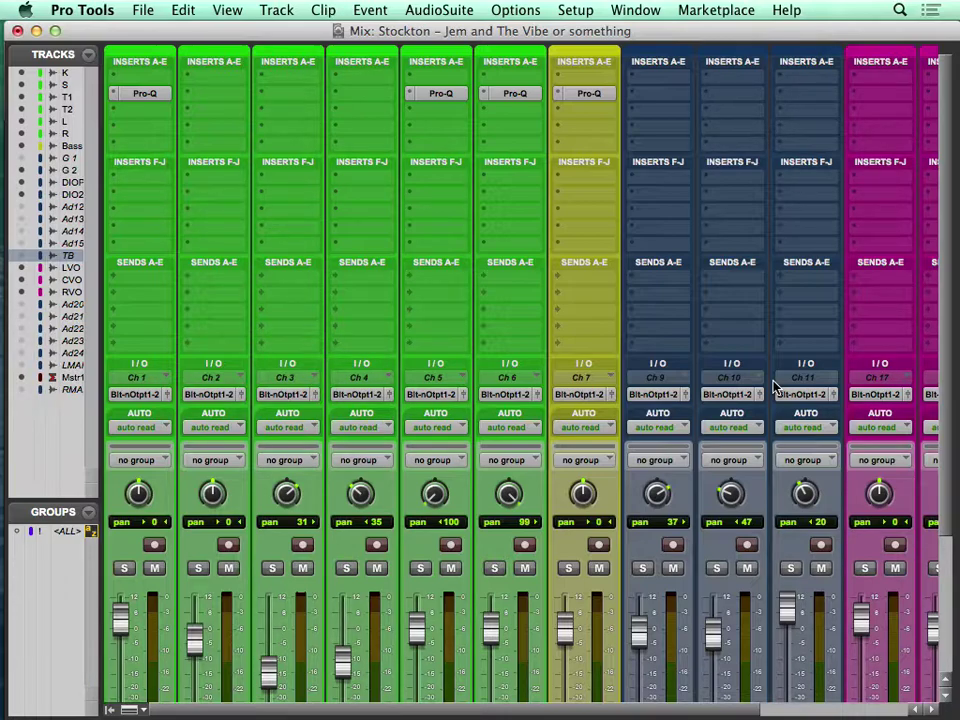
Group the two overhead tracks L and R under the group name OHS
scroll(565, 592, down, 5)
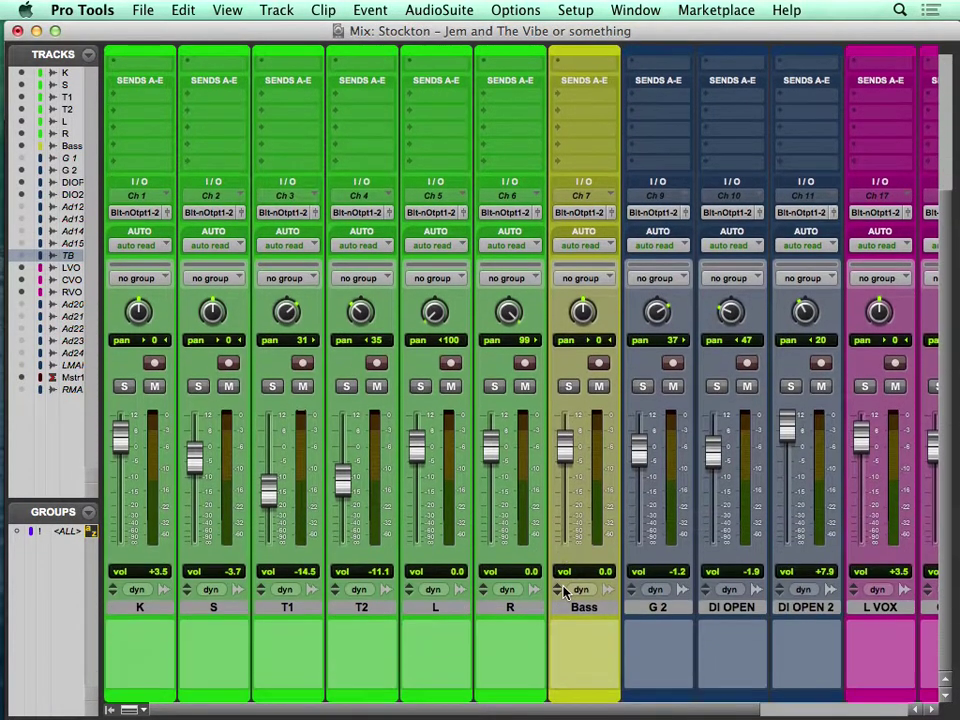
click(430, 607)
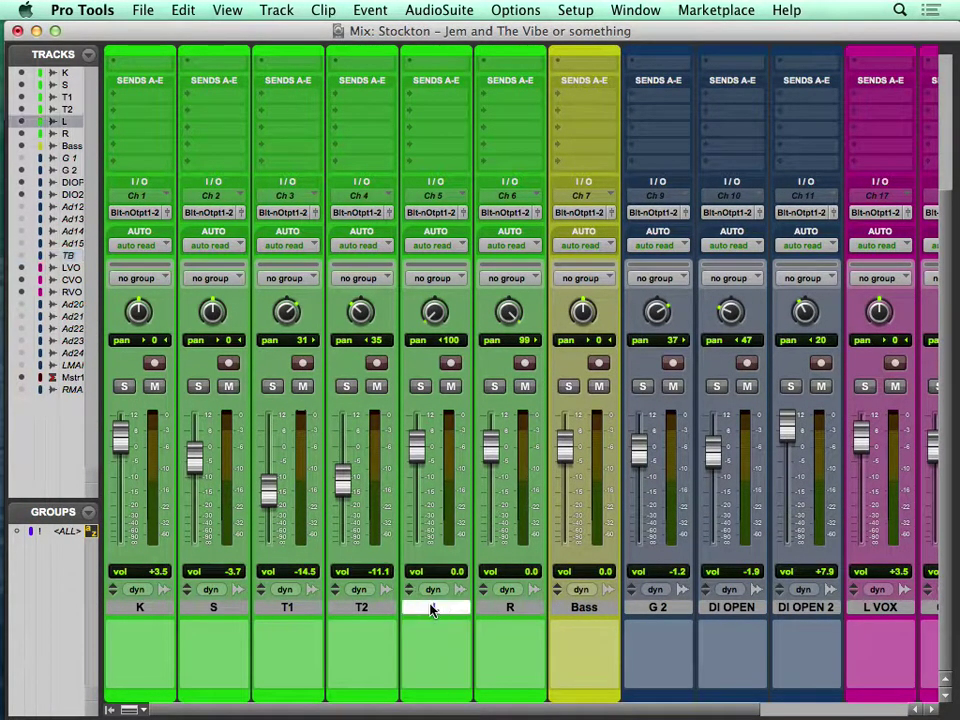
shift+click(513, 607)
key(super+g)
text(OHS)
key(Return)
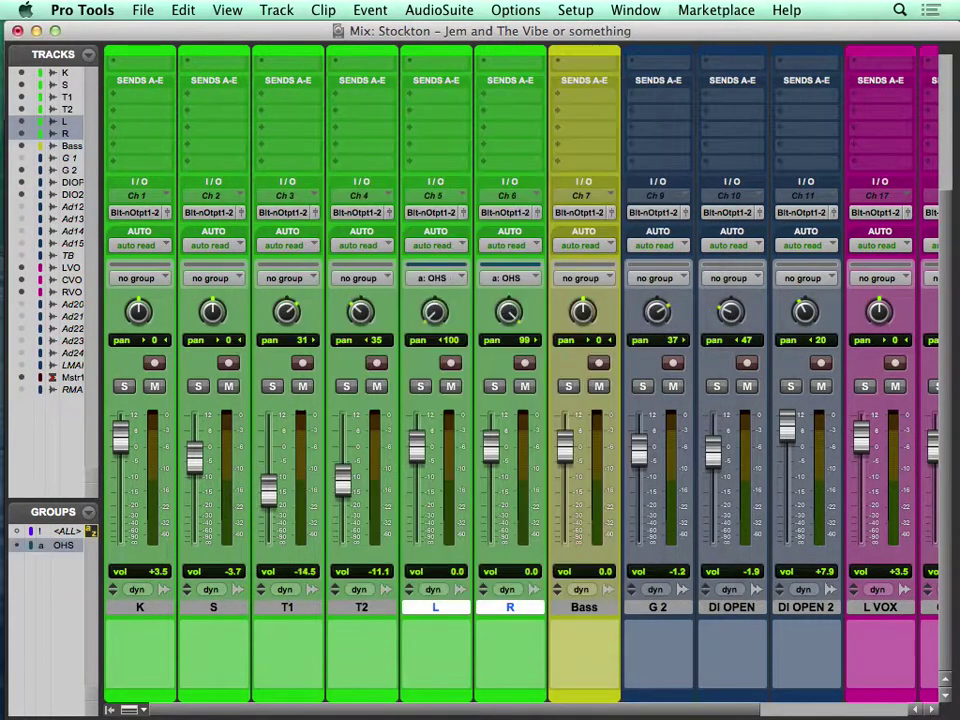
Solo the grouped overheads, try lowering their linked faders, then reset them to 0 dB and clear the solo
click(494, 387)
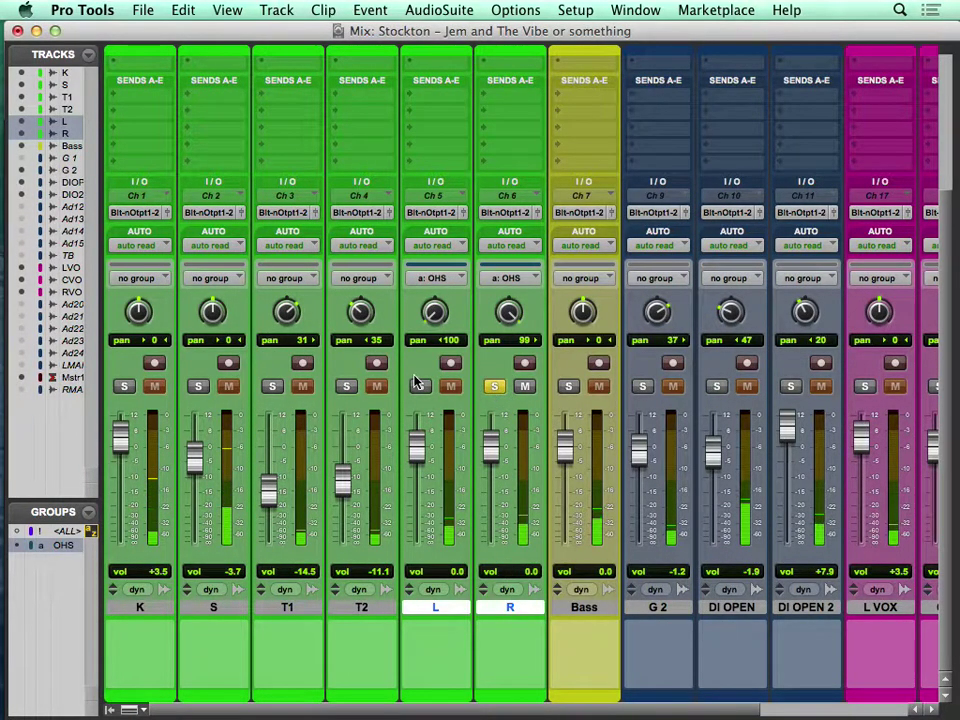
drag(419, 446, 418, 465)
alt+click(418, 465)
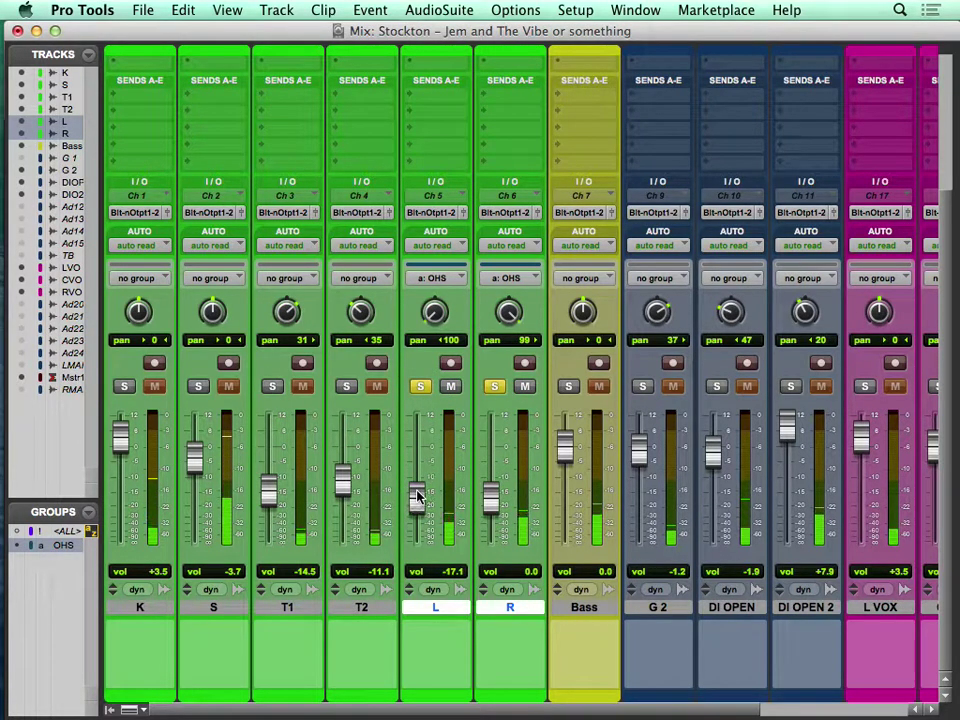
click(418, 387)
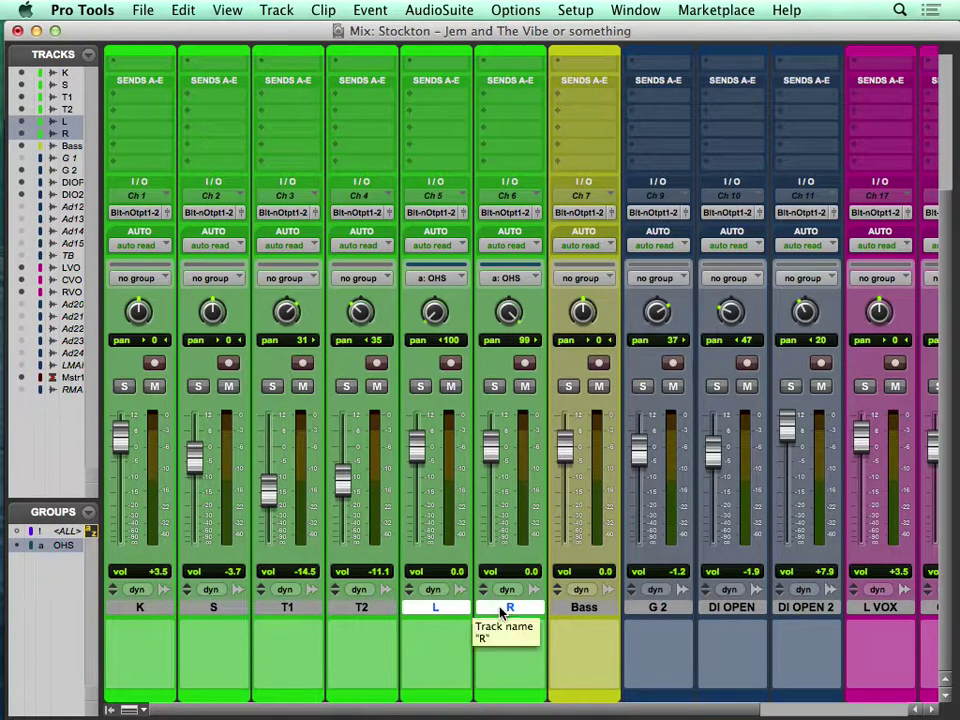
Create a stereo aux input track after track R and name it OHS
key(super+shift+n)
key(super+Down)
key(Return)
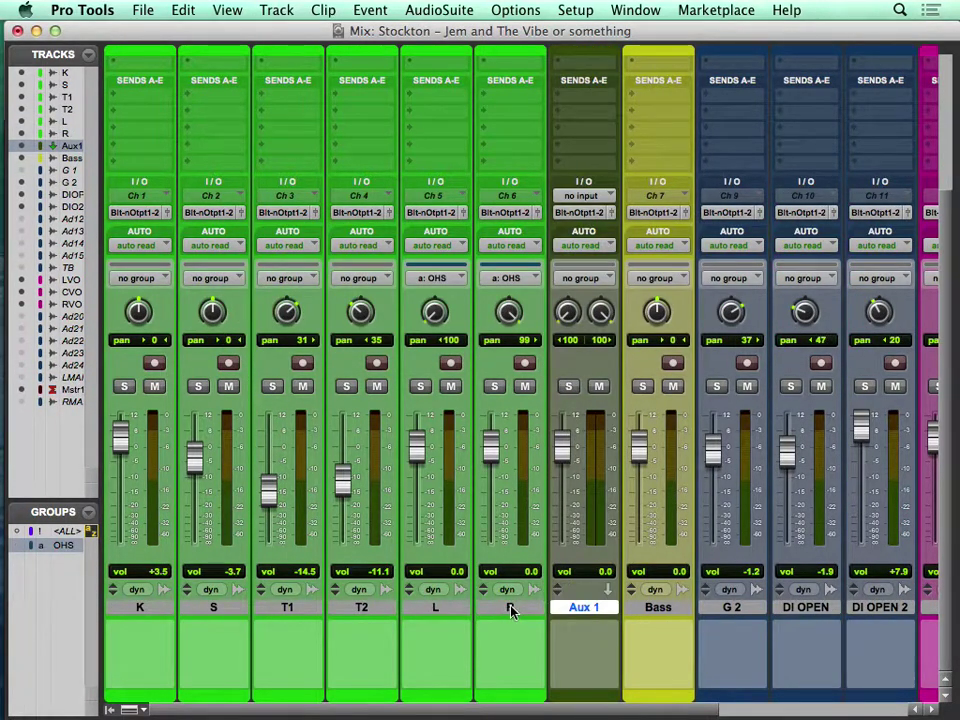
double_click(584, 607)
text(OHS)
key(Return)
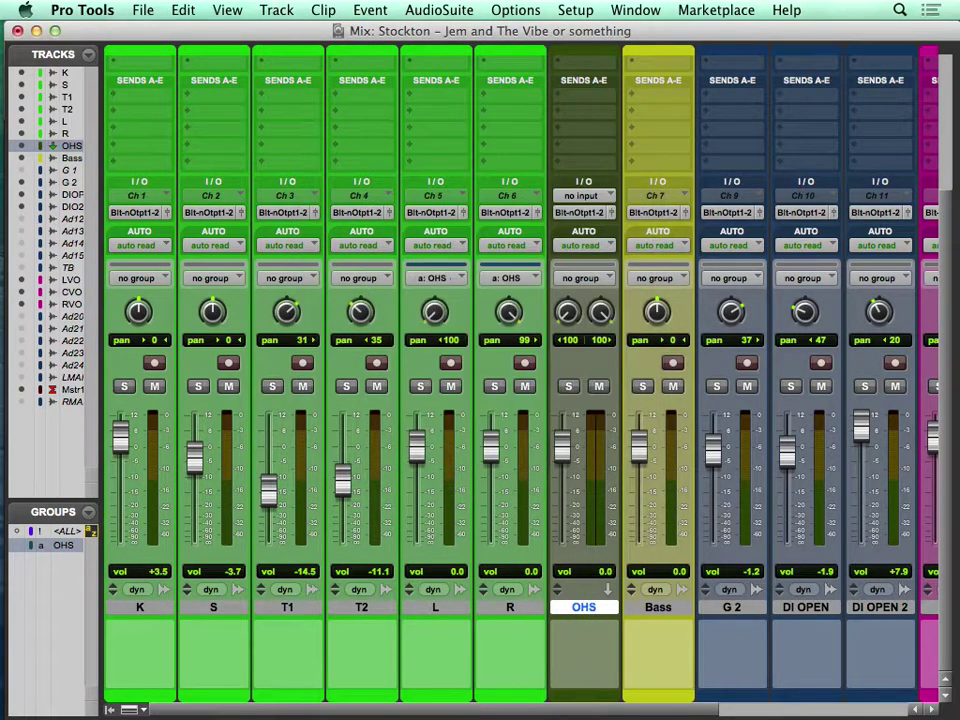
Set the OHS aux's input to Bus 1-2 and route the outputs of L and R to Bus 1-2
click(584, 197)
mouse_move(600, 245)
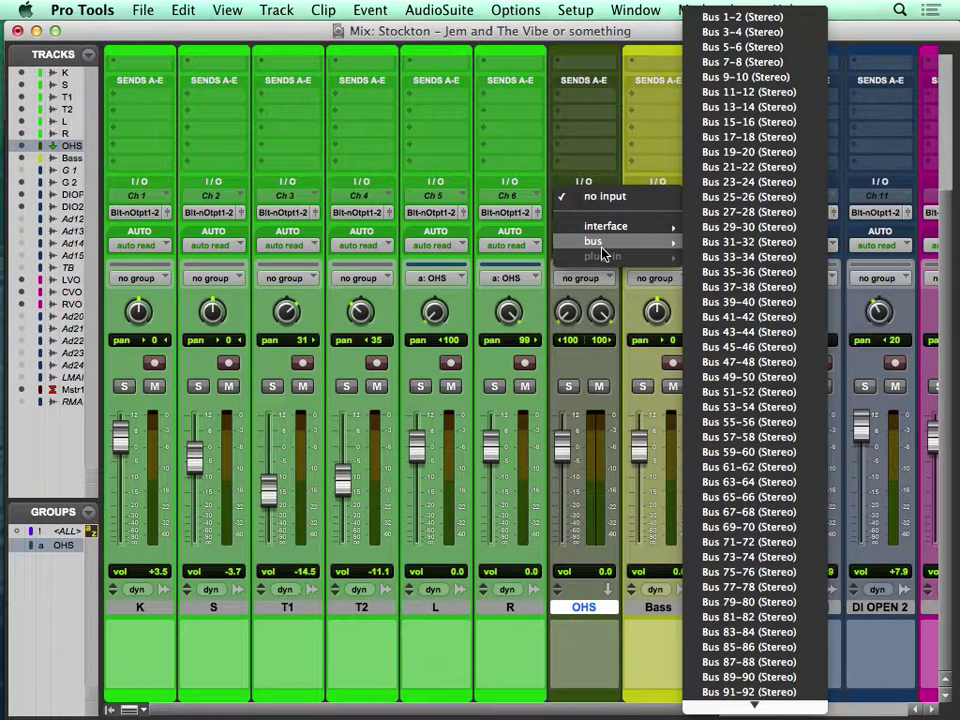
click(752, 18)
click(510, 607)
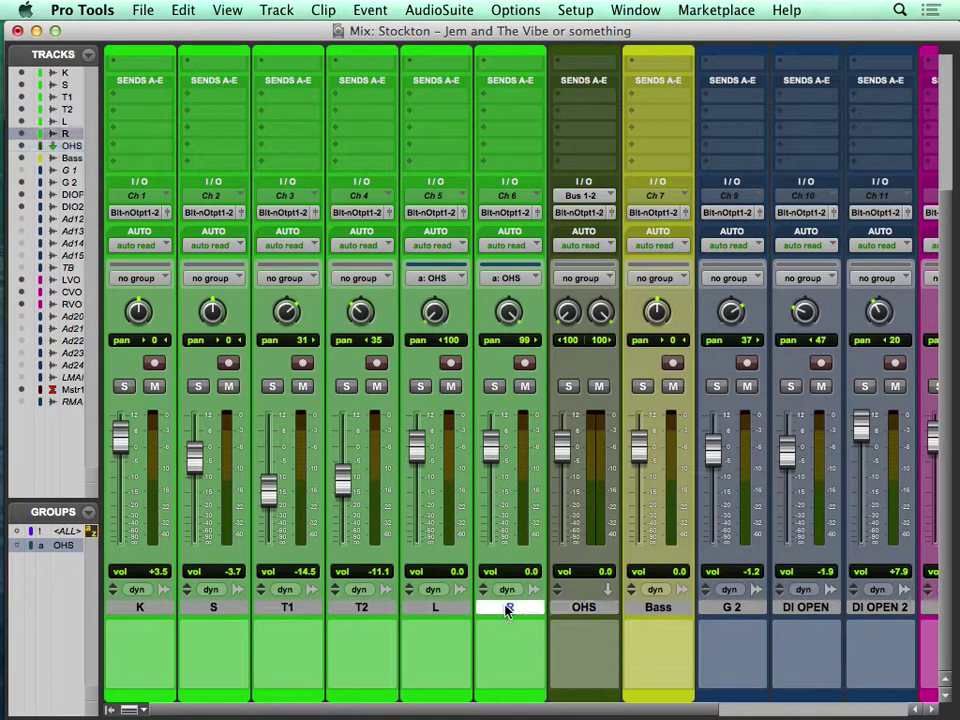
shift+click(445, 608)
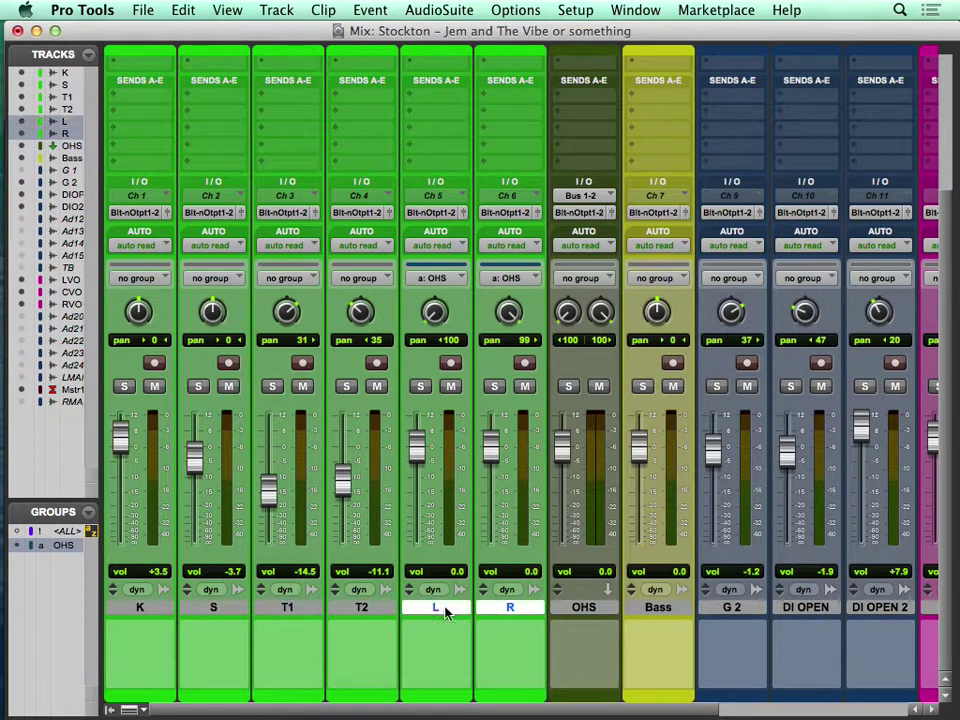
click(438, 214)
mouse_move(450, 228)
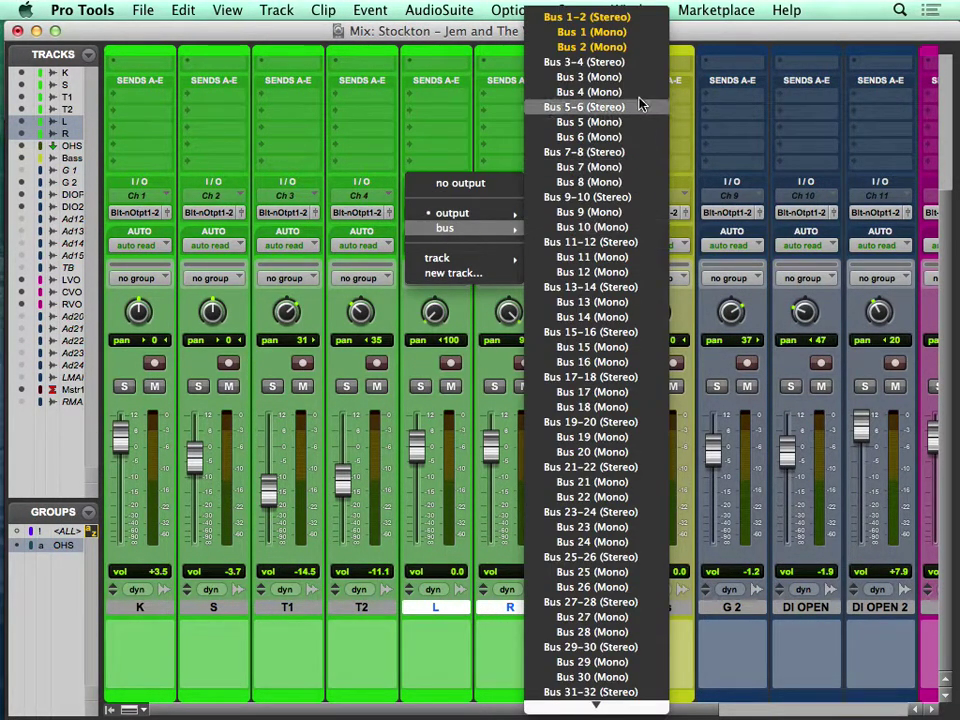
click(636, 16)
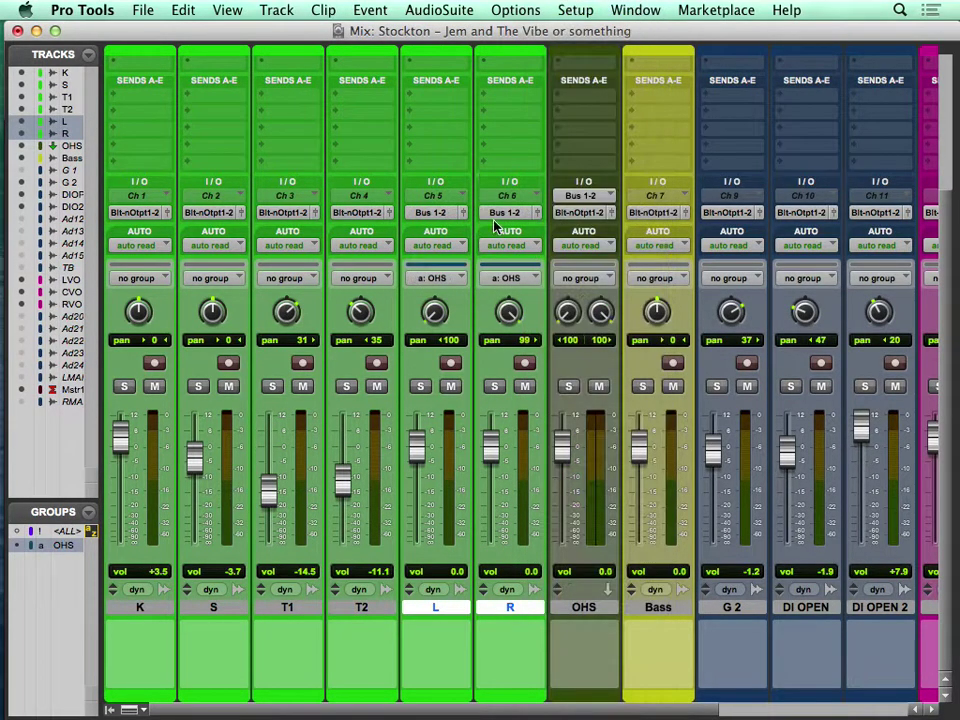
Test soloing the OHS aux with the L and R overheads, and put the OHS aux in solo-safe mode
click(568, 386)
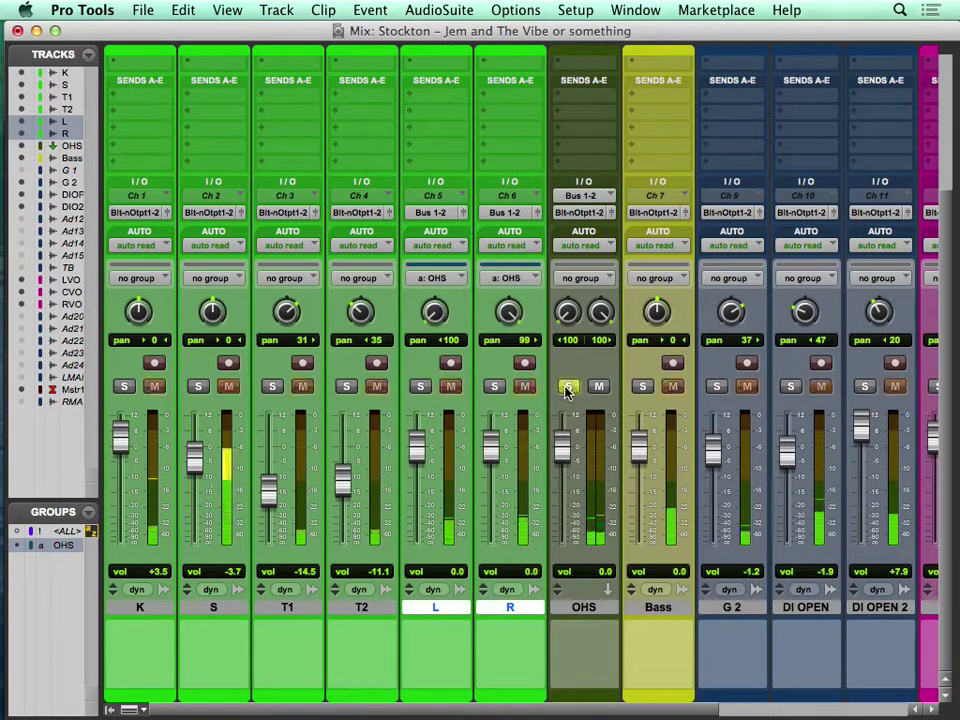
click(422, 386)
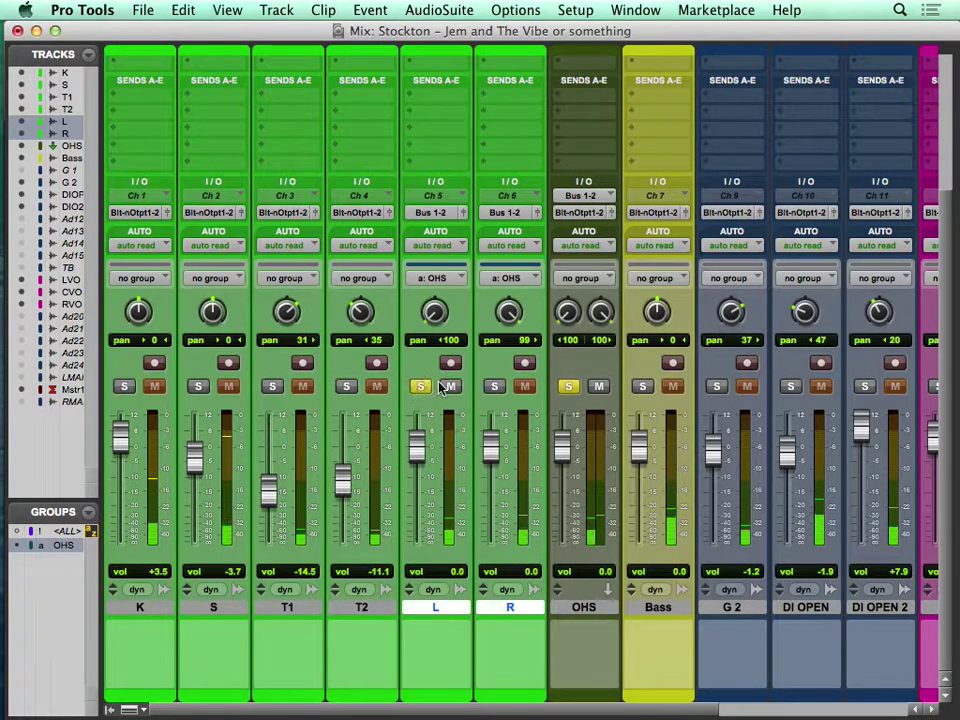
click(494, 386)
click(569, 386)
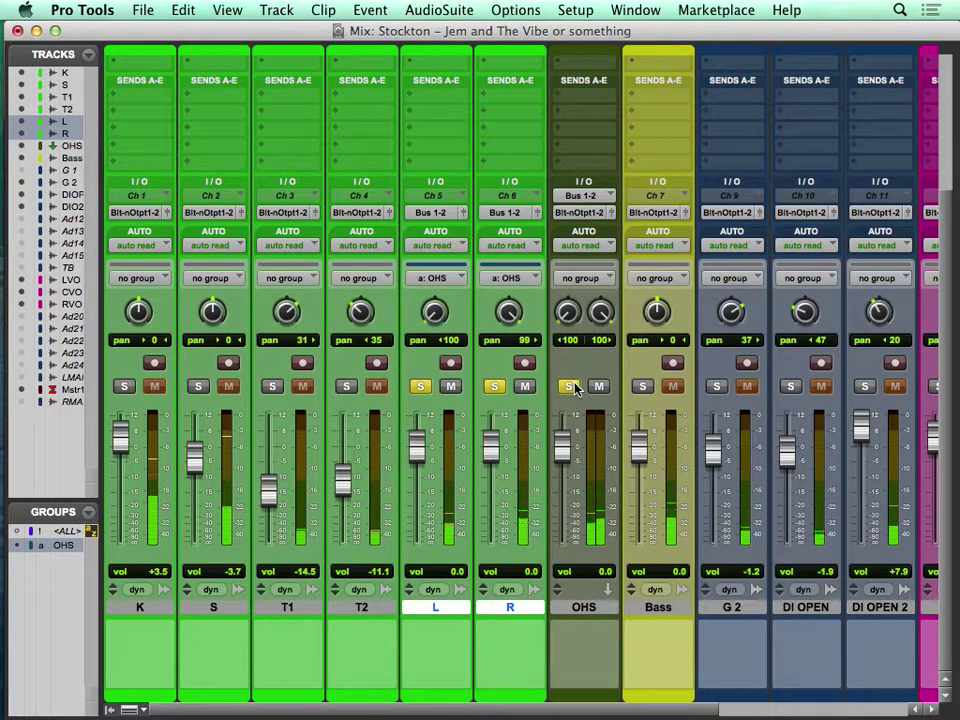
super+click(576, 387)
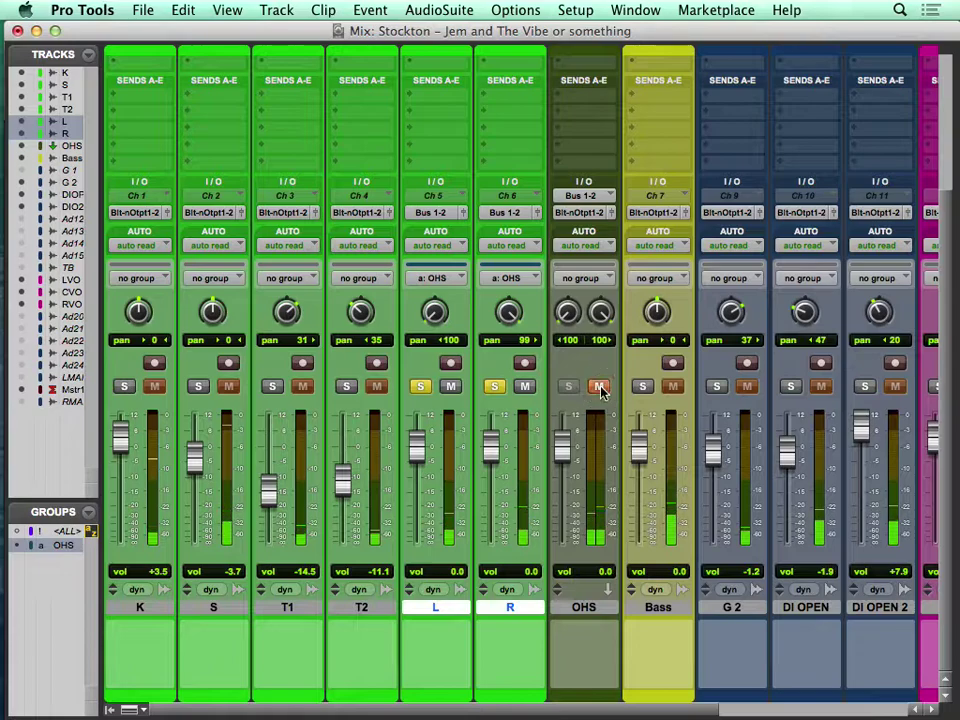
Clear the overhead solos and test the OHS aux's mute and fader, leaving it unmuted at 0 dB
click(491, 389)
click(598, 386)
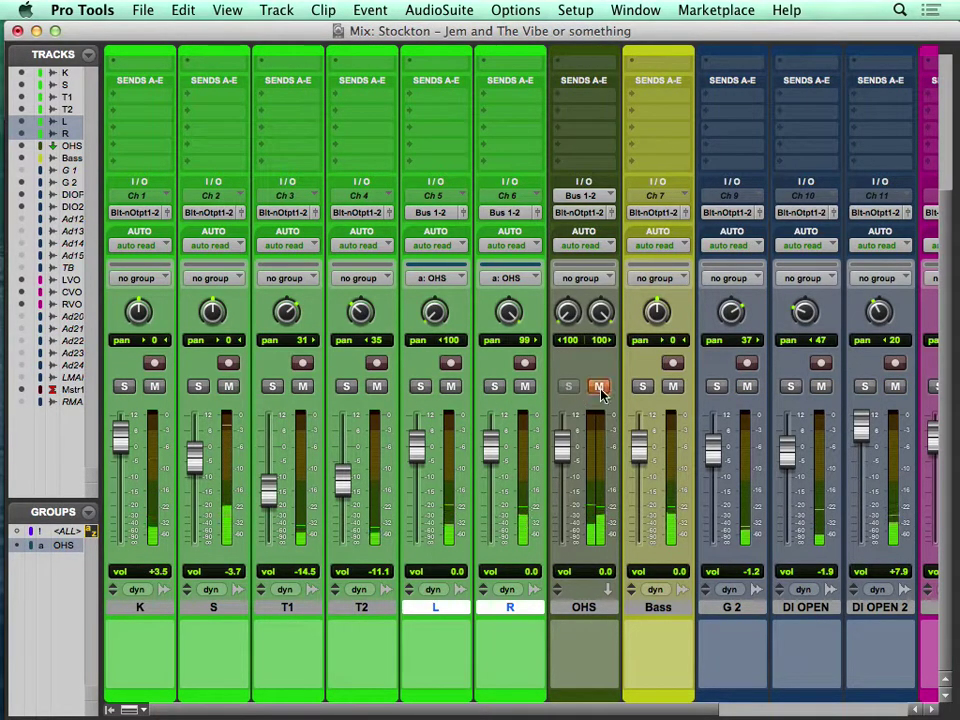
click(598, 386)
mouse_move(566, 450)
mouse_down()
mouse_move(561, 428)
mouse_move(562, 454)
mouse_up()
alt+click(562, 448)
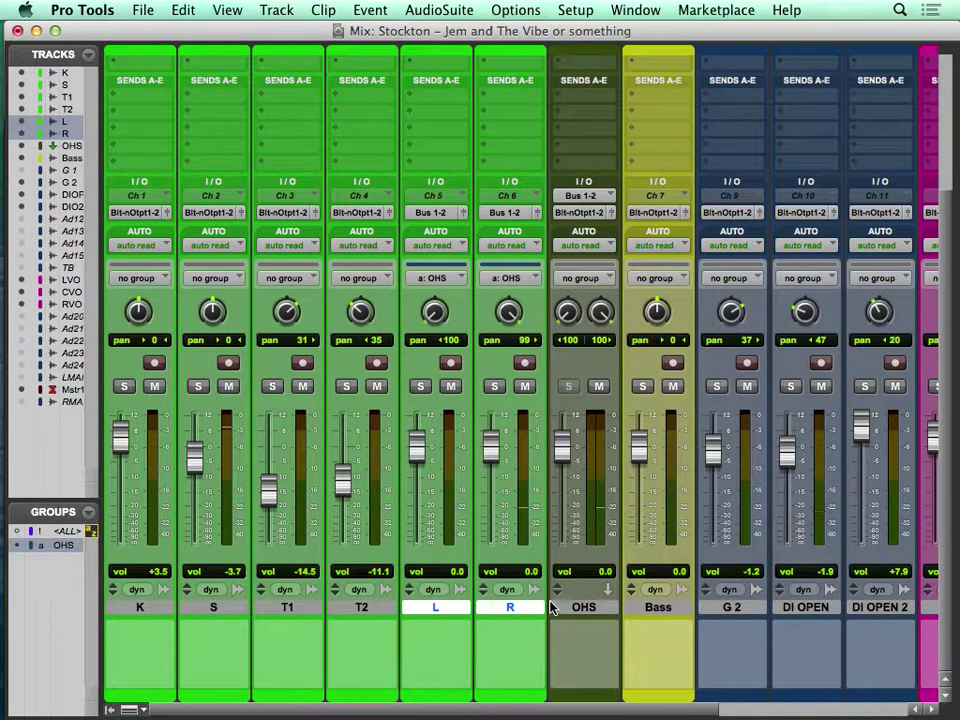
Move the Pro-Q insert from track R to the OHS aux and remove the Pro-Q from track L
scroll(603, 372, up, 5)
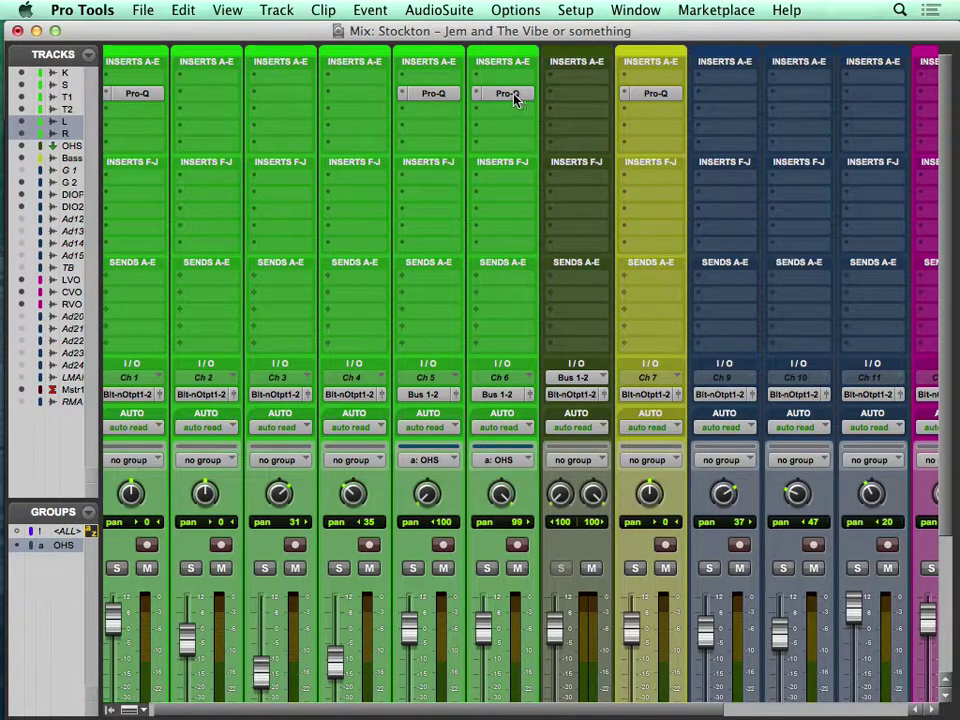
drag(497, 99, 580, 93)
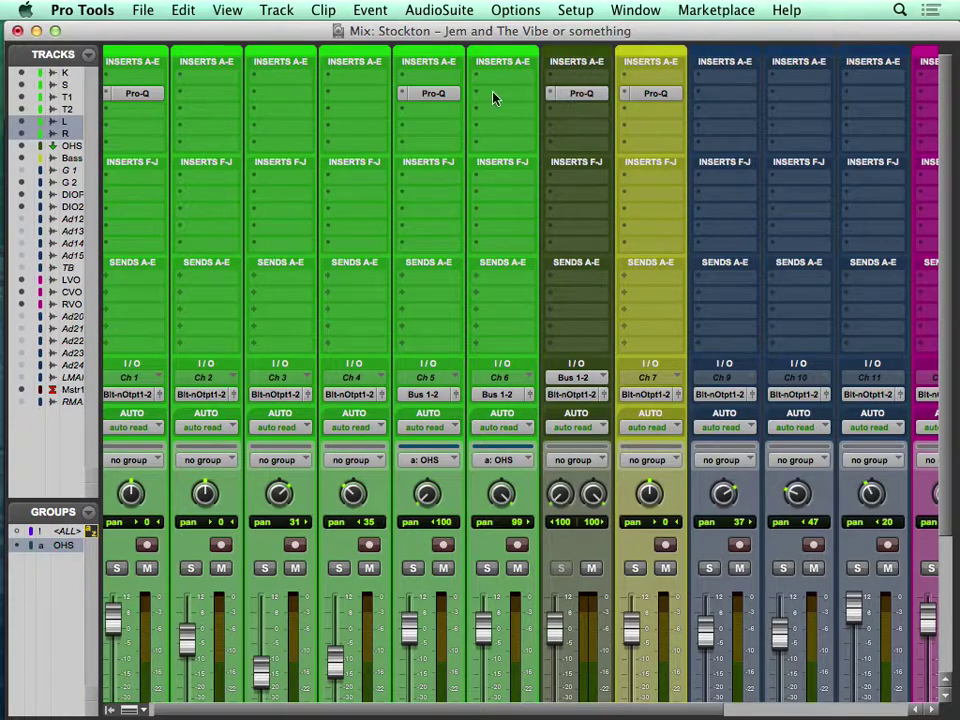
click(404, 95)
click(430, 63)
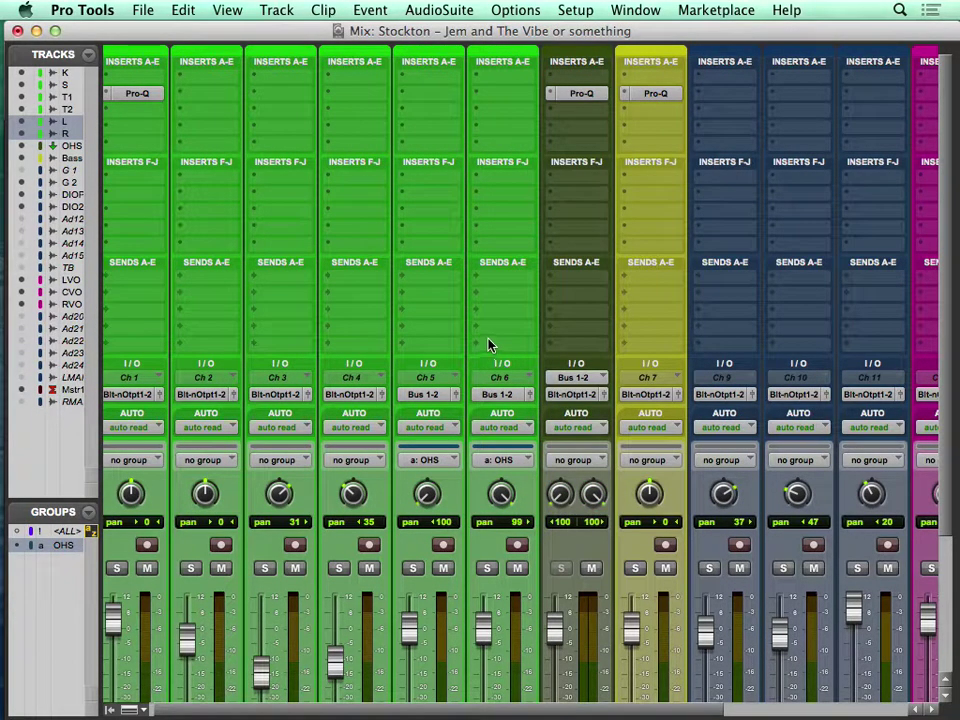
Create a stereo aux input track after R VOX and name it VOX
scroll(658, 504, down, 5)
scroll(658, 504, right, 10)
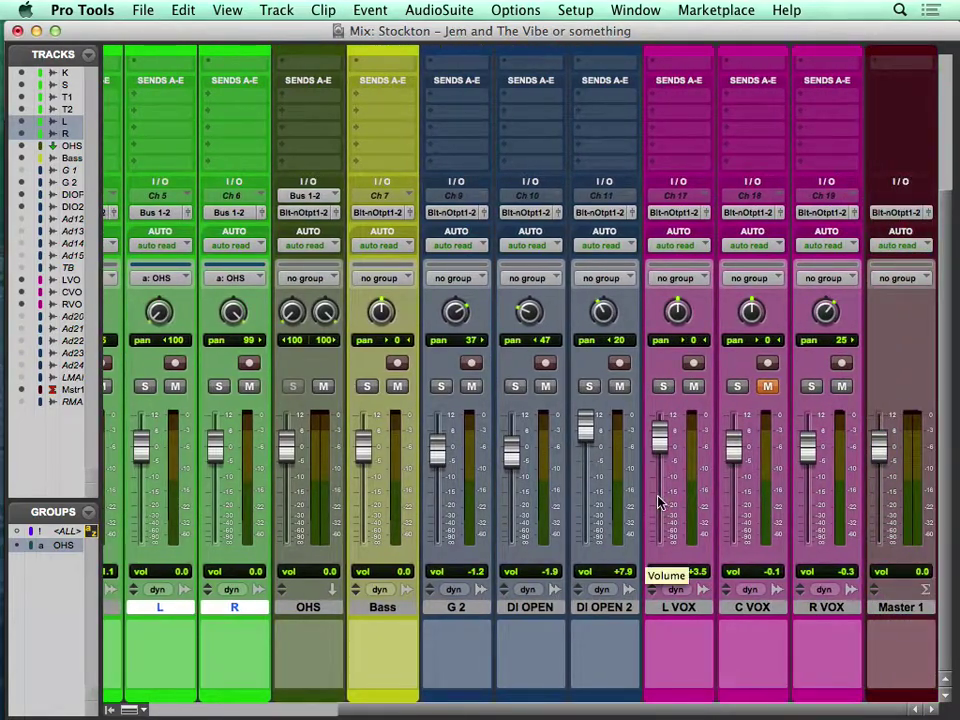
click(682, 607)
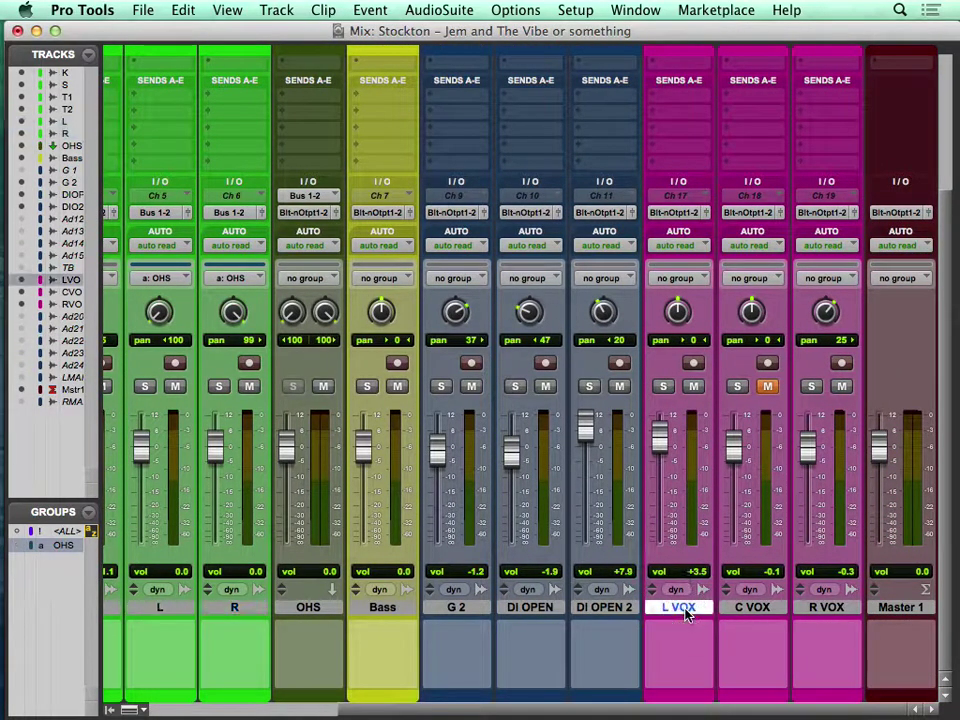
shift+click(812, 612)
key(super+shift+n)
key(super+Right)
key(super+Down)
key(Return)
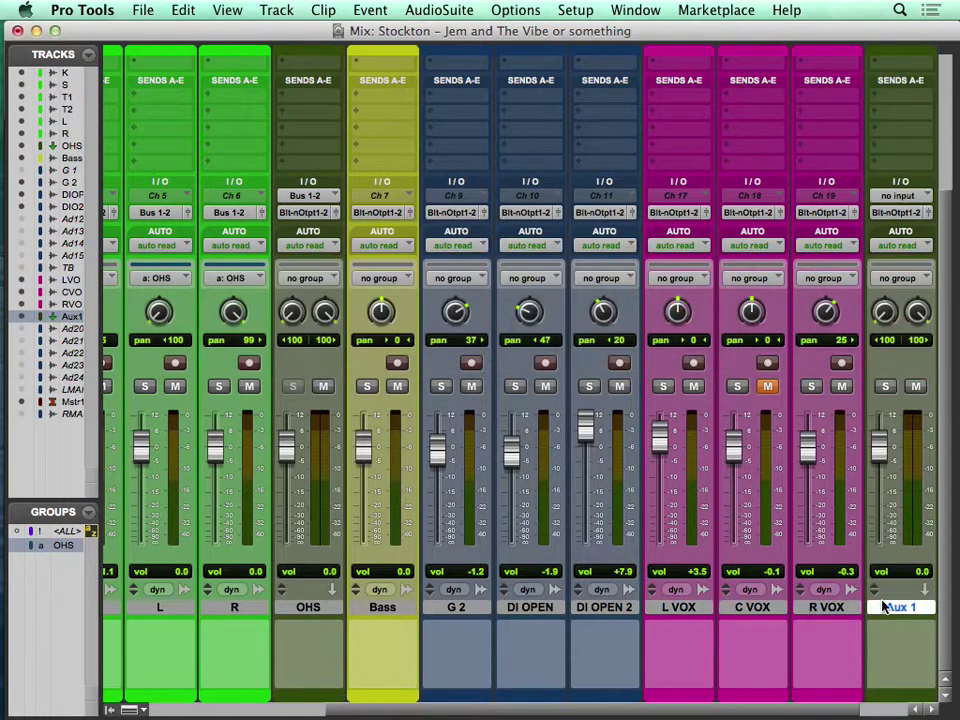
double_click(895, 607)
text(VOX)
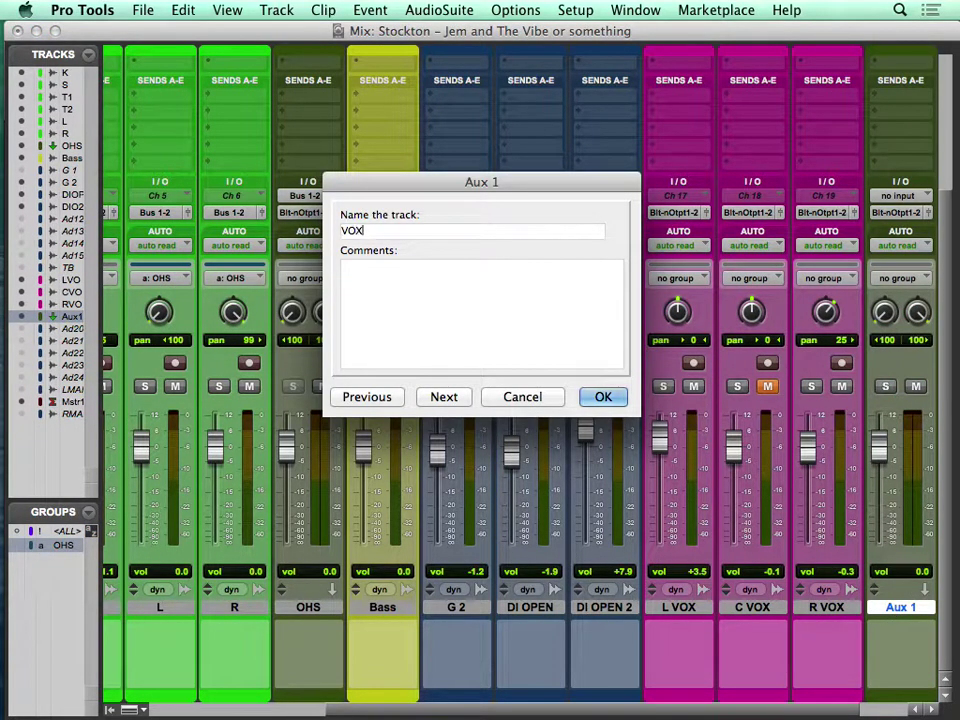
key(Return)
Route the outputs of L VOX, C VOX and R VOX to Bus 3-4 and set the VOX aux's input to Bus 3-4
click(840, 608)
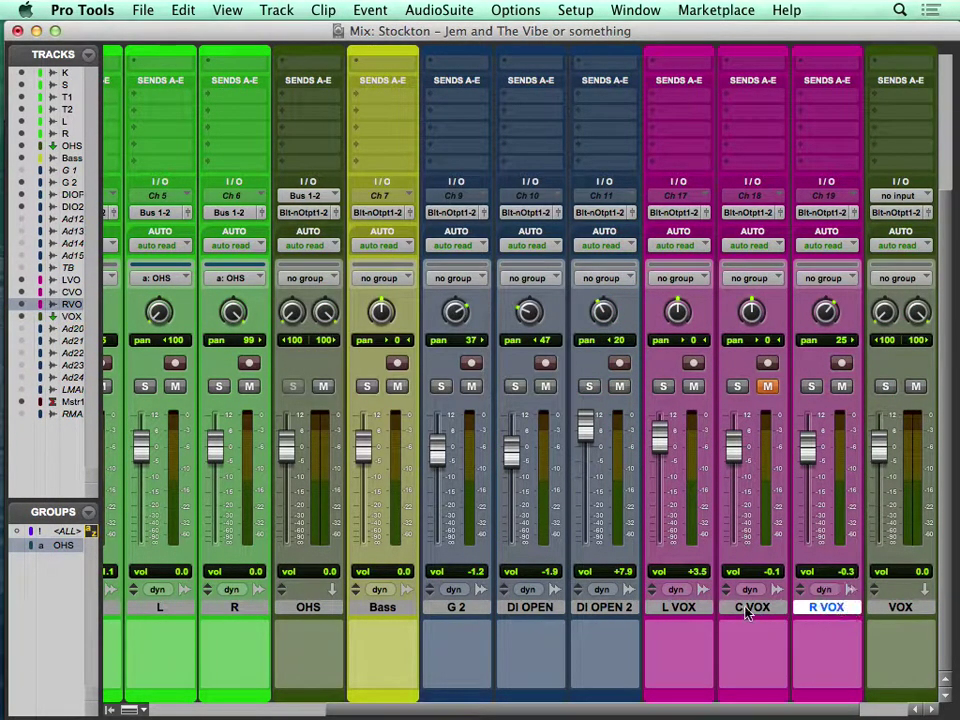
shift+click(688, 607)
click(685, 221)
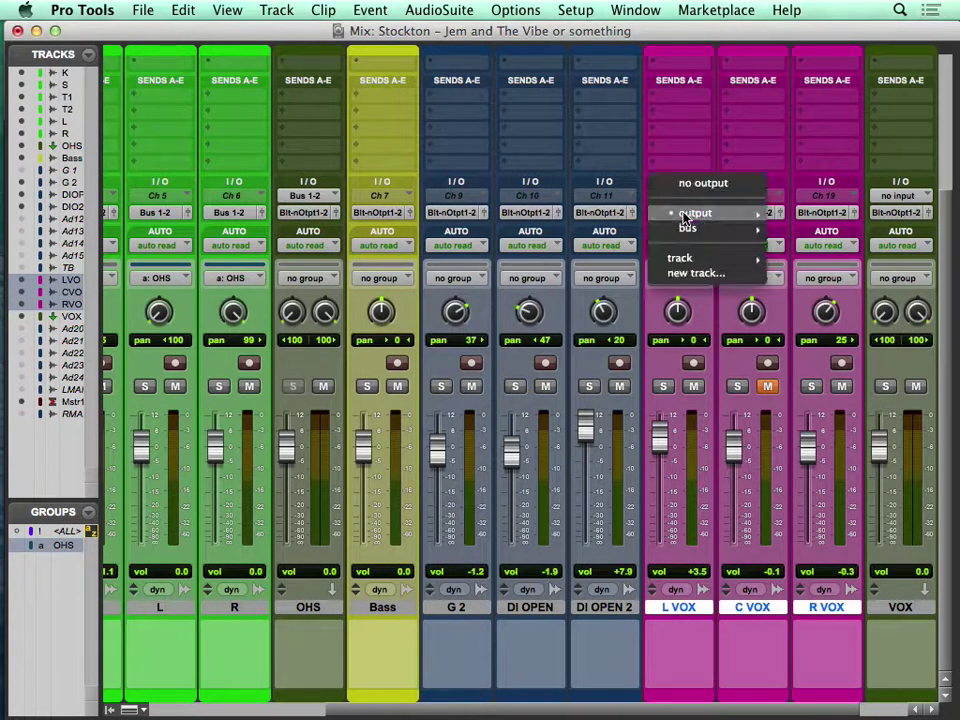
mouse_move(688, 228)
alt+shift+click(851, 64)
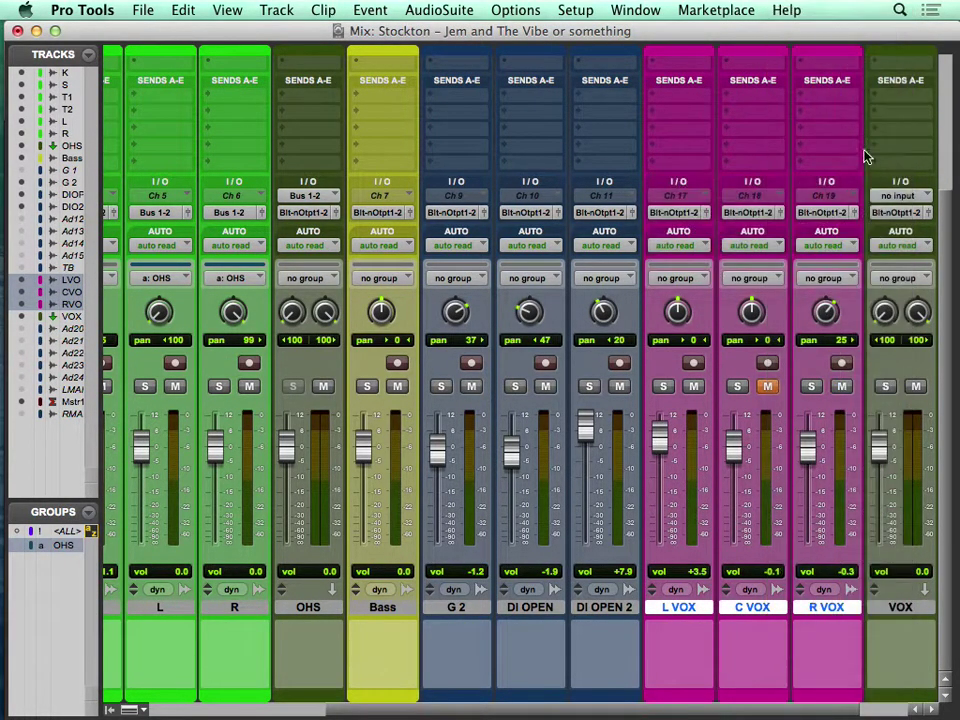
click(905, 196)
mouse_move(868, 243)
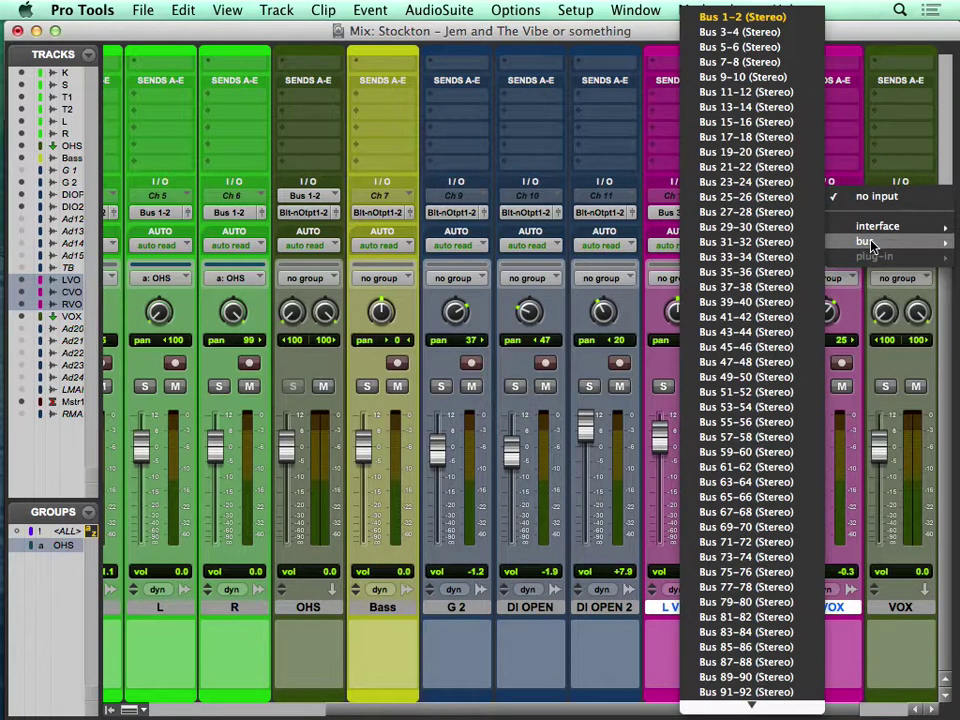
click(722, 30)
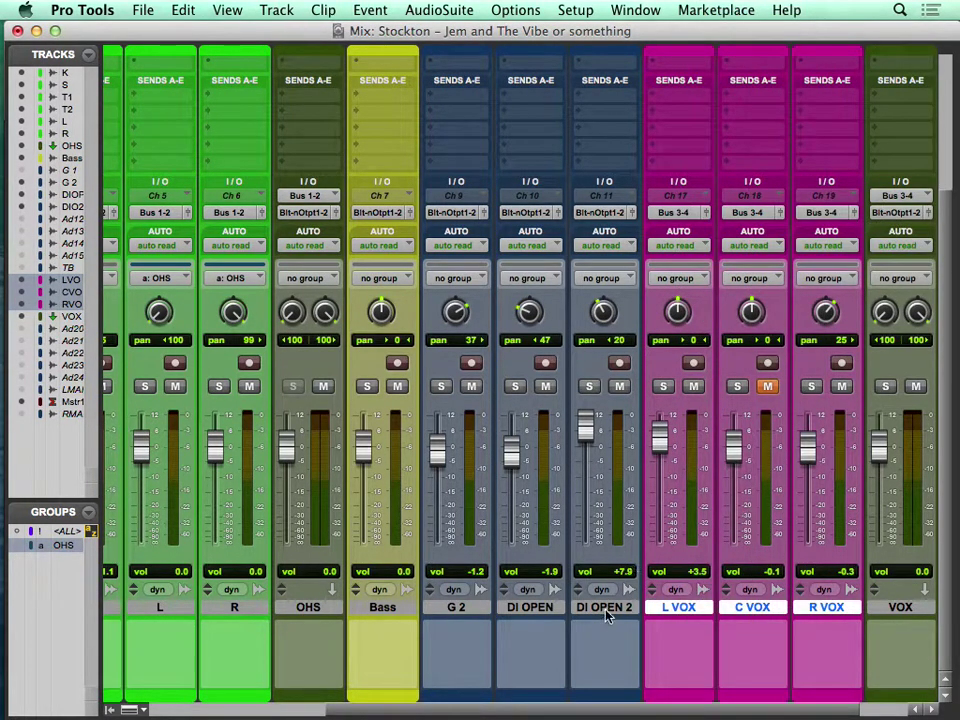
Route the outputs of G 2, DI OPEN and DI OPEN 2 to stereo Bus 5-6
click(604, 610)
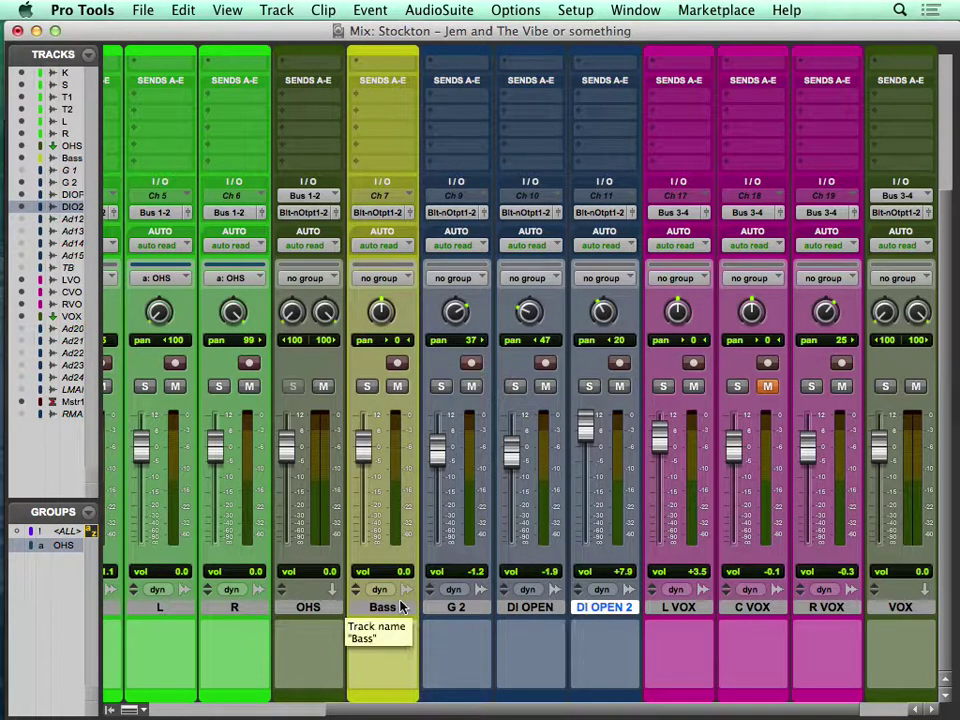
shift+click(466, 609)
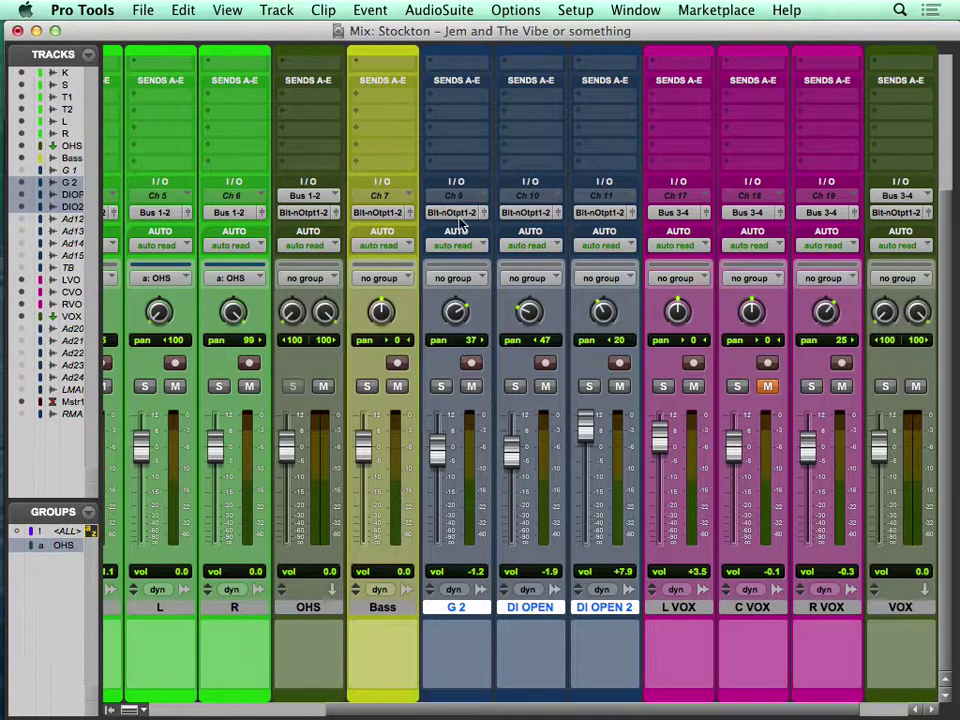
click(455, 213)
mouse_move(467, 228)
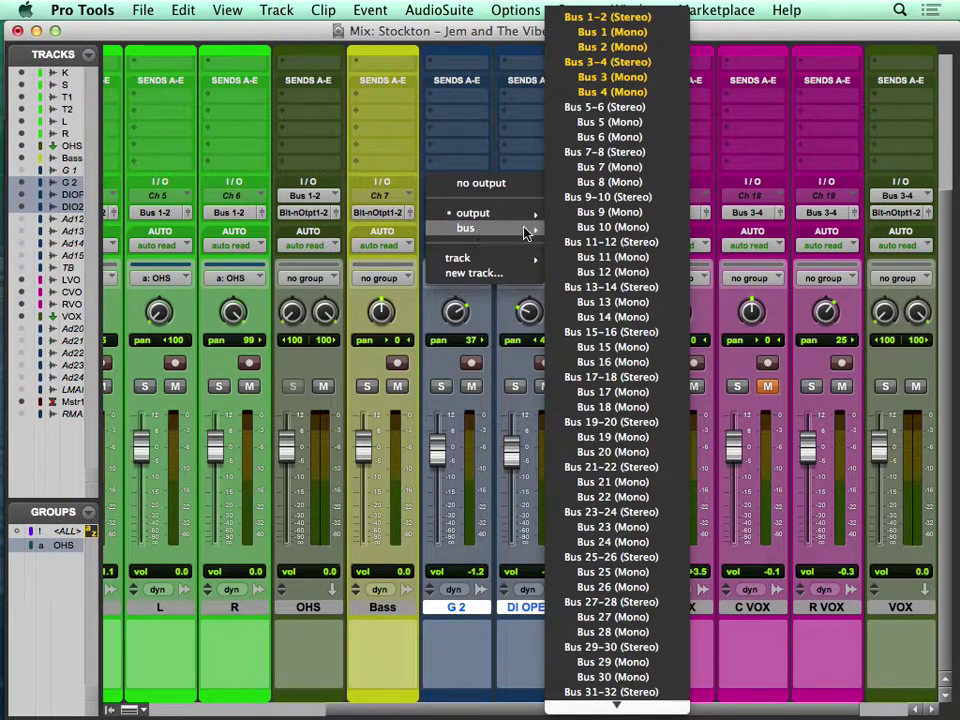
click(605, 107)
Create a stereo aux input track after DI OPEN 2 and name it INST
double_click(610, 607)
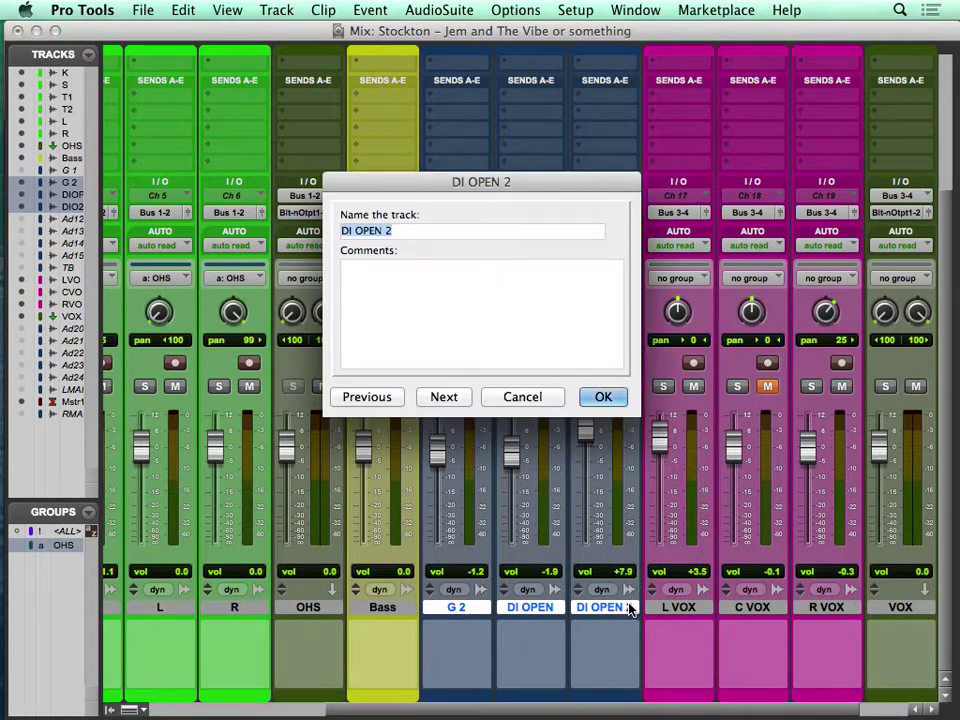
key(Escape)
key(super+shift+n)
key(super+Right)
key(super+Down)
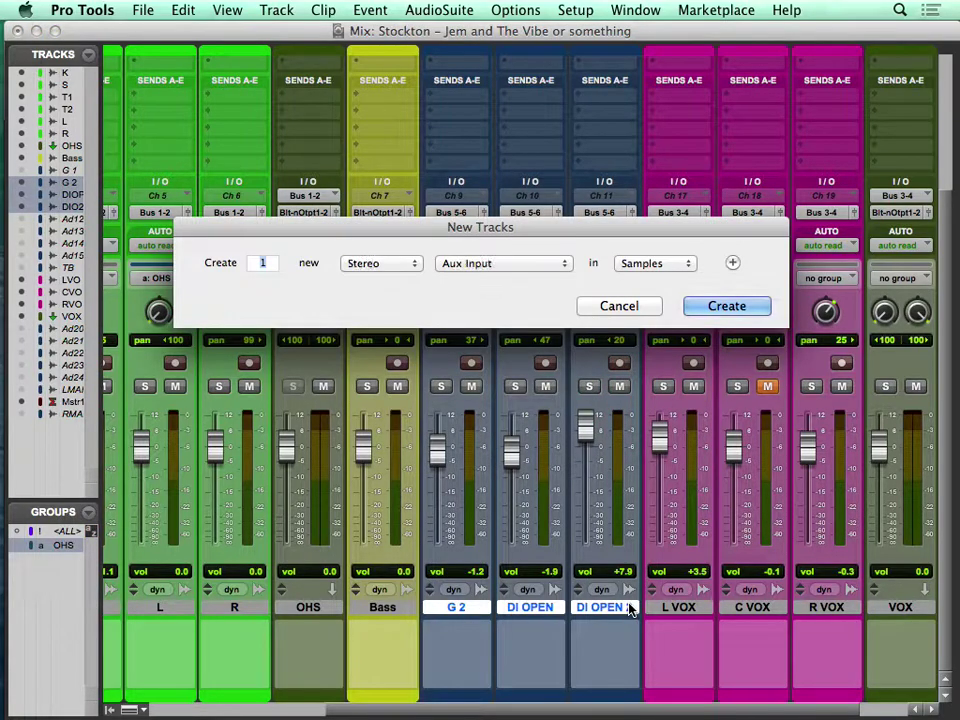
key(Return)
double_click(676, 607)
text(IN)
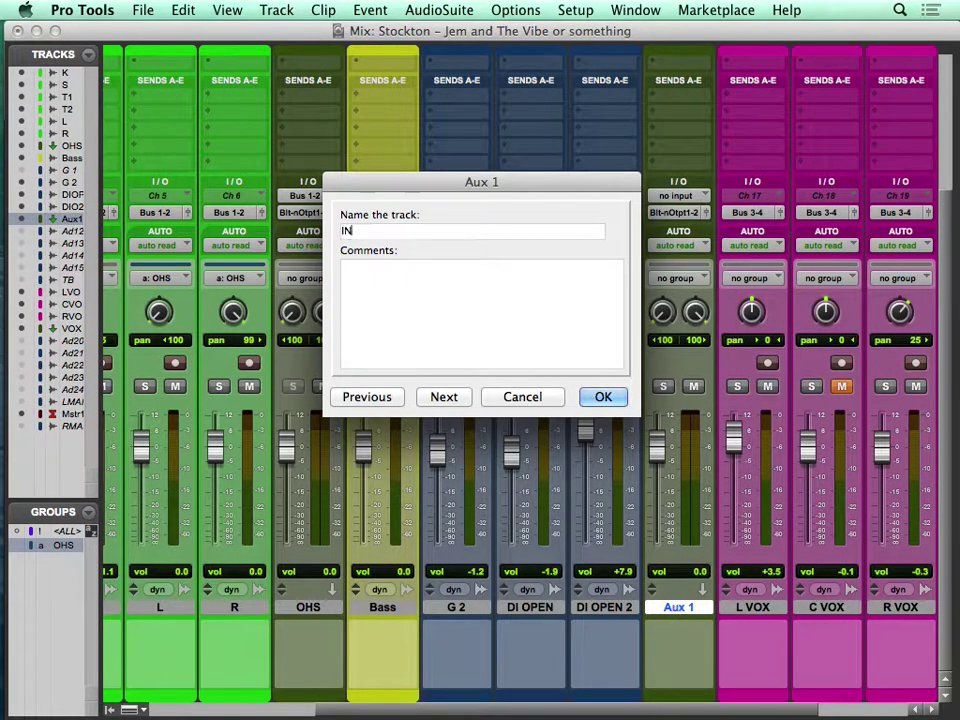
text(ST)
key(Return)
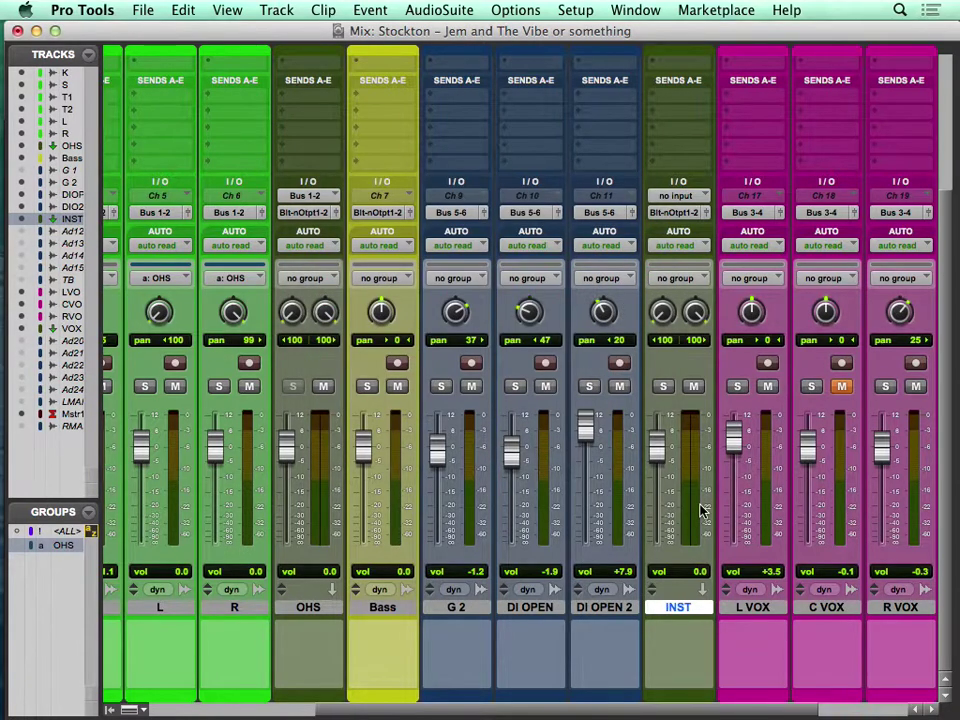
Set the INST aux's input to stereo Bus 5-6
click(677, 197)
mouse_move(698, 248)
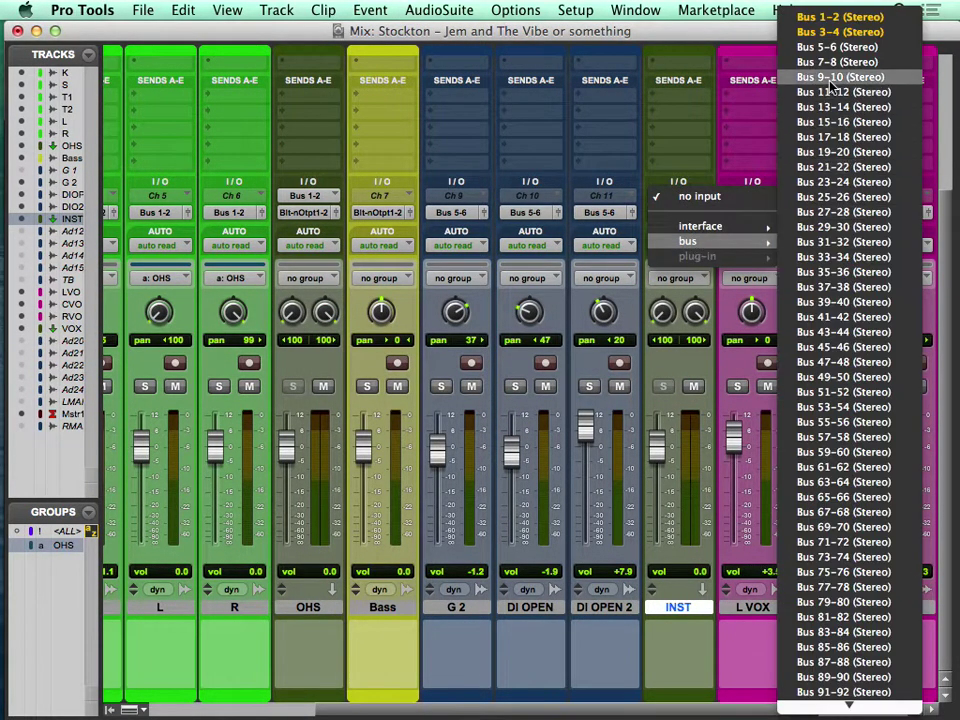
click(836, 47)
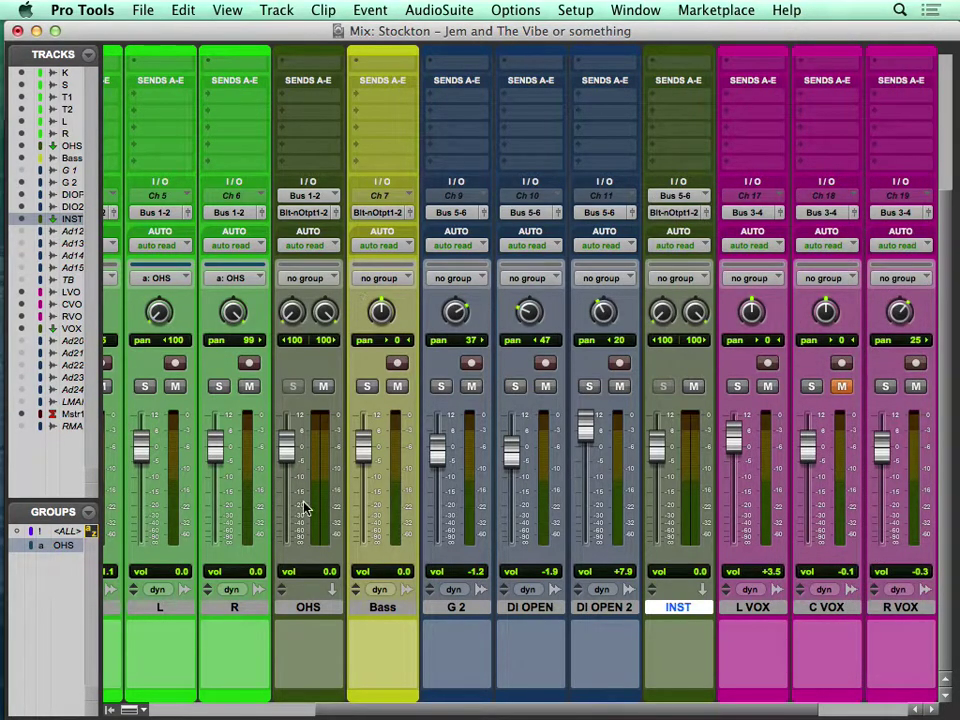
Create a stereo aux input track after OHS and name it DRUMS
click(310, 607)
key(super+shift+n)
key(super+Down)
key(super+Right)
key(Return)
double_click(382, 608)
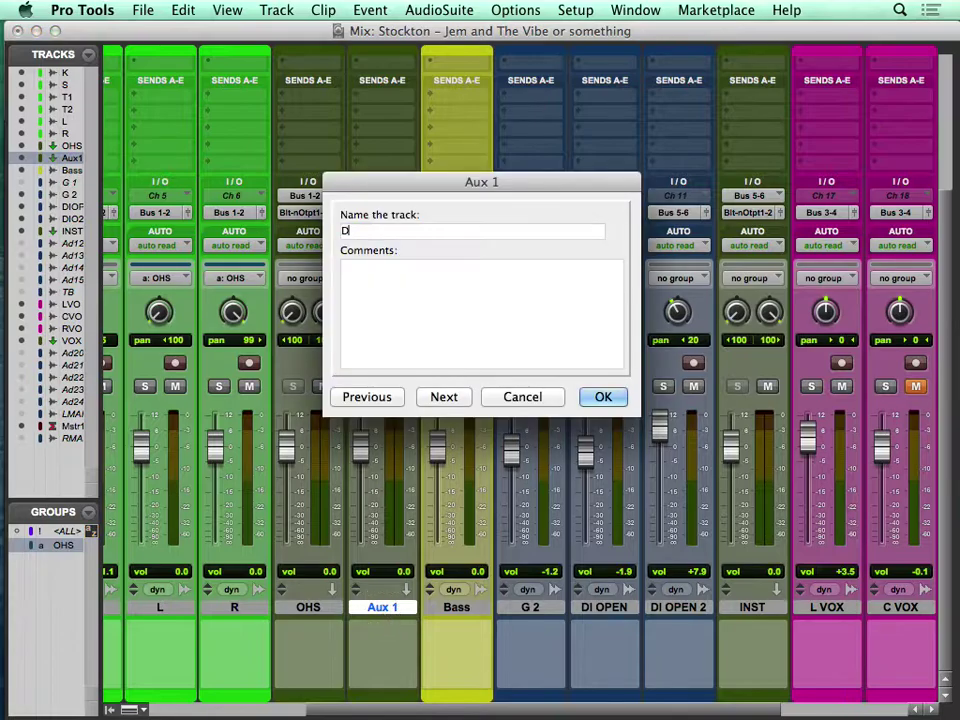
key(Return)
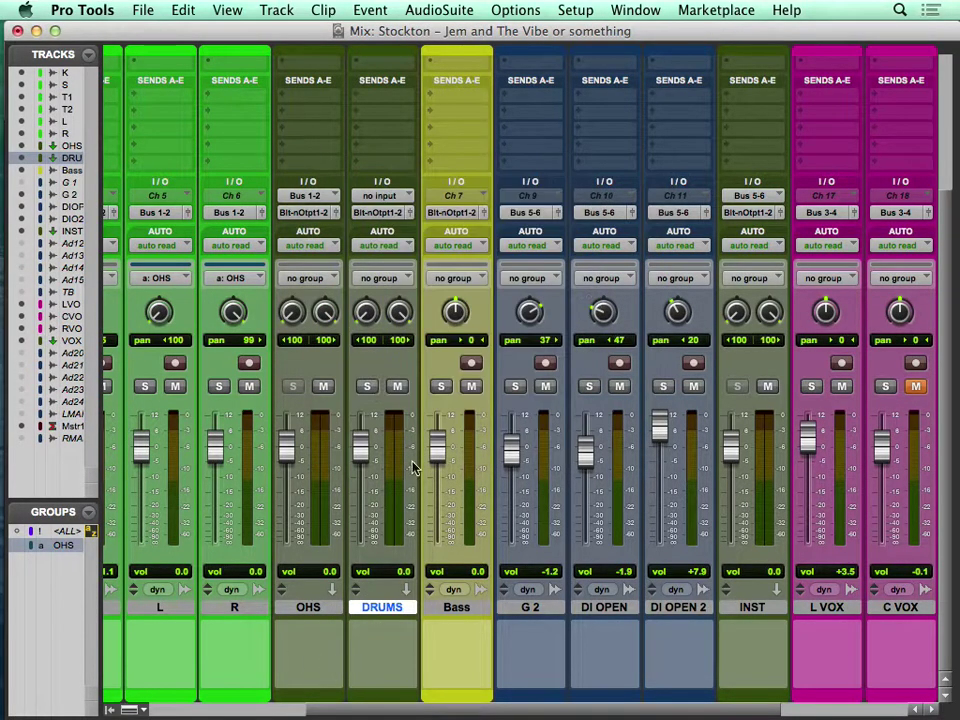
Set the DRUMS aux's input to Bus 7-8 and route the OHS aux's output to Bus 7-8
click(378, 195)
mouse_move(395, 241)
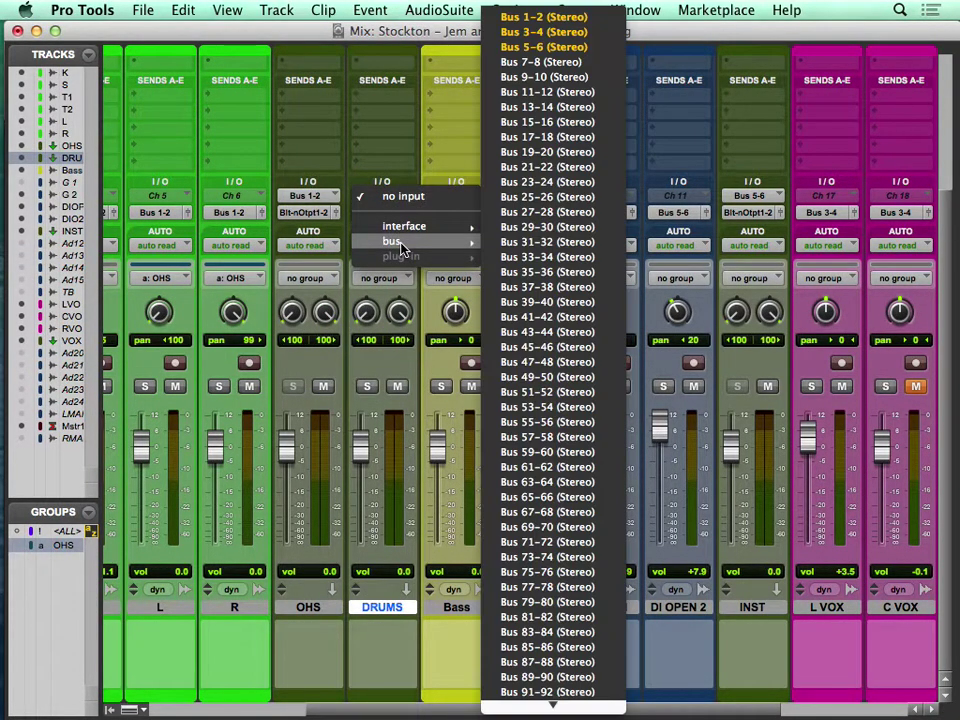
click(591, 66)
click(311, 214)
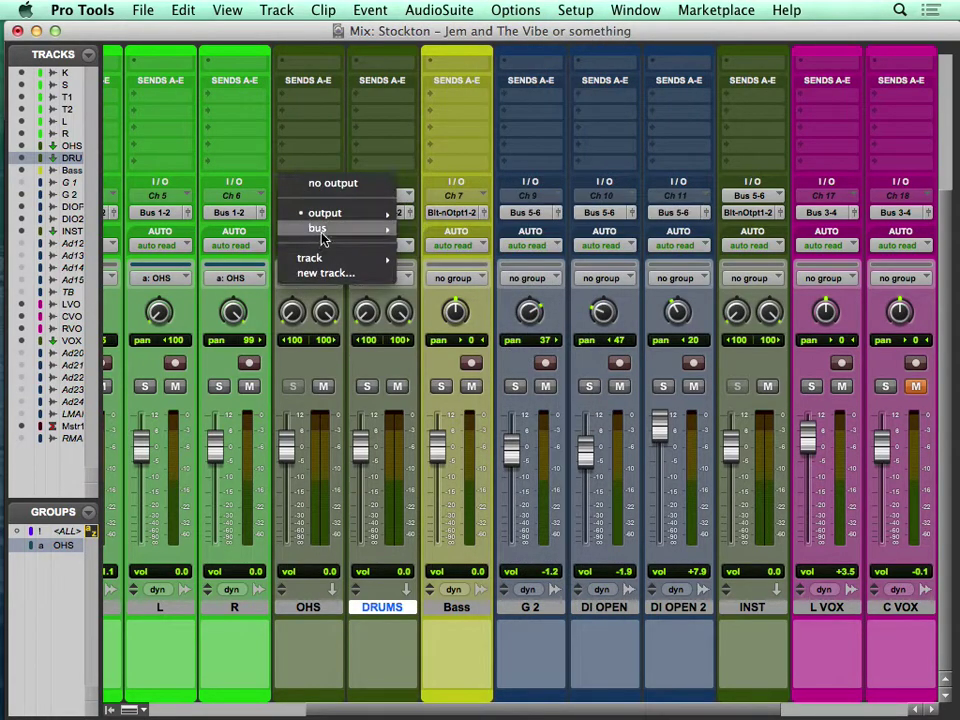
mouse_move(381, 240)
click(484, 151)
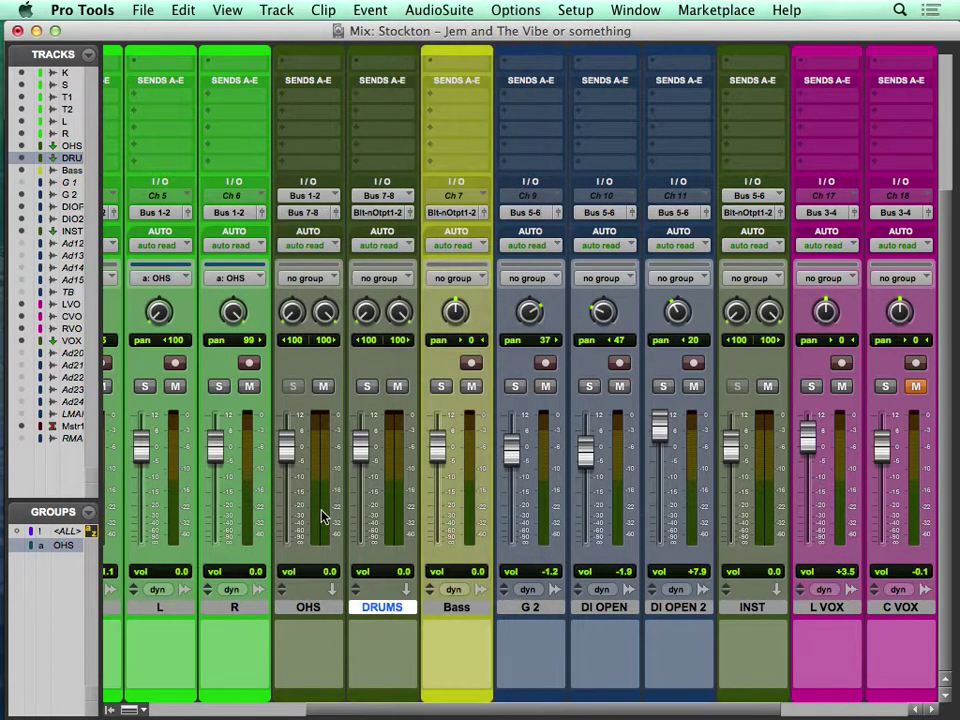
Route the outputs of the K, S, T1 and T2 drum tracks to stereo Bus 7-8
scroll(307, 527, left, 5)
click(505, 608)
click(363, 610)
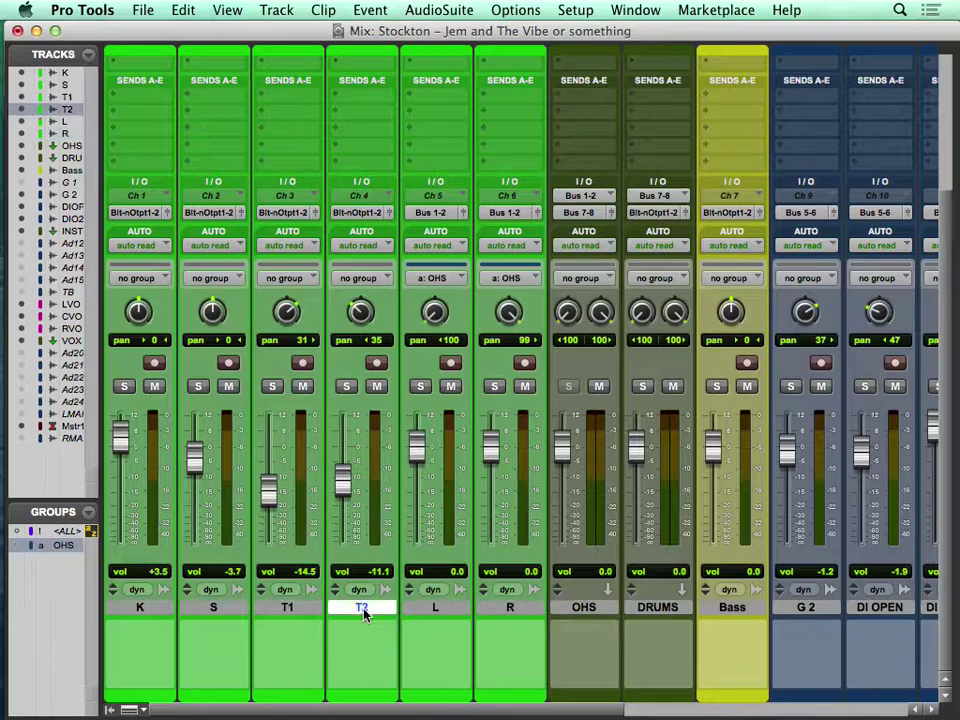
shift+click(150, 607)
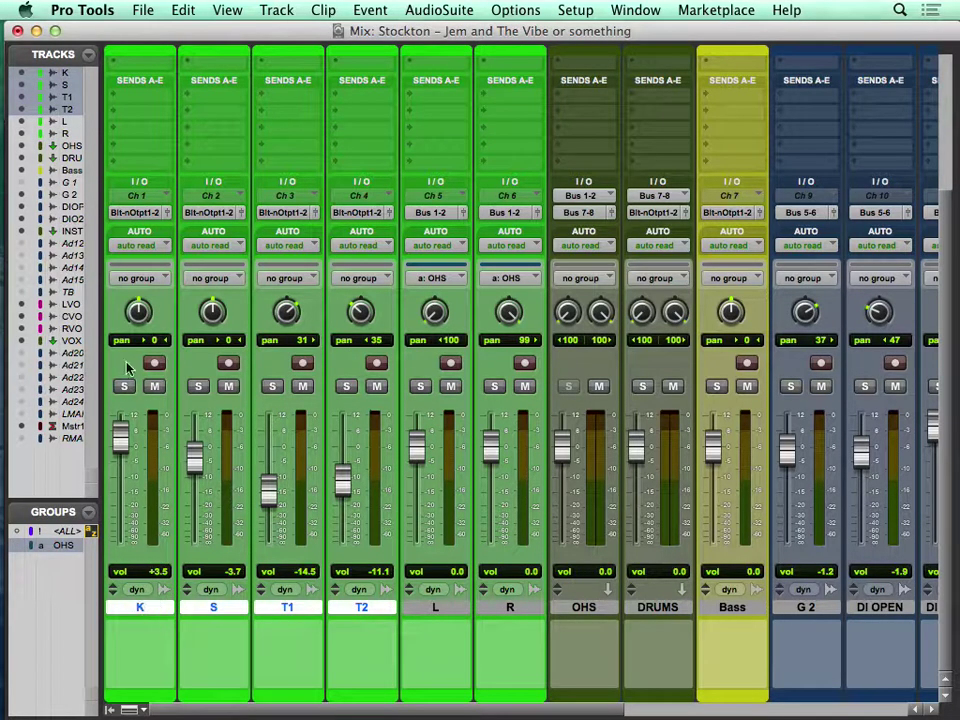
click(156, 217)
mouse_move(150, 228)
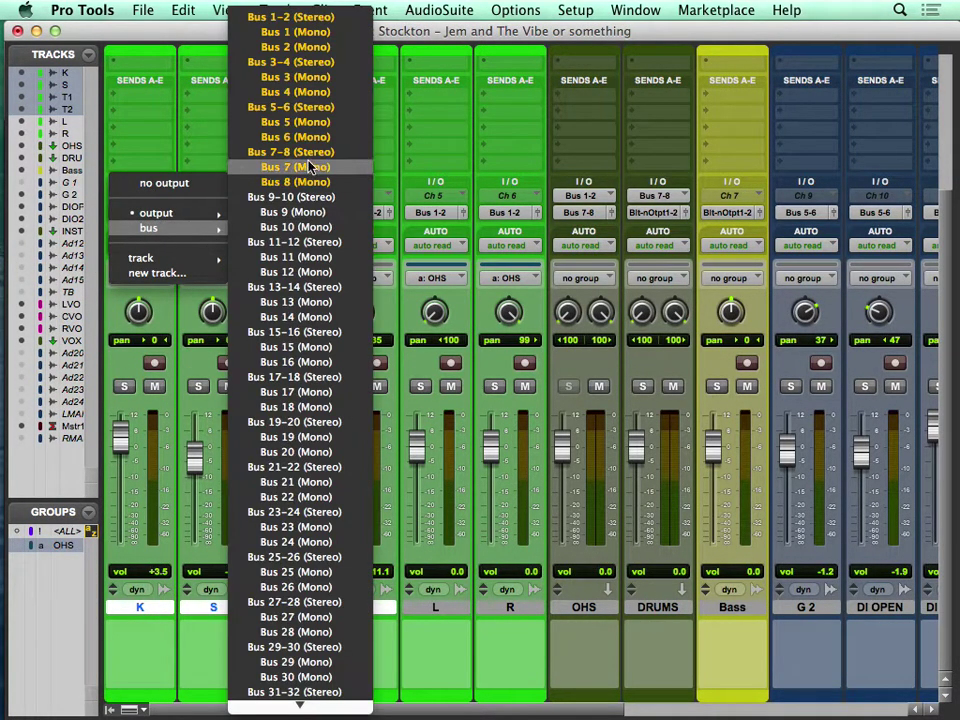
click(322, 152)
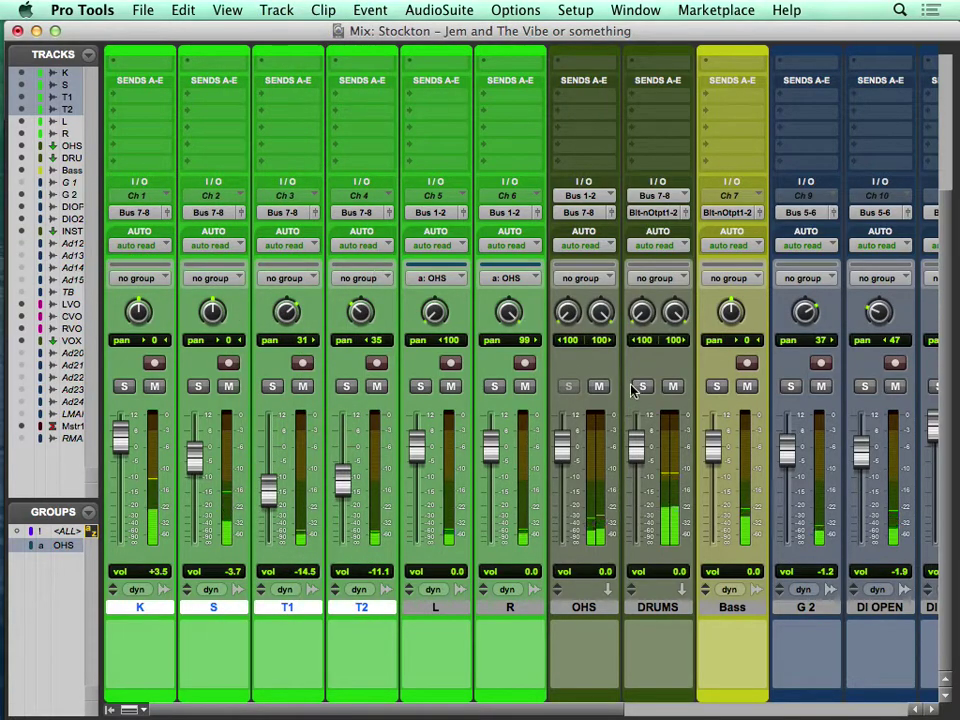
Check the new busses during playback by muting and unmuting the DRUMS aux and muting the INST aux
click(675, 387)
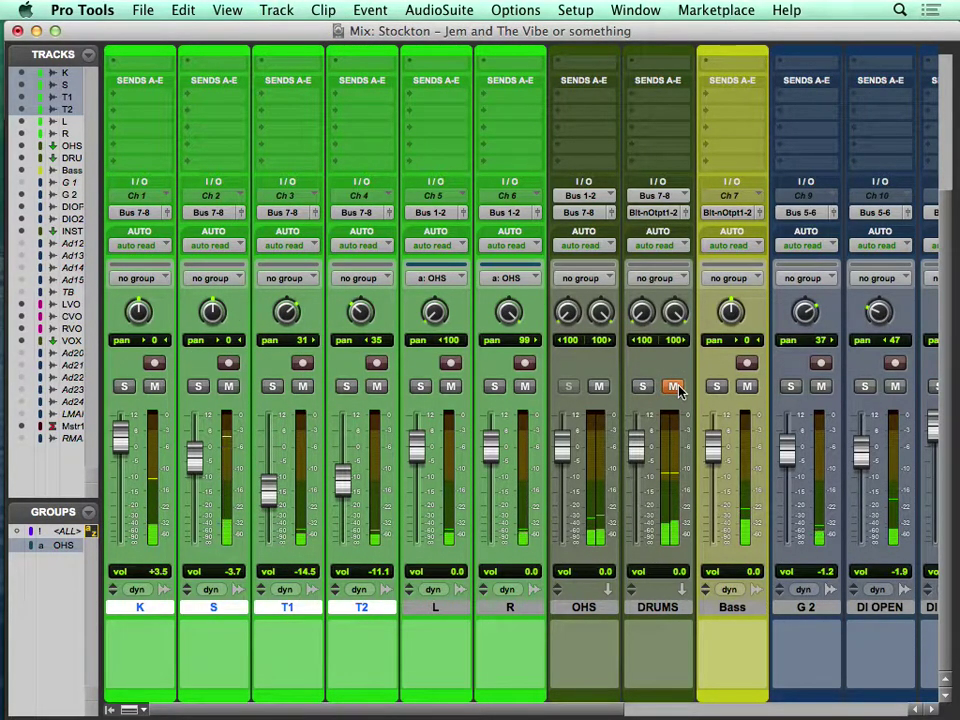
click(675, 387)
scroll(678, 390, right, 6)
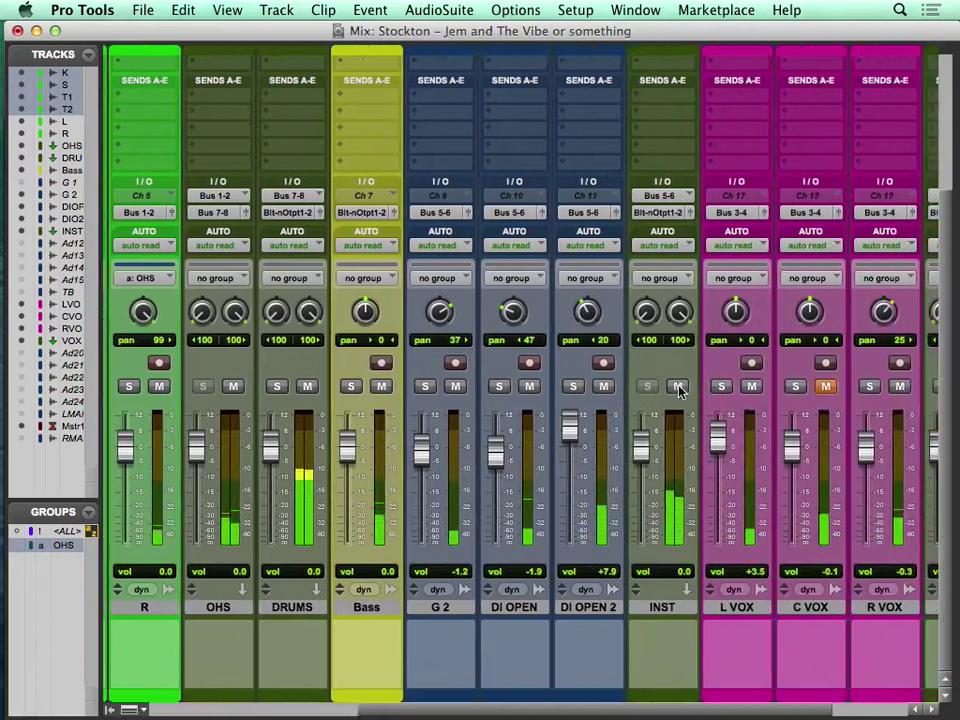
click(613, 387)
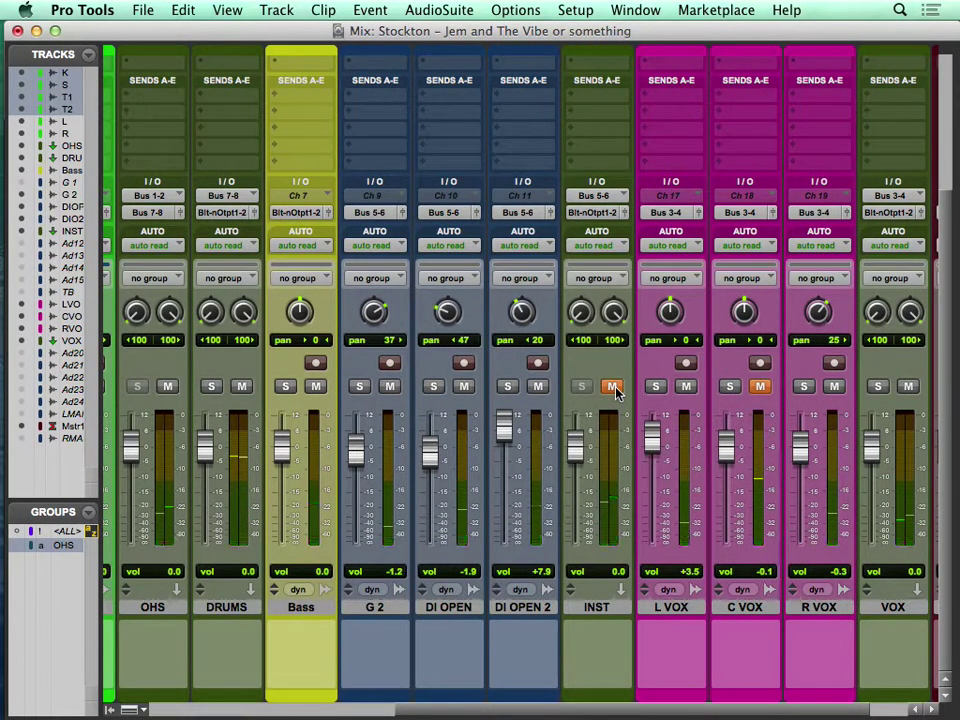
Reroute the R VOX track's output to stereo Bus 5-6
click(818, 214)
mouse_move(828, 228)
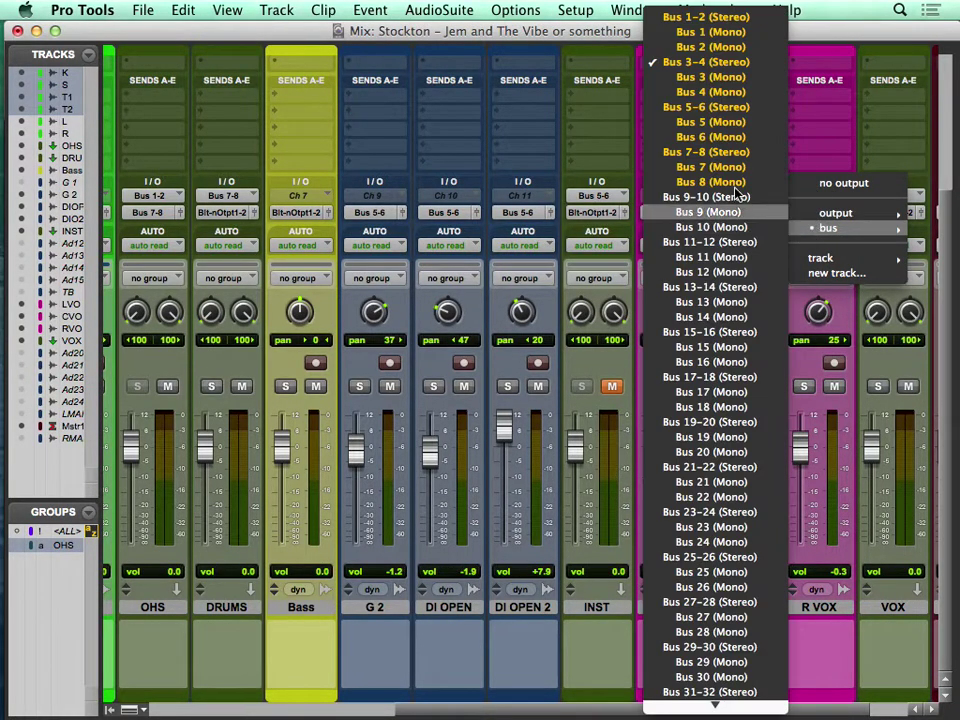
click(712, 107)
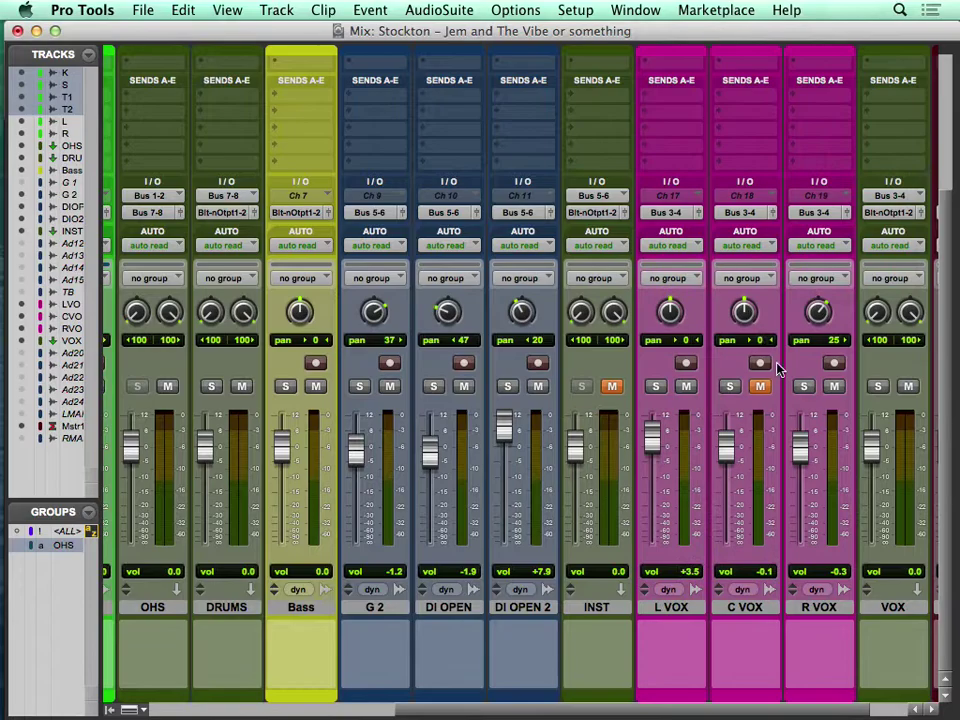
Rename the R VOX track as SAX and move it between DI OPEN 2 and the INST aux
double_click(822, 607)
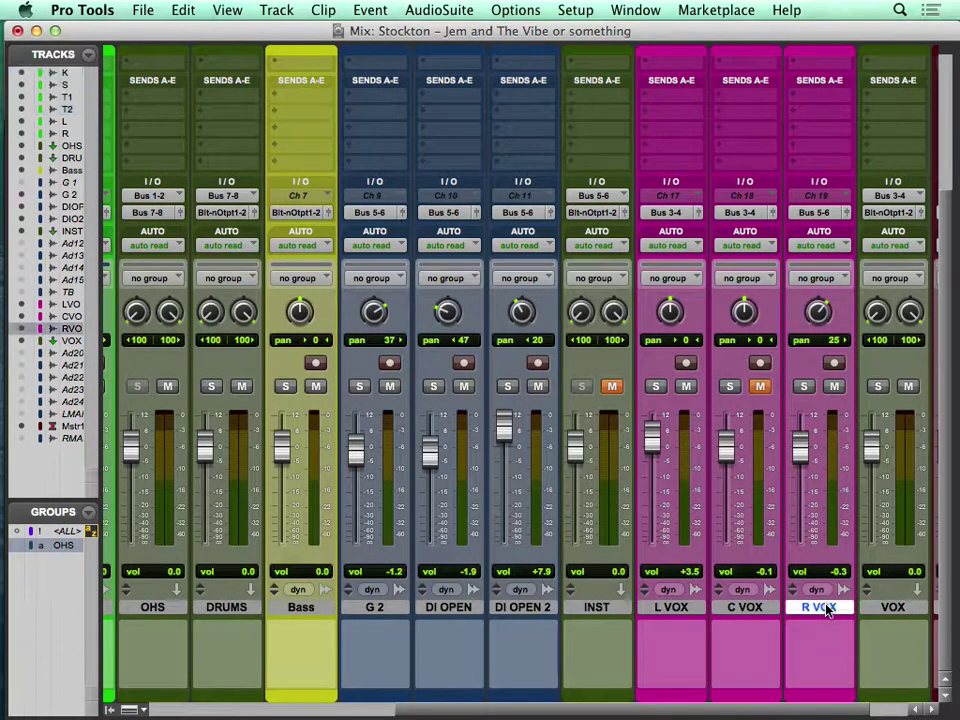
text(SAX)
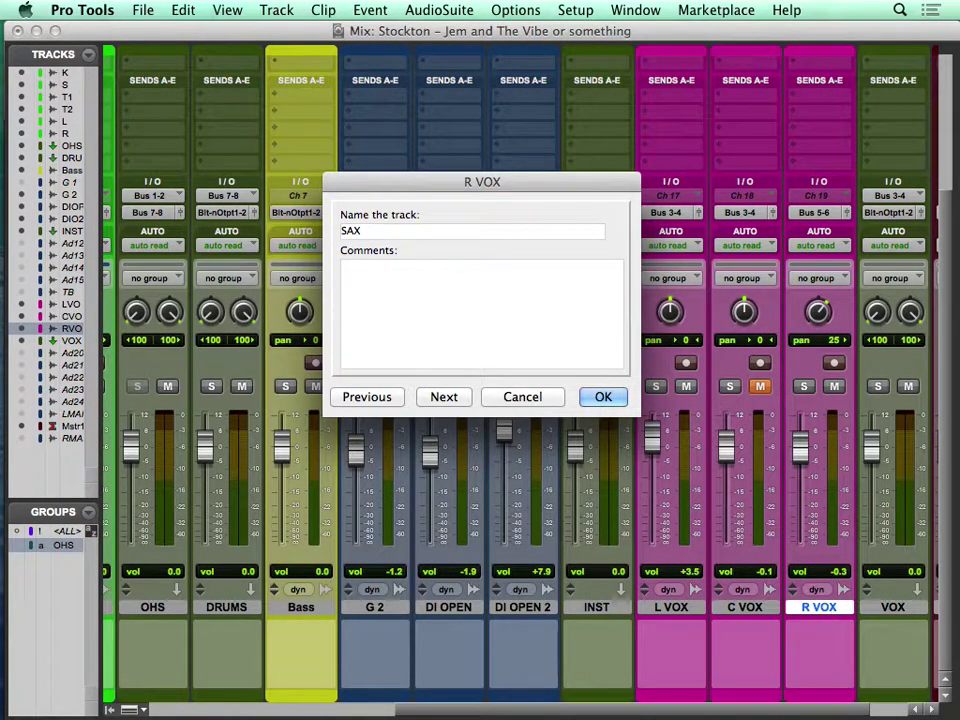
key(Return)
drag(843, 612, 588, 598)
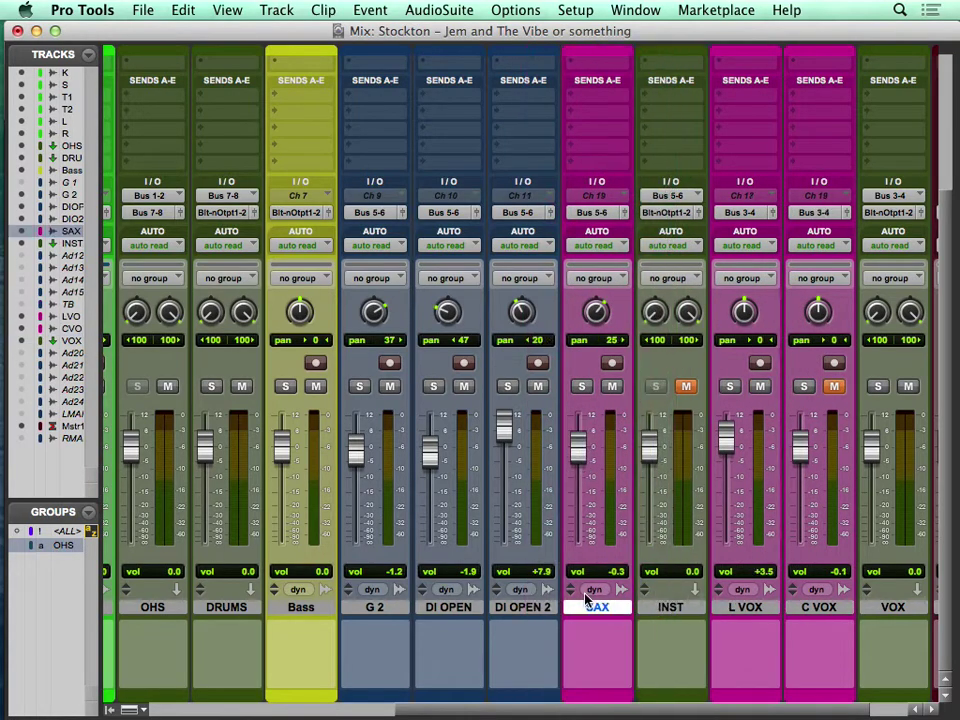
Unmute C VOX and test the mutes of the INST and VOX auxes during playback, leaving both auxes muted
click(686, 387)
click(686, 387)
scroll(686, 390, right, 2)
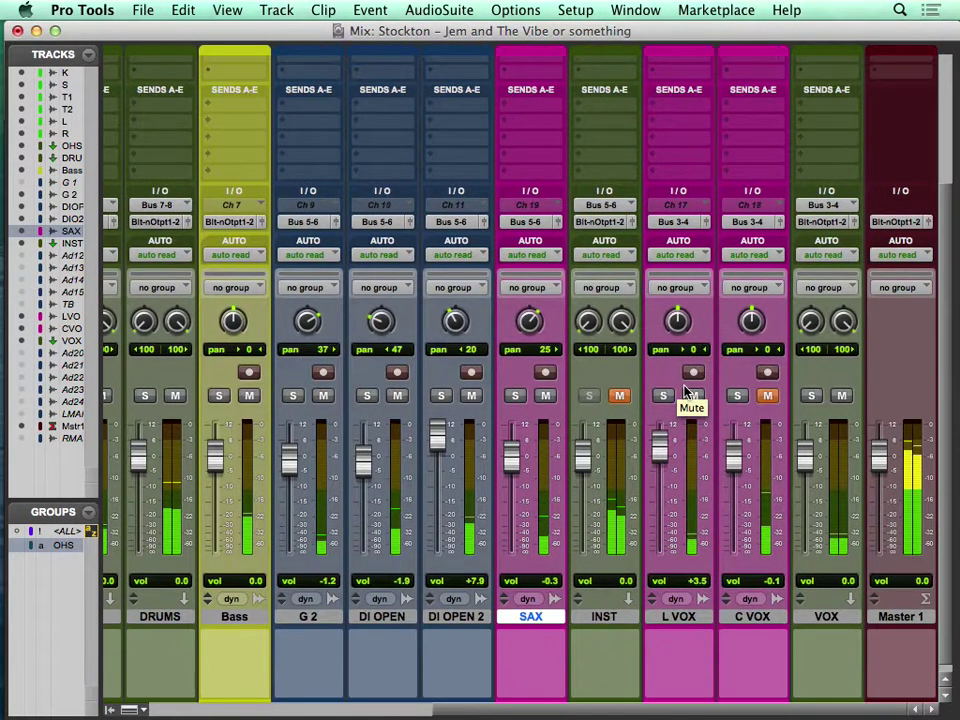
click(768, 397)
click(840, 397)
click(840, 397)
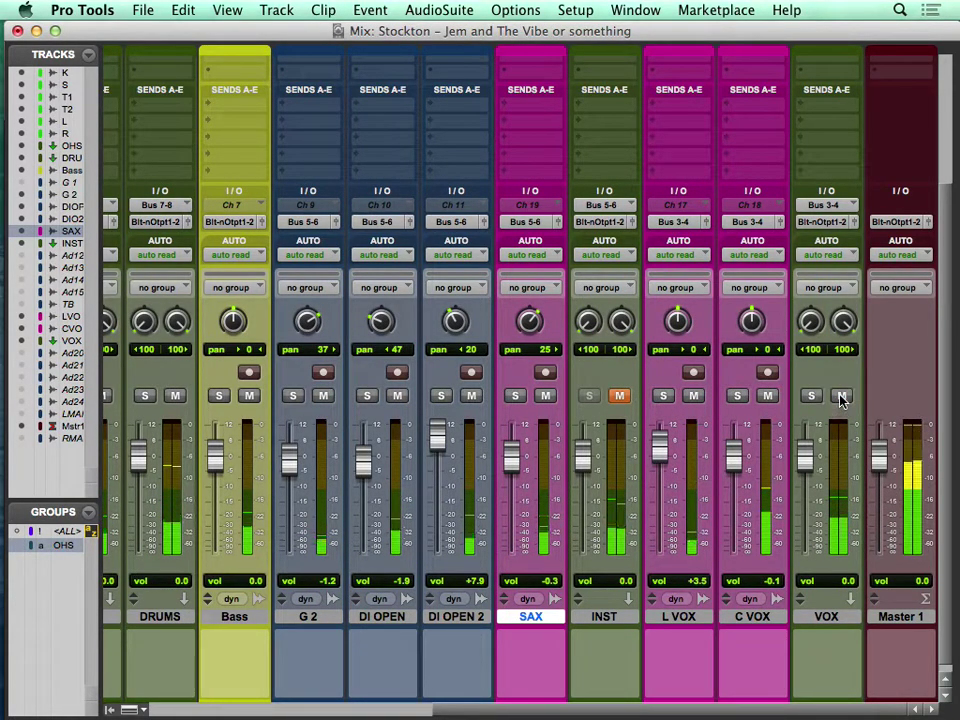
click(840, 397)
Mute the DRUMS aux, compare the Bass track muted and unmuted, and clear all mutes
click(176, 397)
click(249, 397)
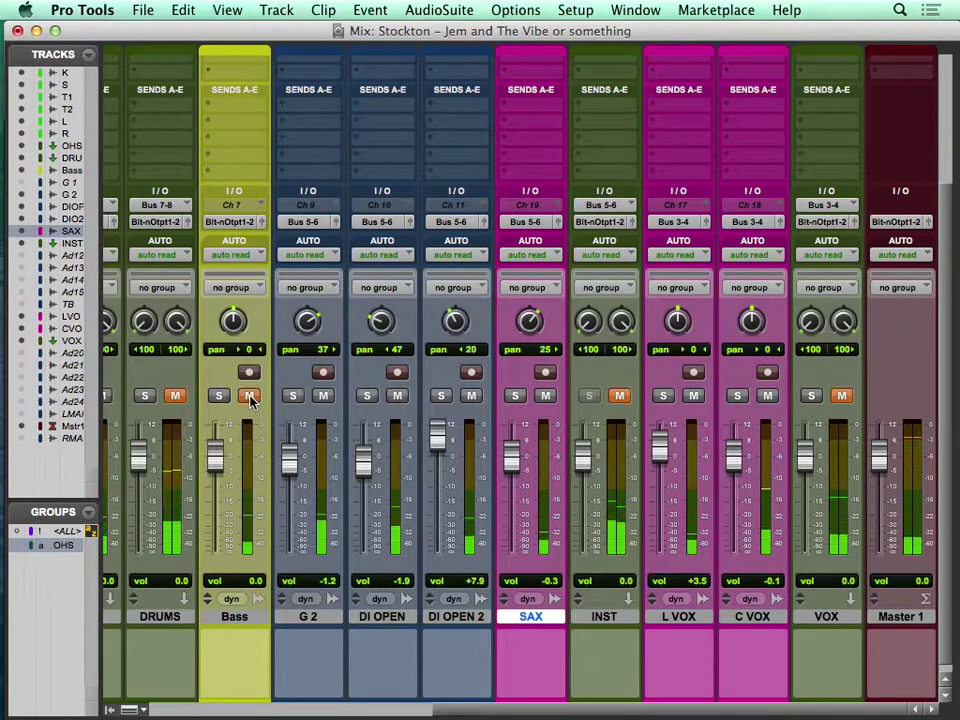
click(249, 397)
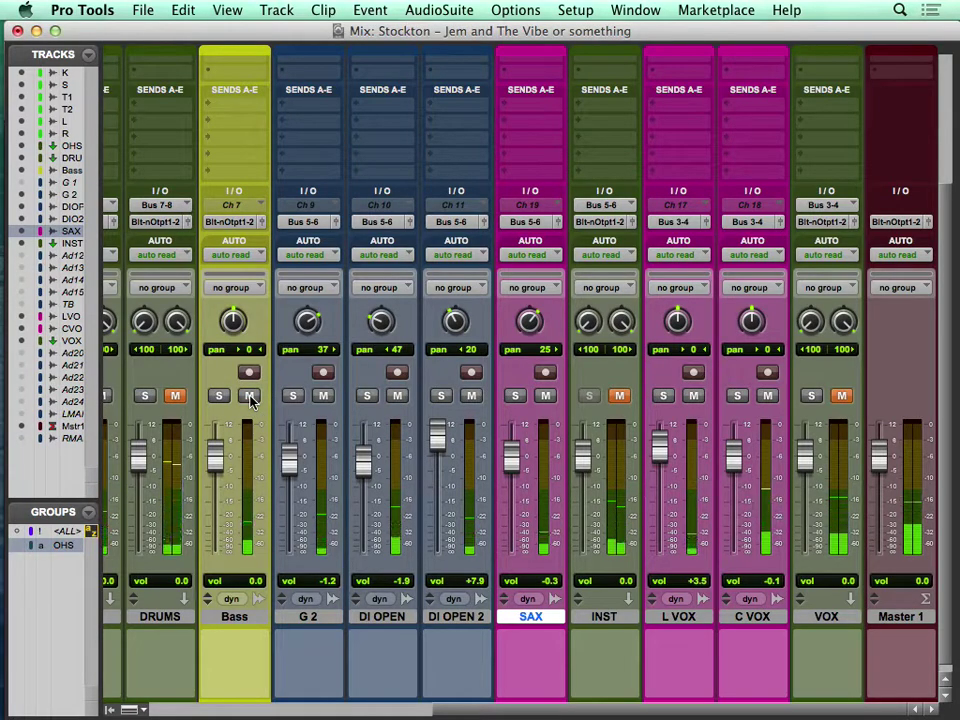
alt+click(174, 397)
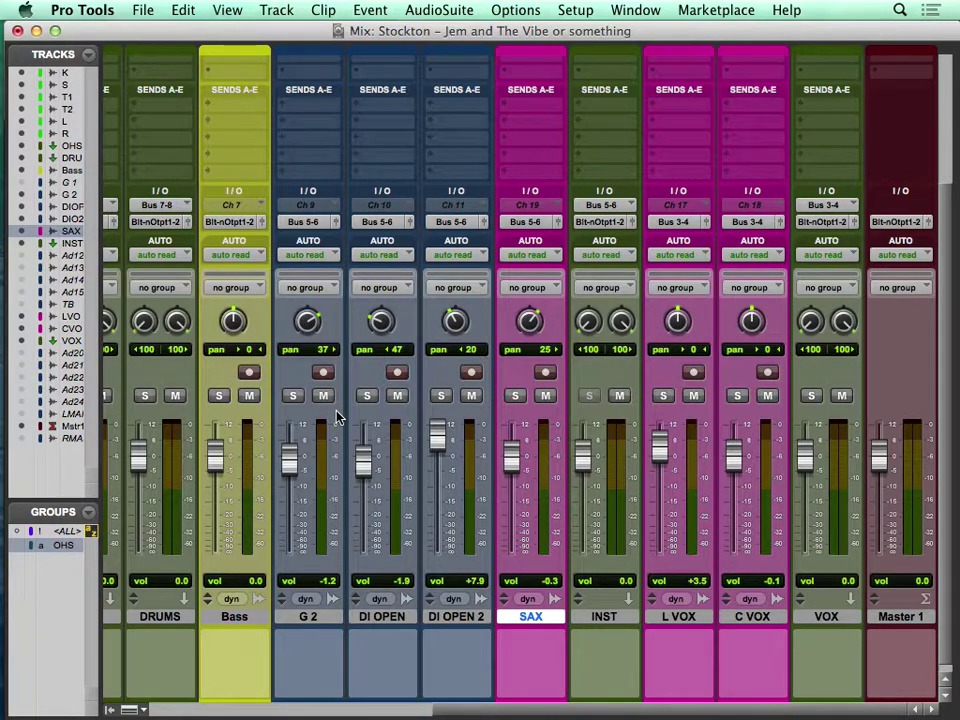
scroll(235, 447, left, 5)
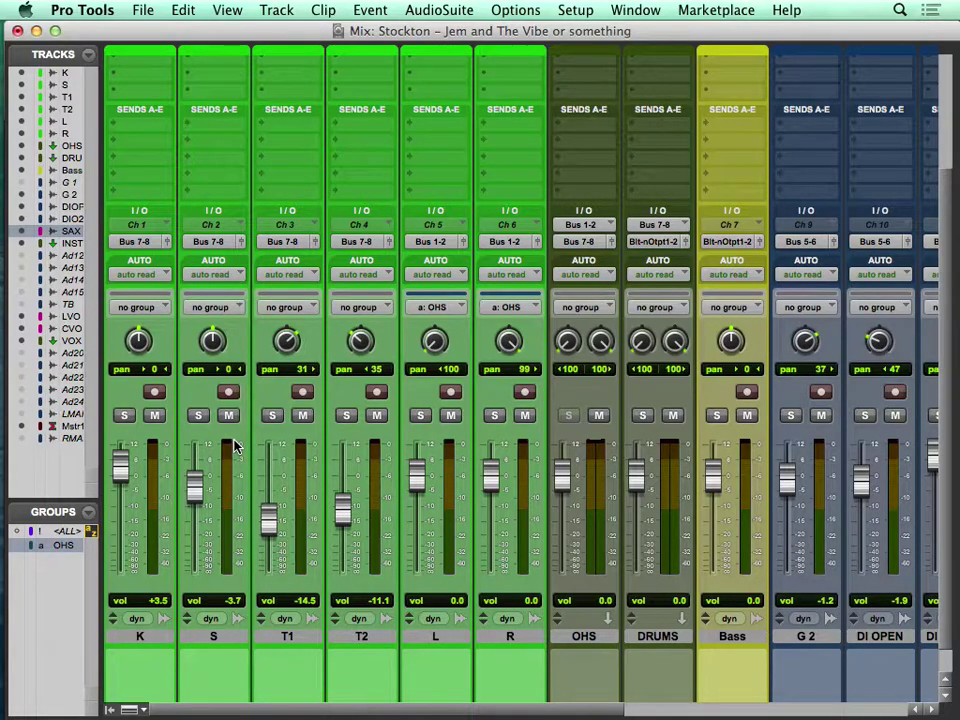
scroll(235, 447, up, 5)
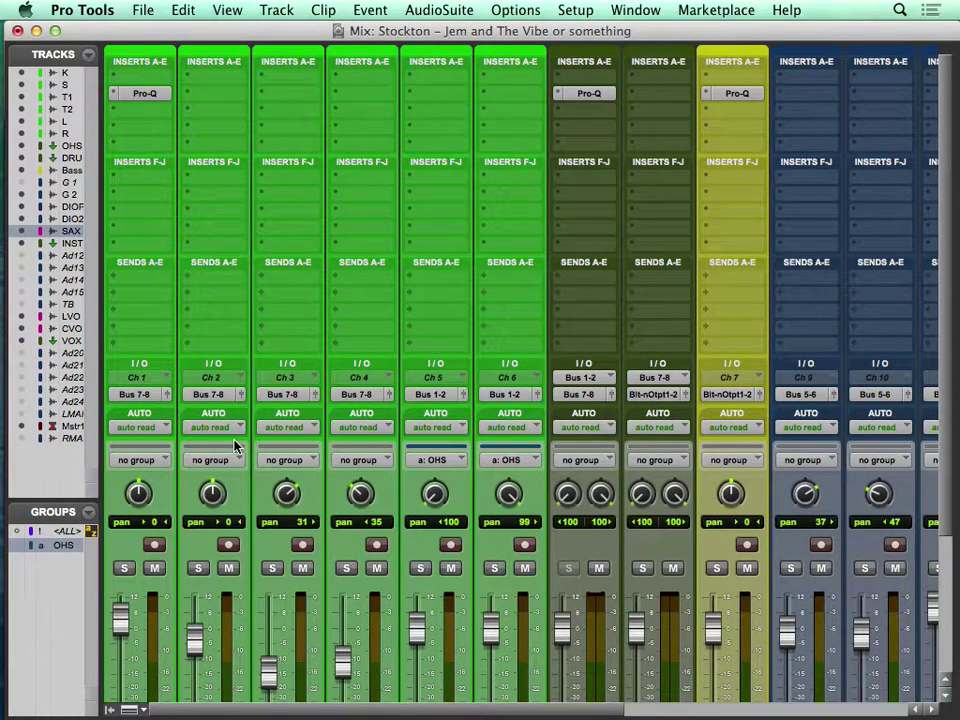
scroll(235, 447, right, 7)
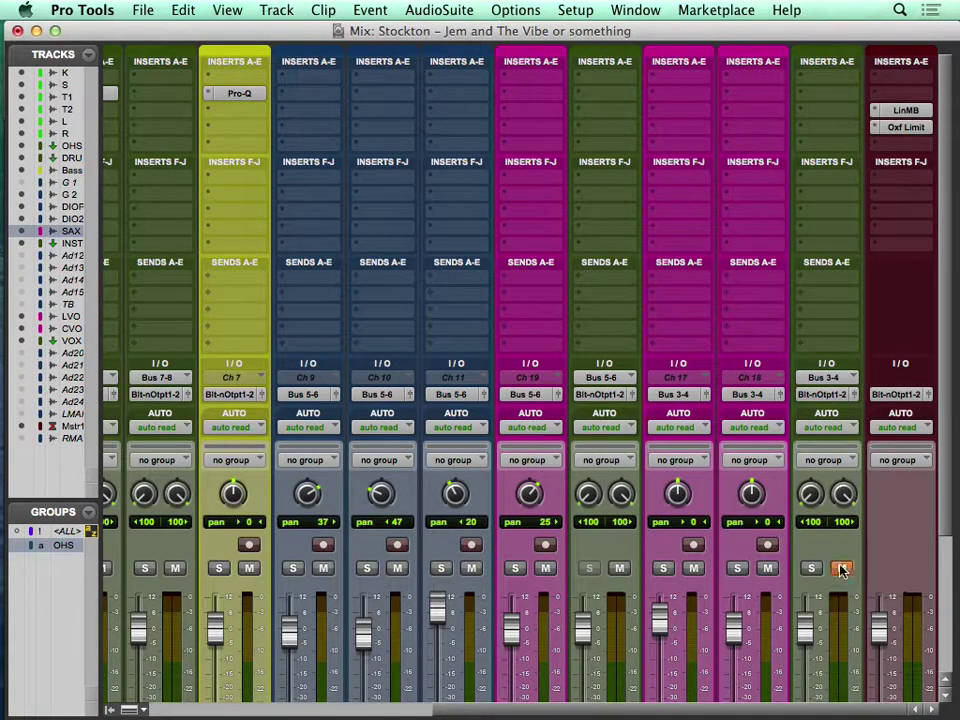
scroll(688, 572, left, 7)
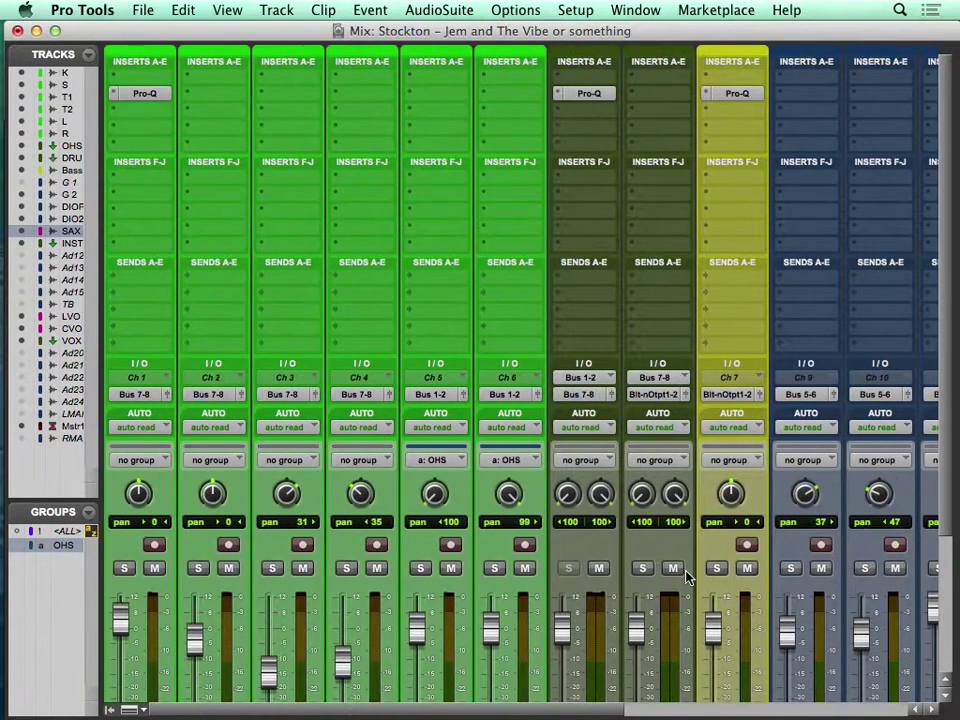
Select the tracks from Bass through the INST aux and mute them all together
scroll(688, 572, down, 6)
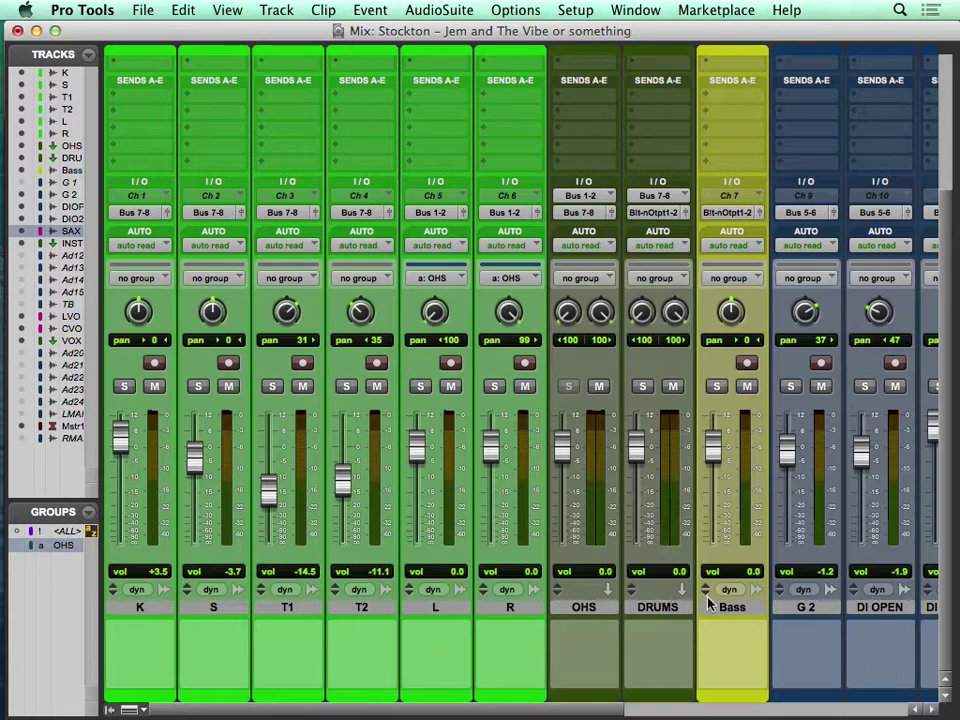
click(714, 607)
scroll(714, 609, right, 5)
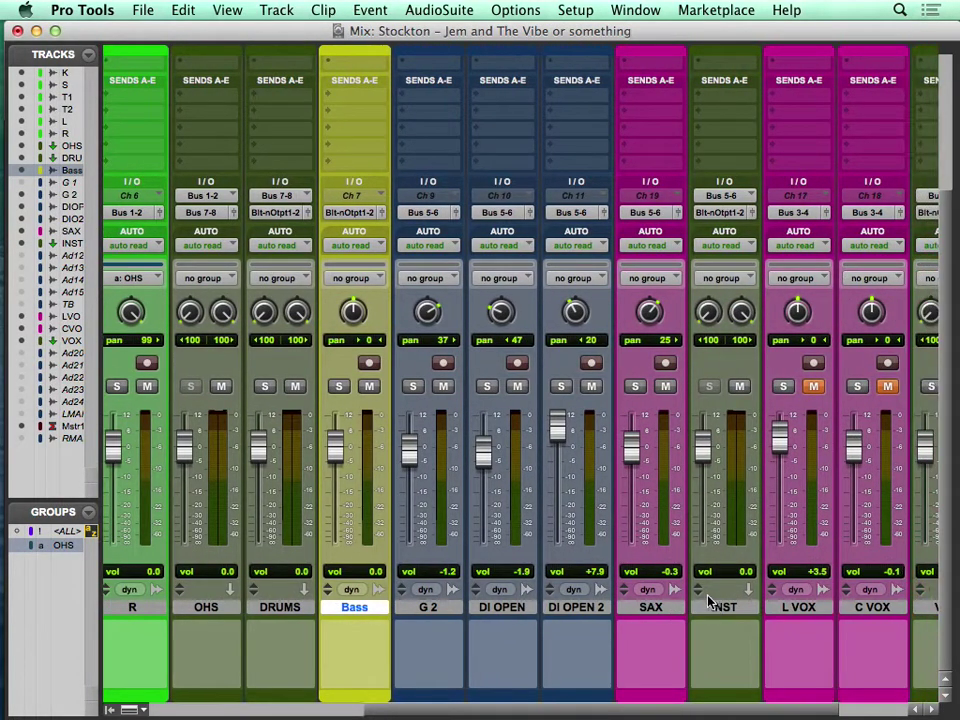
shift+click(722, 607)
click(738, 388)
Solo the L and R overhead tracks and open the Pro-Q equalizer on the OHS aux
scroll(421, 488, left, 5)
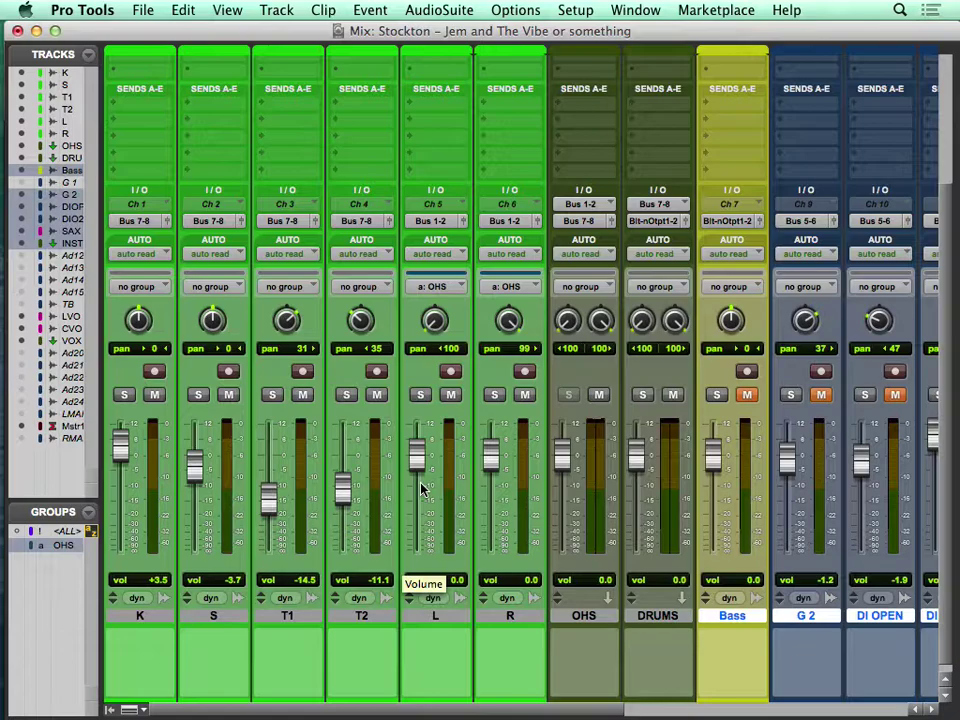
scroll(421, 488, up, 5)
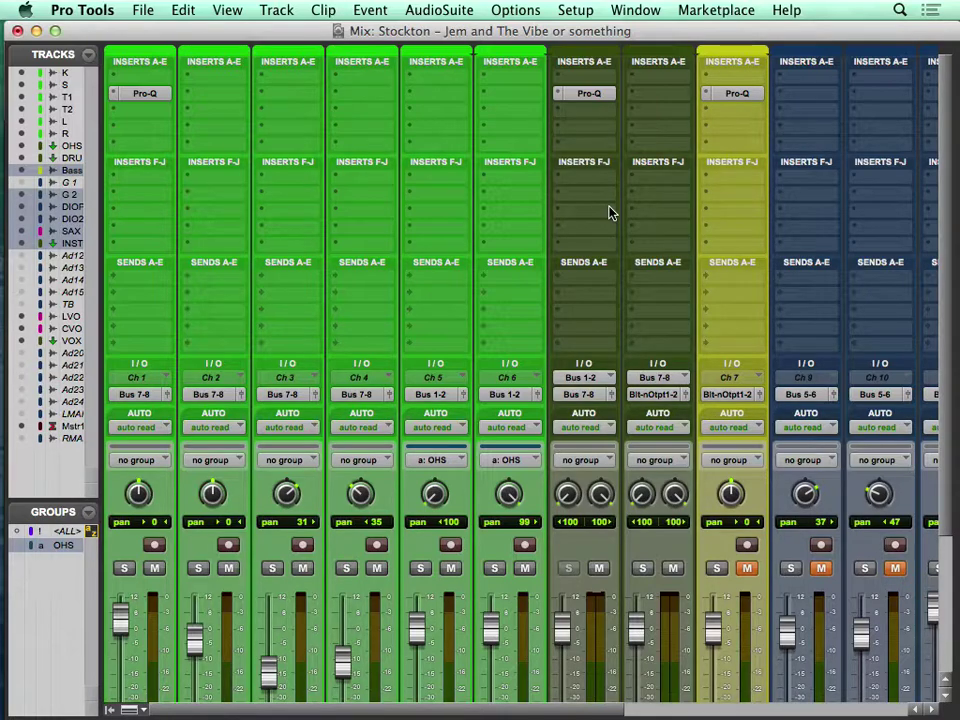
click(420, 568)
scroll(535, 627, down, 5)
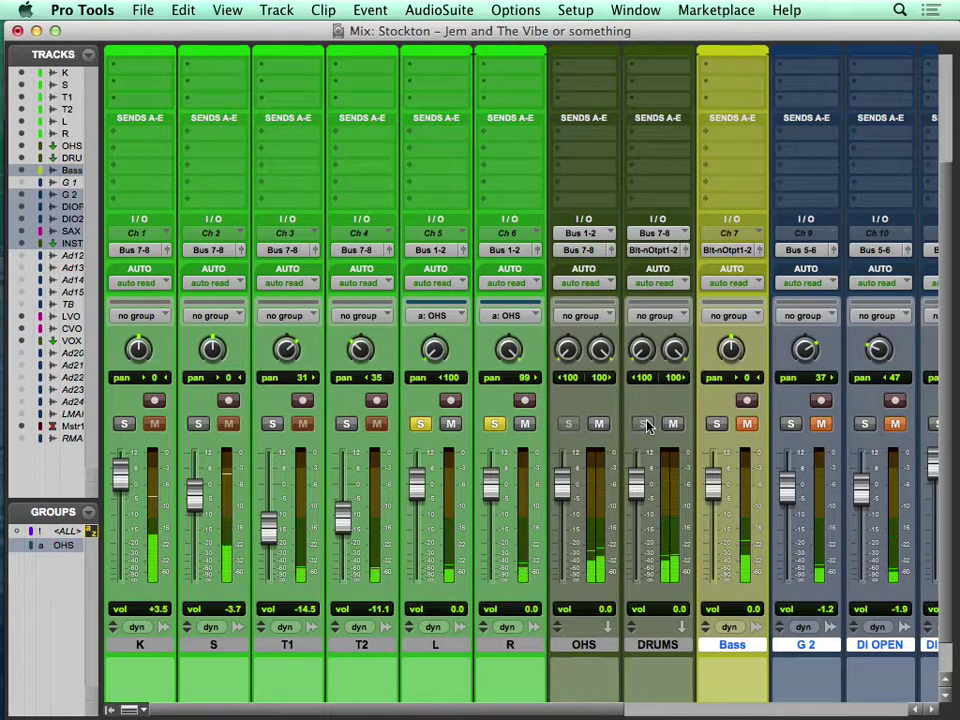
scroll(643, 422, up, 5)
click(607, 93)
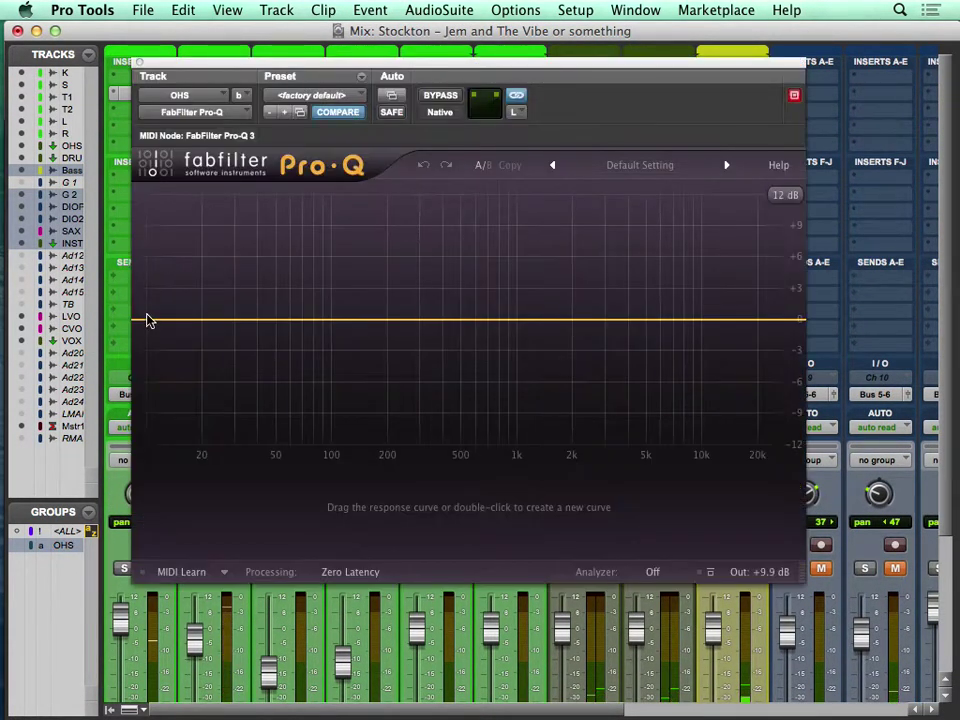
Add a Low Cut band at about 191 Hz with a Q of about 0.29 to the OHS equalizer, and close it
drag(148, 322, 447, 436)
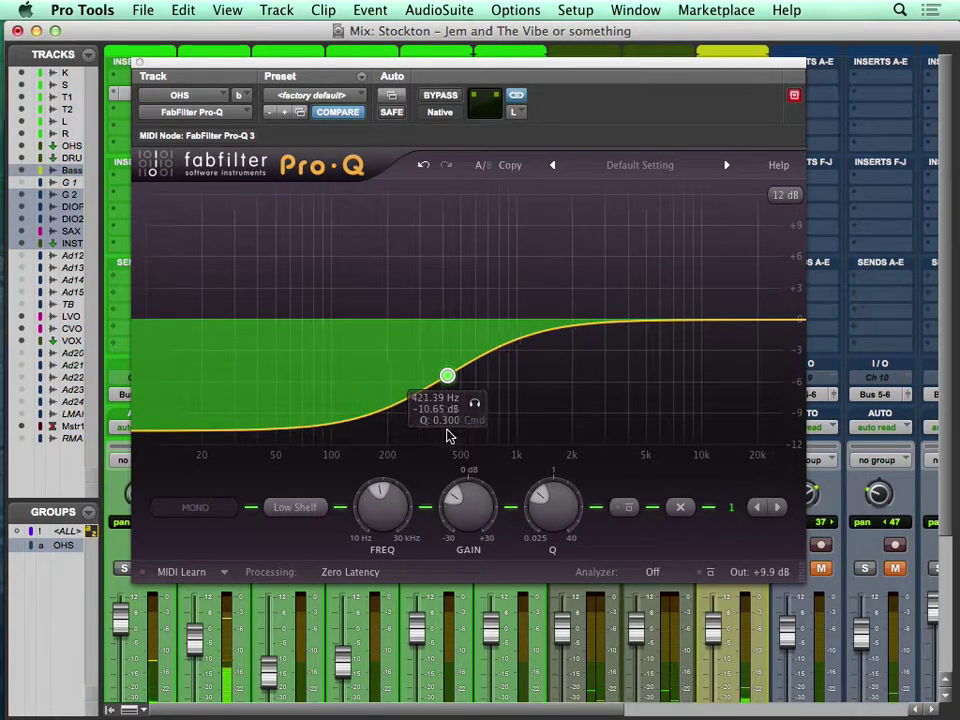
drag(447, 380, 459, 379)
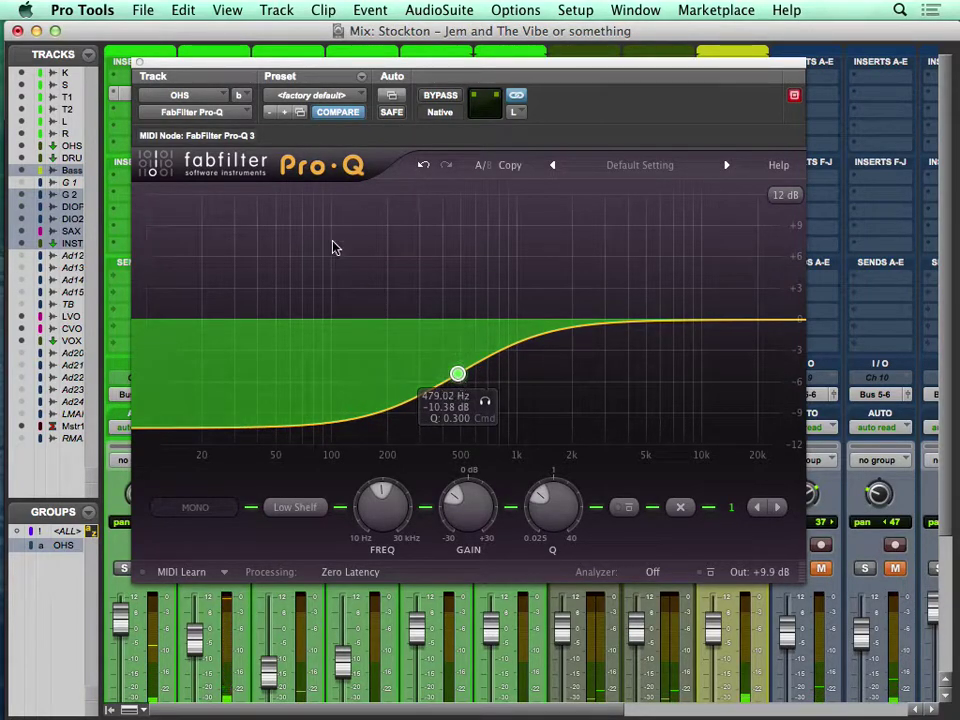
click(308, 510)
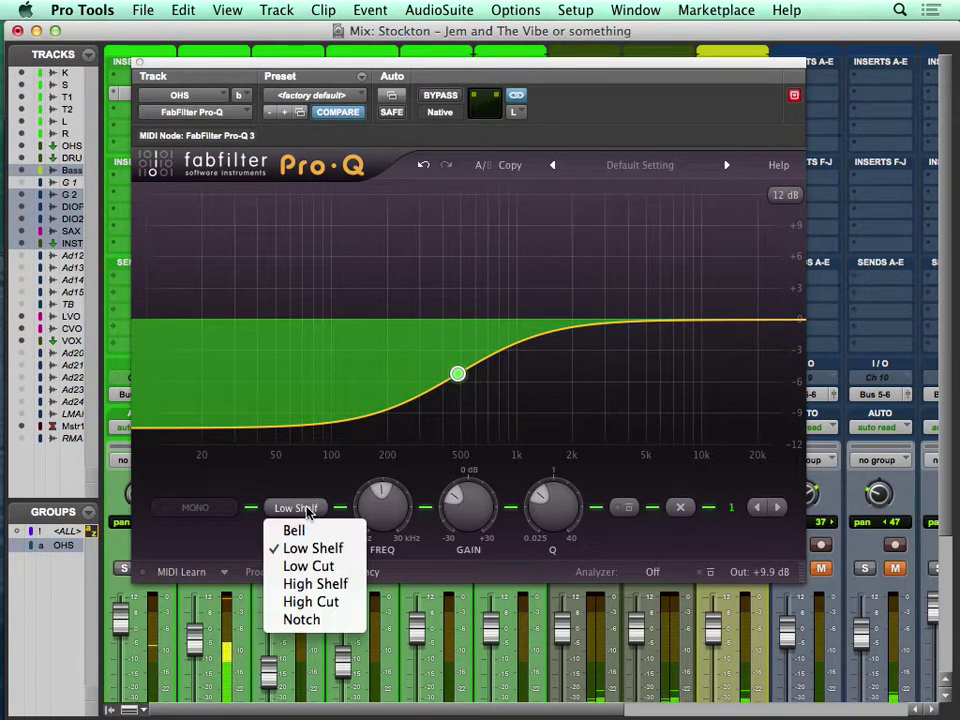
click(318, 566)
drag(457, 427, 387, 430)
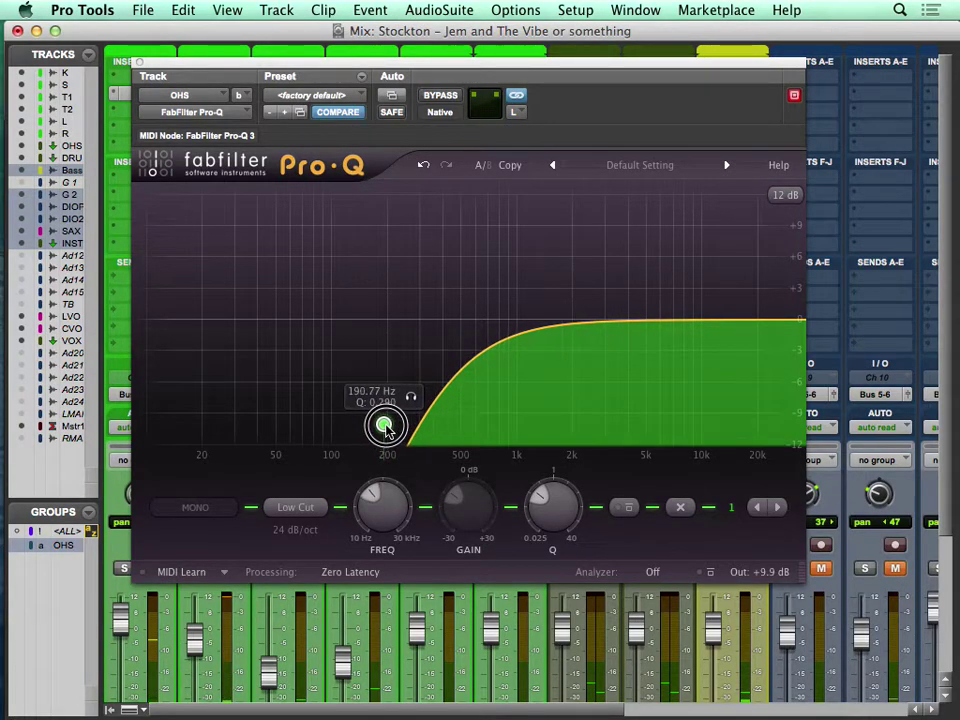
click(138, 63)
Clear the overhead solos and compare the drums with the OHS equalizer bypassed and active
scroll(386, 480, down, 3)
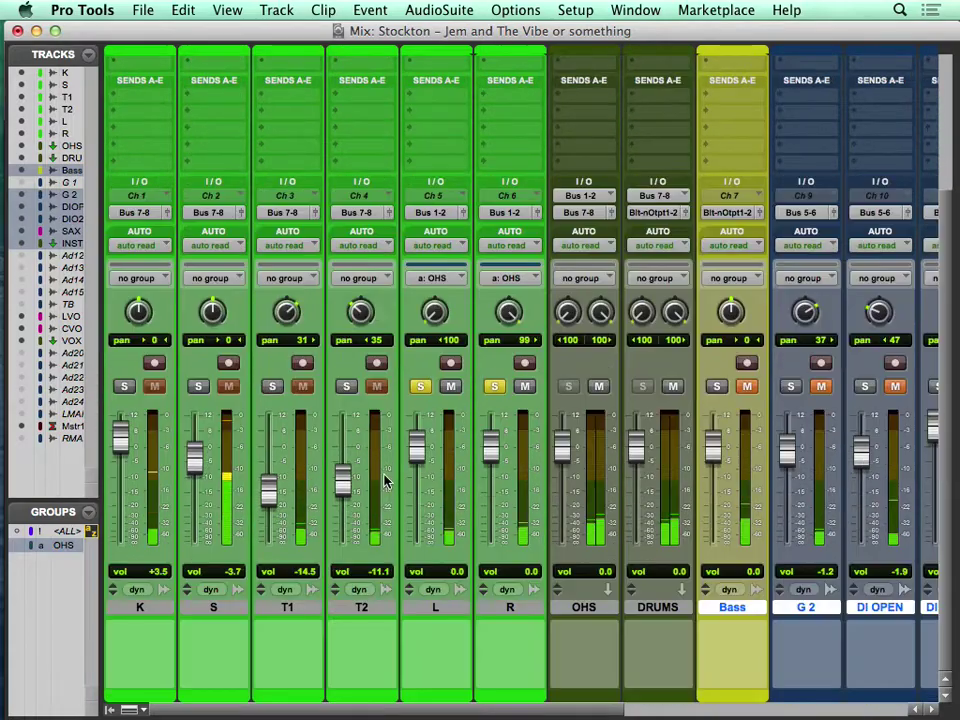
click(418, 386)
click(494, 386)
scroll(514, 197, up, 3)
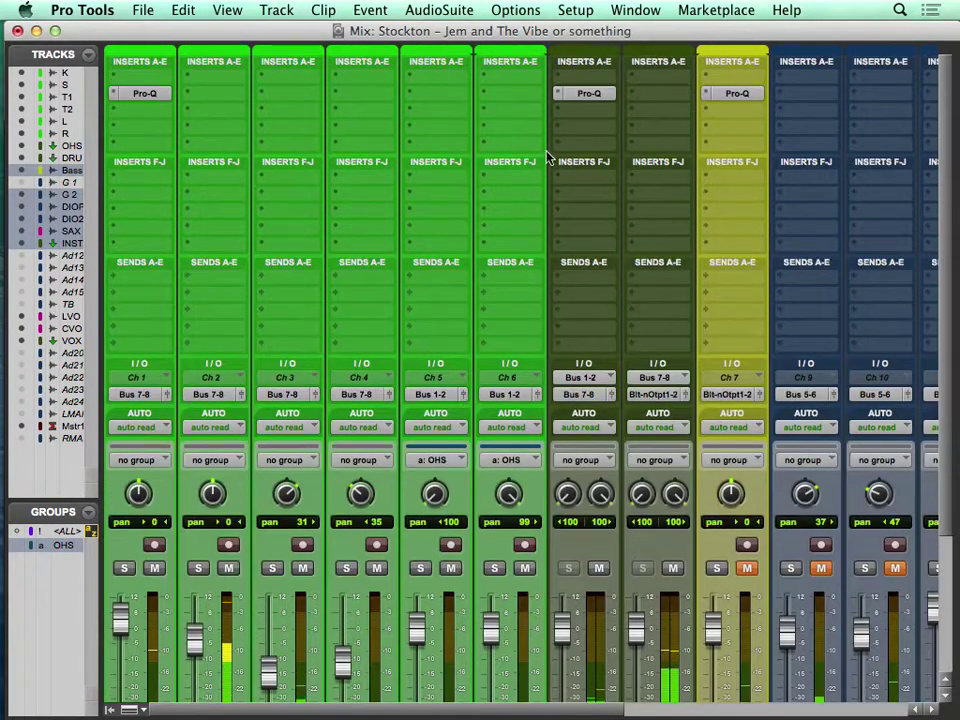
click(589, 94)
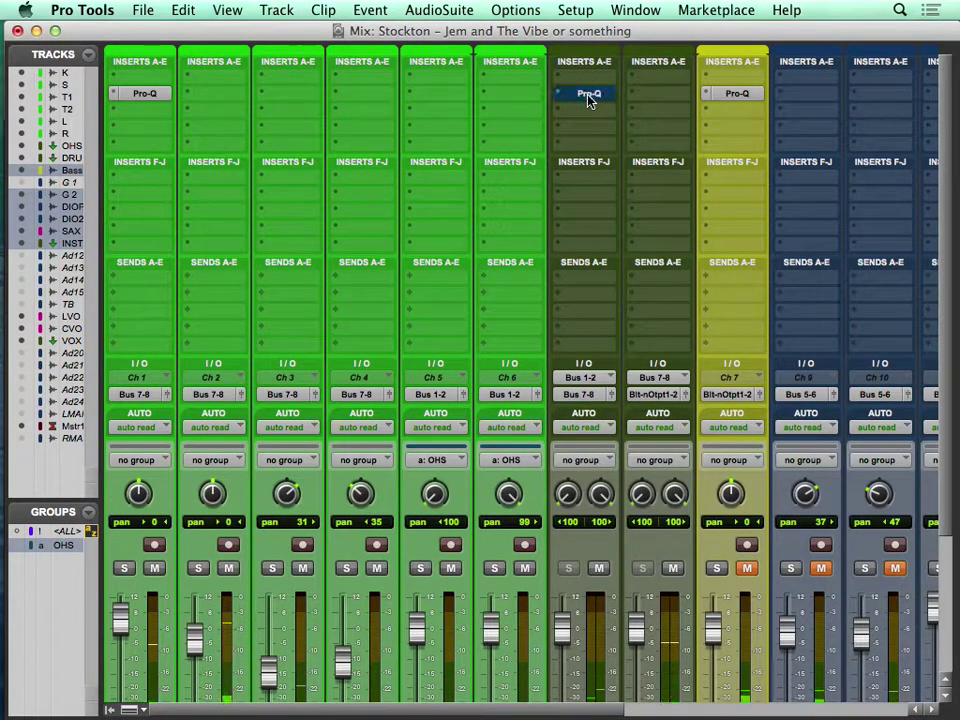
click(589, 94)
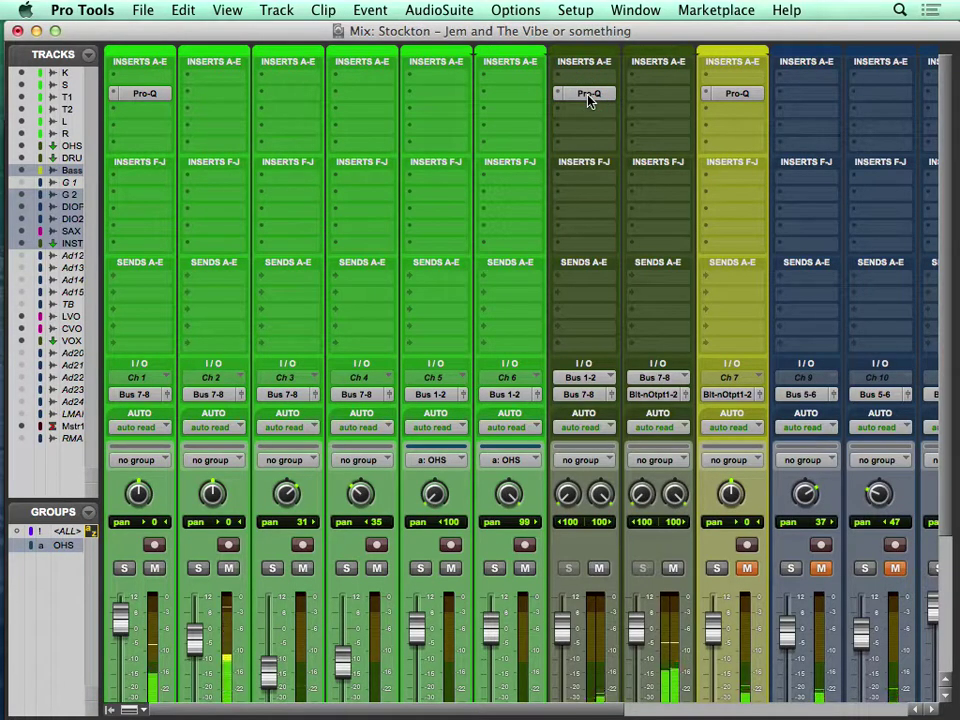
click(589, 94)
click(589, 94)
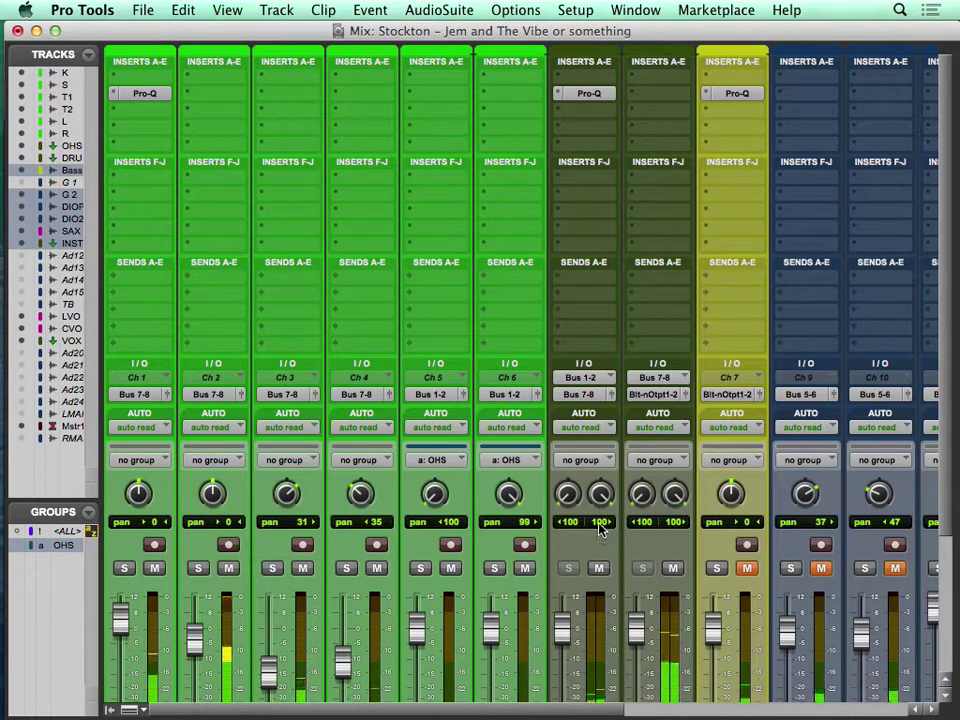
Reopen the OHS equalizer, compare its Low Cut band bypassed and enabled, and close it
click(590, 98)
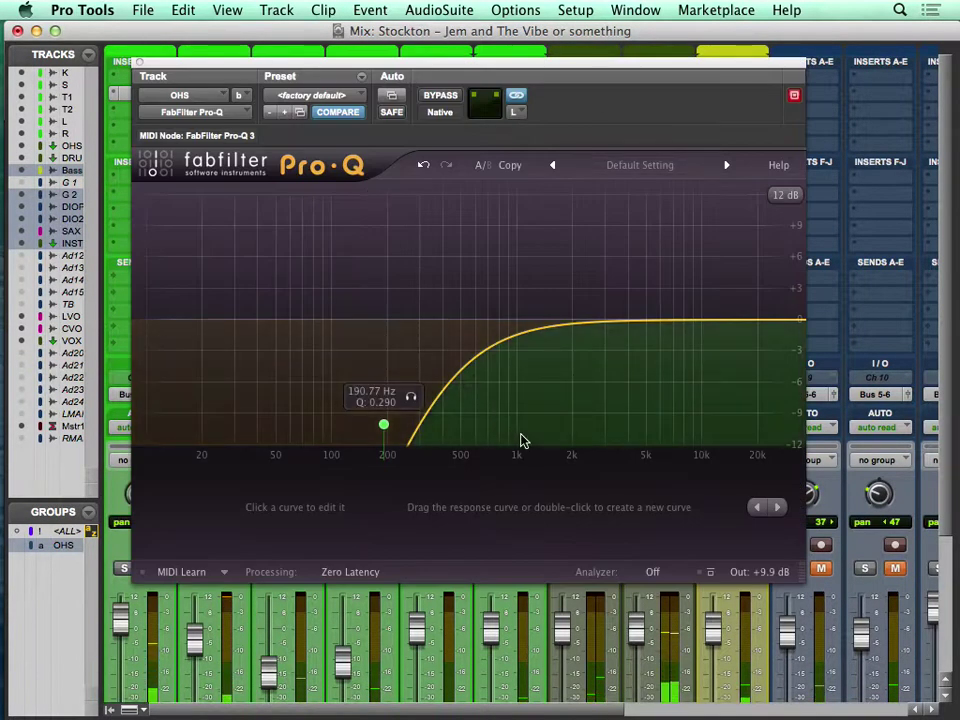
click(386, 427)
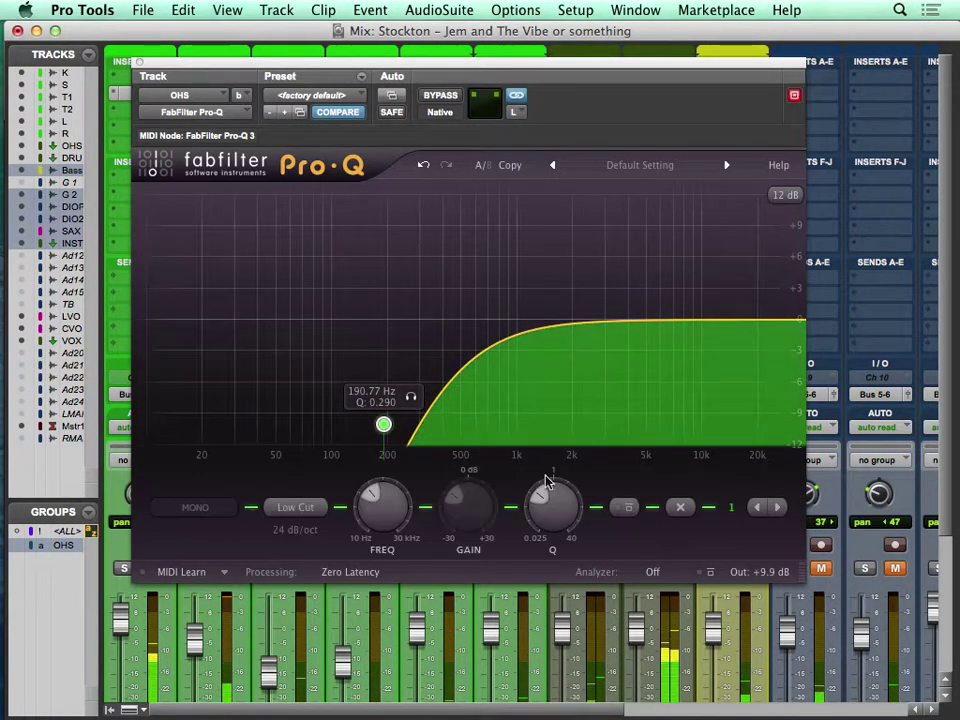
click(625, 508)
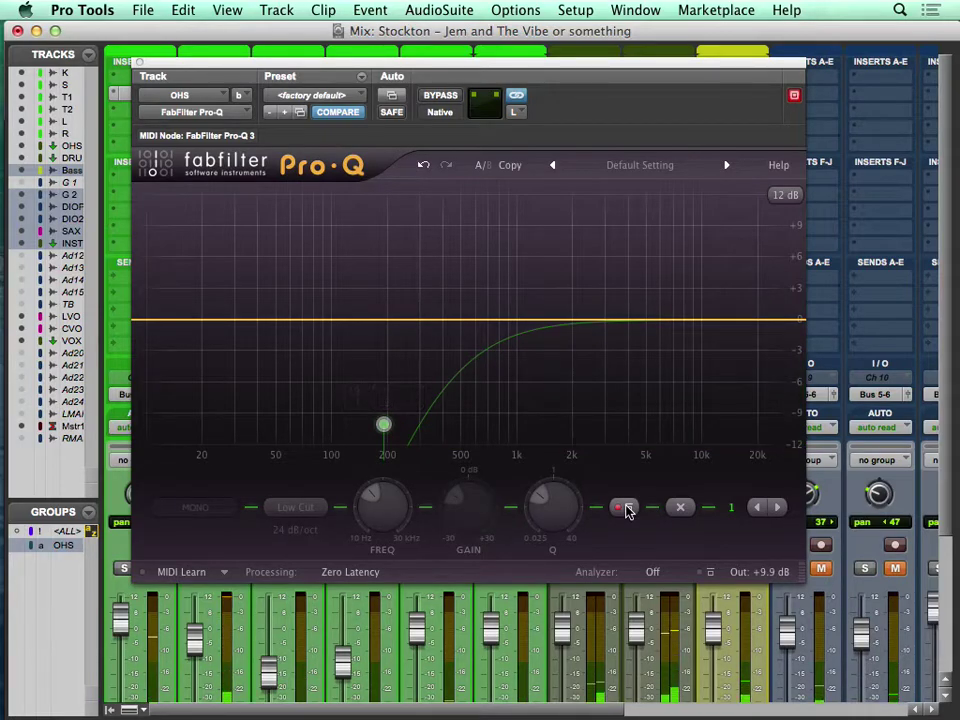
click(628, 510)
click(139, 63)
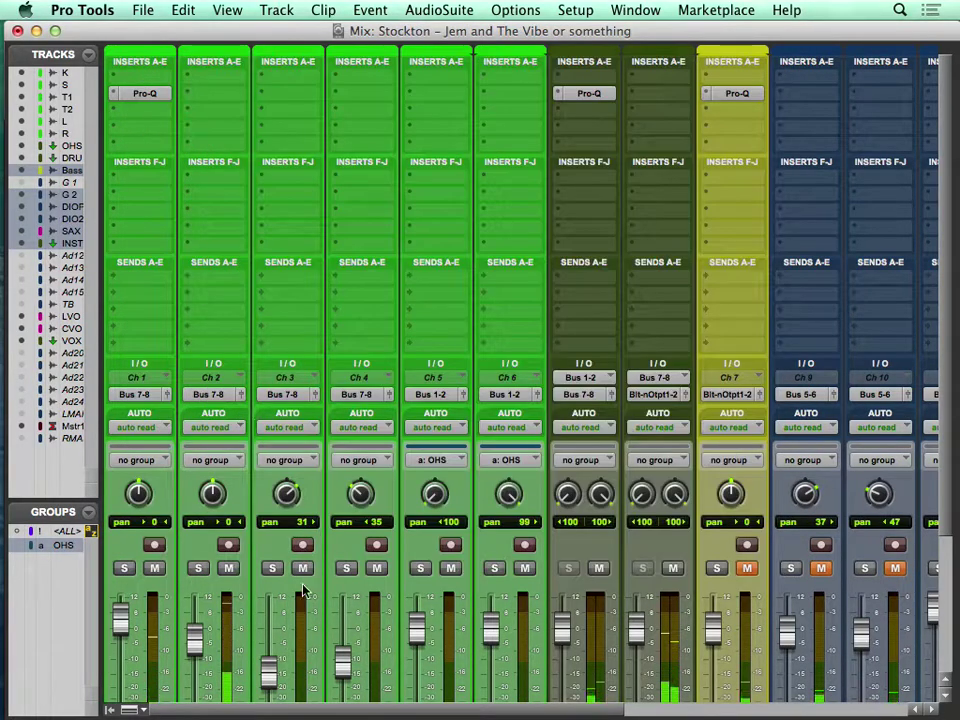
Open the Pro-Q equalizer on the K track and set its spectrum analyzer to Pre+Post
scroll(307, 560, down, 3)
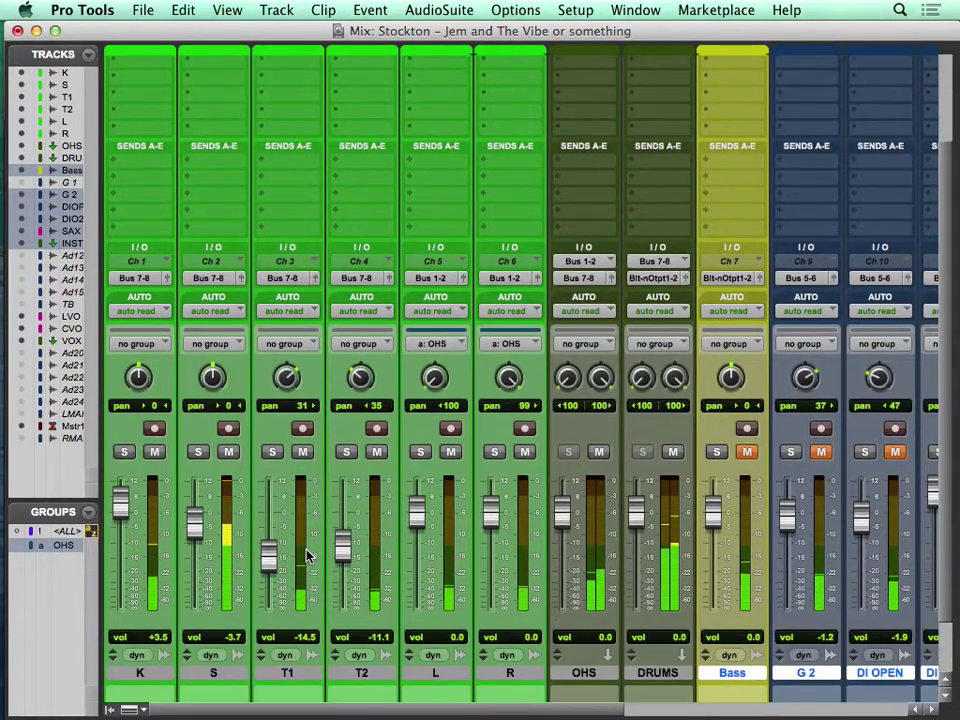
scroll(140, 177, up, 3)
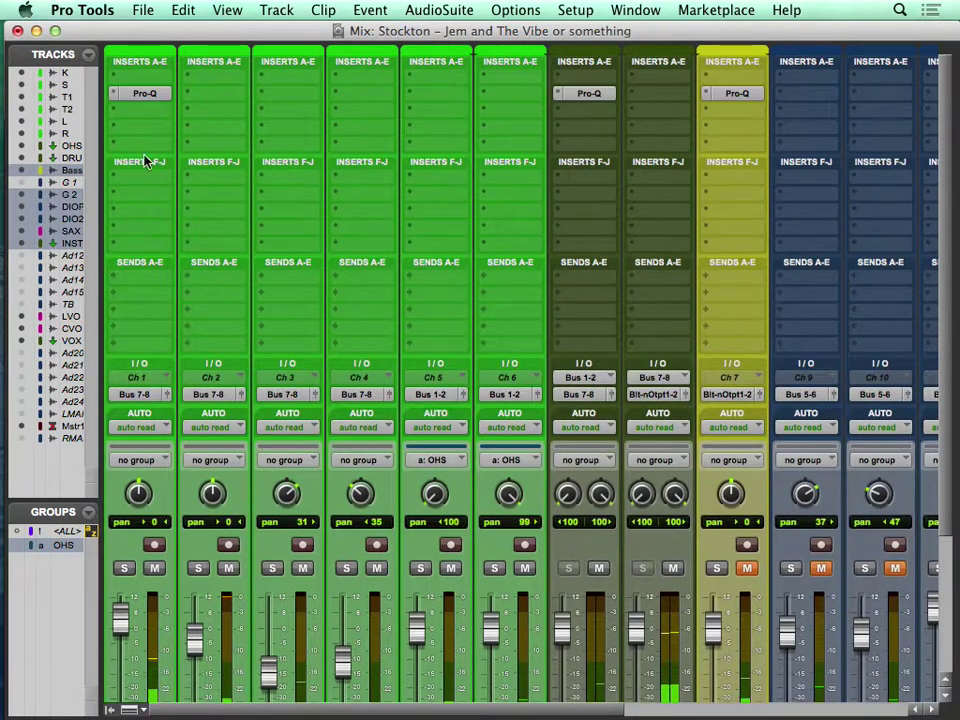
click(144, 95)
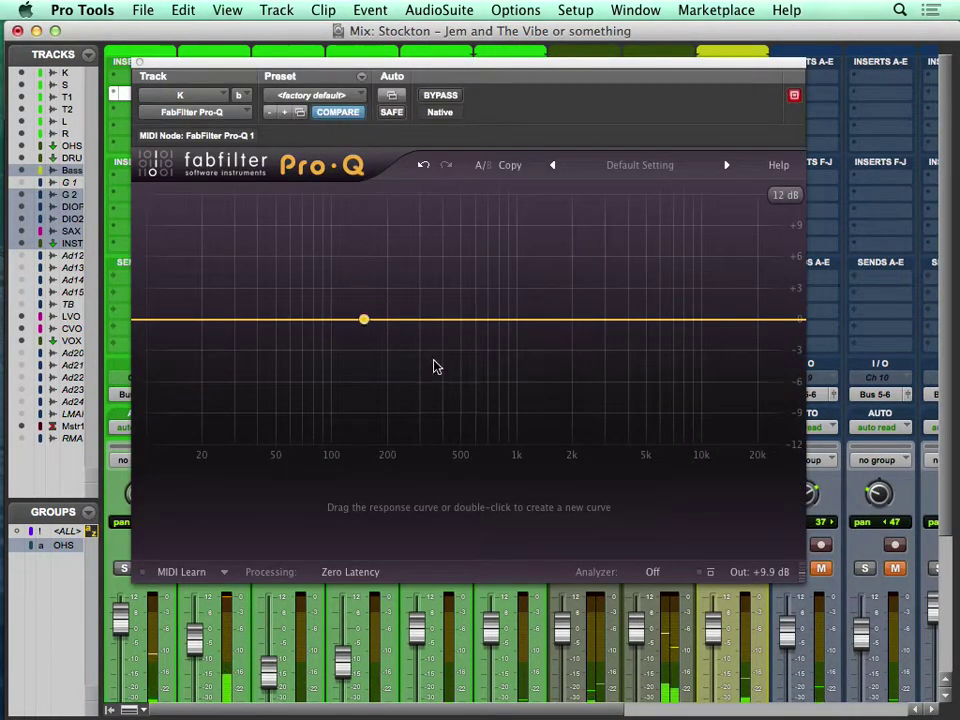
click(652, 572)
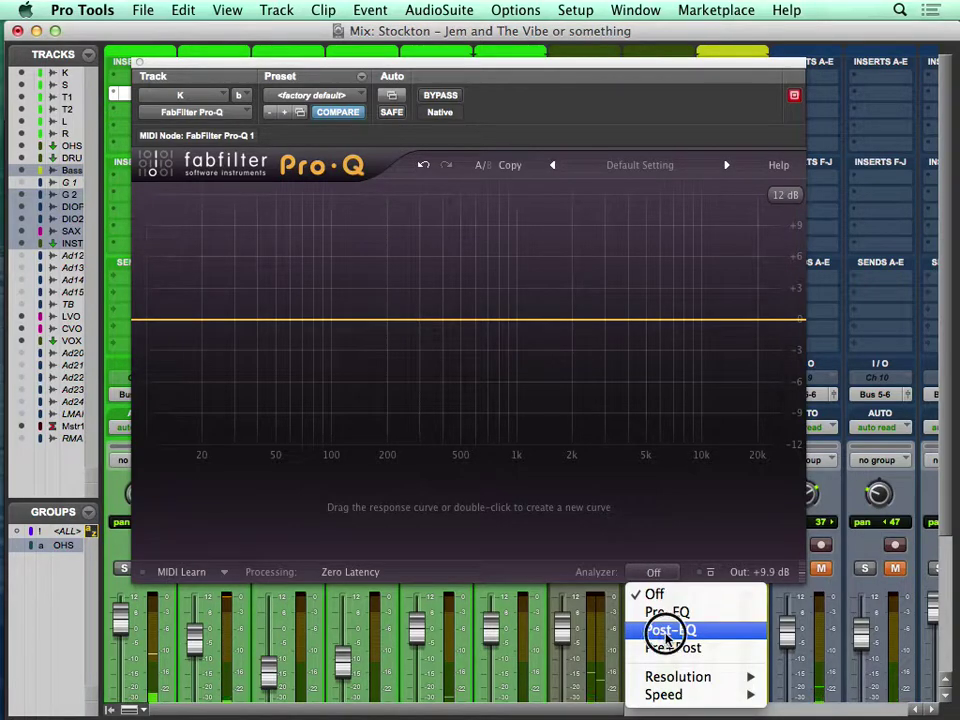
click(667, 632)
click(658, 573)
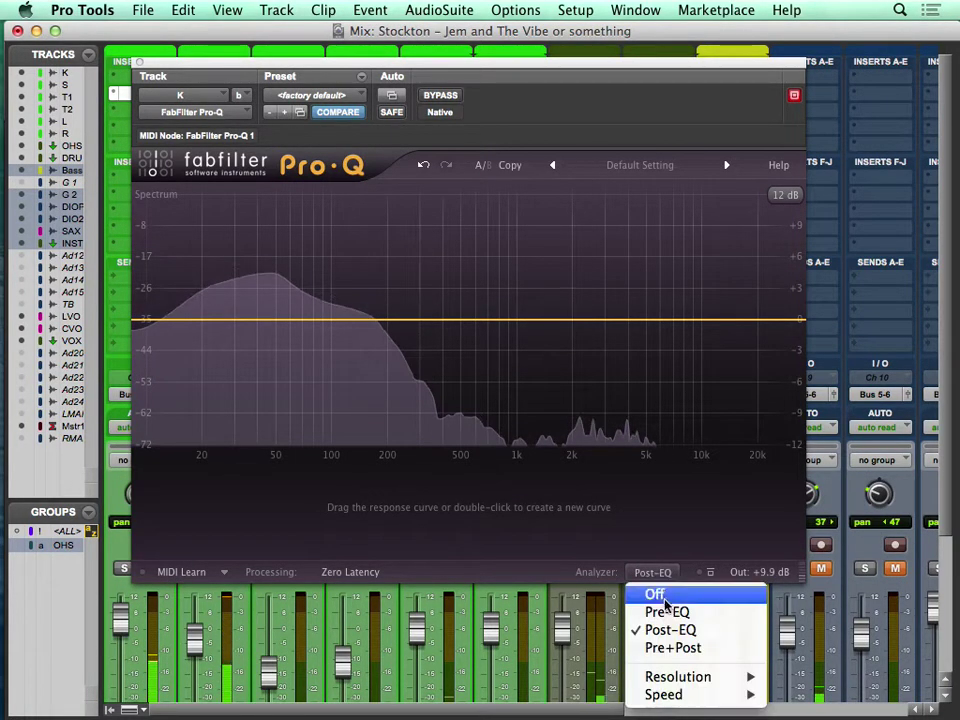
click(668, 647)
Solo the K track and add bell bands cutting about 4.8 dB at 155 Hz and boosting about 6.8 dB at 52 Hz
drag(392, 320, 330, 235)
drag(358, 195, 382, 196)
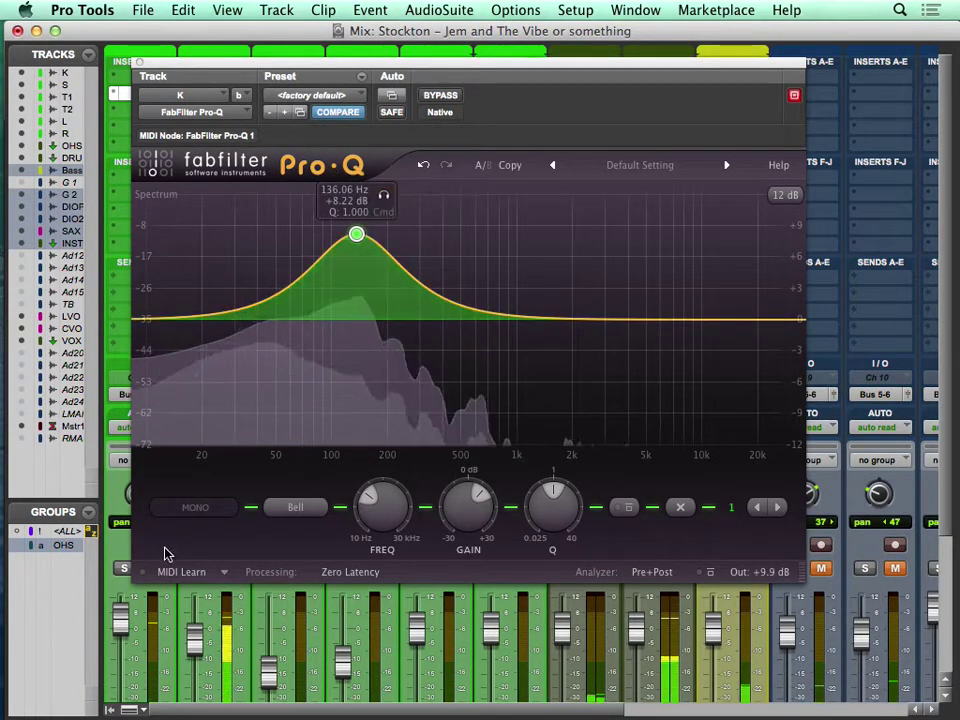
click(123, 568)
drag(357, 235, 348, 360)
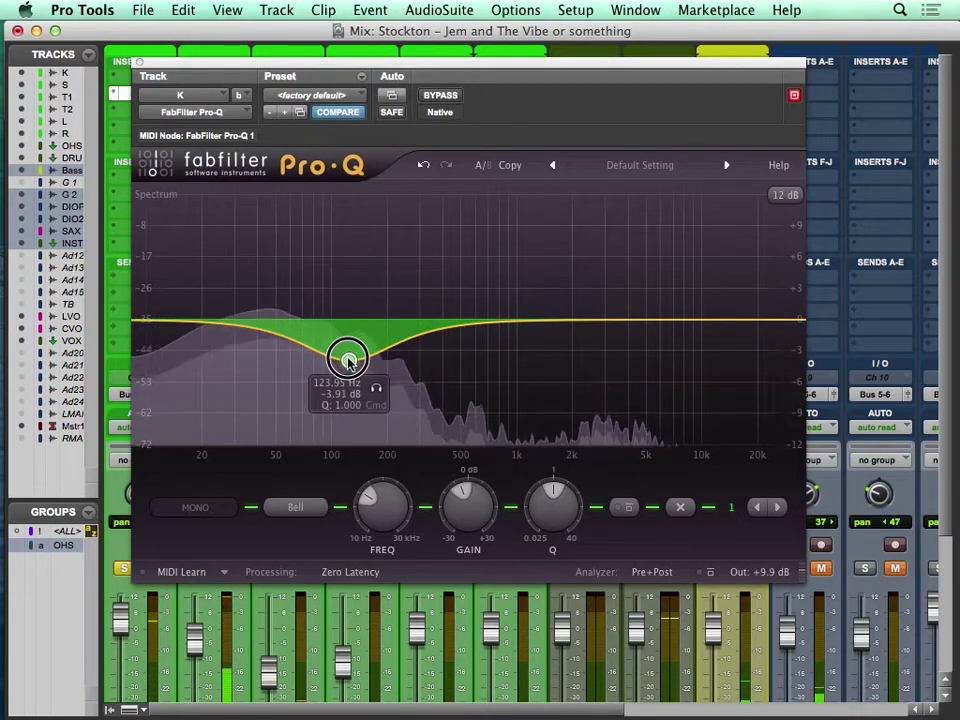
drag(279, 334, 279, 249)
drag(349, 363, 366, 370)
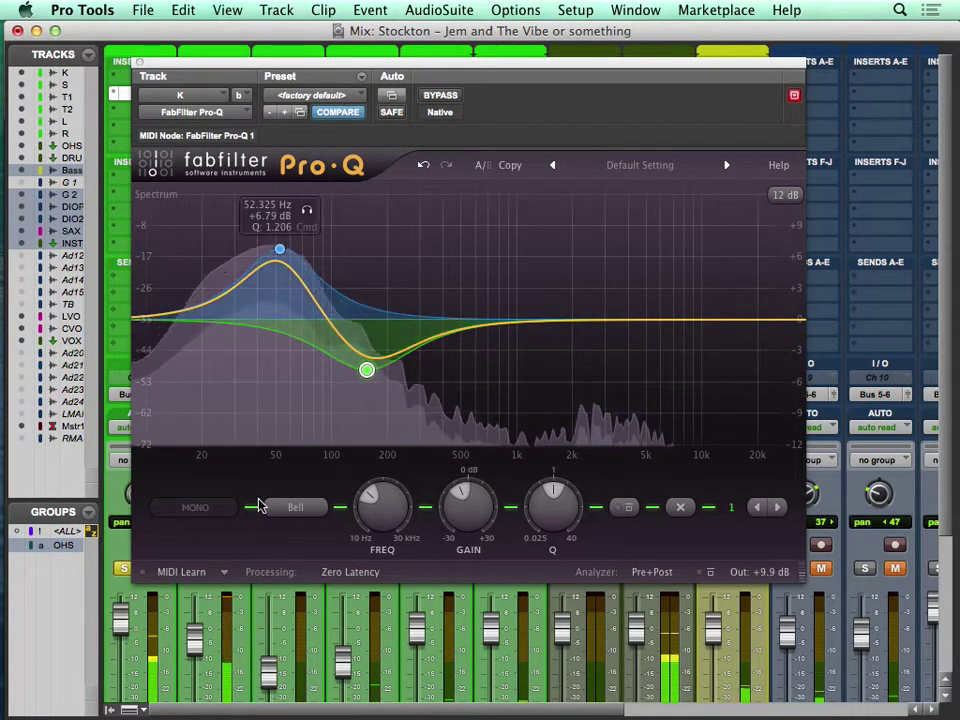
Change the kick's low boost to a Low Shelf of about +7.4 dB at 59 Hz, and compare the equalizer bypassed and active
click(279, 248)
click(298, 508)
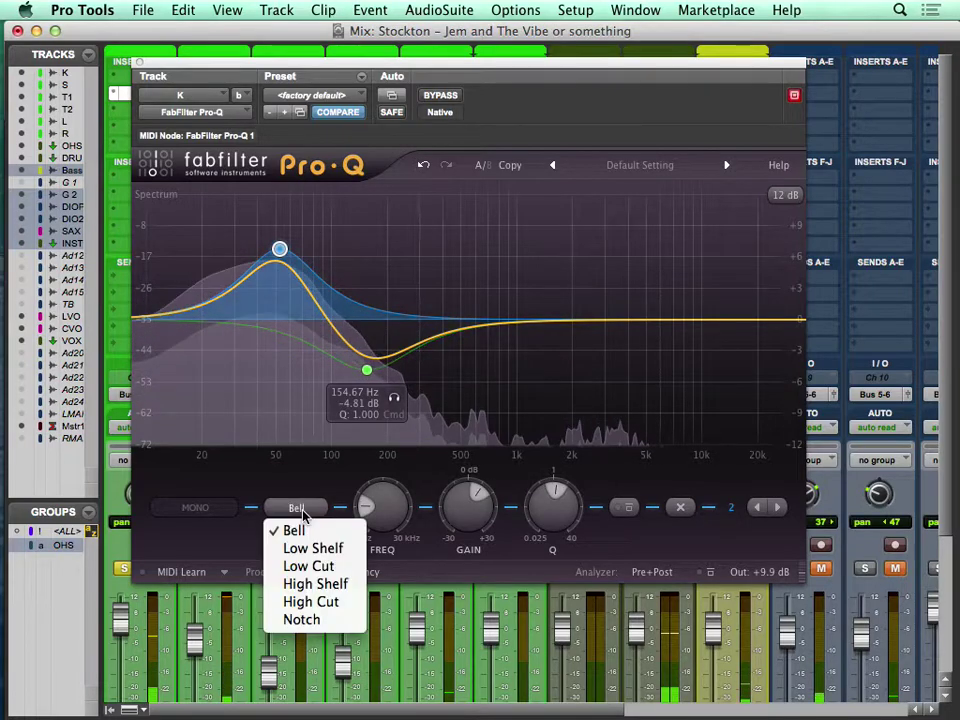
click(311, 548)
drag(279, 249, 289, 281)
click(445, 97)
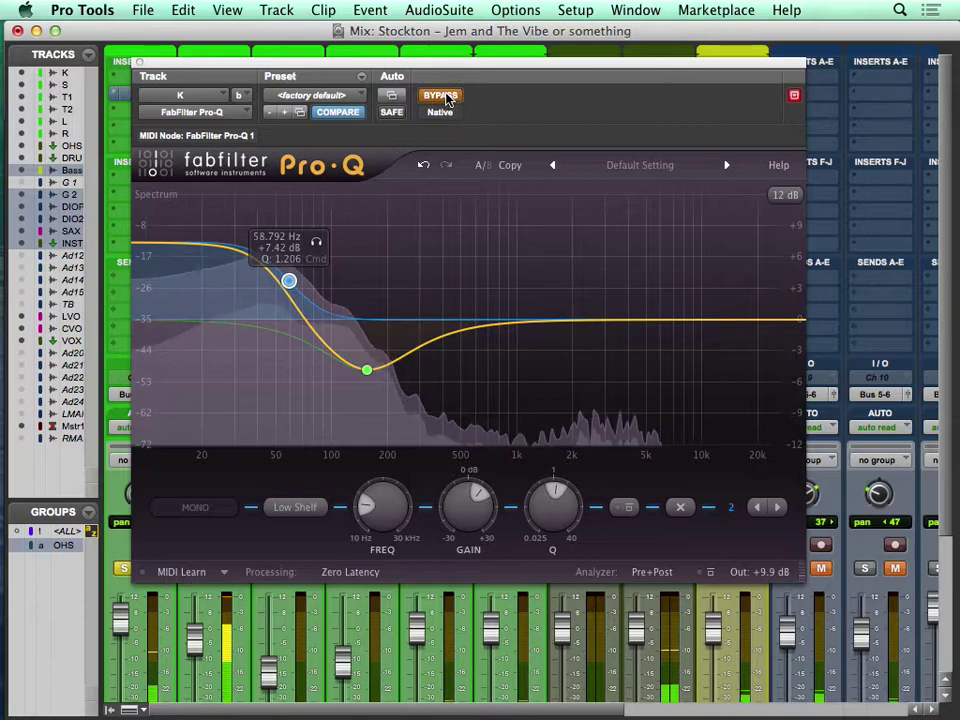
click(445, 96)
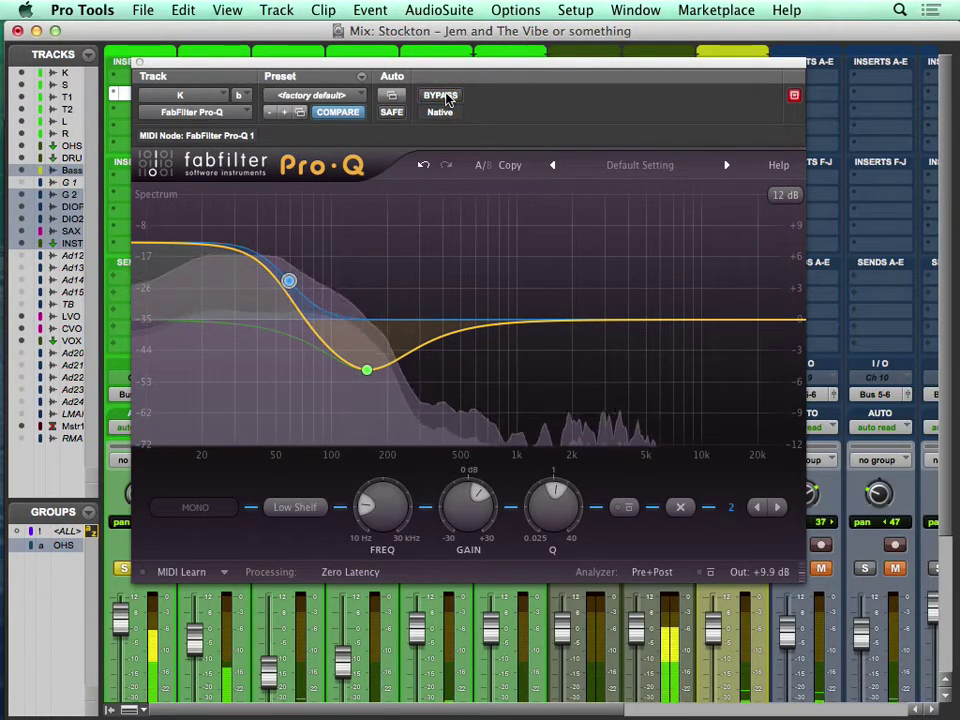
Unsolo the K track and adjust its bell cut to about -5.9 dB at 131 Hz
click(122, 570)
mouse_move(367, 372)
mouse_move(367, 372)
mouse_down()
mouse_move(360, 221)
mouse_move(347, 231)
mouse_move(353, 381)
mouse_up()
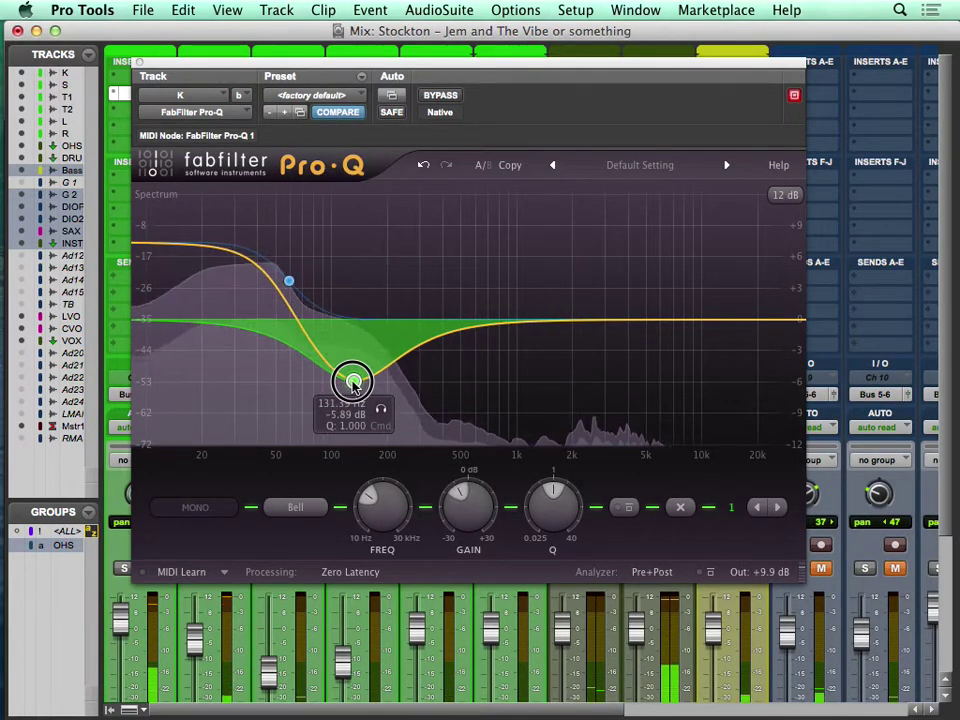
Mute the K, T1 and T2 tracks and close the kick's equalizer
drag(195, 63, 326, 63)
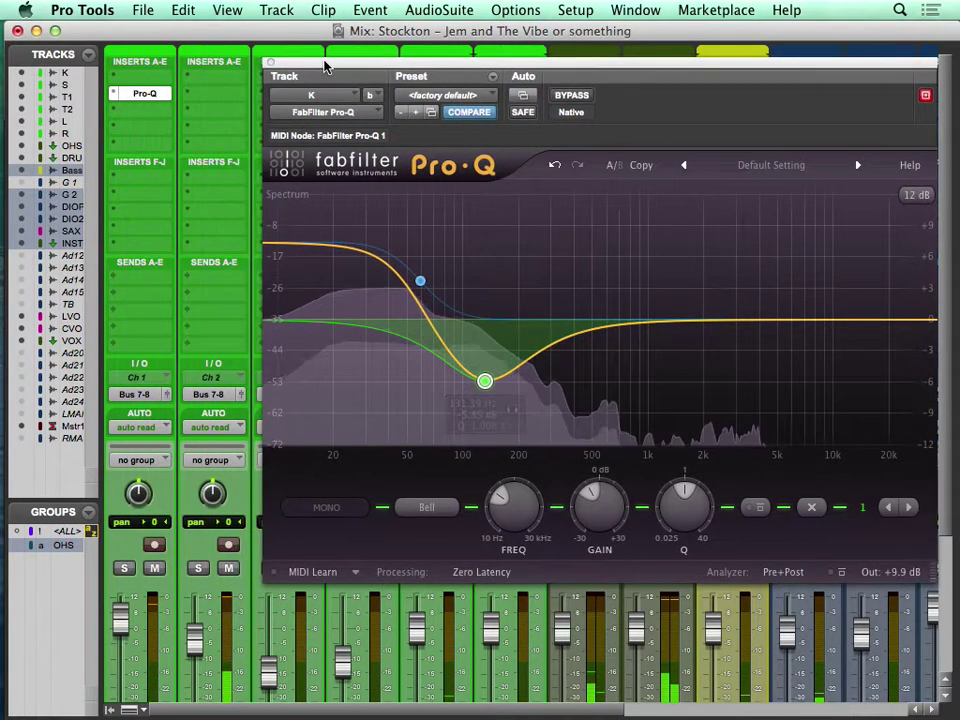
click(155, 568)
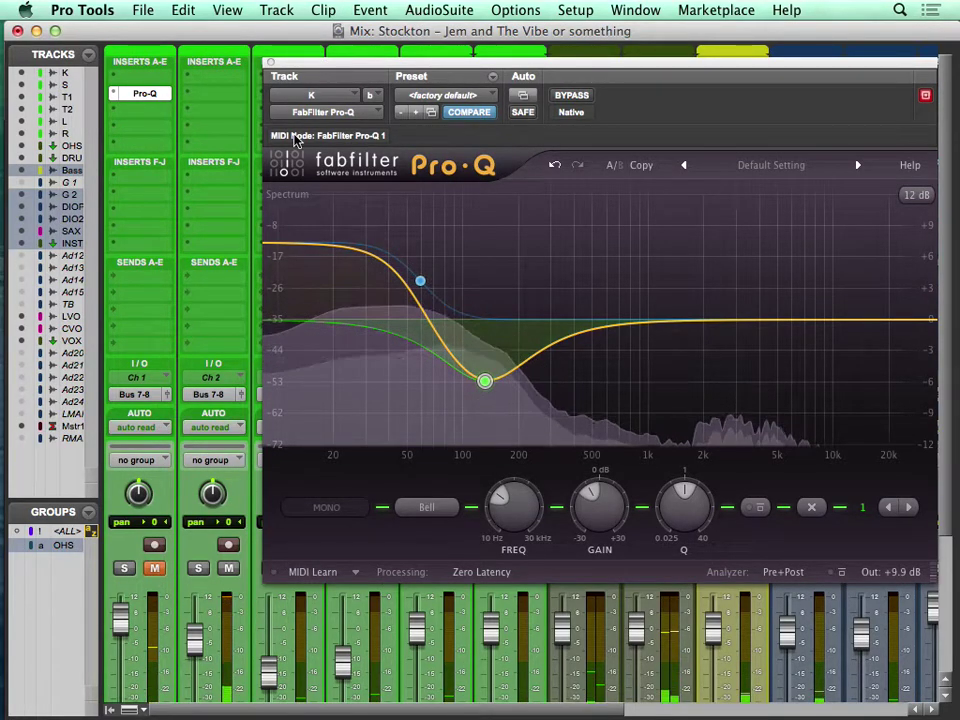
click(271, 64)
click(299, 567)
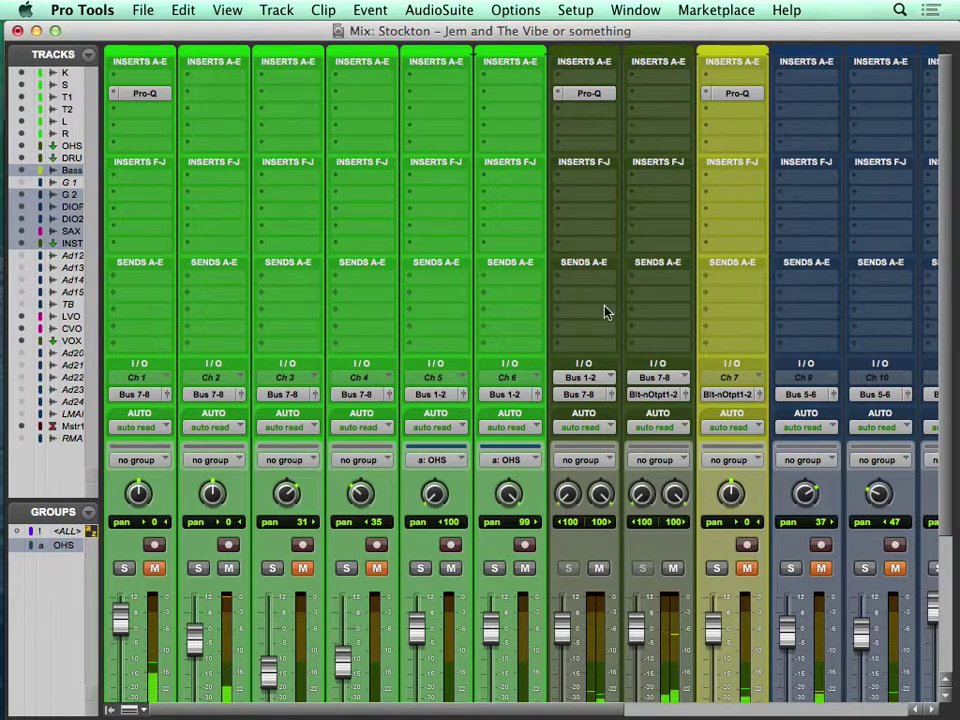
Add a bell cut of about 6.6 dB at 244 Hz to the OHS equalizer and solo the S track
click(589, 93)
drag(589, 377, 531, 388)
click(229, 569)
click(197, 569)
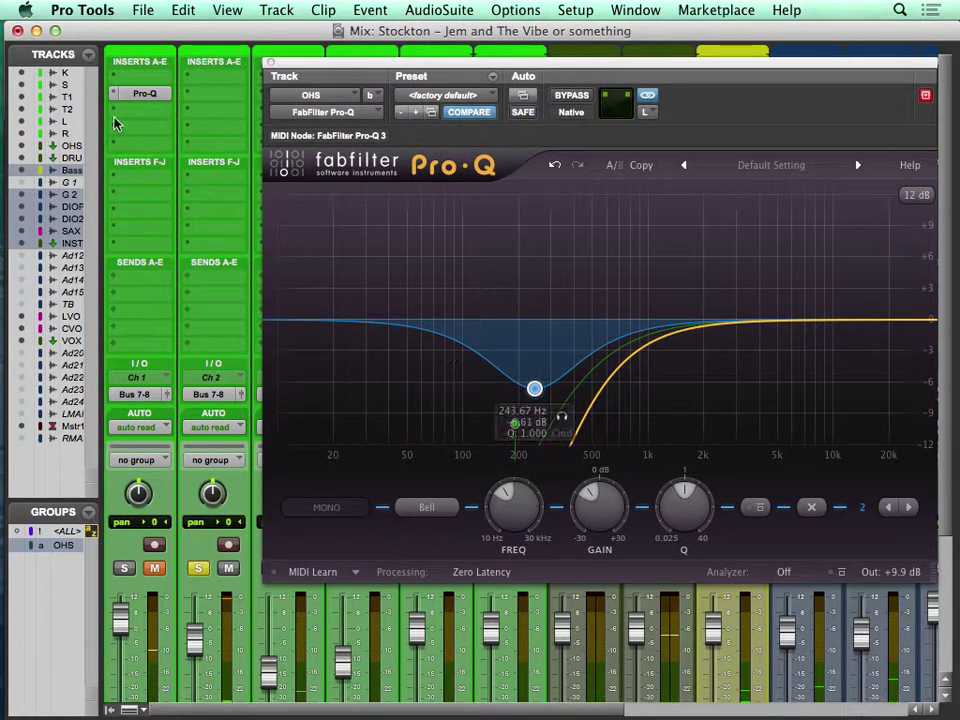
Insert FabFilter Pro-Q on the S track and add a narrow bell cut of about 4.8 dB at 105 Hz
click(193, 95)
mouse_move(232, 124)
mouse_move(344, 124)
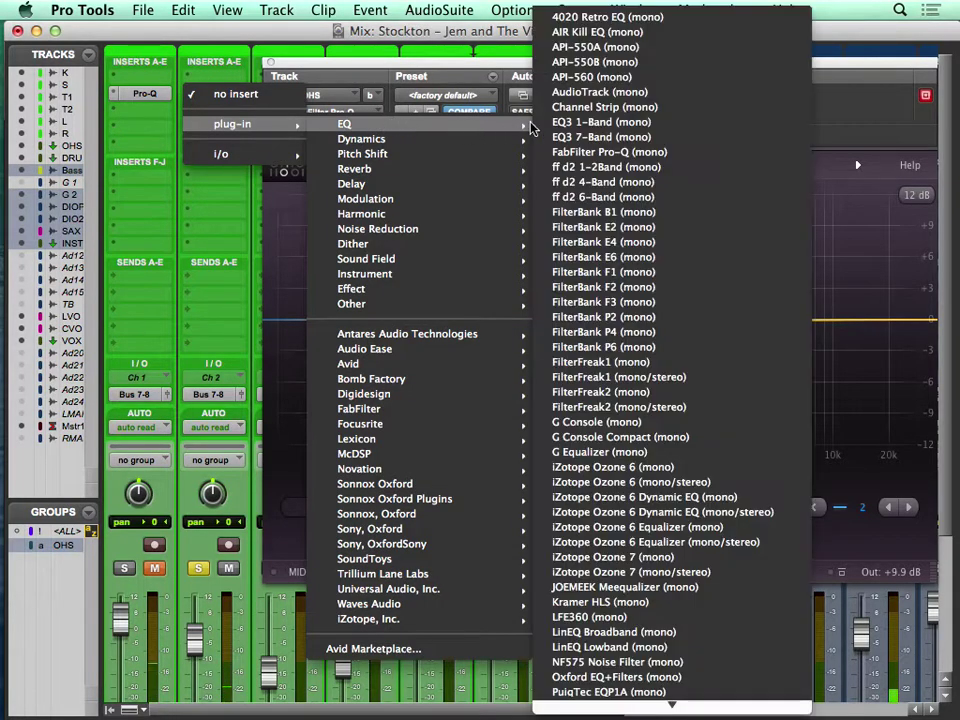
click(583, 151)
drag(493, 321, 476, 258)
scroll(476, 258, up, 6)
drag(493, 208, 466, 224)
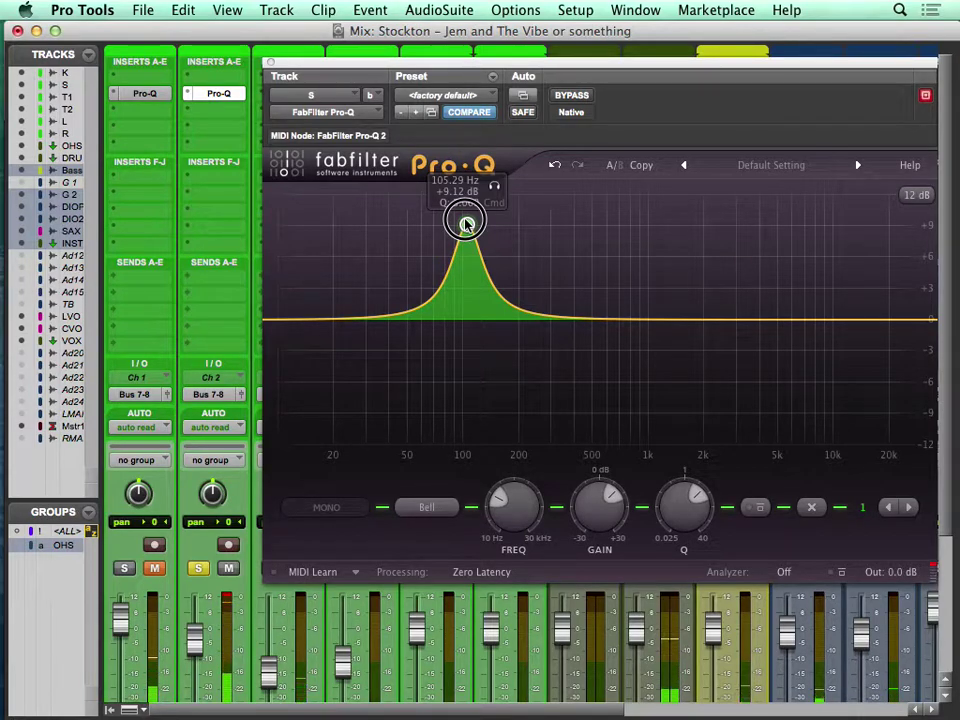
drag(466, 224, 466, 370)
Add a bell boost of about 3.8 dB at 191 Hz to the S equalizer, and compare it bypassed and active
drag(514, 332, 518, 291)
click(544, 238)
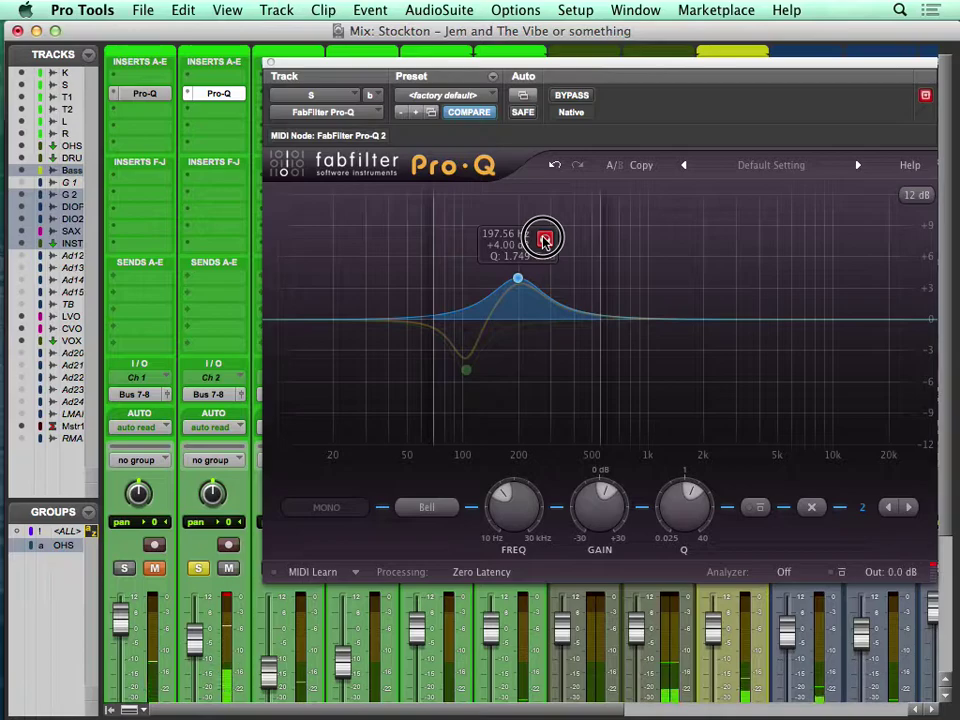
mouse_move(516, 281)
mouse_down()
mouse_move(499, 277)
mouse_move(514, 280)
mouse_up()
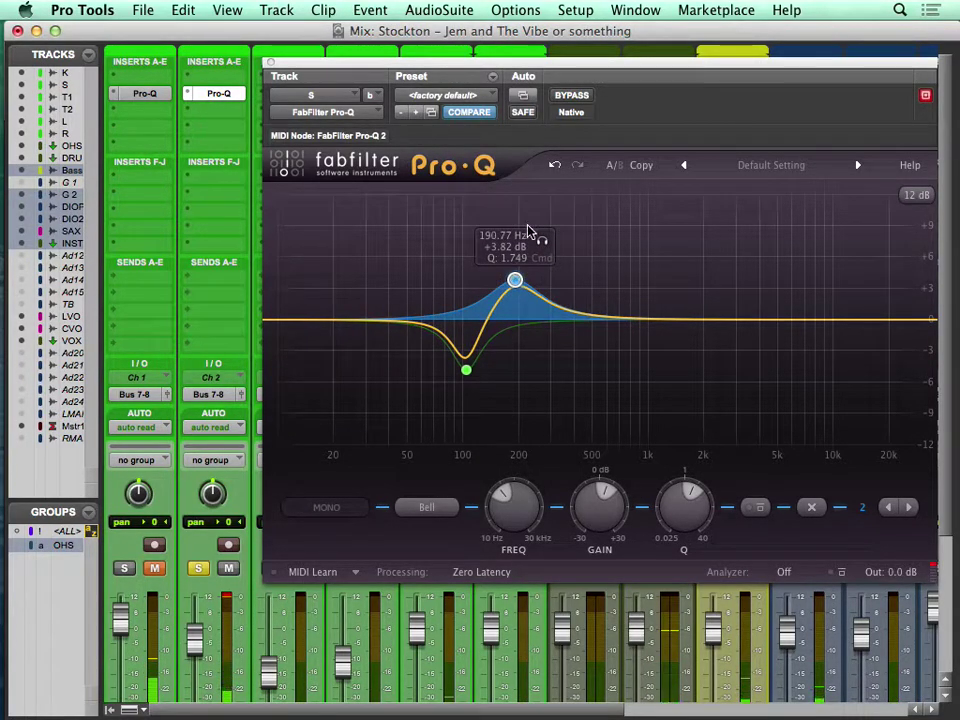
click(575, 96)
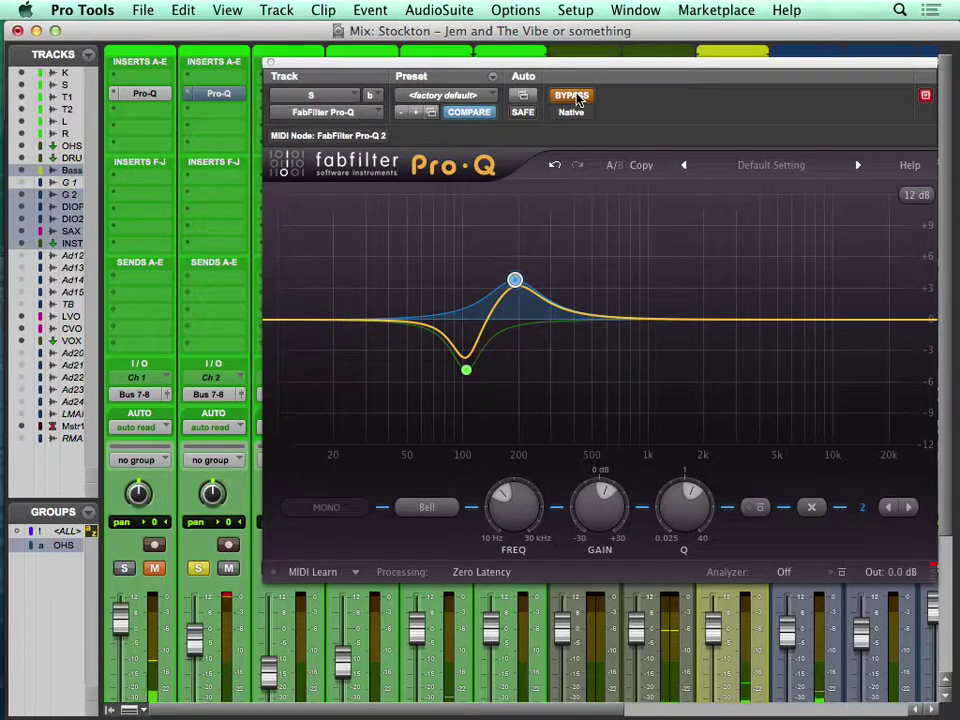
click(575, 96)
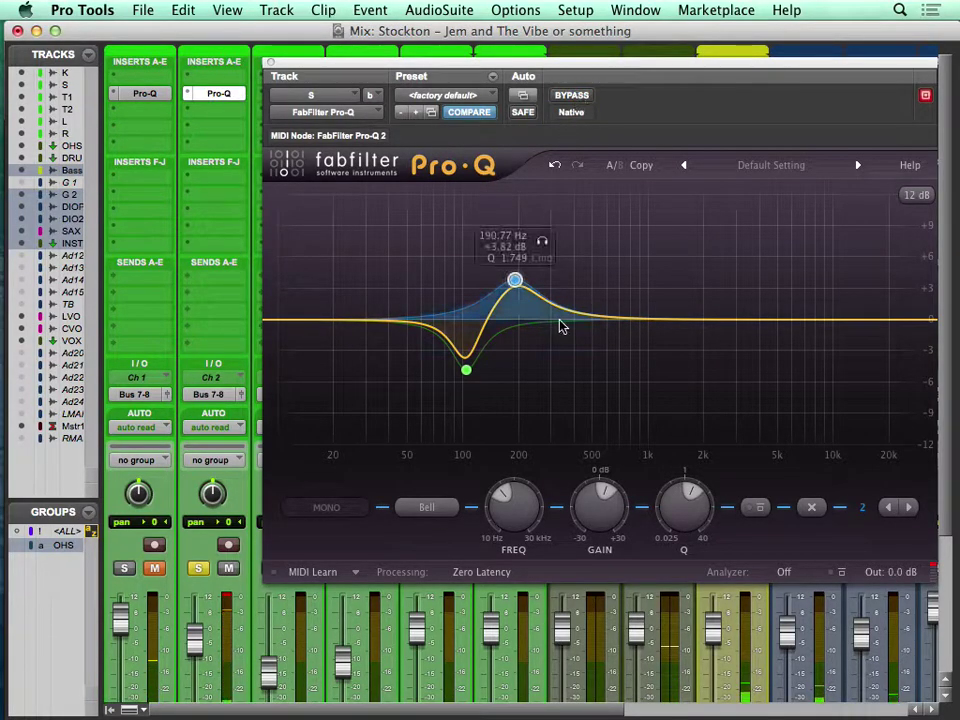
Add a narrow bell cut of about 4.8 dB at 564 Hz, Q about 6.2, and compare the S equalizer bypassed and active
drag(621, 319, 607, 364)
click(632, 224)
scroll(608, 343, up, 10)
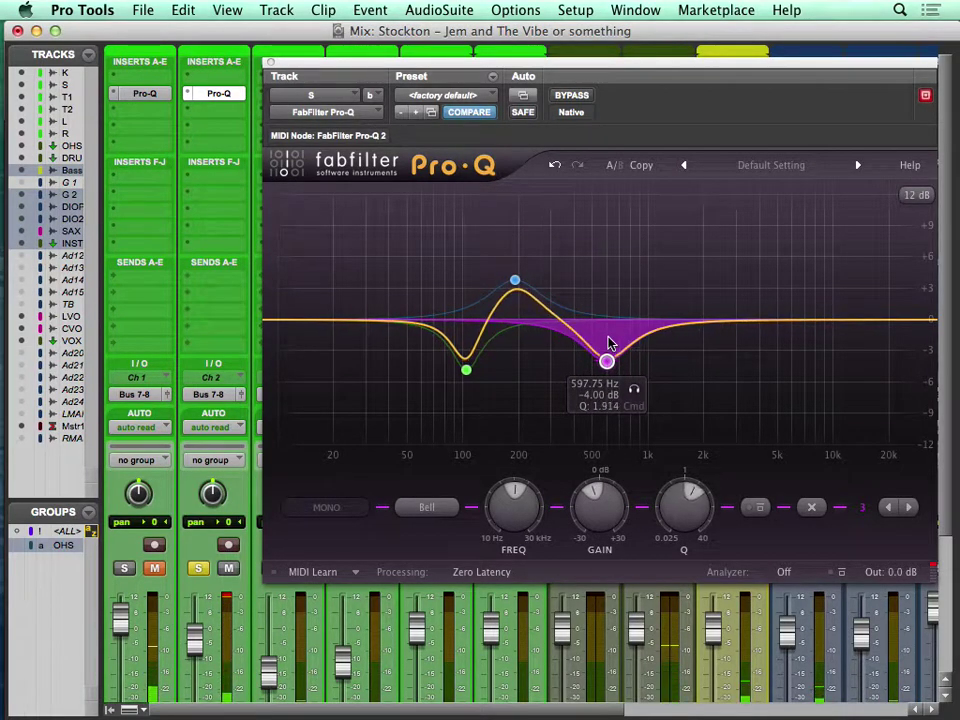
mouse_move(607, 363)
mouse_down()
mouse_move(617, 234)
mouse_move(600, 248)
mouse_move(602, 371)
mouse_up()
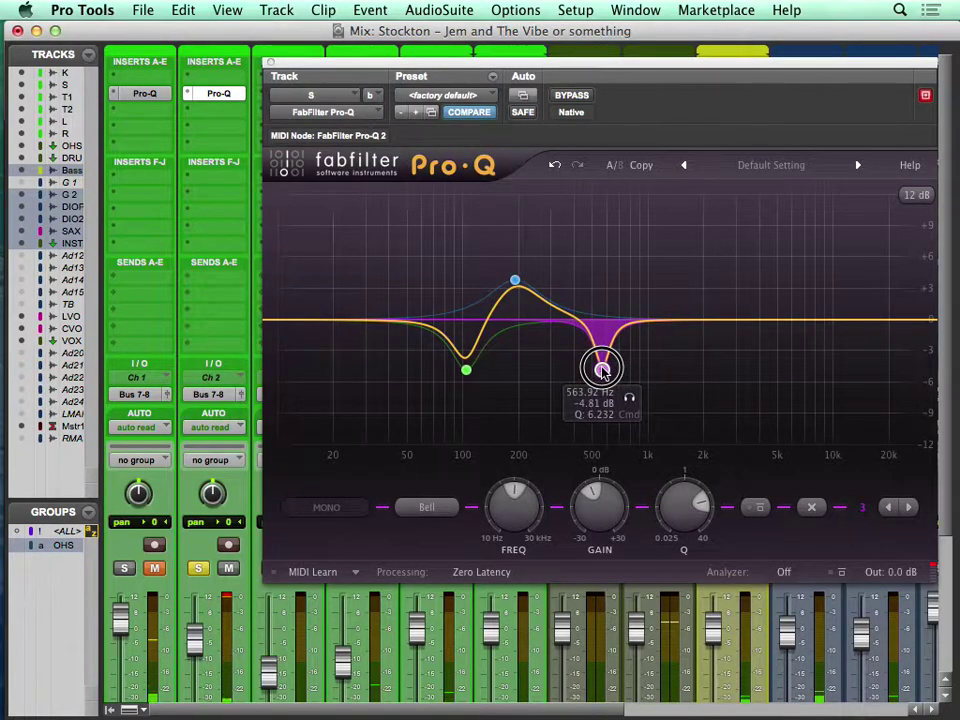
super+click(220, 93)
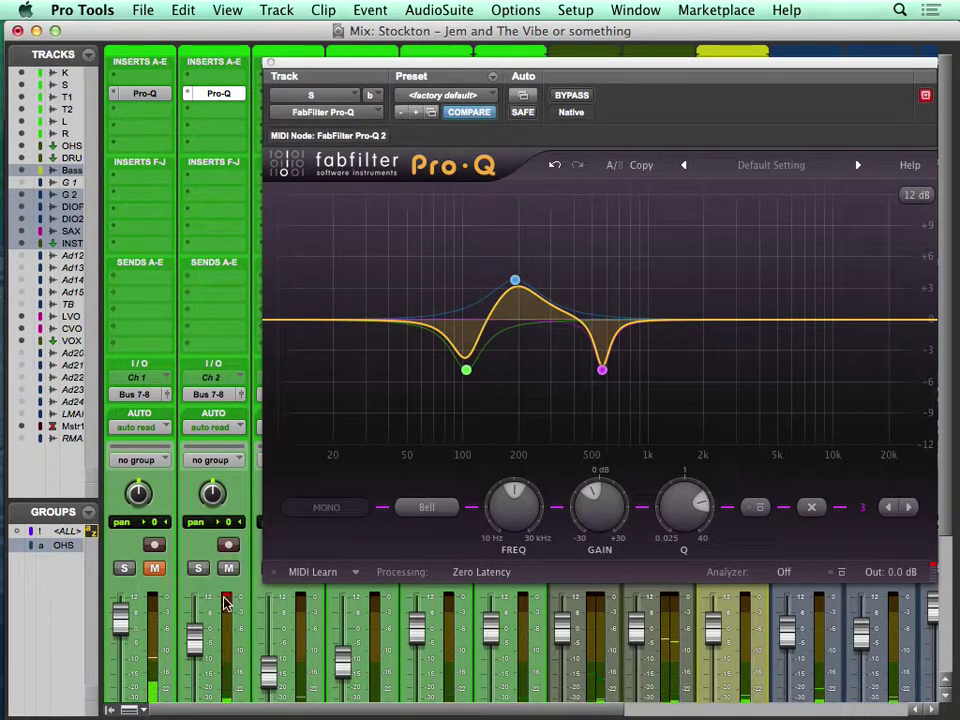
Add a high bell boost of about 3.7 dB near 8 kHz to the S equalizer, auditioning it soloed and unsoloed
drag(731, 321, 810, 260)
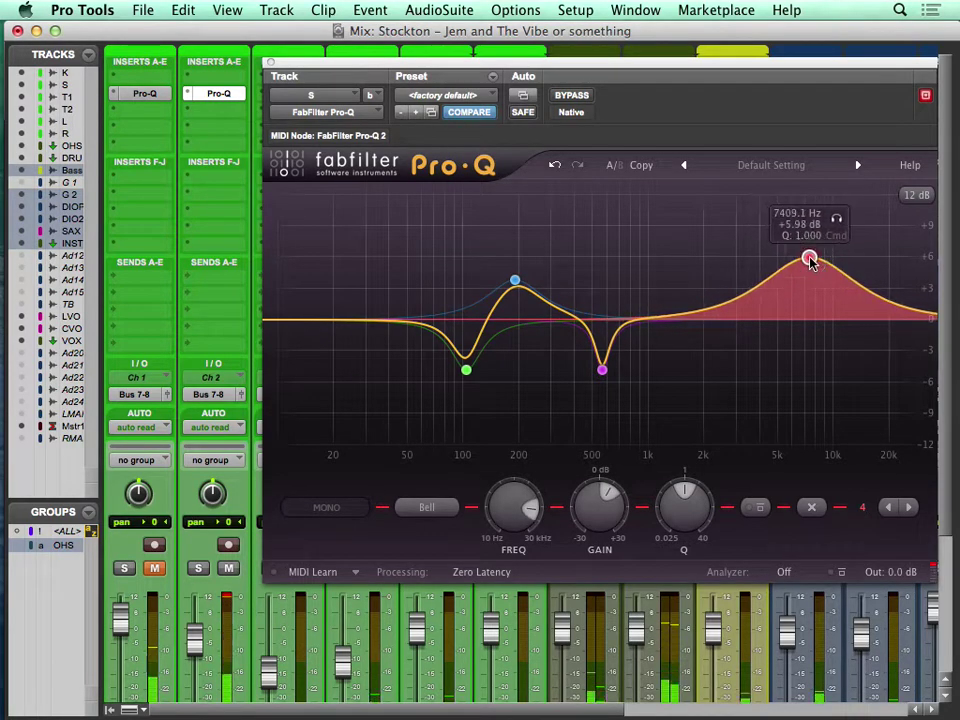
click(198, 568)
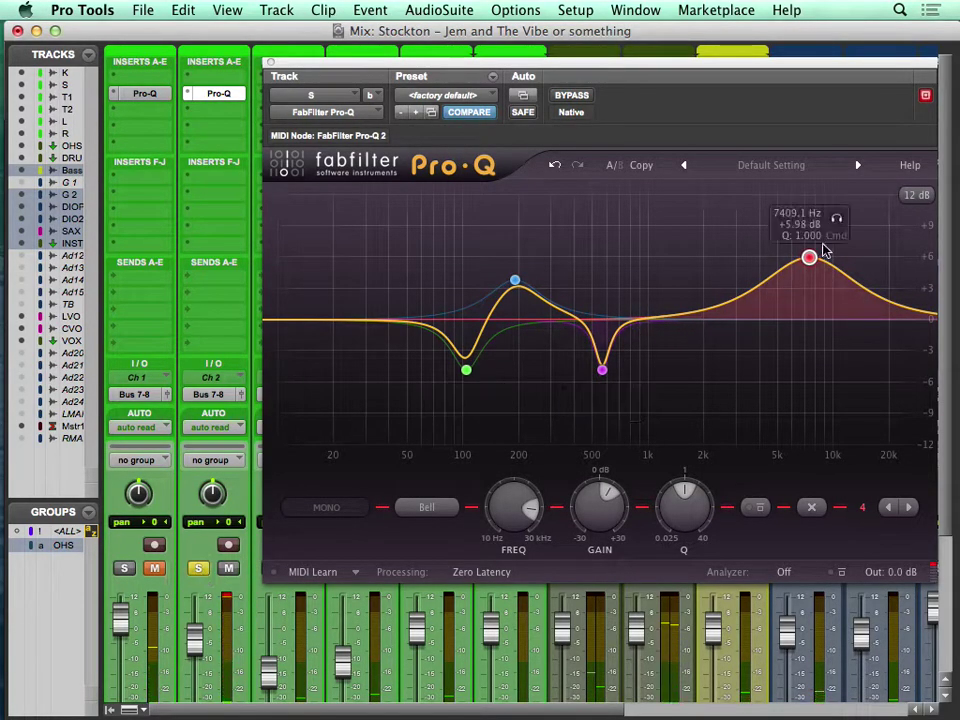
drag(840, 216, 787, 270)
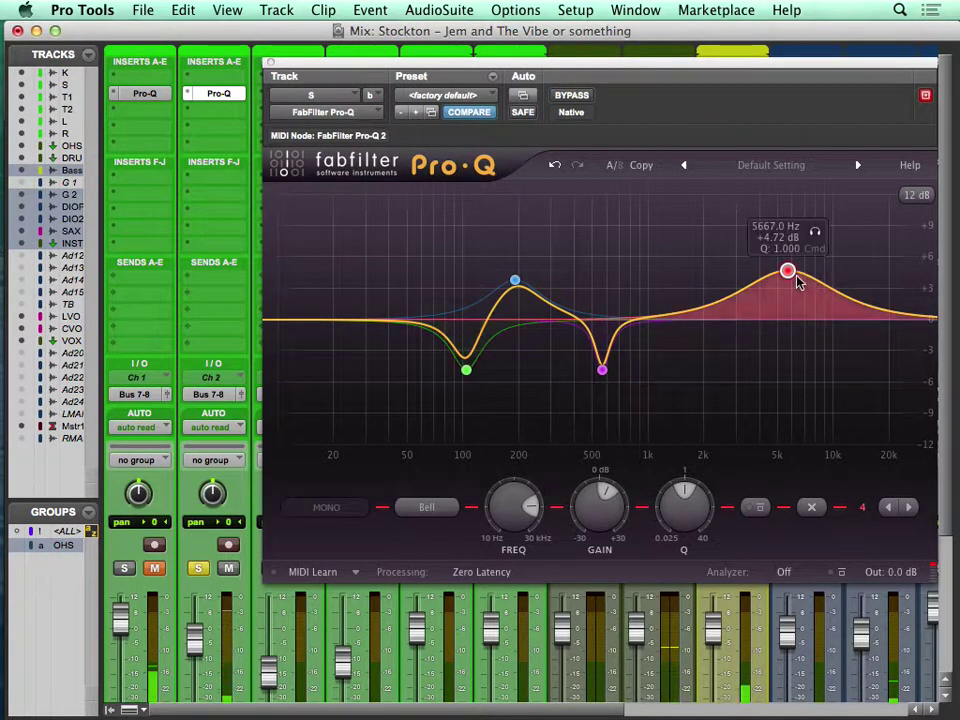
drag(786, 271, 816, 281)
click(200, 569)
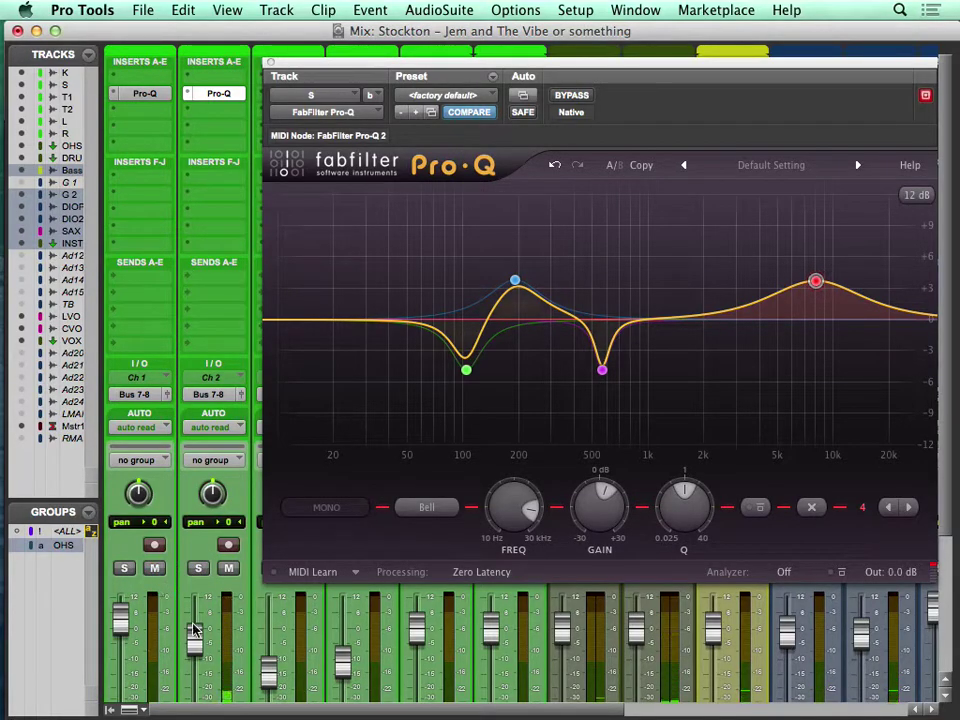
Add a bell cut of about 4 dB near 190 Hz to the K equalizer and close it
click(155, 100)
drag(546, 345, 521, 389)
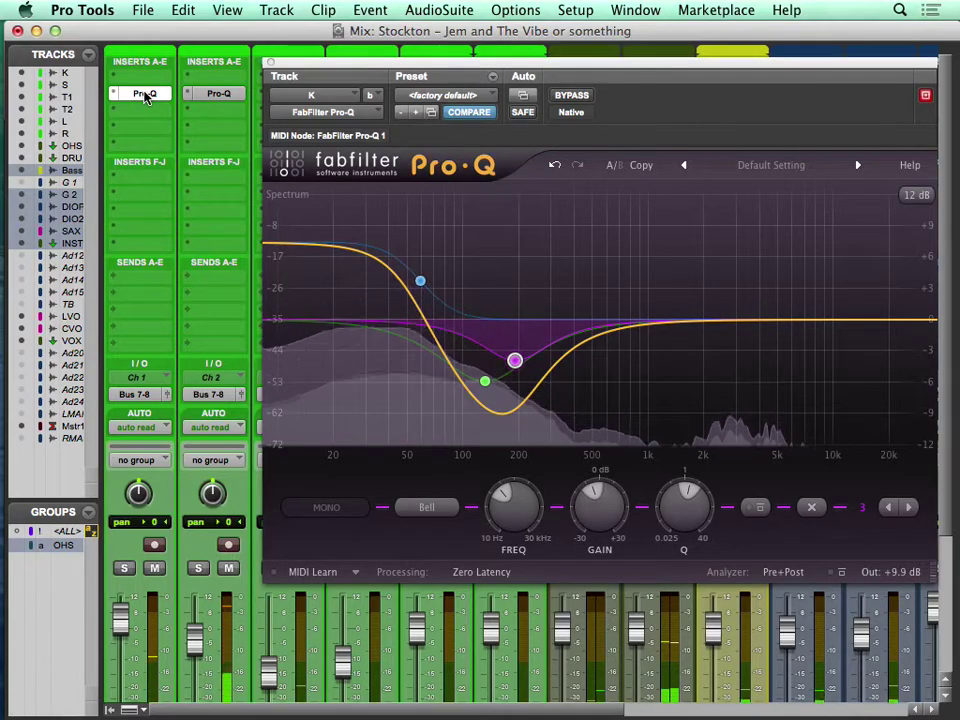
click(271, 63)
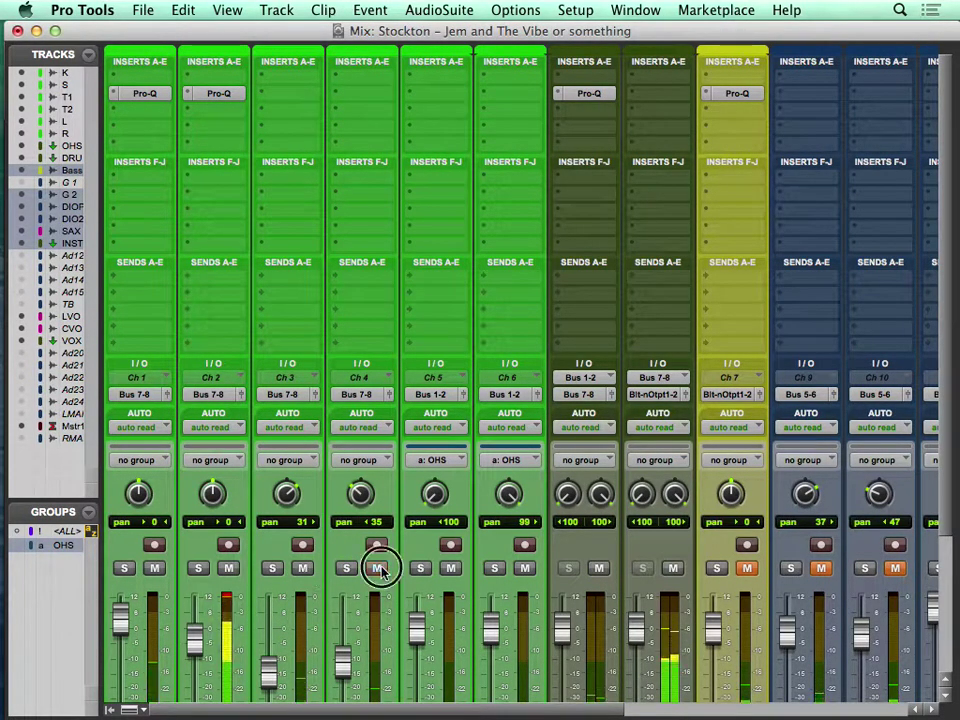
Select about ten seconds from 2:04 on T1 and T2 in the Edit window, play it and solo both tom tracks
key(super+equal)
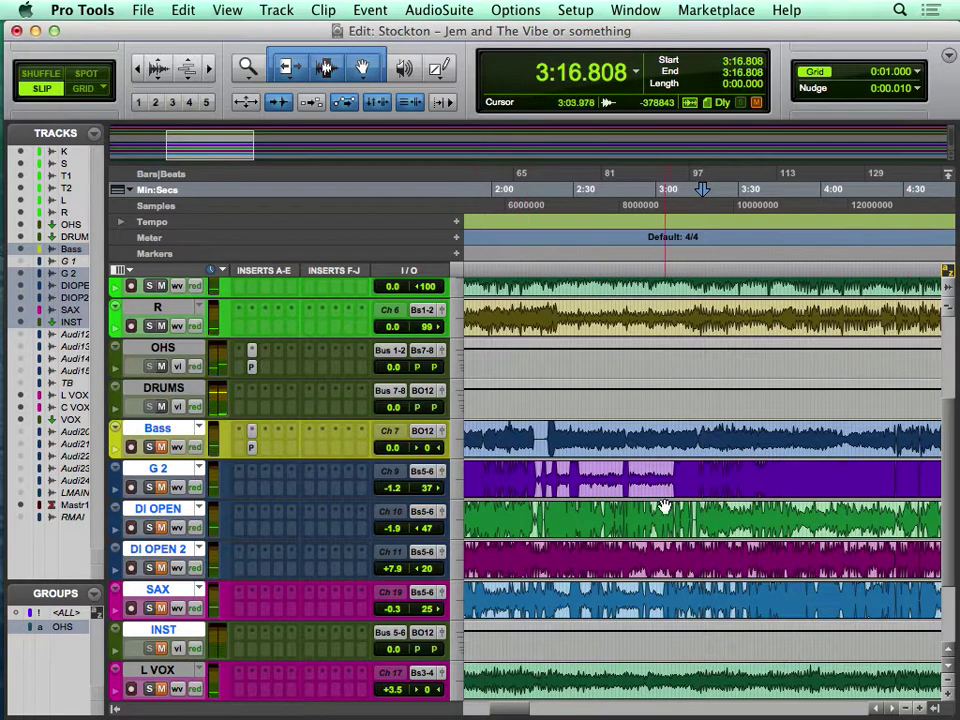
scroll(627, 333, up, 4)
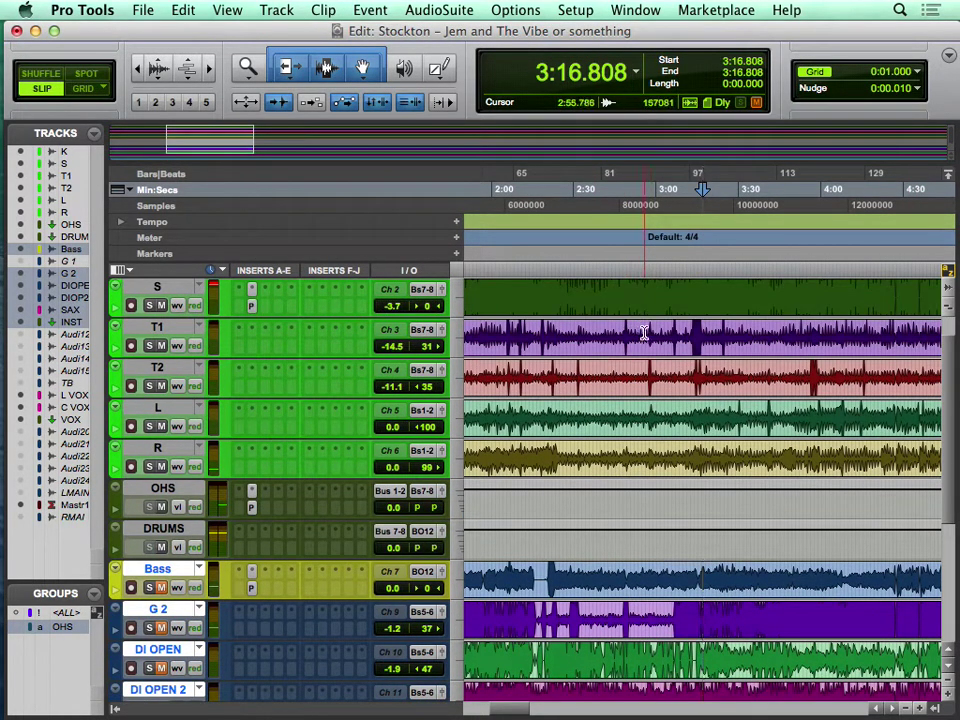
click(644, 333)
drag(501, 330, 530, 377)
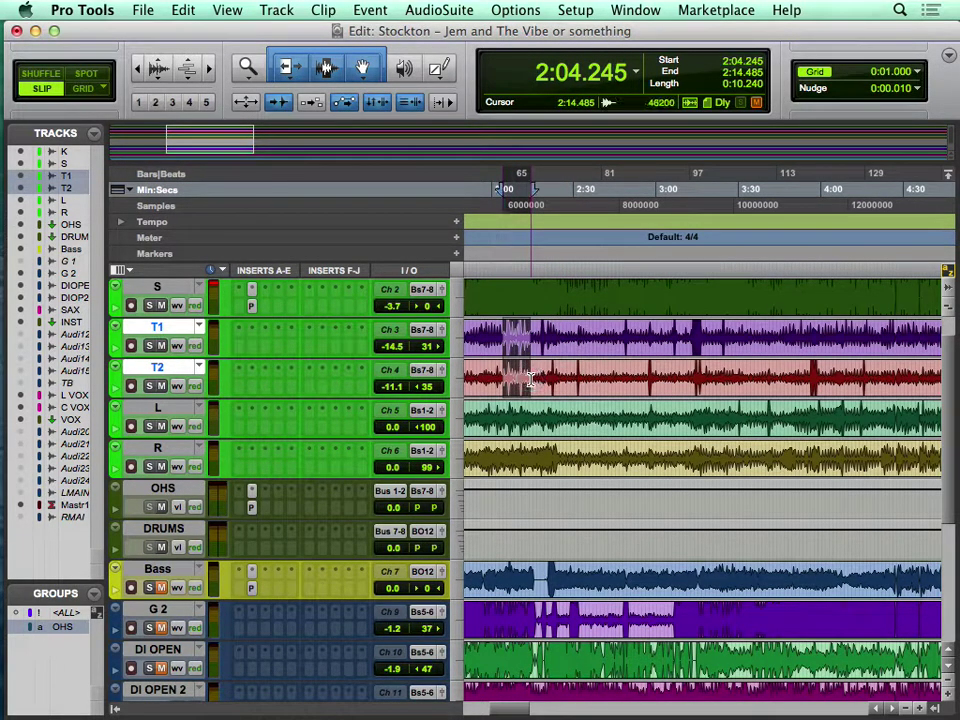
key(space)
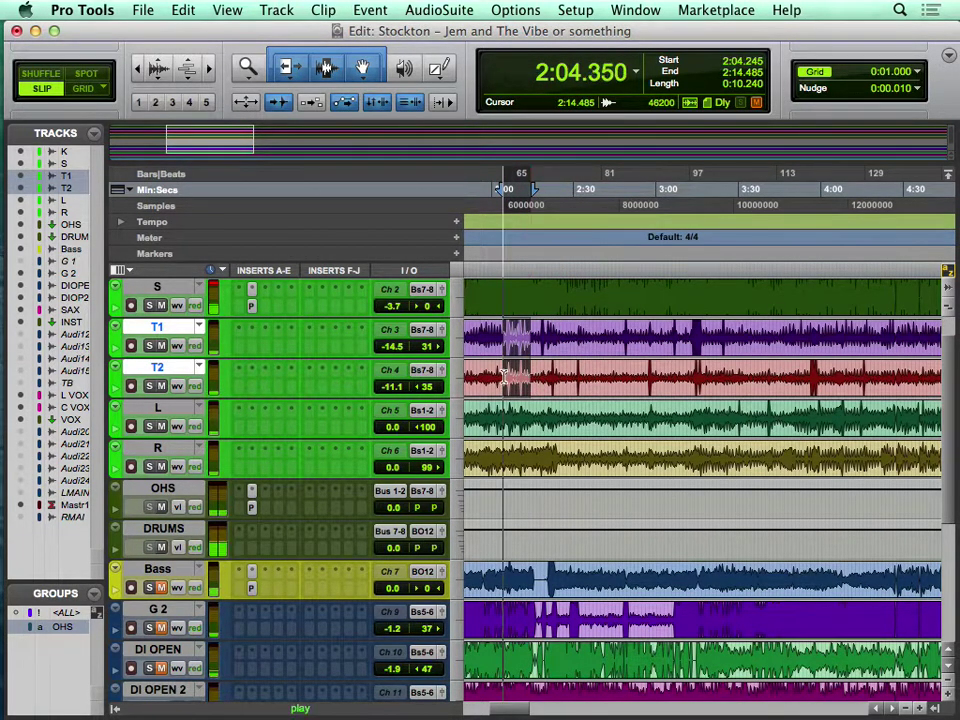
click(147, 345)
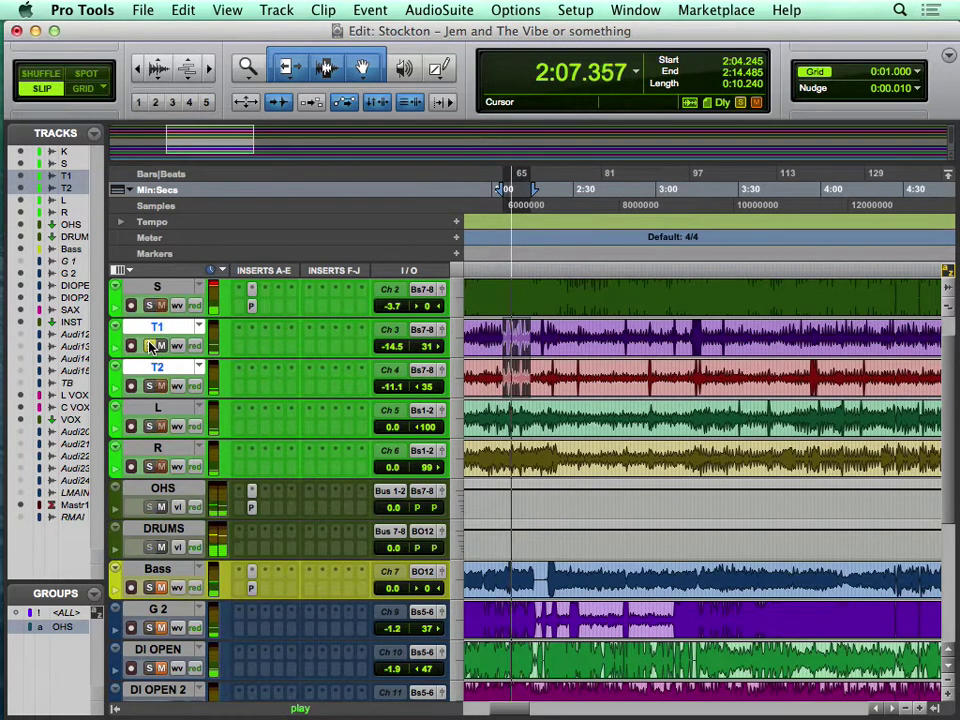
Raise the T1 fader to +3.5 dB and T2 to -2.5 dB in the Mix window, comparing the toms soloed and unsoloed
key(super+equal)
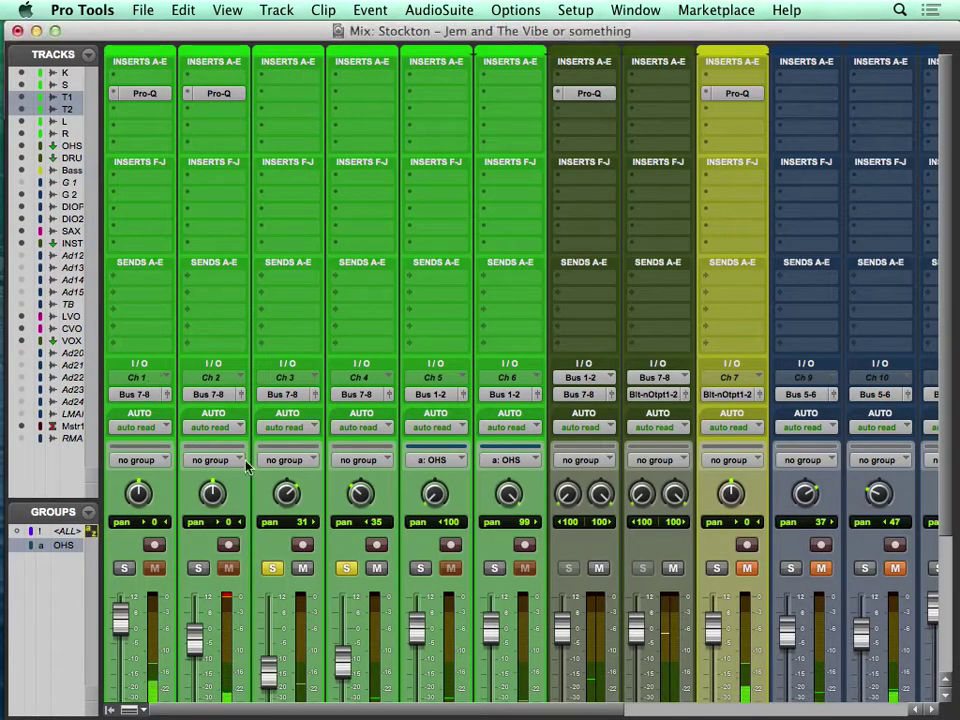
scroll(275, 658, down, 3)
drag(274, 613, 269, 571)
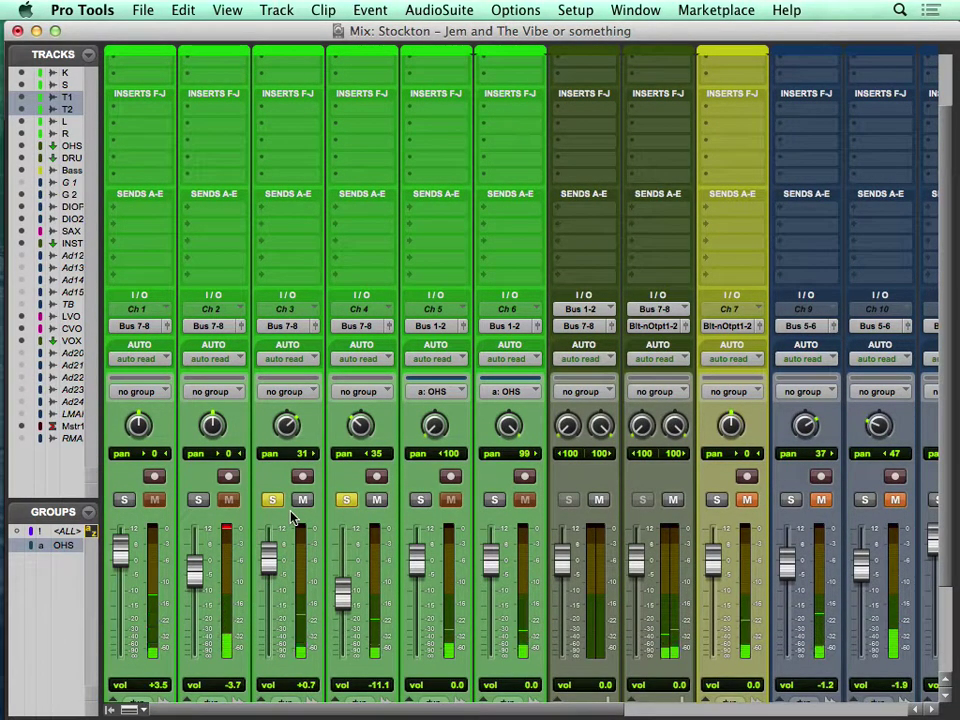
mouse_move(343, 593)
mouse_down()
mouse_move(343, 574)
mouse_move(345, 589)
mouse_up()
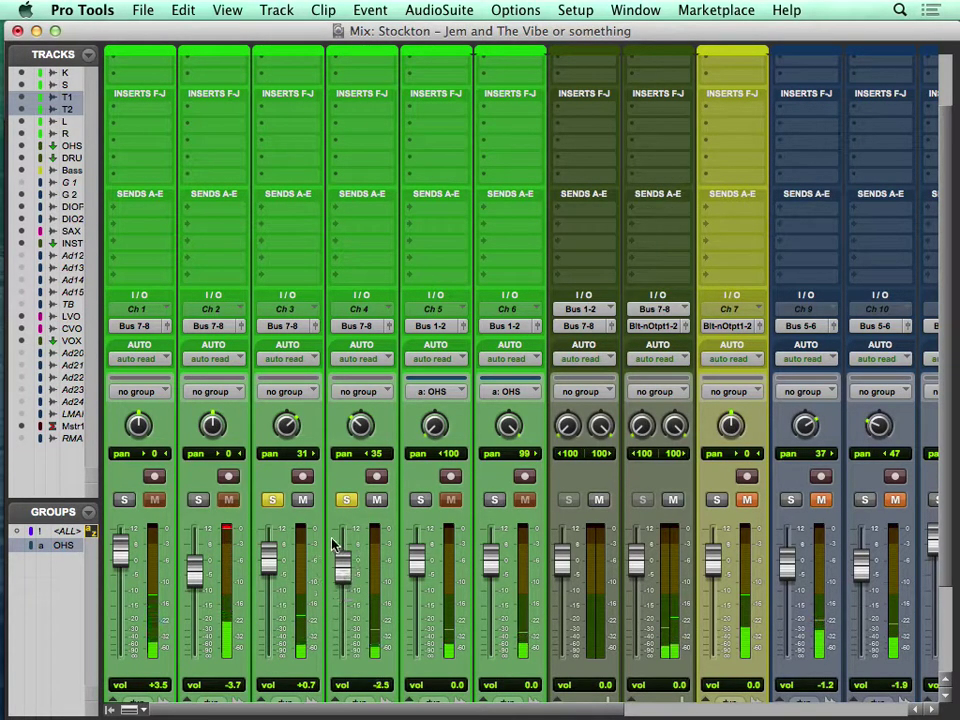
alt+click(272, 499)
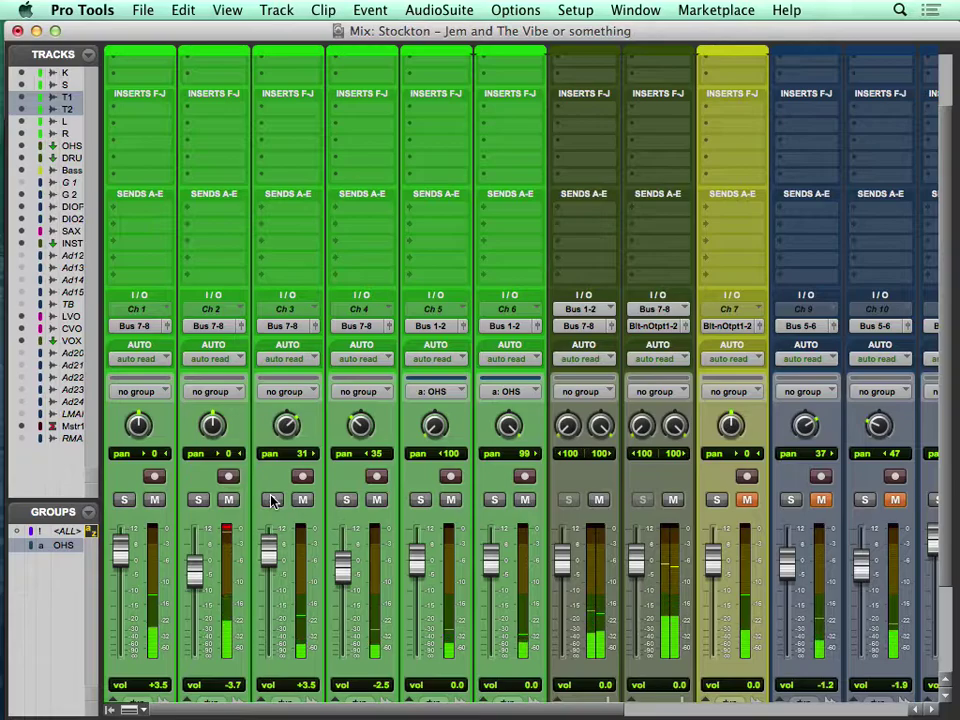
click(272, 499)
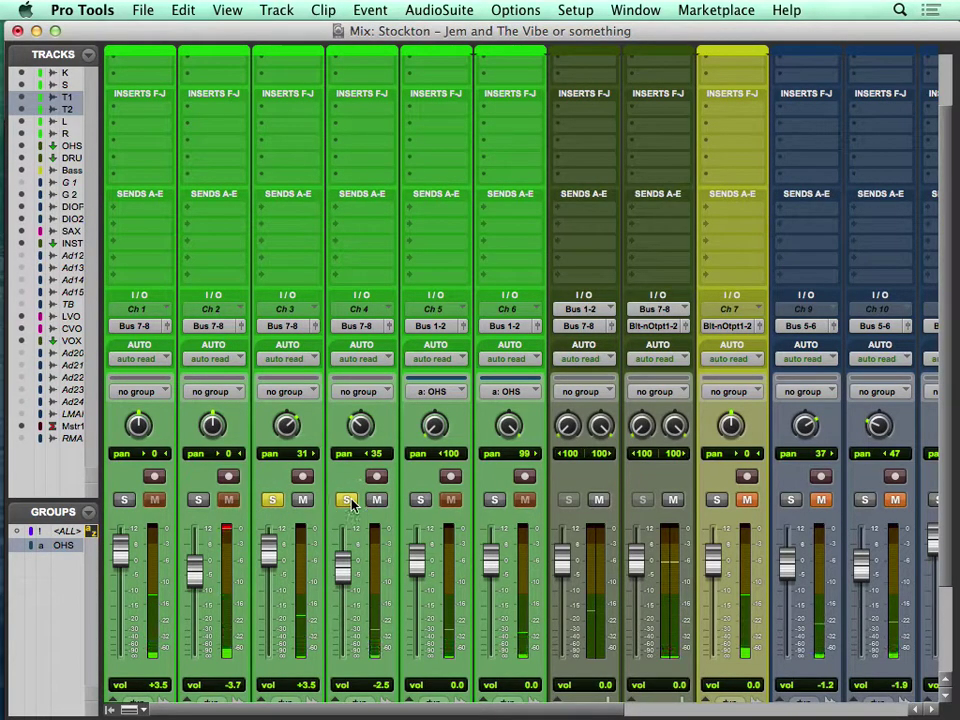
Unsolo T2 and insert the Dyn3 Expander/Gate on the T1 track
scroll(350, 505, up, 3)
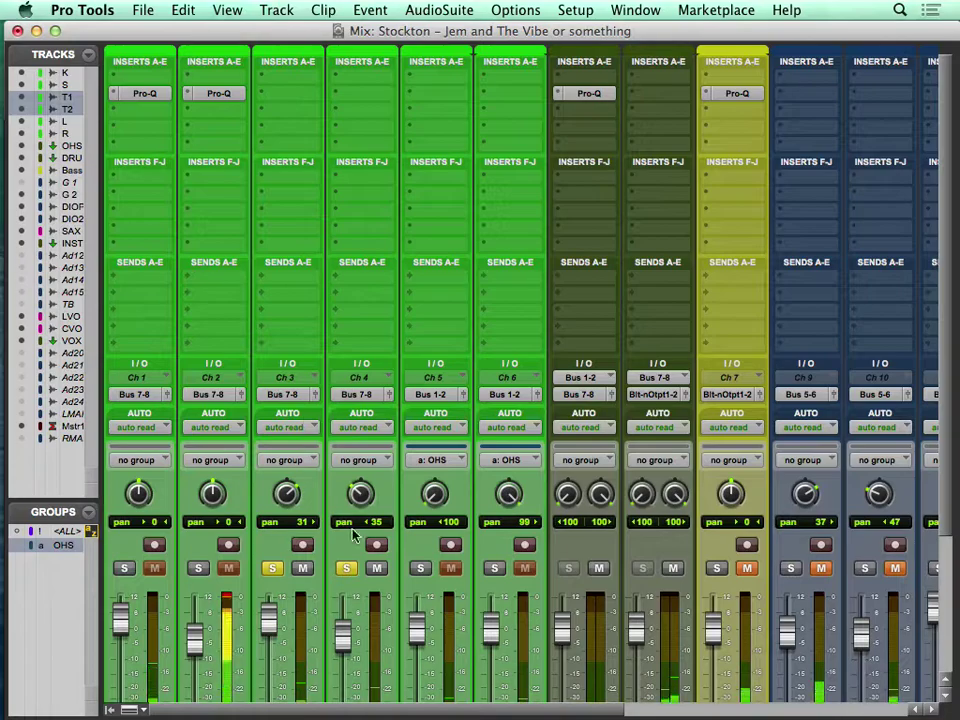
click(347, 568)
click(270, 95)
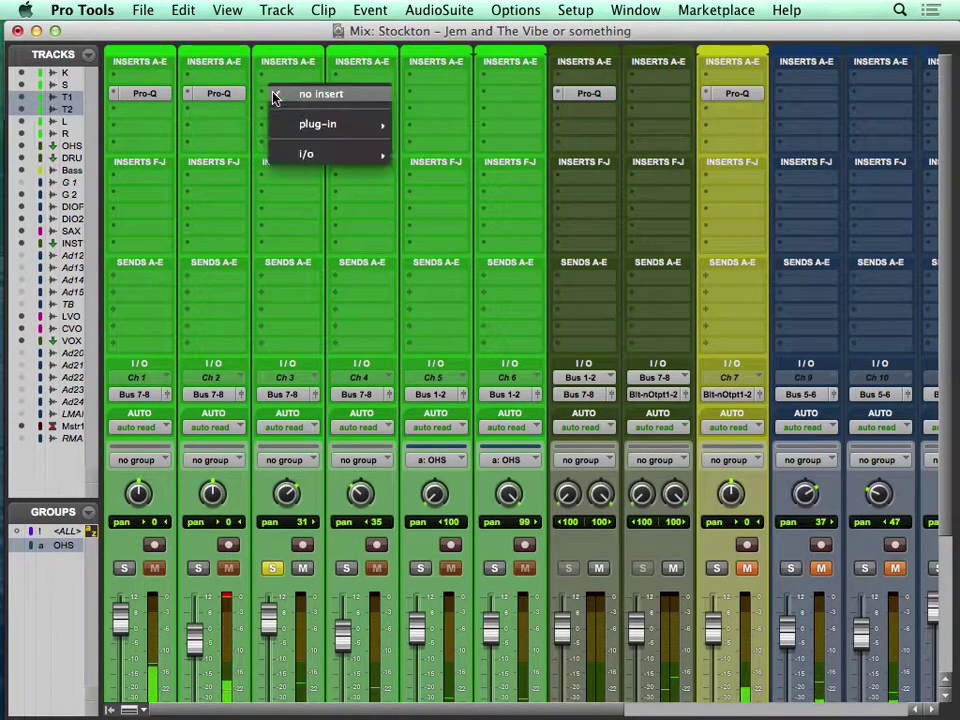
mouse_move(375, 124)
mouse_move(506, 145)
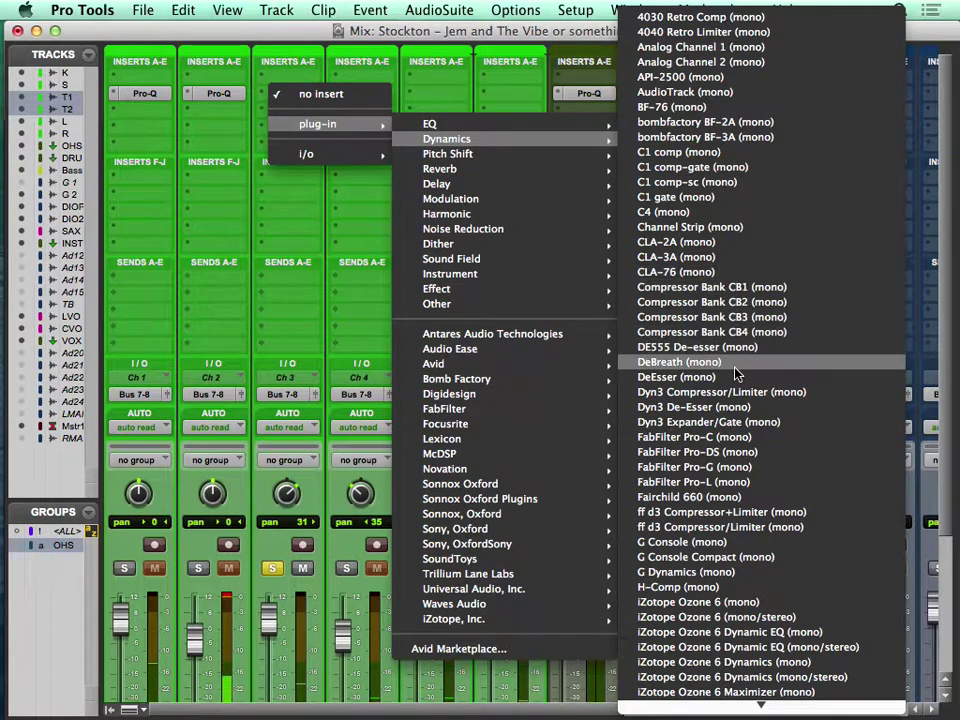
click(738, 424)
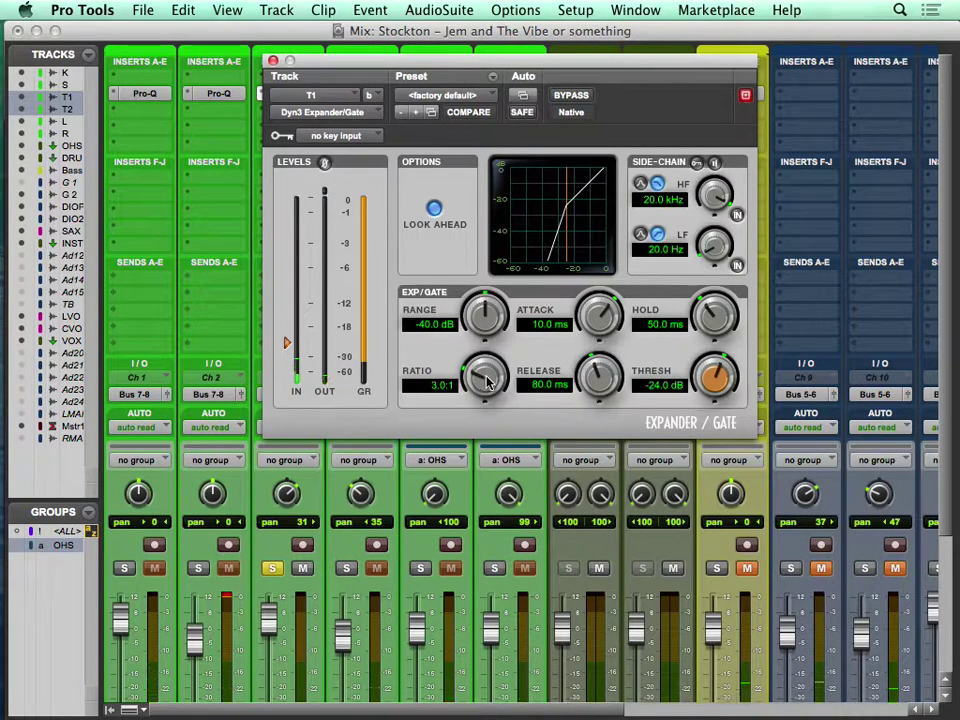
Set the T1 gate's attack to about 175 us and its threshold to about -31.6 dB
mouse_move(714, 378)
mouse_down()
mouse_move(696, 435)
mouse_move(712, 385)
mouse_up()
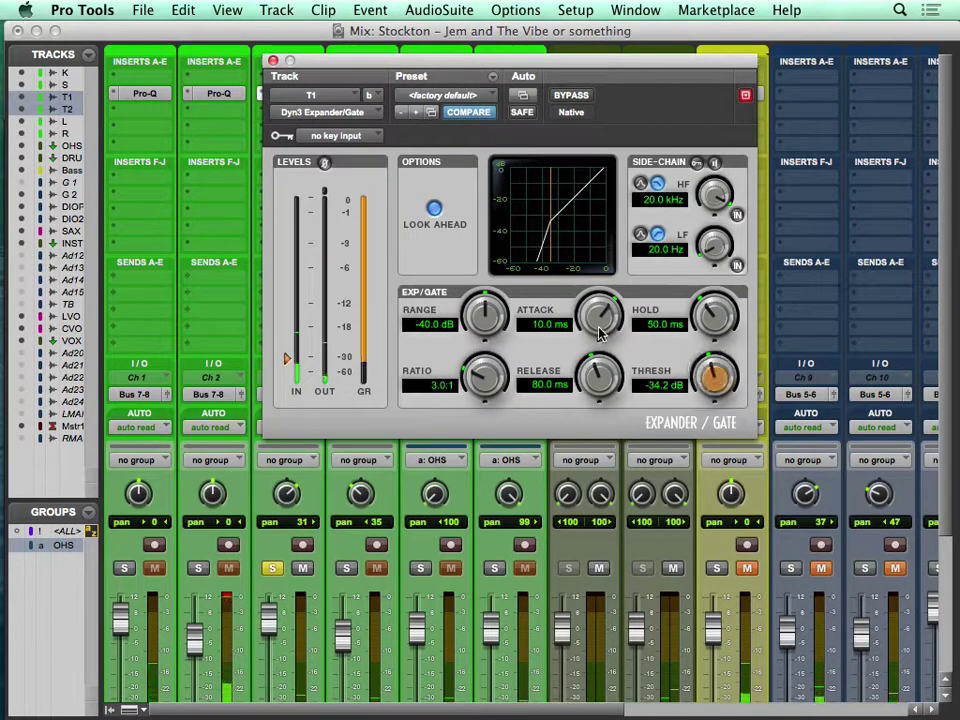
drag(601, 315, 601, 322)
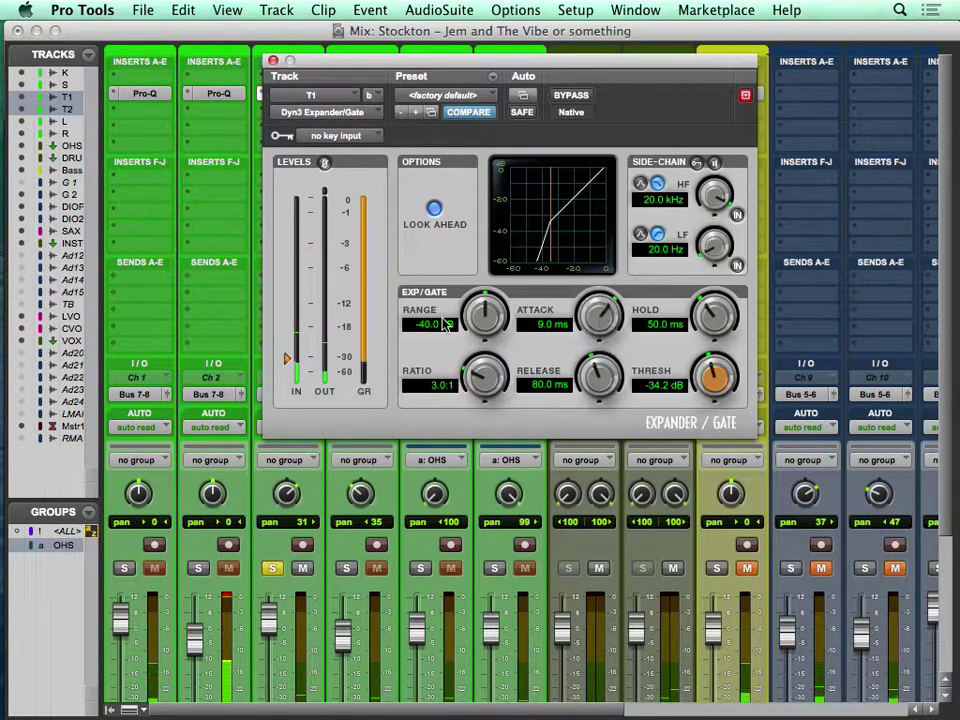
drag(600, 316, 606, 365)
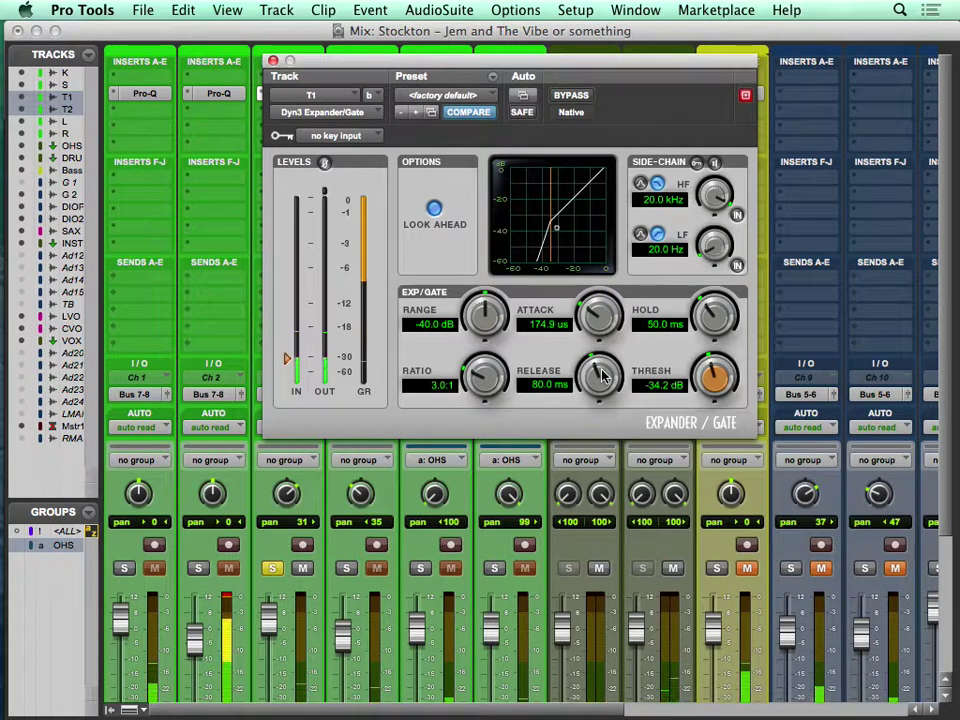
drag(704, 369, 628, 86)
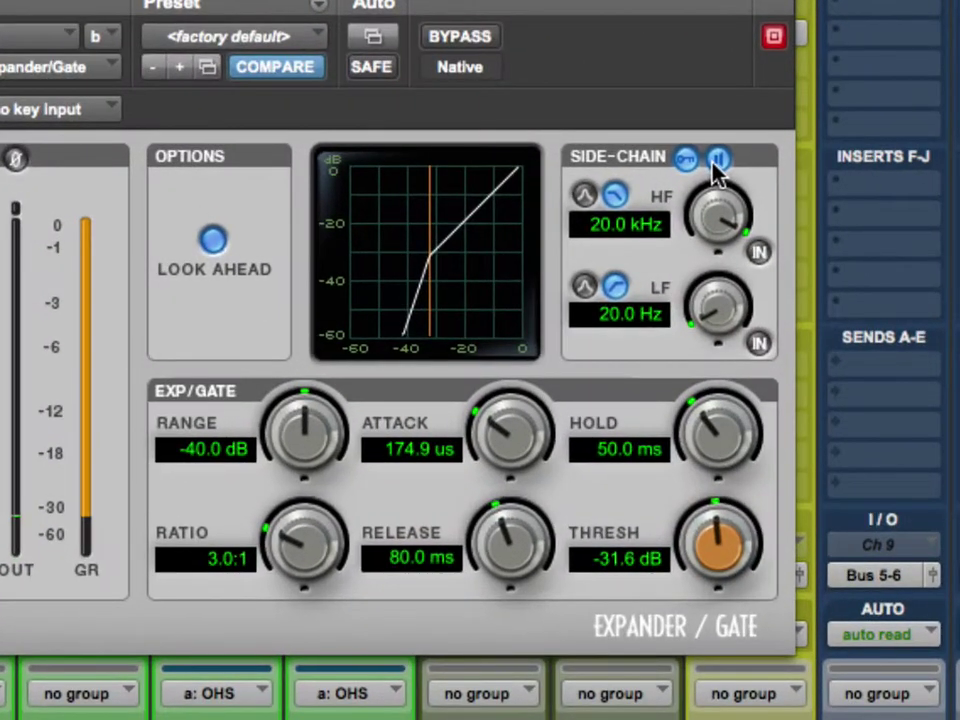
Enable the gate's side-chain listen and both filters with external key off, setting LF to about 138 Hz and HF to about 2.8 kHz
click(716, 161)
click(759, 343)
click(759, 252)
click(690, 162)
mouse_move(716, 312)
mouse_down()
mouse_move(714, 236)
mouse_move(716, 333)
mouse_up()
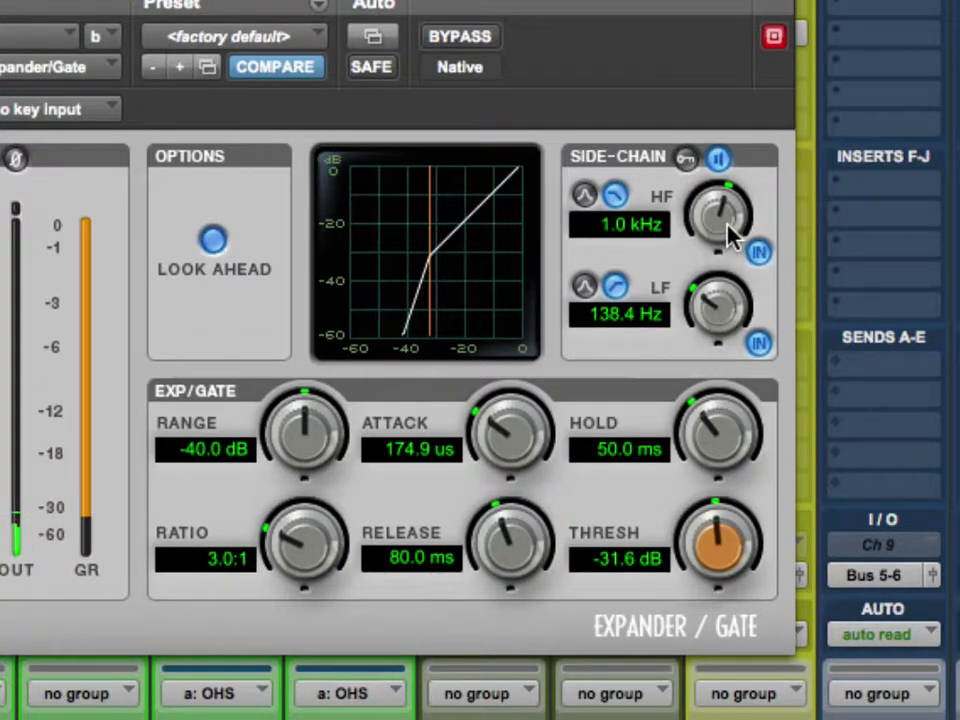
mouse_move(718, 214)
mouse_down()
mouse_move(722, 185)
mouse_move(711, 224)
mouse_up()
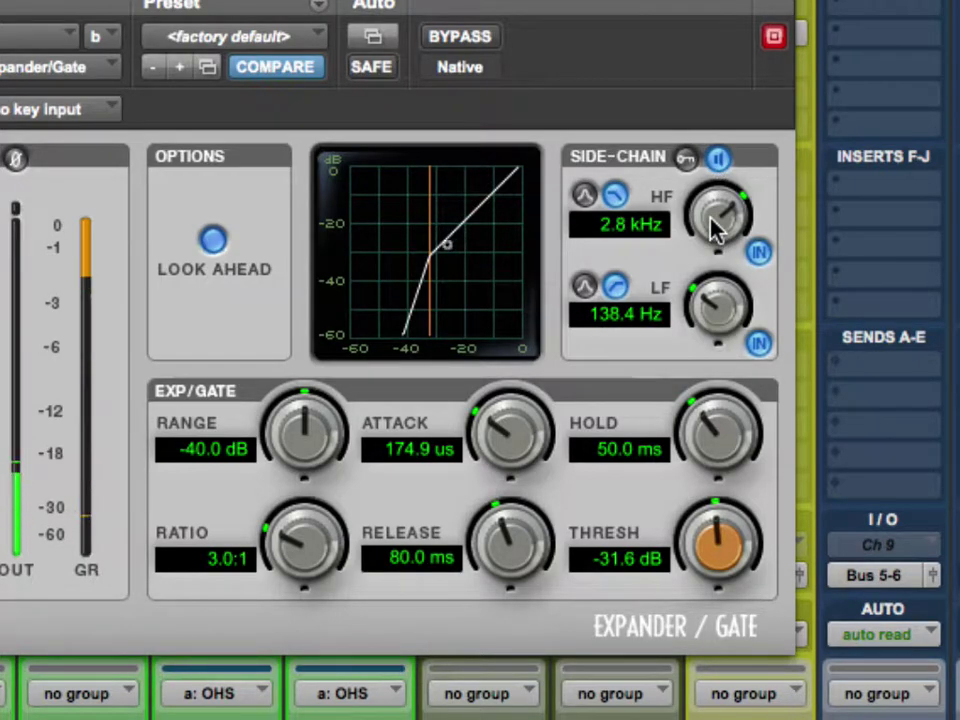
Set the T1 gate's side-chain LF to about 156 Hz with listen off, threshold to about -32.4 dB and release to about 114 ms
drag(717, 318, 718, 313)
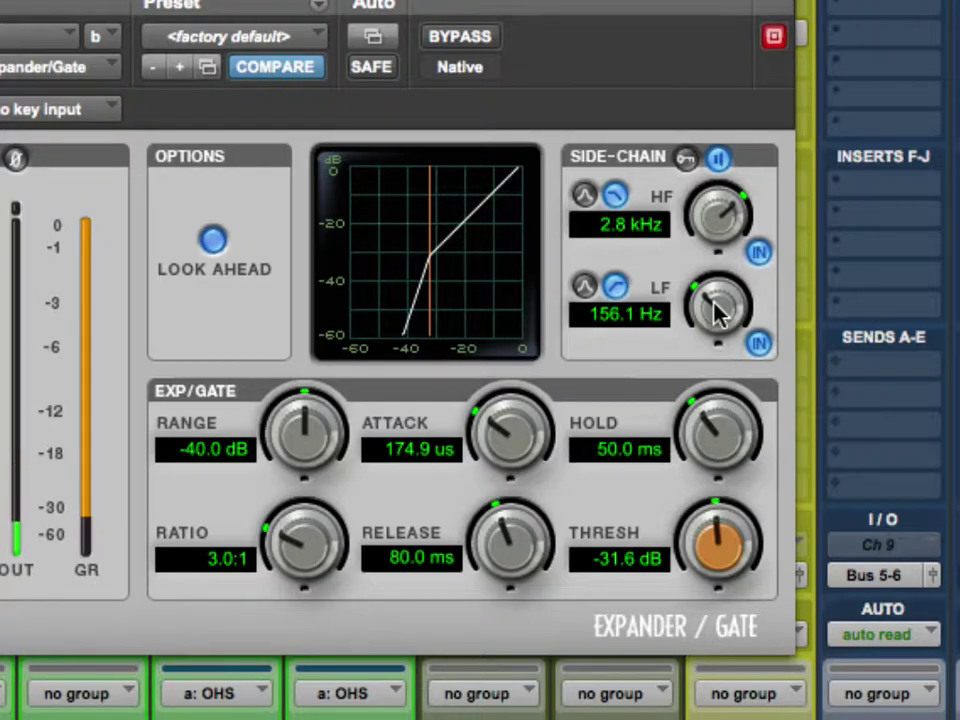
click(710, 163)
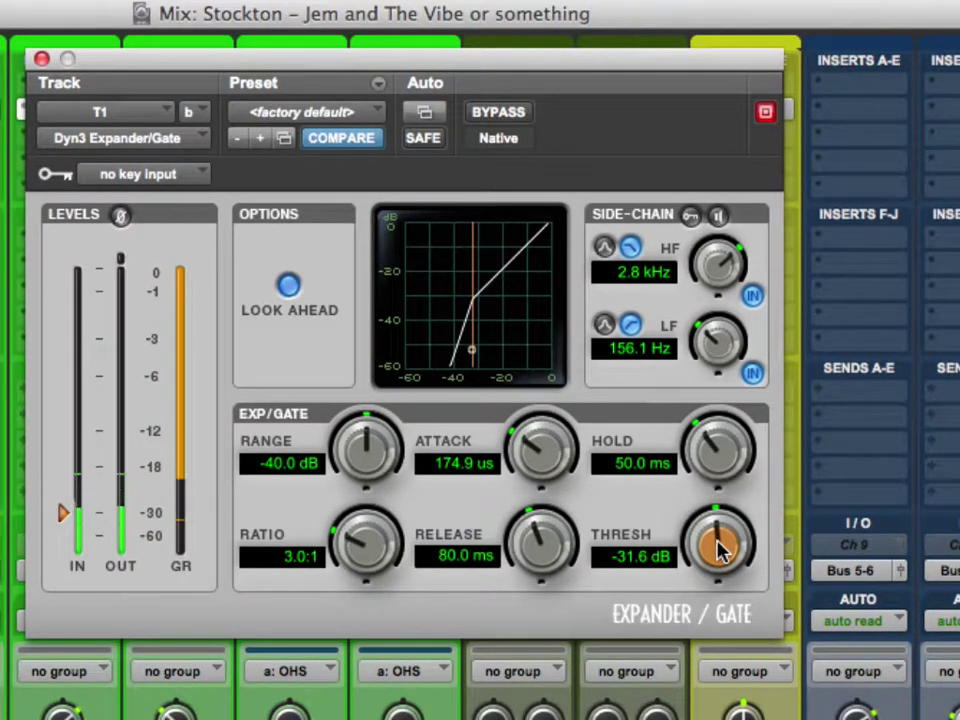
drag(718, 548, 715, 553)
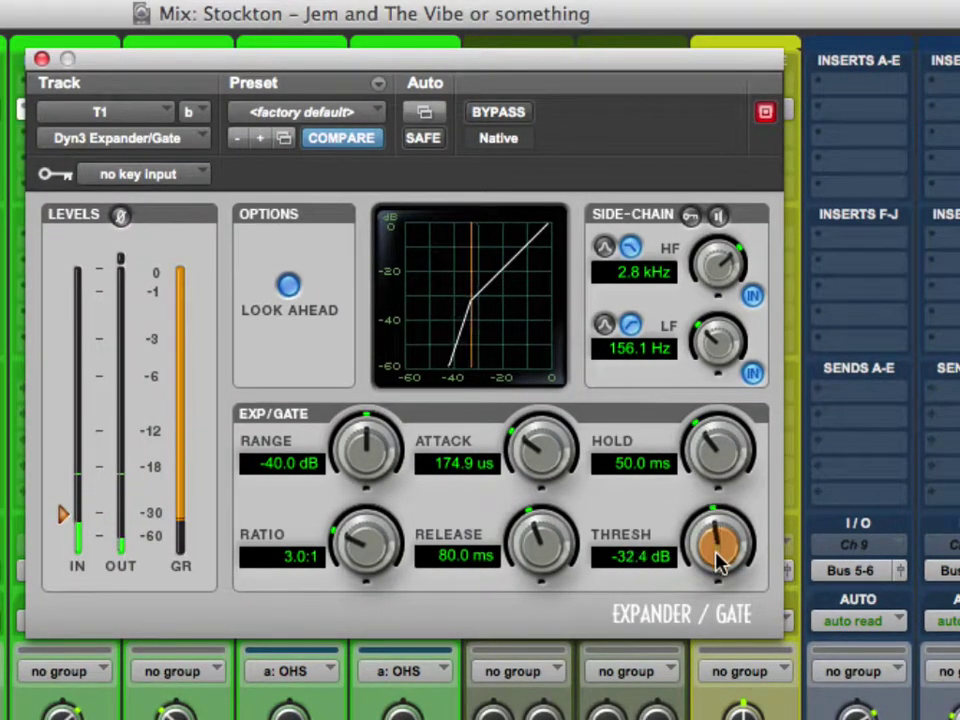
drag(540, 558, 540, 515)
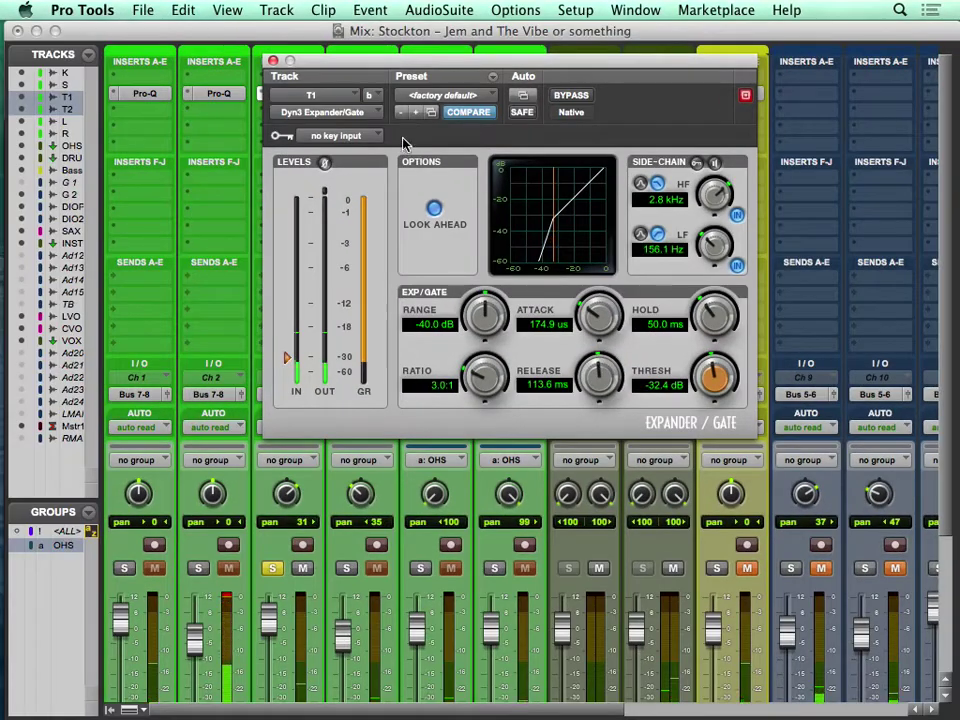
click(273, 60)
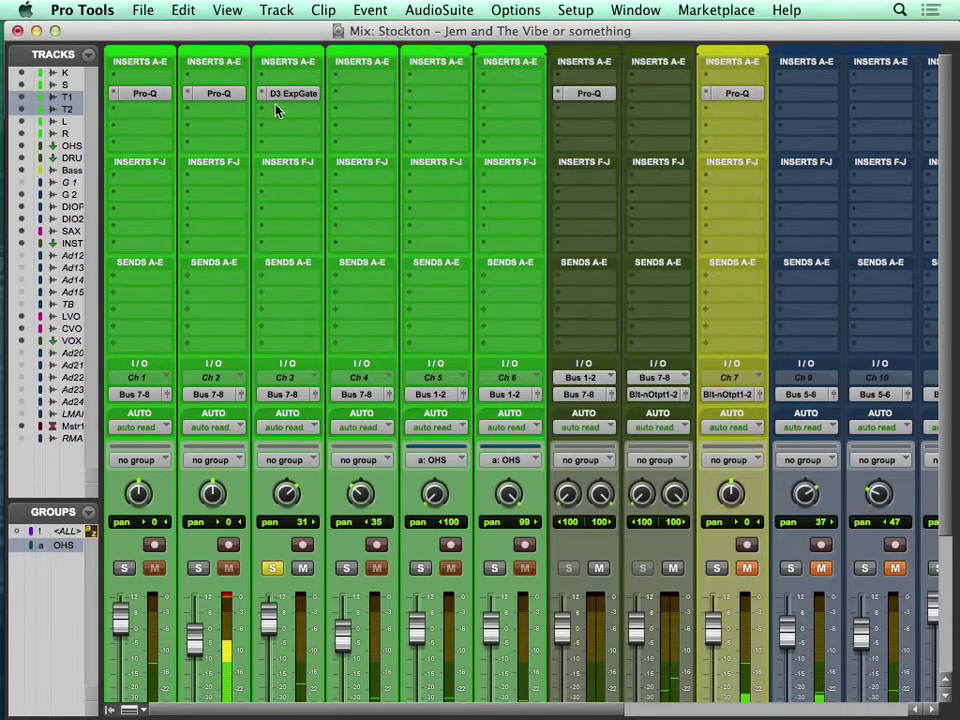
Move the solo from T1 to T2, copy the T1 gate to the same insert slot on T2 and open it
drag(295, 102, 362, 94)
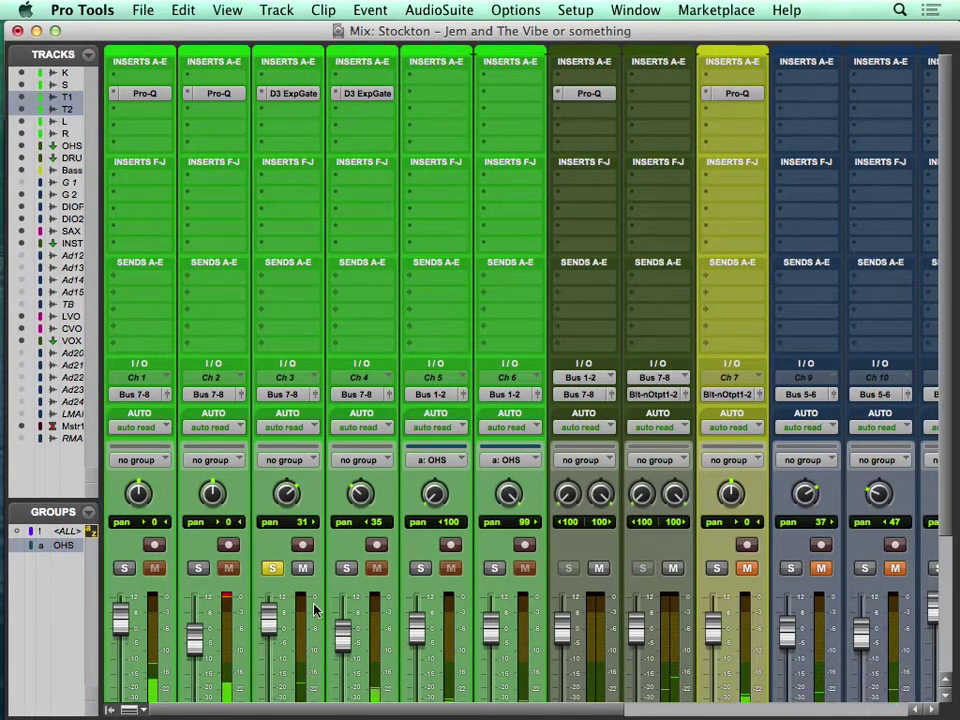
click(347, 568)
click(272, 568)
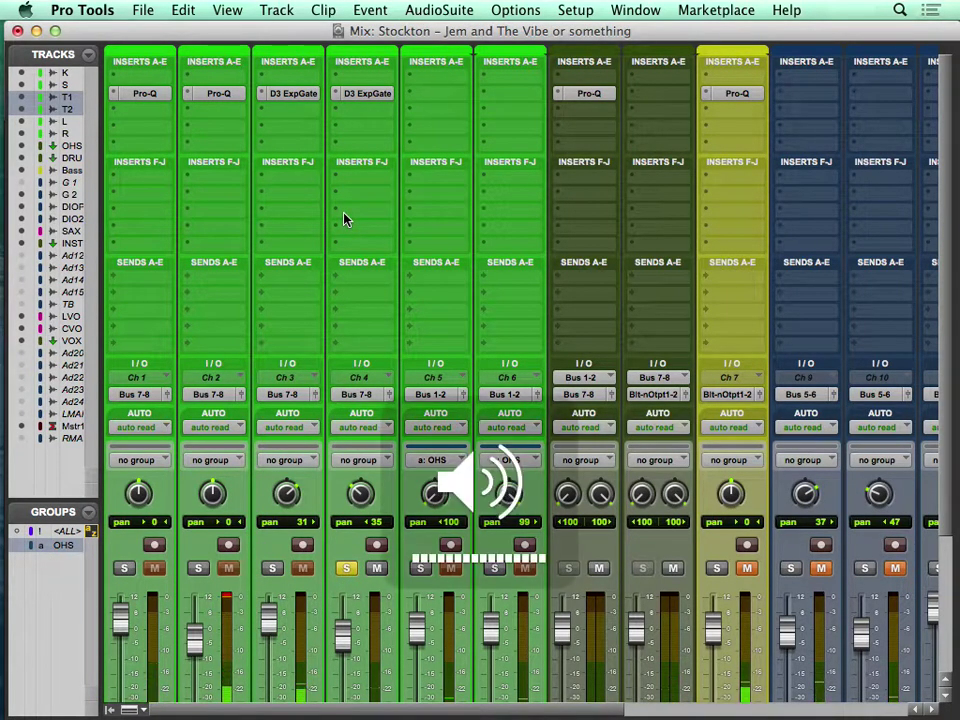
click(364, 94)
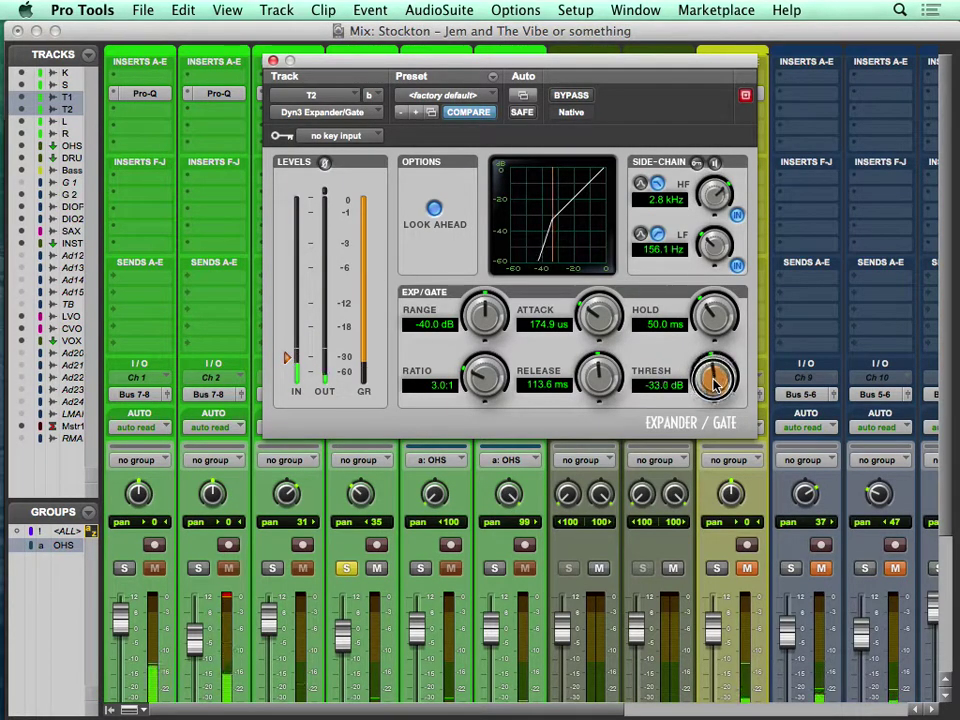
Set the T2 gate's threshold to about -39.4 dB and hold to about 96 ms, auditioning its side-chain, and unsolo T2
drag(714, 381, 715, 397)
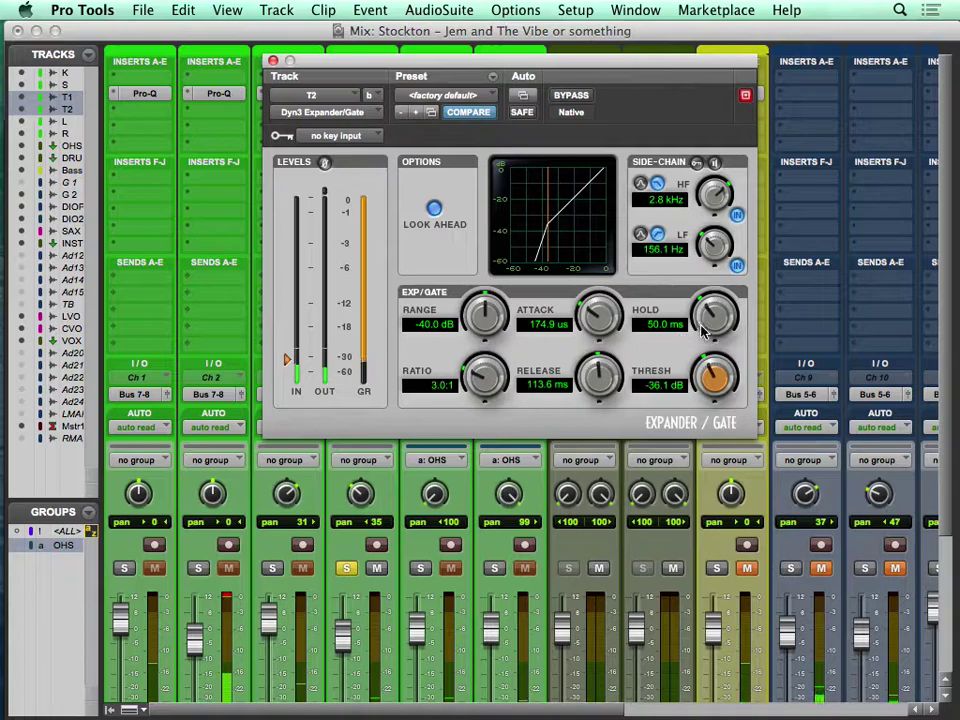
drag(700, 327, 701, 315)
click(714, 162)
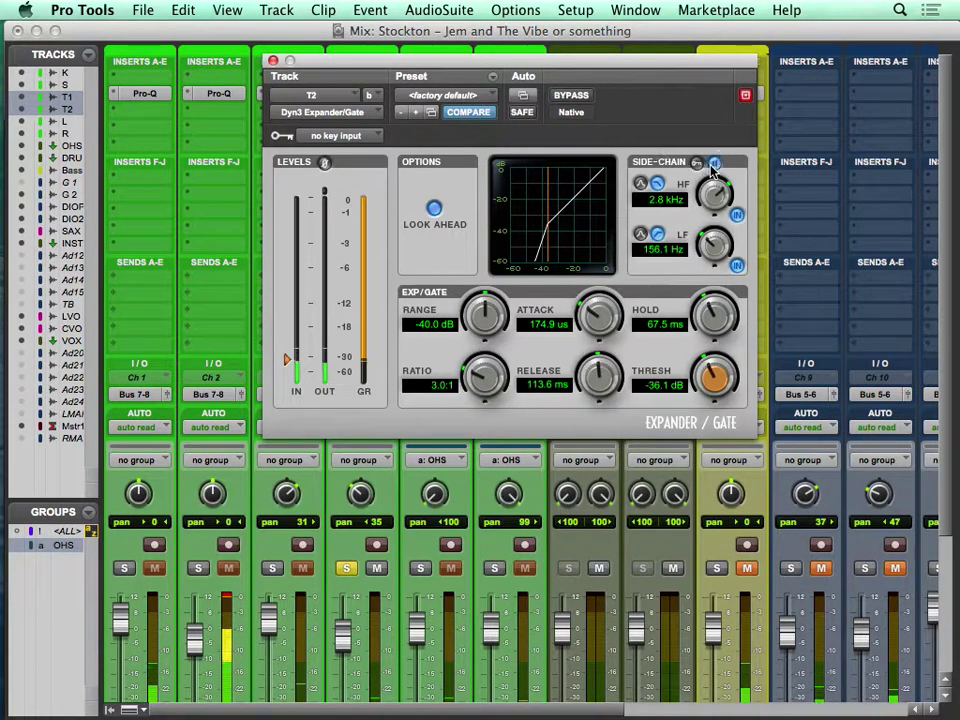
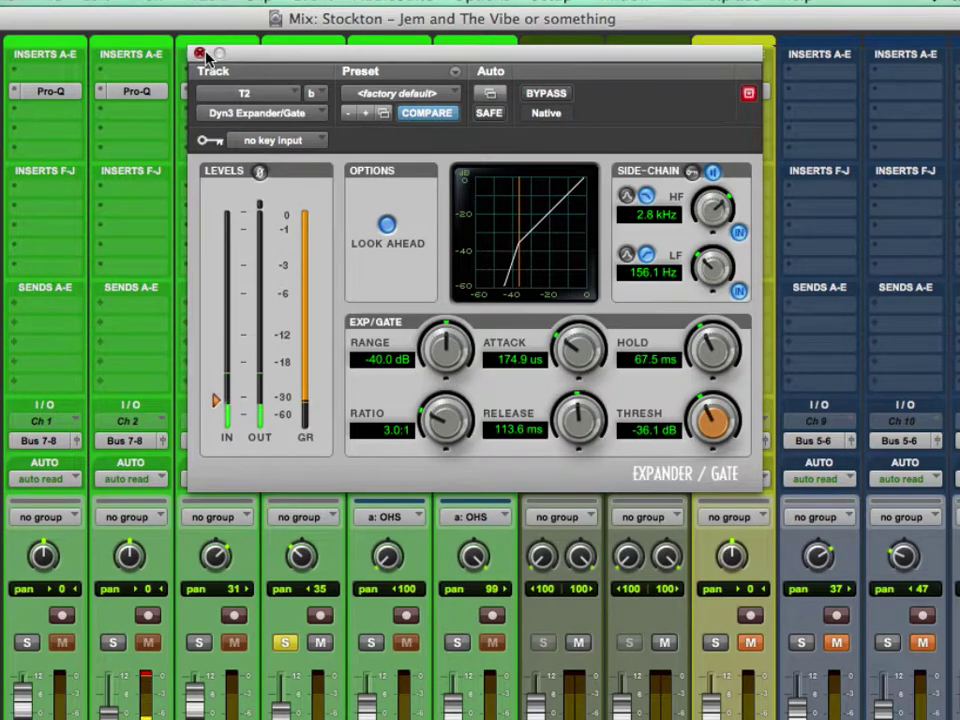
click(201, 54)
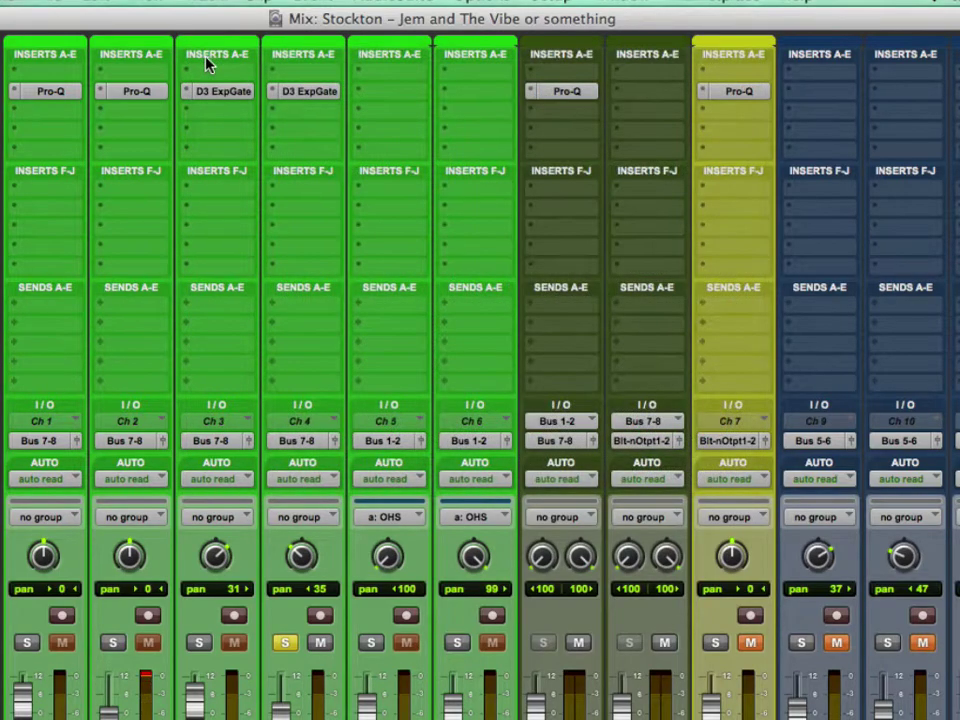
click(312, 91)
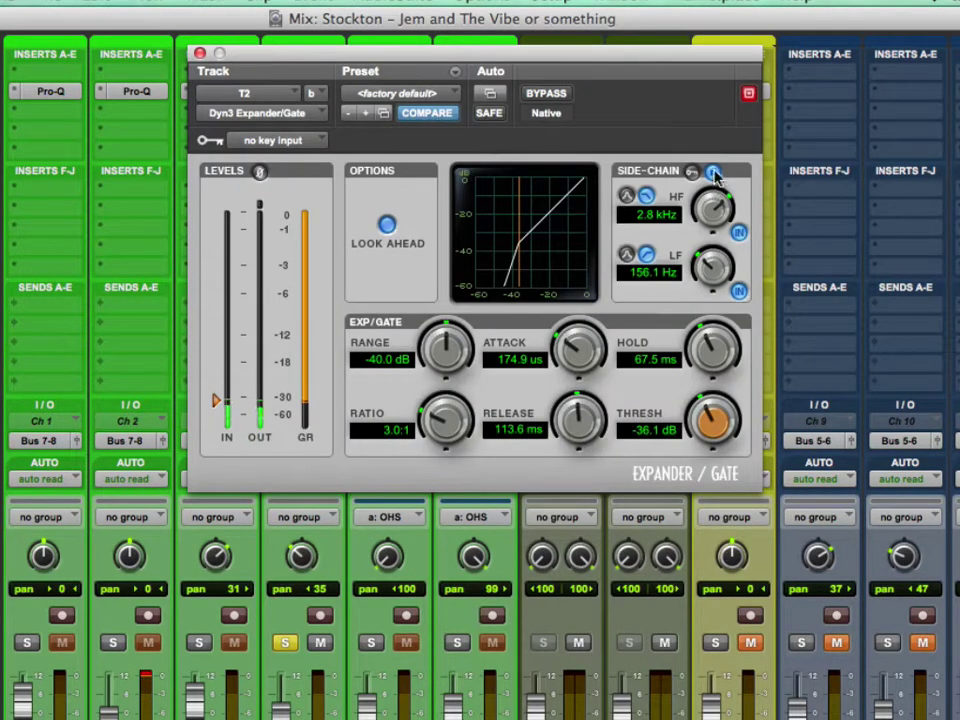
drag(707, 412, 708, 425)
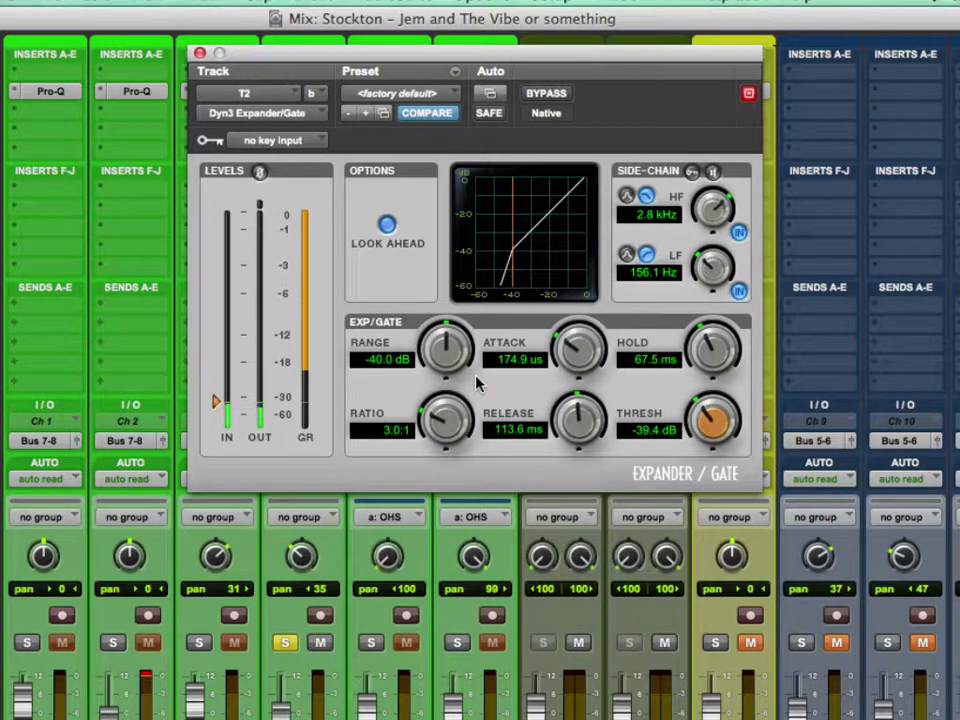
drag(724, 353, 727, 346)
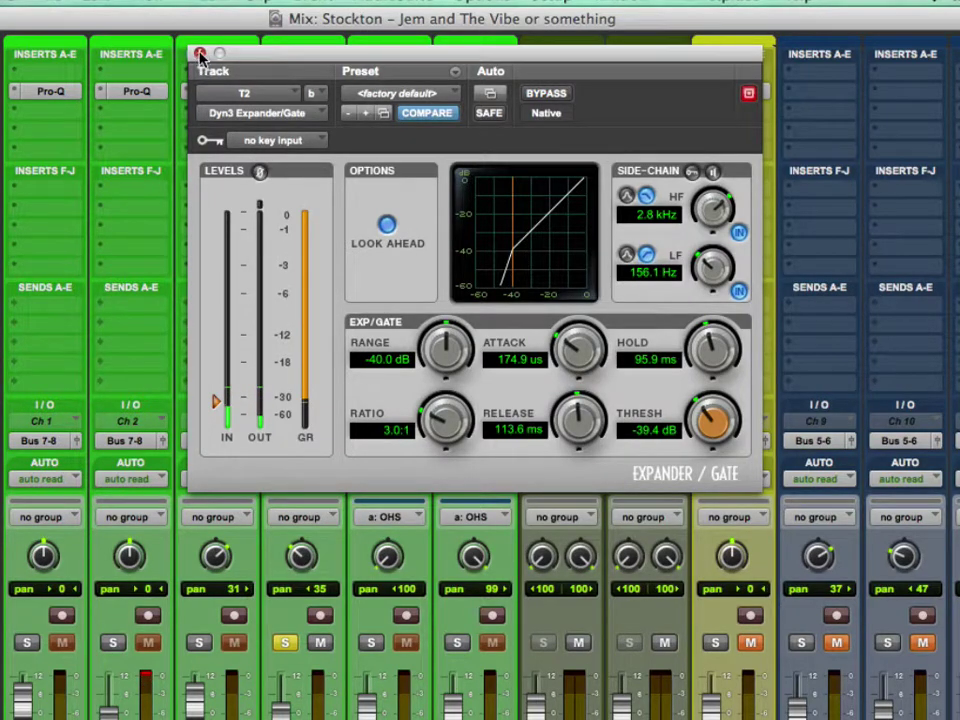
click(200, 54)
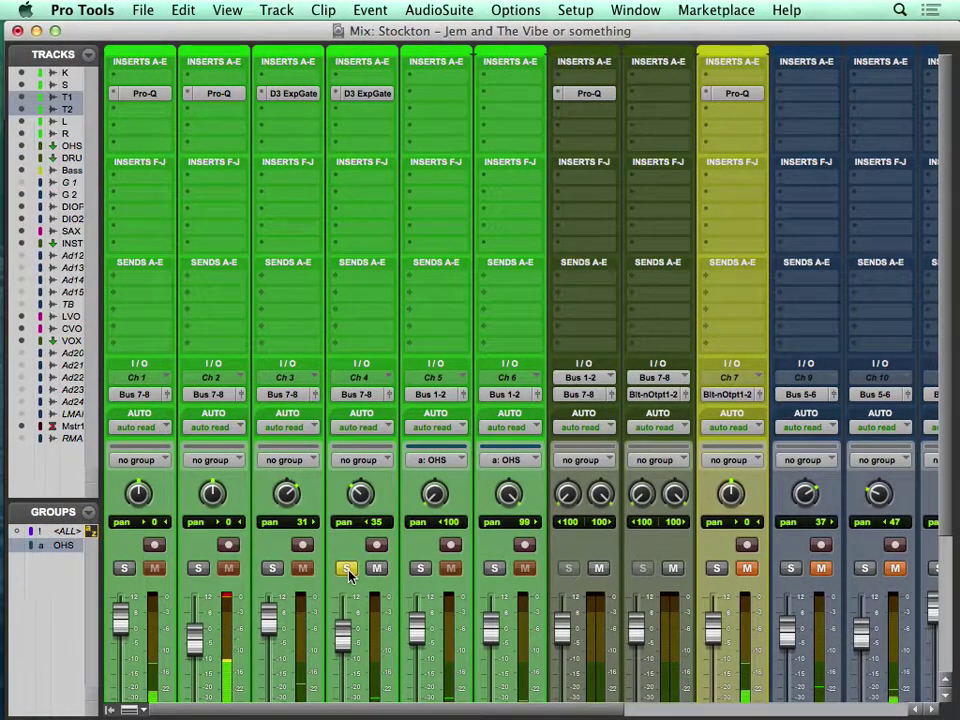
click(347, 569)
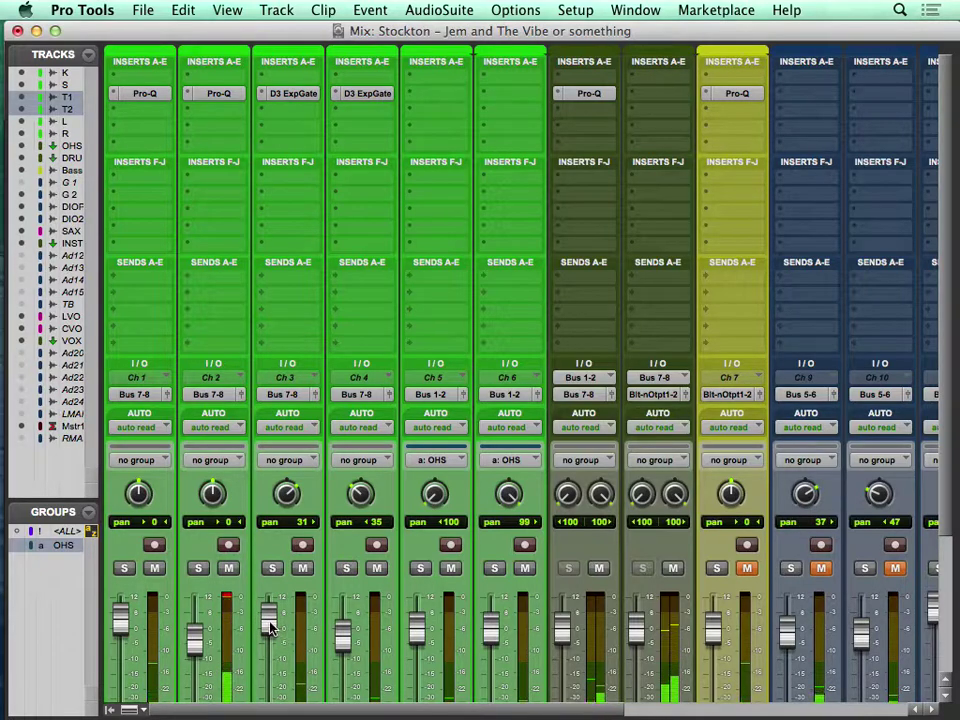
Move the Expander/Gate inserts on T1 and T2 up to the first insert slot
click(284, 95)
drag(284, 95, 279, 75)
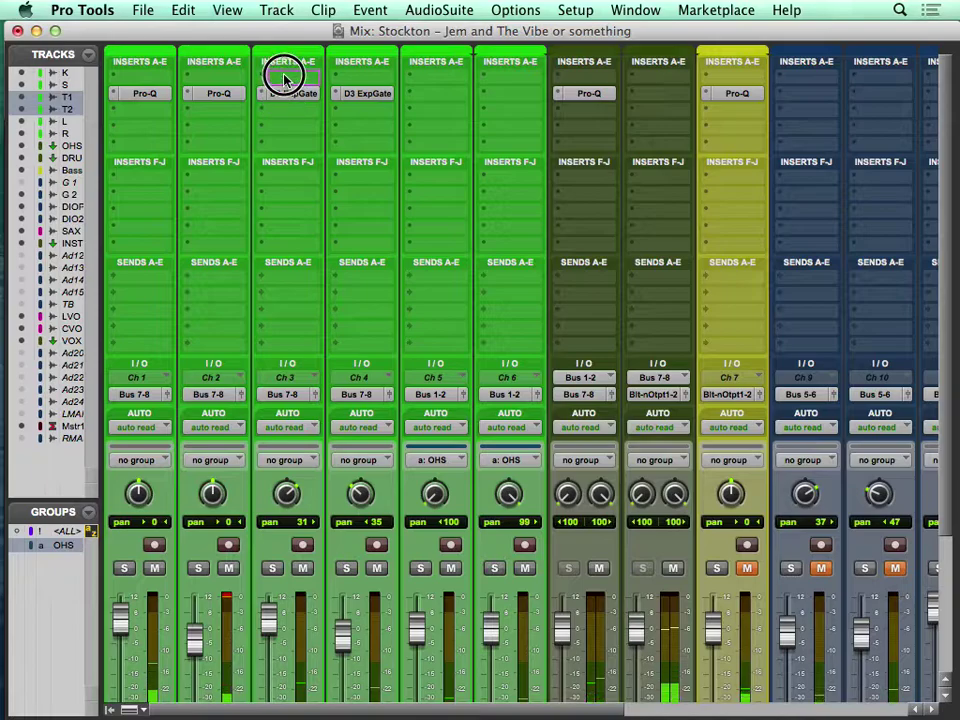
drag(369, 92, 364, 75)
Insert the mono FabFilter Pro-Q on T1 directly after its gate
click(288, 96)
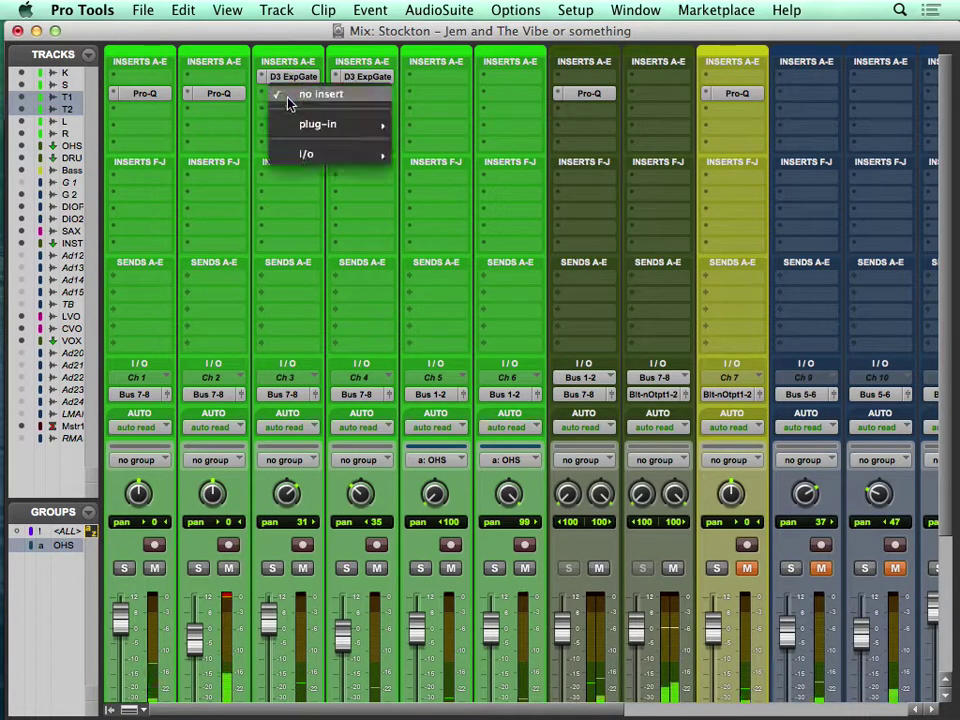
mouse_move(335, 127)
mouse_move(475, 145)
mouse_move(440, 124)
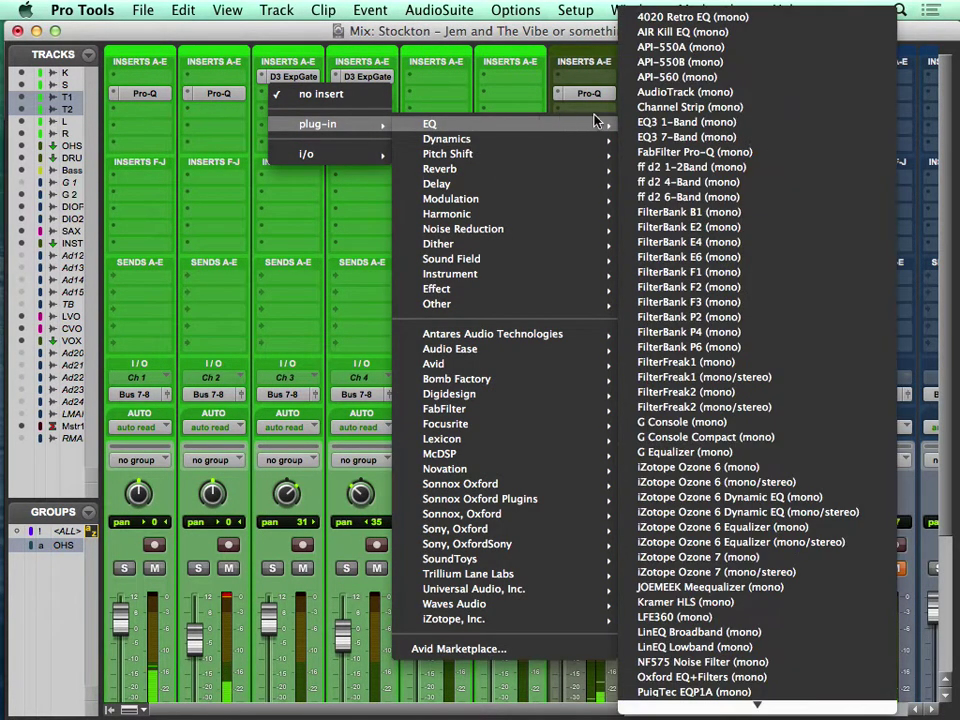
click(685, 152)
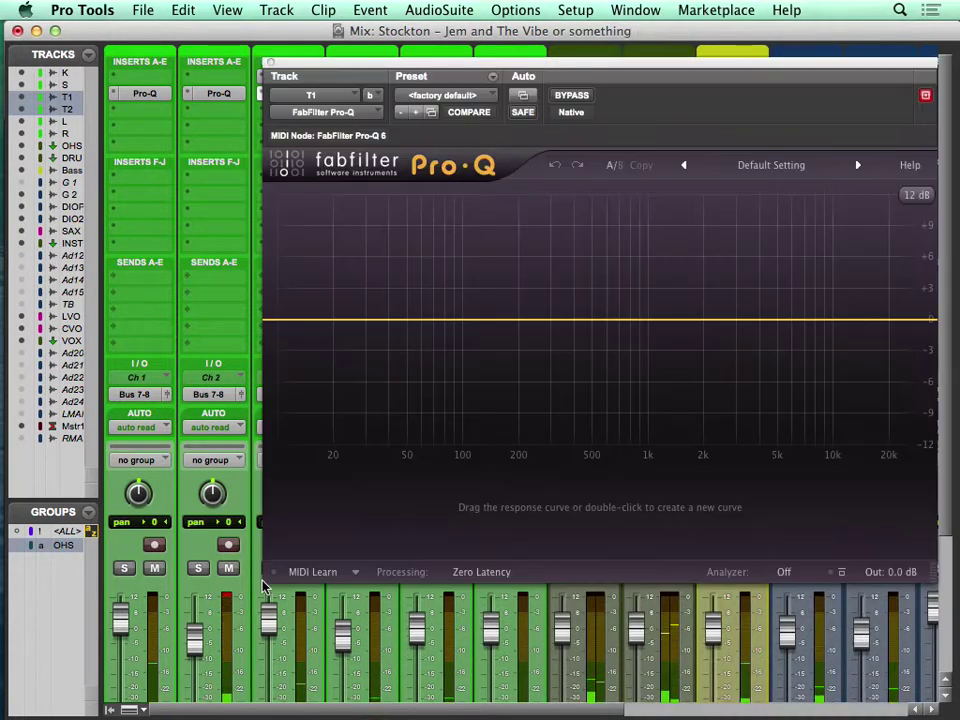
drag(320, 66, 384, 64)
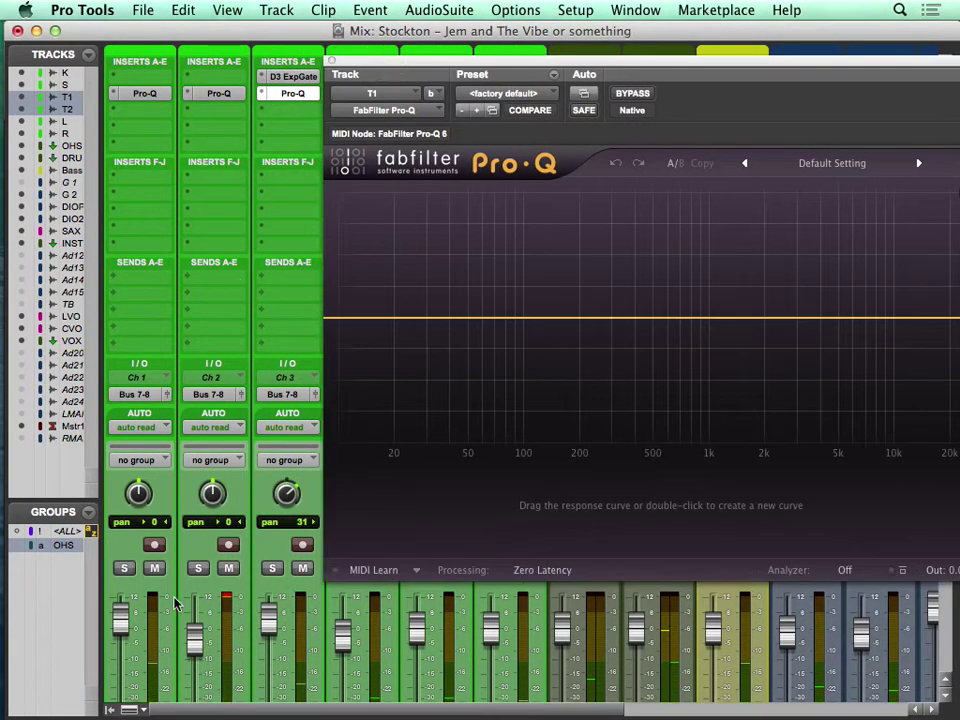
Add a bell boost of about +7.3 dB at 2.6 kHz with Q 1 on T1, judging it soloed and in the full drum mix
click(273, 568)
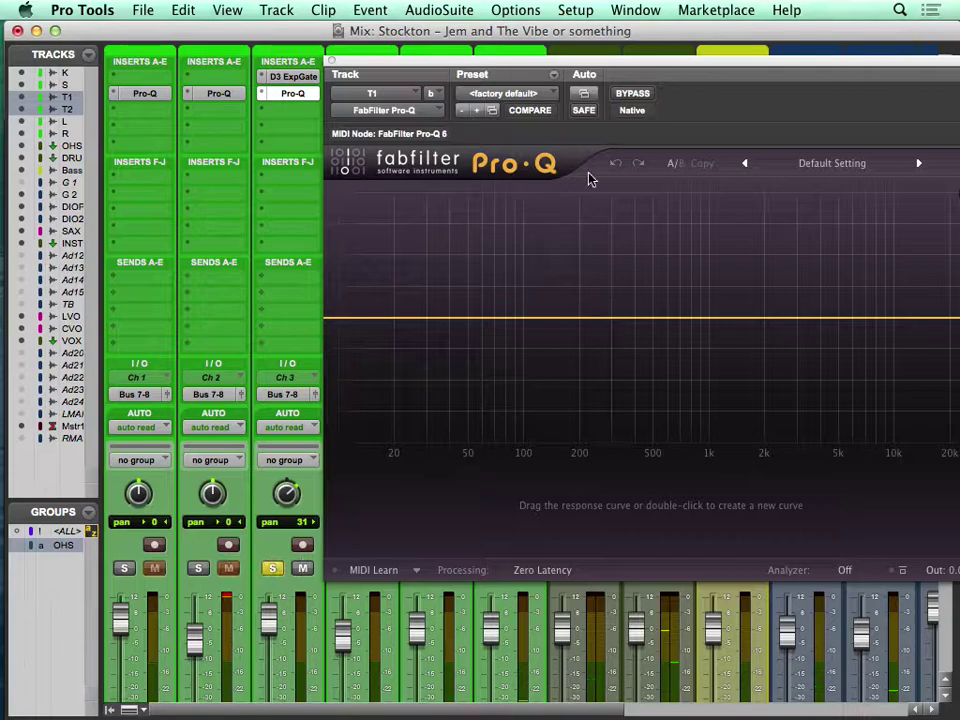
drag(692, 58, 487, 53)
drag(540, 316, 577, 276)
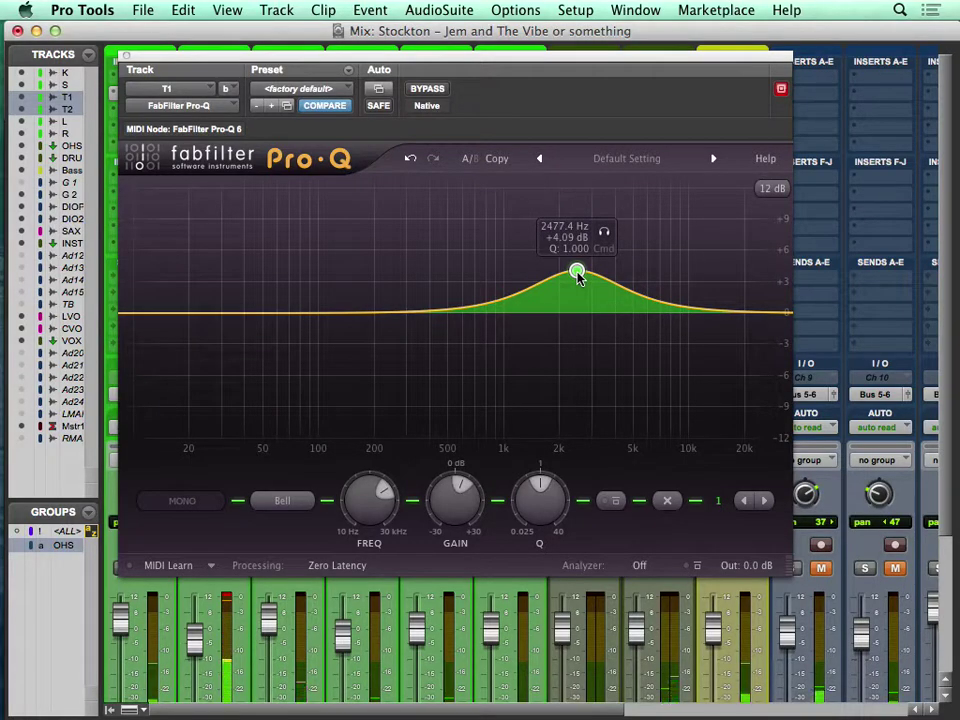
drag(244, 64, 389, 37)
click(272, 568)
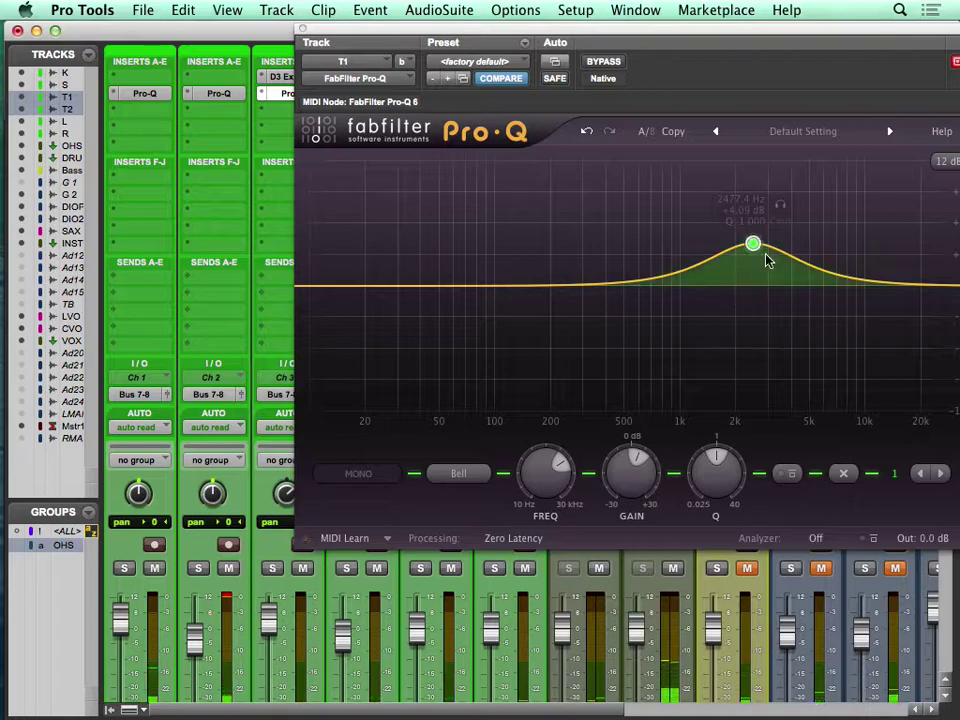
drag(754, 243, 758, 212)
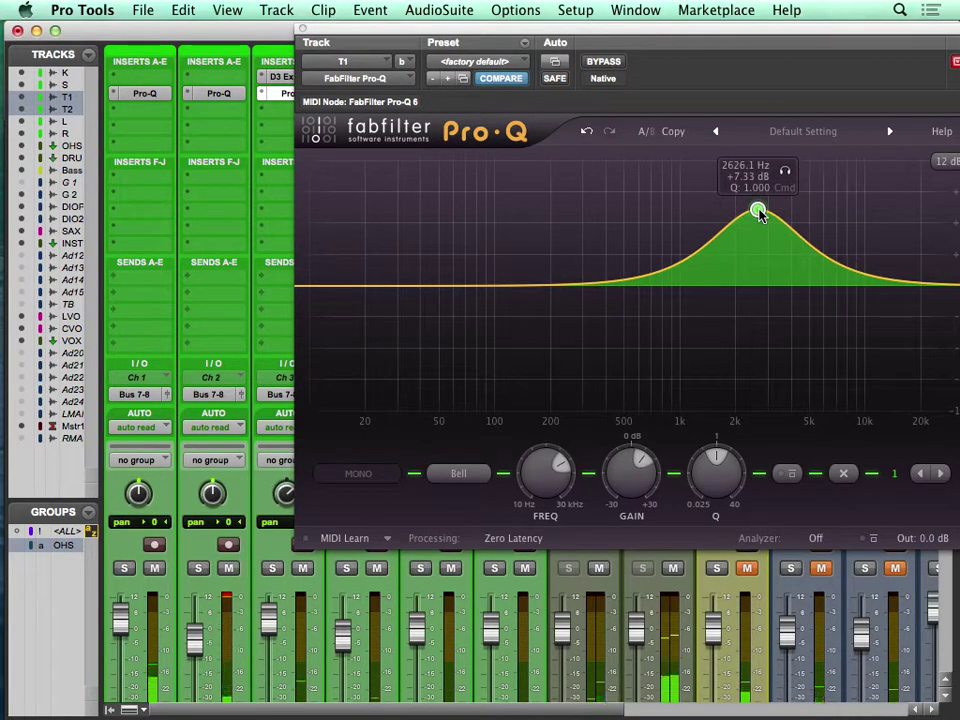
With T1 soloed, add a -3 dB bell at about 557 Hz and a +4.5 dB bell at about 209 Hz, comparing against bypass
click(272, 568)
click(346, 568)
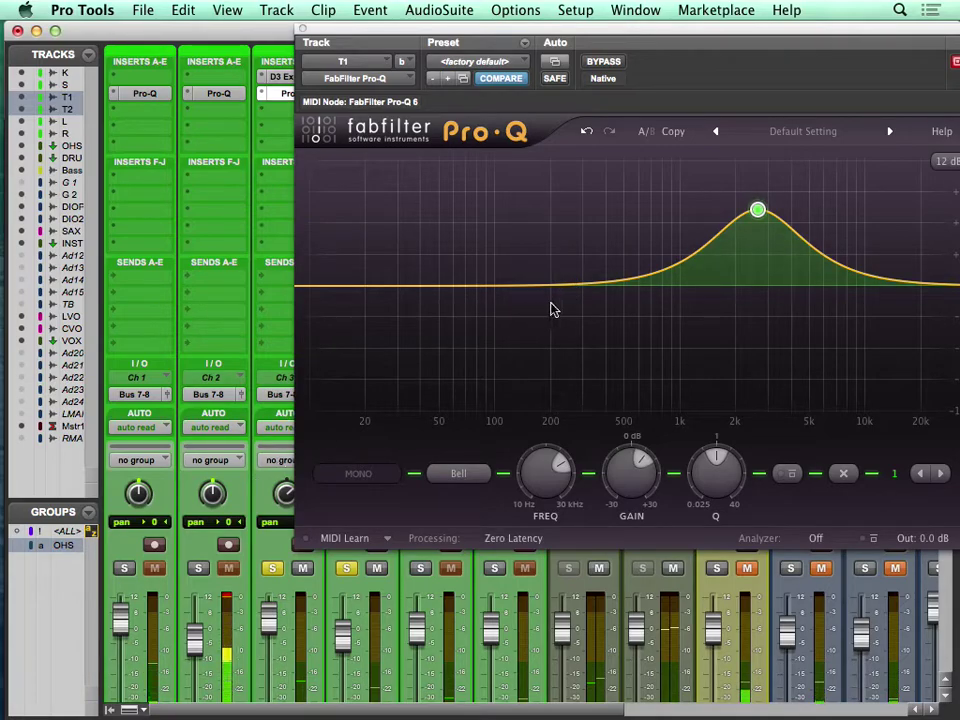
click(346, 568)
drag(598, 284, 632, 317)
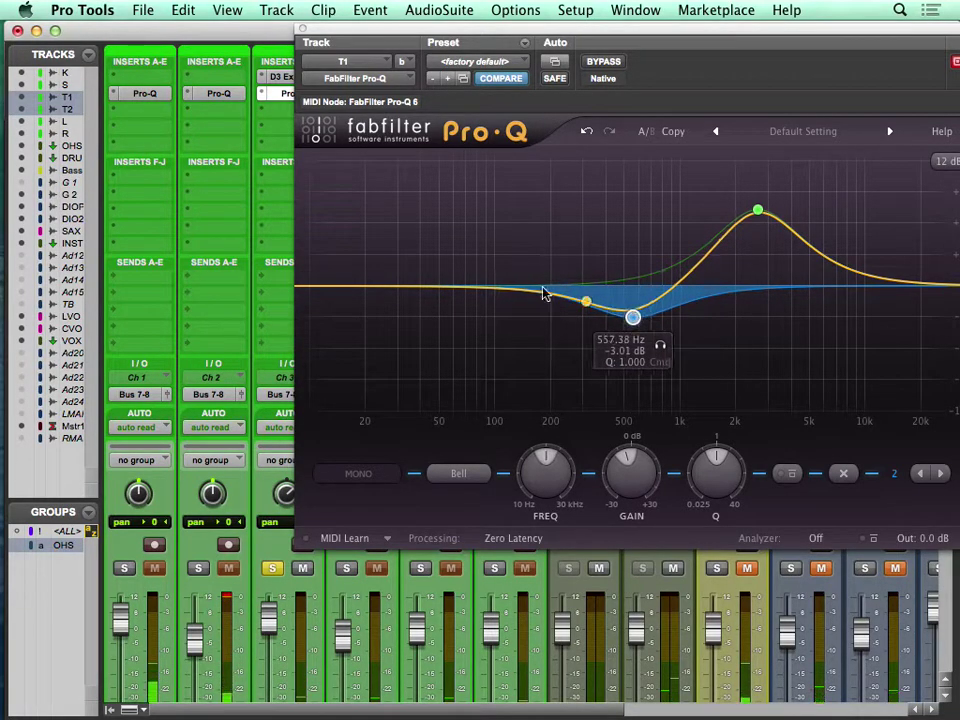
drag(555, 295, 557, 255)
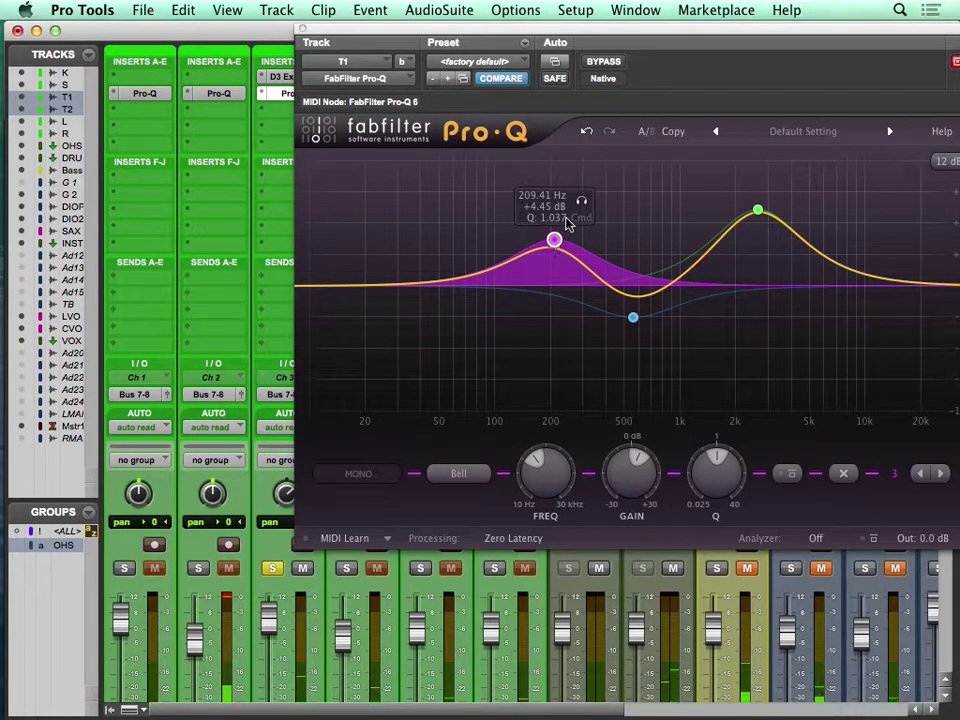
click(606, 64)
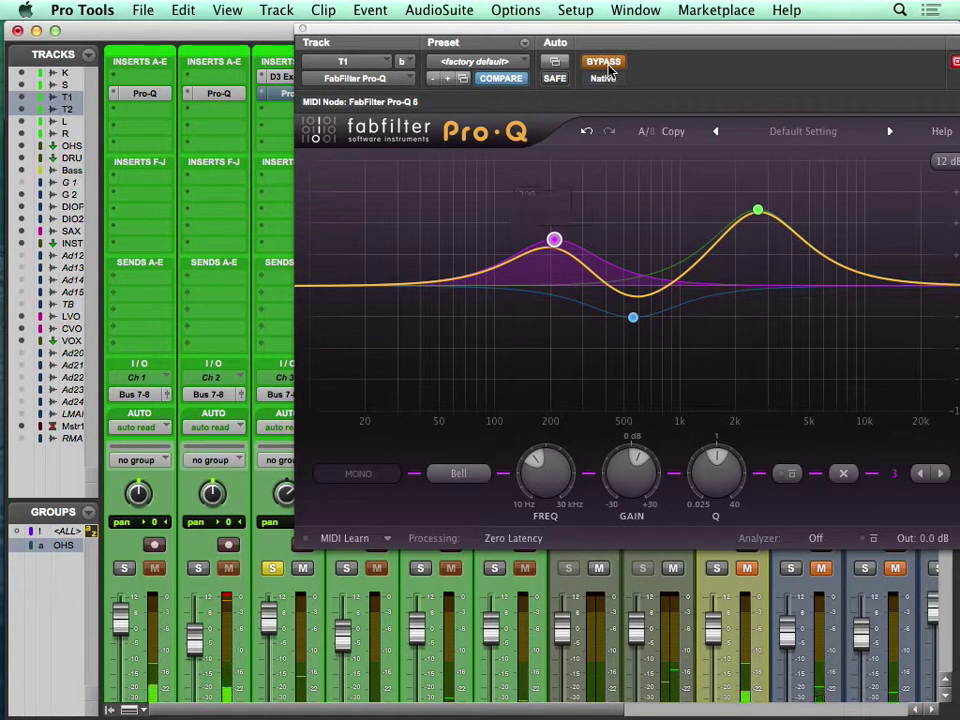
click(606, 64)
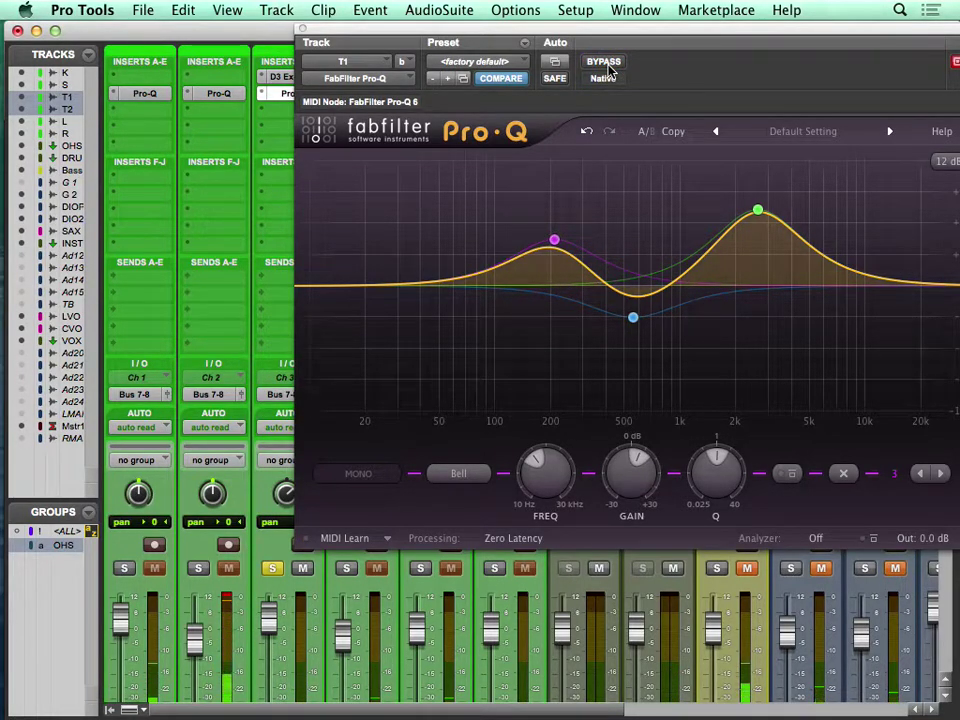
Switch the solo from T1 to T2, close T1's EQ and insert the mono FabFilter Pro-Q on T2 after its gate
click(346, 568)
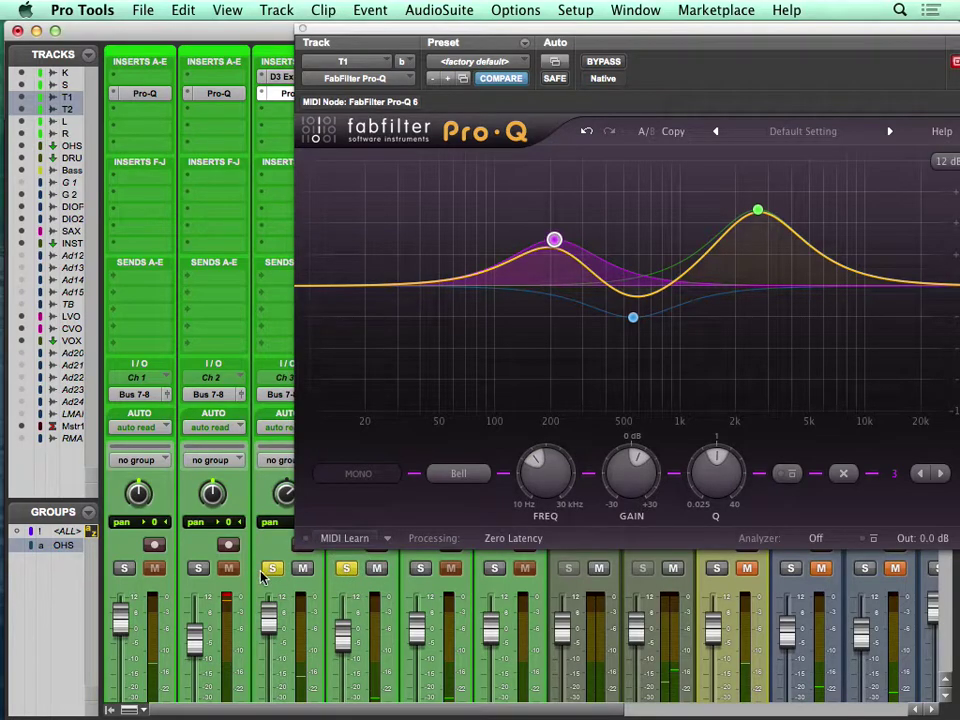
click(272, 568)
click(302, 31)
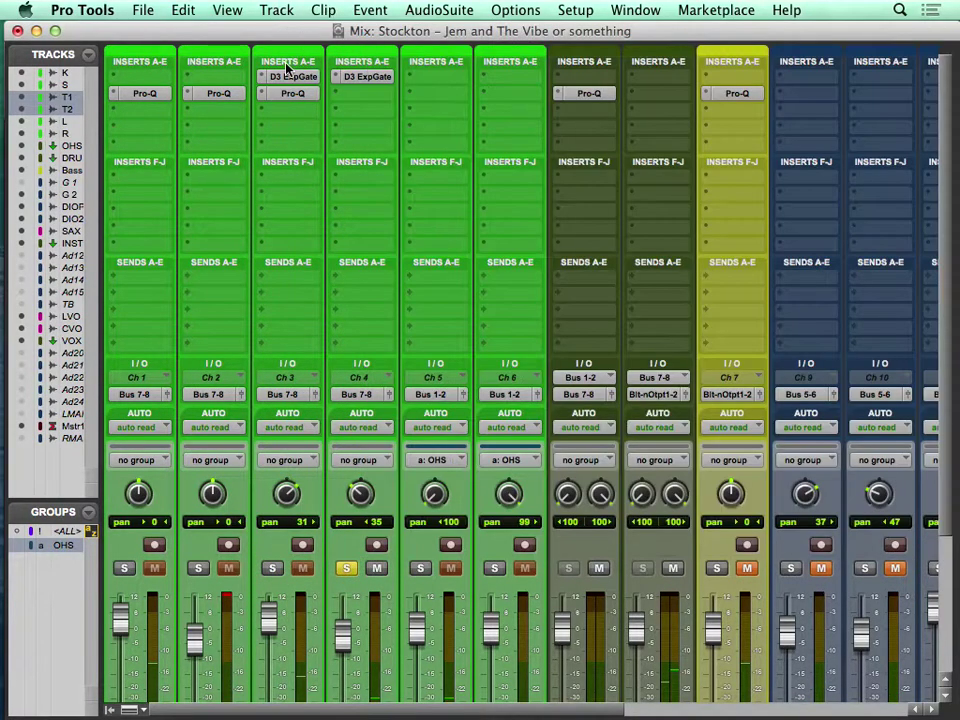
click(342, 94)
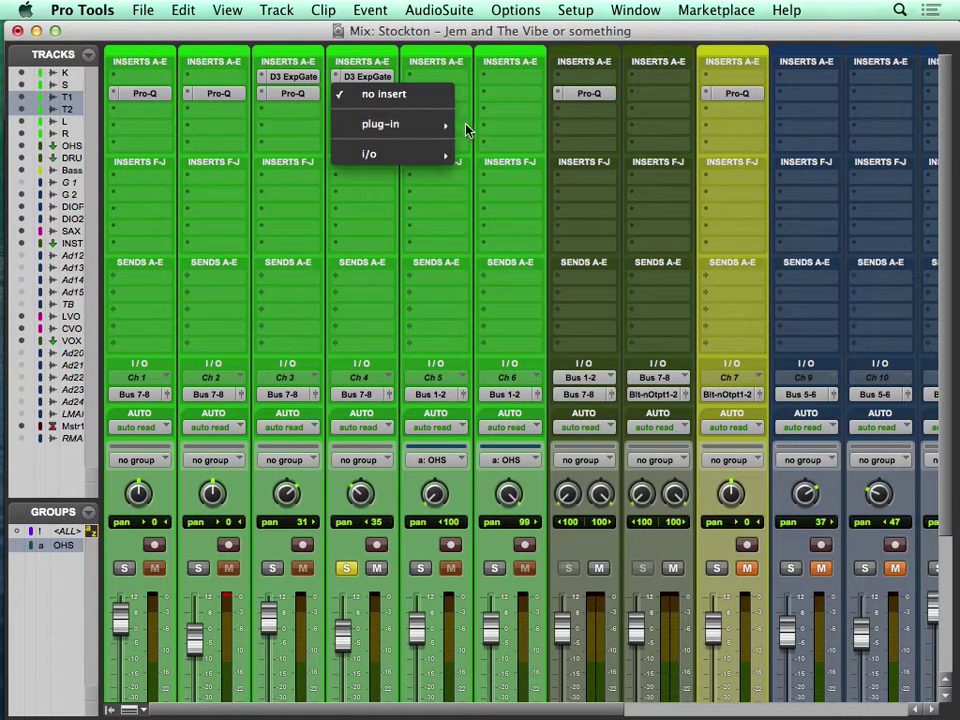
mouse_move(445, 125)
mouse_move(492, 124)
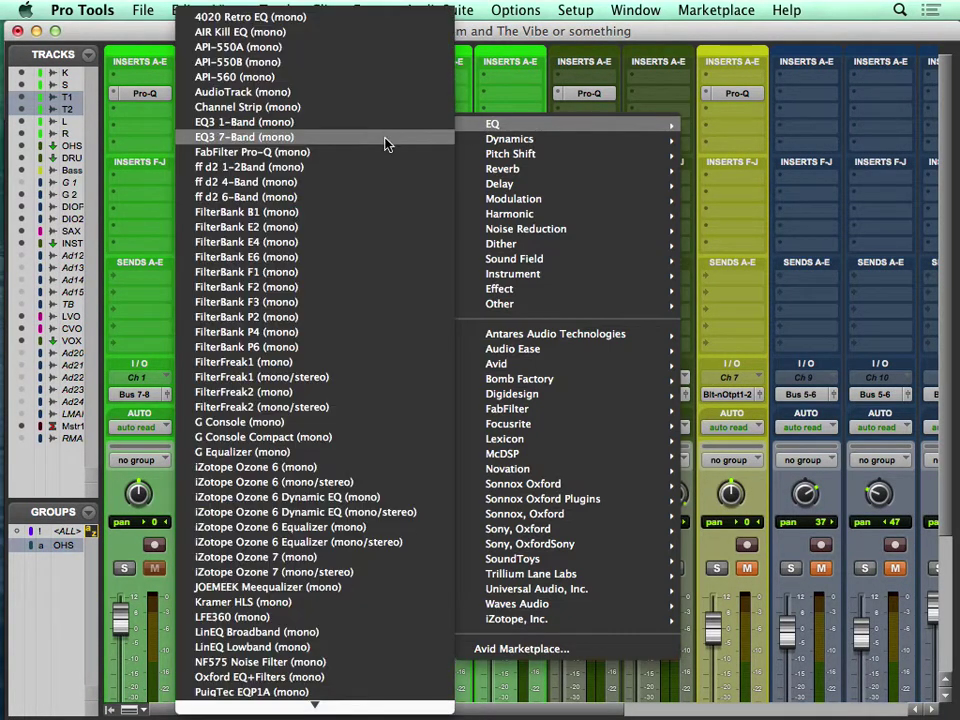
click(300, 152)
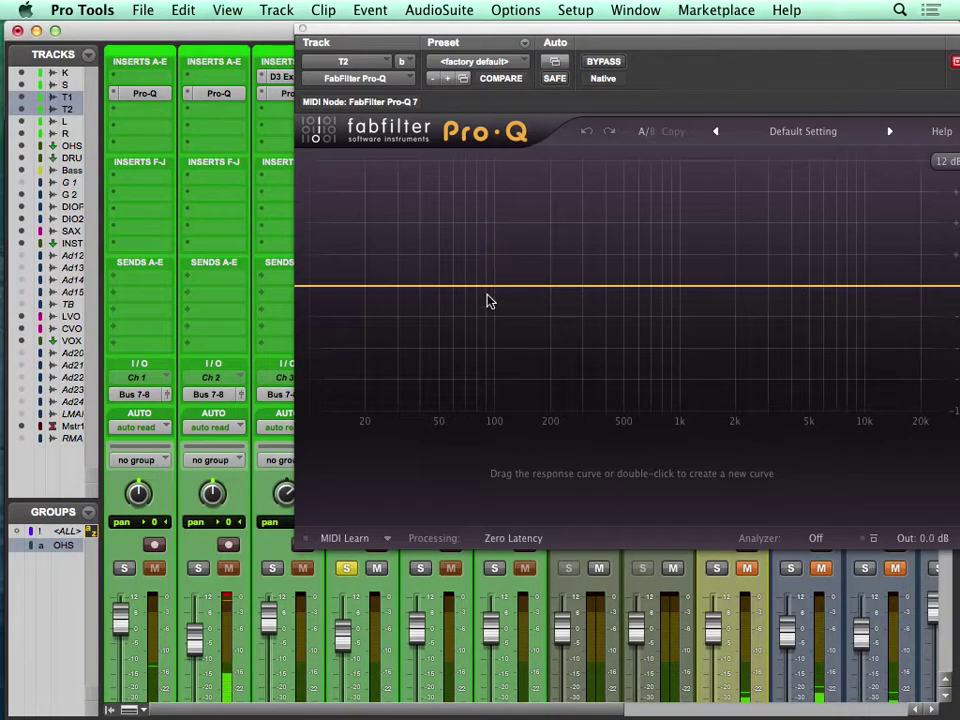
On T2's Pro-Q, add bells of about +4.5 dB near 200 Hz, -2.2 dB at 551 Hz and +2.5 dB at 2.7 kHz
drag(500, 288, 518, 199)
drag(542, 29, 339, 43)
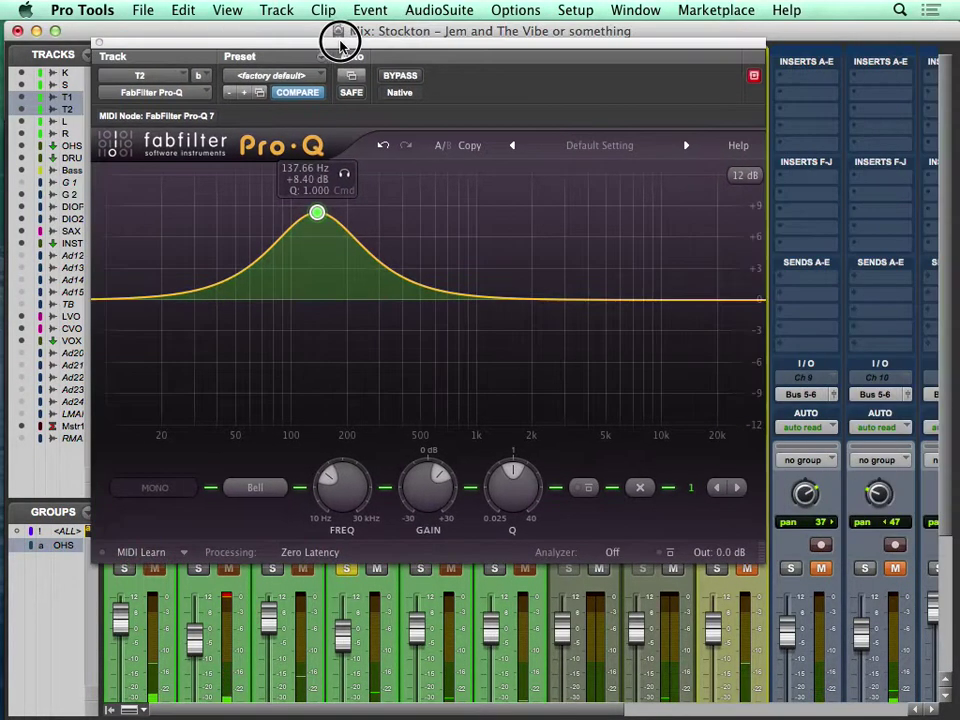
drag(467, 299, 432, 321)
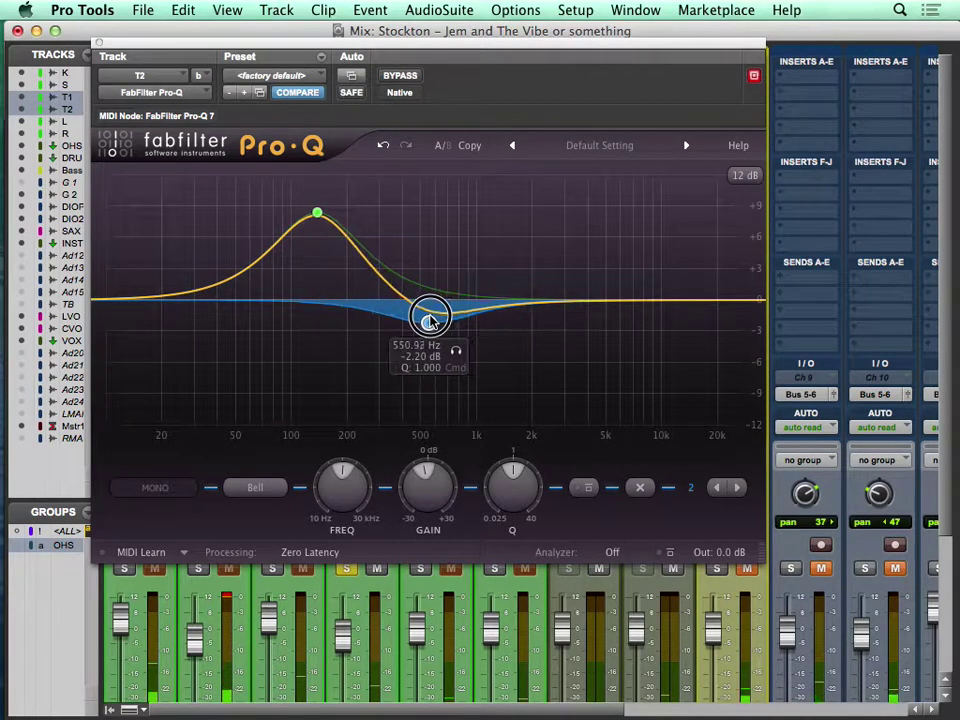
drag(318, 214, 346, 263)
drag(544, 300, 558, 277)
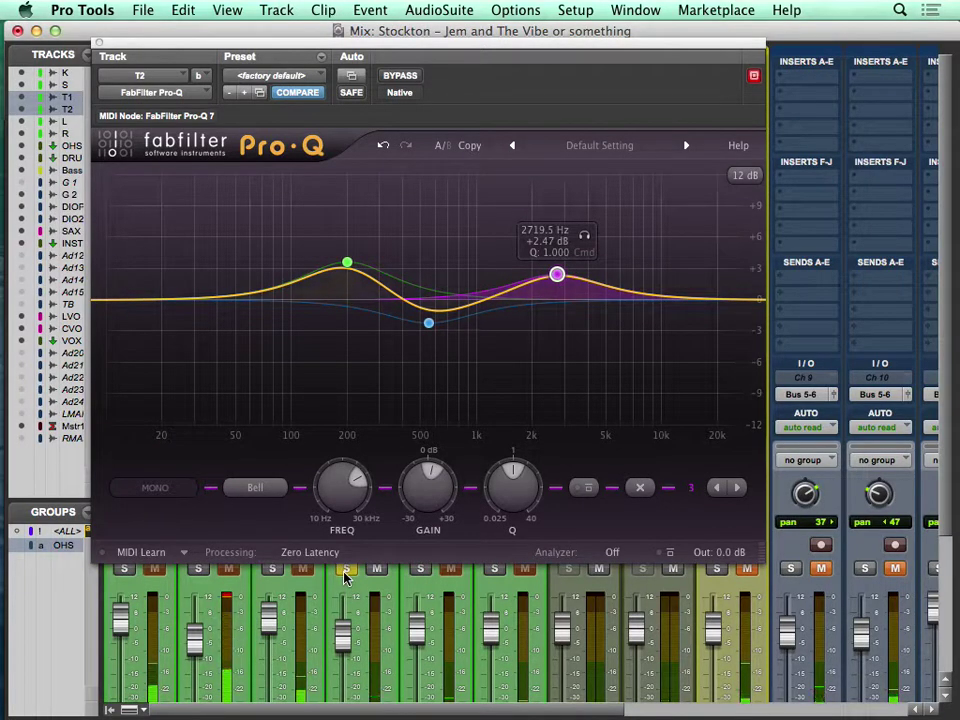
drag(348, 262, 345, 255)
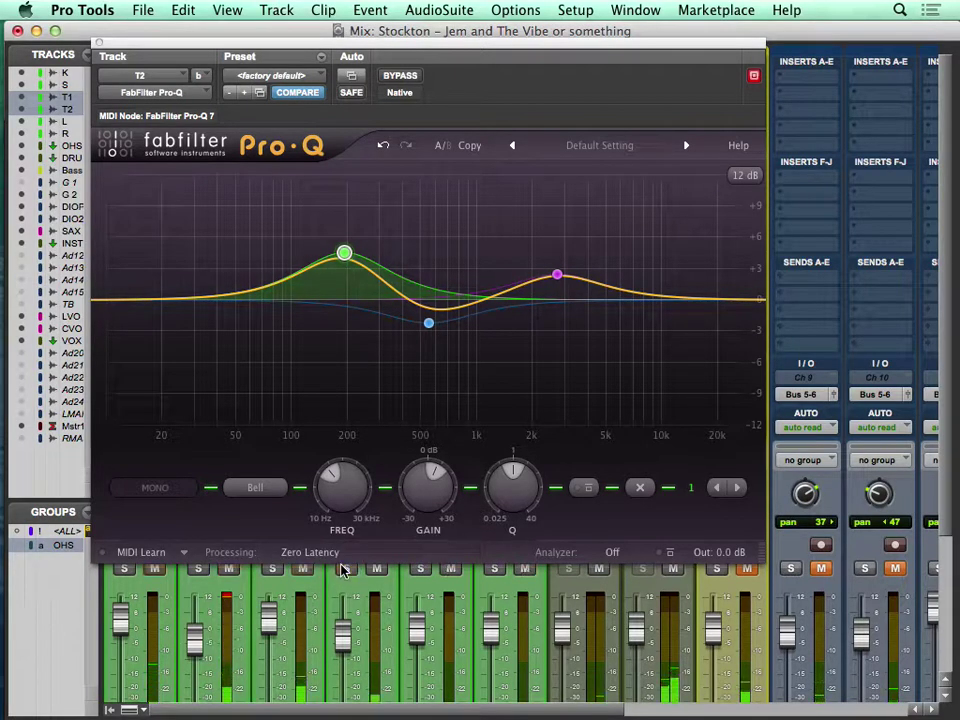
With T2 playing in the full drum mix, raise its volume slightly to -1.6 dB and close its EQ
click(343, 634)
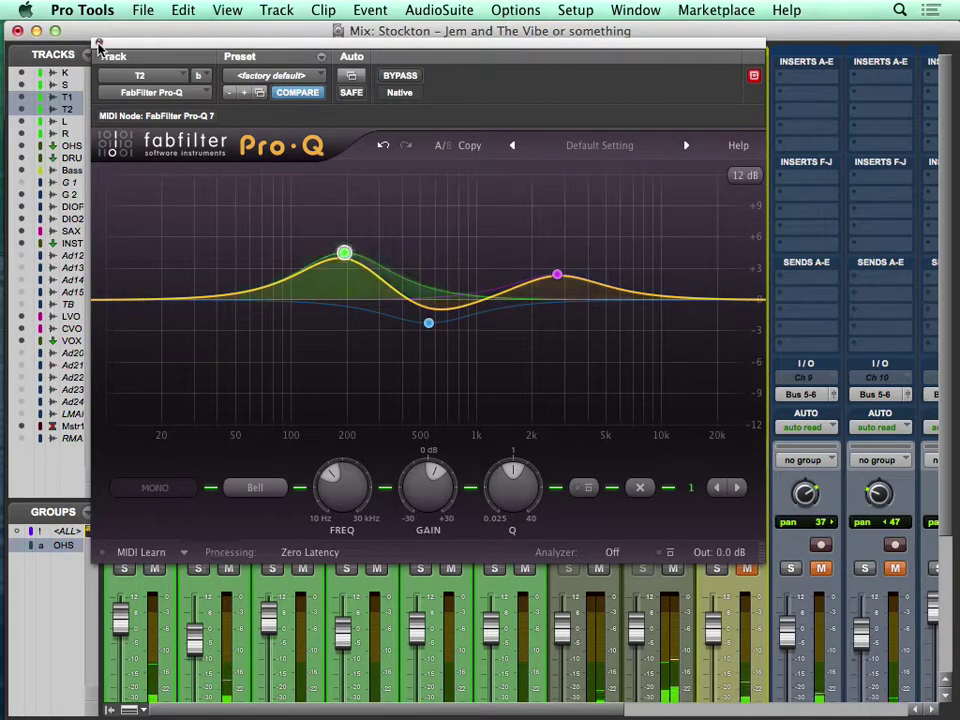
click(99, 44)
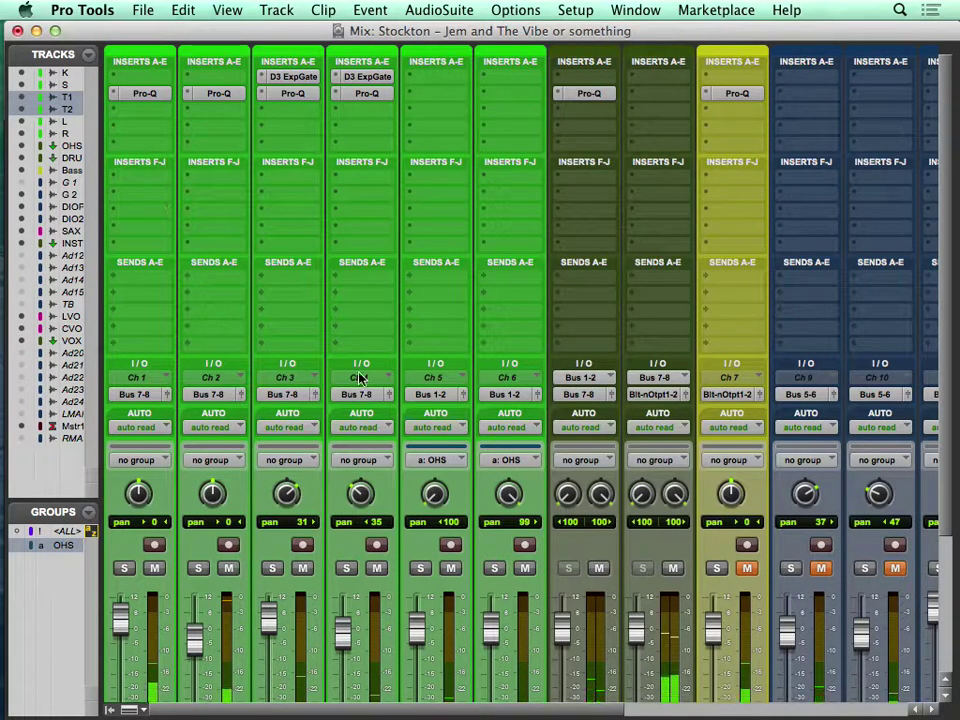
scroll(360, 378, down, 5)
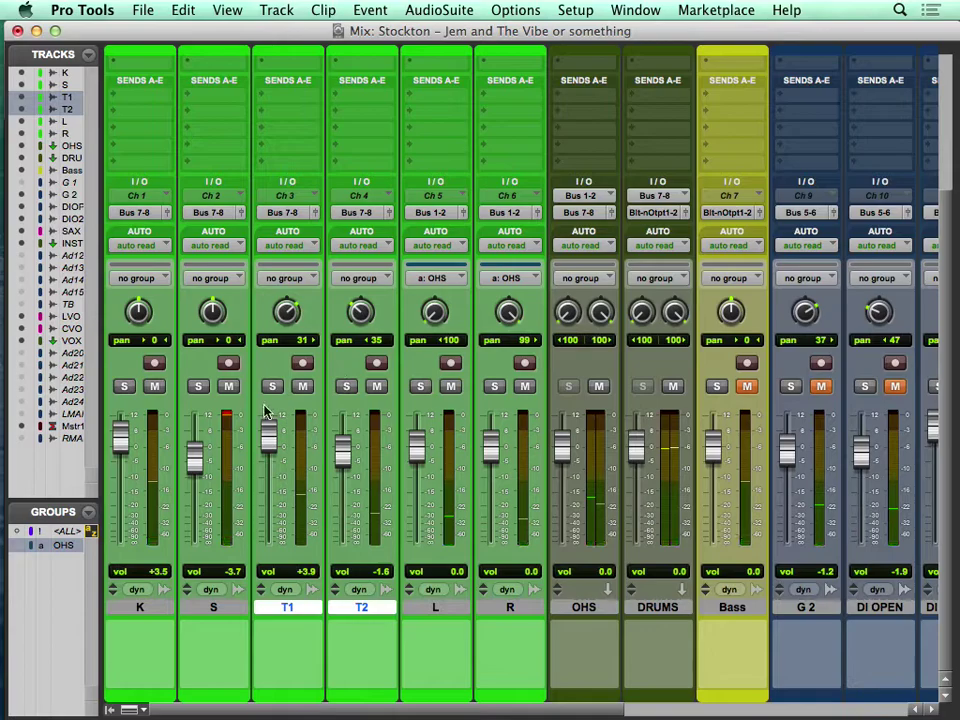
Make one duplicate of the DRUMS aux track for parallel compression
scroll(583, 620, right, 2)
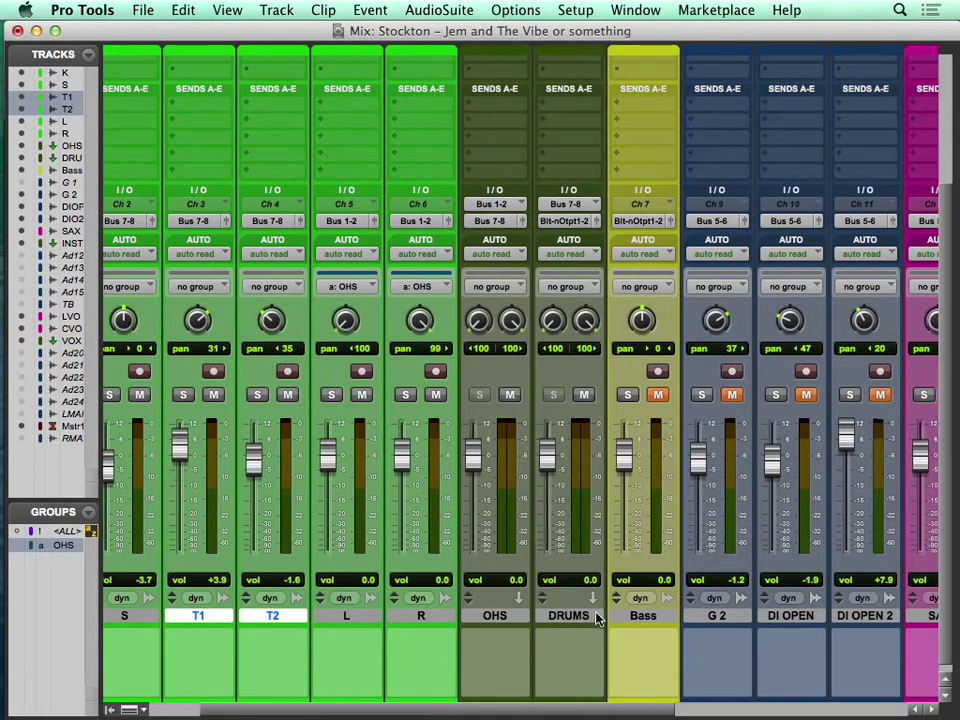
click(573, 617)
key(super+shift+n)
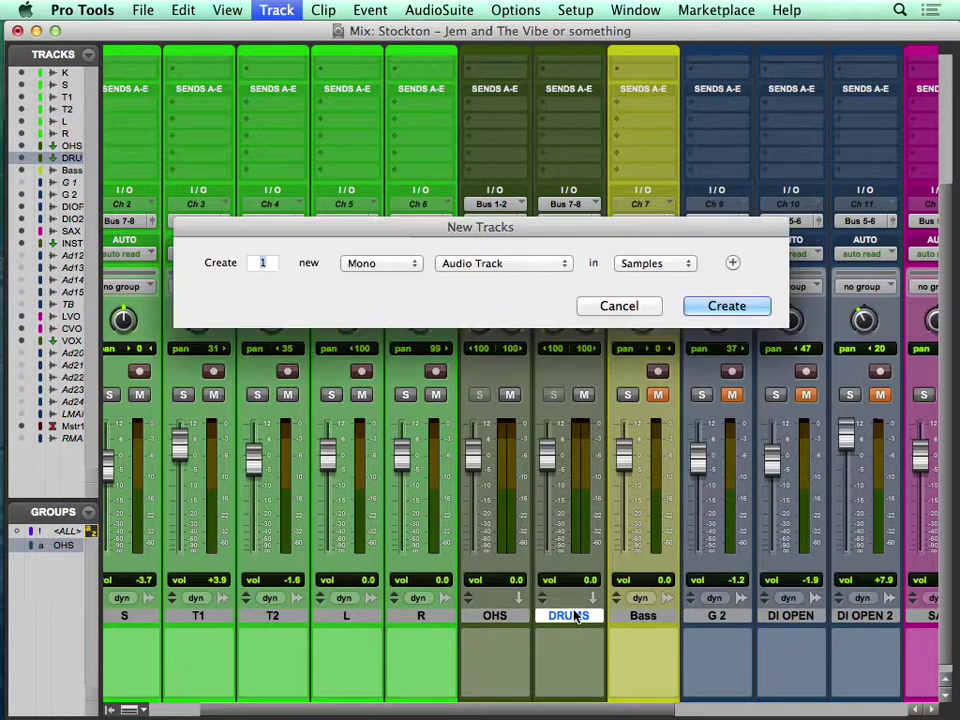
key(Escape)
right_click(573, 617)
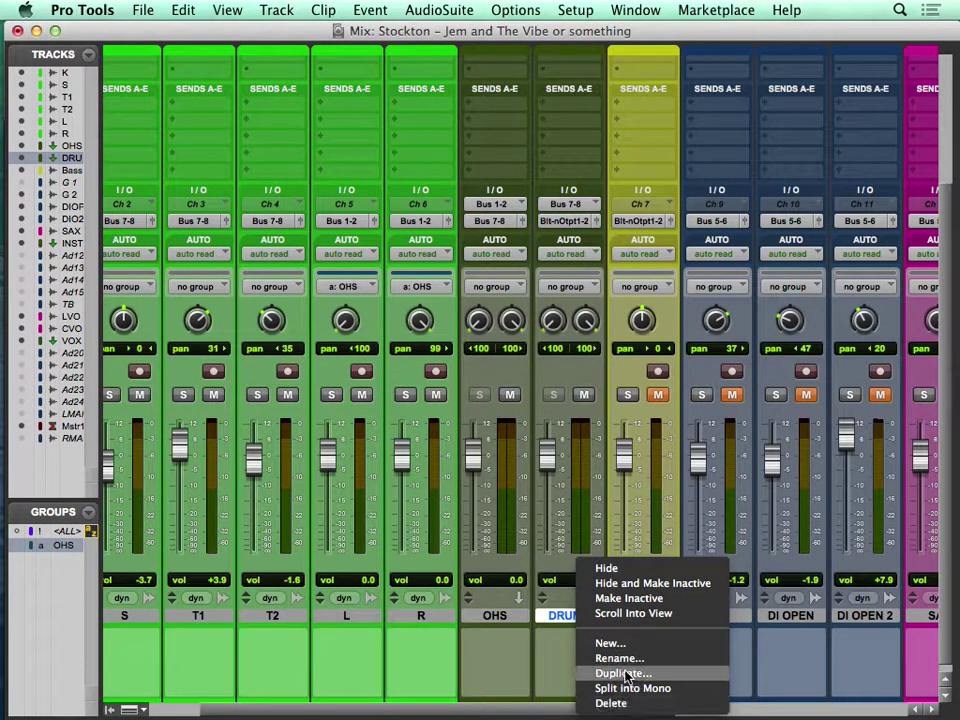
click(624, 674)
click(556, 443)
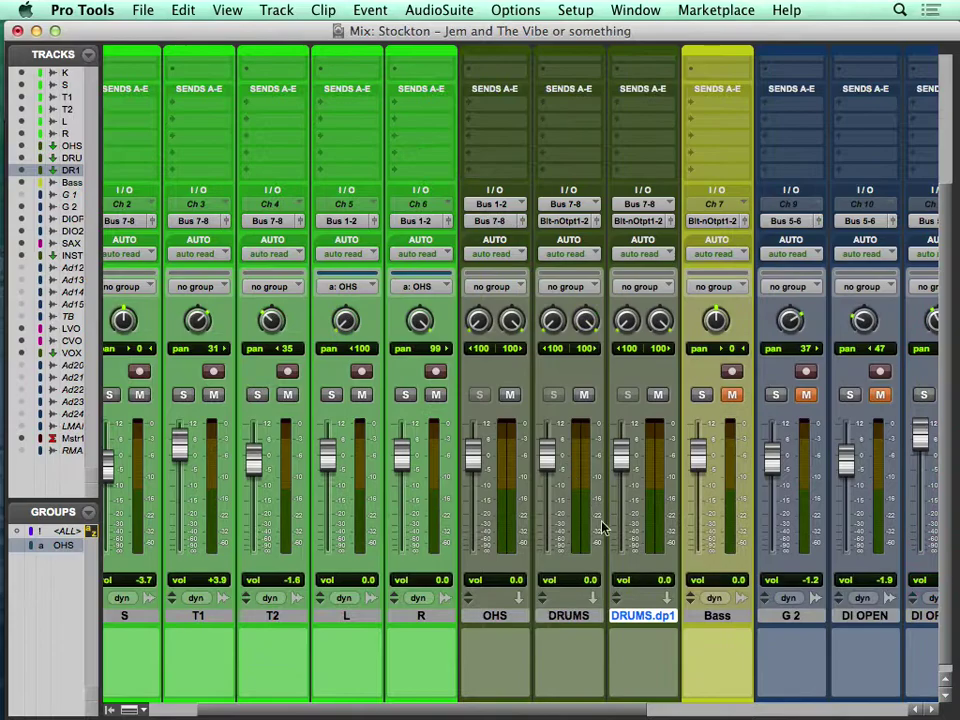
Insert the multichannel stereo SSLComp in the third insert slot of the duplicated DRUMS track
scroll(625, 393, up, 5)
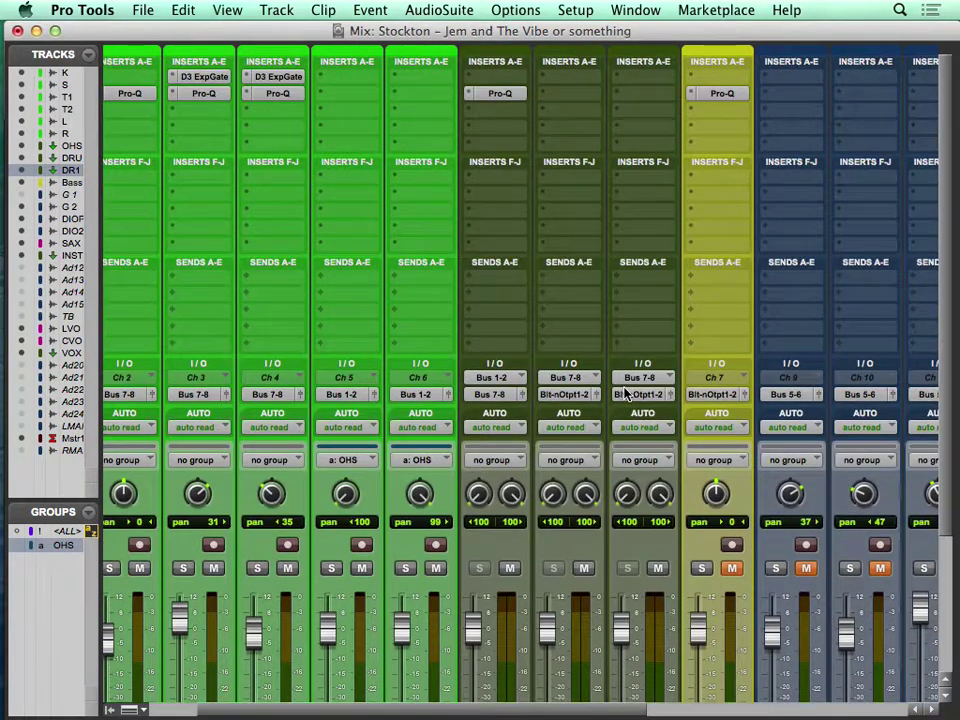
click(631, 92)
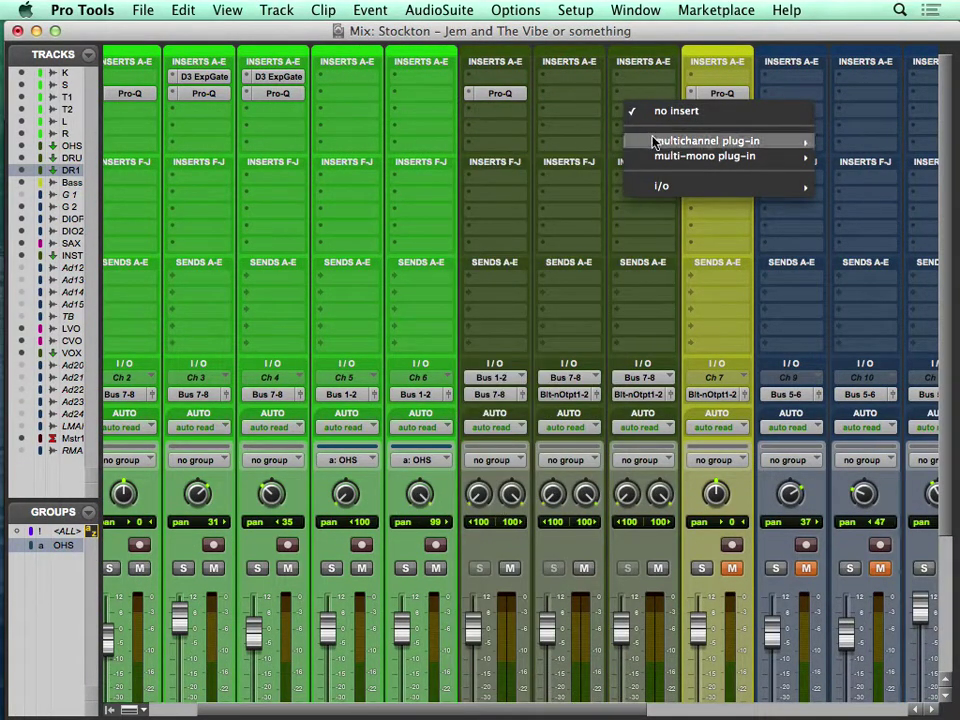
mouse_move(645, 141)
mouse_move(540, 157)
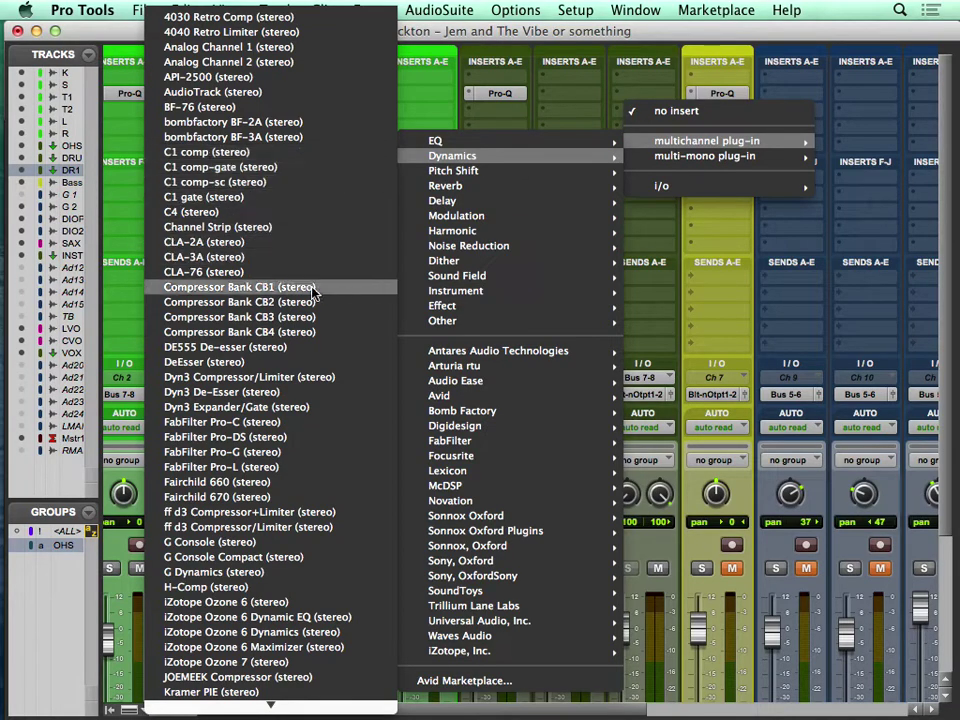
mouse_move(210, 700)
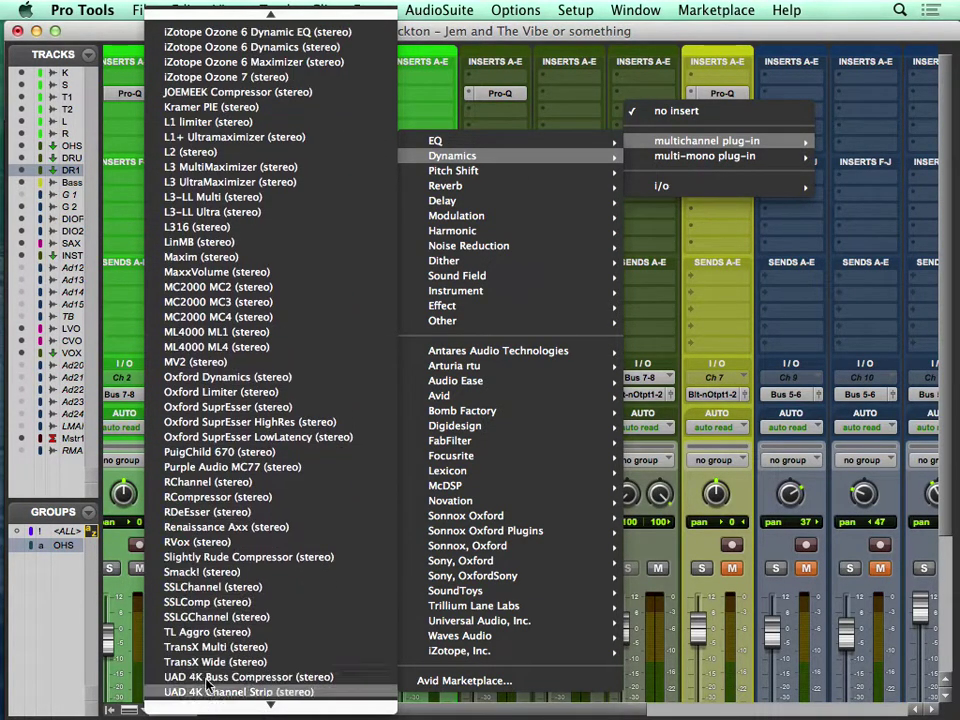
click(167, 540)
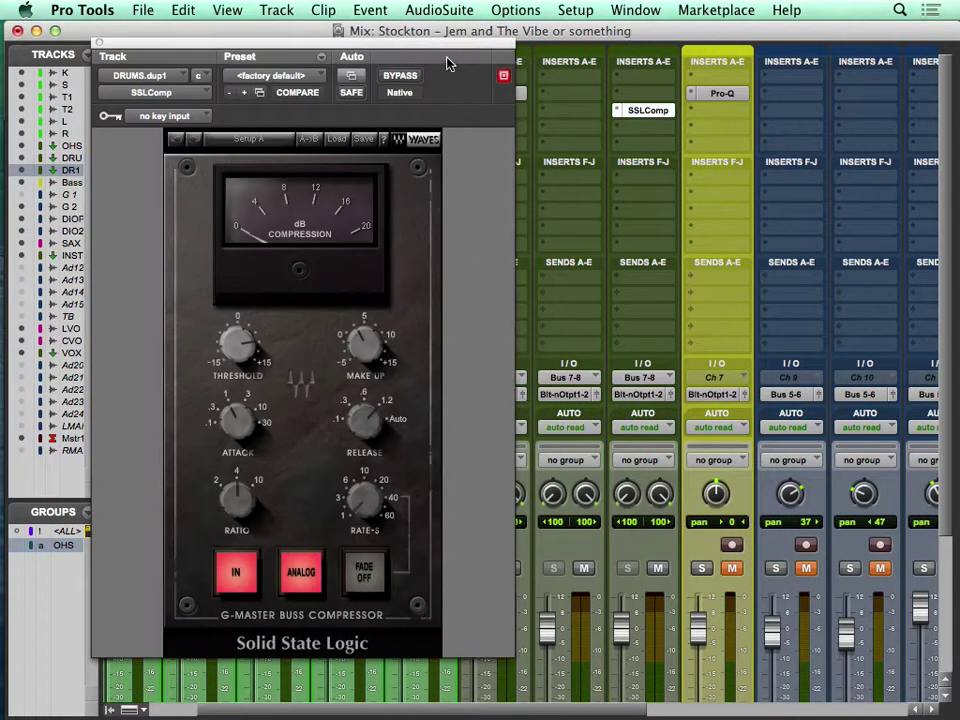
Set SSLComp to 30 ms attack, .1 release, ratio 10, analog off and threshold -2.7, playing with the duplicate's fader pulled down
drag(455, 48, 365, 53)
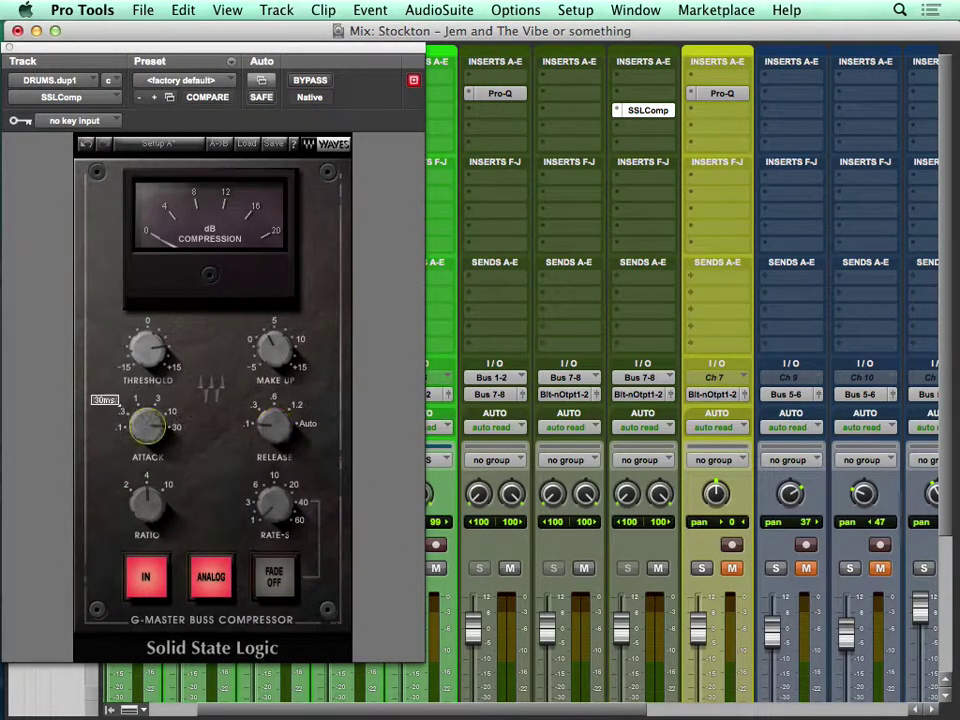
click(212, 592)
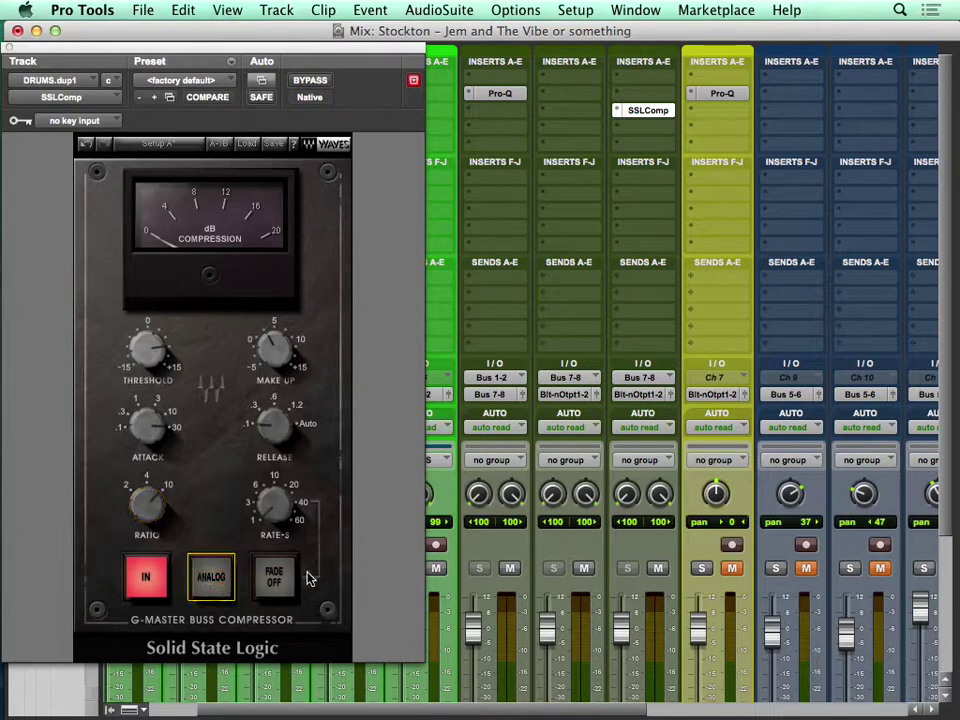
key(space)
drag(620, 630, 621, 679)
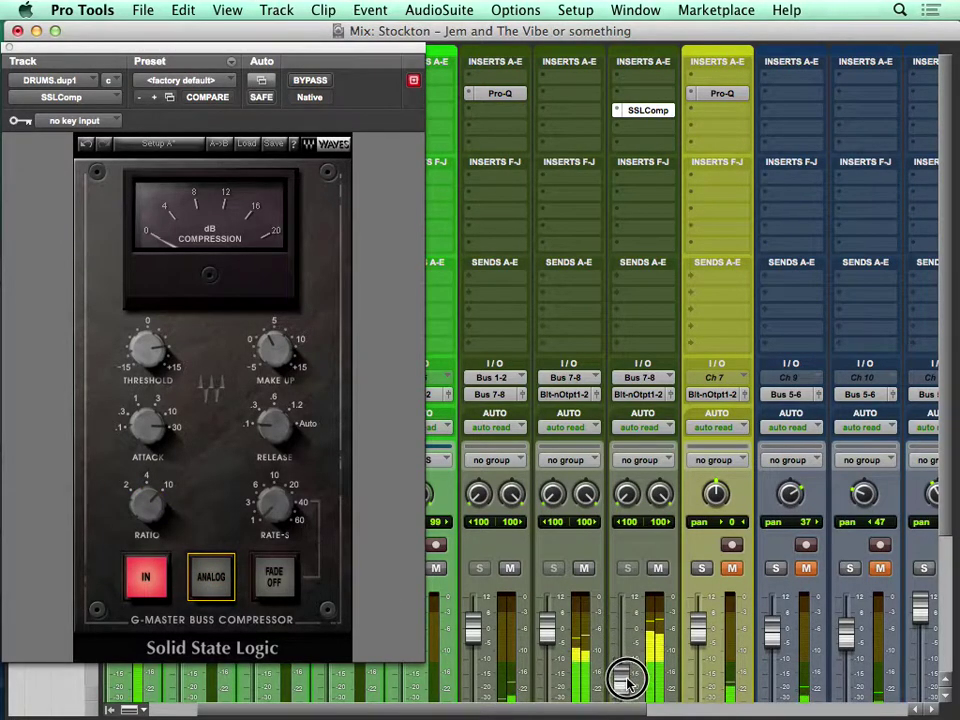
drag(146, 348, 146, 366)
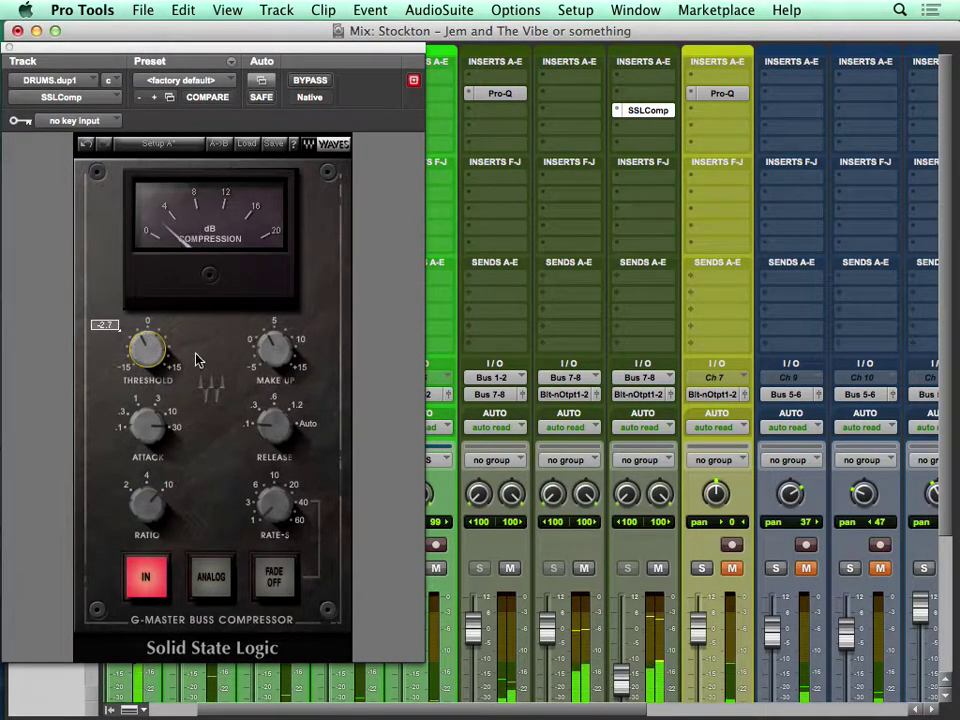
Mute DRUMS, reset the duplicate's volume to 0 dB, lower the SSLComp threshold to about -4.2 and close the compressor
click(584, 568)
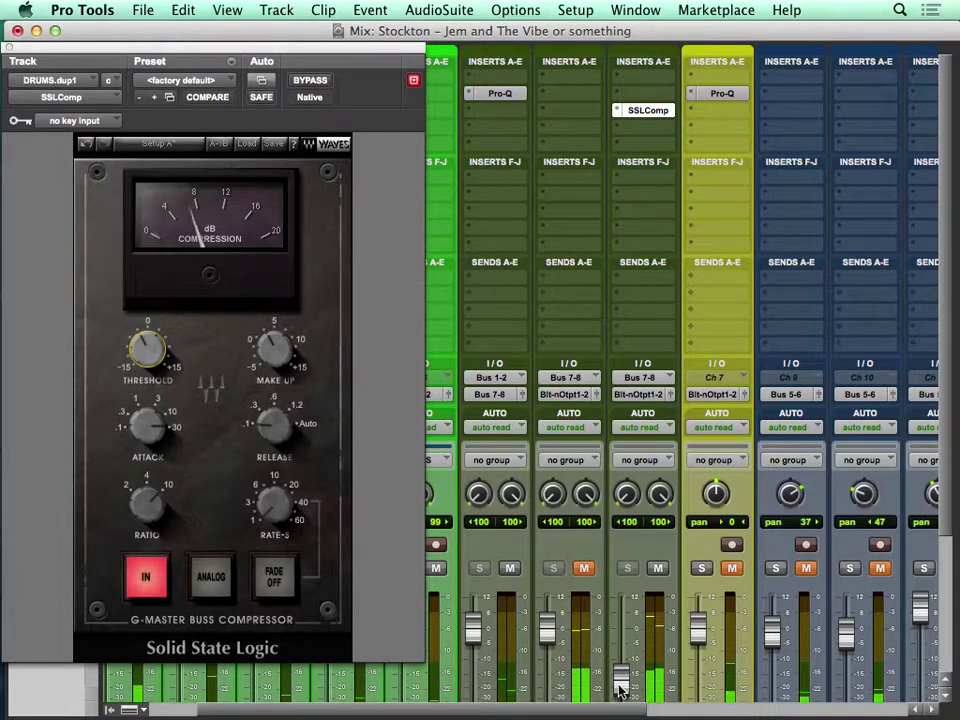
alt+click(612, 681)
drag(140, 350, 143, 352)
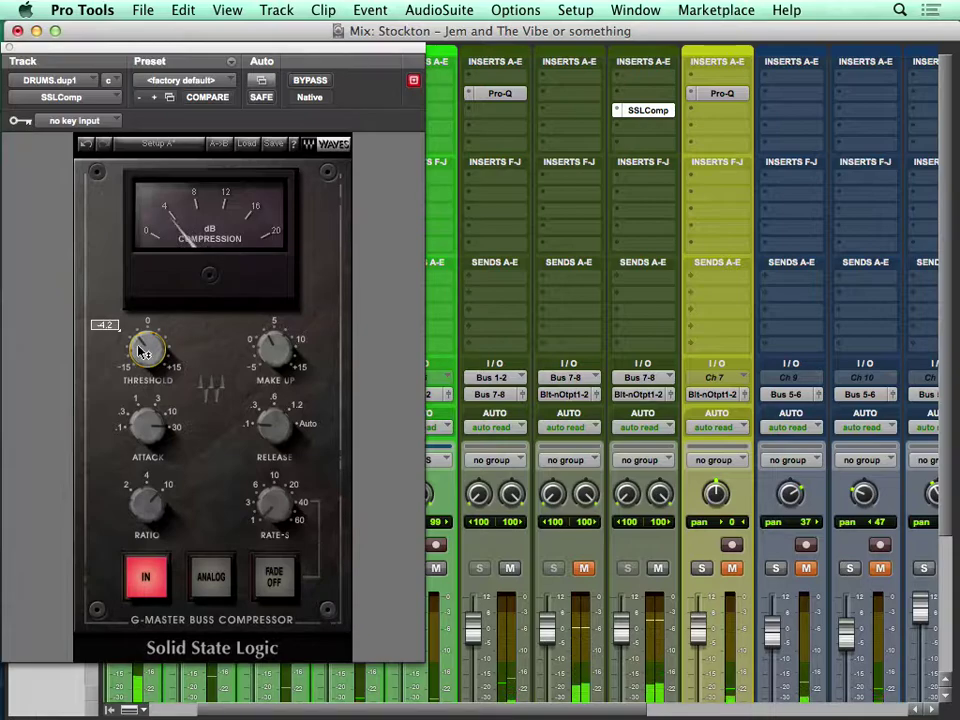
click(17, 31)
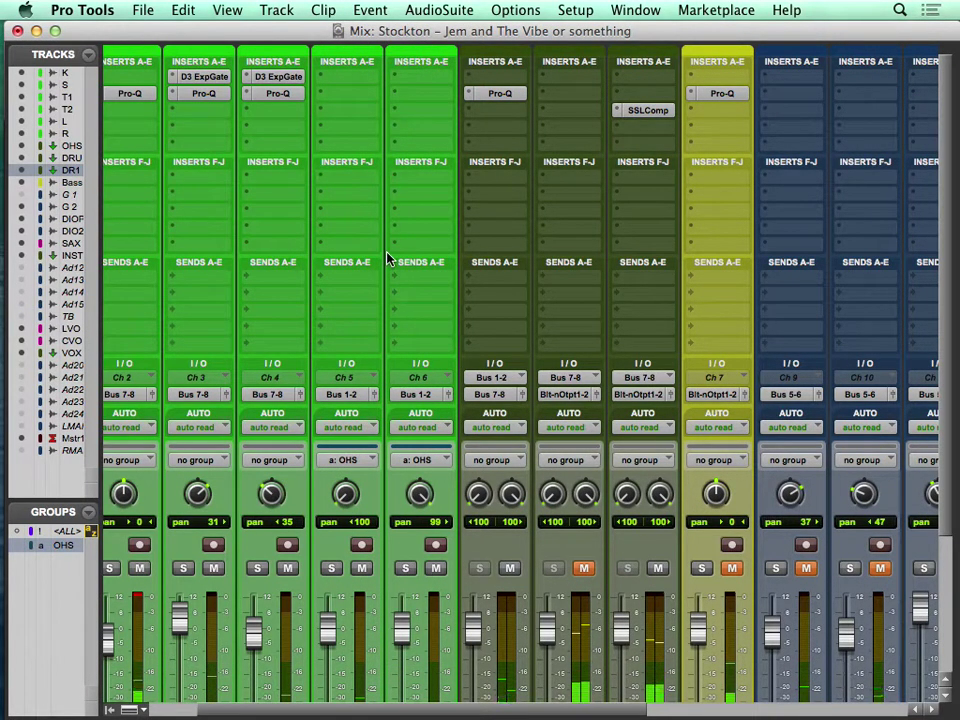
Unmute DRUMS and blend the compressed duplicate underneath it at -7.0 dB
scroll(388, 258, down, 3)
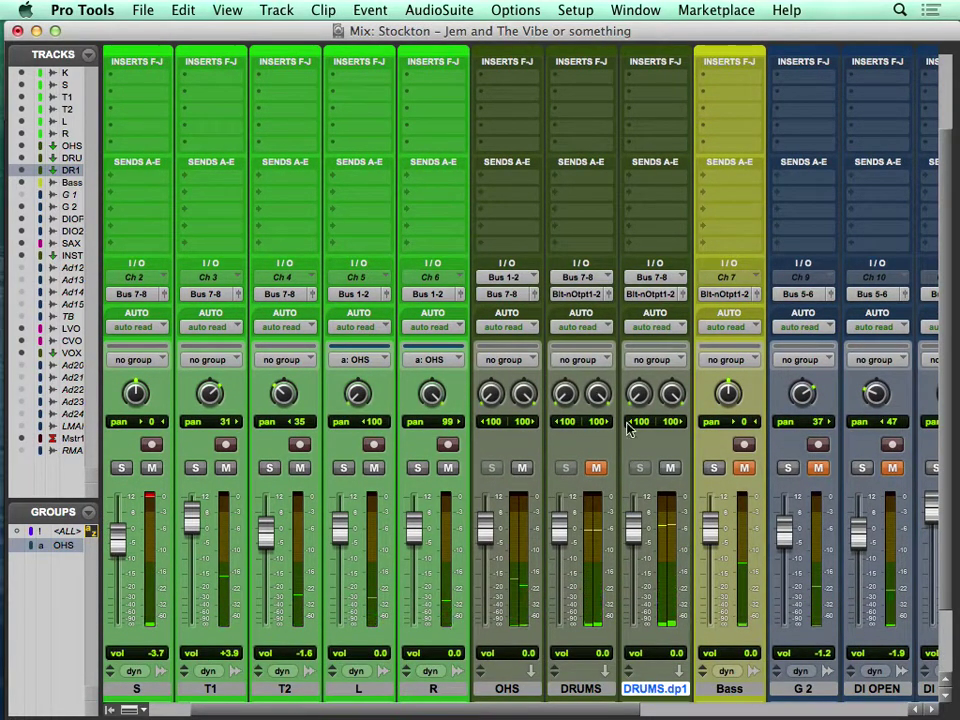
click(596, 469)
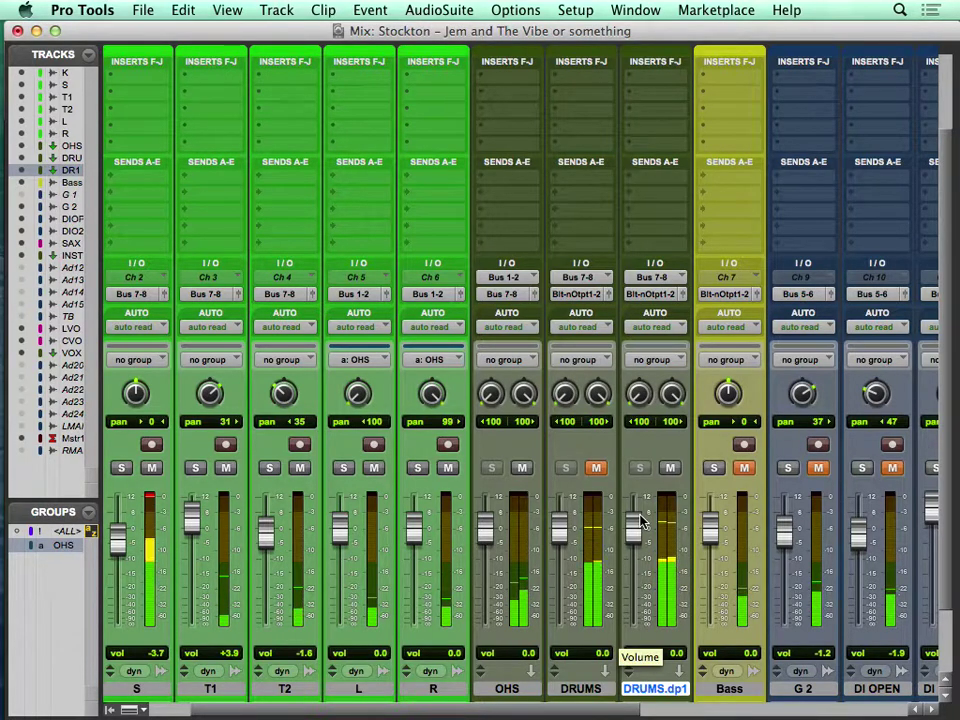
drag(632, 522, 634, 557)
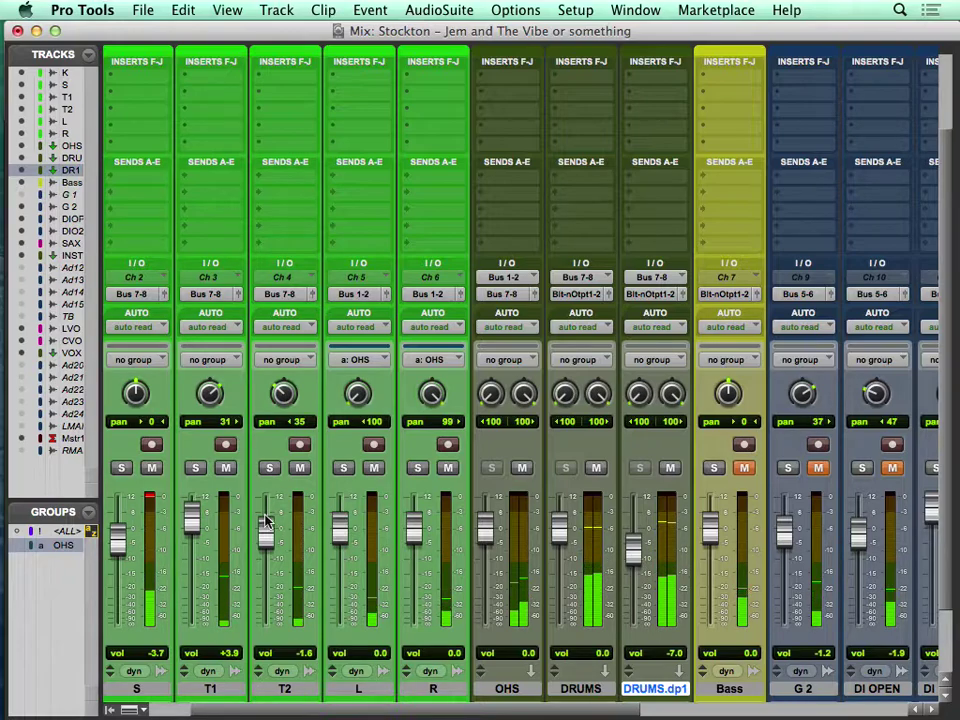
Compare the parallel-compressed drums with and without the snare and kick by toggling their mutes, leaving S muted
click(151, 470)
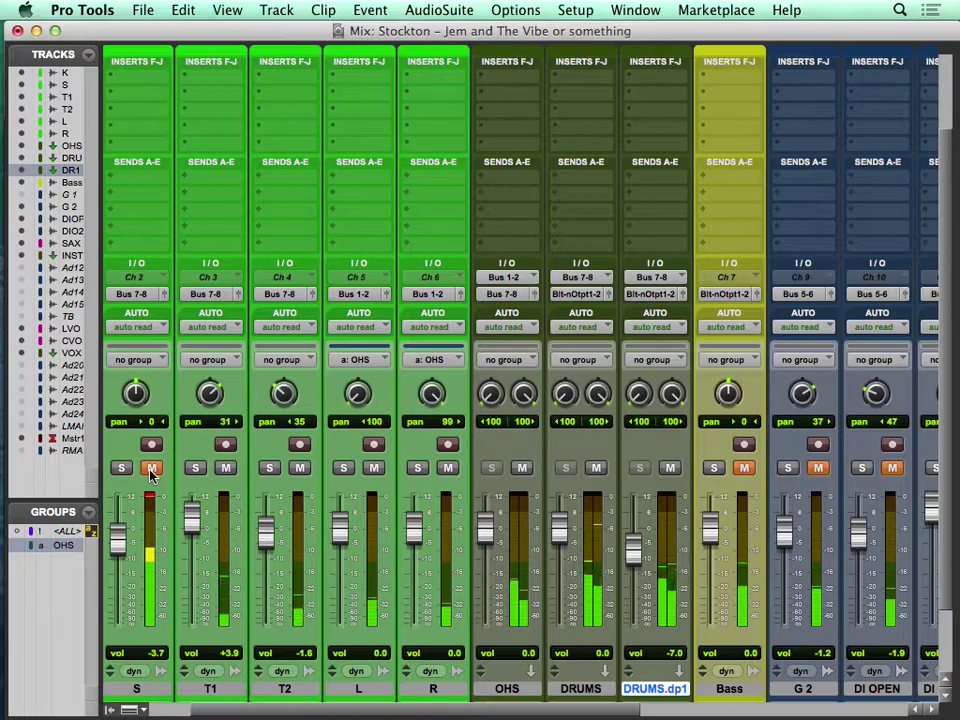
scroll(151, 475, left, 3)
scroll(151, 475, down, 3)
click(226, 389)
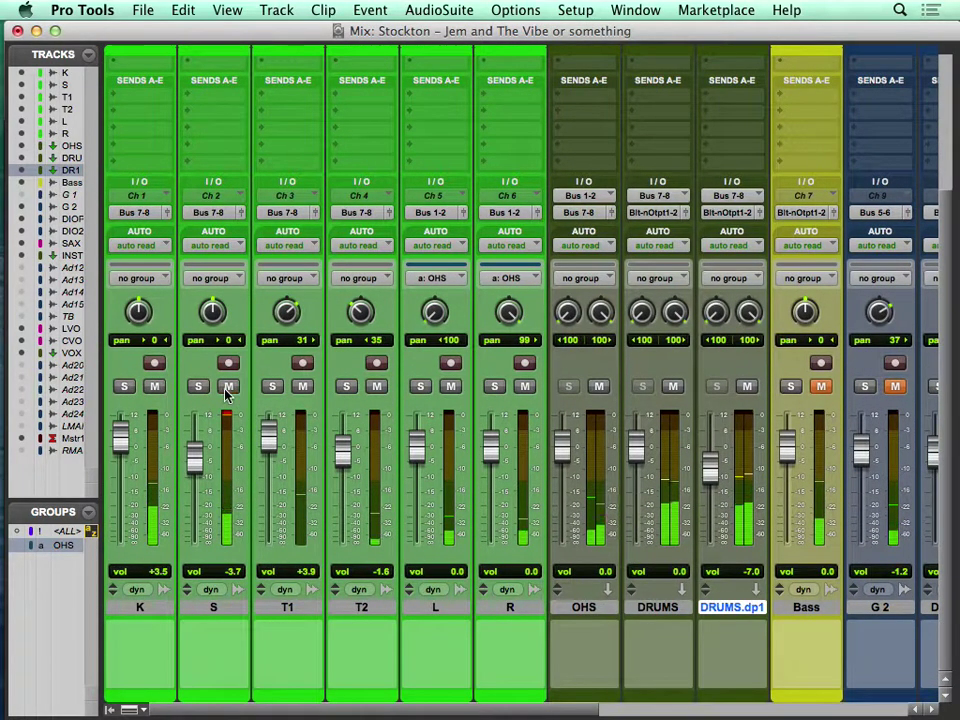
click(228, 386)
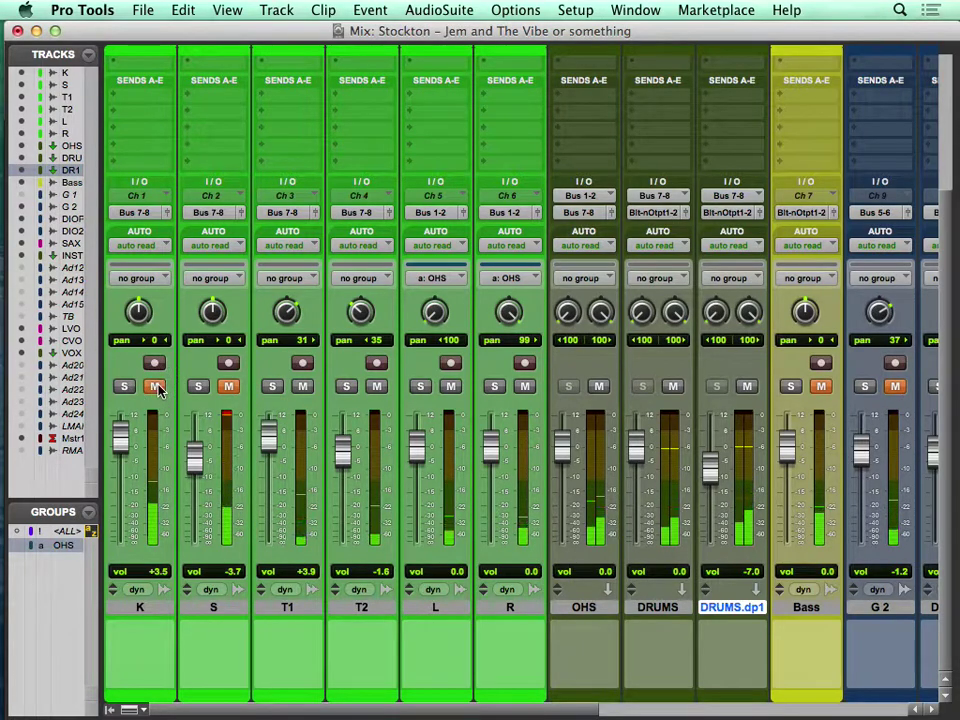
scroll(158, 389, up, 3)
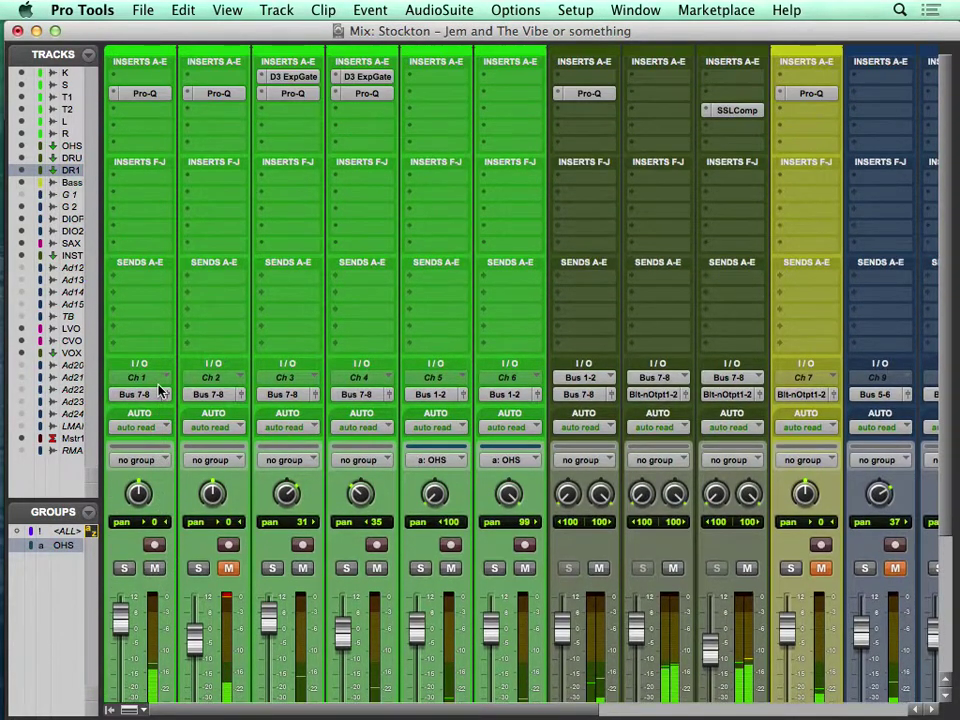
In the kick's Pro-Q, move the low shelf to about 51.7 Hz, +7.4 dB, and the upper bell cut to about 200 Hz, -5.6 dB
click(150, 93)
drag(162, 272, 148, 272)
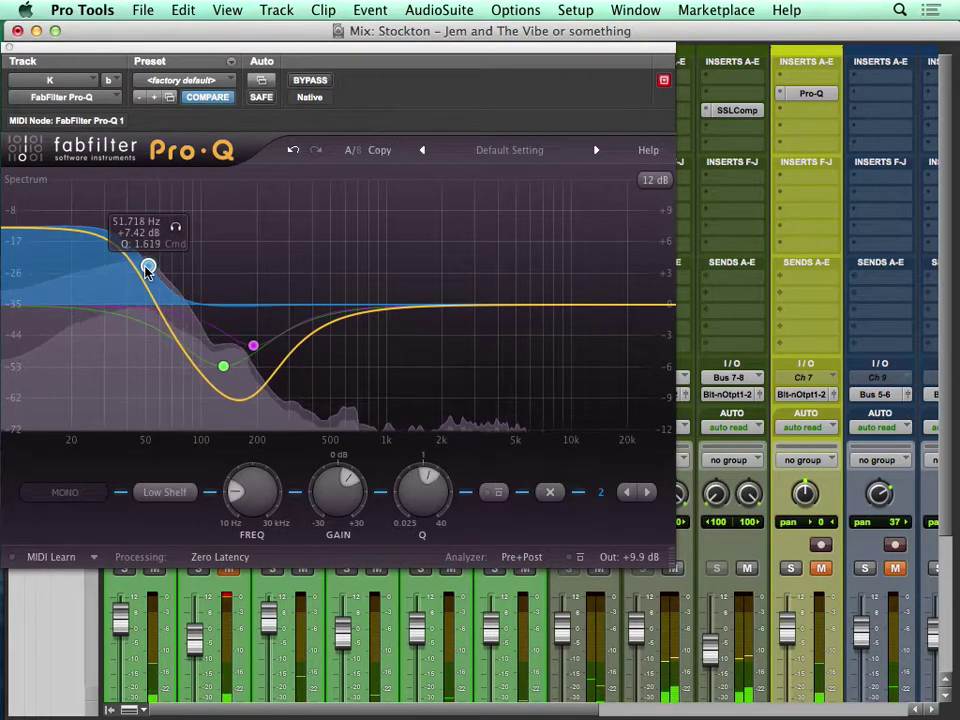
click(254, 347)
click(280, 372)
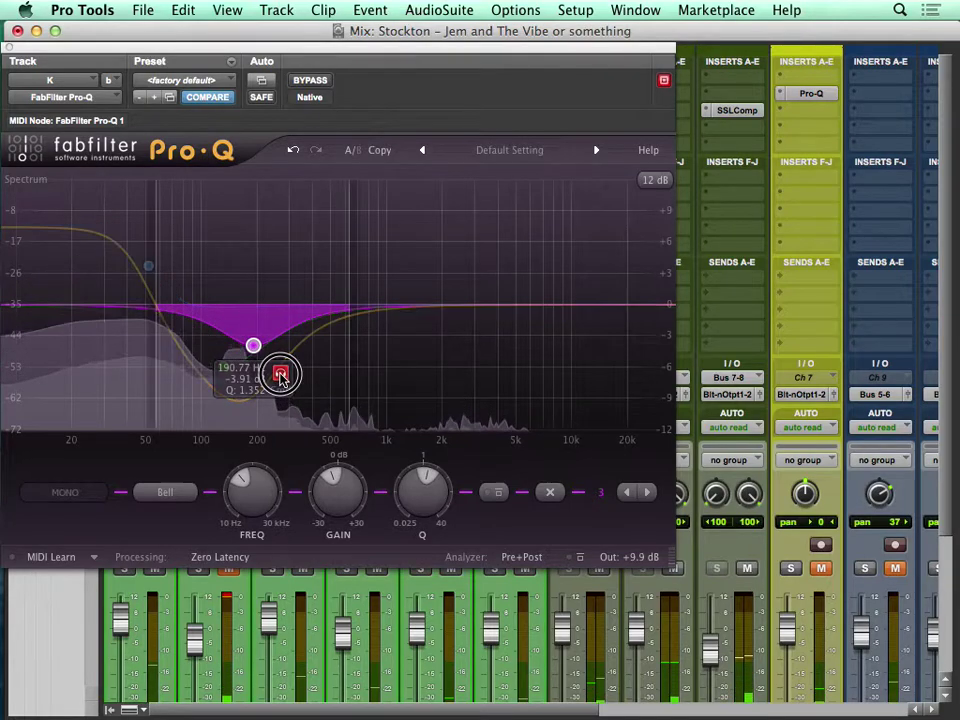
drag(254, 347, 258, 365)
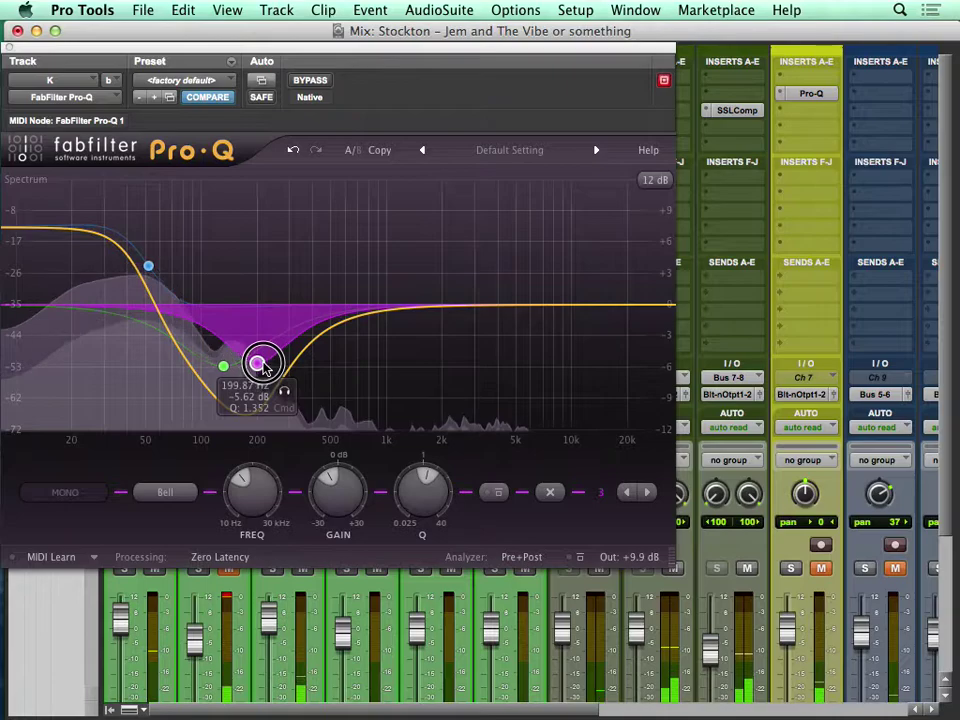
click(17, 31)
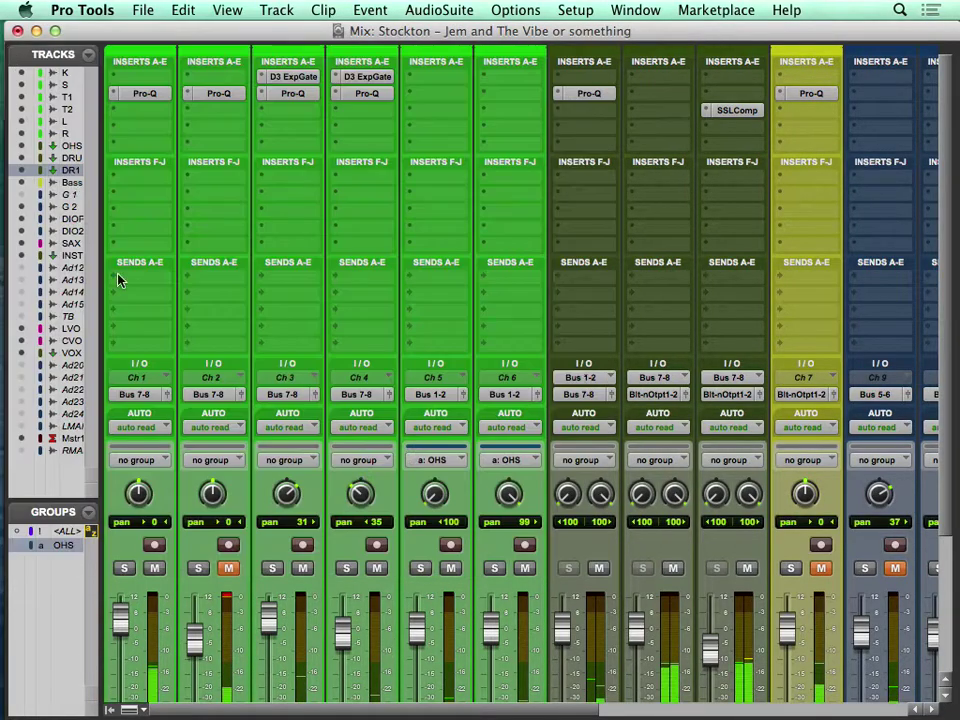
Unmute the snare track S to hear it with the rest of the drum kit
click(229, 569)
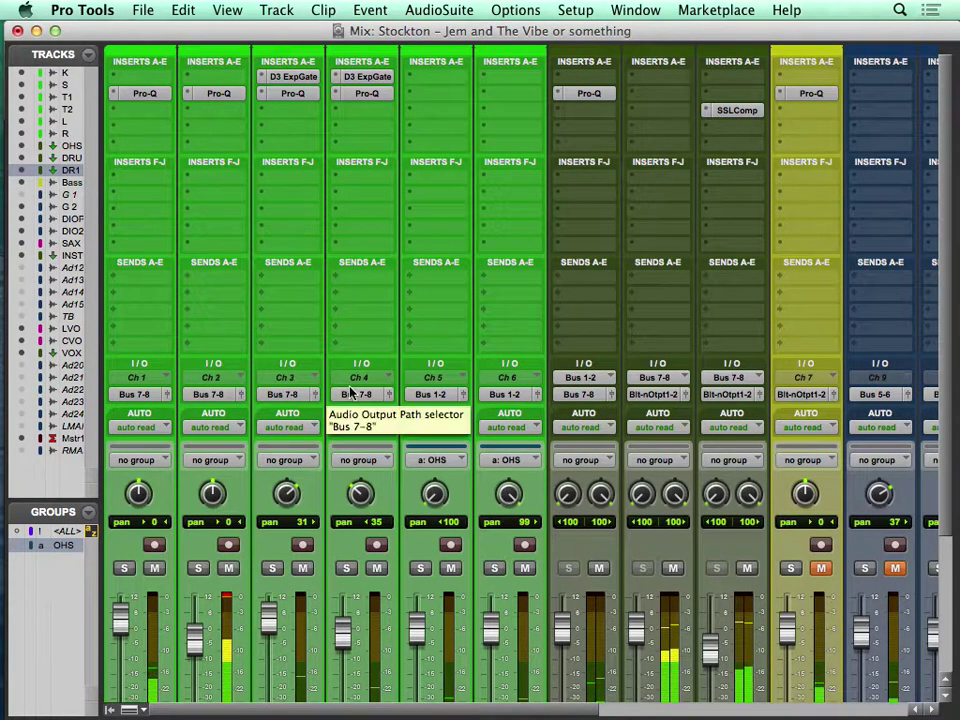
scroll(237, 247, down, 4)
scroll(430, 378, right, 10)
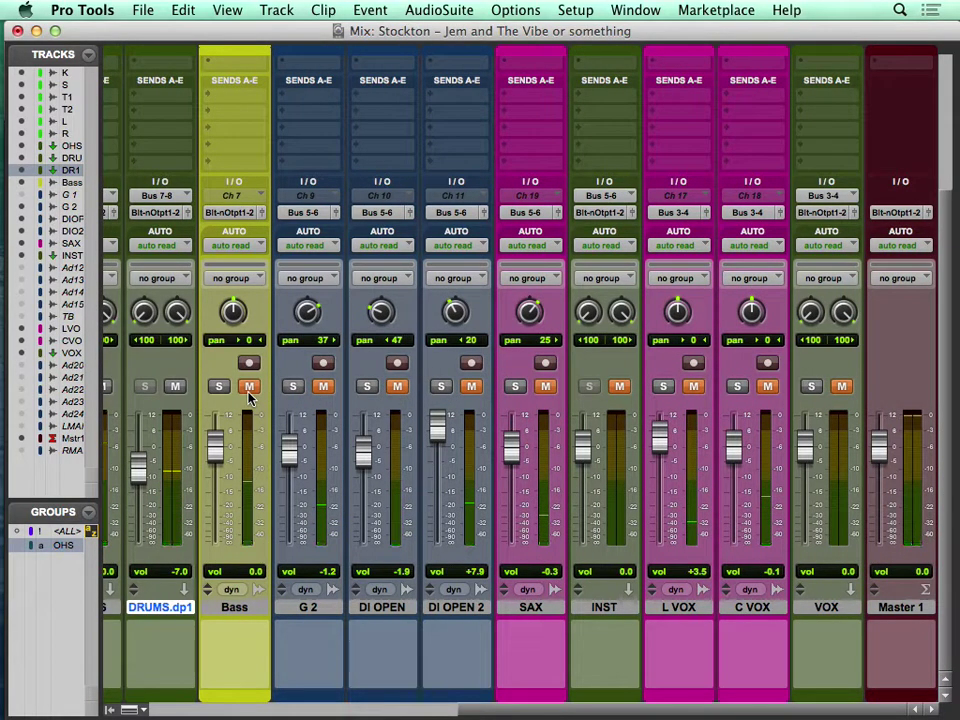
Select the timeline range from about 1:26 to 3:48 and briefly play it
key(super+equal)
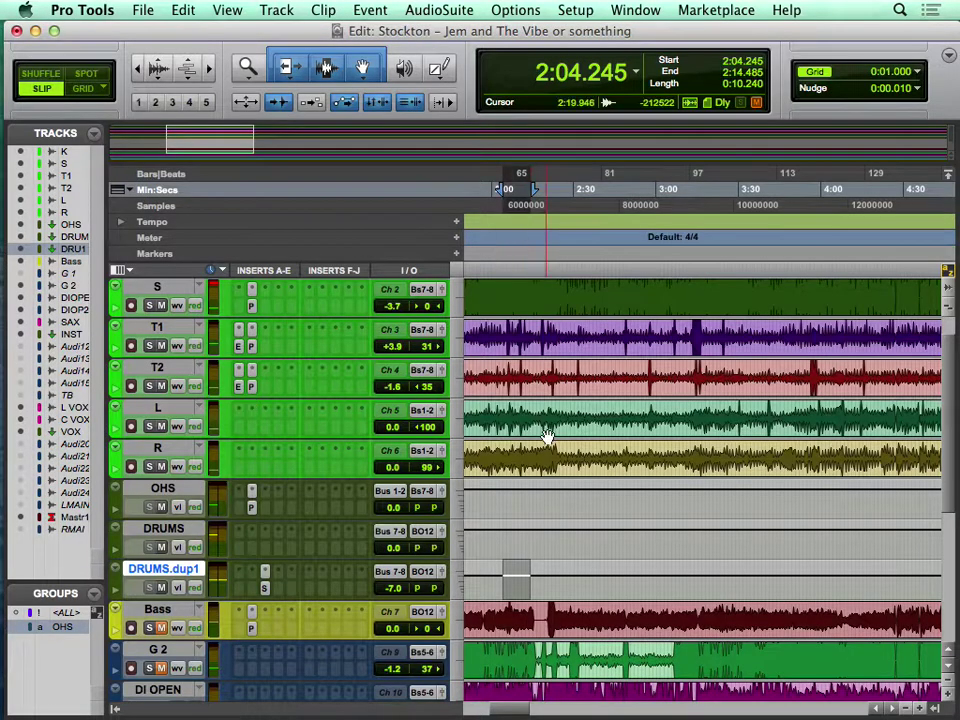
key(super+bracketleft)
key(super+bracketleft)
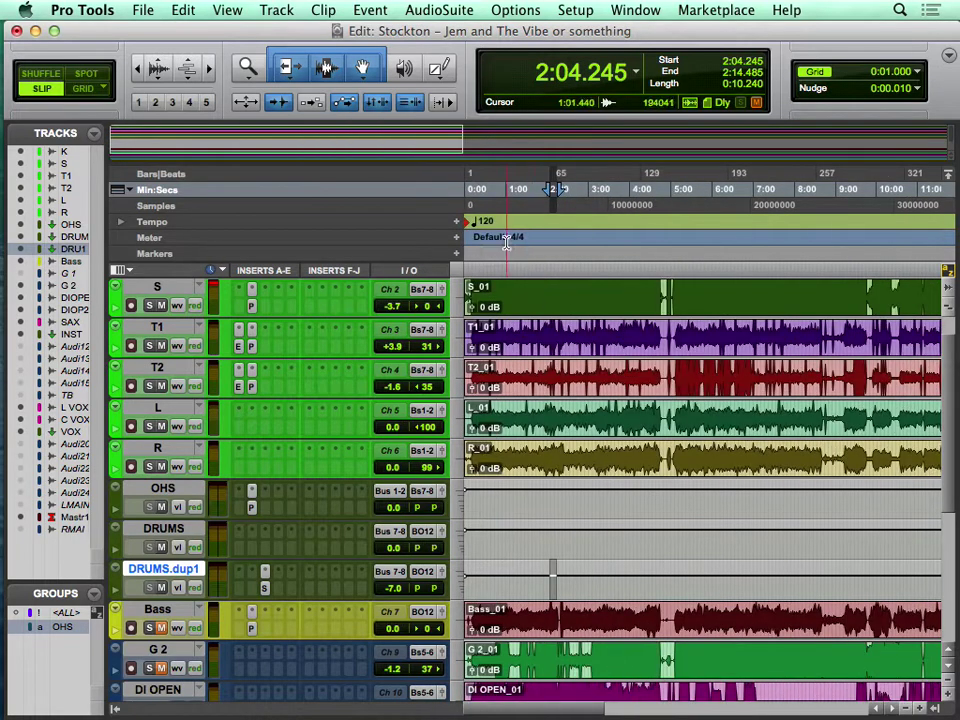
drag(522, 192, 620, 220)
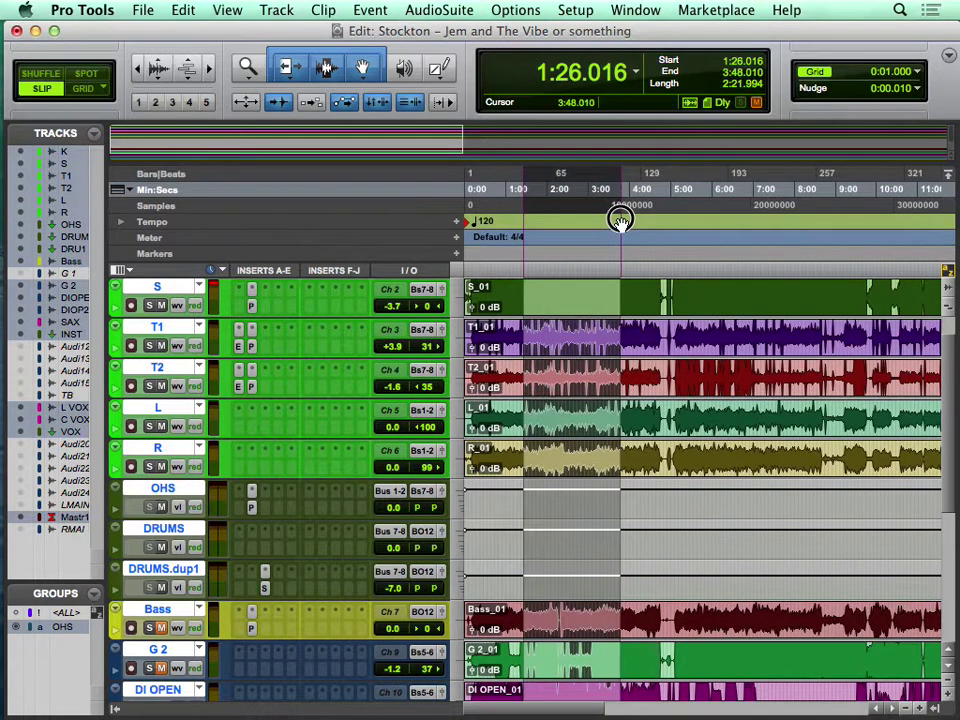
key(space)
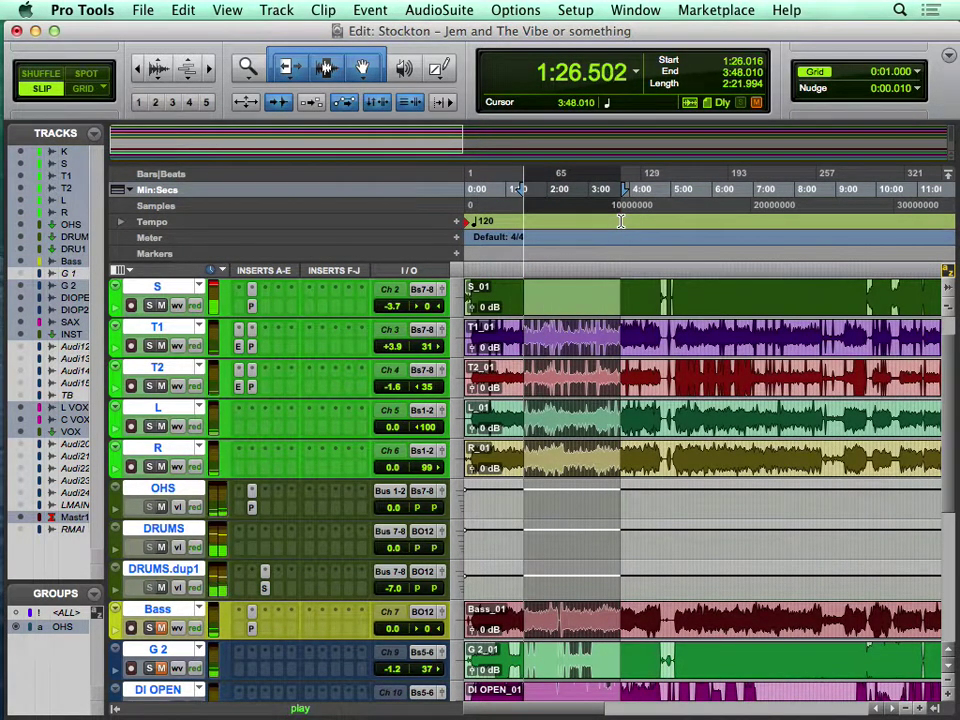
key(space)
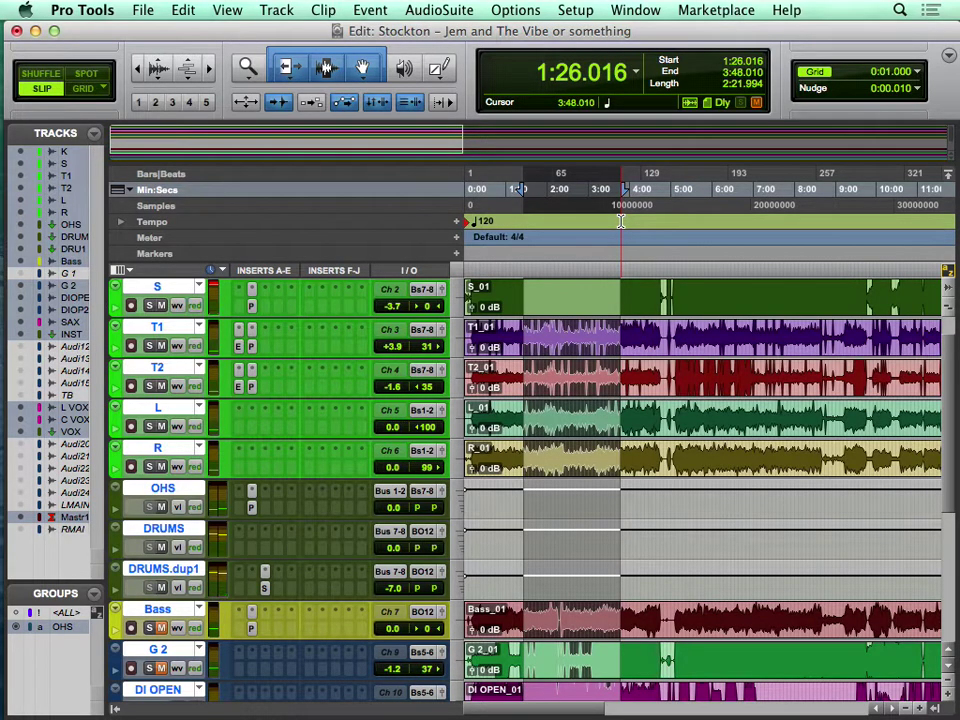
Show the full length of the recording and play it from about 22:45
key(super+bracketleft)
key(super+bracketleft)
key(super+bracketright)
click(699, 188)
key(space)
key(super+equal)
key(super+equal)
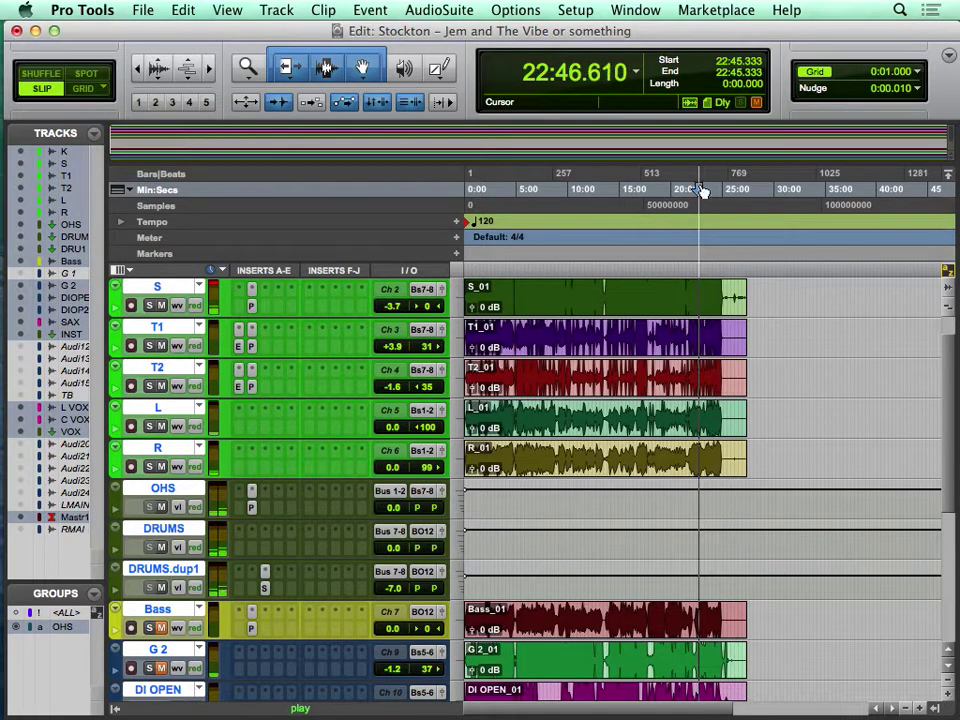
Audition the passage at about 22:19, set the playback start to about 22:57.6 and return to the mixer
key(super+bracketright)
key(super+bracketright)
key(super+bracketright)
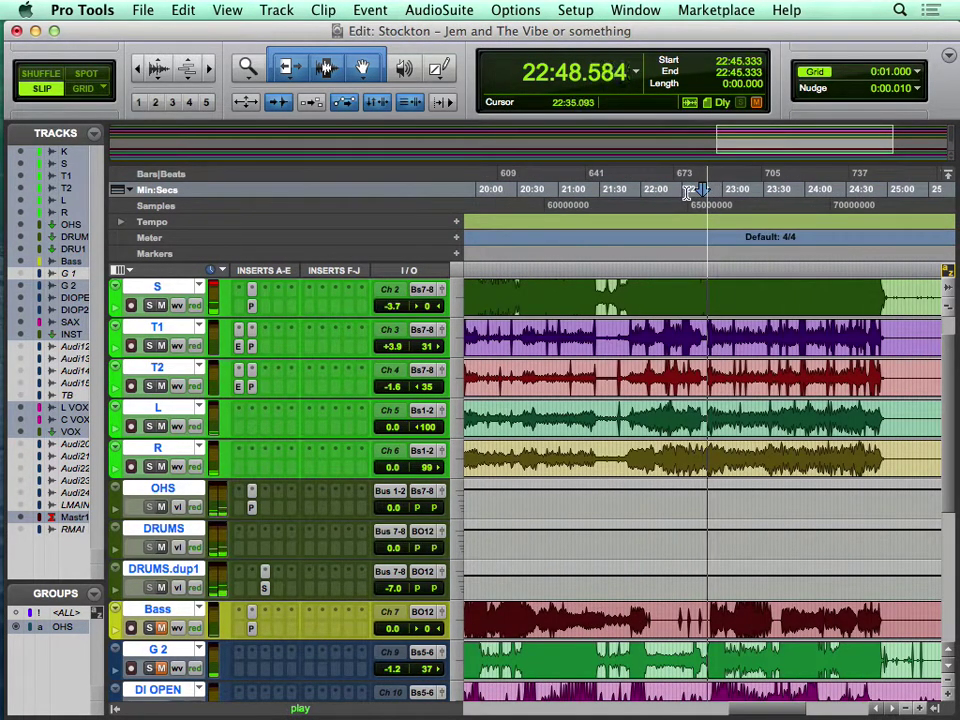
click(667, 195)
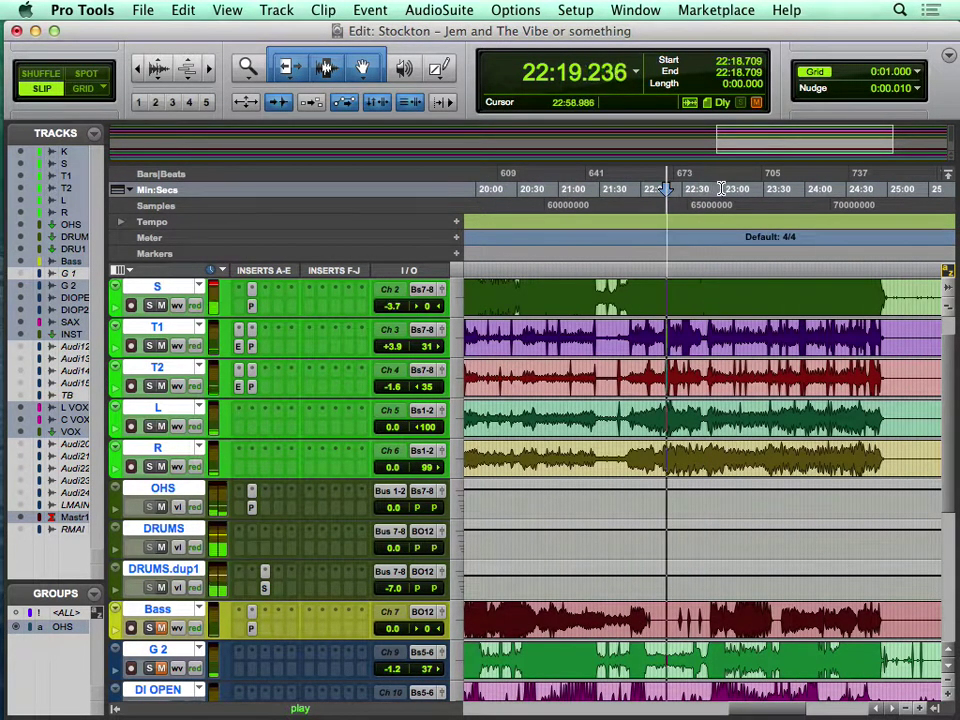
click(719, 188)
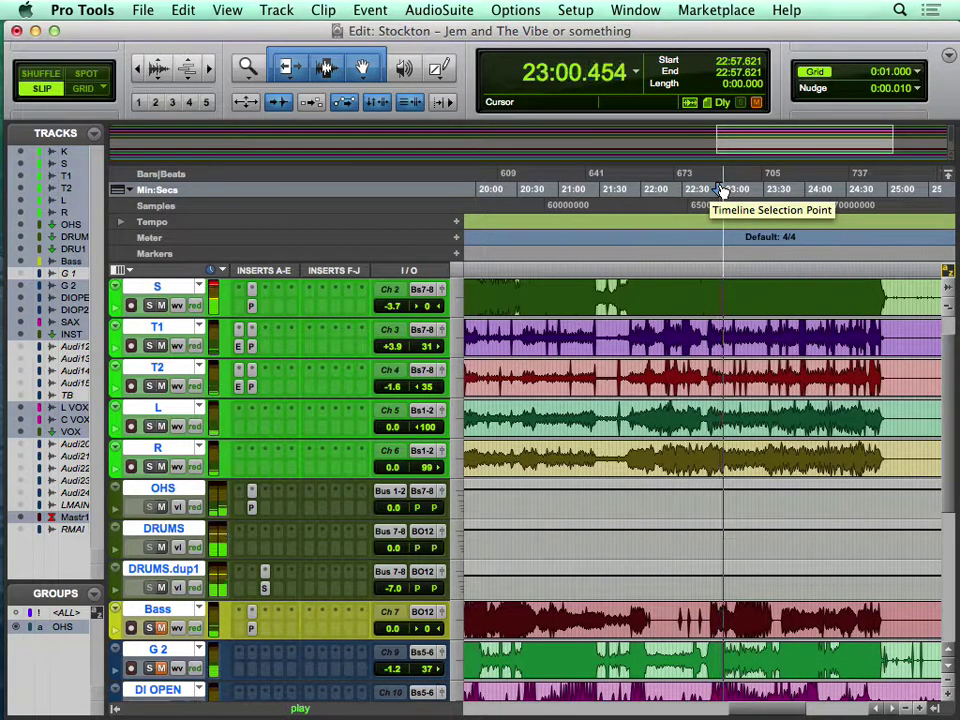
key(space)
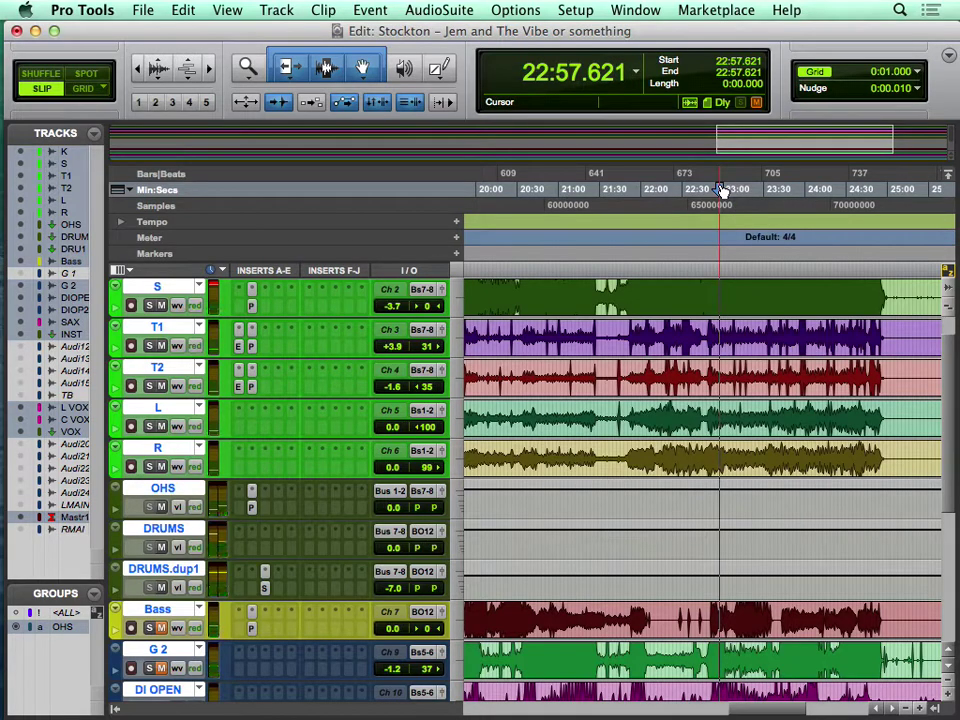
key(super+equal)
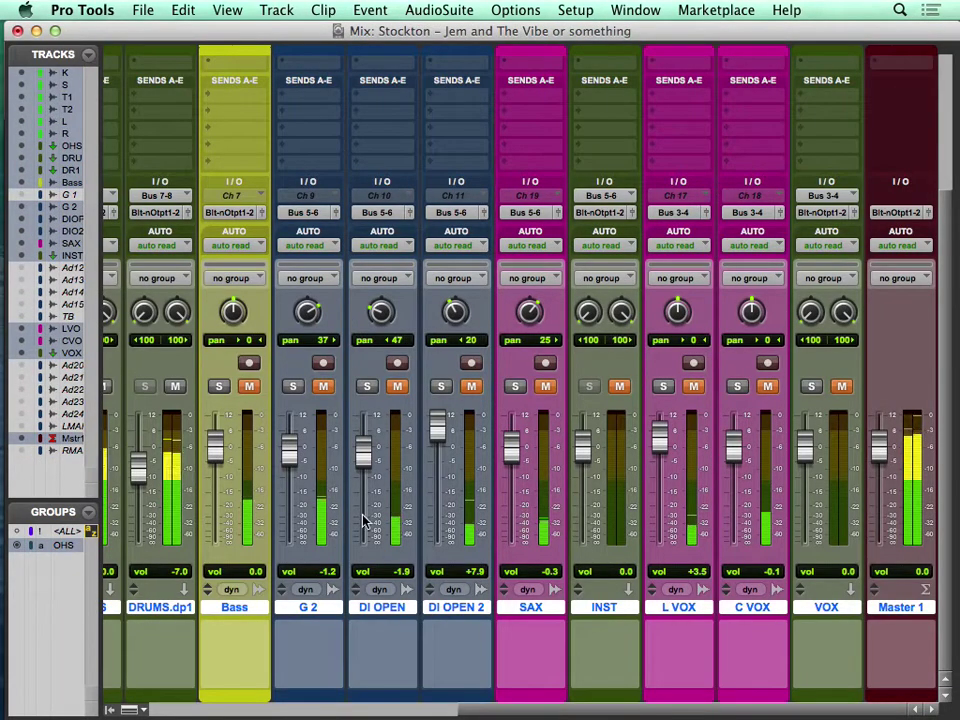
Lower the OHS volume to -4.2 dB while the drums play
scroll(365, 520, left, 5)
drag(561, 444, 574, 541)
drag(561, 451, 561, 573)
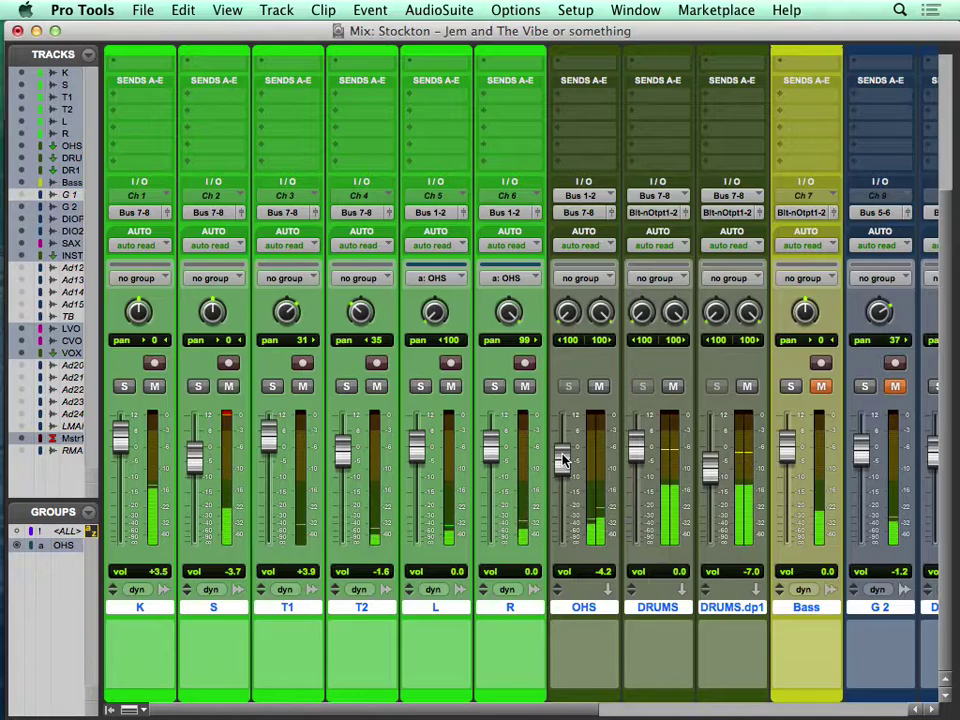
Try a bell boost of about 3.8 dB near 2.57 kHz in the OHS Pro-Q, delete the band and close the equalizer
scroll(567, 460, up, 5)
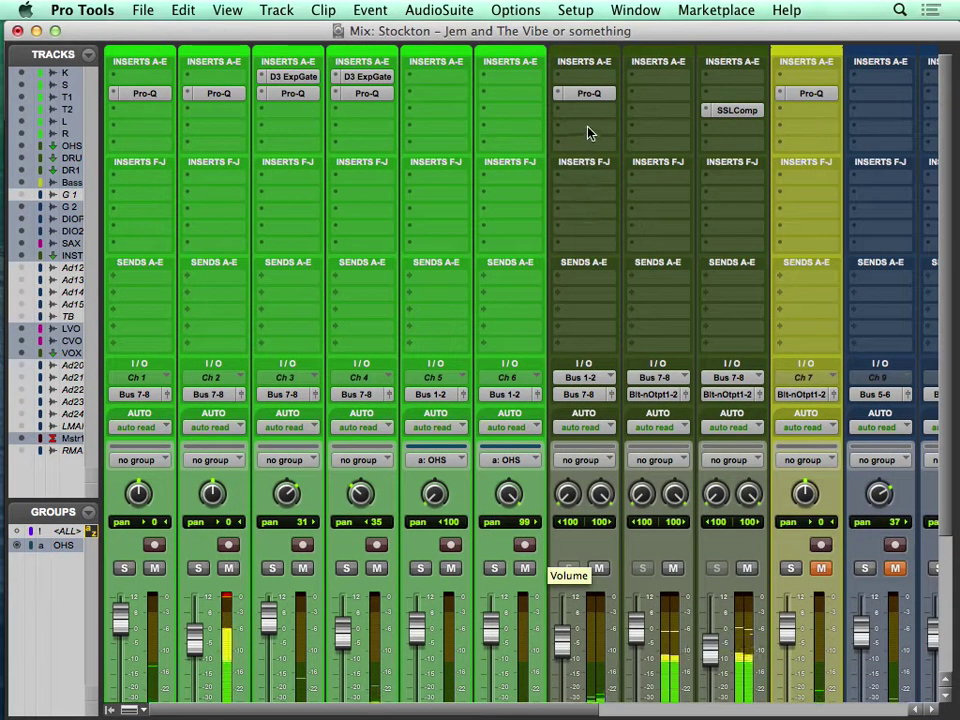
click(589, 94)
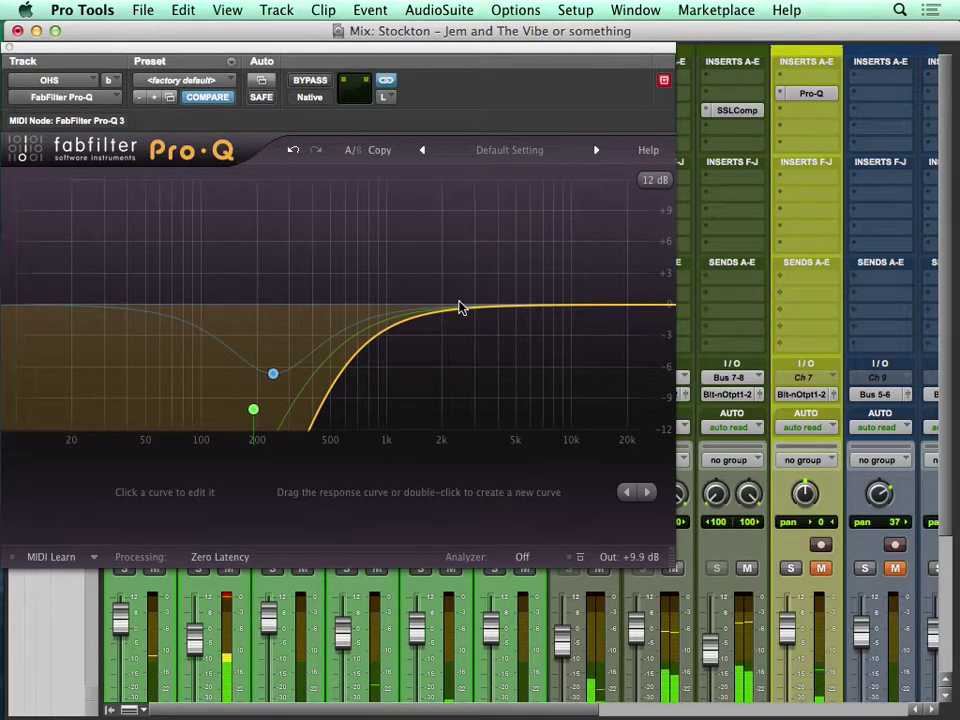
drag(463, 311, 459, 261)
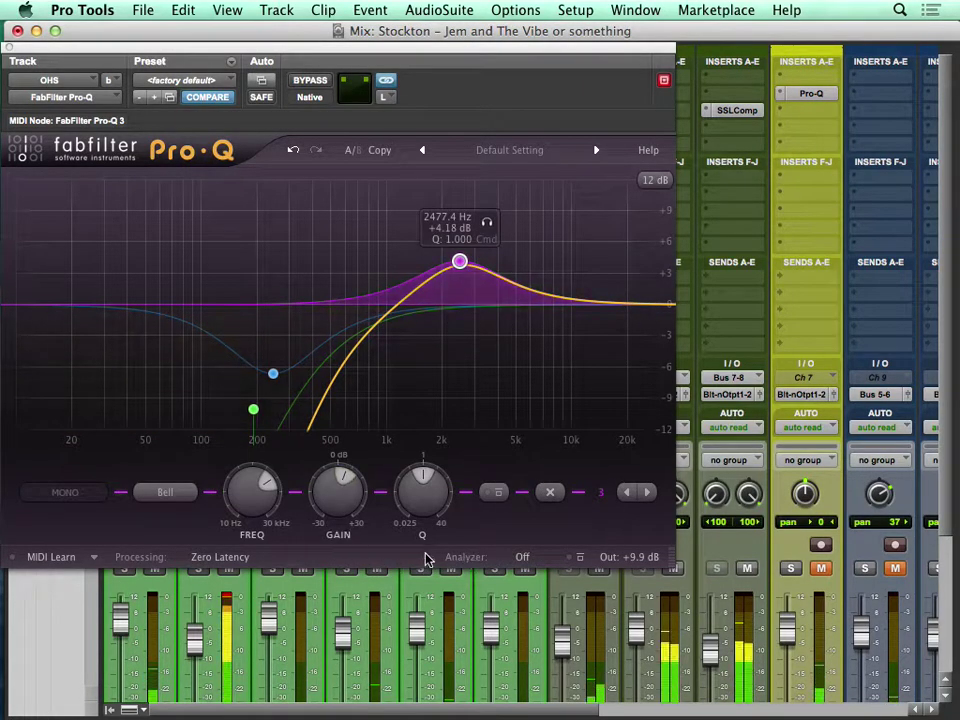
drag(459, 260, 462, 268)
click(549, 491)
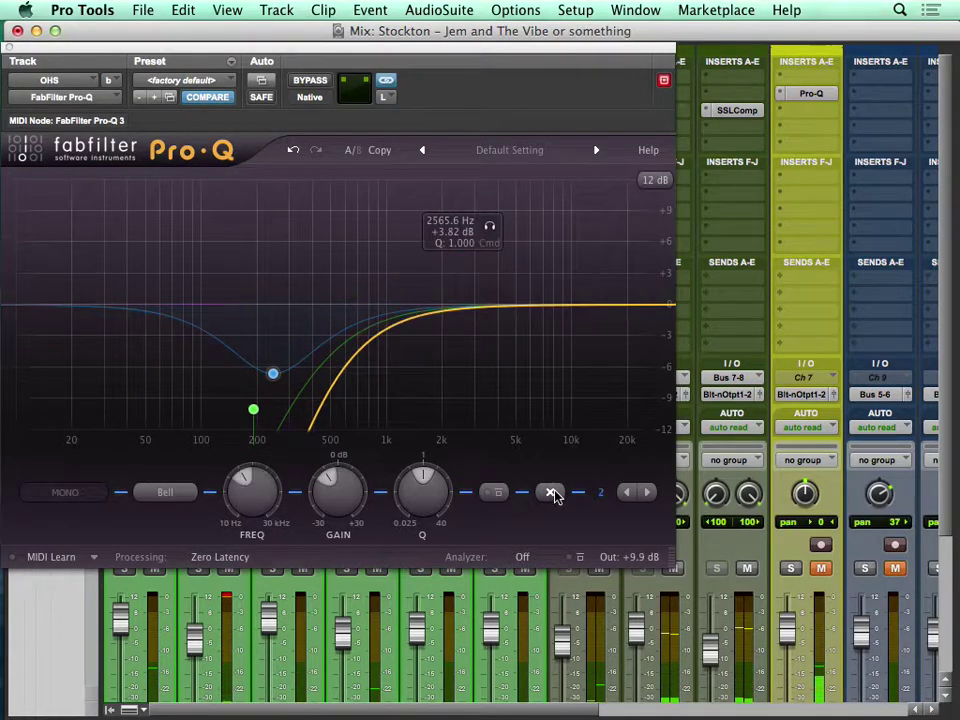
click(8, 48)
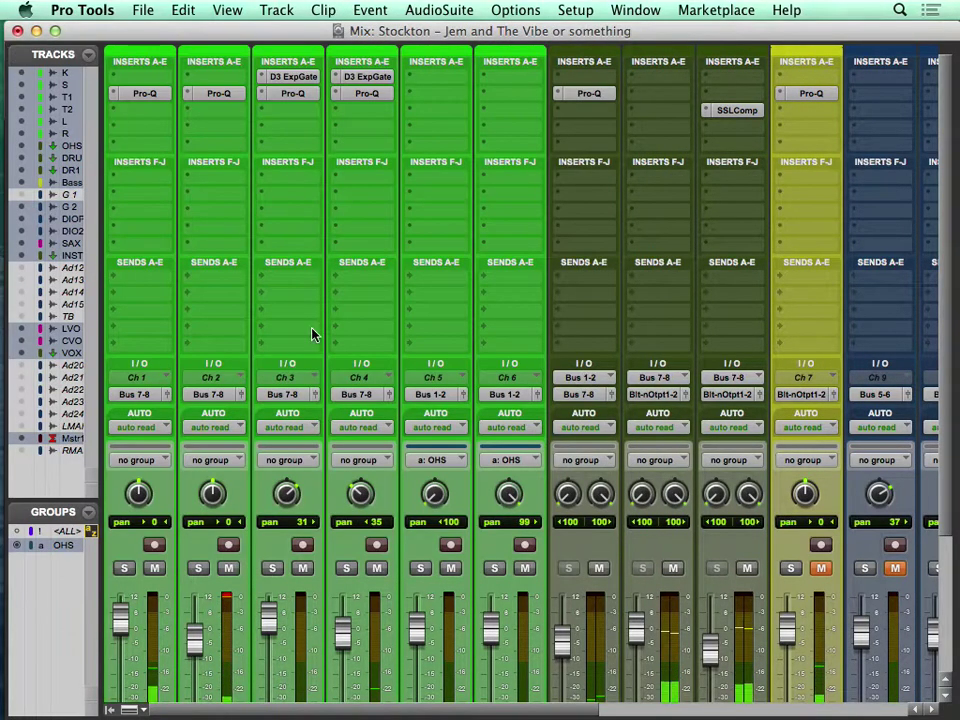
Unmute the Bass track and solo it
scroll(360, 420, down, 5)
scroll(480, 567, right, 4)
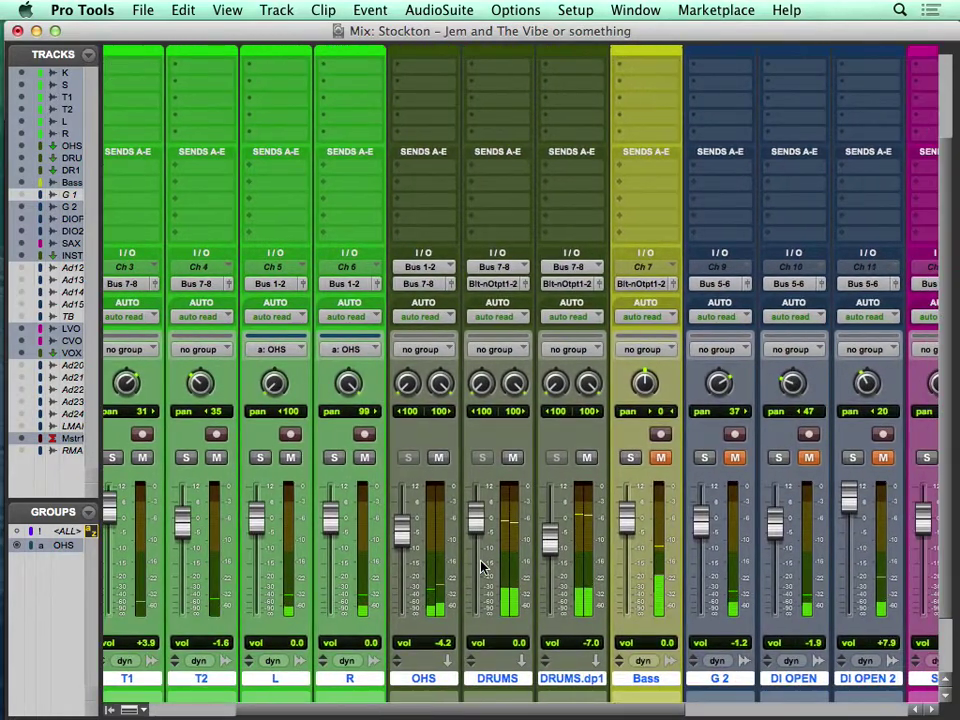
scroll(480, 567, down, 1)
scroll(480, 567, right, 3)
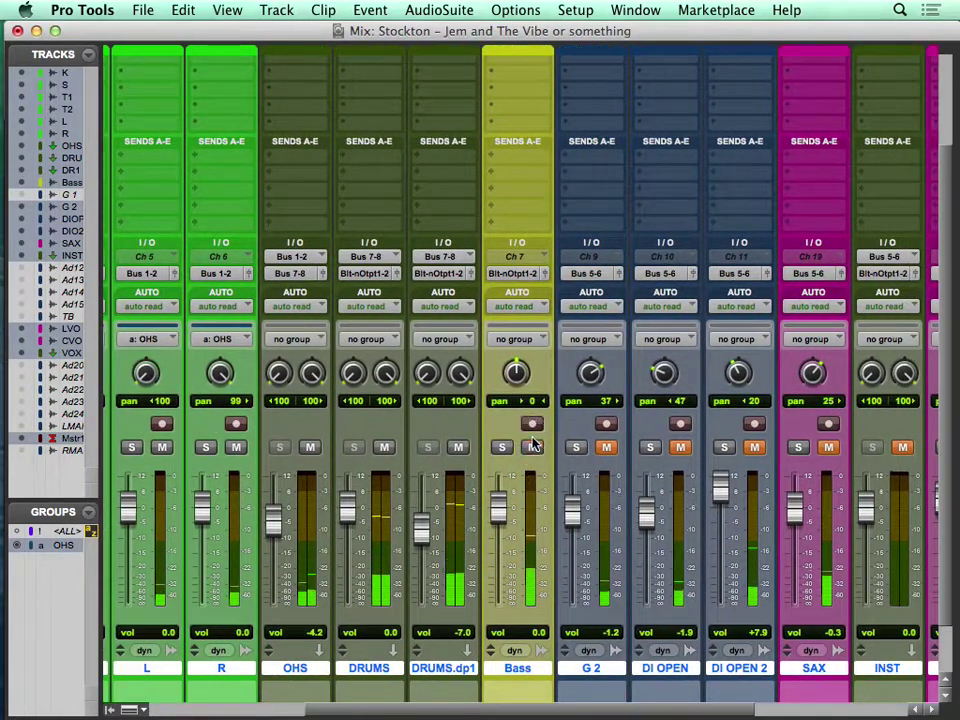
scroll(495, 512, up, 1)
scroll(495, 512, right, 3)
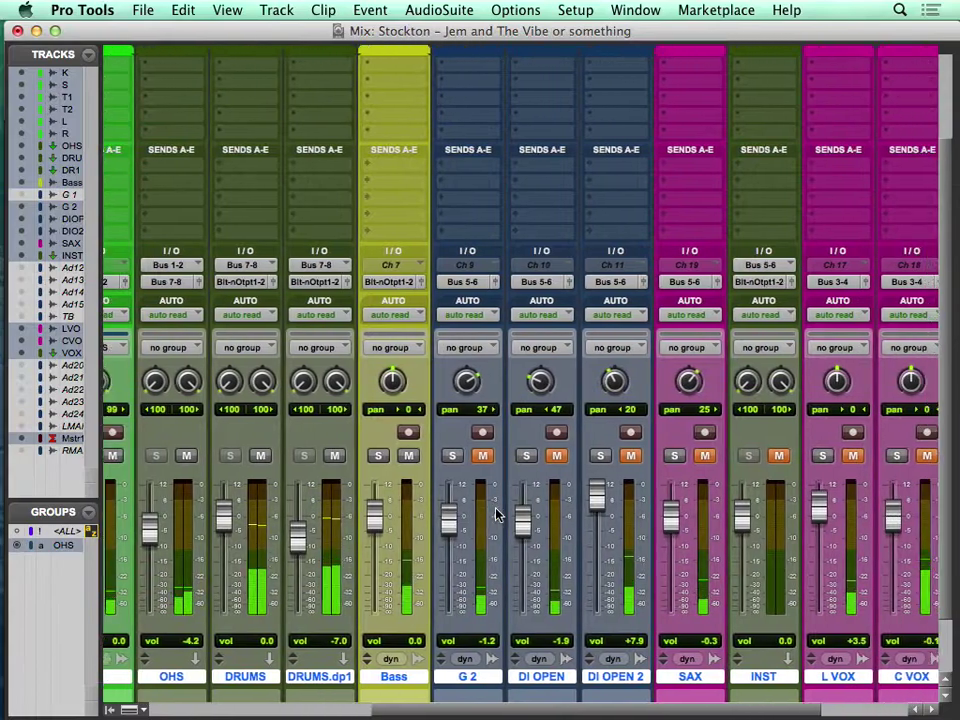
click(378, 456)
Insert Analog Channel 2 (mono) ahead of the Pro-Q on the Bass track and move its window clear of the insert slots
scroll(383, 460, up, 5)
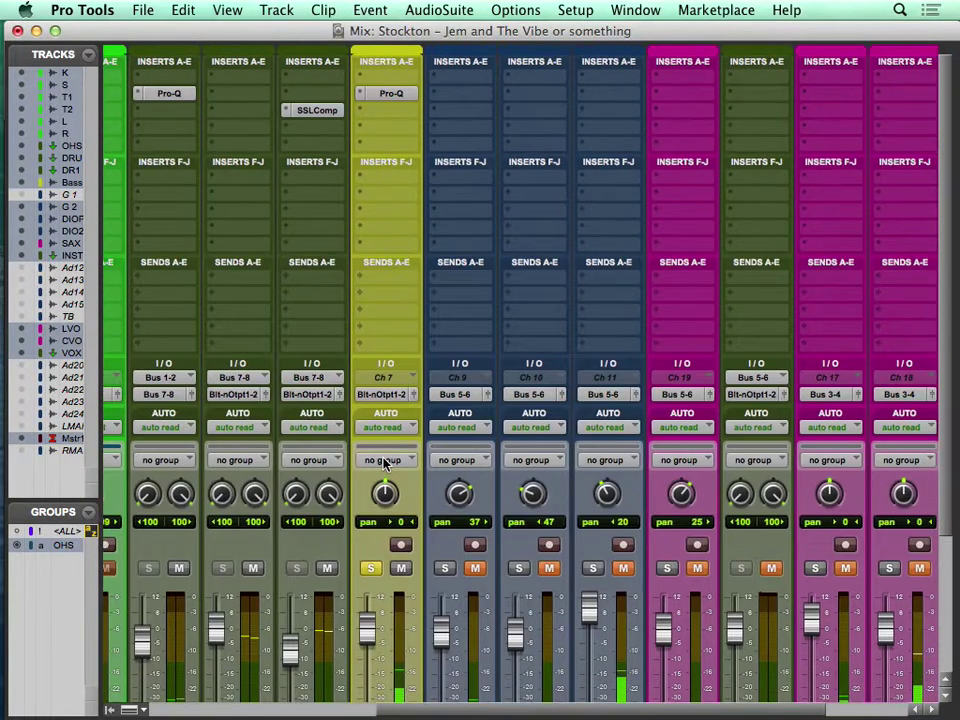
click(390, 77)
mouse_move(428, 103)
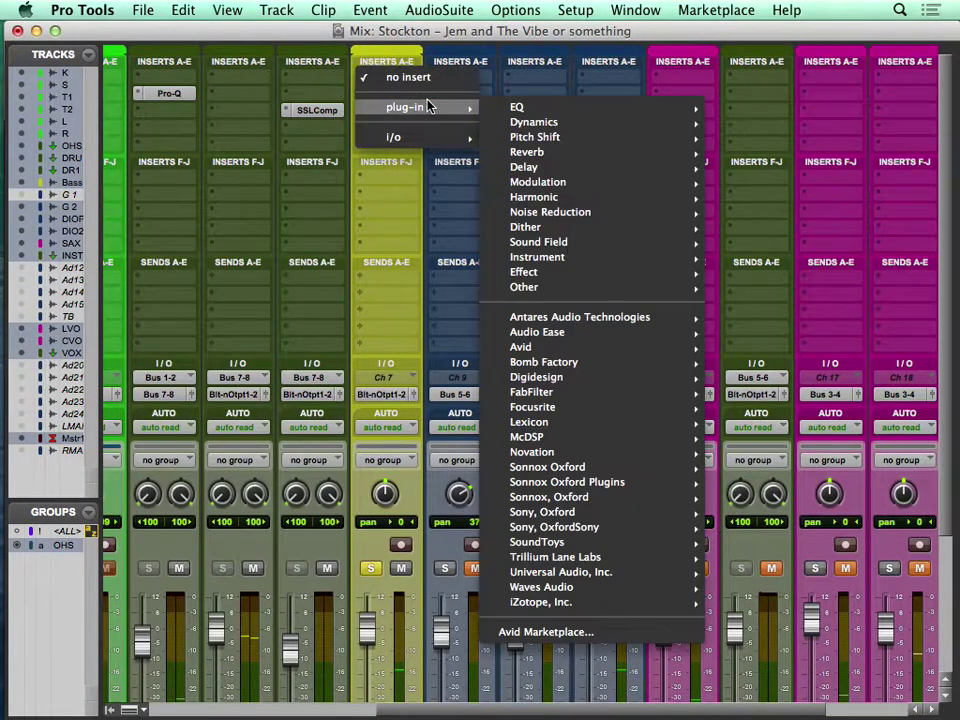
mouse_move(473, 122)
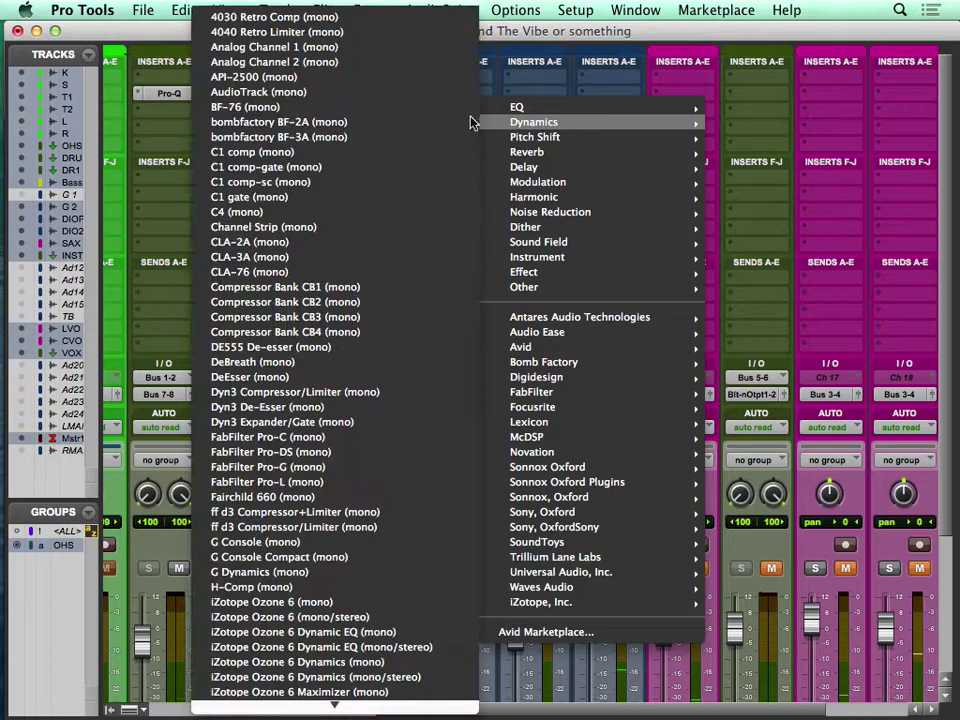
click(306, 62)
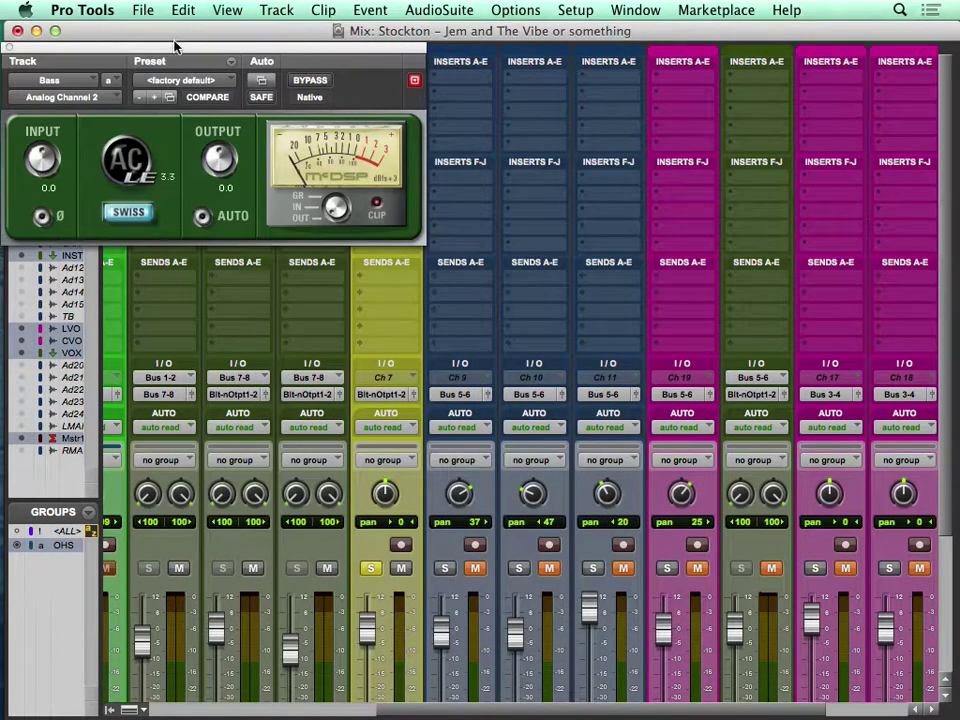
drag(170, 48, 261, 96)
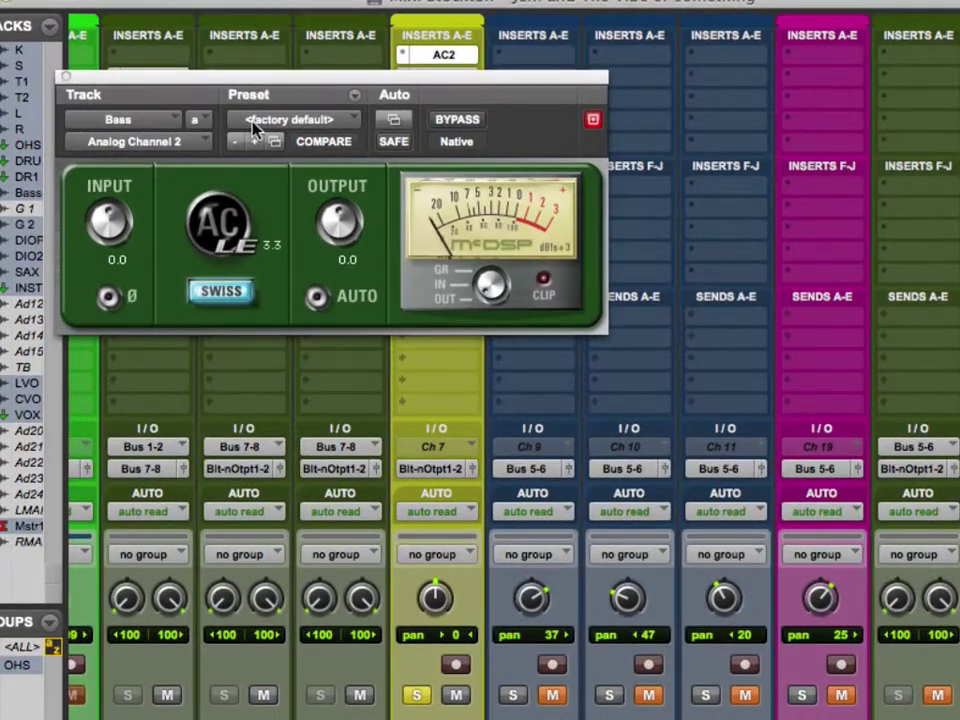
Try to load the AC1 preset Buss Comp 1 in the Bass track's Analog Channel 2
click(260, 126)
mouse_move(300, 68)
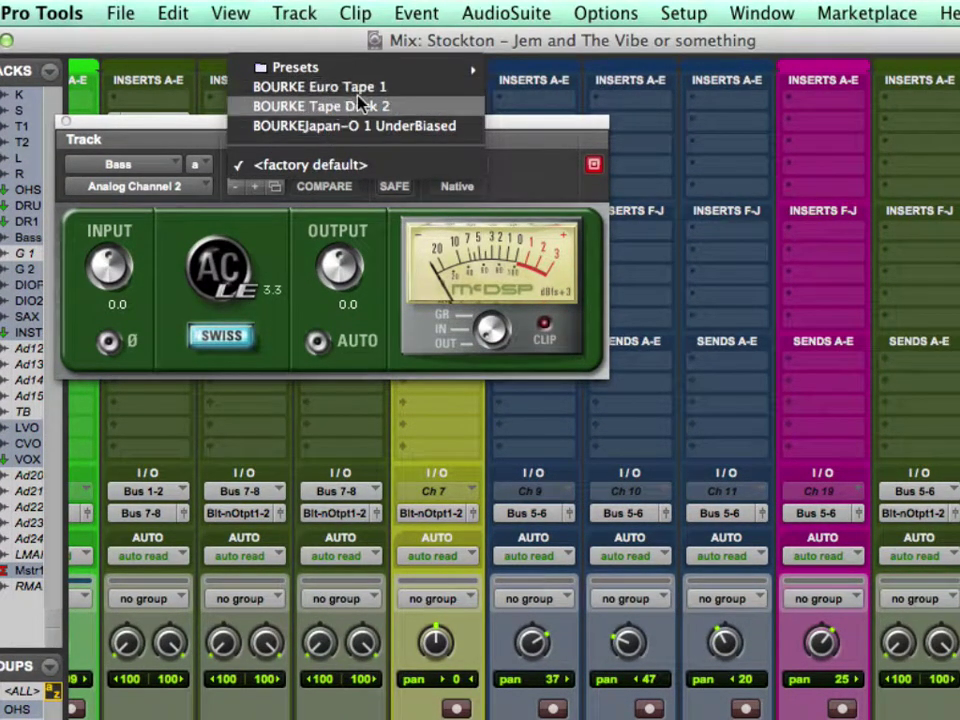
mouse_move(544, 70)
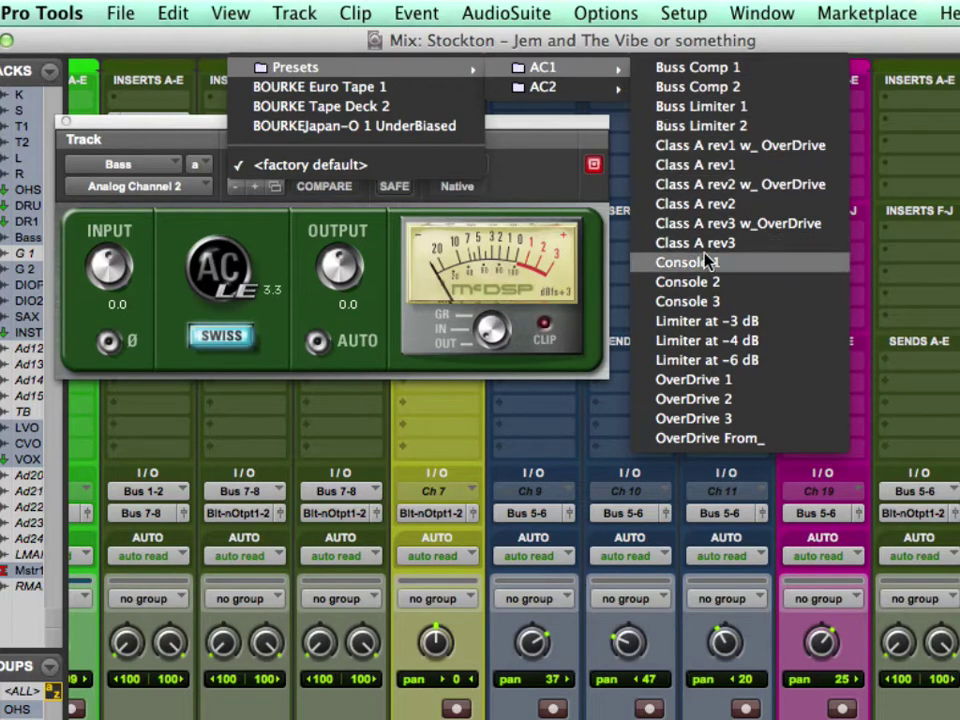
click(690, 70)
click(382, 372)
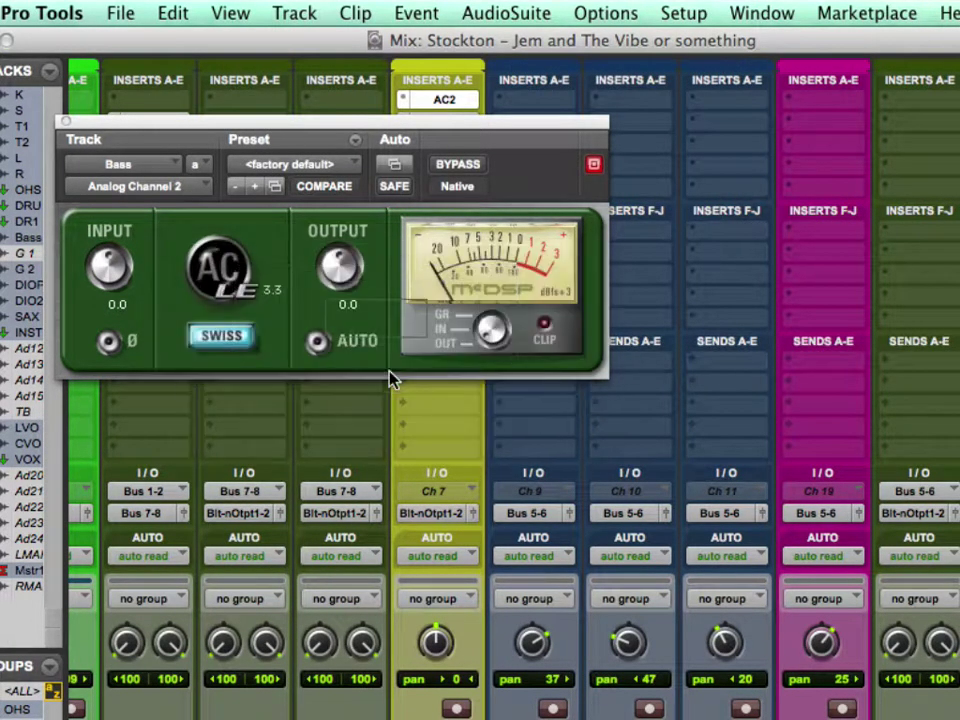
click(253, 187)
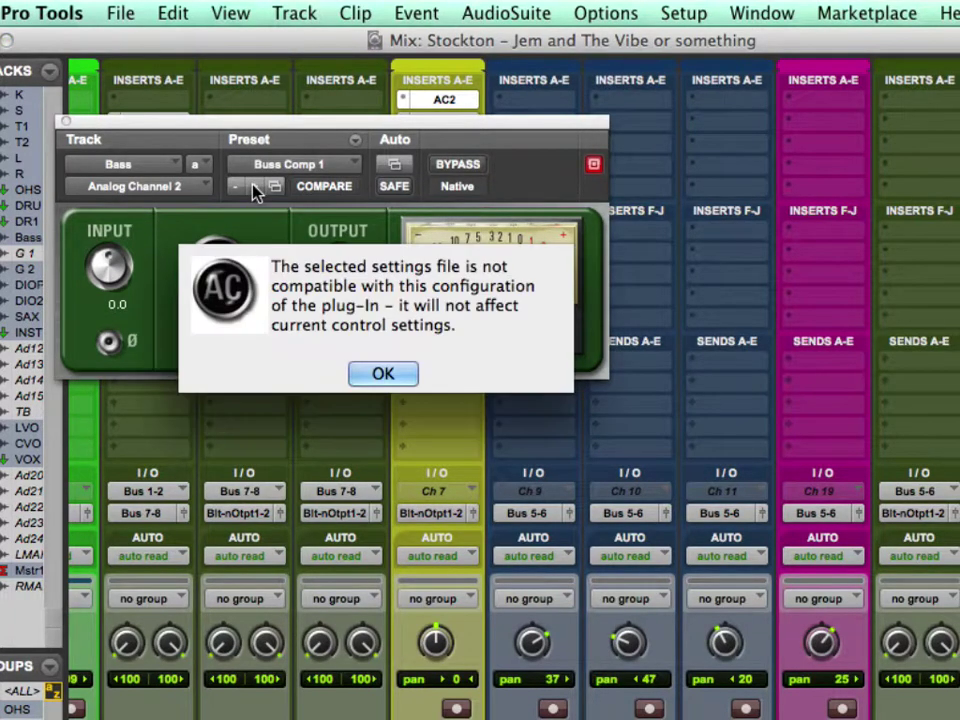
click(381, 373)
Audition the AC2 presets on the Bass starting from Big Bottom 1, settle on Euro Tape 2 and close Analog Channel 2
click(341, 168)
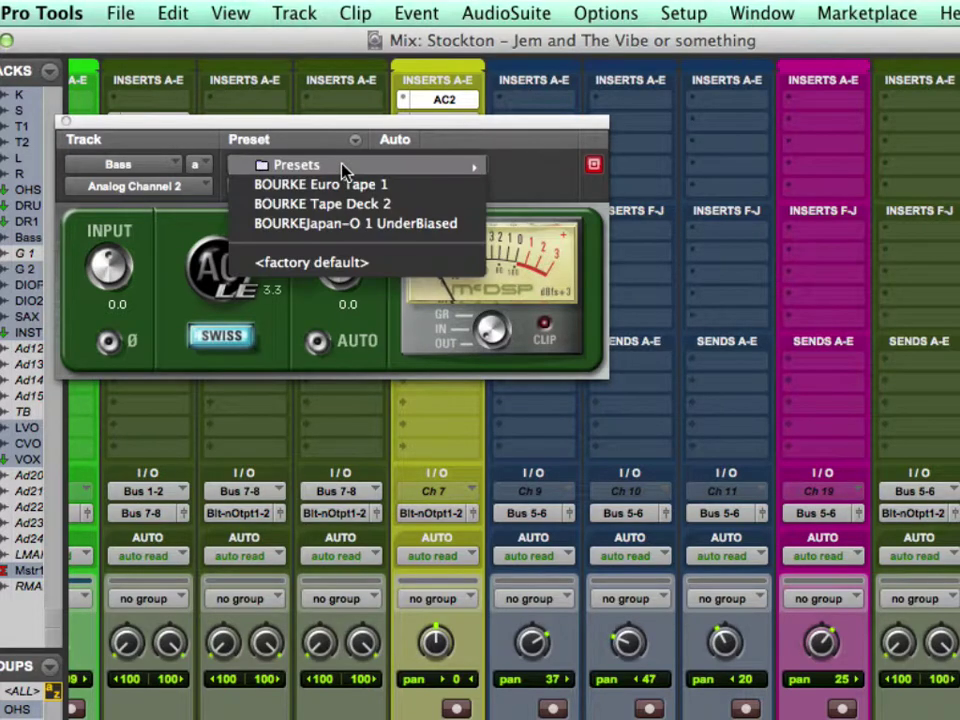
mouse_move(412, 170)
mouse_move(531, 188)
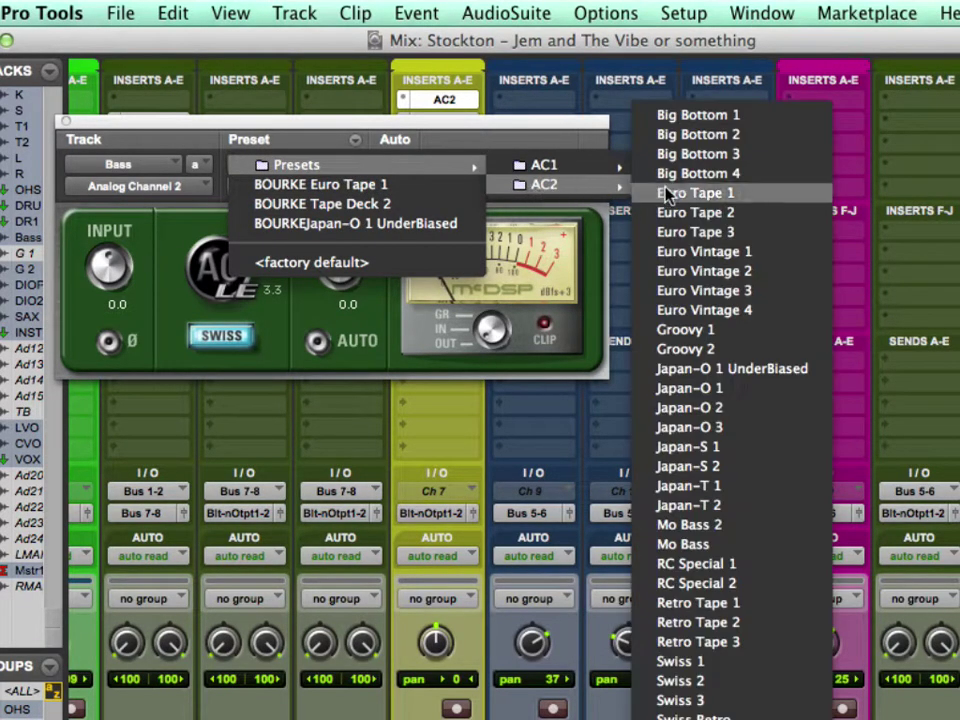
click(707, 120)
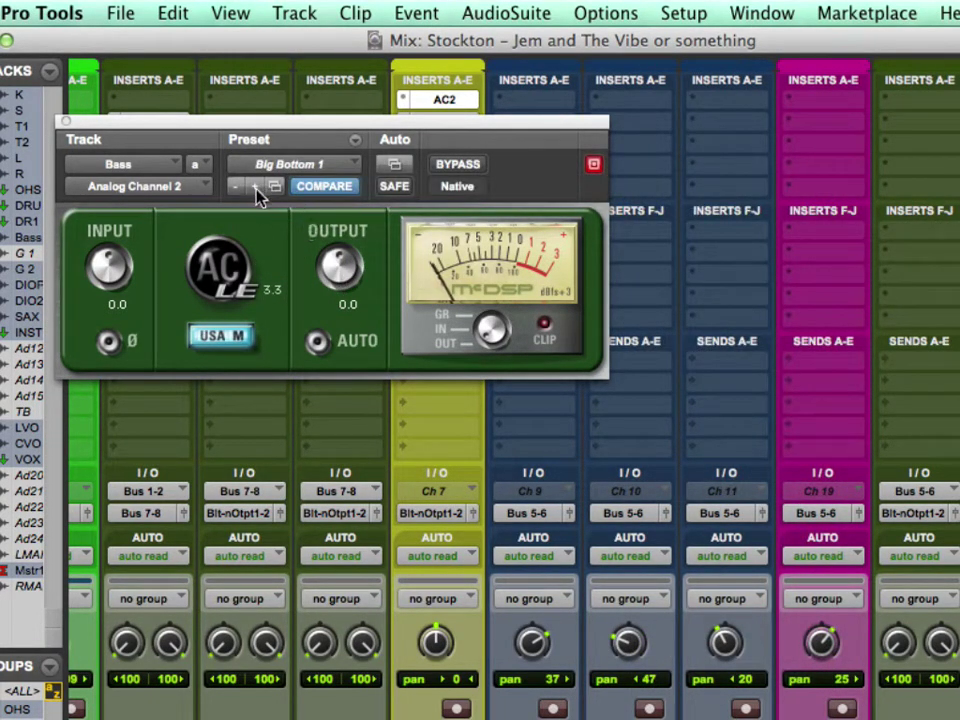
click(454, 168)
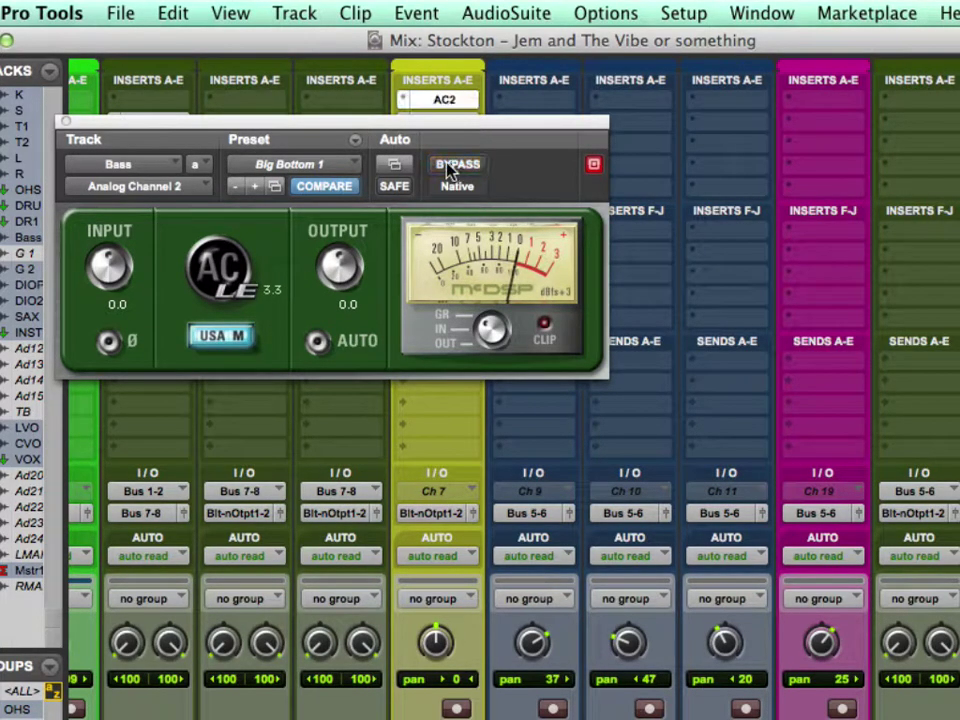
click(251, 189)
click(251, 189)
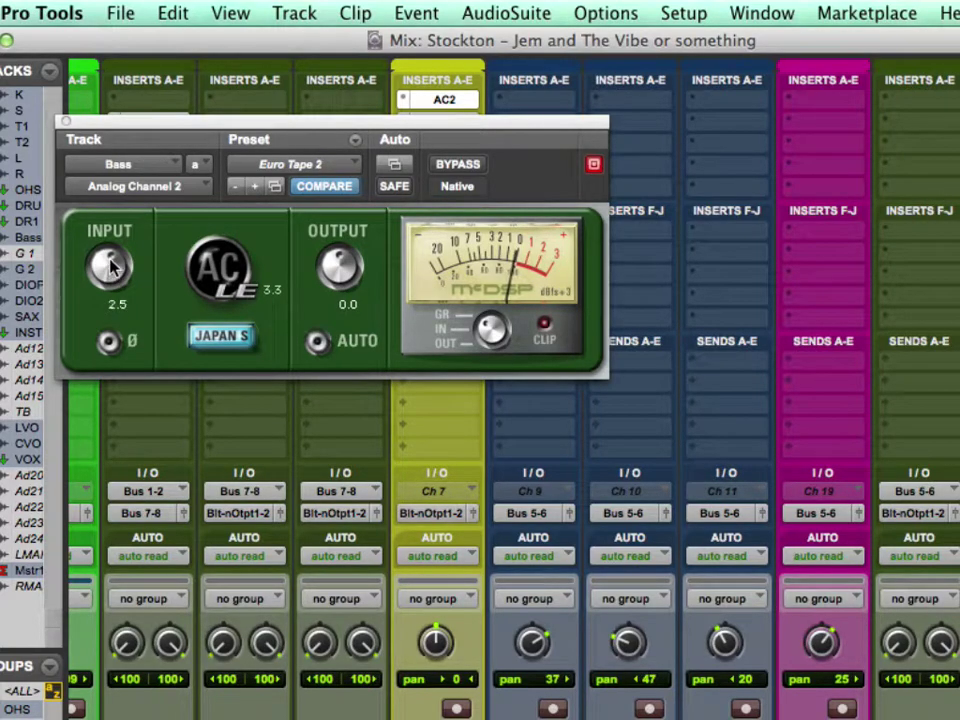
drag(148, 136, 352, 220)
click(269, 208)
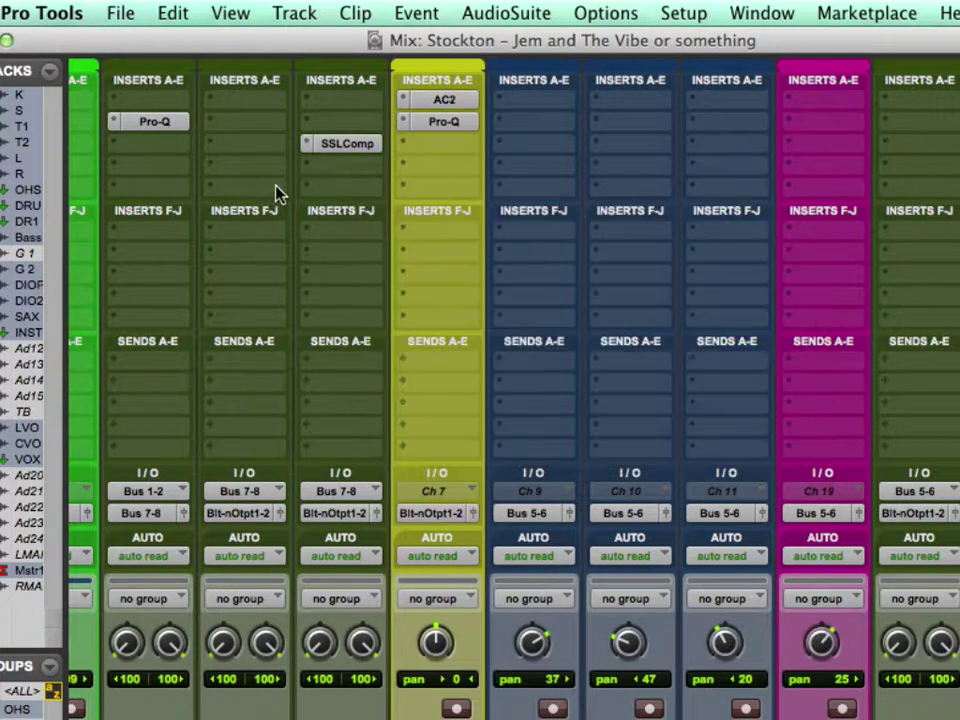
Insert the FabFilter Pro-C (mono) compressor in the Bass track's fourth insert slot, below the Pro-Q
click(420, 157)
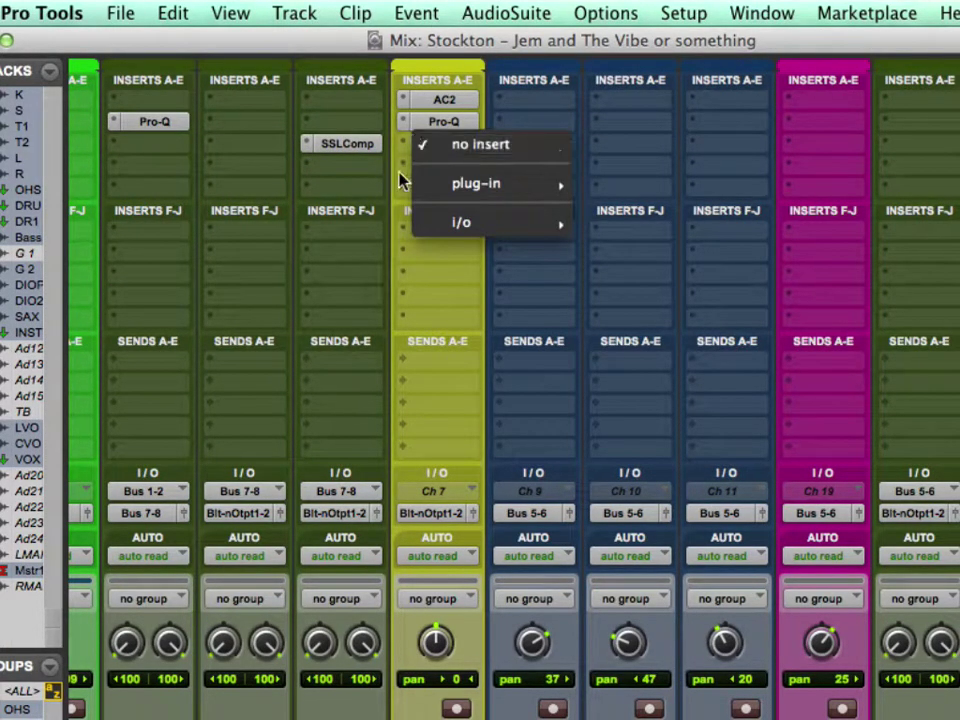
click(404, 175)
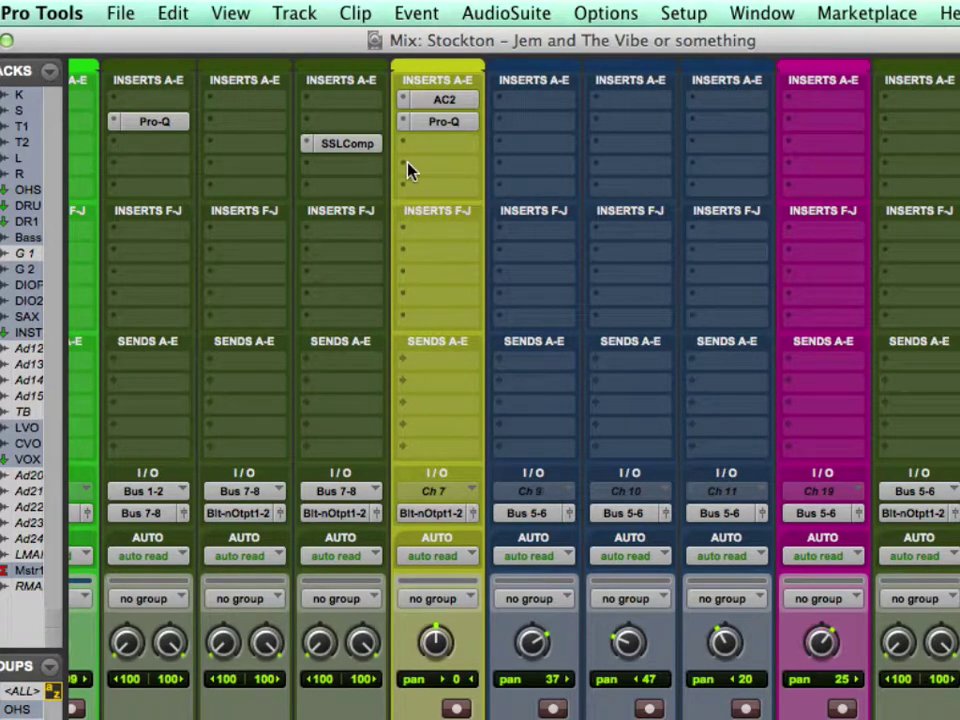
click(407, 167)
mouse_move(476, 210)
mouse_move(665, 222)
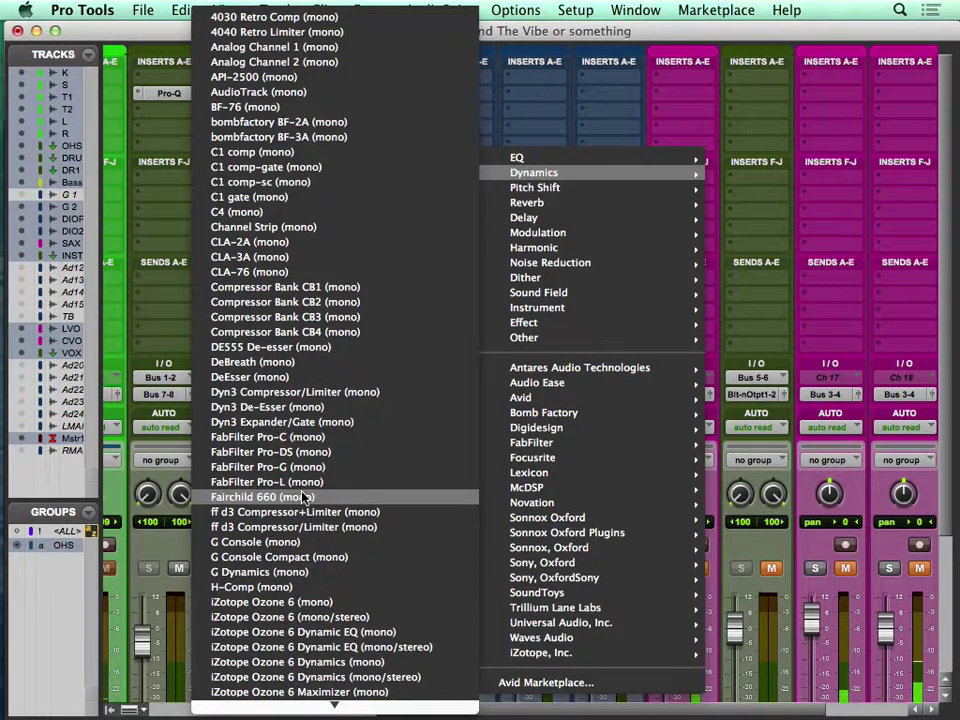
scroll(329, 525, down, 5)
scroll(329, 525, up, 5)
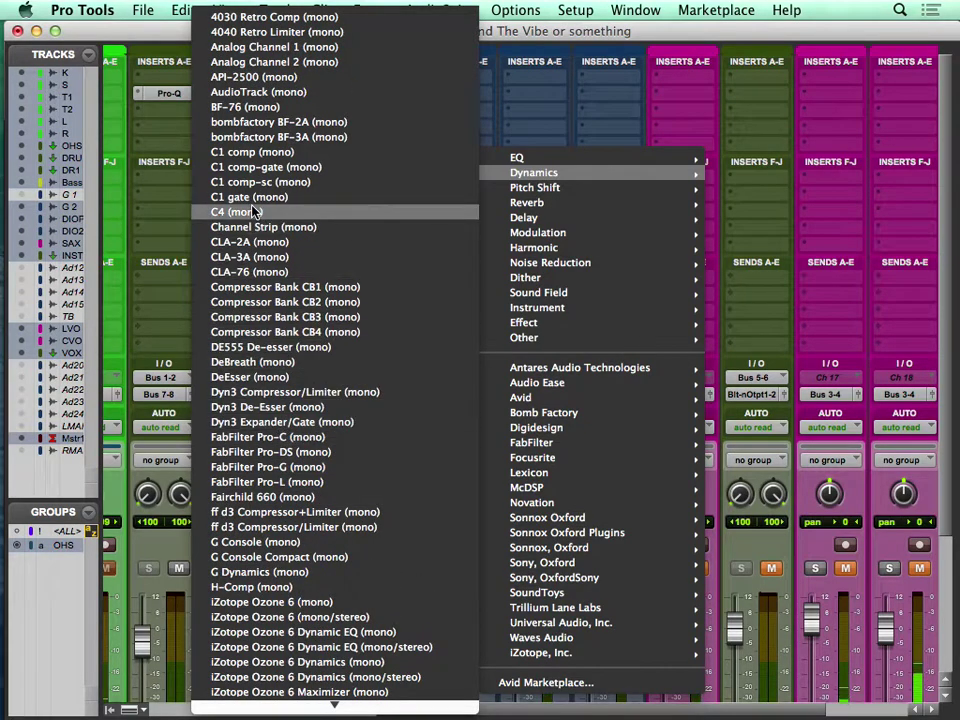
click(272, 437)
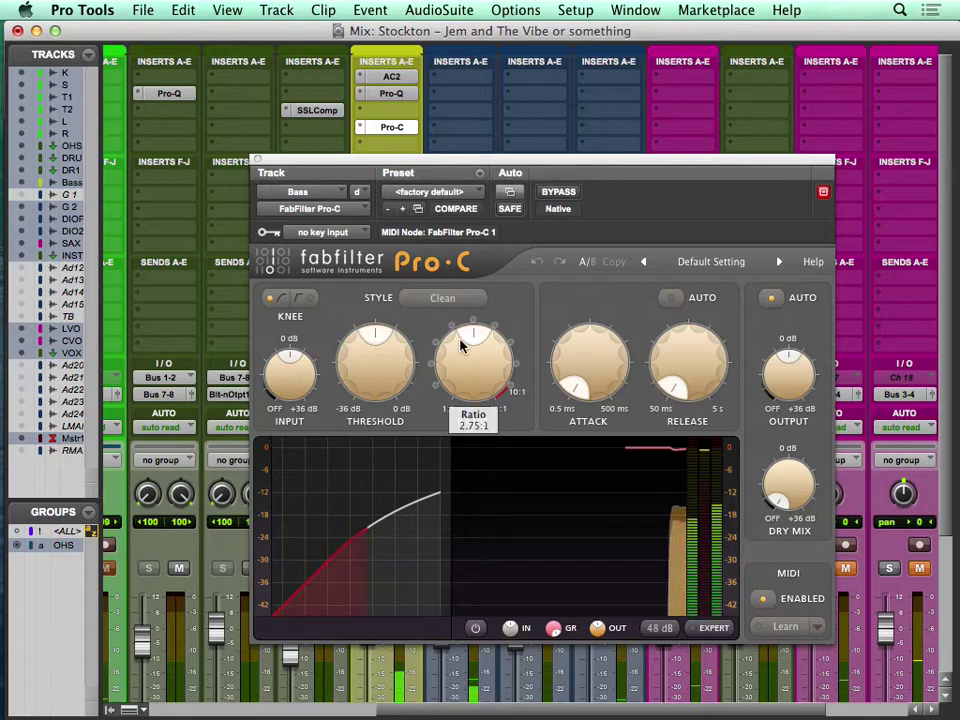
Raise the attack and release, lower the threshold and slightly increase the ratio in the Bass Pro-C, and close the compressor
drag(594, 343, 591, 317)
mouse_move(686, 345)
mouse_down()
mouse_move(686, 369)
mouse_move(677, 294)
mouse_move(677, 332)
mouse_up()
drag(388, 345, 380, 423)
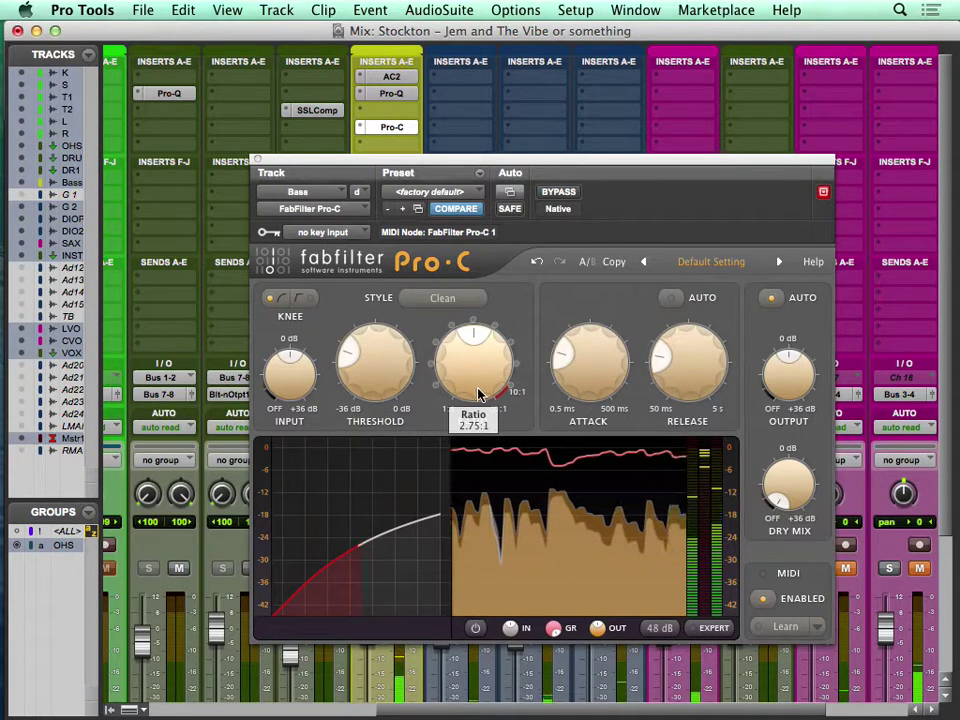
drag(476, 386, 478, 380)
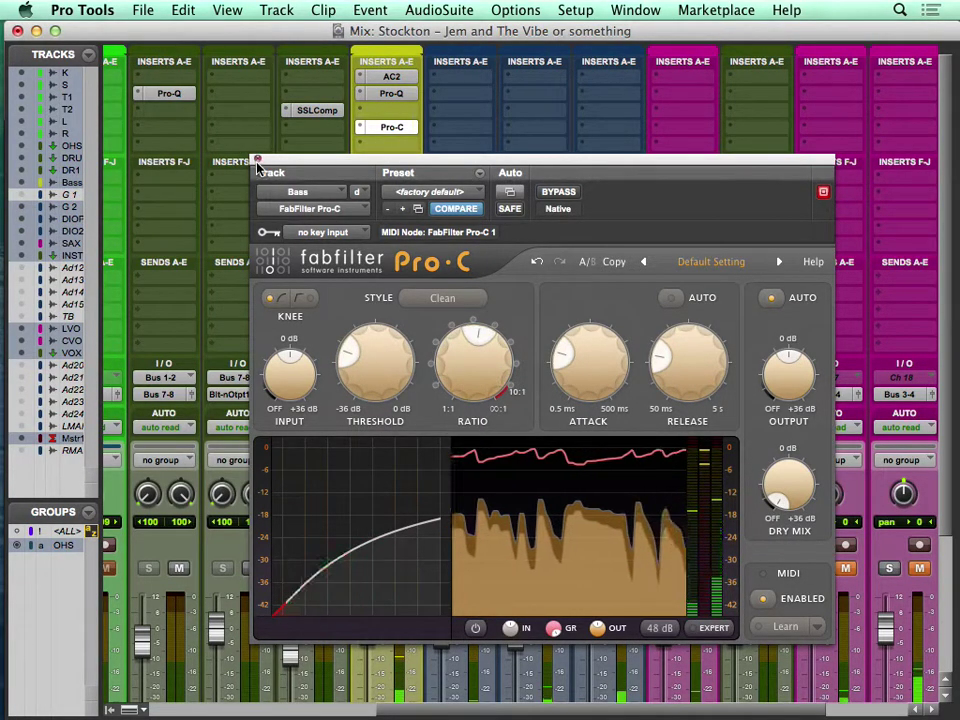
click(257, 160)
Move playback to about 1:02 in the Edit window's timeline and return to the Mix window
key(super+equal)
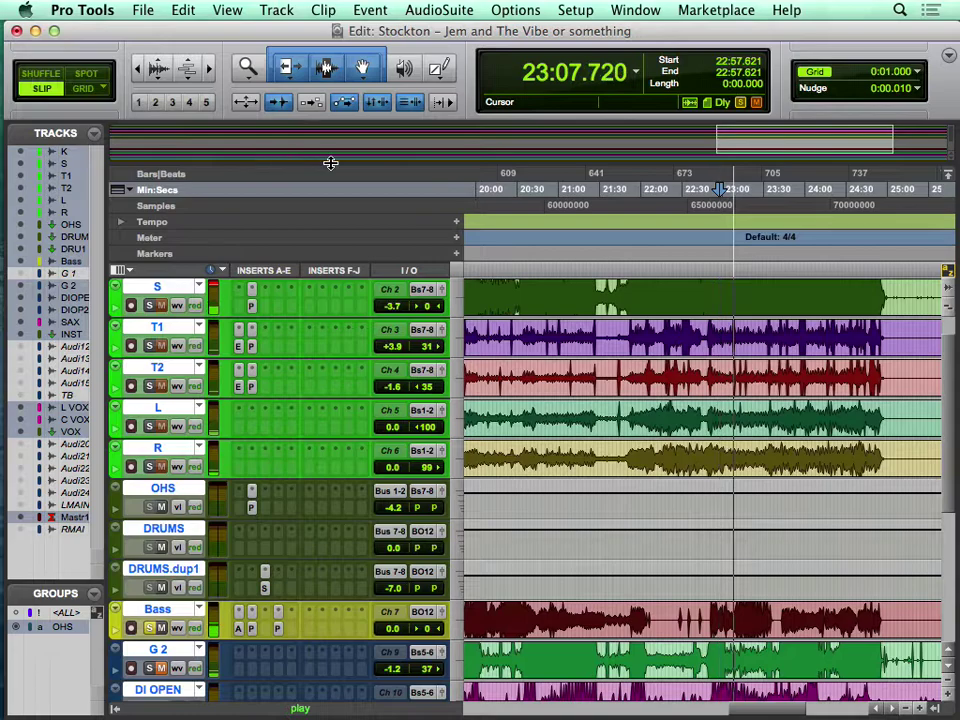
key(super+bracketleft)
key(super+bracketleft)
key(super+bracketleft)
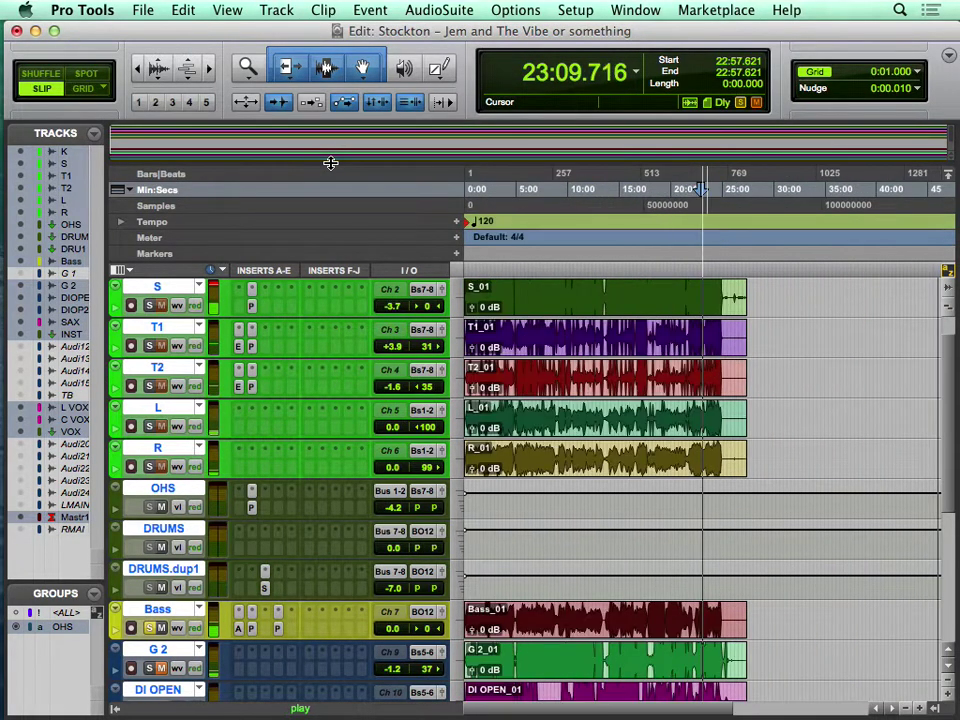
click(488, 200)
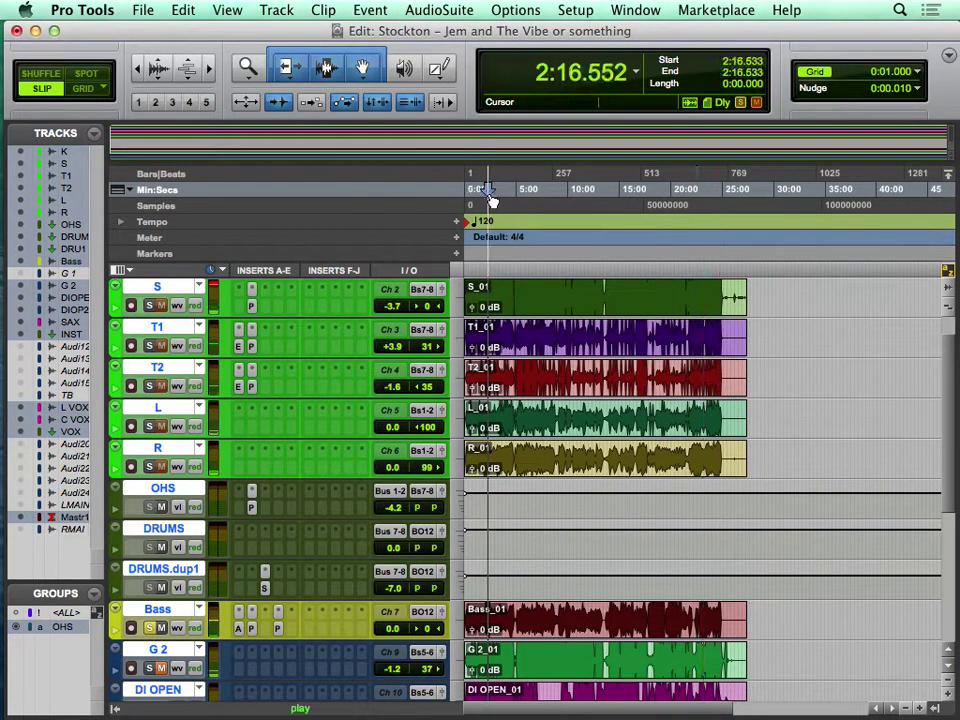
key(super+bracketright)
key(super+bracketright)
key(super+bracketright)
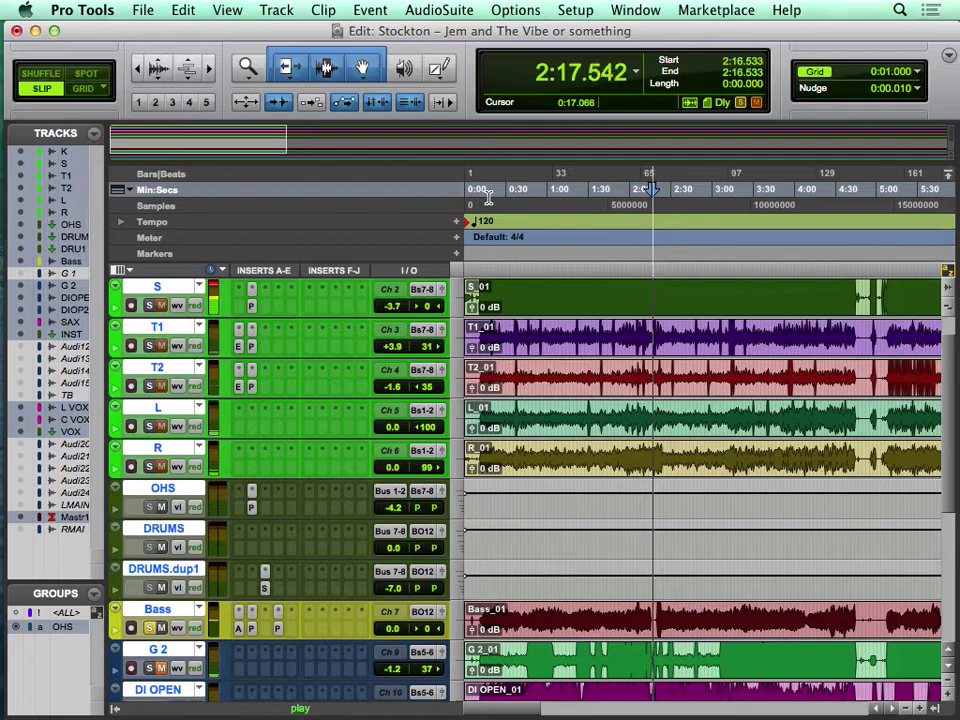
click(591, 190)
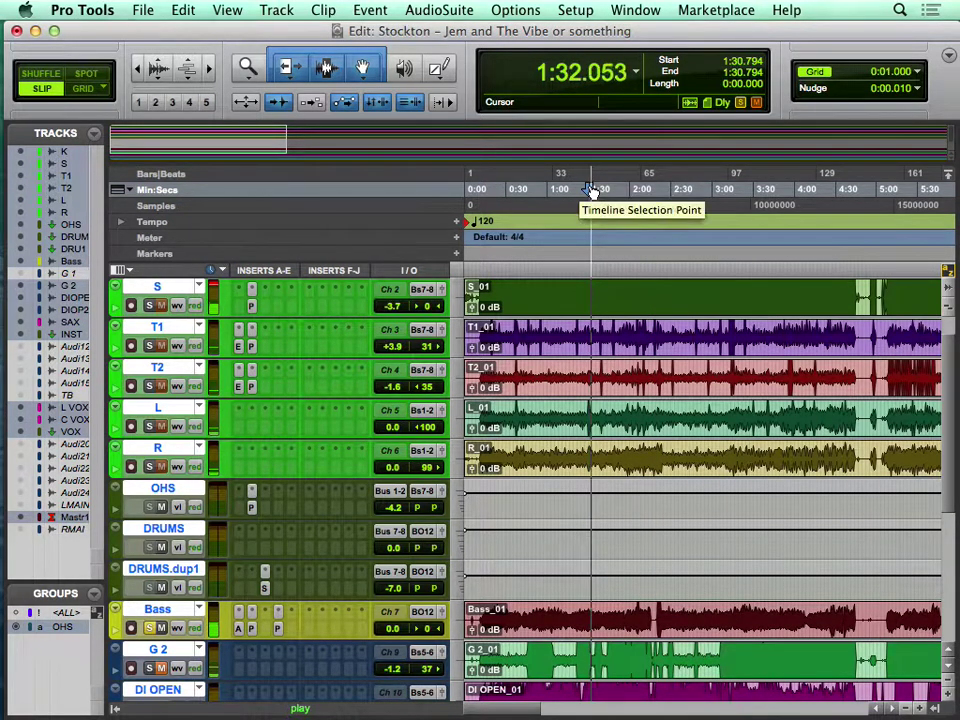
click(549, 190)
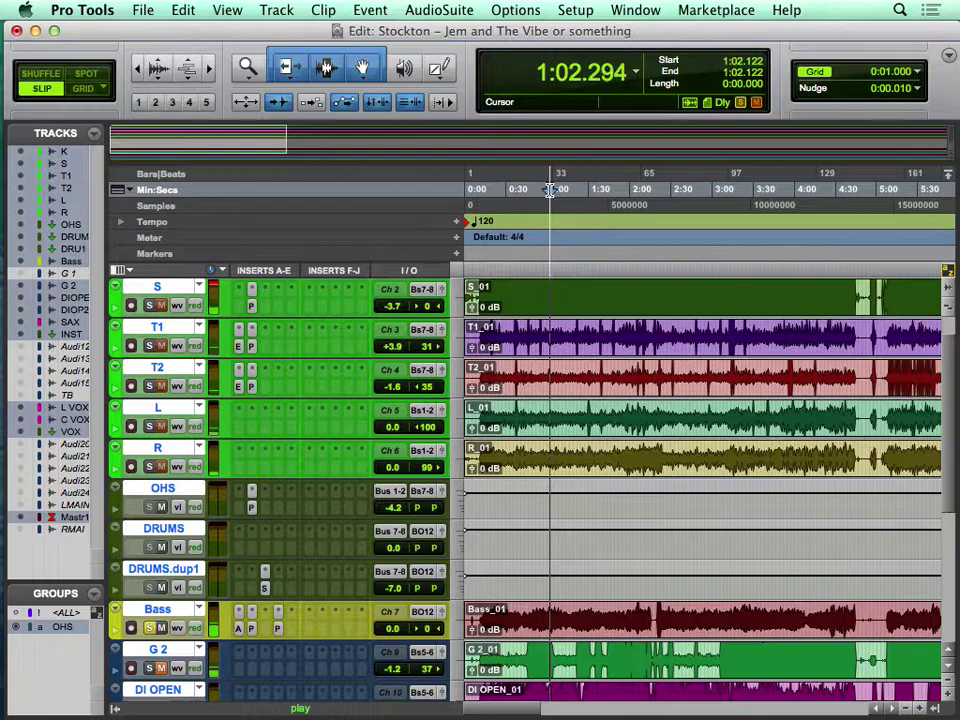
key(super+equal)
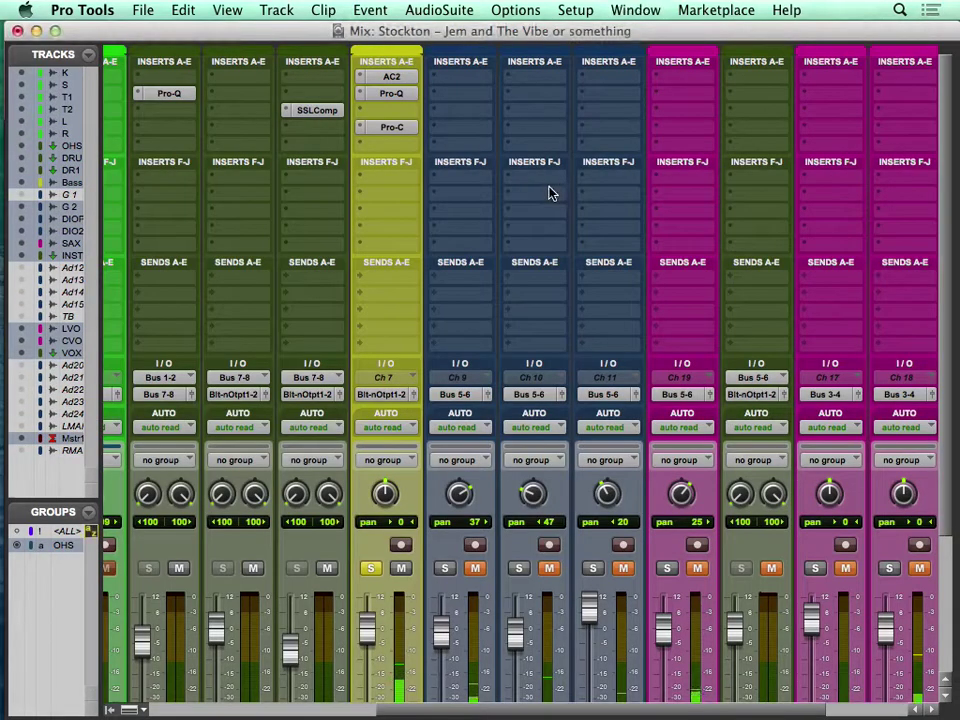
Bypass the Pro-C and AC2 inserts on the Bass track to compare the sound, and re-enable both
super+click(396, 130)
super+click(396, 78)
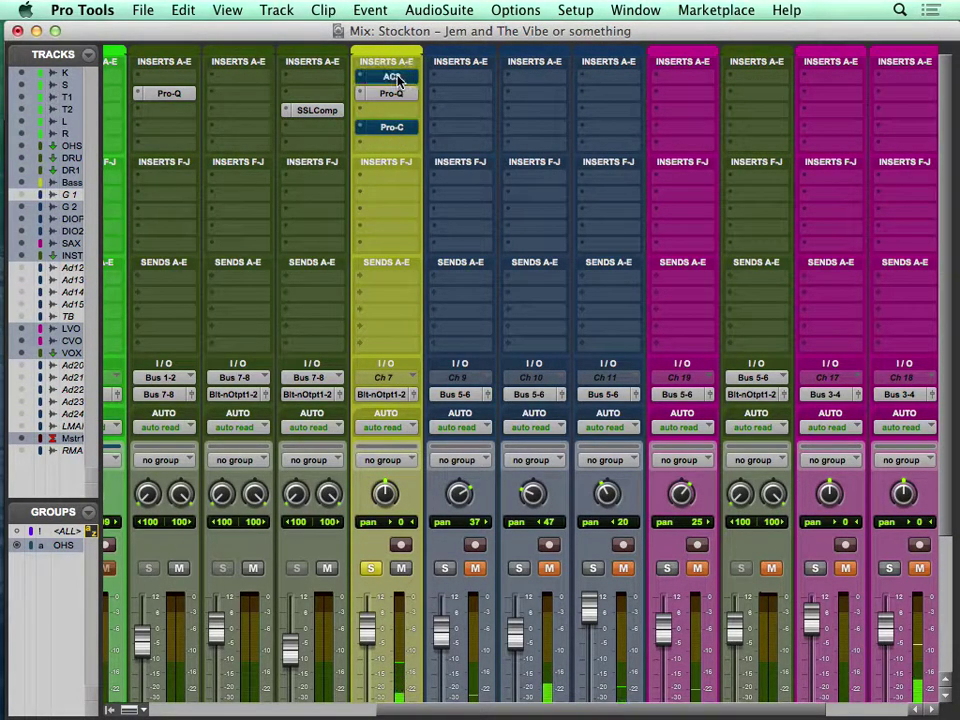
super+click(396, 78)
super+click(398, 127)
click(398, 127)
Unsolo the Bass track and add a bell cut of about 10.2 dB near 502 Hz in its Pro-Q
click(391, 93)
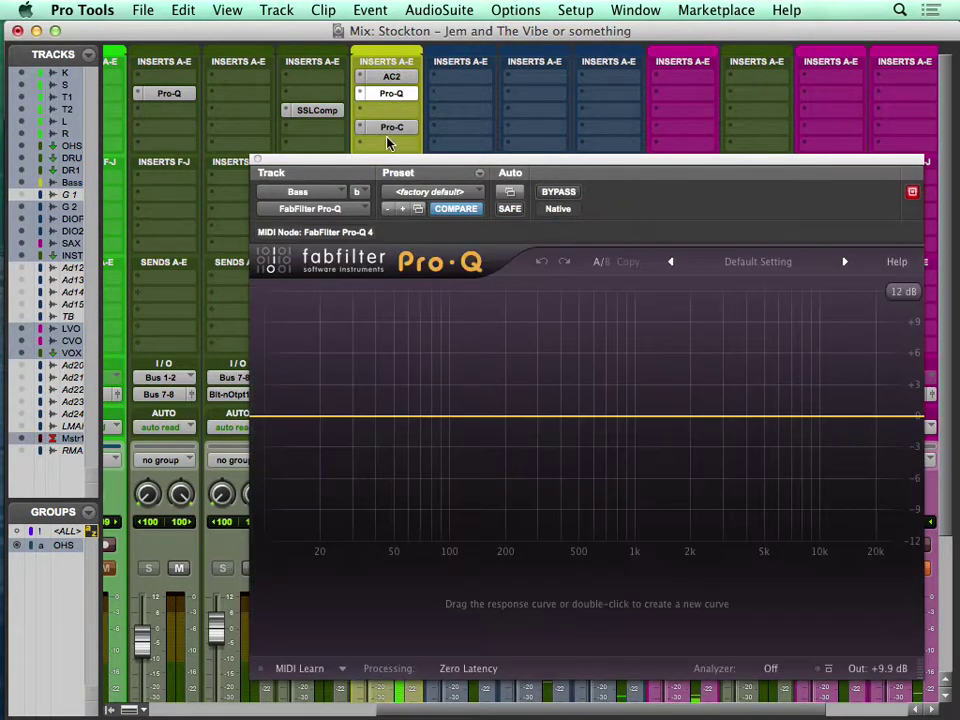
drag(396, 163, 285, 77)
click(372, 568)
drag(486, 331, 486, 435)
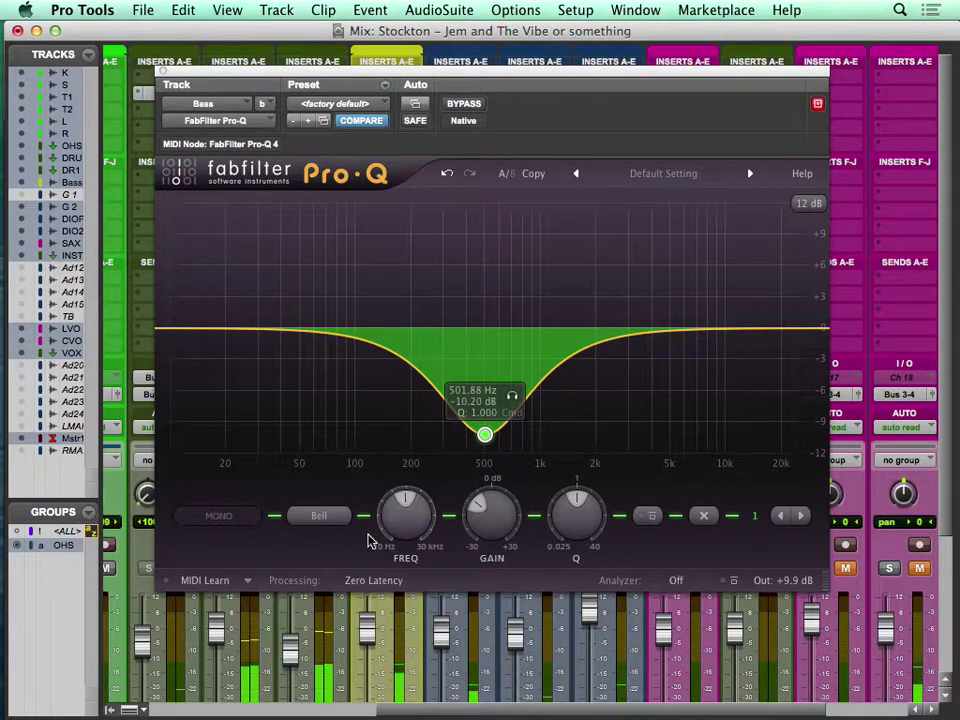
Lower the Bass volume and turn the Pro-Q bell band into a boost of about 6.8 dB near 496 Hz
click(363, 633)
drag(363, 633, 364, 668)
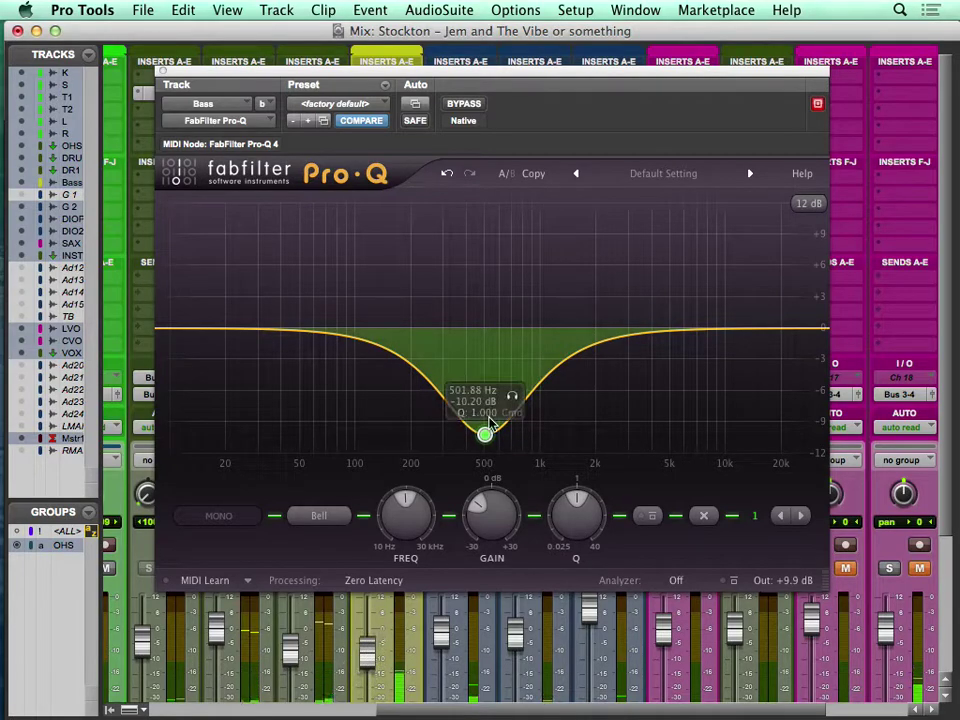
drag(486, 438, 485, 258)
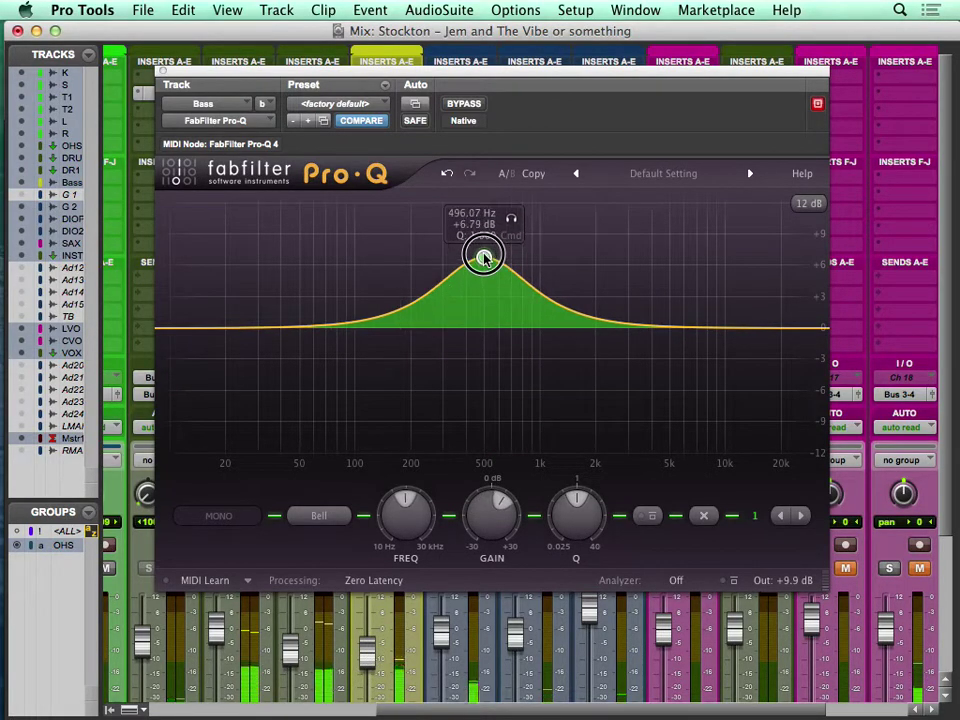
Set the bell band in the Bass track's Pro-Q to about +3.55 dB at 570 Hz as its only band, and close the plug-in window
drag(484, 258, 497, 426)
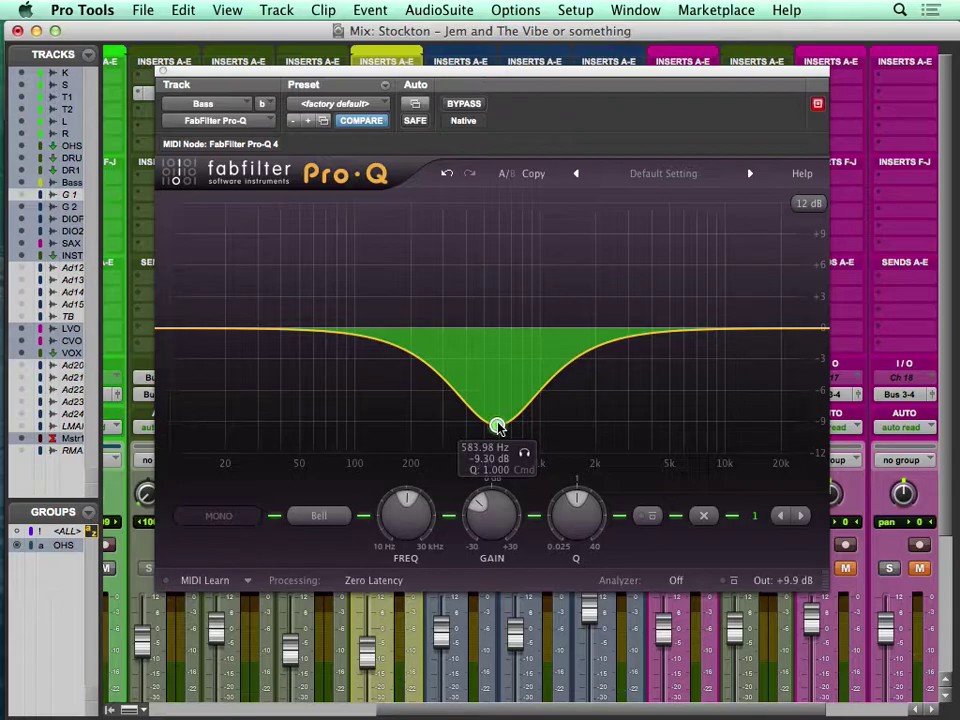
drag(497, 426, 495, 292)
mouse_move(304, 71)
mouse_down()
mouse_move(394, 41)
mouse_move(314, 66)
mouse_up()
drag(596, 316, 679, 326)
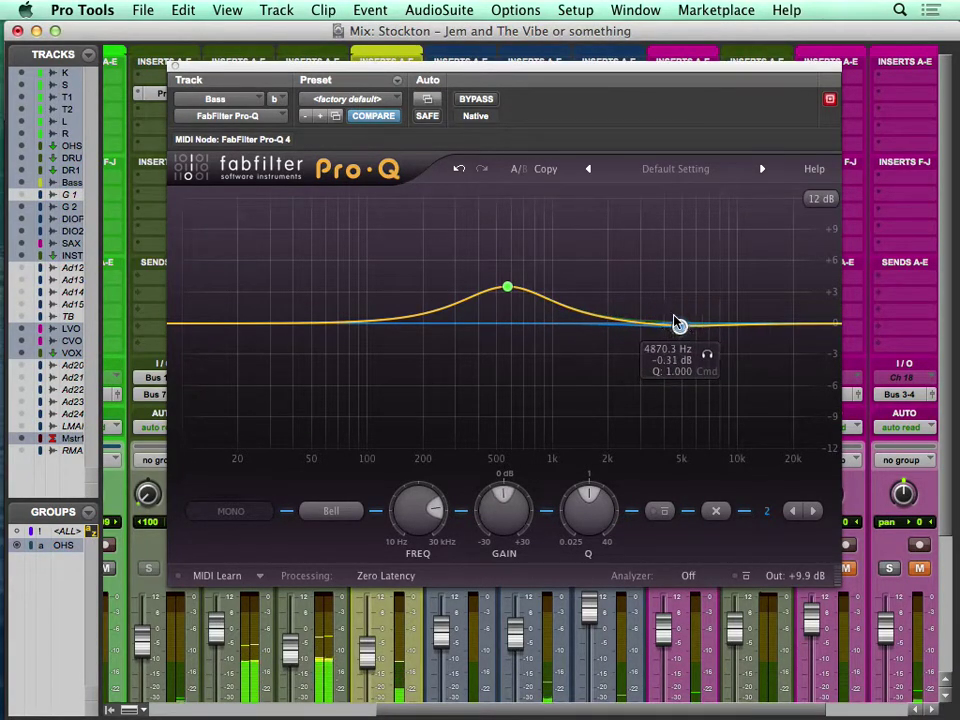
click(716, 511)
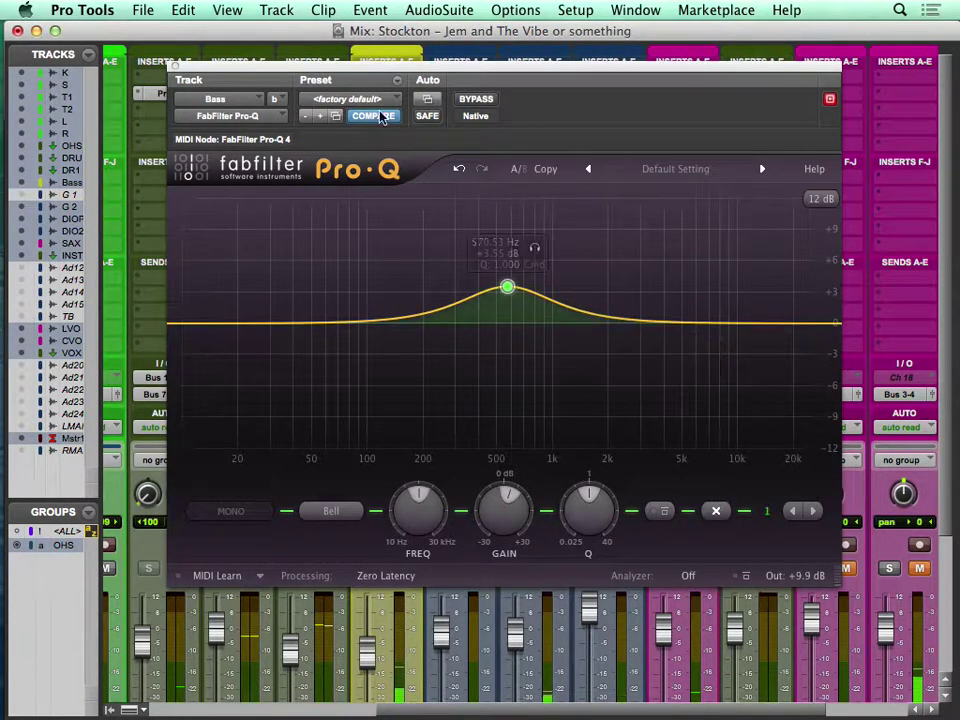
click(175, 68)
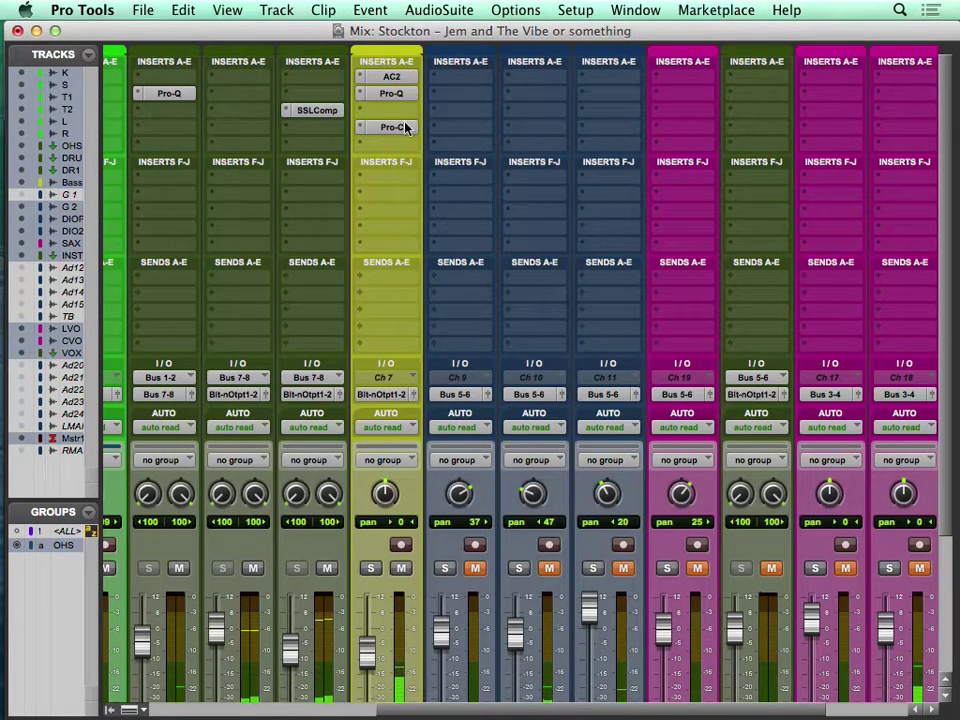
Toggle bypass on the Bass track's inserts to compare the sound, and lower its volume to -8.4 dB
drag(405, 127, 392, 80)
super+click(392, 78)
super+click(392, 94)
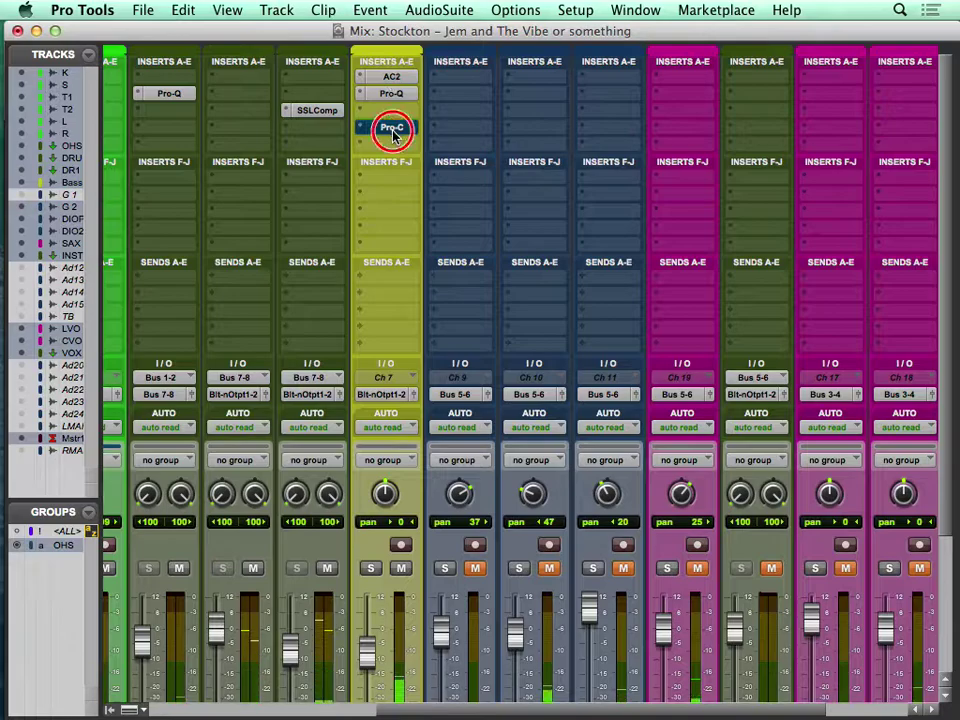
scroll(390, 597, down, 3)
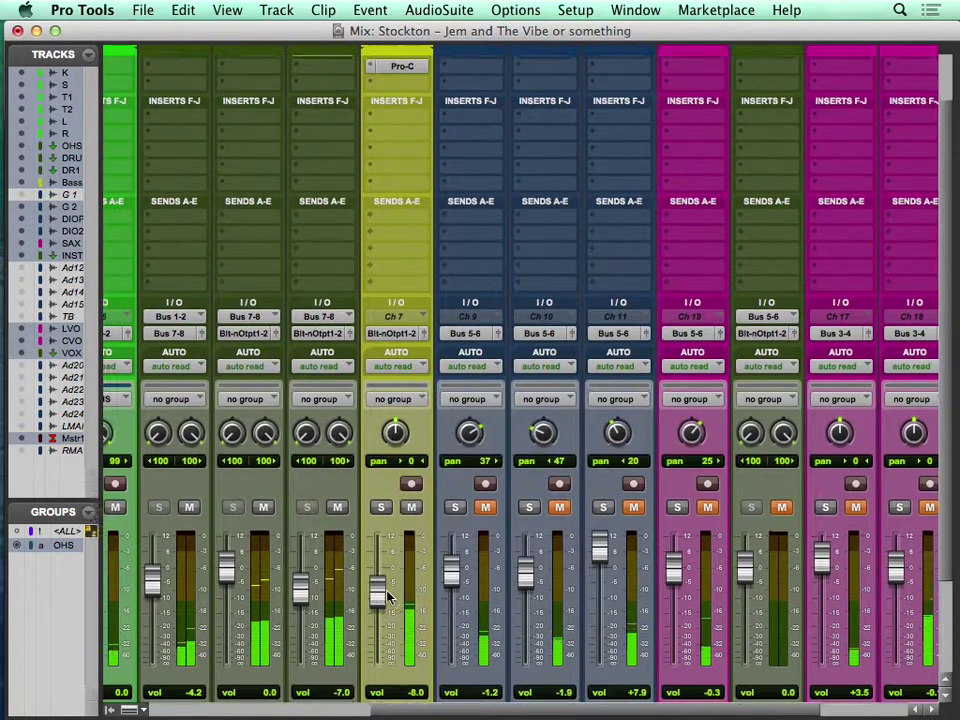
click(378, 583)
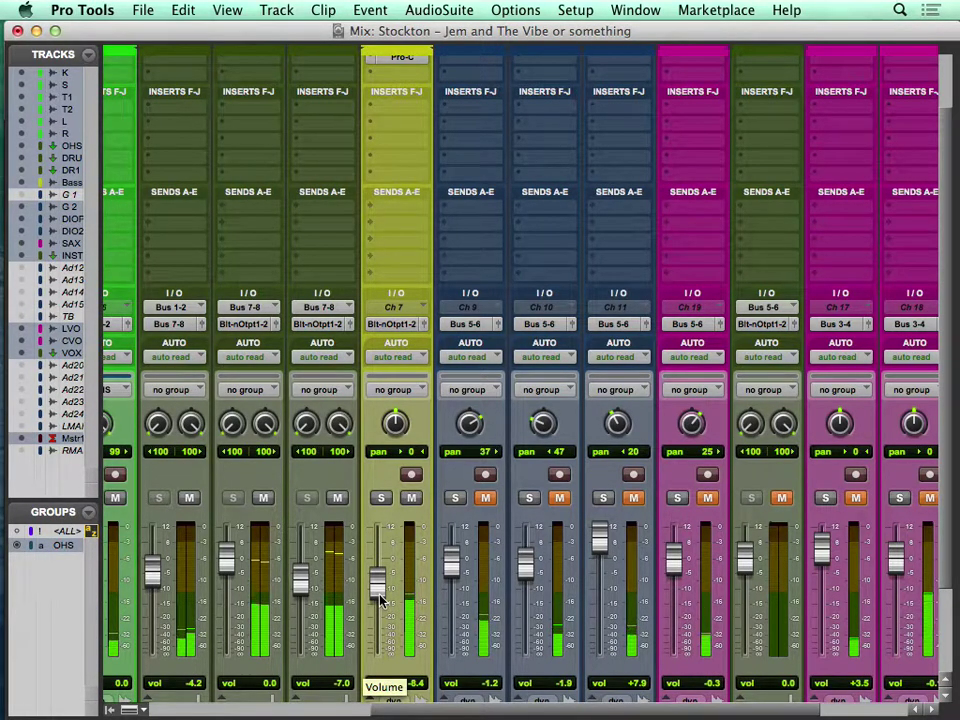
Solo the G 2 guitar track and unmute the INST bus it feeds
scroll(545, 590, down, 3)
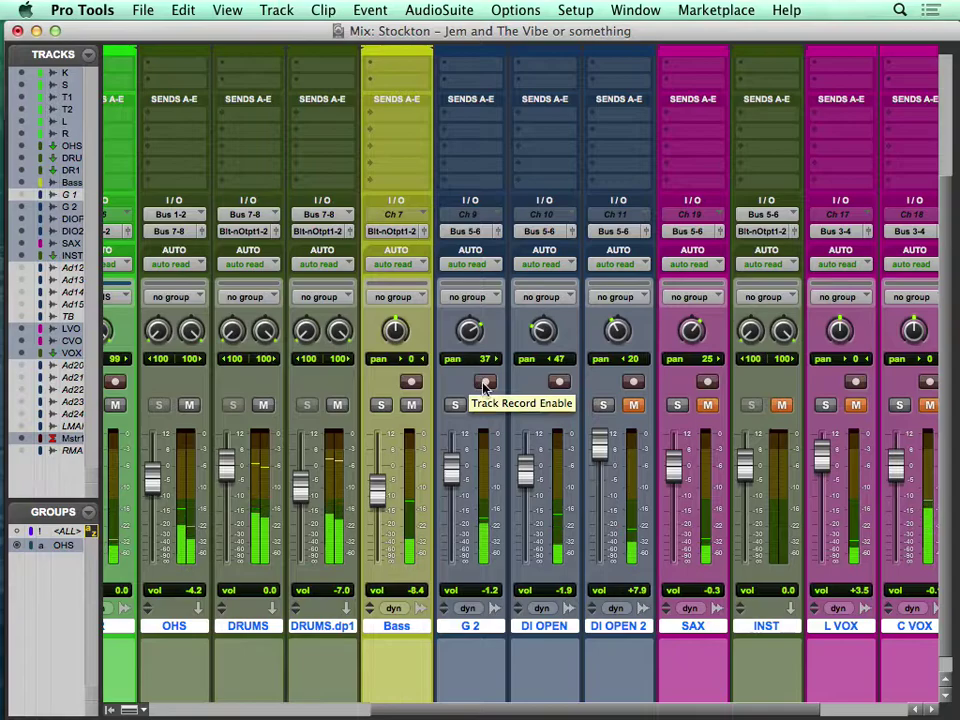
click(455, 404)
scroll(460, 410, up, 2)
scroll(460, 409, up, 3)
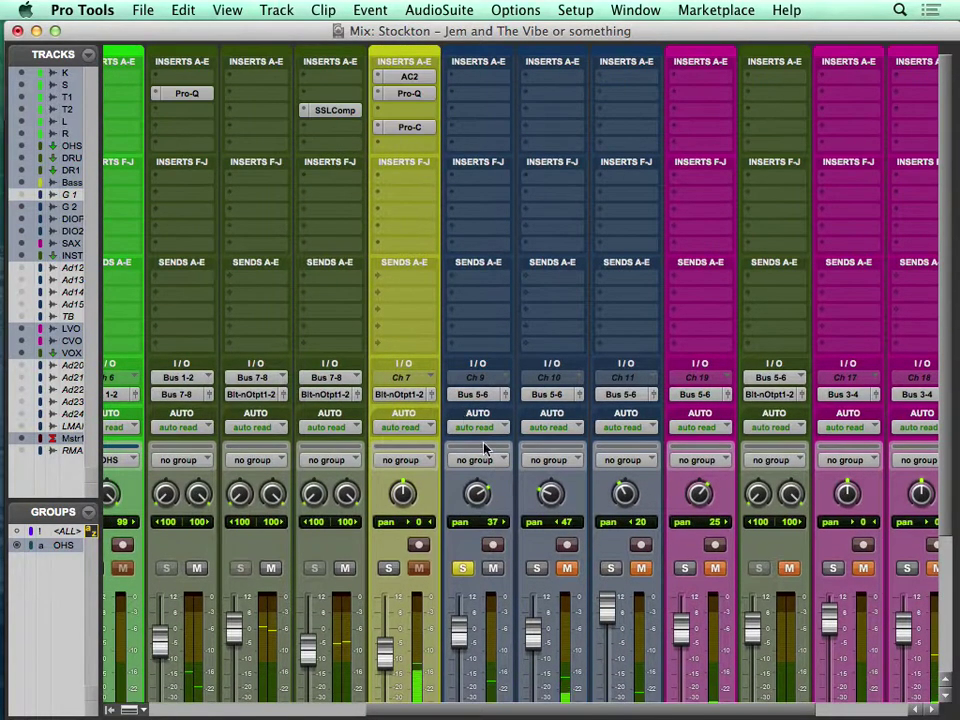
click(788, 569)
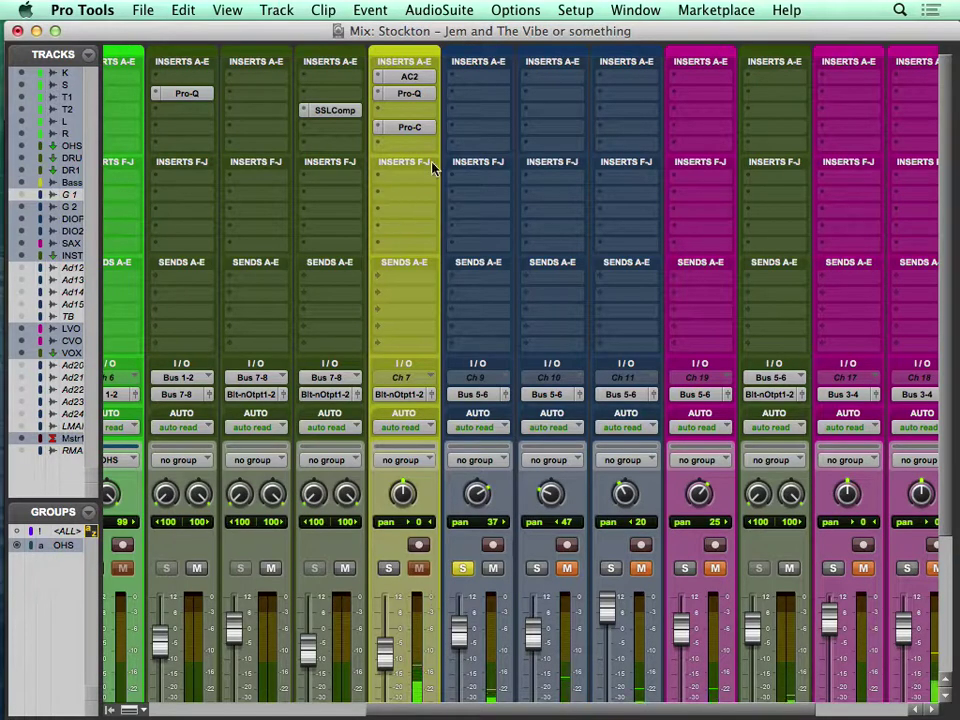
Insert the mono FabFilter Pro-Q EQ in the second insert slot of the G 2 track
click(463, 92)
mouse_move(505, 127)
mouse_move(664, 125)
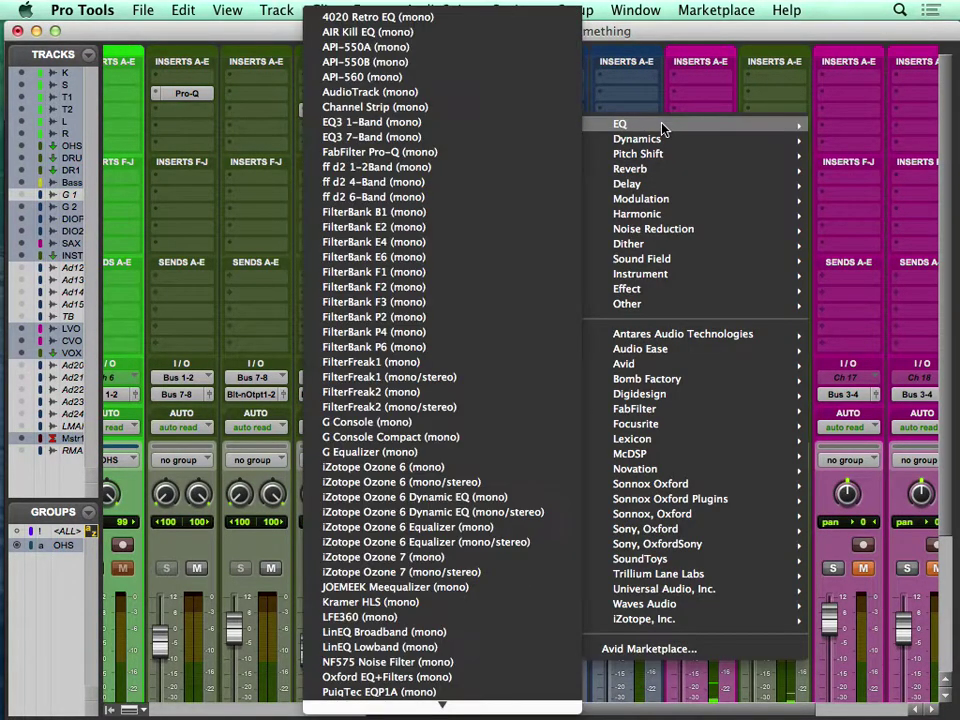
click(419, 149)
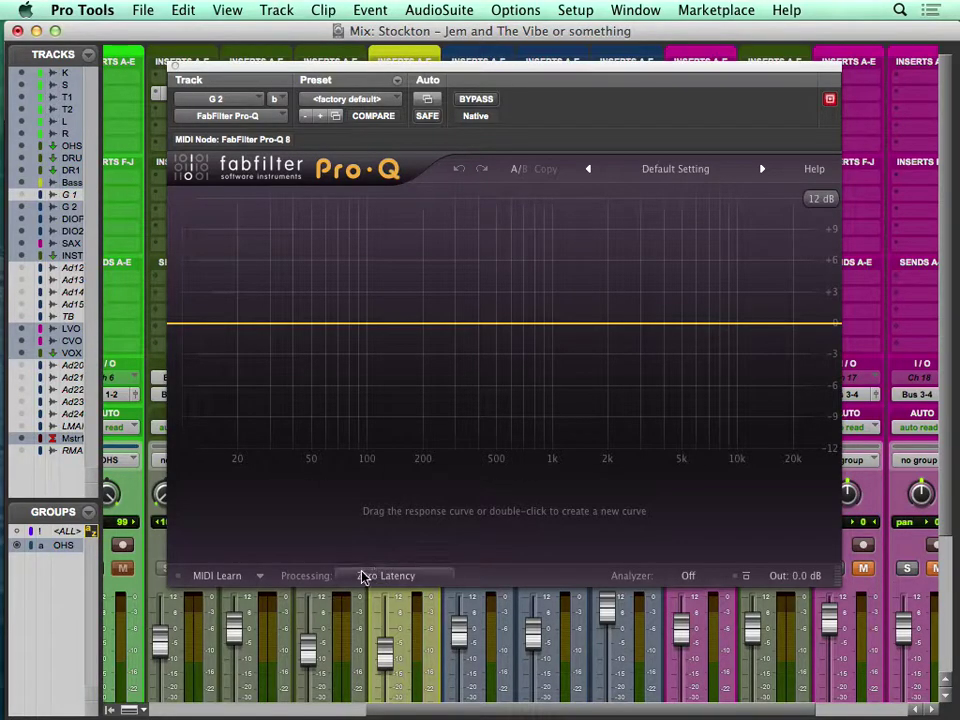
Create an EQ band at about 36 Hz on the G 2 track and change its shape to Low Cut
double_click(259, 339)
drag(259, 339, 285, 336)
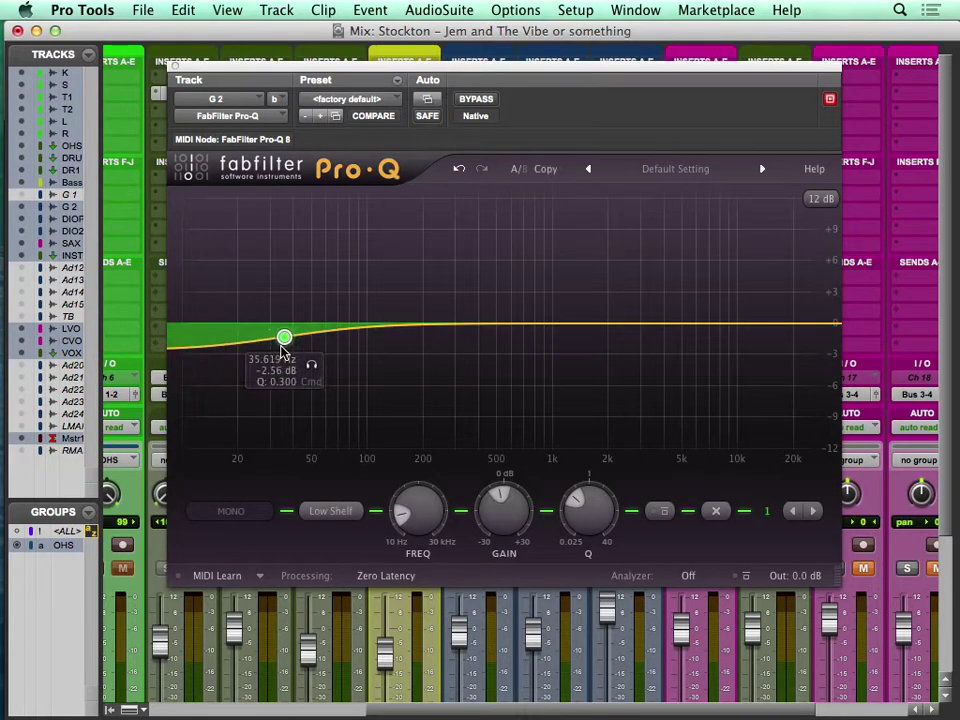
click(329, 512)
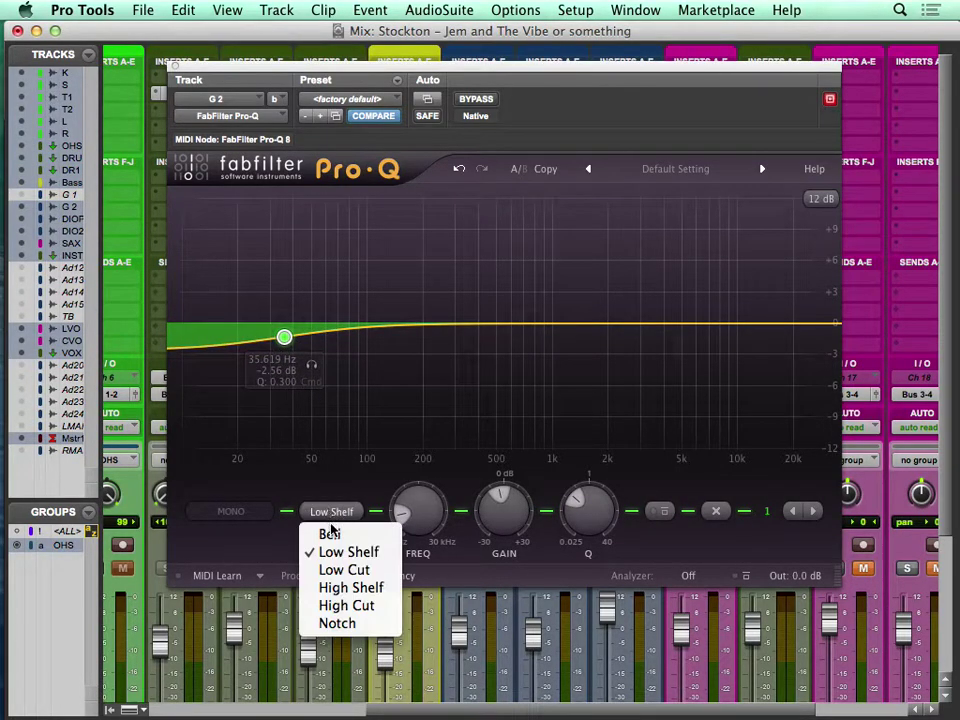
click(333, 569)
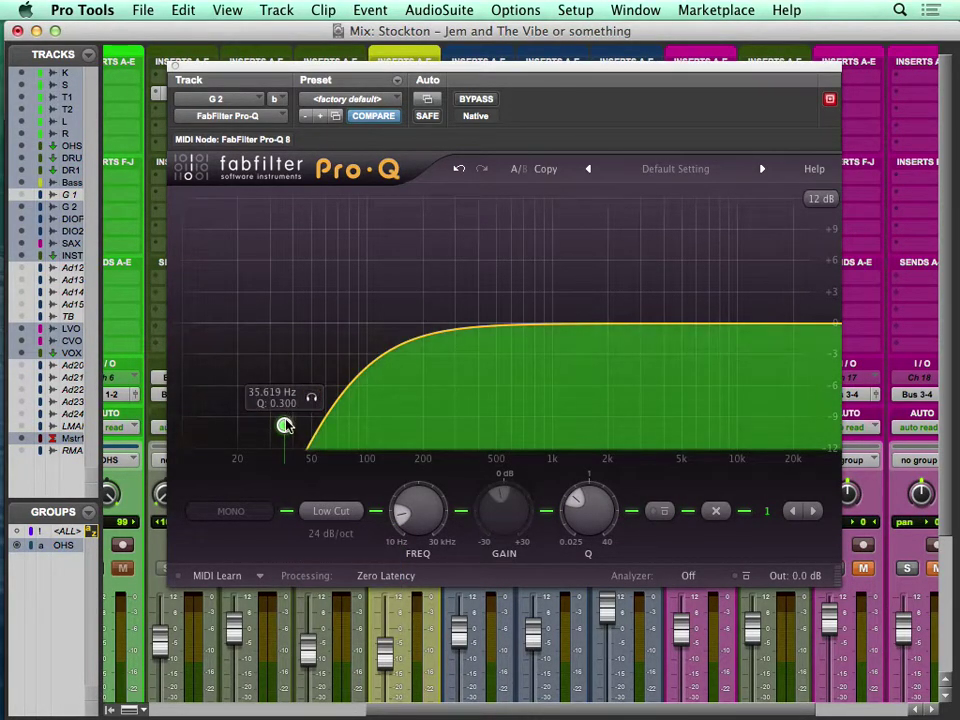
mouse_move(388, 67)
mouse_down()
mouse_move(414, 332)
mouse_move(392, 11)
mouse_move(381, 90)
mouse_up()
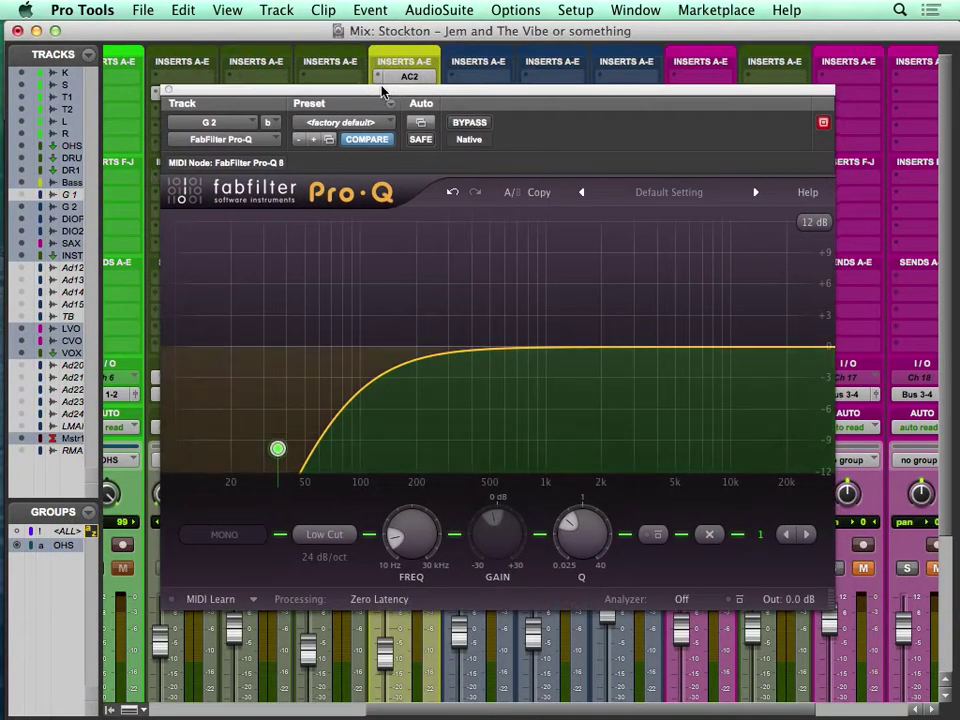
Move the G 2 low-cut band to about 84 Hz with a Q of about 0.2, and compare it with the band bypassed
drag(506, 343, 507, 310)
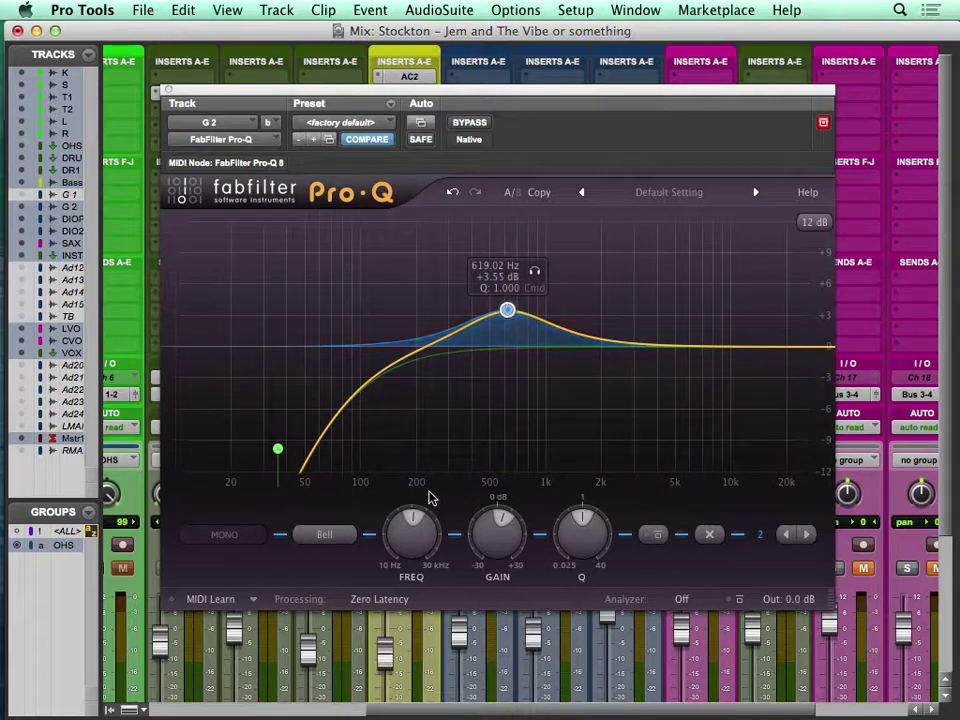
click(711, 535)
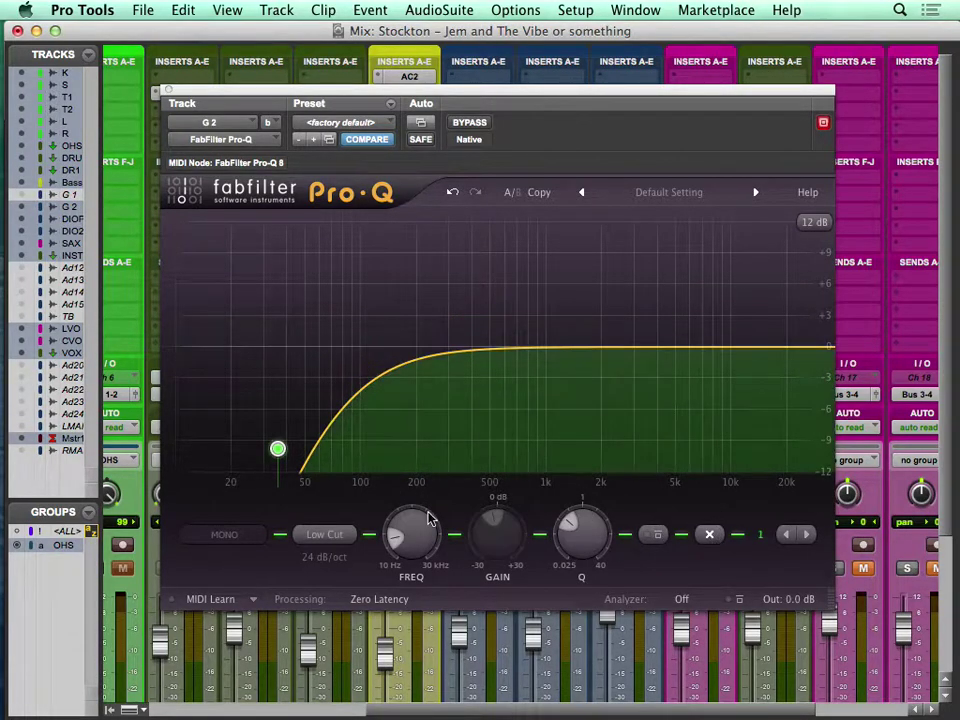
drag(278, 453, 325, 456)
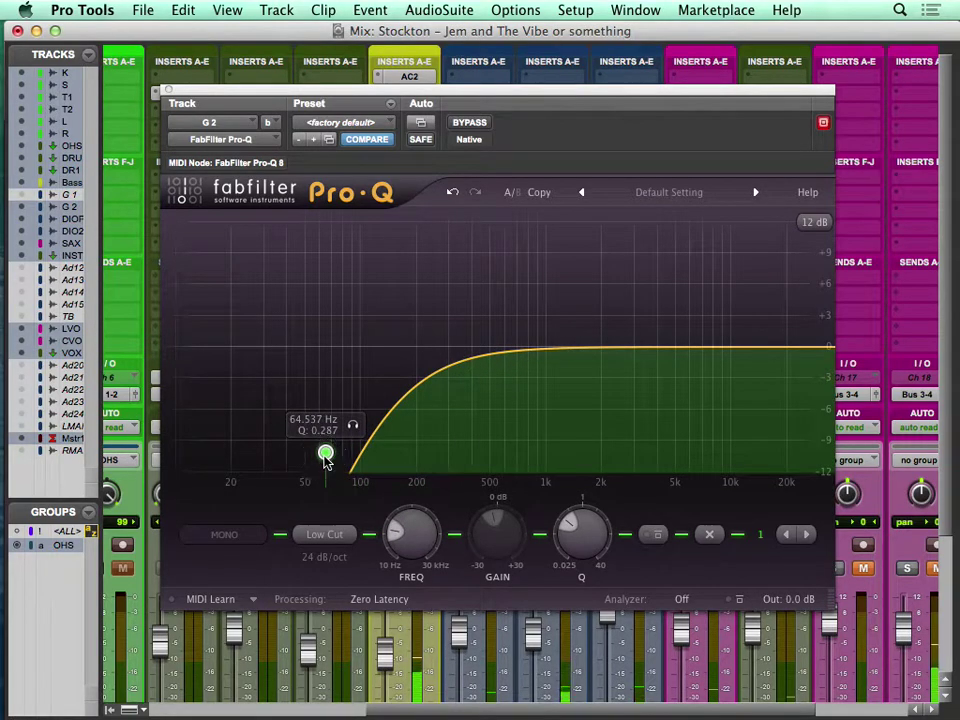
key(XF86AudioRaiseVolume)
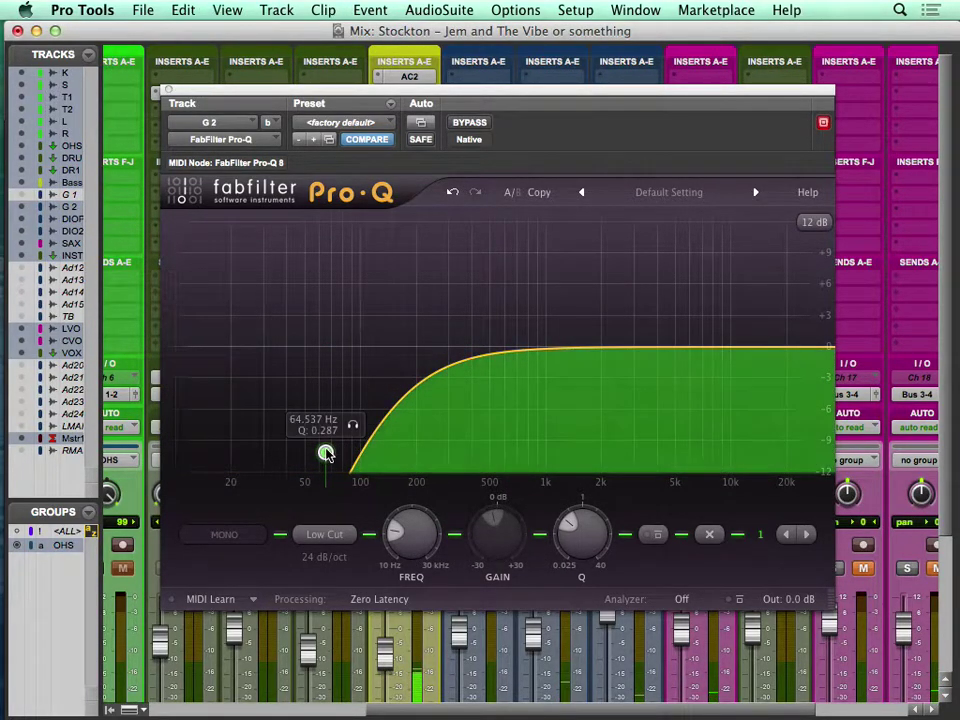
drag(325, 452, 349, 489)
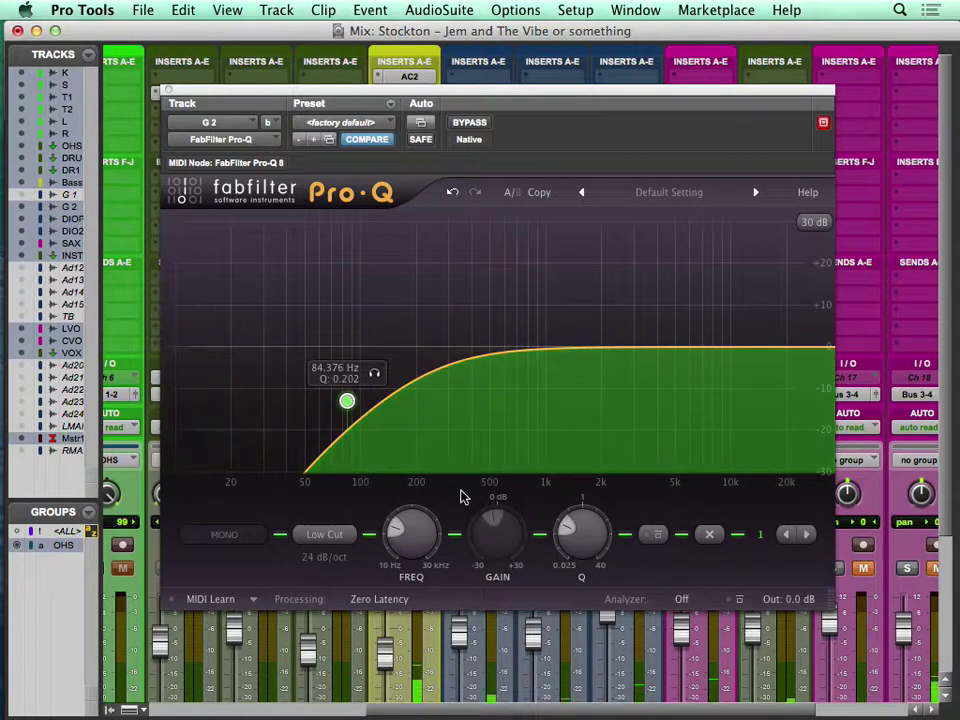
click(661, 537)
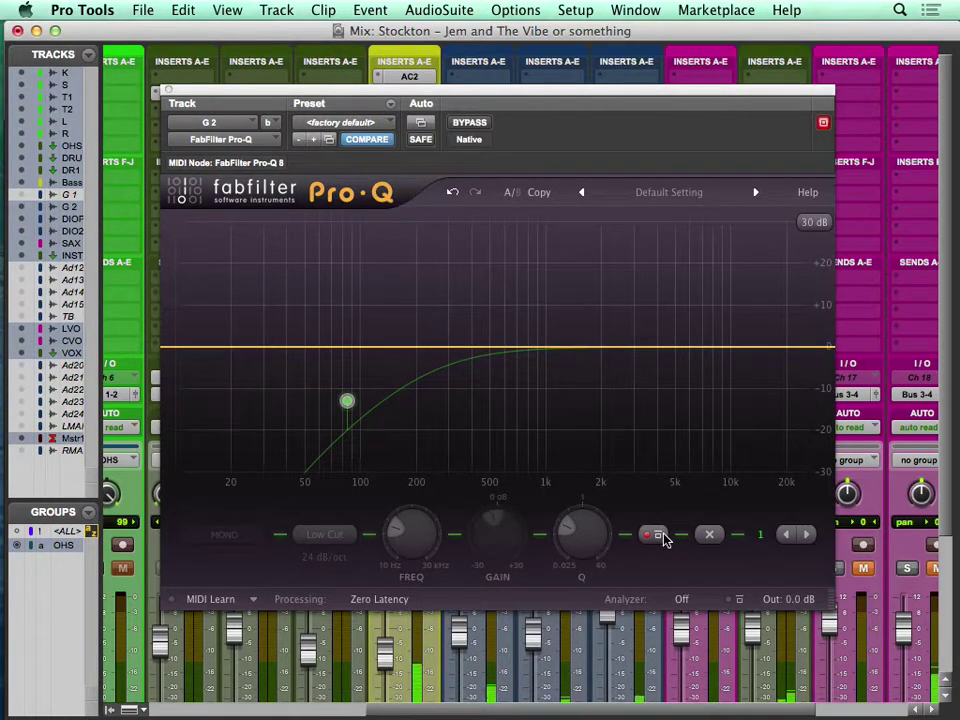
click(661, 537)
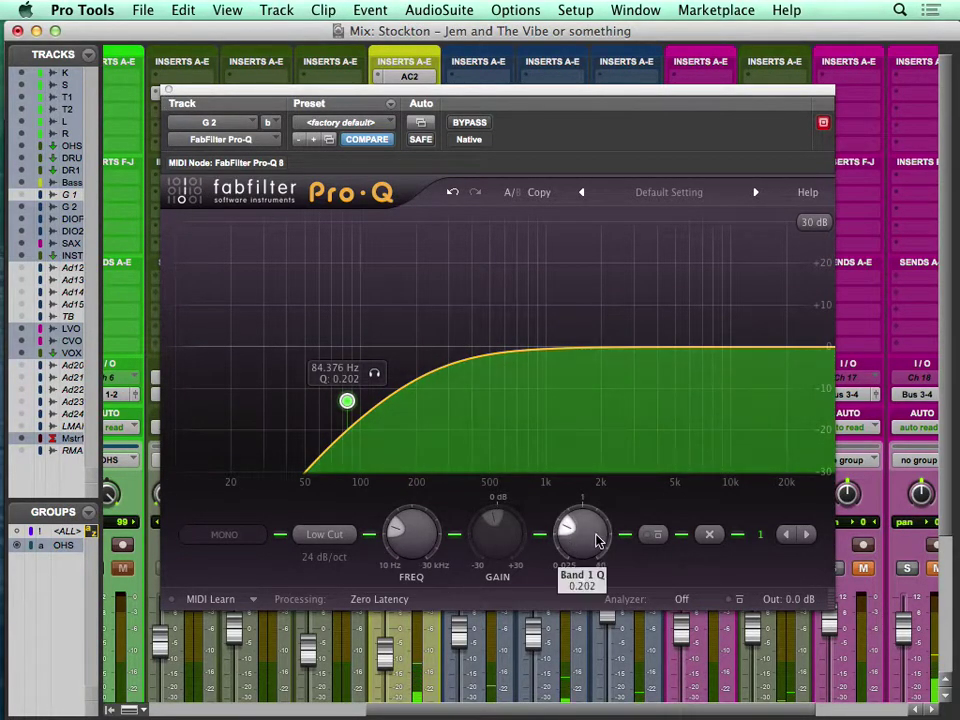
Raise the low-cut band's Q to slightly below 1 and its frequency to about 155 Hz
scroll(582, 530, up, 4)
scroll(597, 540, up, 10)
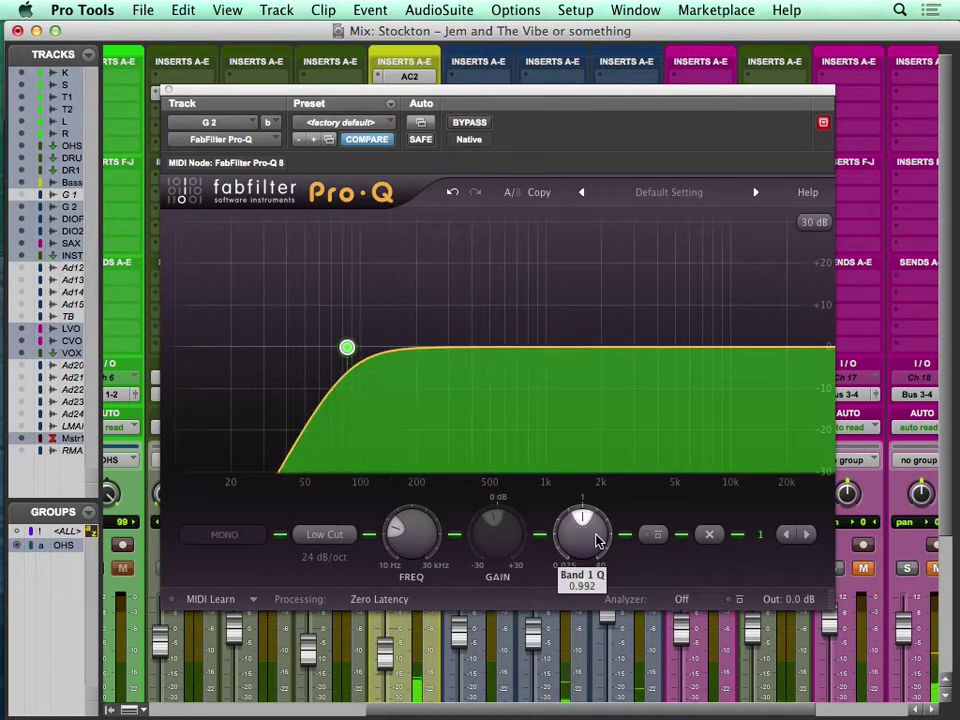
scroll(580, 527, down, 2)
scroll(429, 529, up, 6)
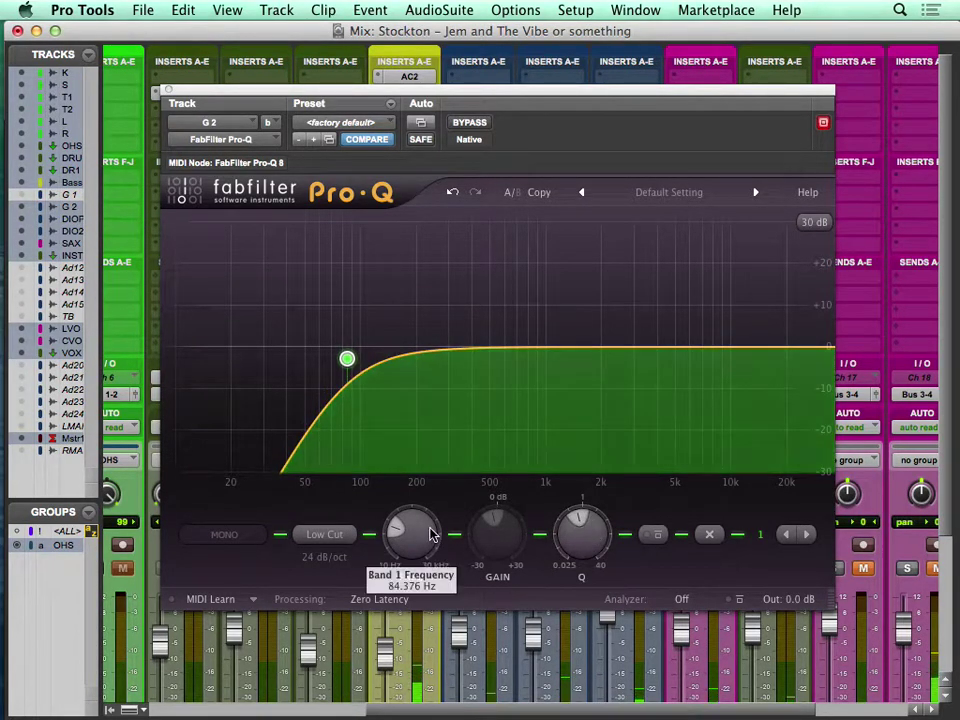
scroll(431, 533, up, 3)
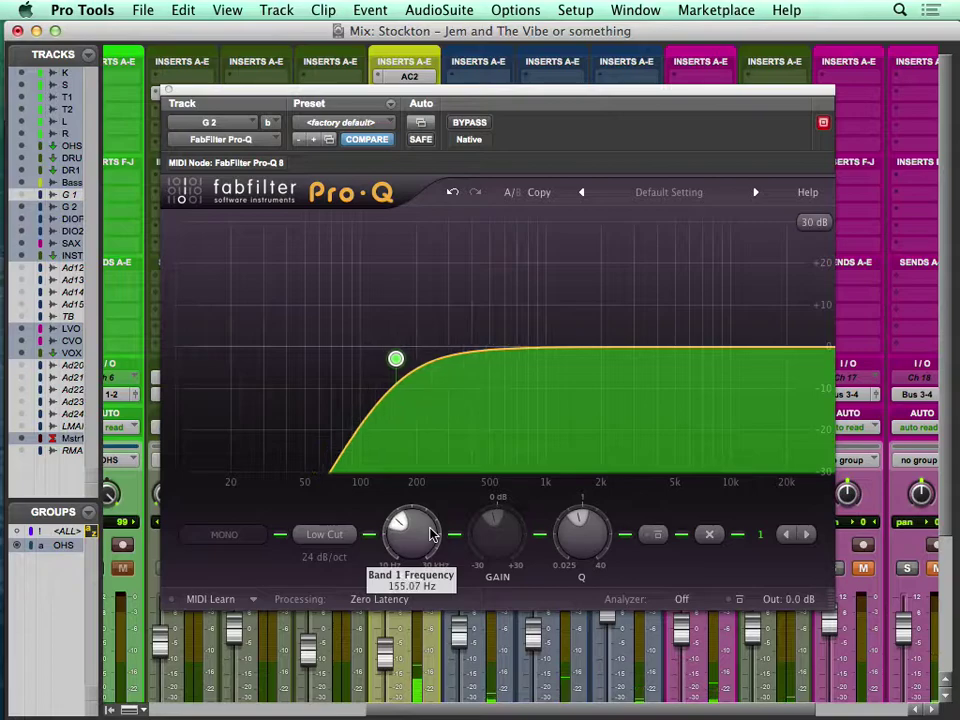
Move the EQ window aside, raise the G 2 track's volume to +1.0 dB, and check its clip in the Edit window
drag(296, 108, 630, 70)
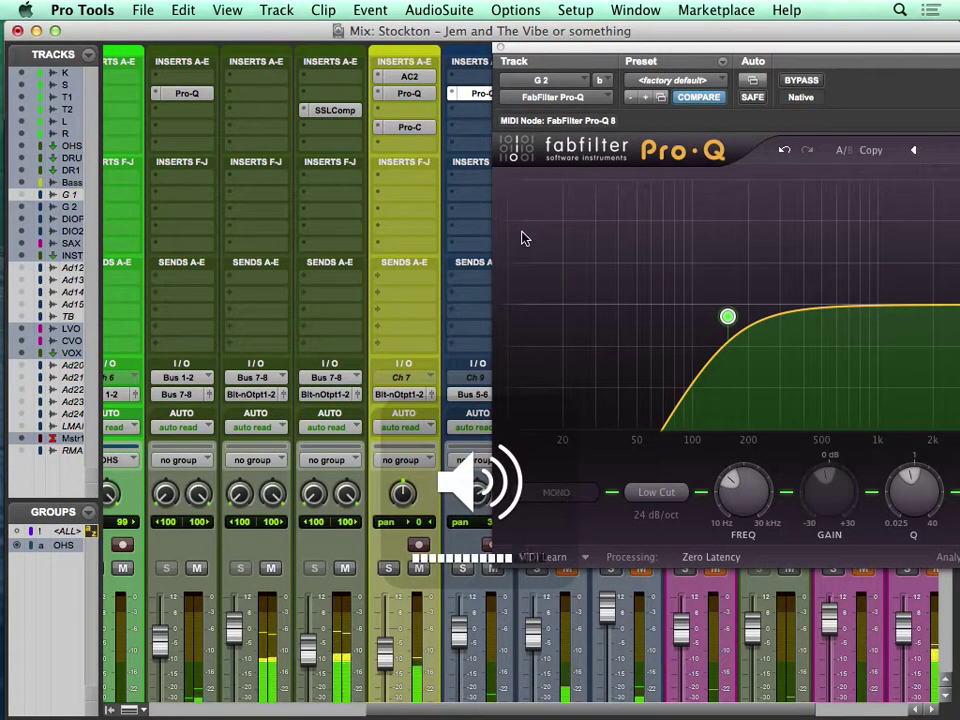
drag(460, 638, 461, 627)
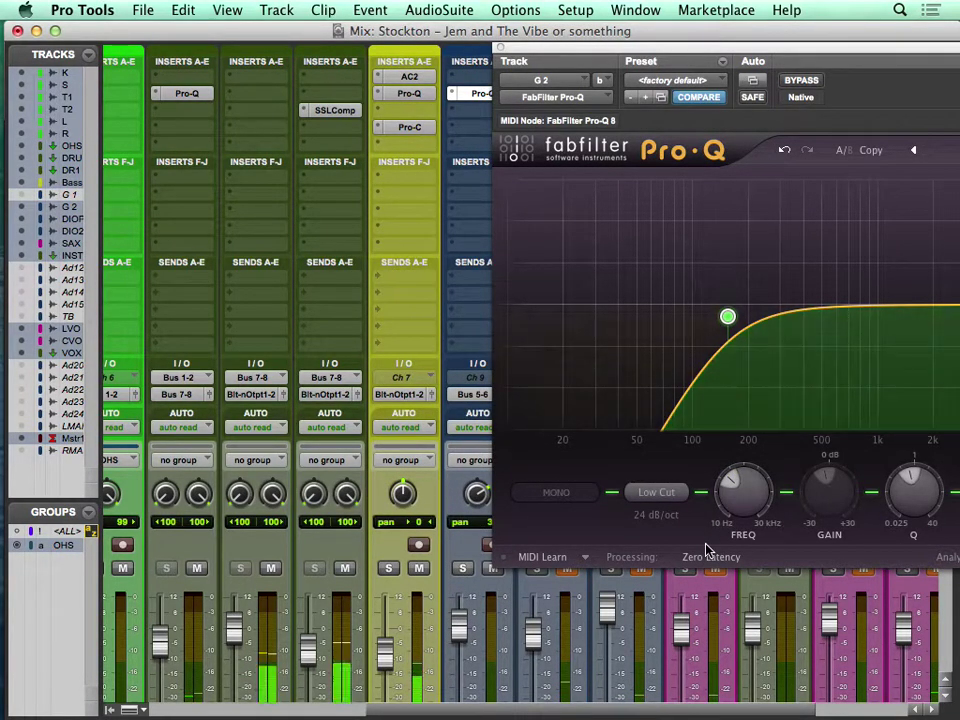
scroll(414, 604, down, 3)
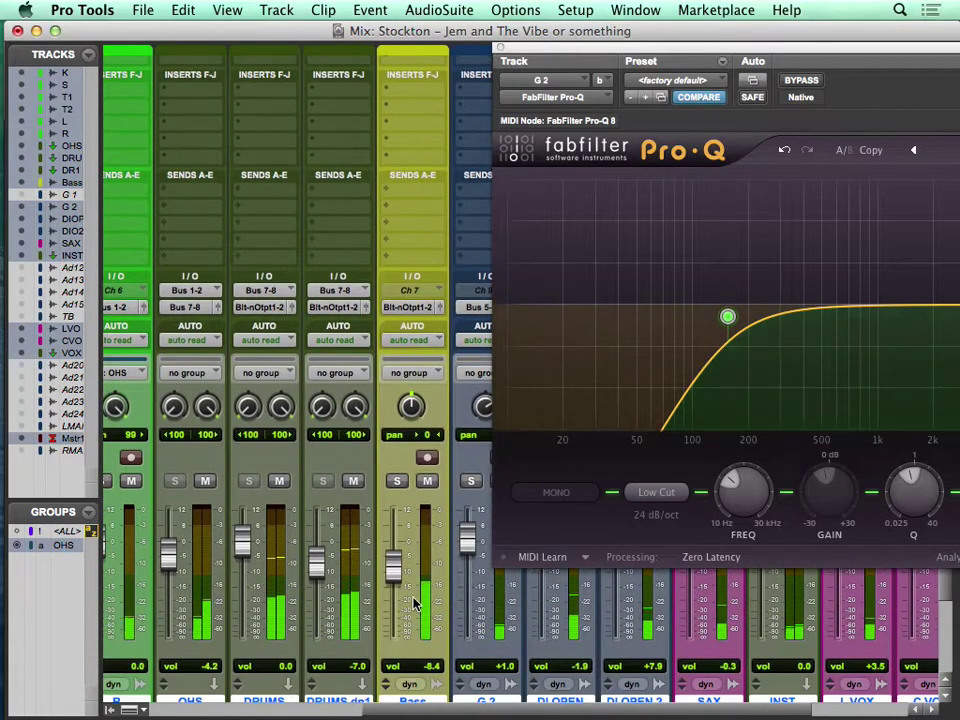
key(super+equal)
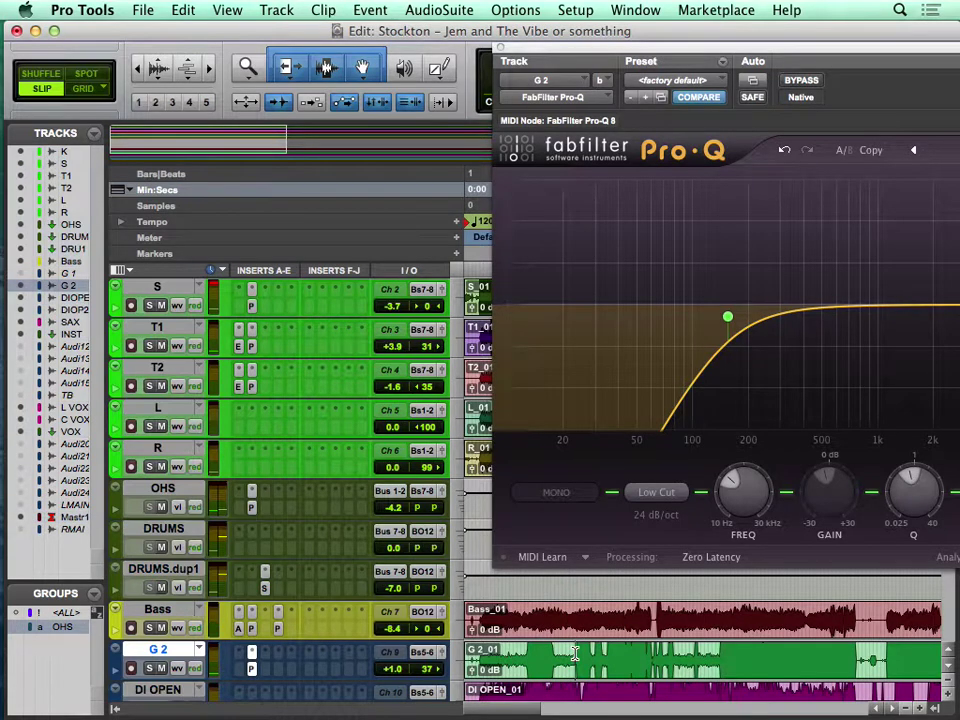
key(super+equal)
Sweep the G 2 low-cut frequency up to about 900 Hz and bring it back to about 357 Hz
mouse_move(750, 498)
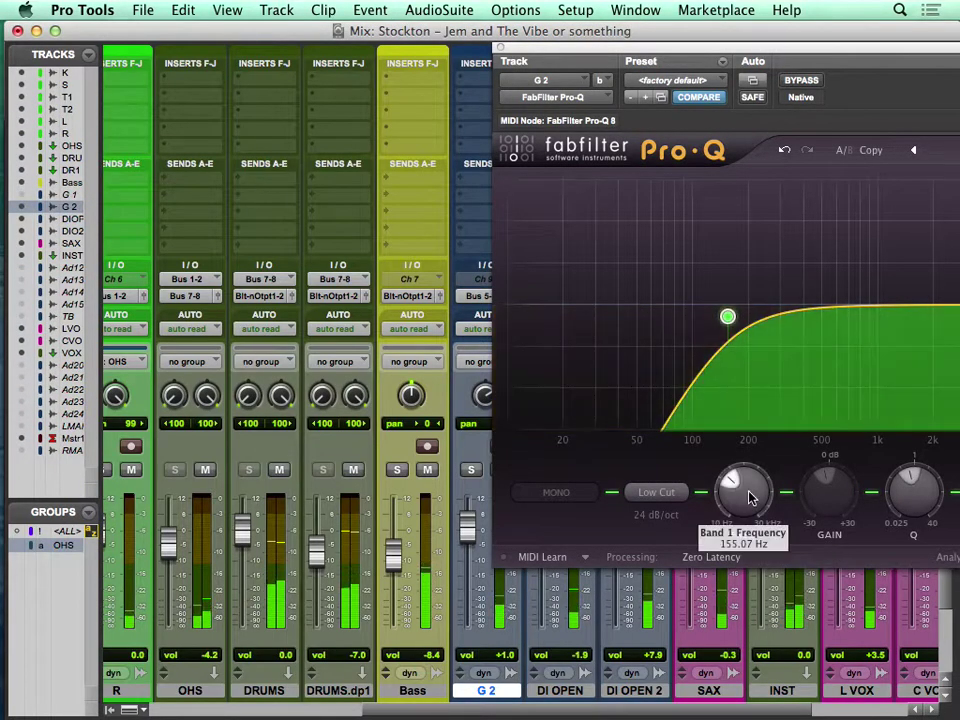
scroll(748, 492, up, 10)
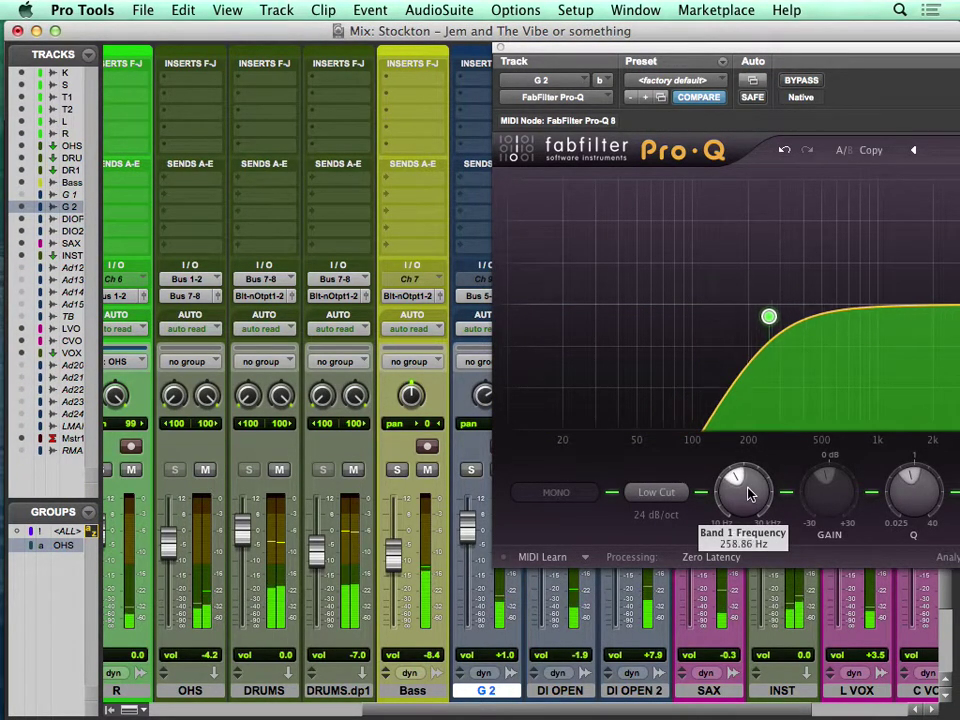
scroll(748, 492, up, 5)
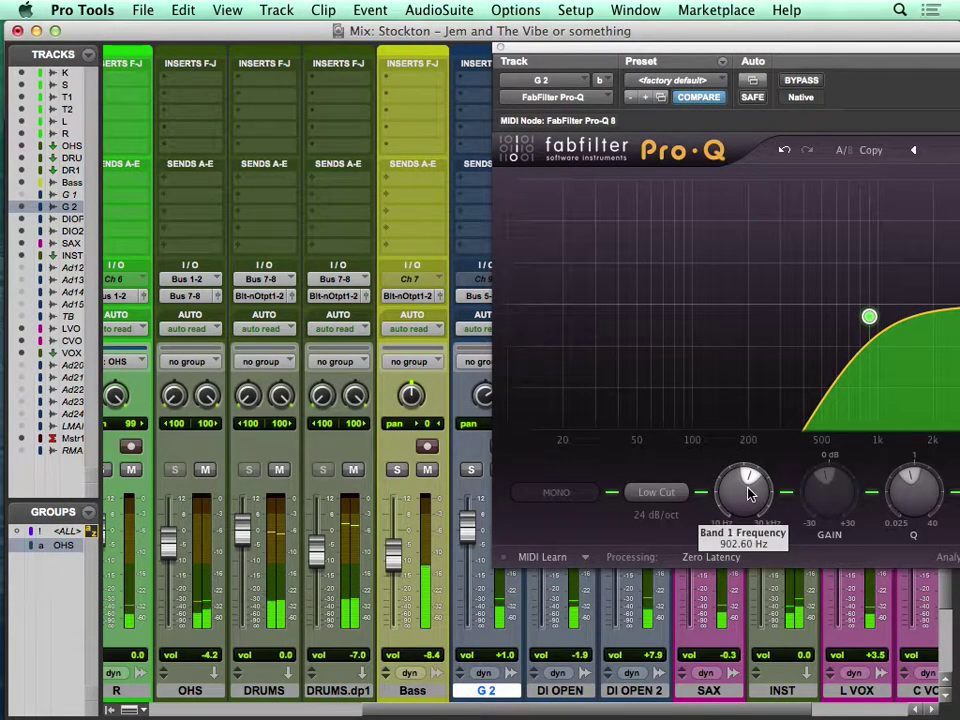
scroll(748, 492, down, 6)
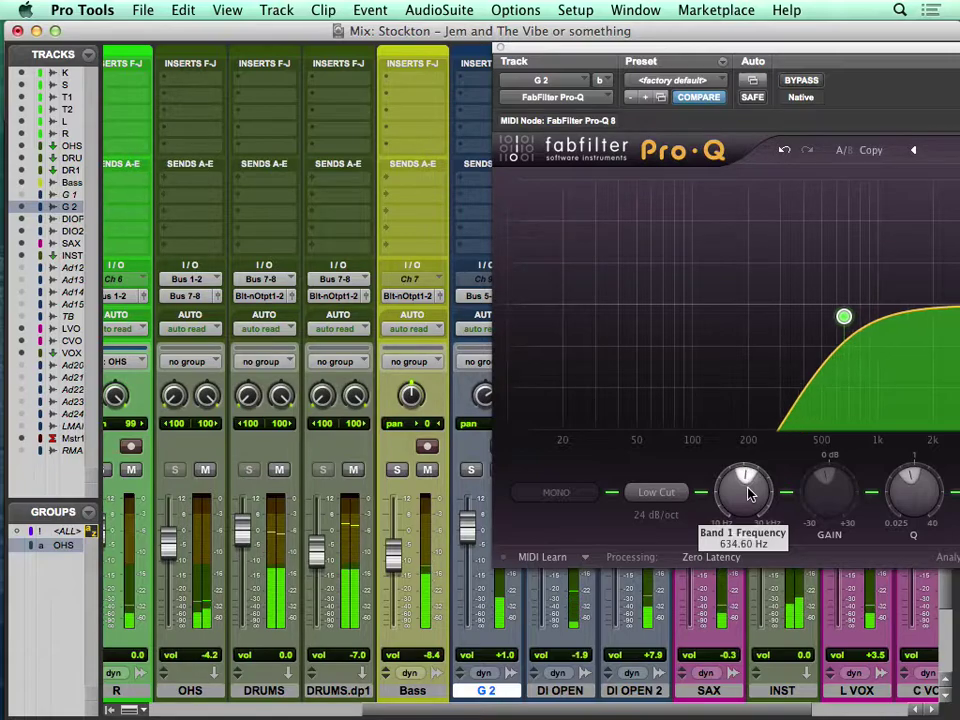
scroll(748, 492, down, 3)
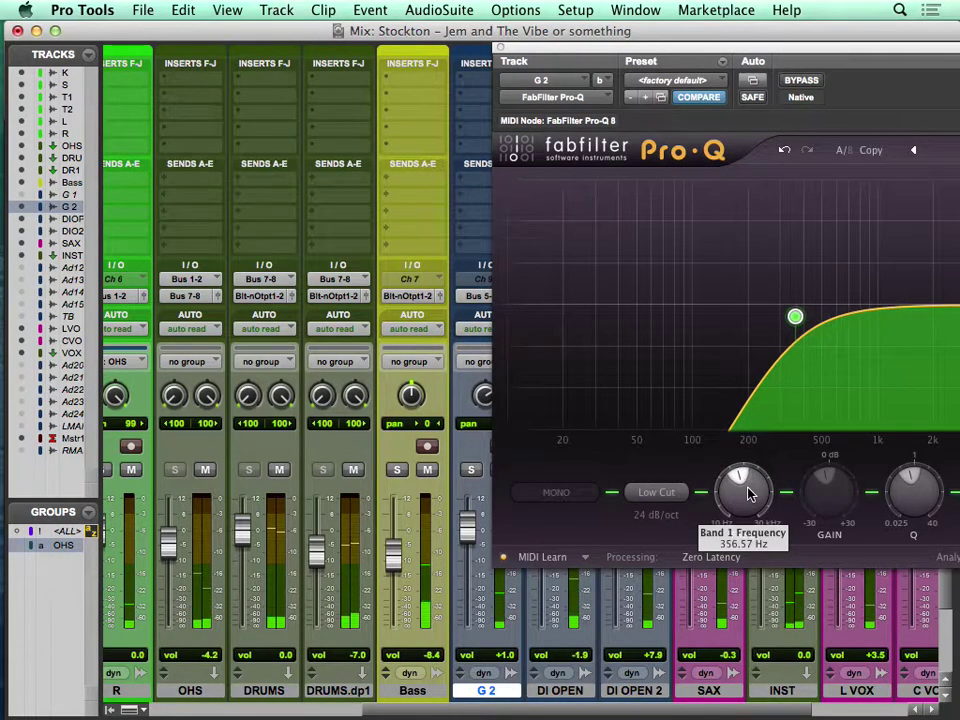
Lower the G 2 low-cut band's frequency to about 235 Hz
scroll(748, 492, down, 1)
scroll(748, 492, down, 2)
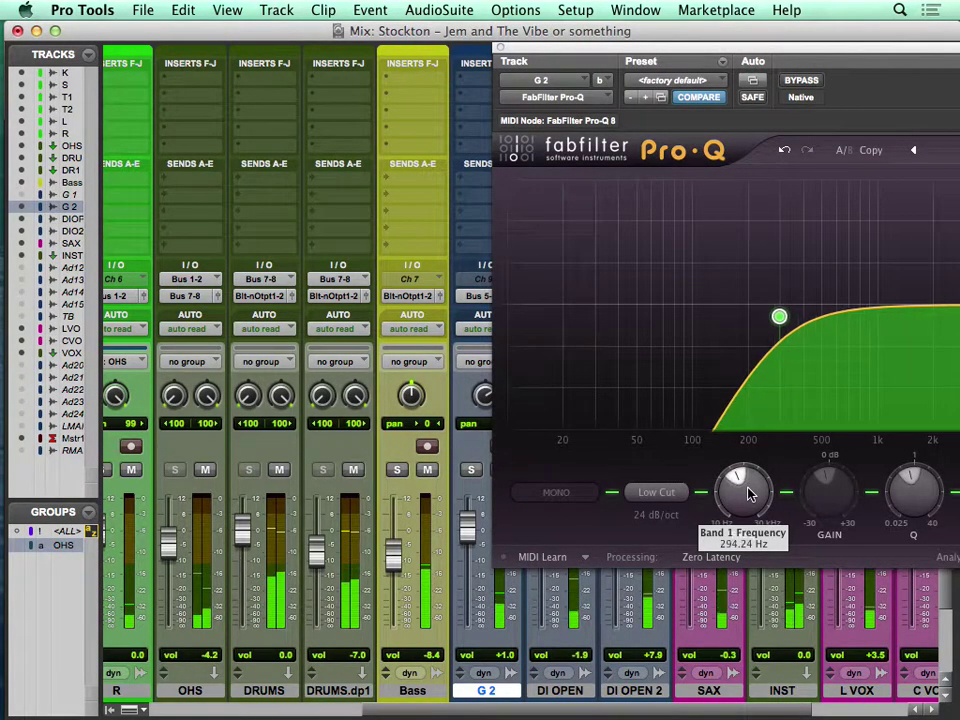
scroll(748, 492, down, 2)
scroll(748, 492, up, 1)
scroll(748, 492, down, 1)
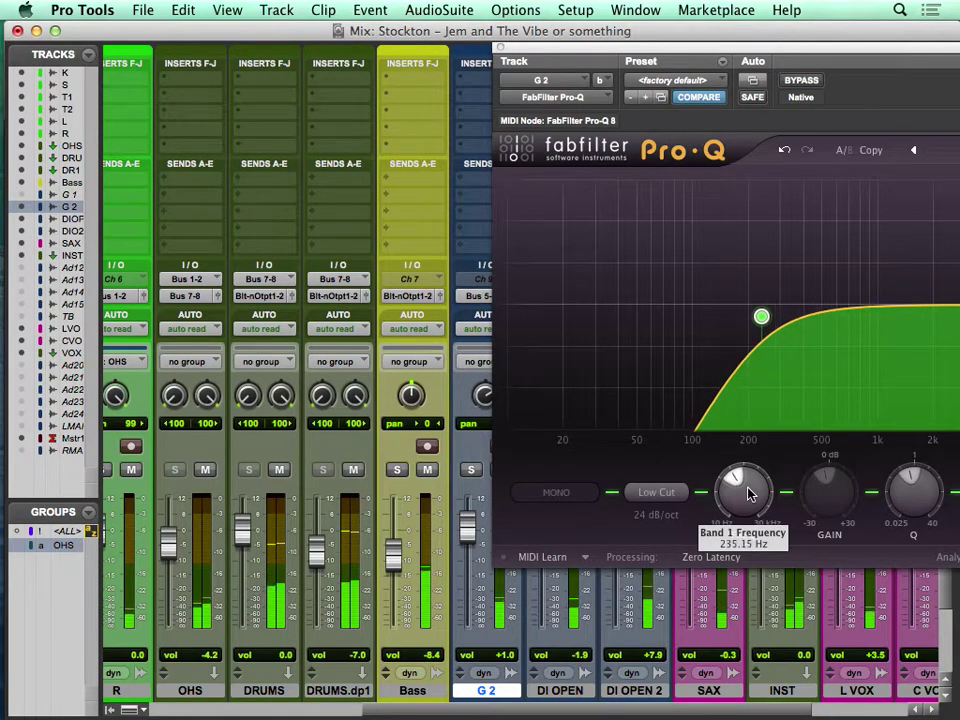
Sweep the G 2 low-cut frequency down to about 10 Hz with the track soloed, then unsolo it and settle at about 152 Hz
click(471, 469)
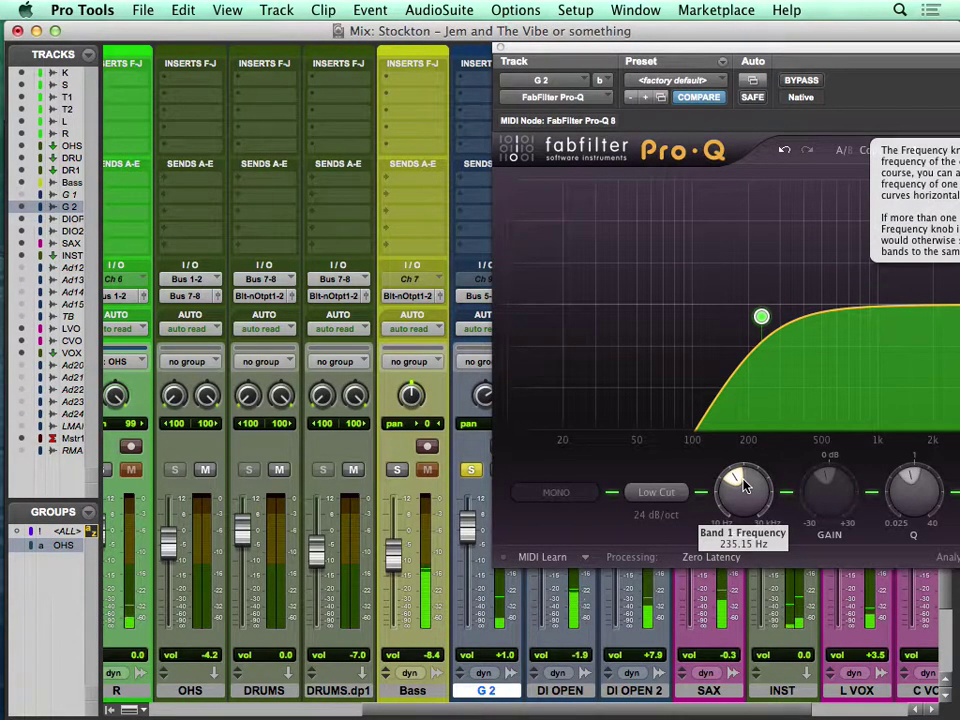
scroll(743, 486, down, 10)
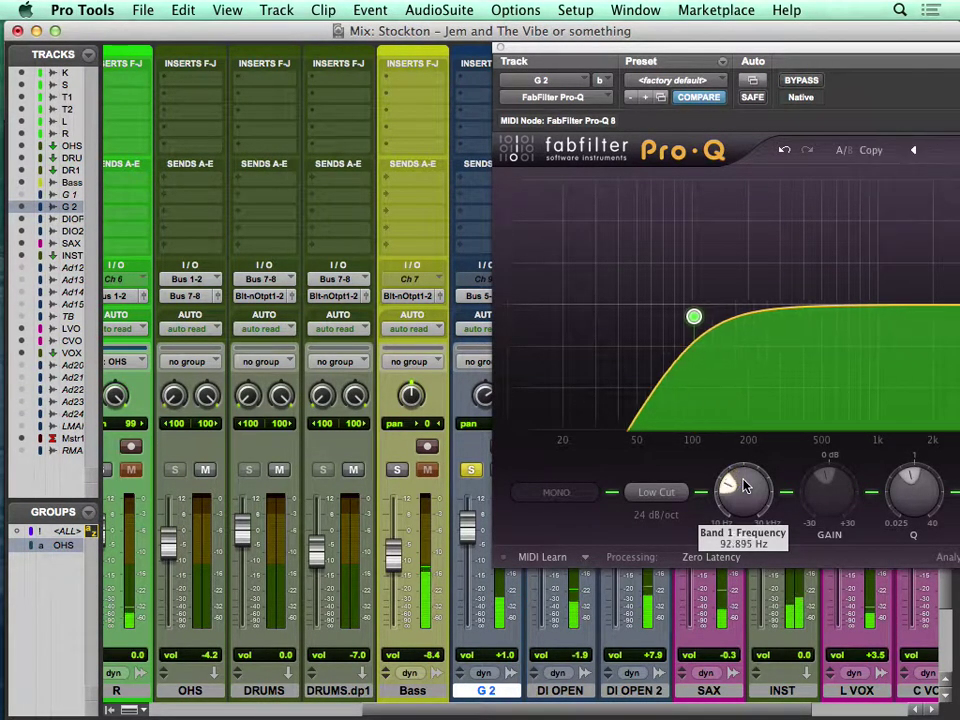
scroll(743, 486, down, 8)
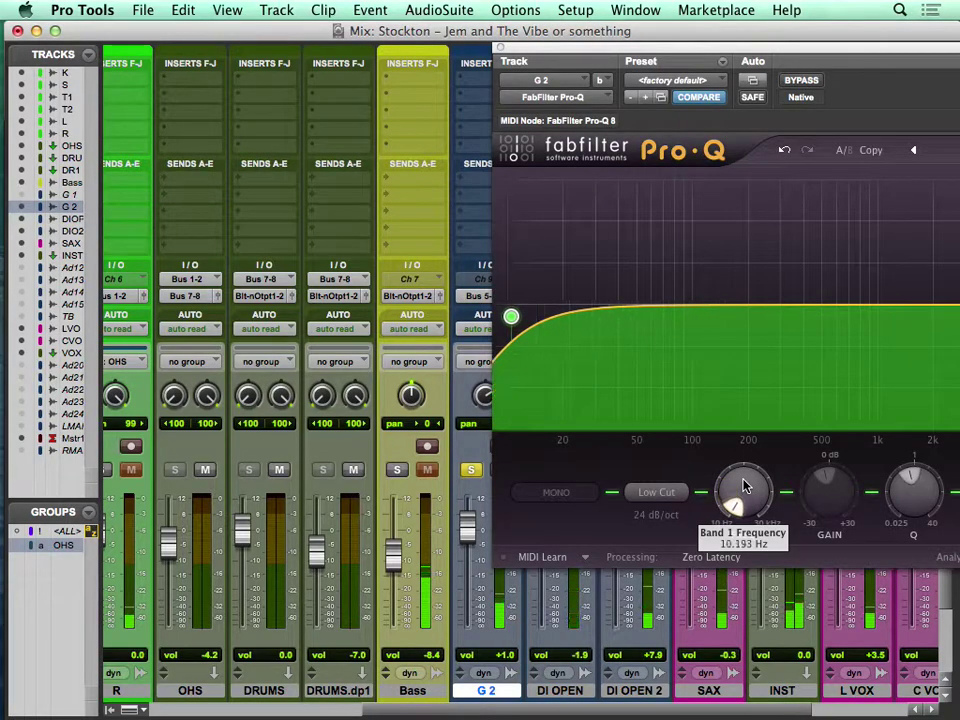
scroll(743, 486, up, 10)
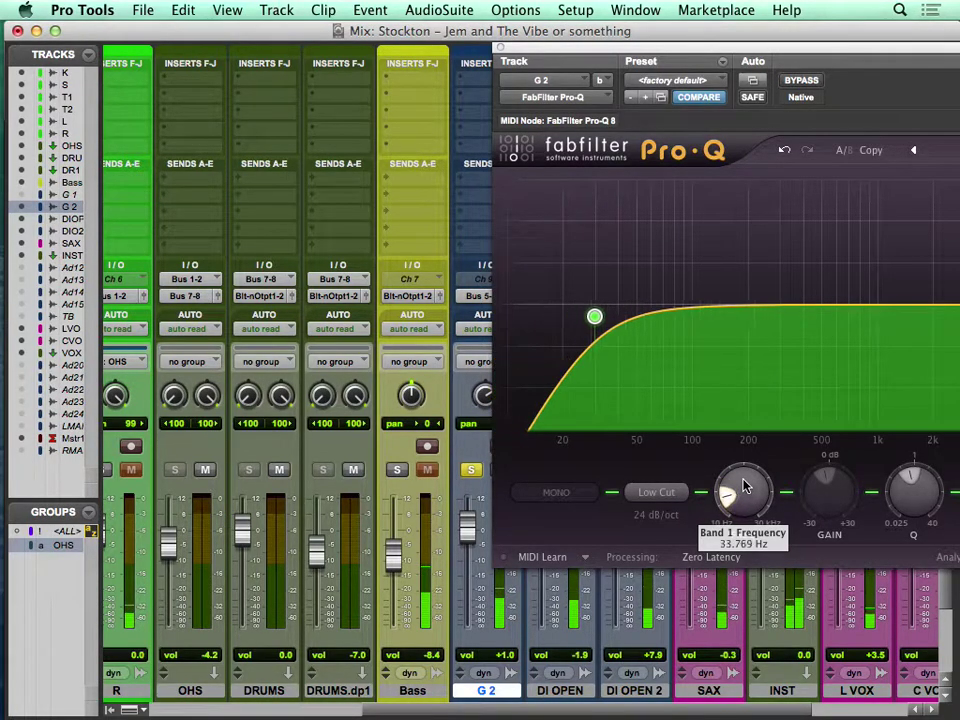
scroll(743, 486, up, 1)
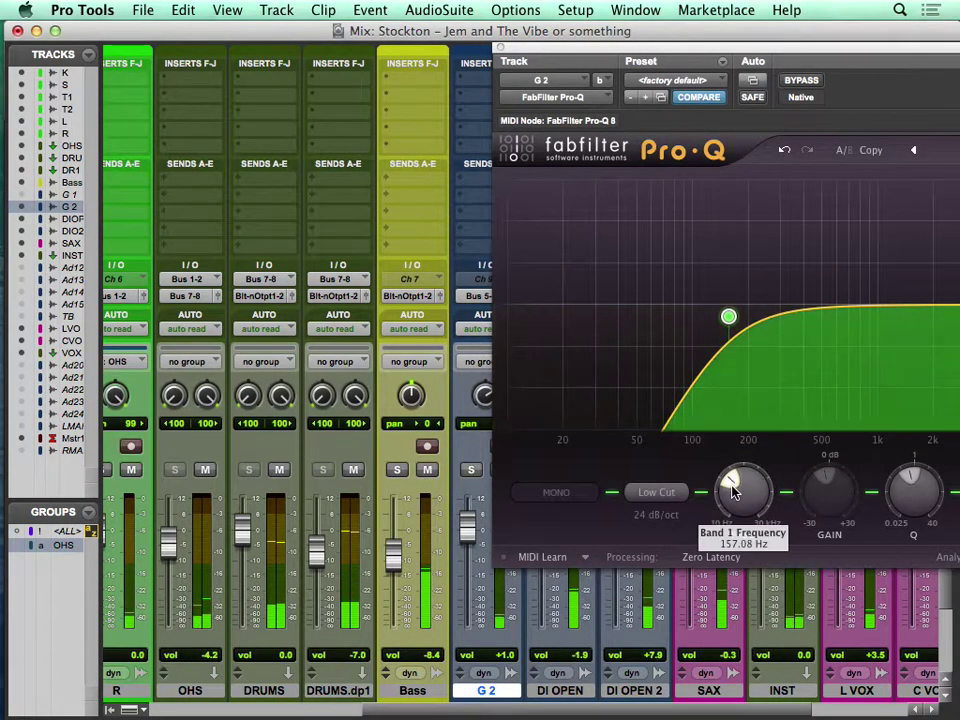
scroll(733, 489, down, 10)
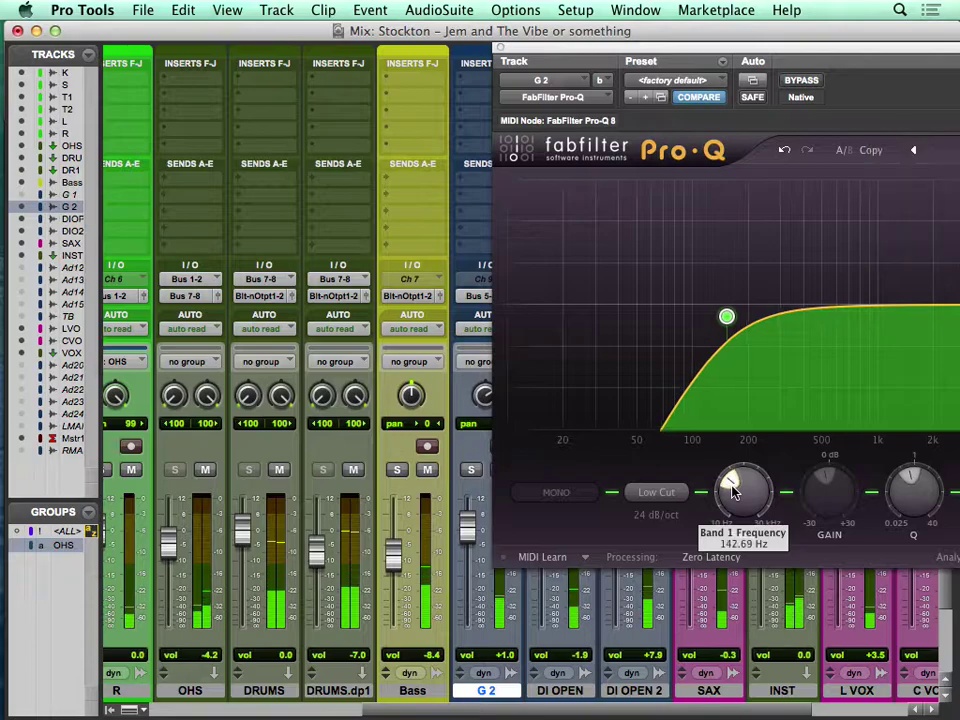
scroll(733, 489, up, 8)
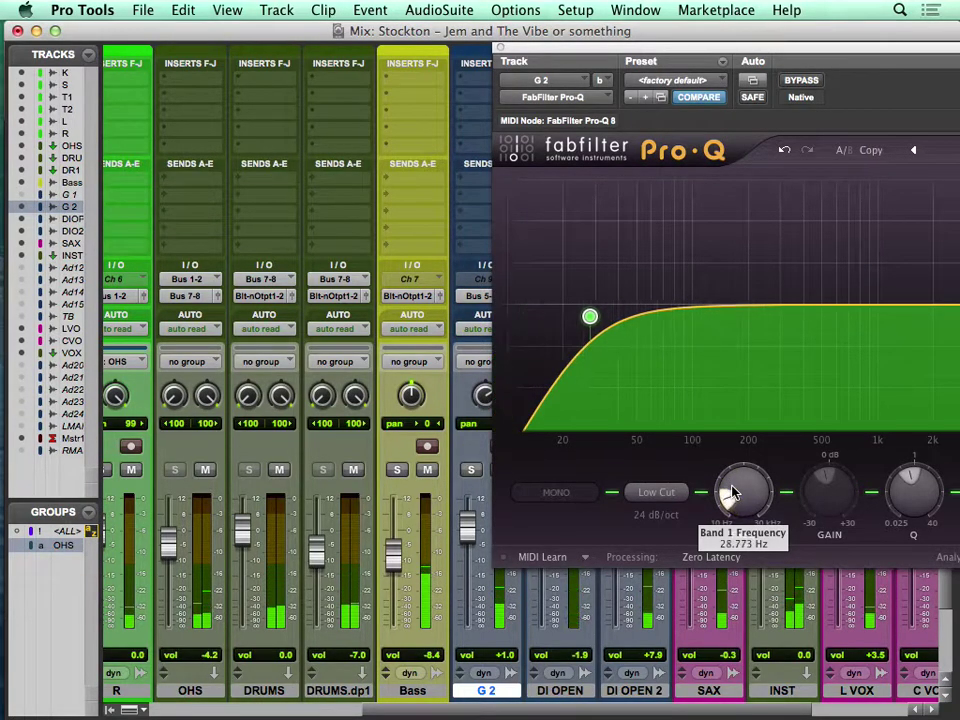
scroll(733, 489, up, 4)
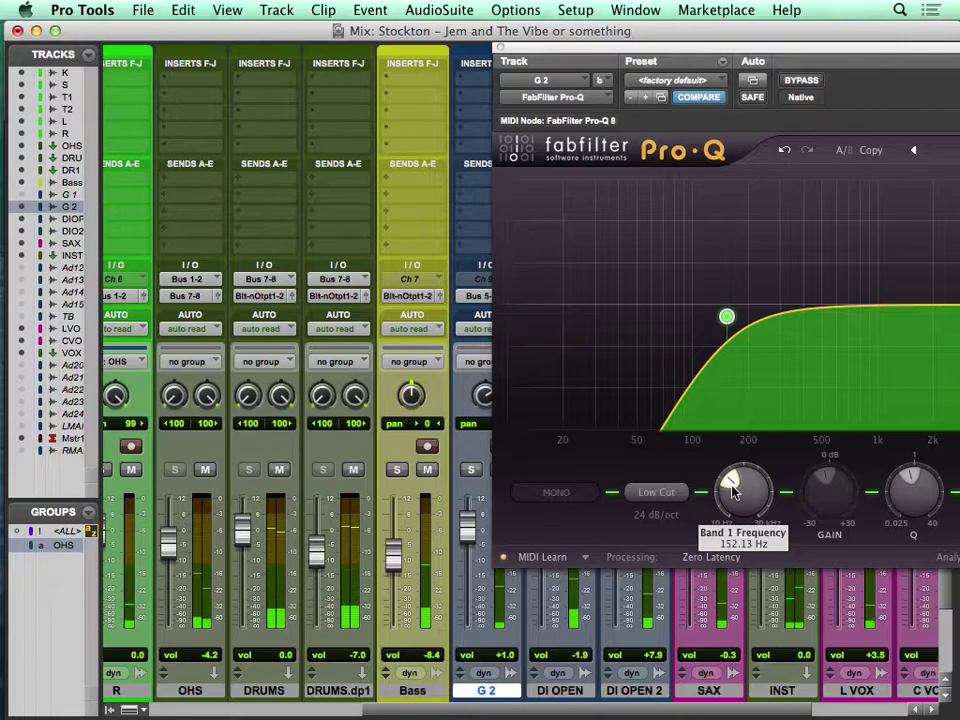
Close the G 2 EQ, then set the G 2 volume to -0.3 dB and the Bass volume to -9.2 dB
click(501, 48)
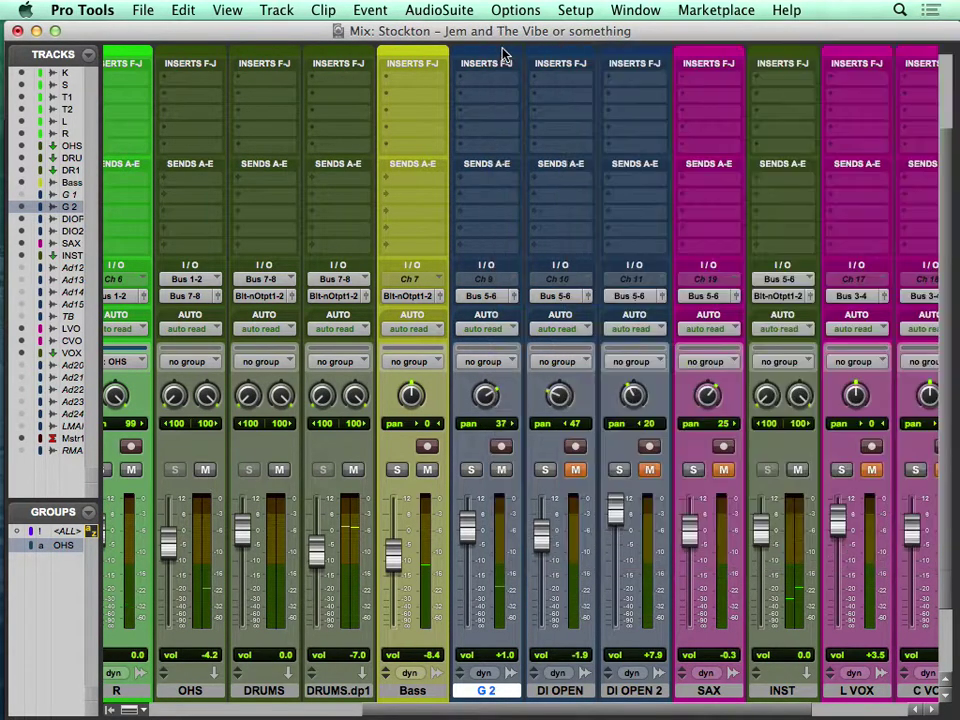
mouse_move(465, 525)
mouse_down()
mouse_move(465, 551)
mouse_move(467, 535)
mouse_up()
scroll(467, 533, up, 3)
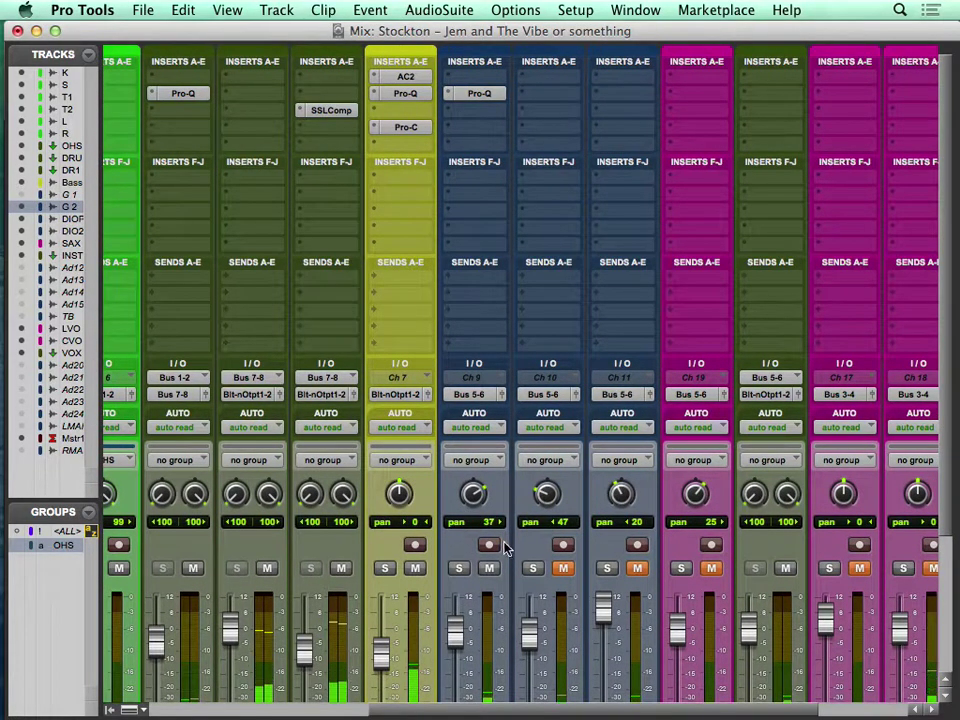
scroll(505, 548, down, 5)
scroll(505, 548, left, 1)
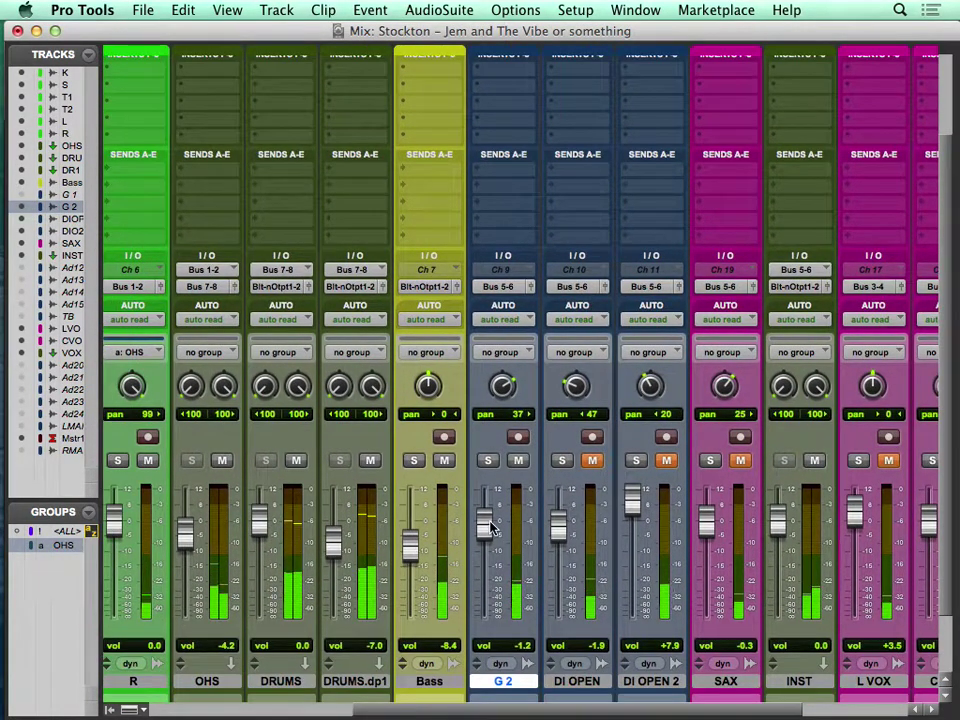
drag(490, 528, 489, 495)
drag(409, 542, 414, 561)
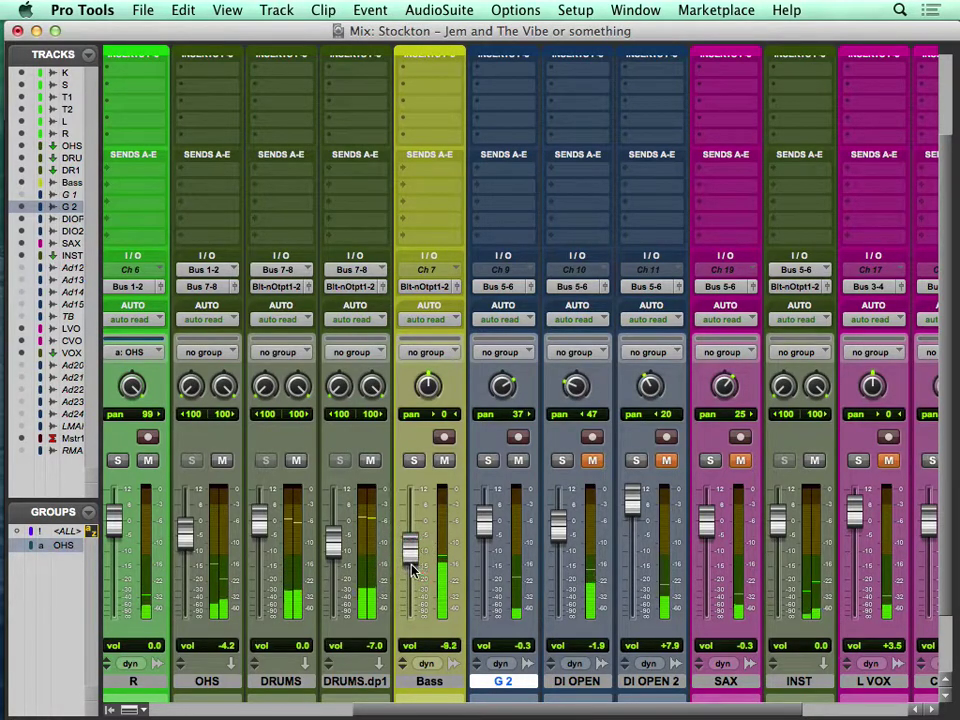
Unmute and solo the DI OPEN track and insert the mono FabFilter Pro-Q on its second insert slot
click(563, 461)
scroll(565, 465, up, 5)
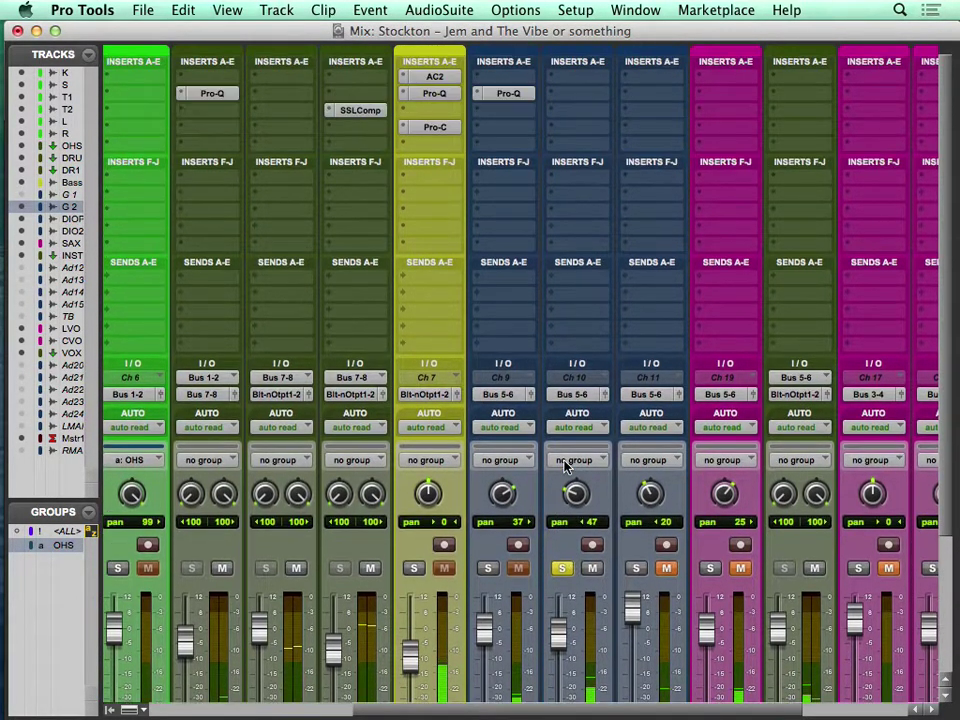
scroll(565, 465, right, 1)
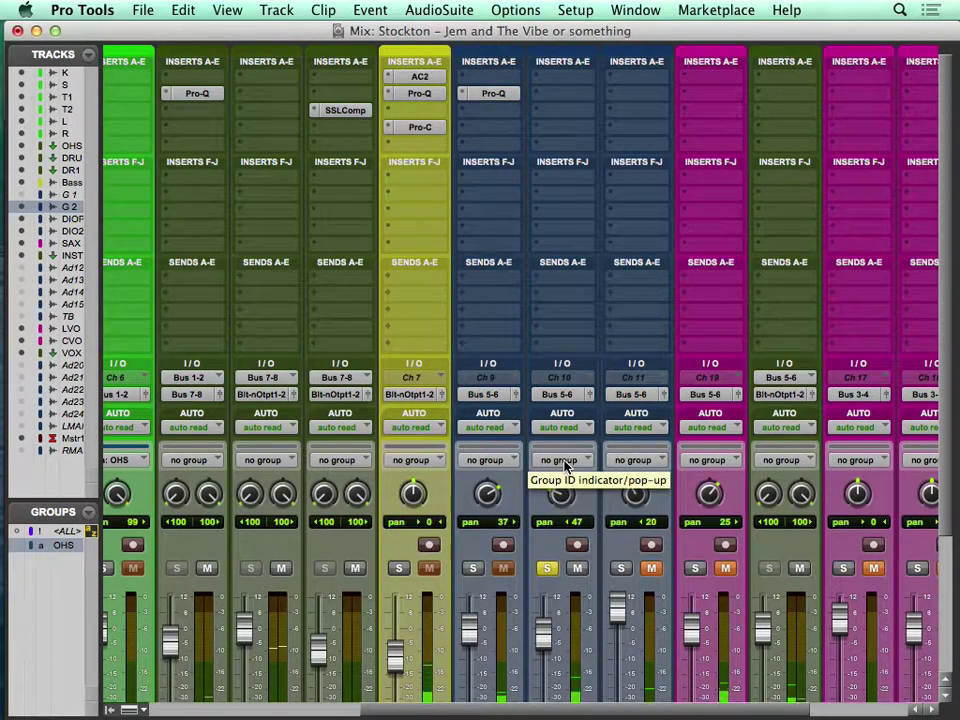
click(536, 92)
mouse_move(641, 127)
mouse_move(695, 124)
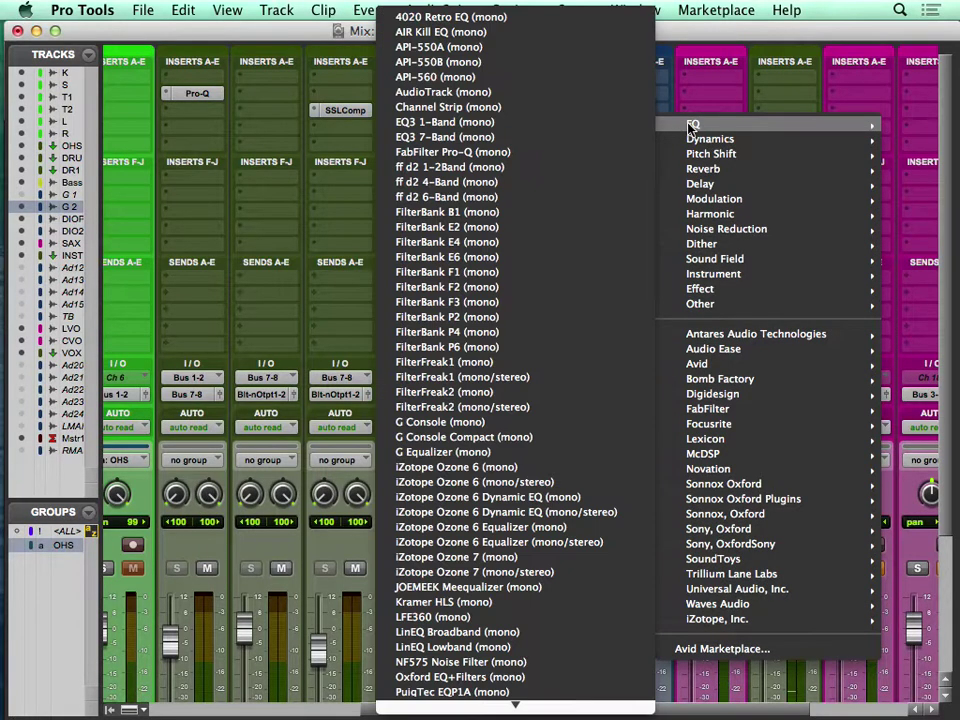
click(558, 154)
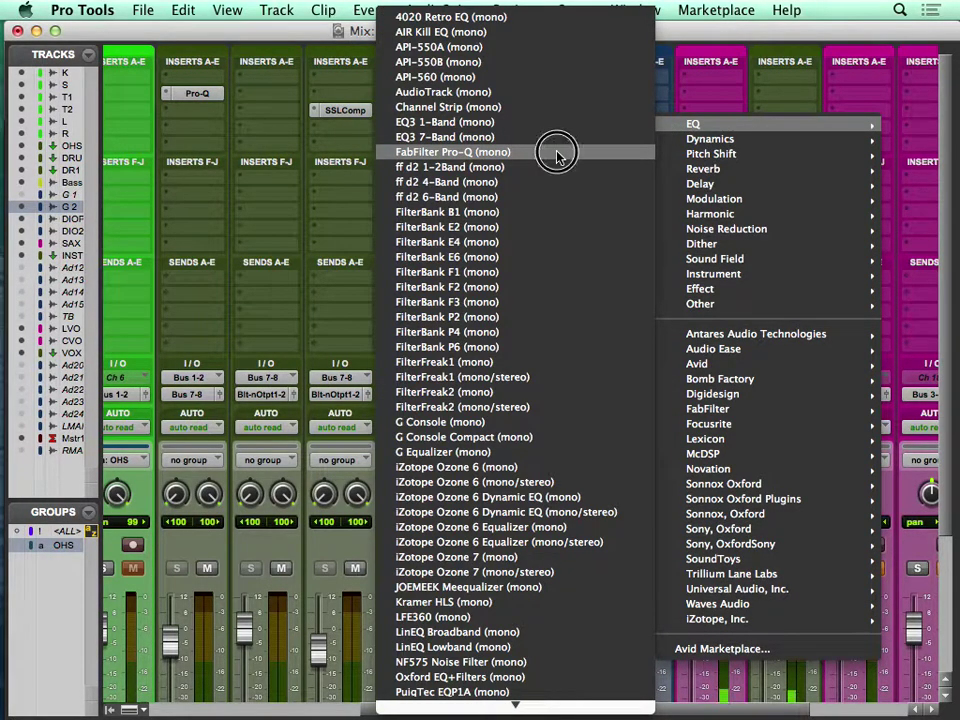
Add a low-cut band to the DI OPEN EQ with a Q of about 1.1 and a frequency of about 167 Hz
double_click(520, 321)
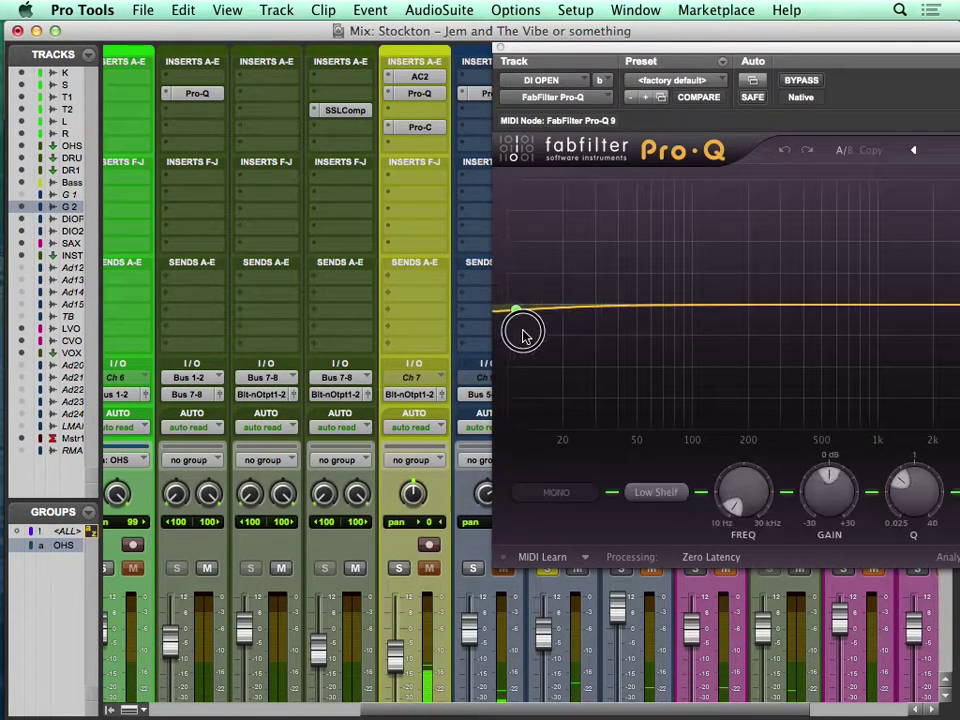
drag(520, 321, 559, 337)
click(668, 492)
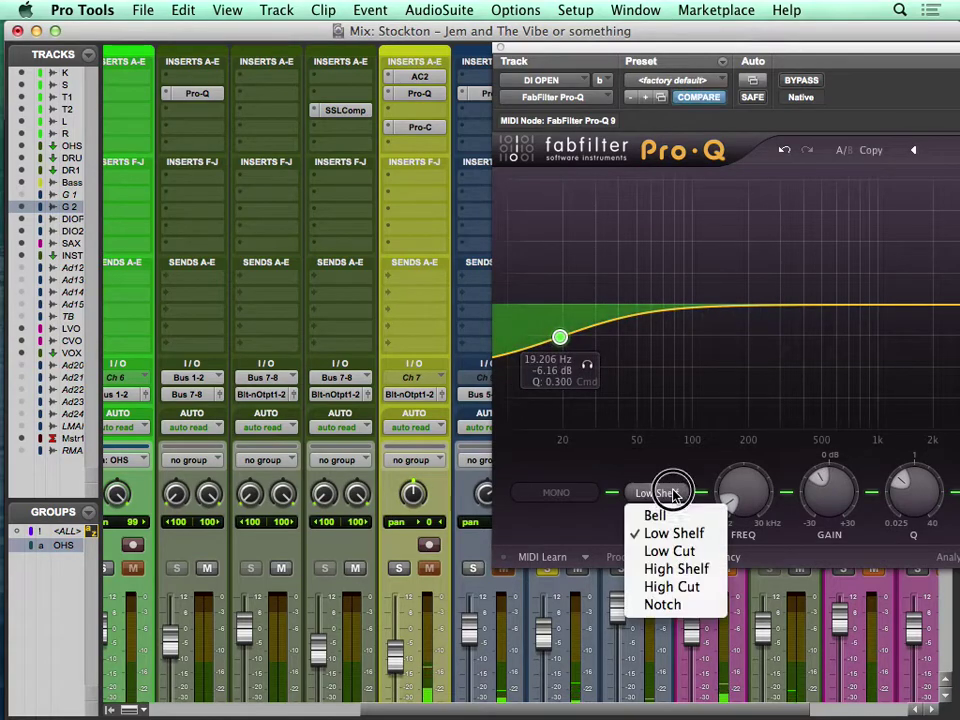
click(669, 551)
drag(930, 495, 917, 489)
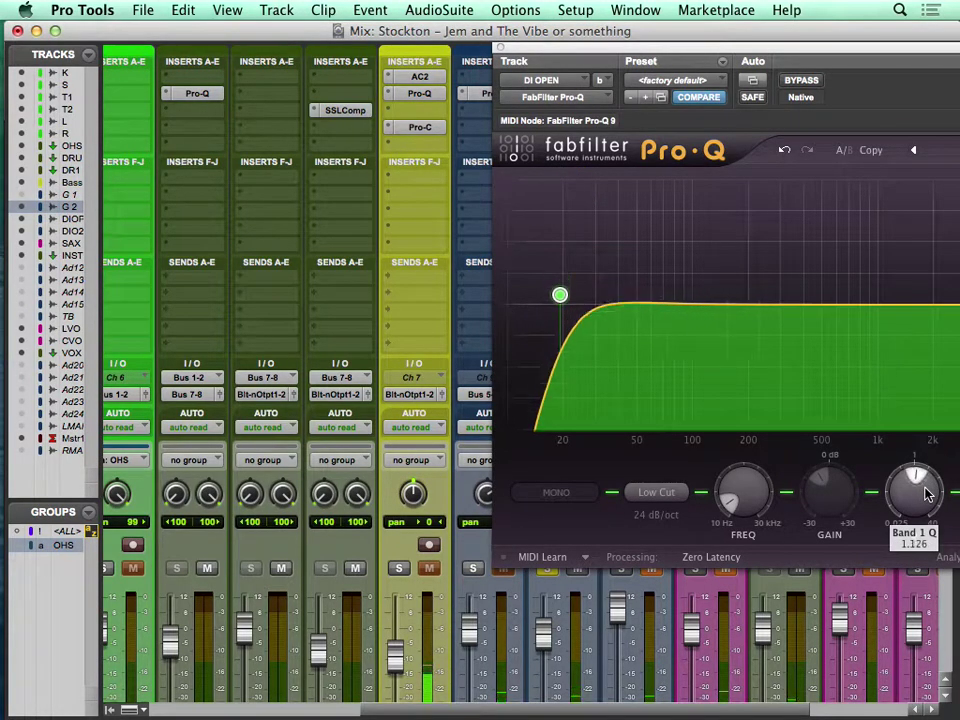
drag(741, 484, 731, 433)
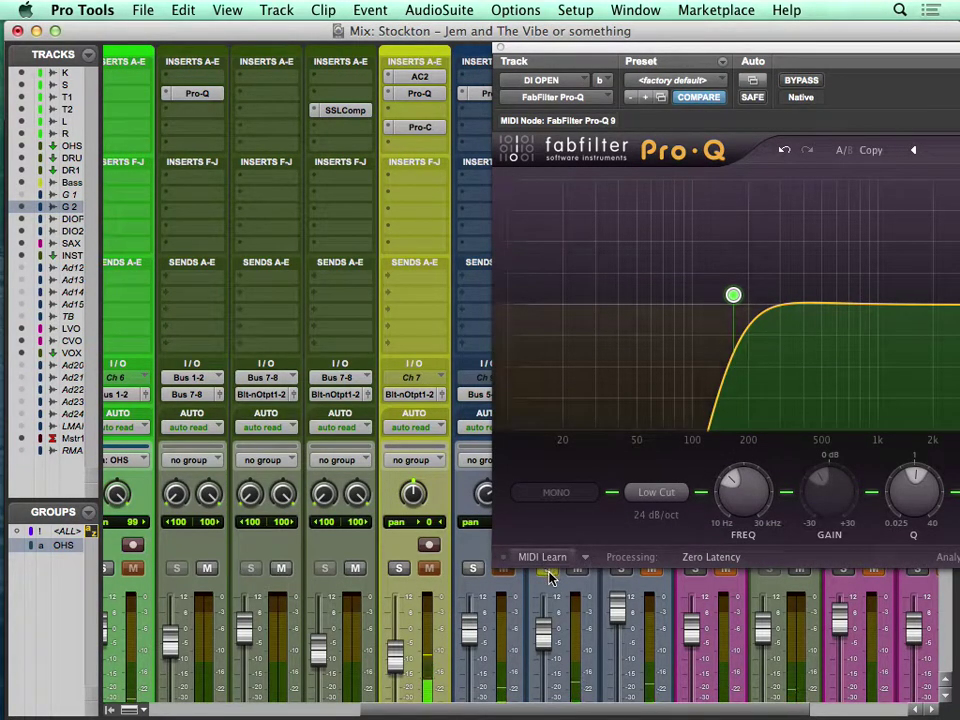
Unsolo DI OPEN, then sweep its low-cut frequency down and back up to somewhat below 200 Hz
mouse_move(742, 493)
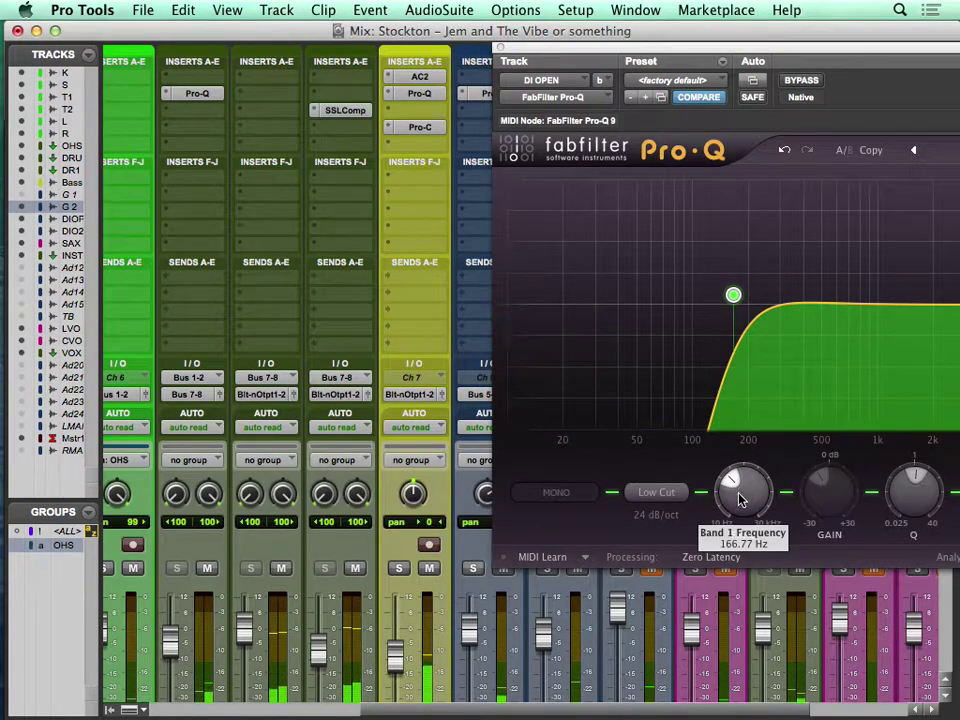
drag(742, 493, 739, 578)
mouse_move(735, 497)
drag(735, 497, 731, 401)
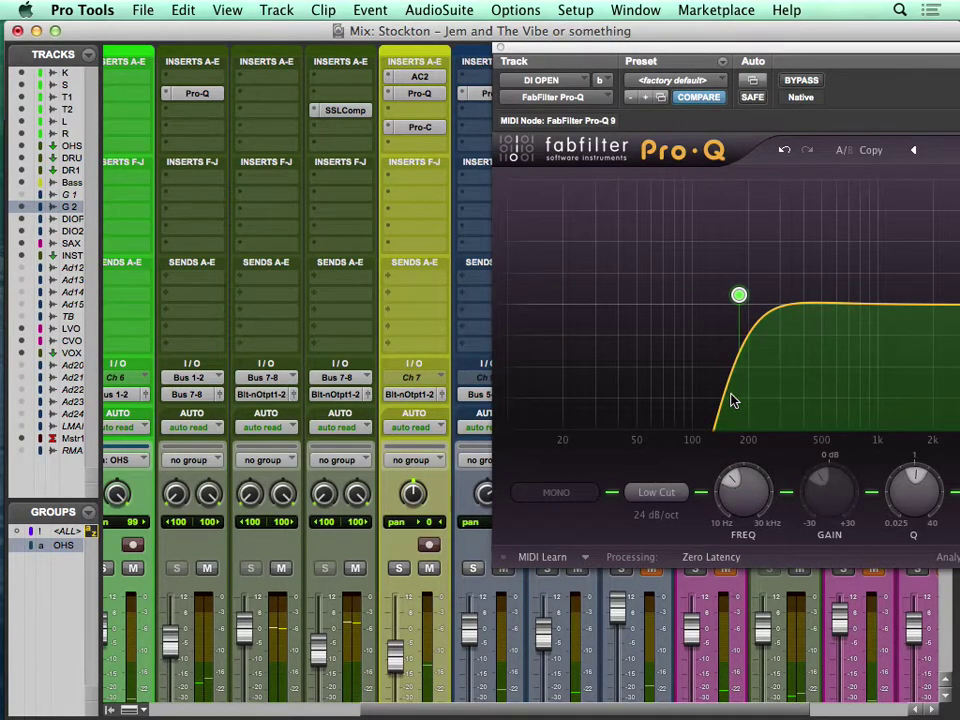
Play the session from about 0:29 in the Edit window and raise the DI OPEN low-cut frequency slightly, to just under 200 Hz
key(super+equal)
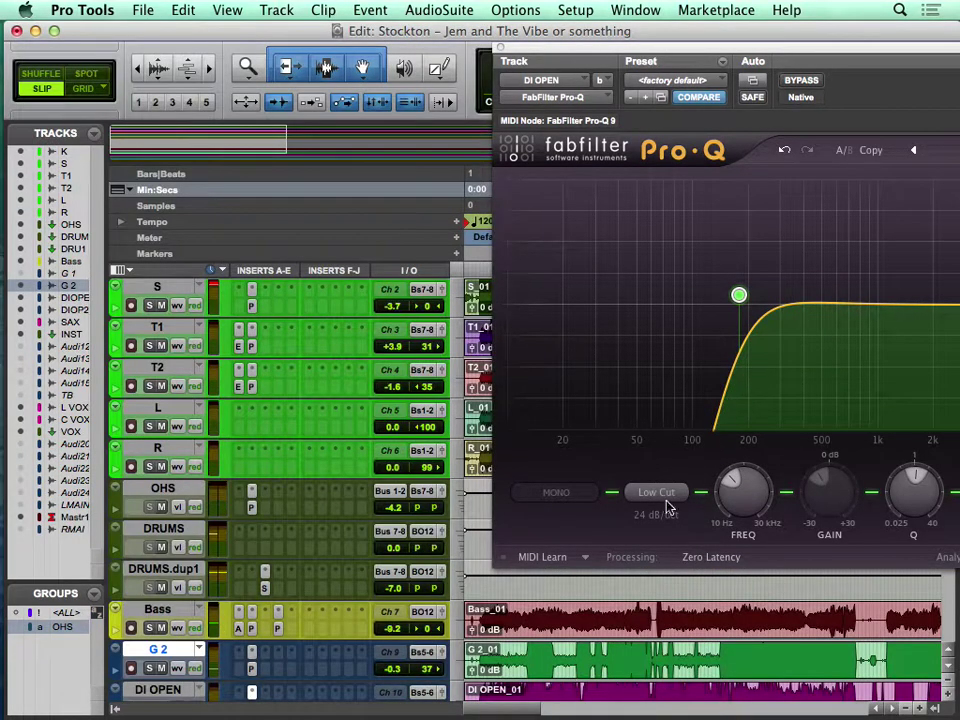
click(528, 620)
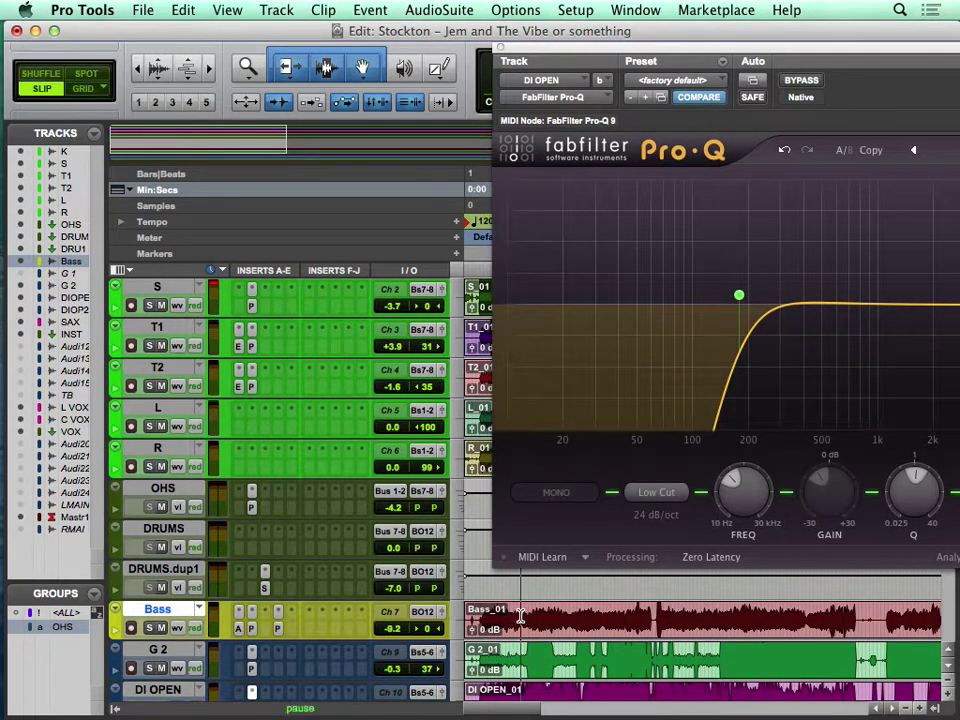
key(space)
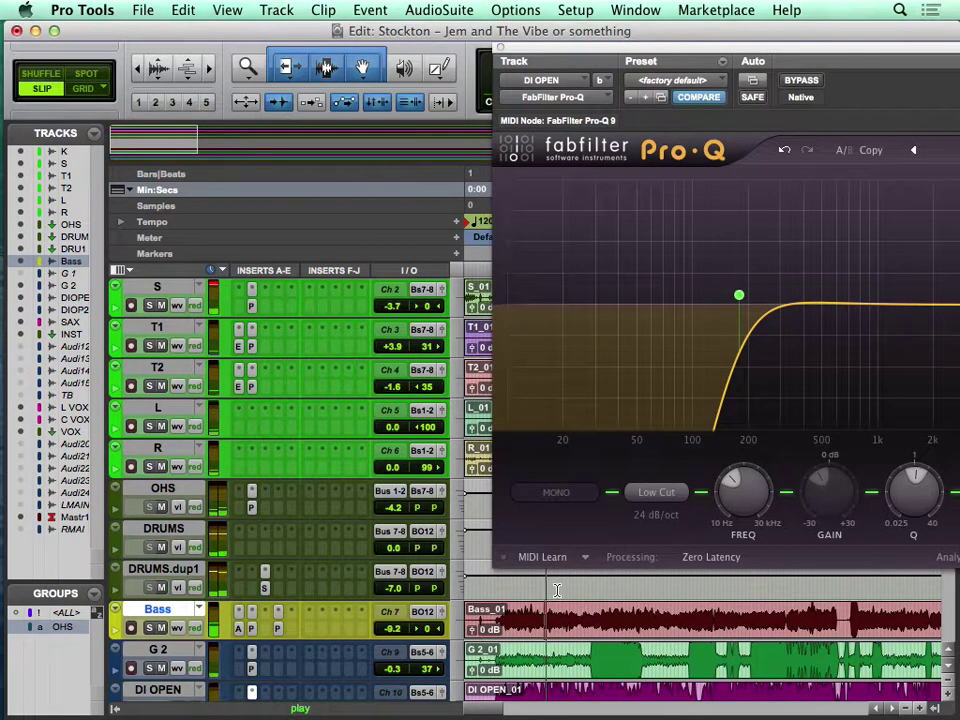
drag(712, 511, 739, 487)
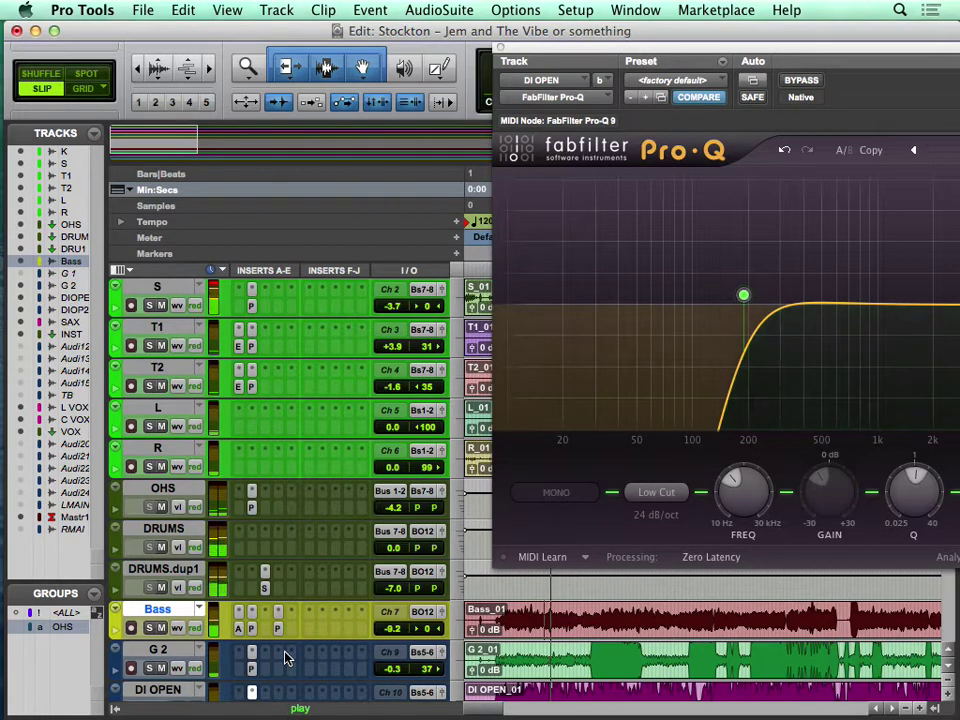
Close the DI OPEN EQ, return to the Mix window, unmute and solo SAX, and insert the mono FabFilter Pro-Q on it
click(501, 48)
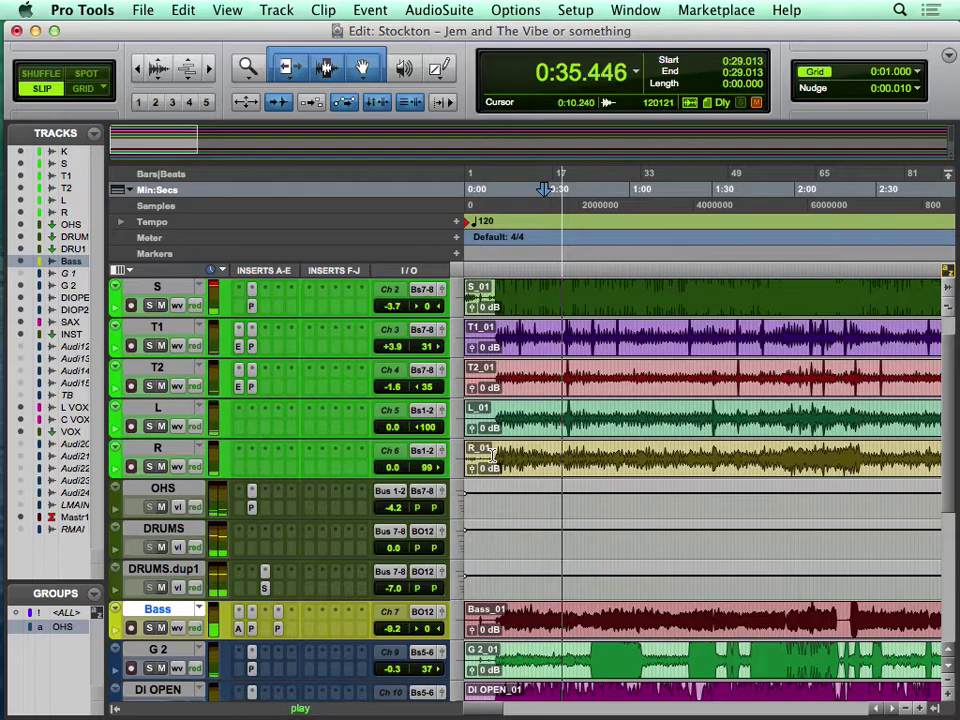
key(super+equal)
scroll(603, 672, down, 5)
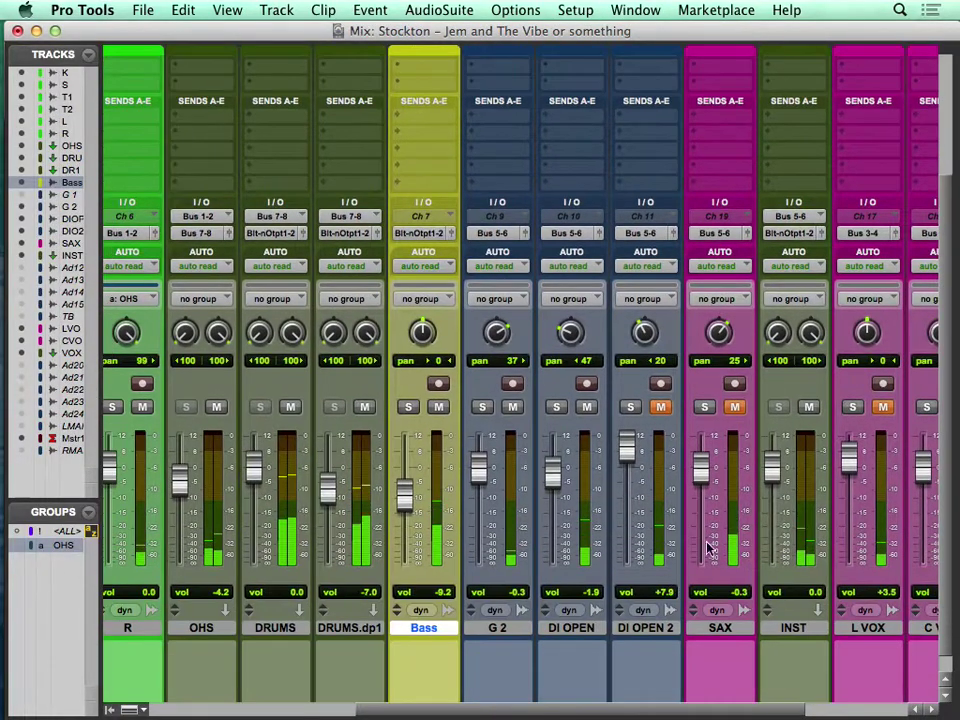
click(705, 407)
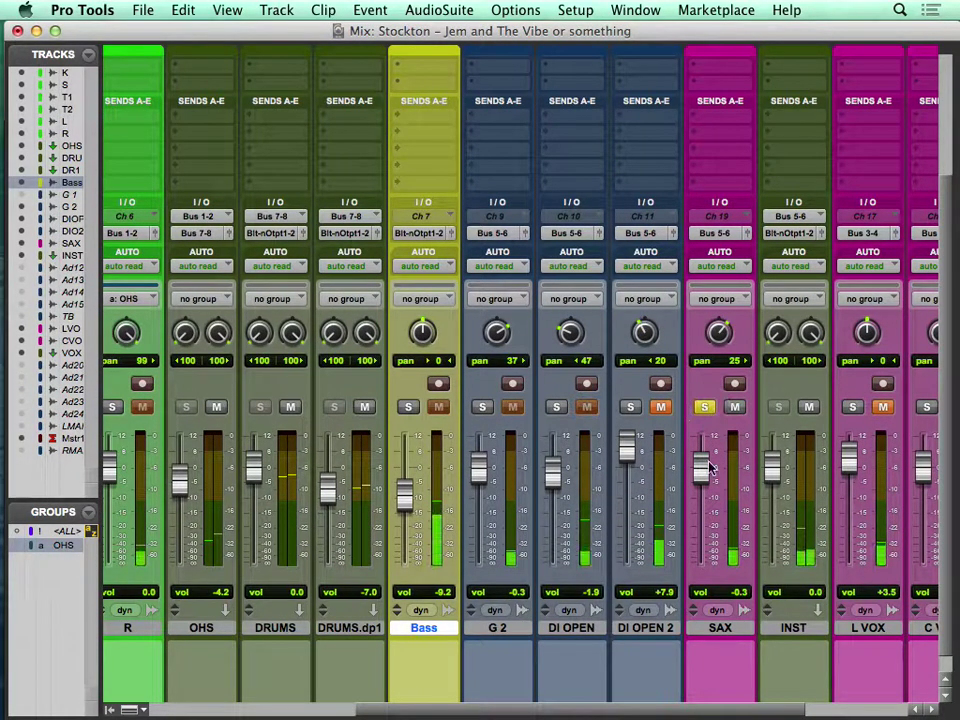
scroll(710, 467, up, 5)
click(720, 107)
mouse_move(745, 124)
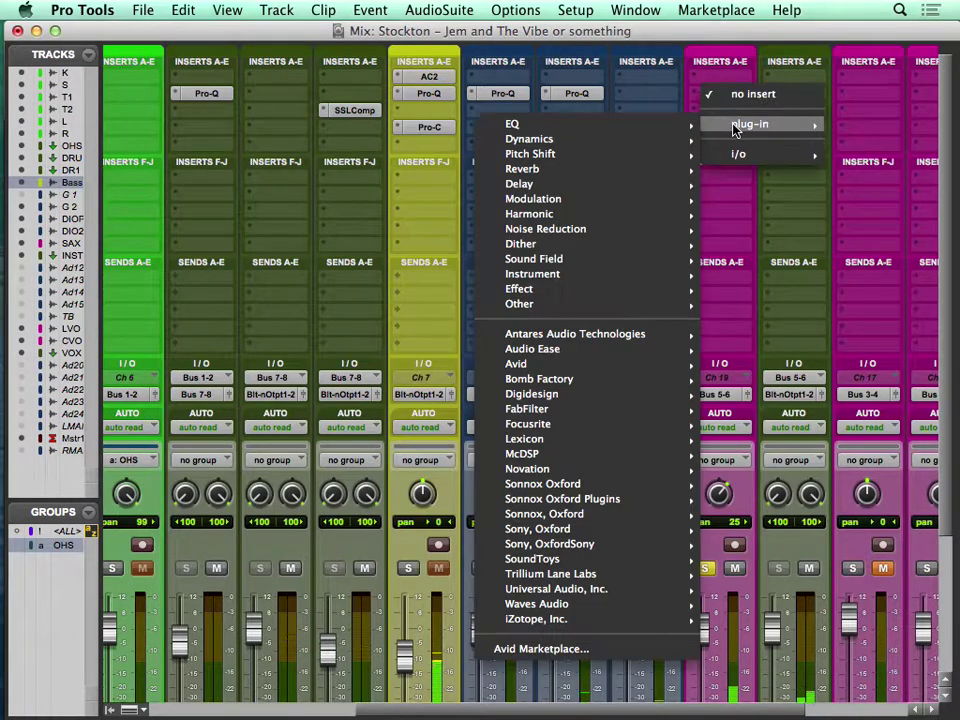
mouse_move(487, 136)
click(343, 152)
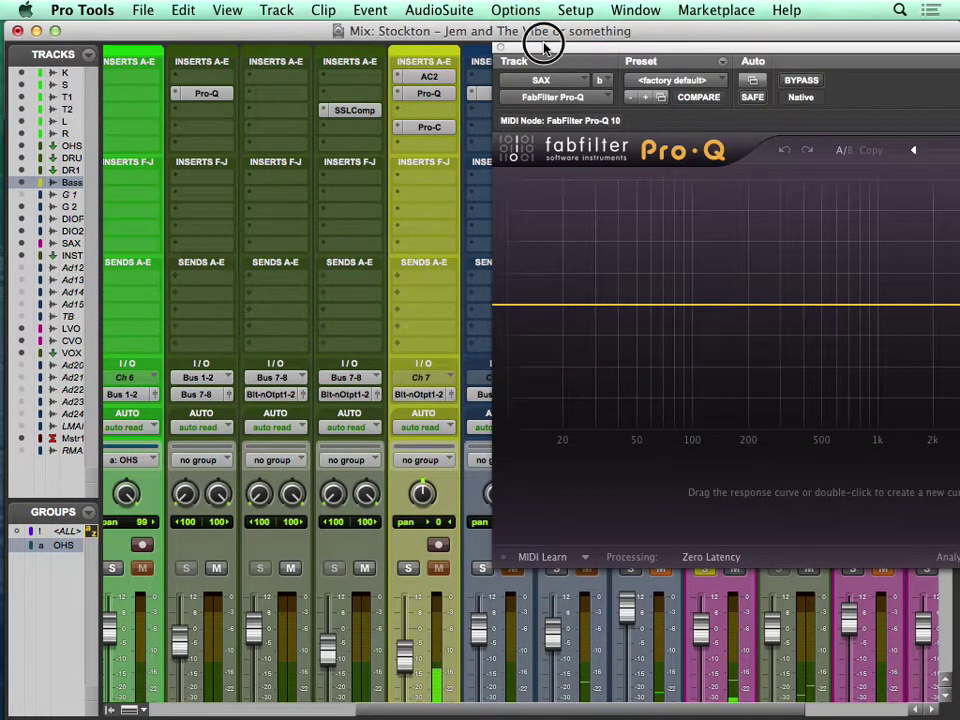
Move the SAX EQ window fully into view and add a low-cut band at the low end of its curve
drag(545, 47, 197, 75)
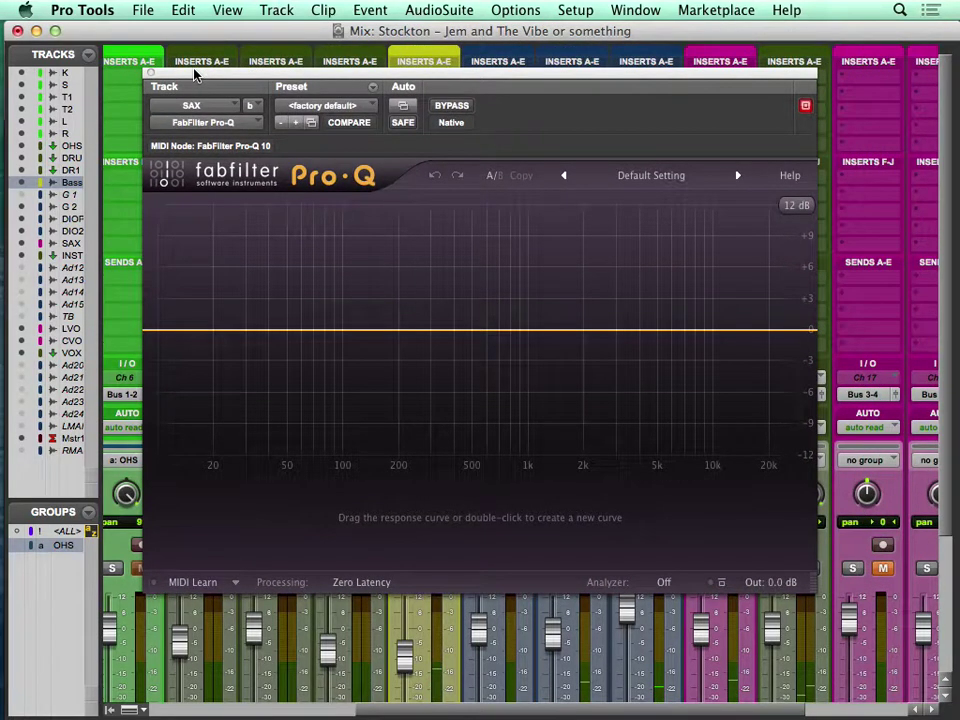
double_click(178, 332)
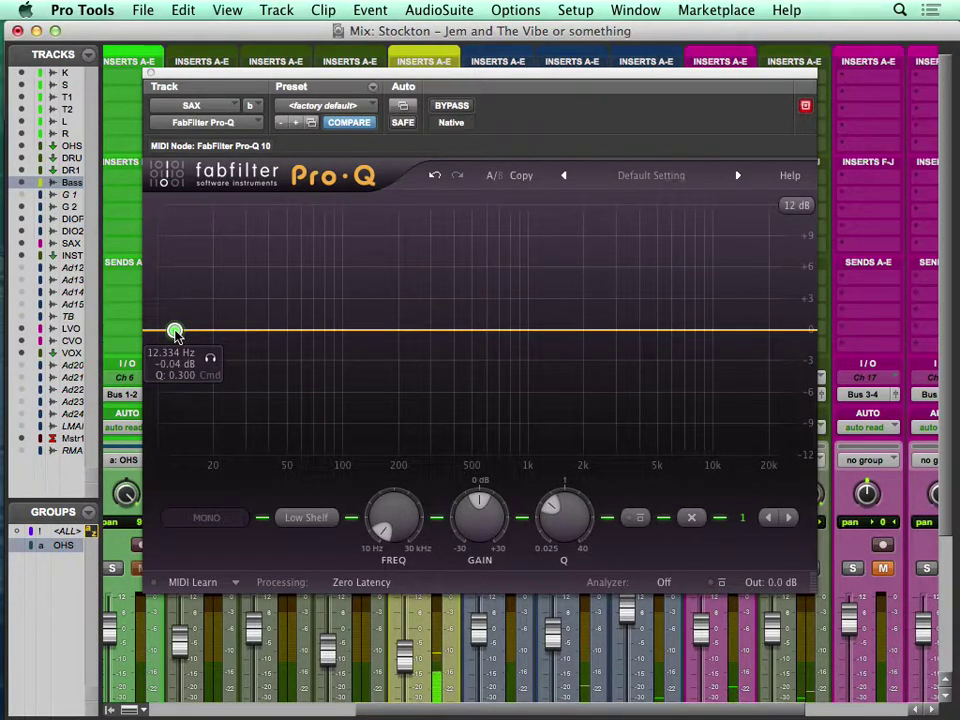
drag(176, 333, 212, 346)
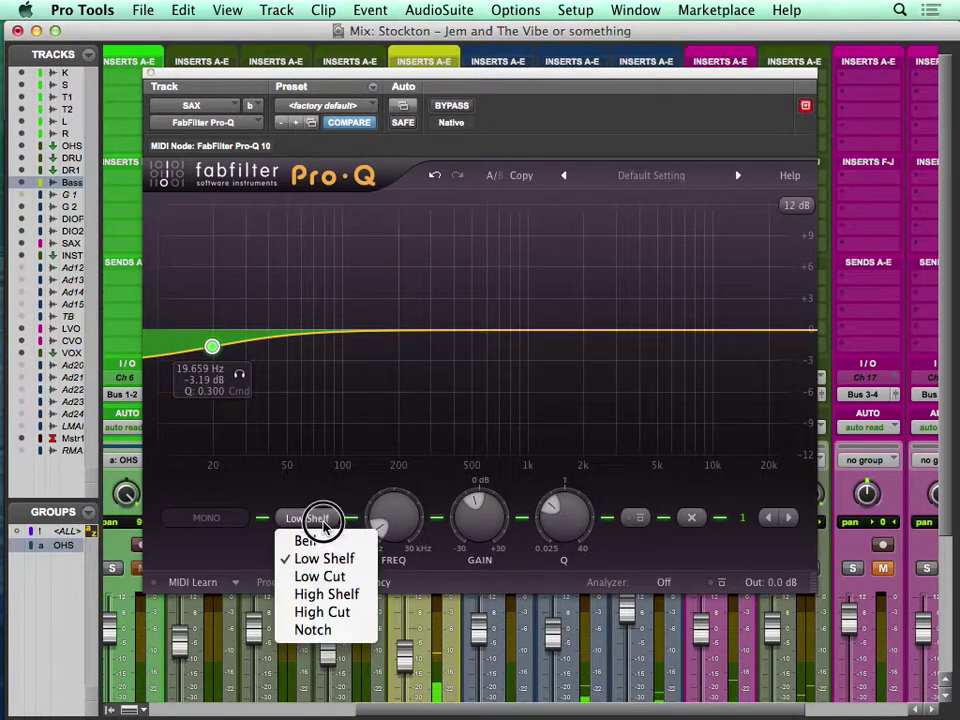
click(310, 576)
Sweep the SAX low-cut frequency up and down by ear and settle it at about 120 Hz
mouse_move(388, 527)
mouse_down()
mouse_move(386, 476)
mouse_move(383, 527)
mouse_up()
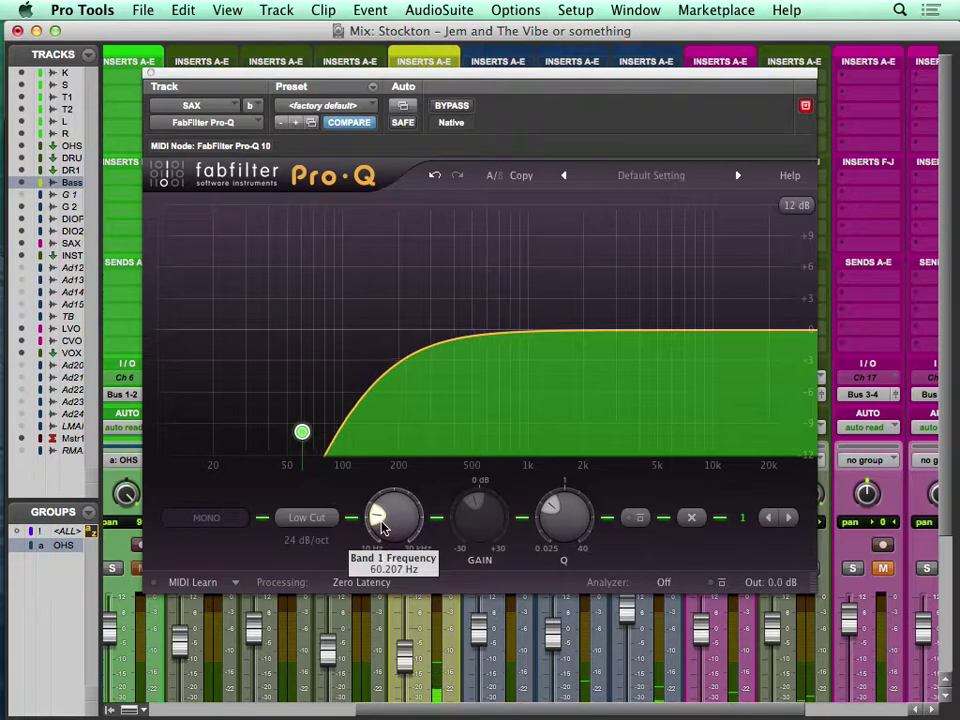
scroll(381, 527, up, 8)
scroll(381, 527, up, 1)
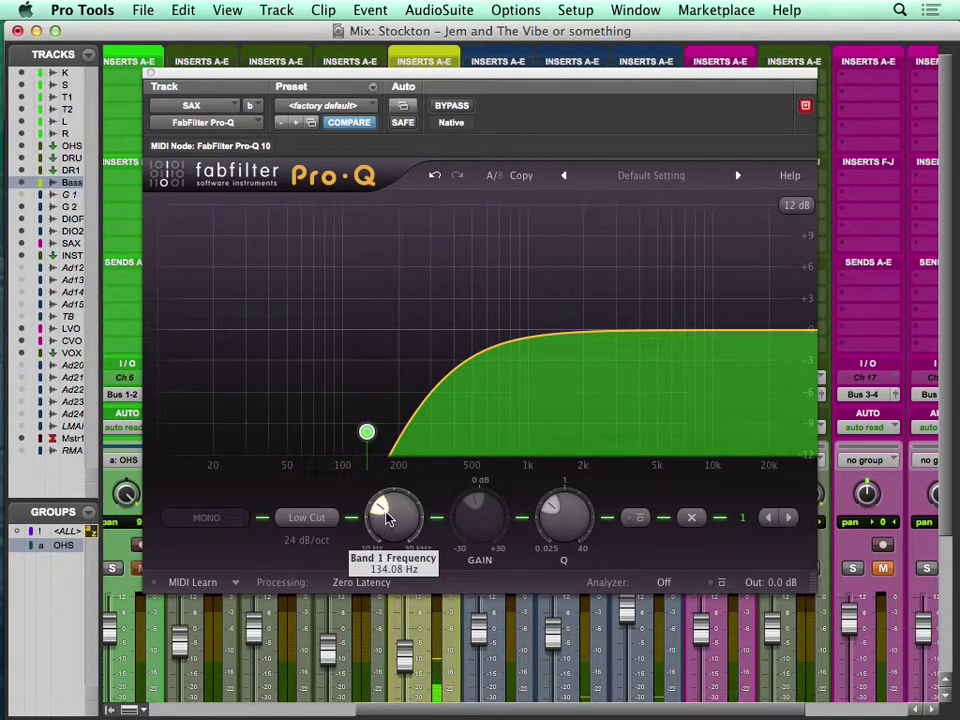
scroll(388, 518, down, 10)
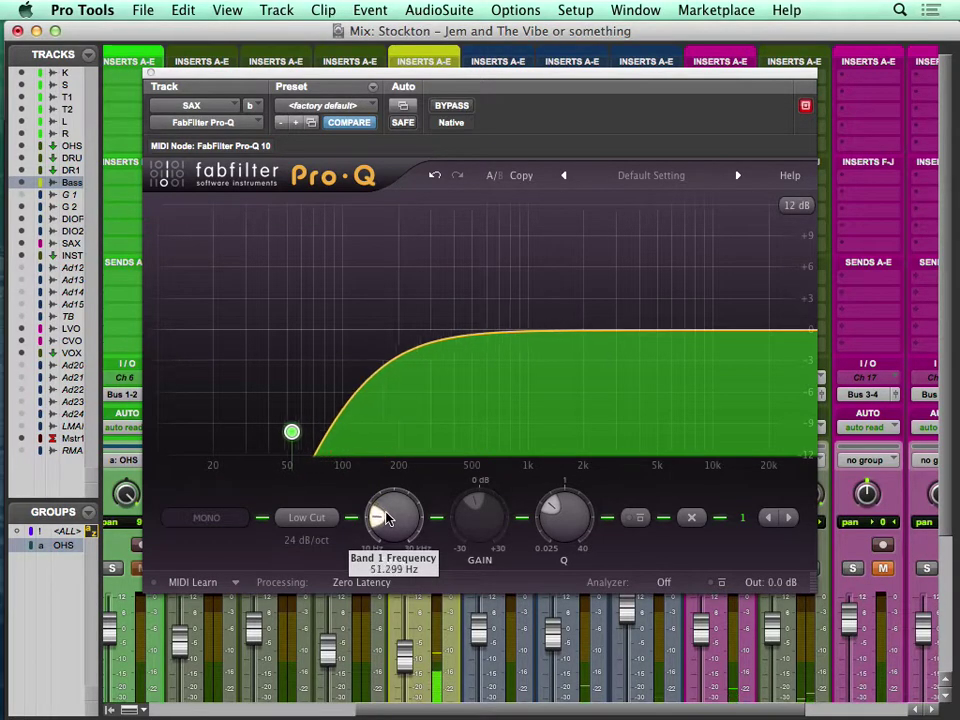
scroll(388, 518, up, 10)
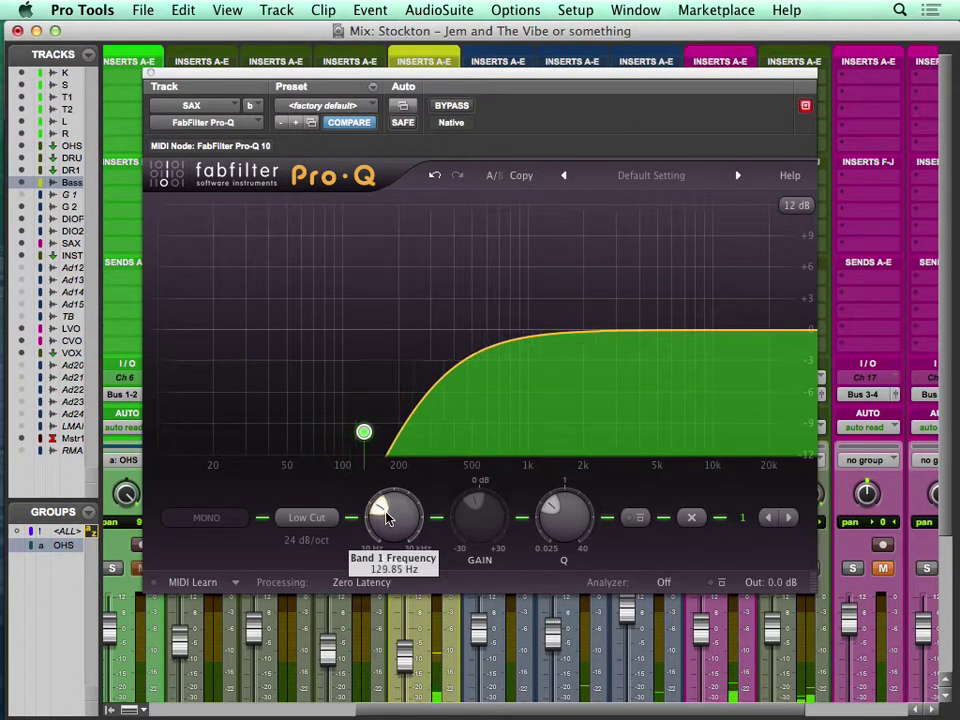
scroll(389, 518, down, 2)
scroll(388, 518, up, 1)
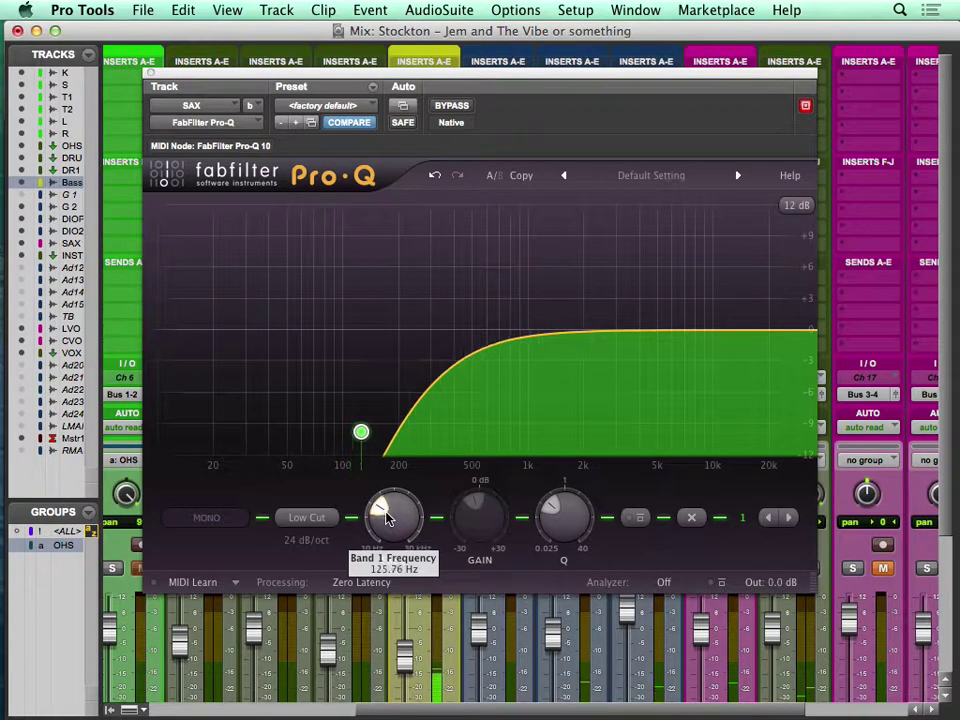
scroll(388, 518, down, 1)
Add a bell band of about +5.8 dB at about 342 Hz to the SAX EQ, comparing with bypass and auditioning the band
double_click(523, 335)
drag(523, 335, 446, 281)
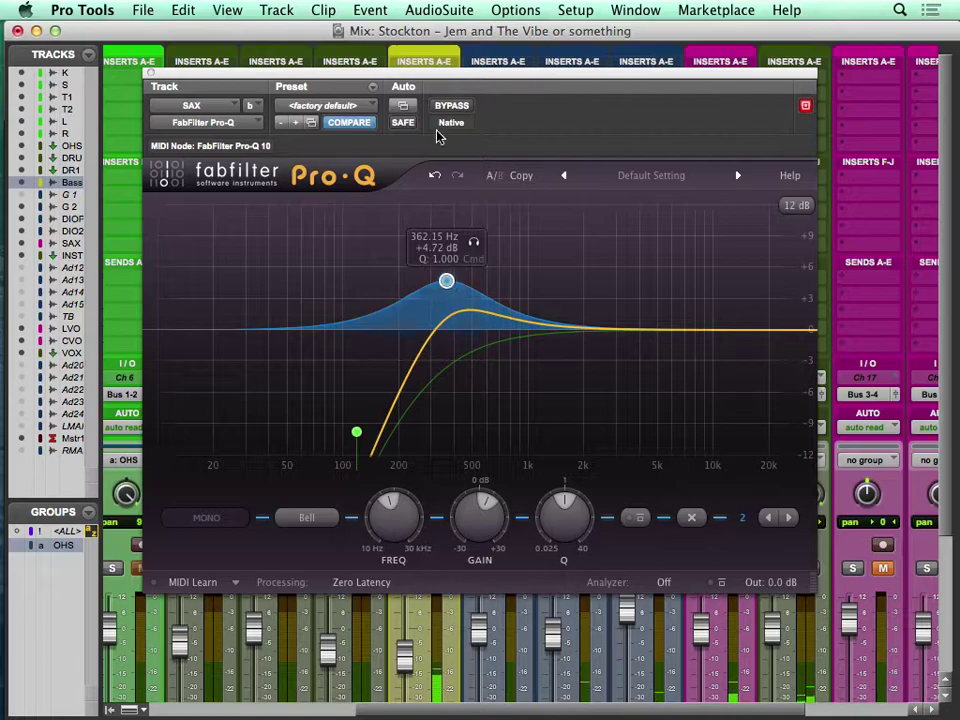
click(451, 106)
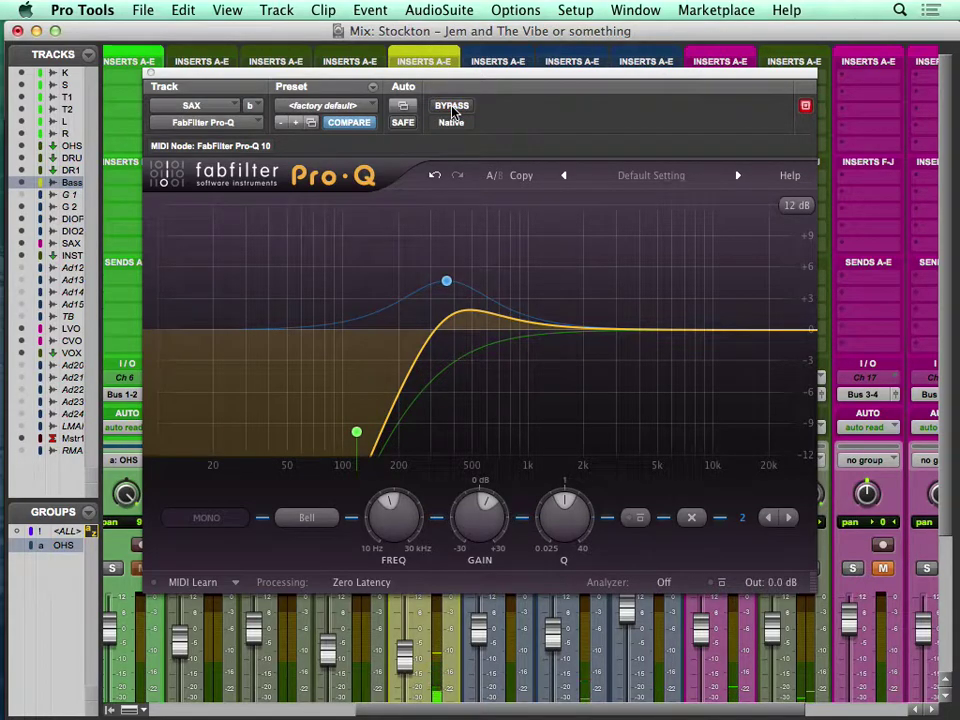
drag(447, 280, 477, 231)
click(475, 231)
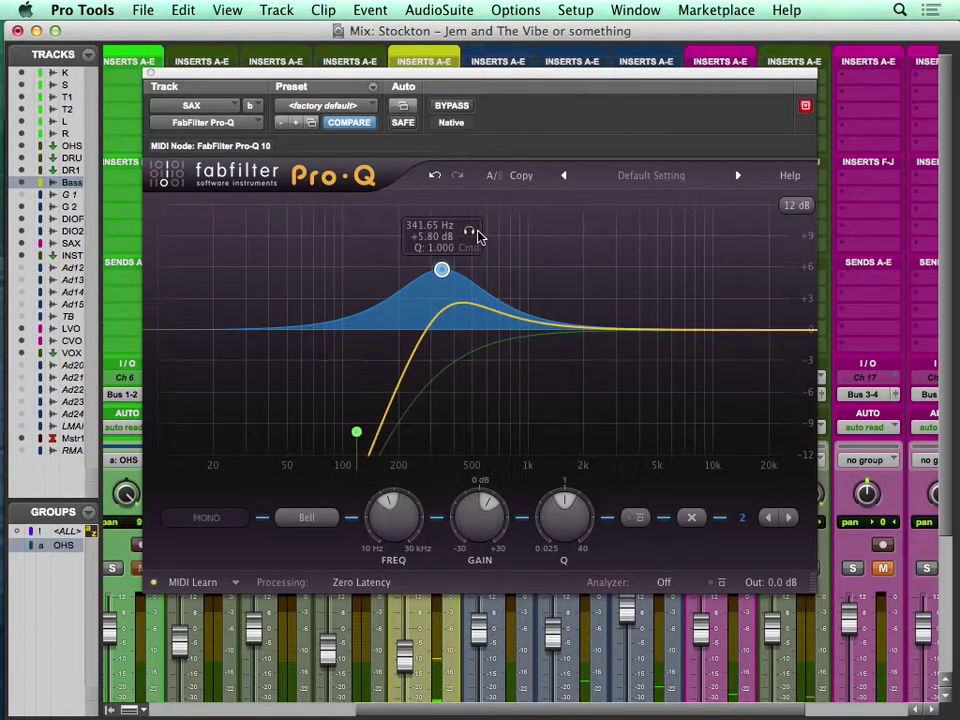
click(470, 231)
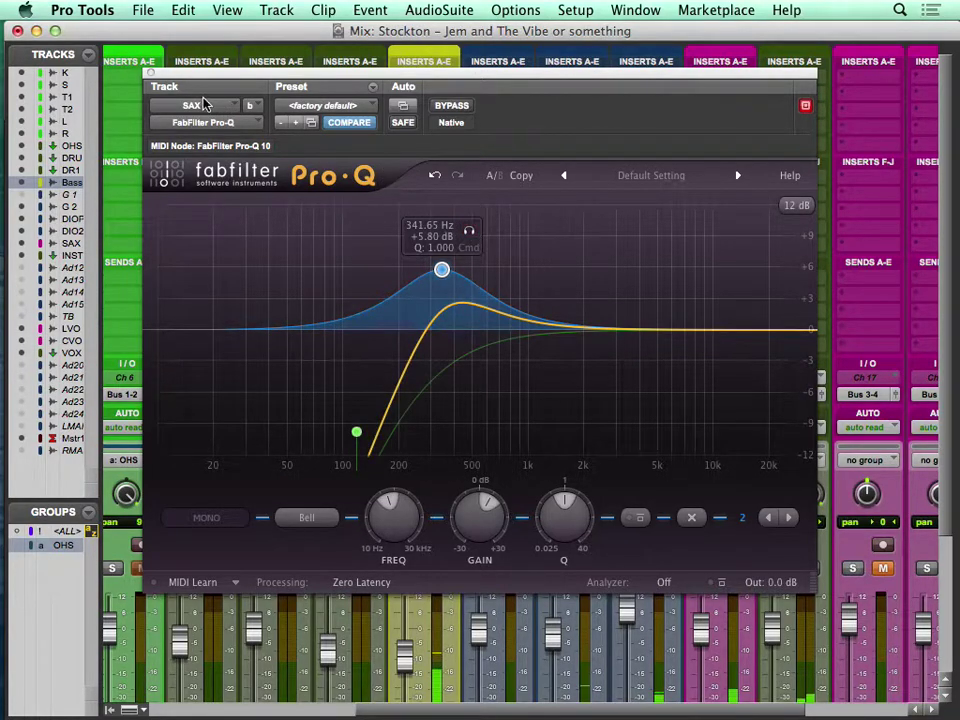
Close the SAX EQ, unsolo SAX, and lower its volume to -5.3 dB in the full mix
click(150, 73)
scroll(675, 506, down, 3)
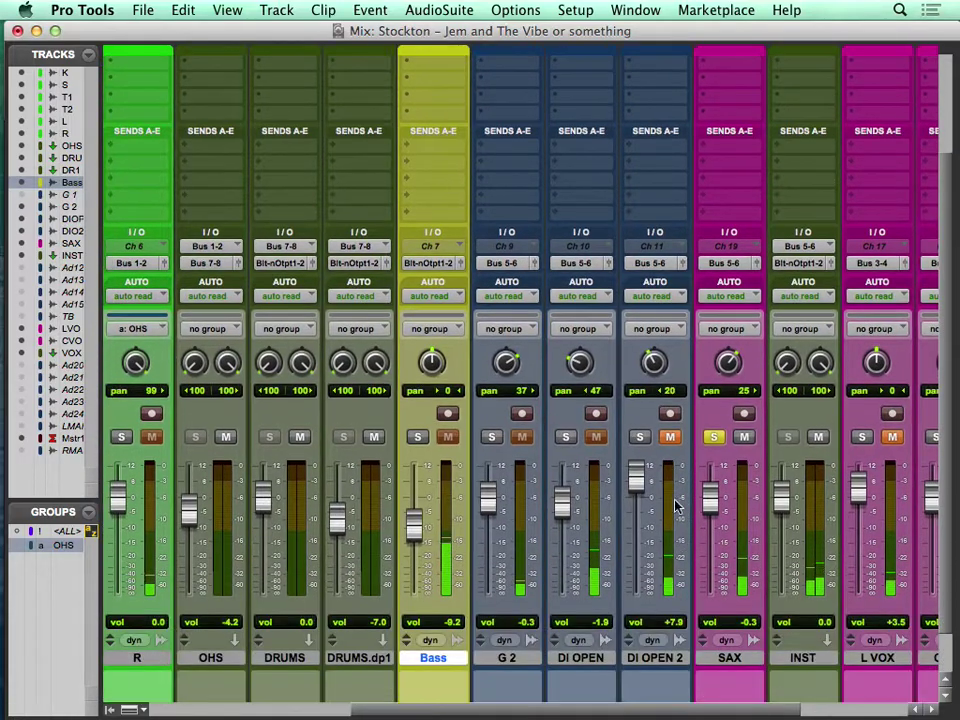
click(713, 437)
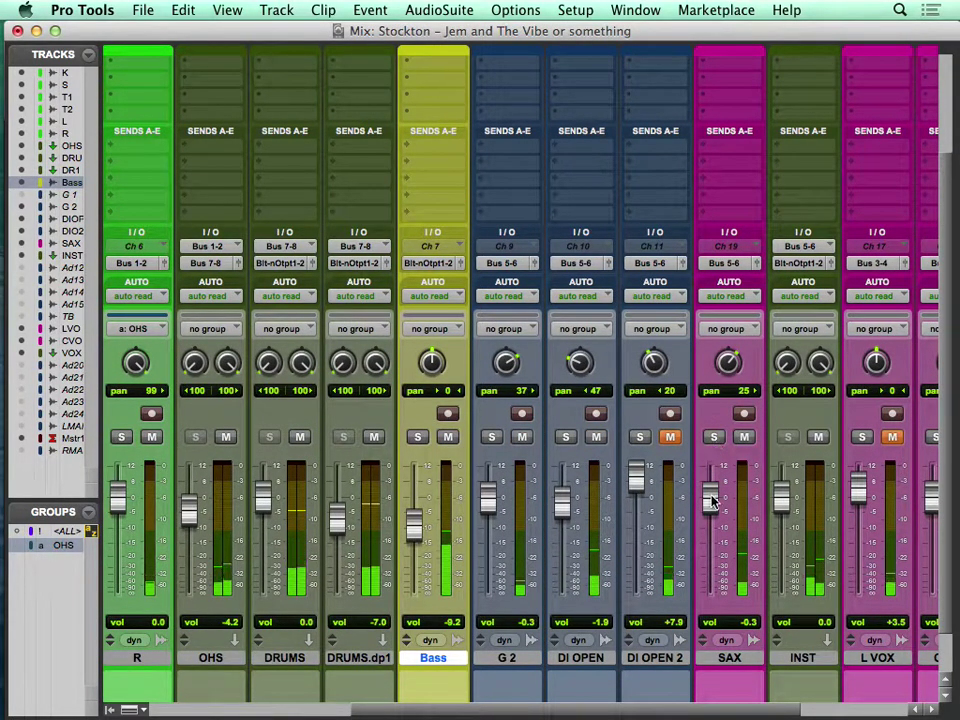
drag(709, 499, 716, 640)
drag(714, 514, 716, 516)
Solo and unmute DI OPEN 2, and insert the mono FabFilter Pro-Q on it
click(641, 437)
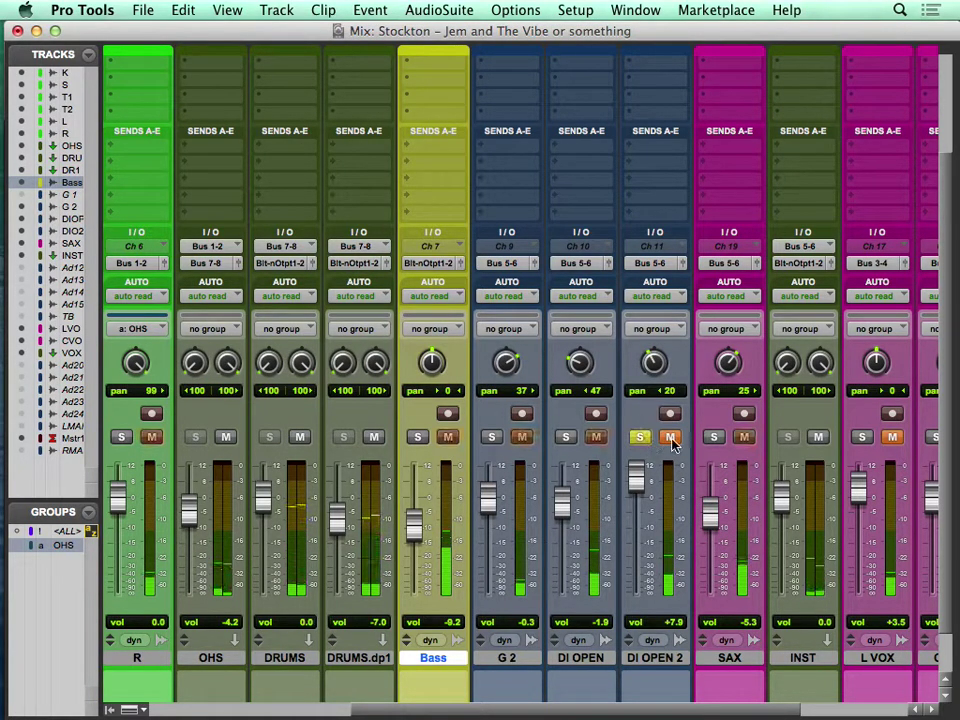
scroll(640, 446, up, 5)
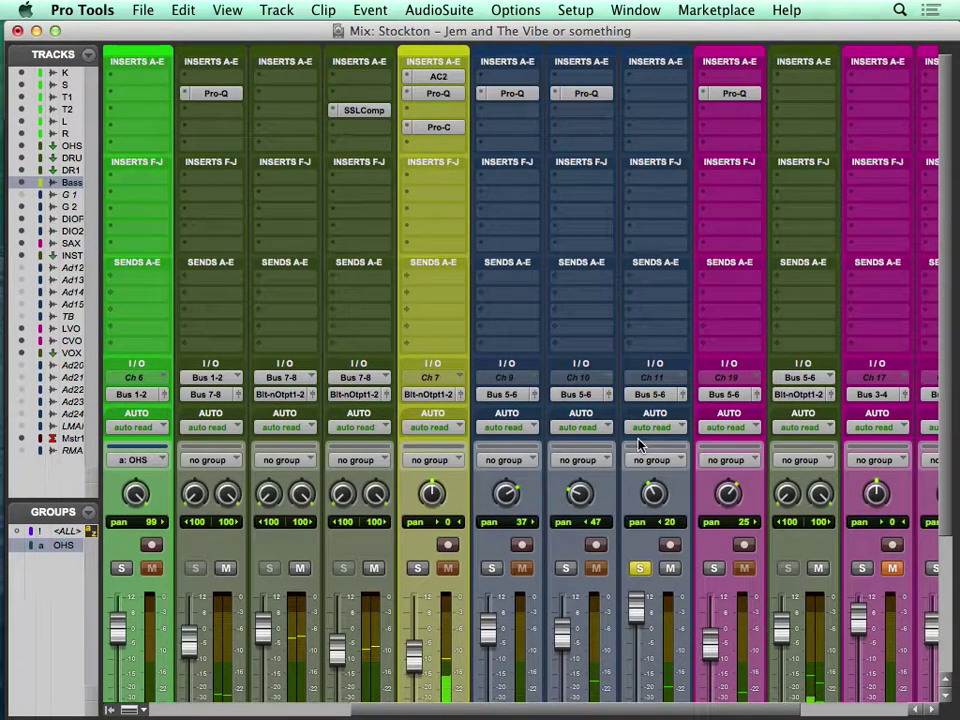
click(641, 94)
mouse_move(664, 135)
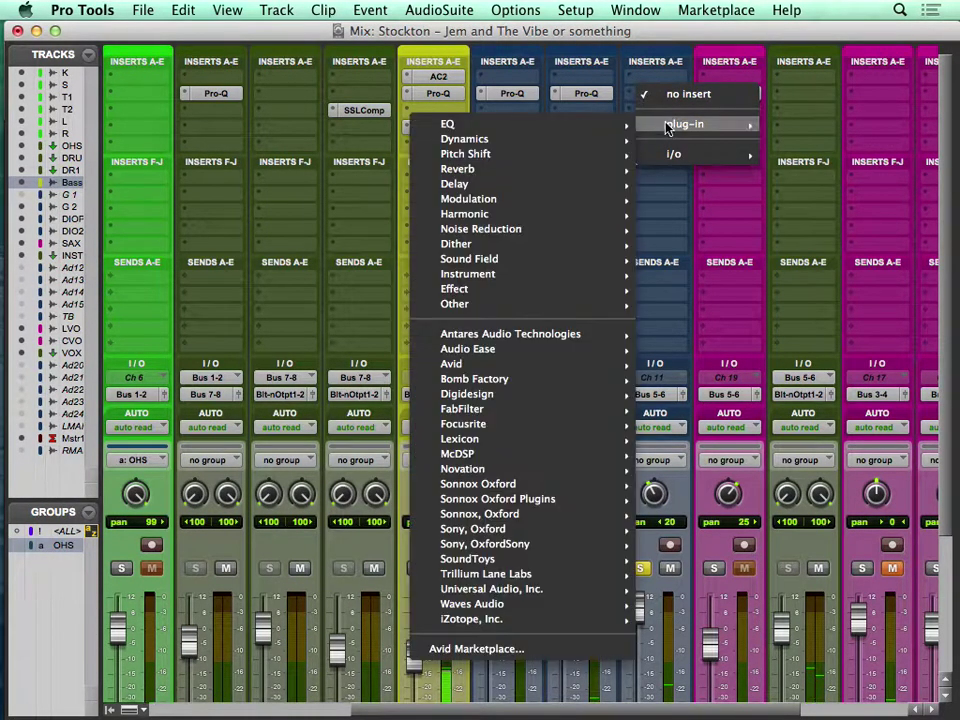
mouse_move(450, 124)
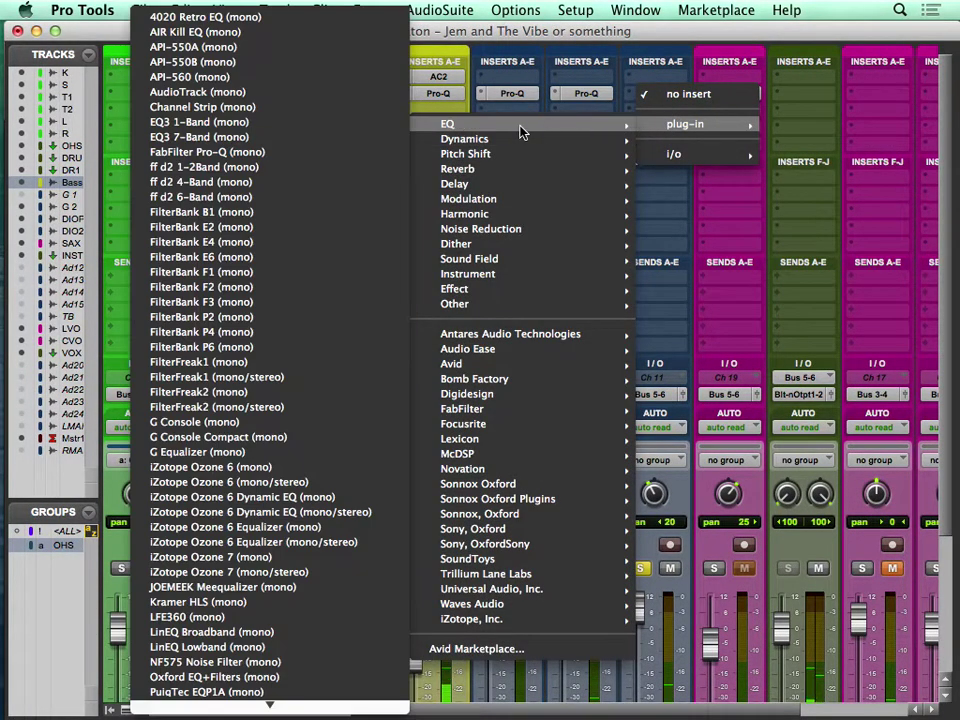
click(310, 154)
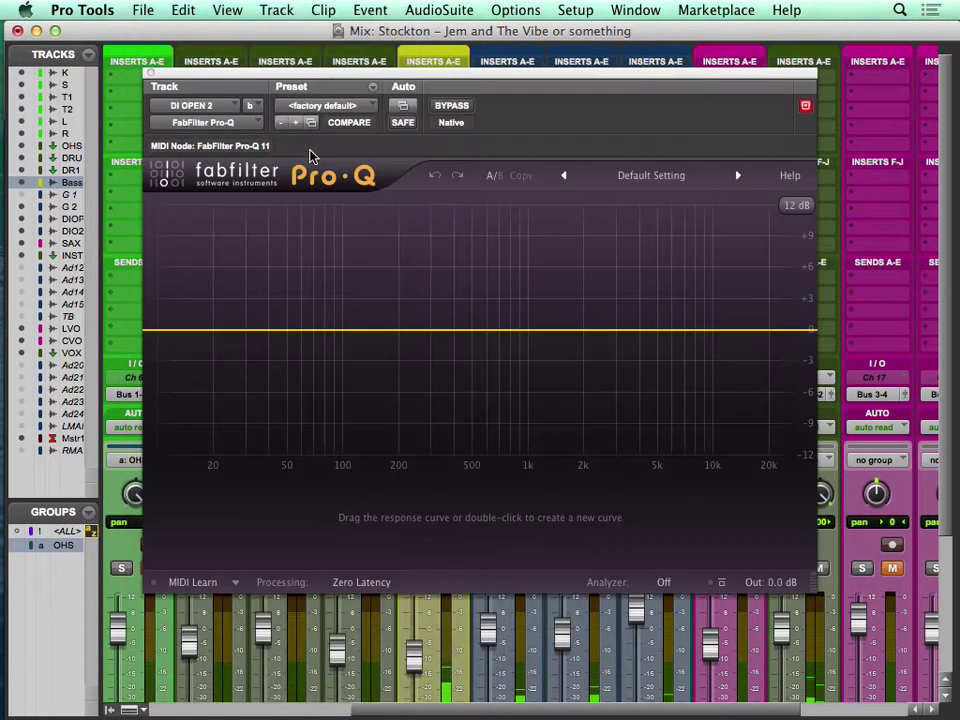
Add a low-cut band to the DI OPEN 2 EQ and raise its frequency to about 108 Hz
drag(165, 340, 194, 354)
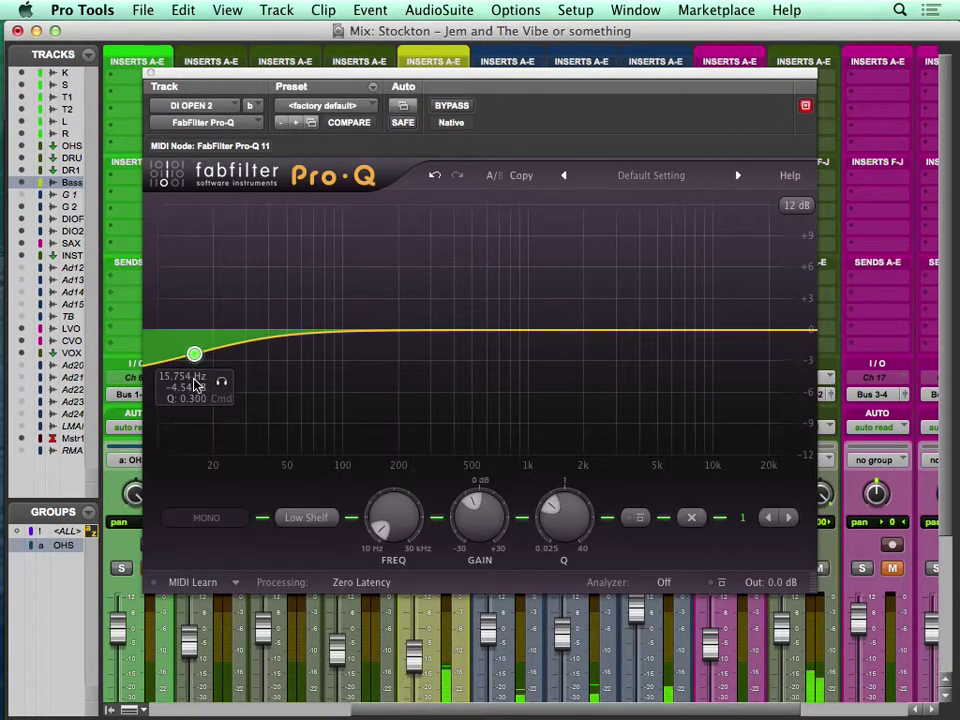
click(307, 517)
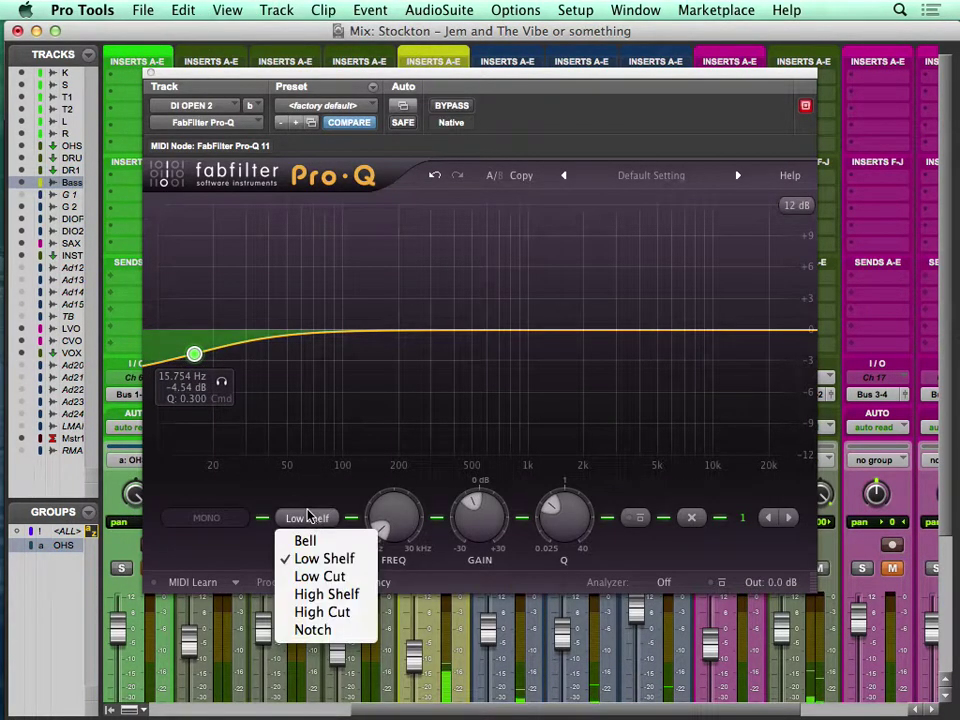
click(310, 576)
scroll(395, 520, up, 10)
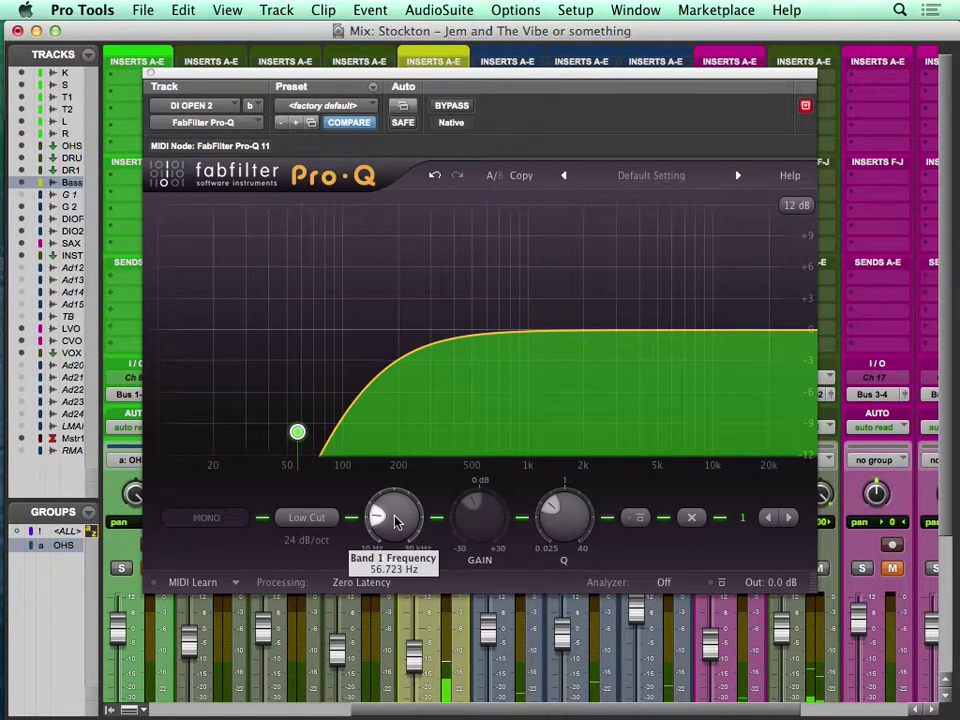
scroll(395, 520, up, 6)
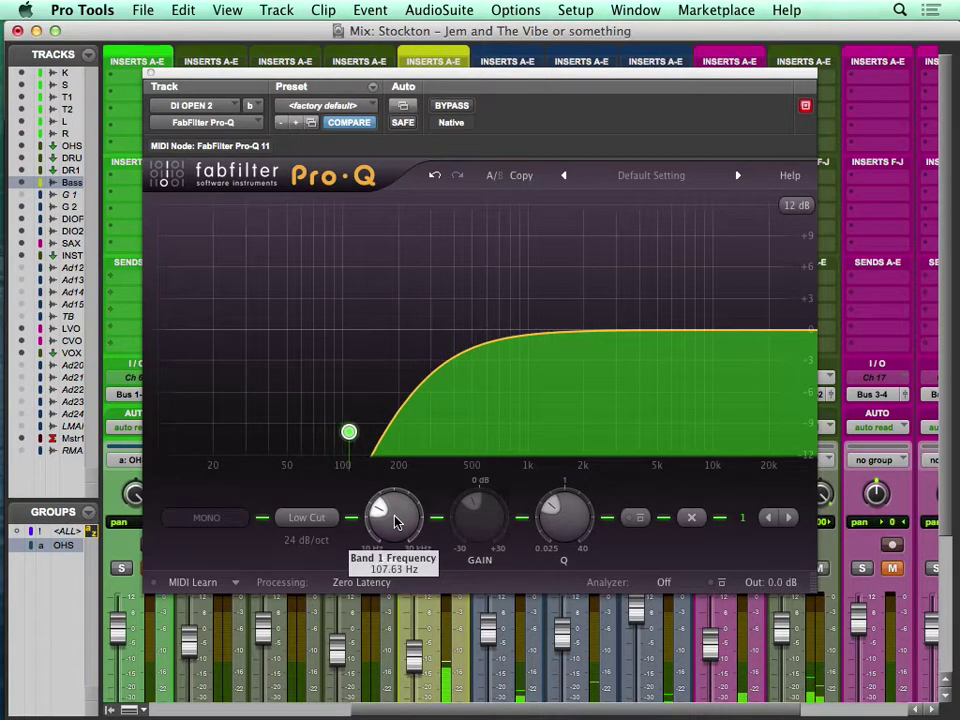
Add a bell band to the DI OPEN 2 EQ, audition it while sweeping, and settle at about 264 Hz with +3.6 dB
drag(487, 346, 493, 280)
drag(524, 243, 430, 249)
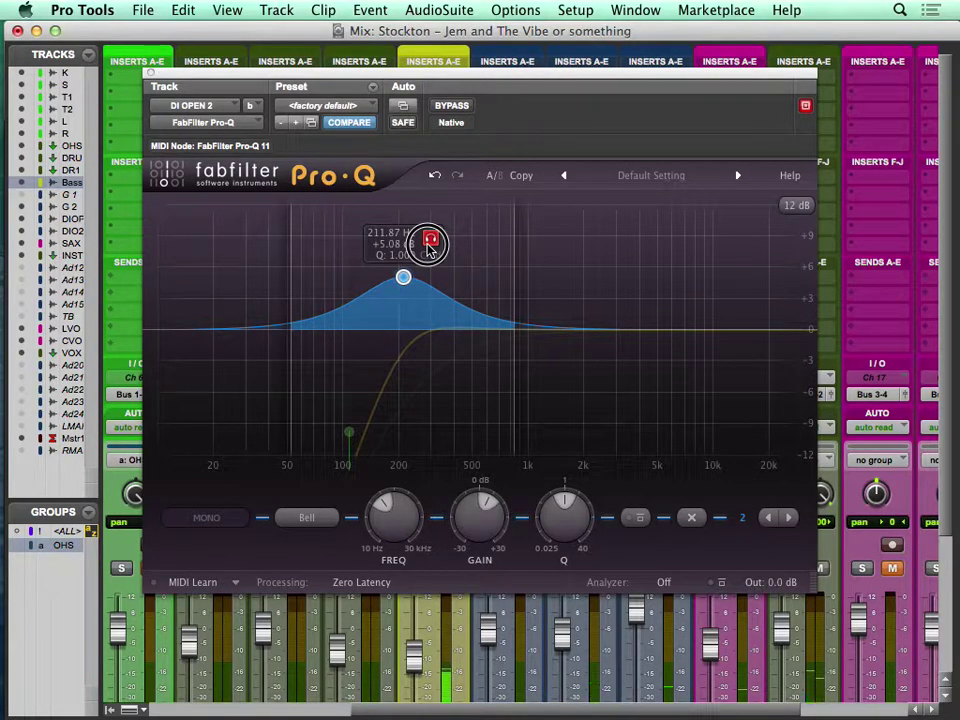
drag(430, 248, 422, 298)
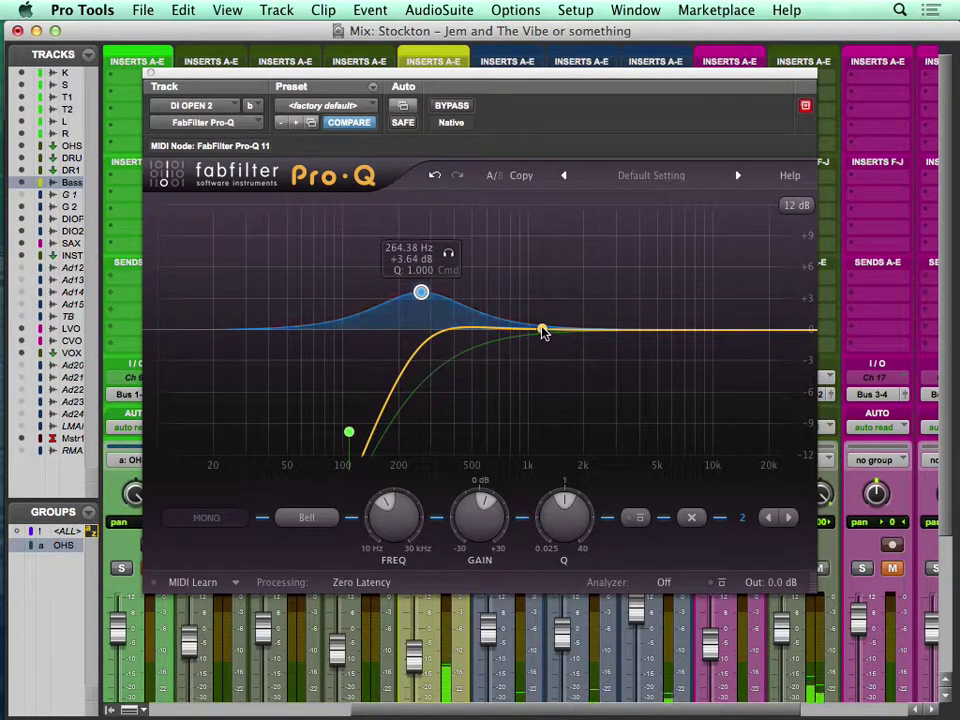
Close the DI OPEN 2 EQ and unsolo the track to hear it in the full mix
click(152, 73)
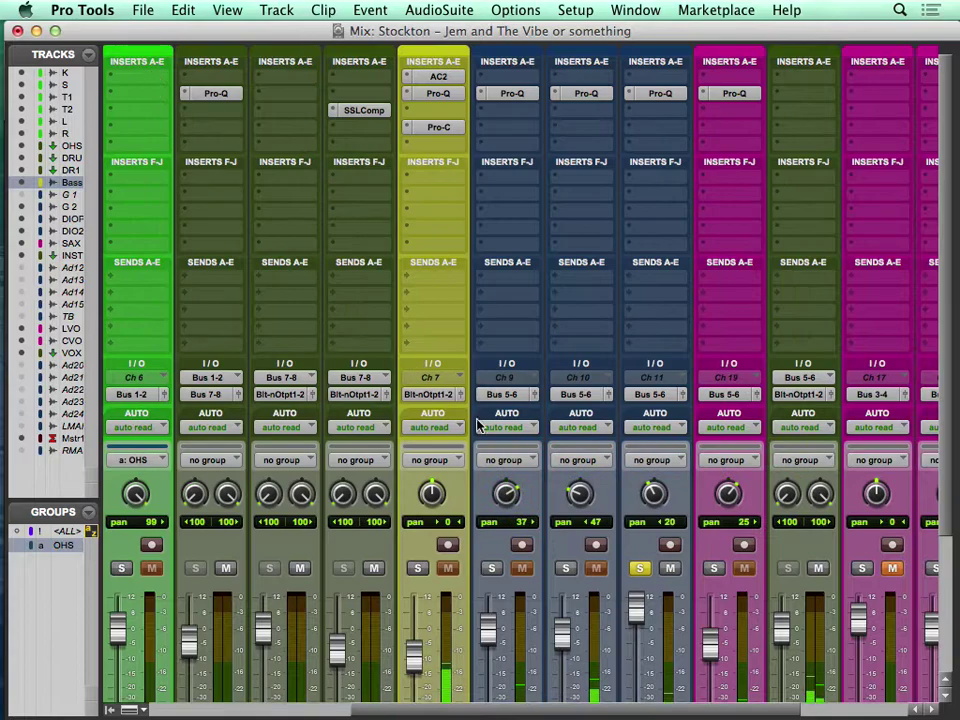
click(639, 568)
click(636, 607)
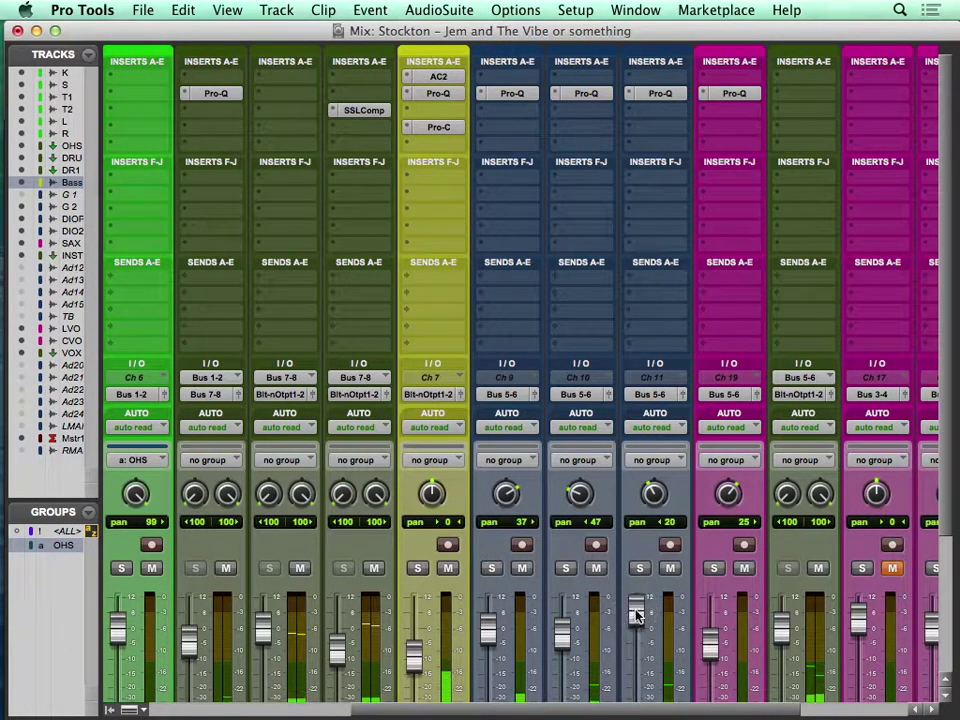
Solo DI OPEN 2 again and insert the mono FabFilter Pro-C directly after its Pro-Q
click(632, 113)
mouse_move(646, 141)
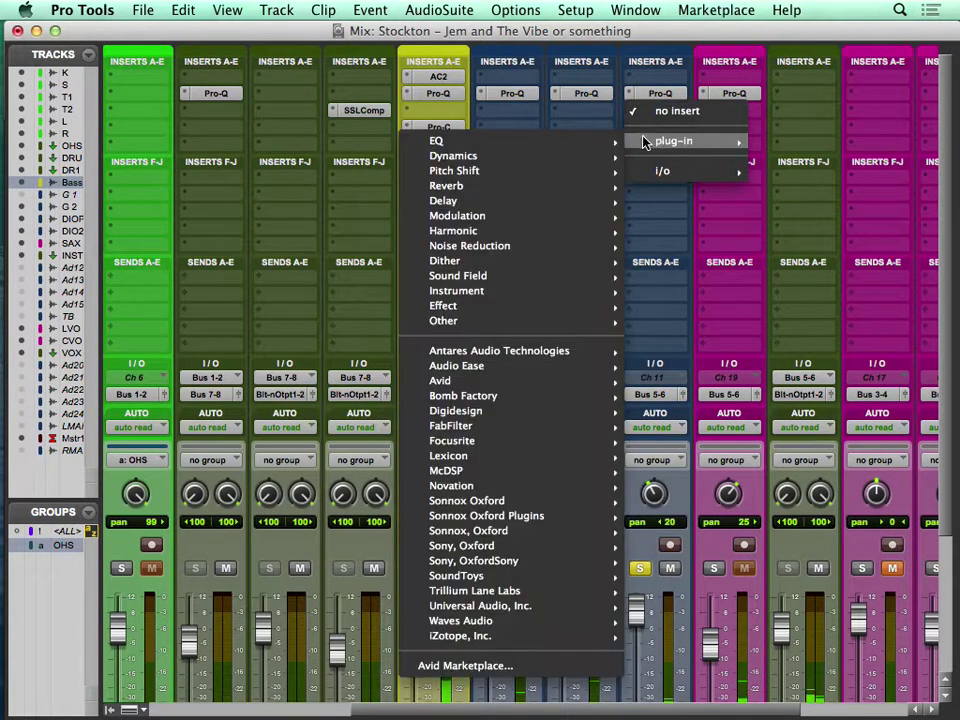
mouse_move(460, 156)
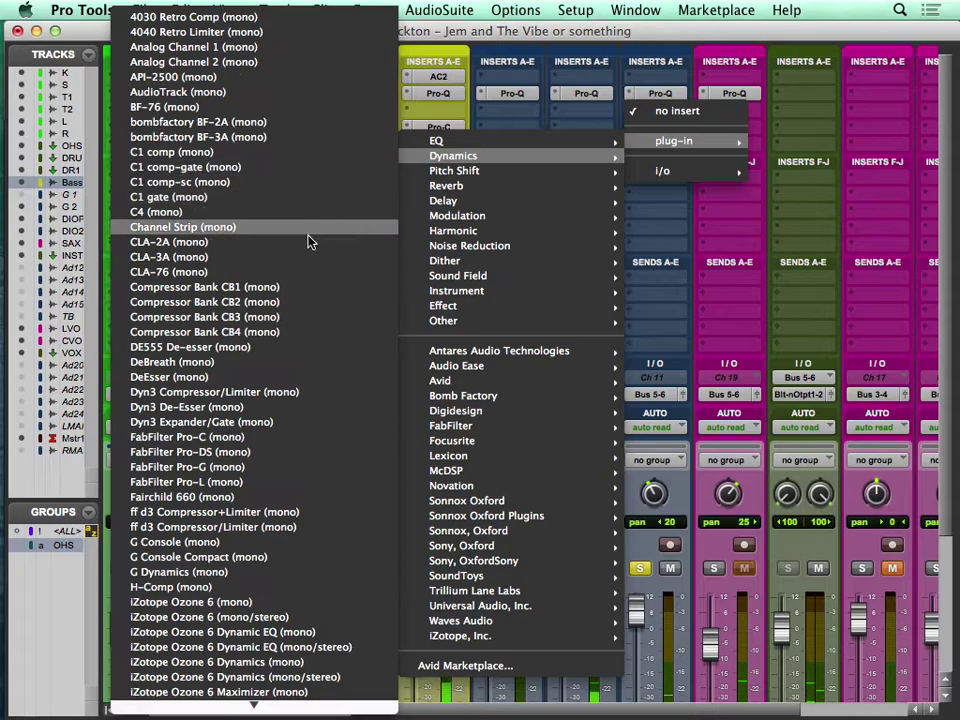
click(212, 440)
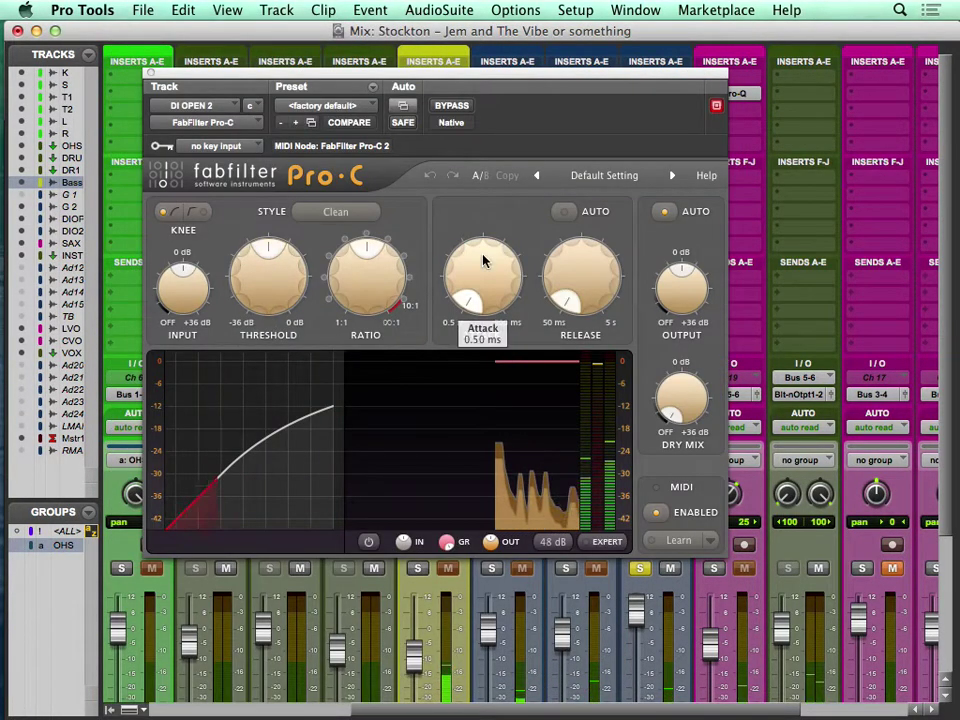
Lower the DI OPEN 2 compressor threshold, set its ratio to about 4.8:1, and compare the result with bypass
drag(266, 268, 248, 334)
drag(257, 280, 261, 321)
drag(366, 254, 364, 192)
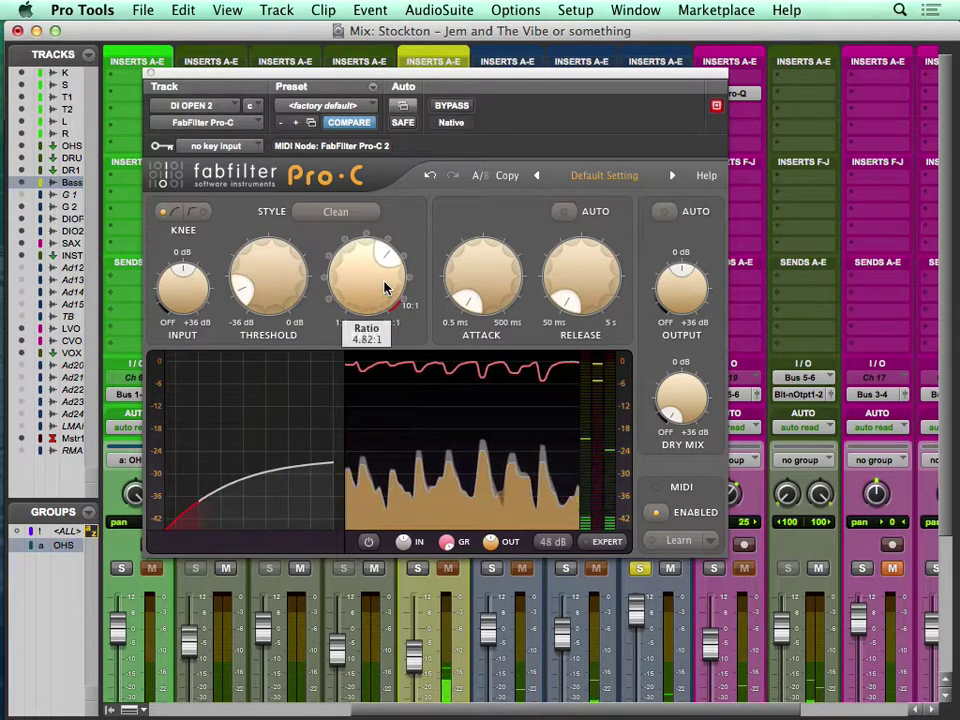
drag(283, 289, 278, 281)
click(452, 105)
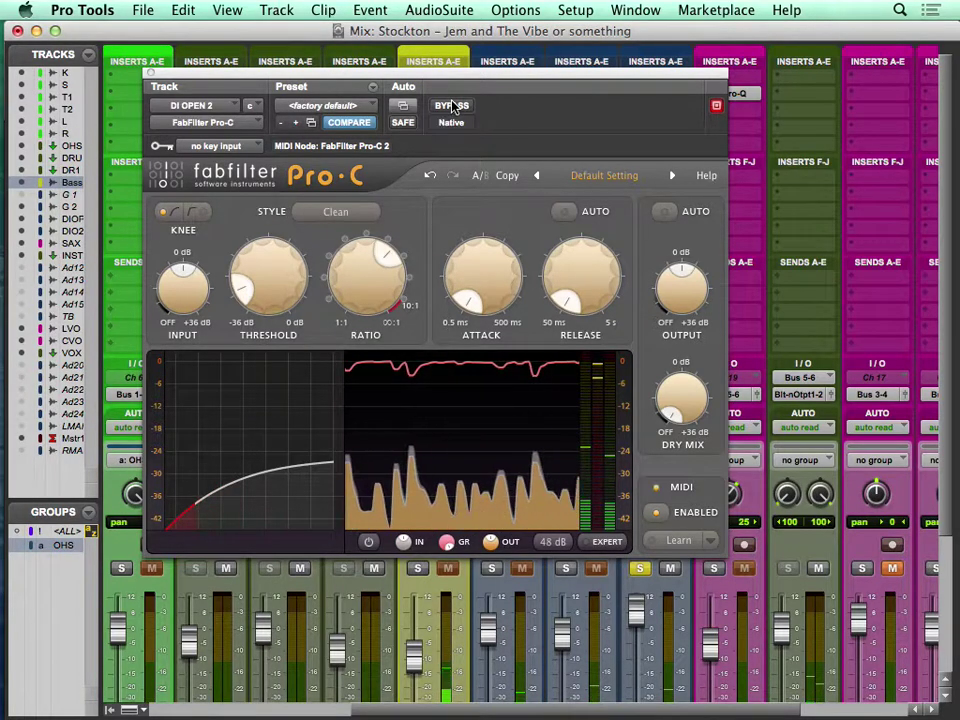
Stop playback, close the Pro-C, unsolo DI OPEN 2, and play the full mix
key(space)
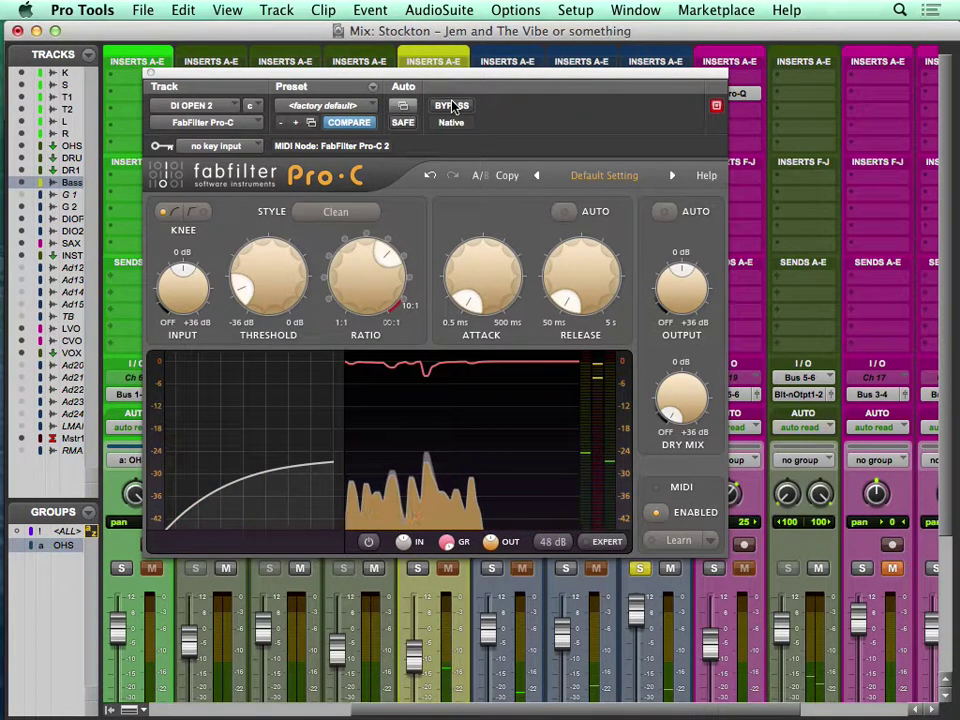
click(150, 75)
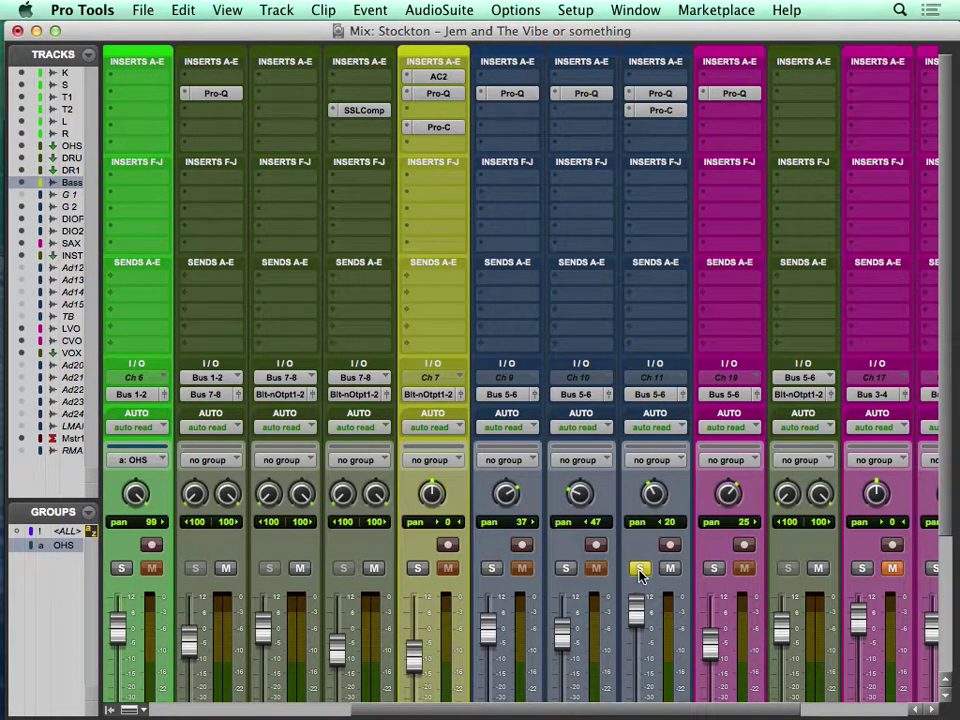
key(space)
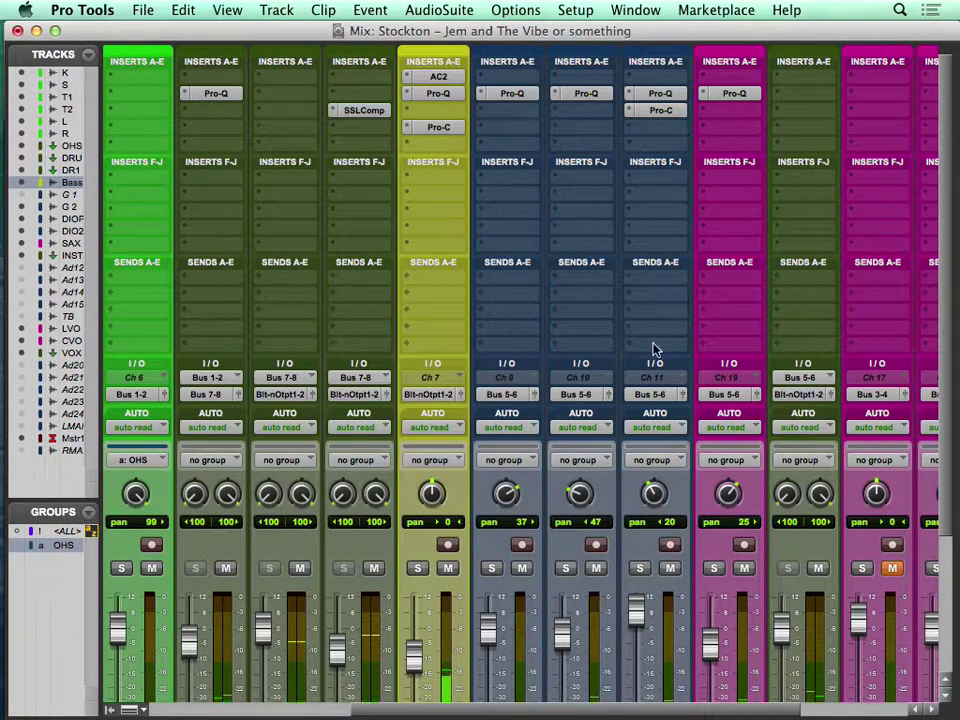
Raise the DI OPEN 2 compressor's output level to about +4.25 dB and lower the track's volume to about +5.3 dB
click(661, 111)
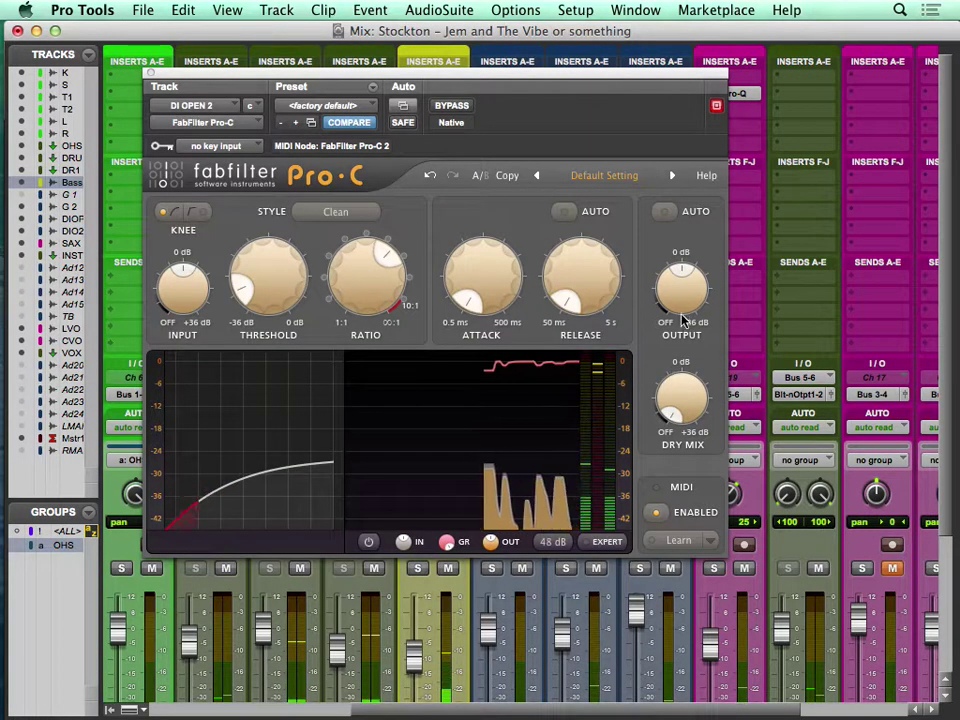
drag(684, 296, 684, 270)
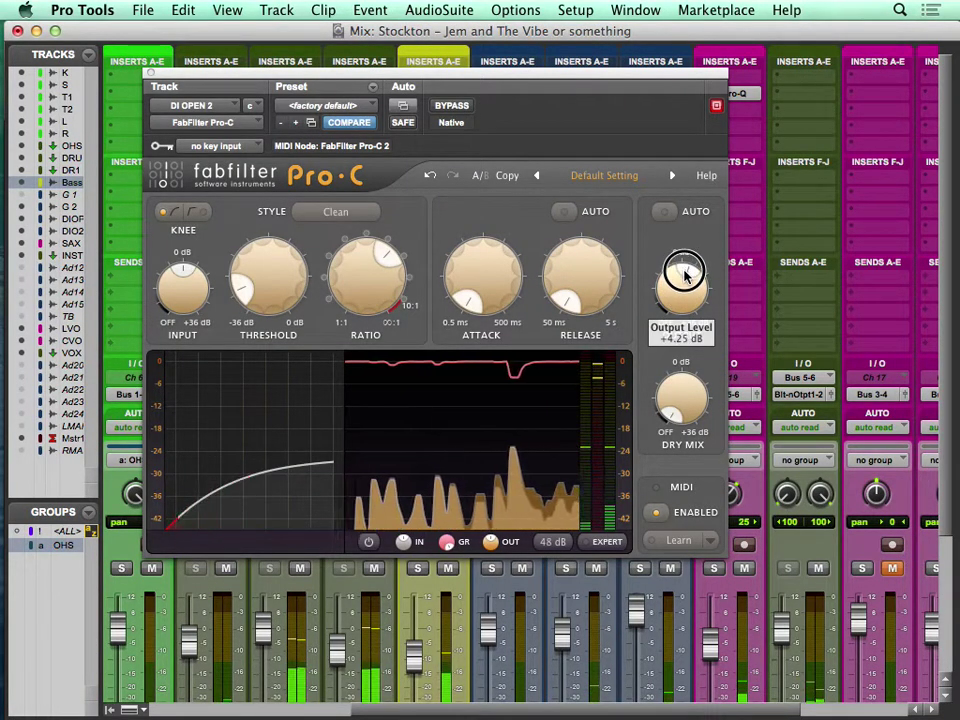
click(150, 74)
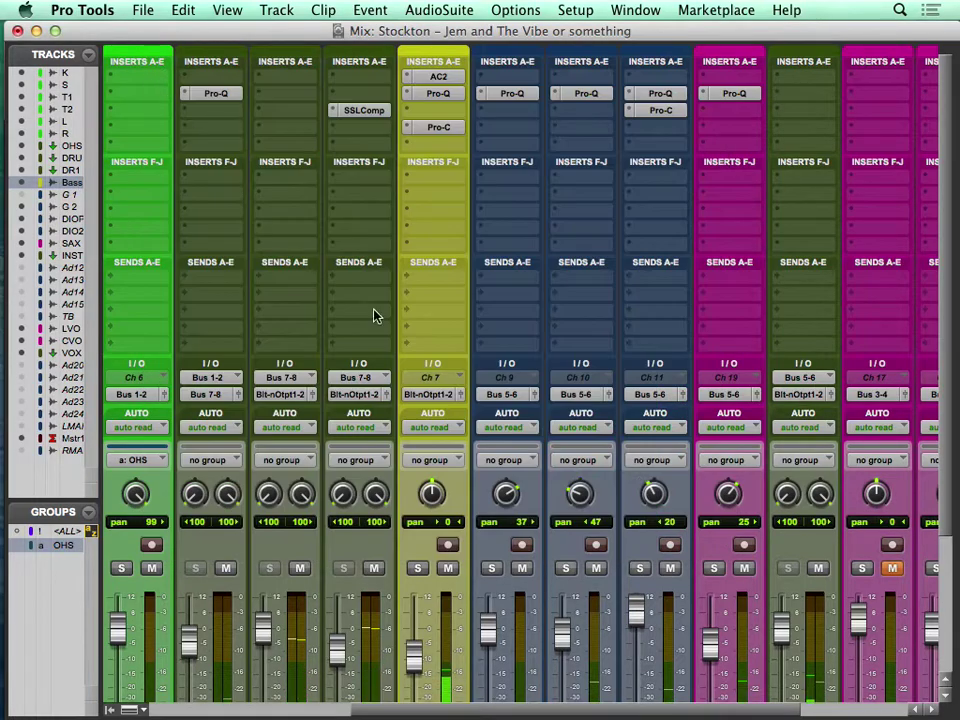
scroll(455, 425, down, 3)
scroll(455, 425, down, 2)
click(655, 430)
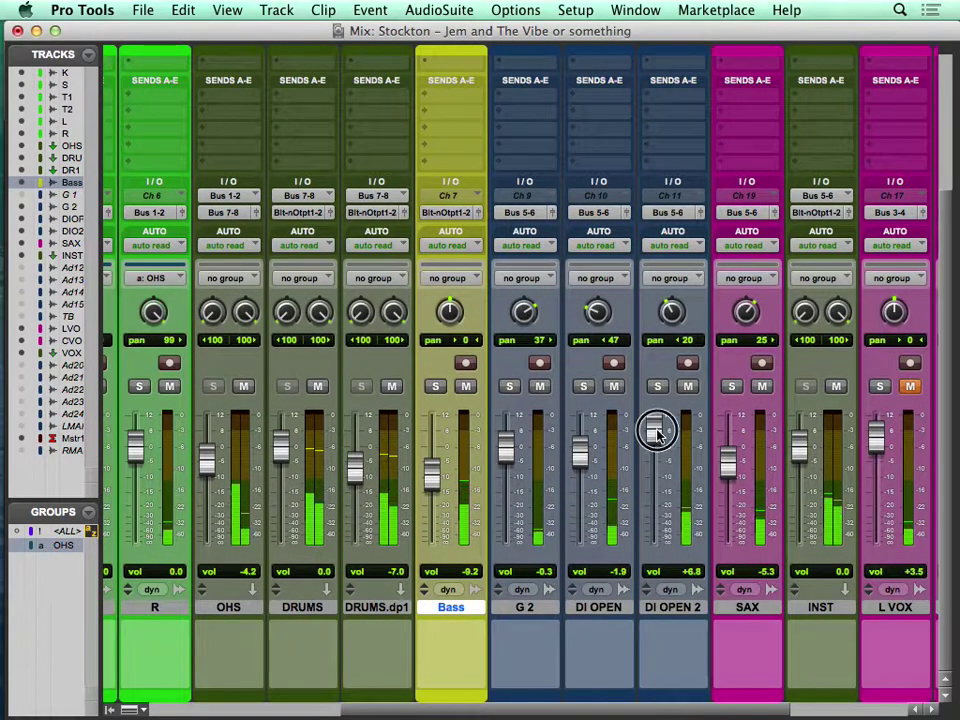
Balance the toms by lowering T1 to about +2.9 dB and raising T2 to about -1.0 dB
scroll(465, 499, left, 5)
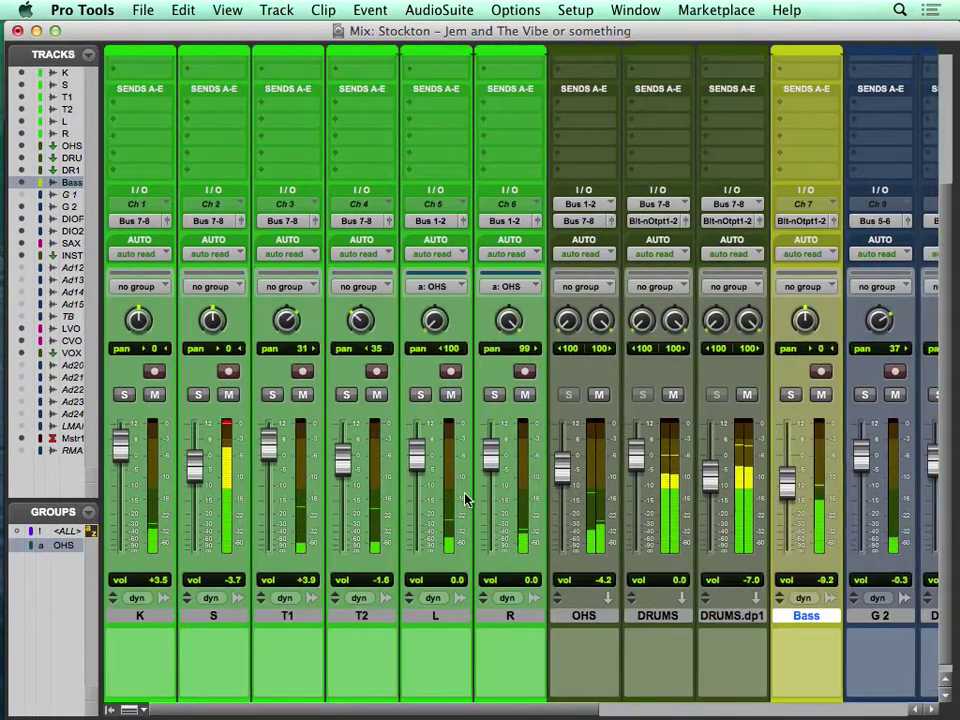
drag(270, 450, 270, 462)
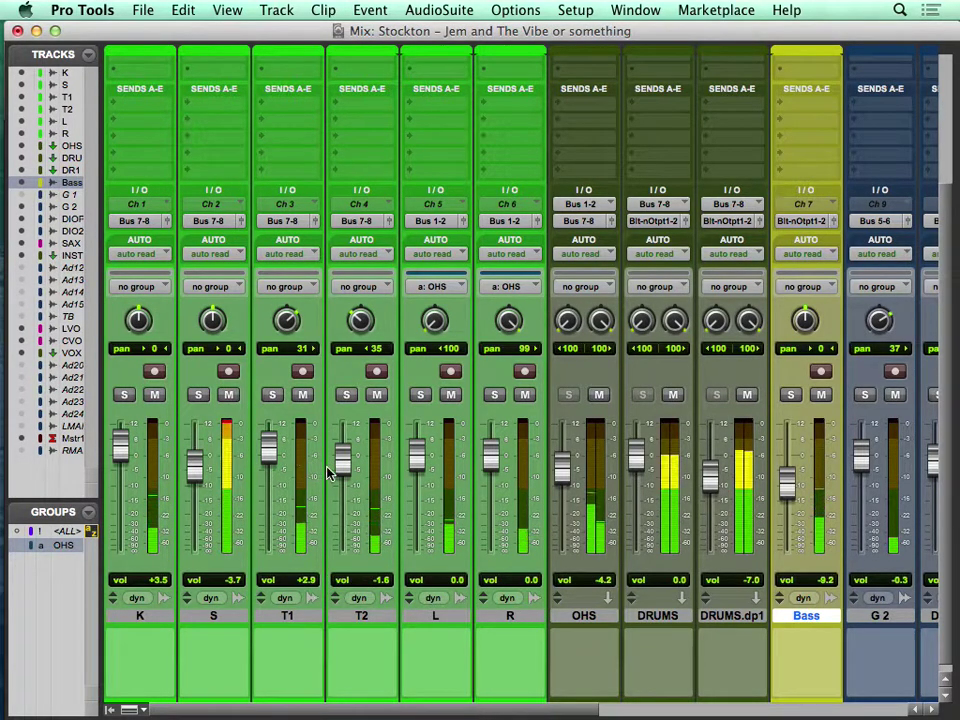
click(340, 465)
drag(340, 465, 340, 450)
click(268, 443)
Solo DI OPEN 2 to check which instrument it carries
scroll(414, 521, right, 5)
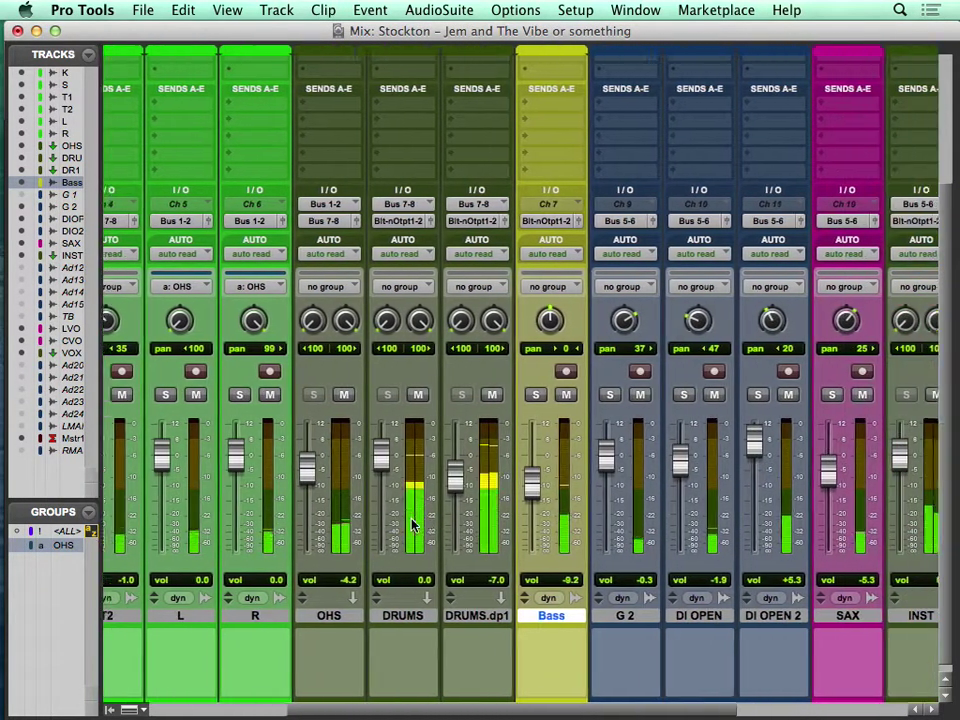
scroll(430, 510, right, 1)
scroll(680, 470, right, 4)
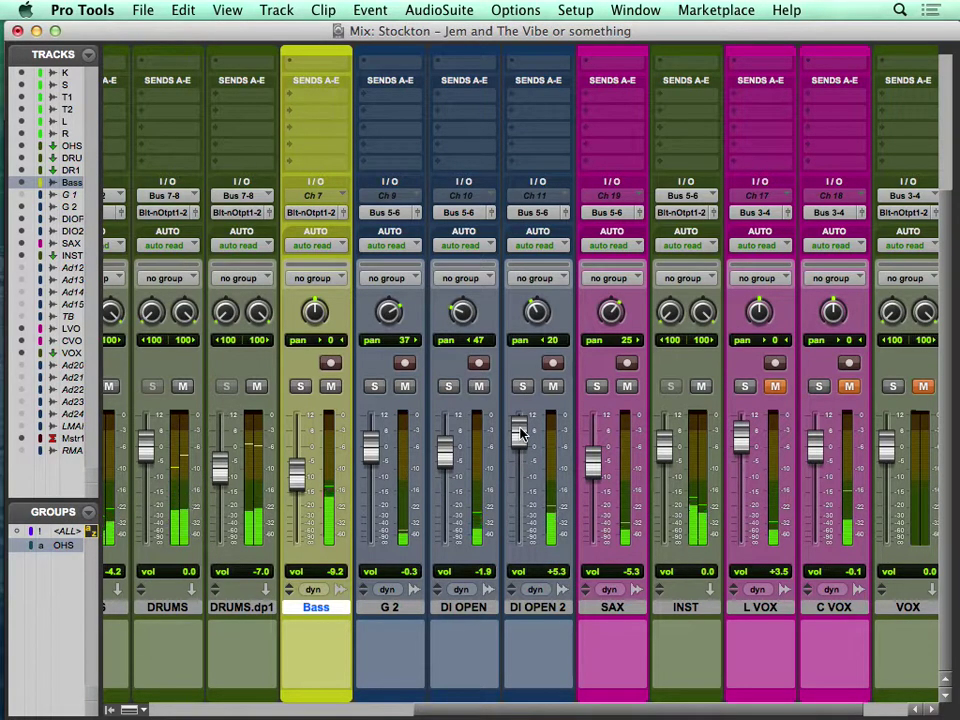
click(522, 387)
click(522, 387)
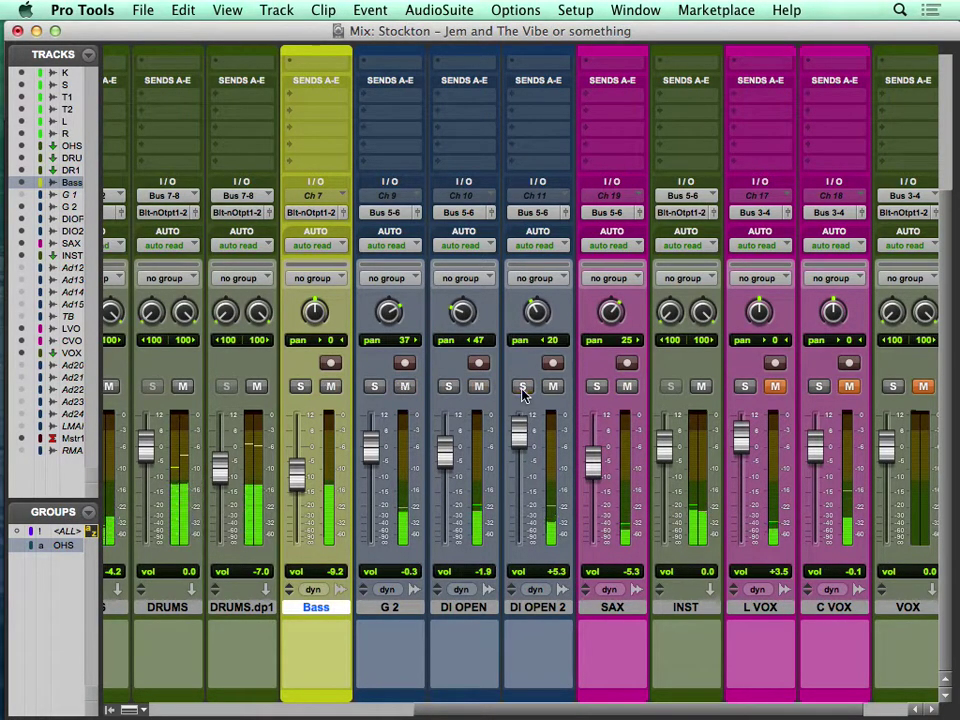
click(522, 387)
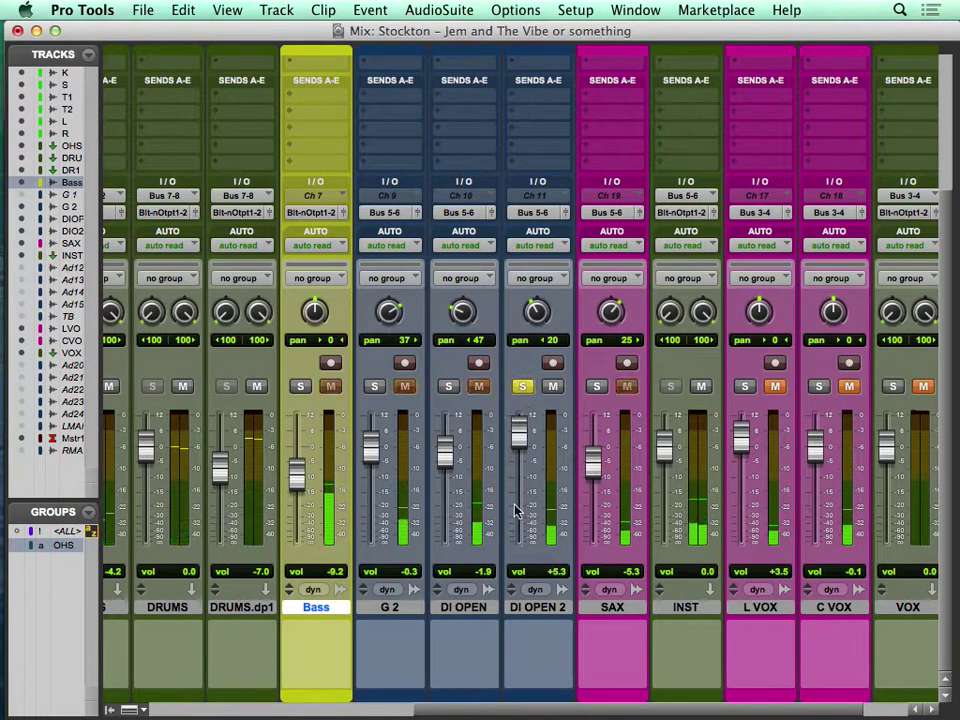
Rename the DI OPEN 2 track PERC, then unsolo it and lower its volume to about +0.9 dB
double_click(538, 606)
text(Bon)
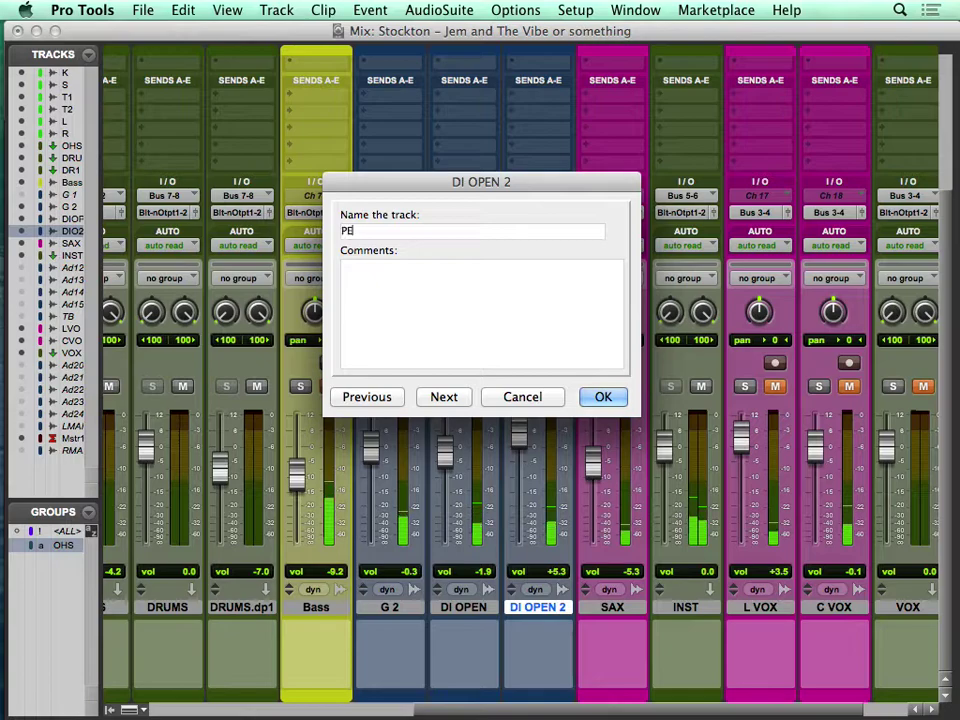
key(Return)
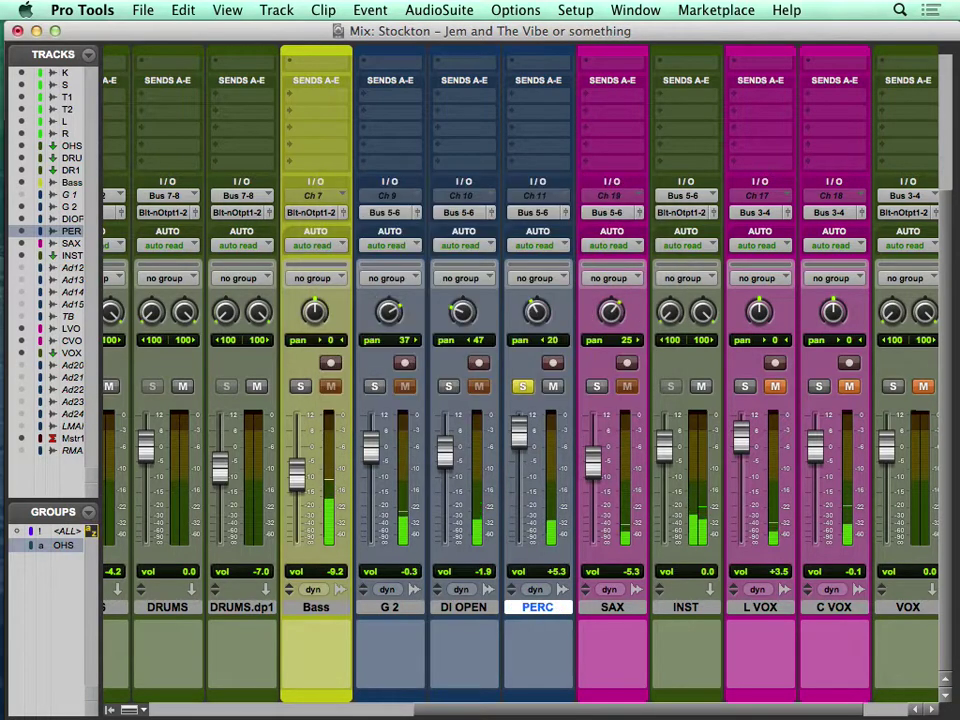
click(525, 388)
drag(518, 433, 518, 504)
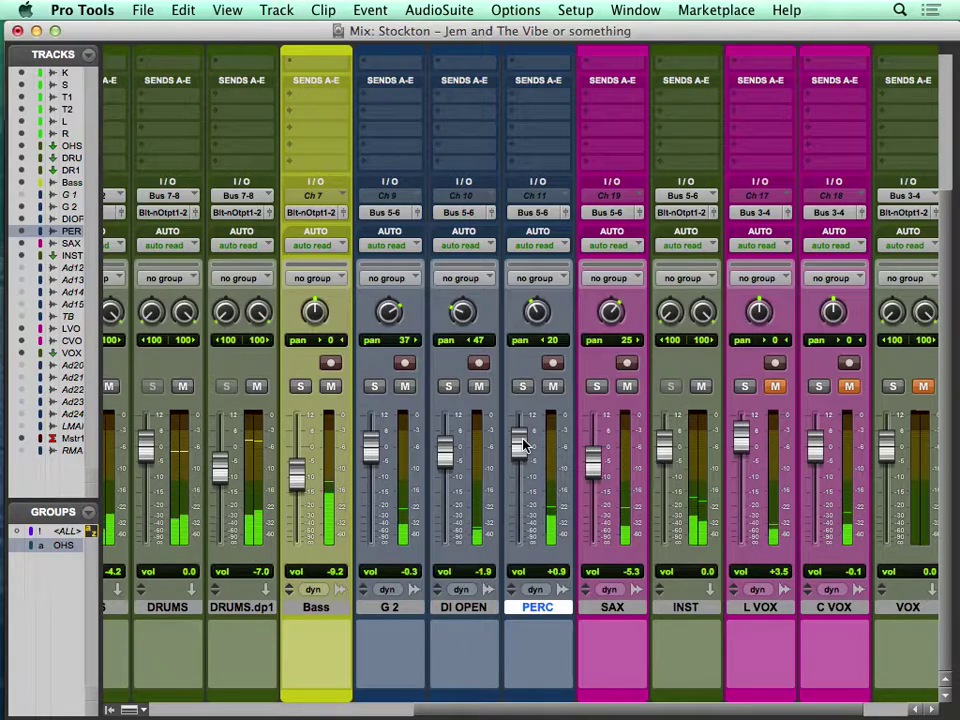
Check L VOX in solo, solo C VOX instead, and insert the mono FabFilter Pro-Q in its second insert slot
scroll(519, 499, right, 2)
click(664, 411)
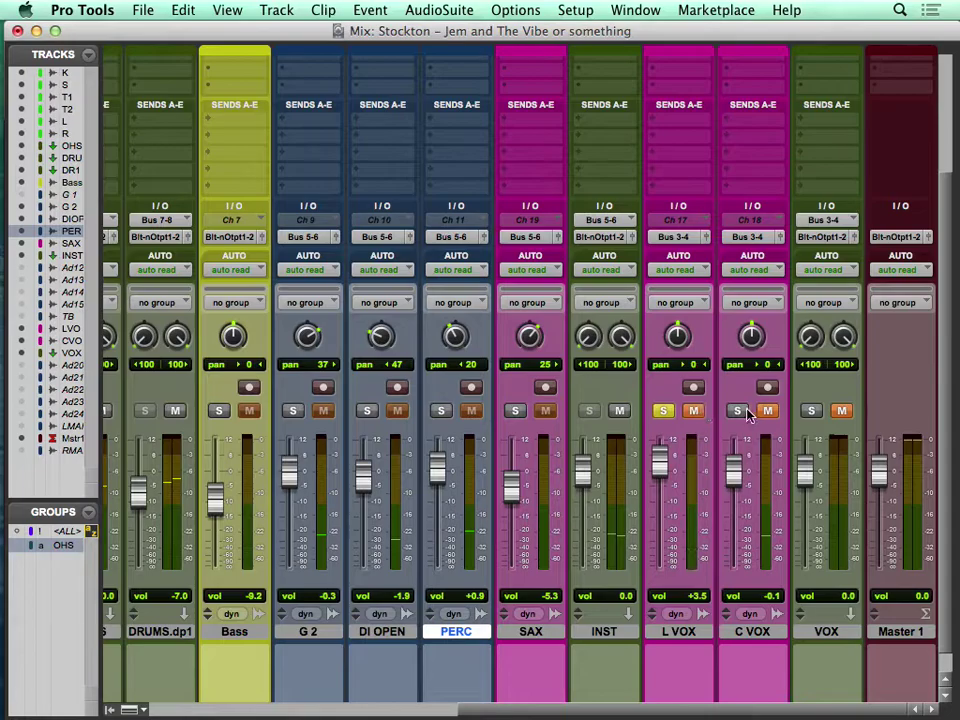
click(664, 411)
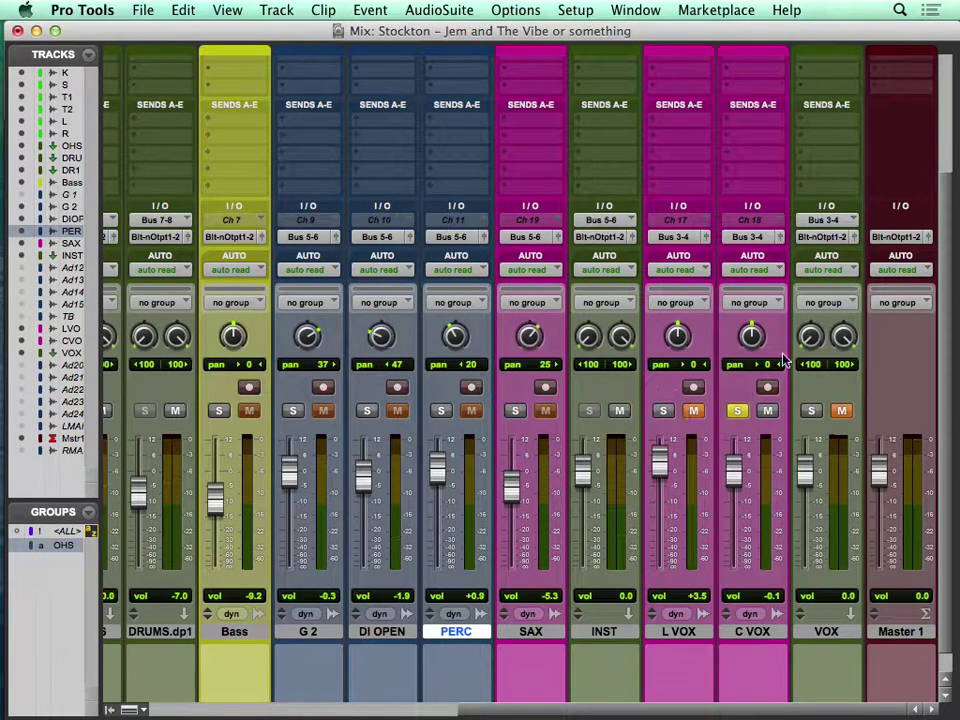
scroll(787, 362, up, 3)
mouse_move(763, 124)
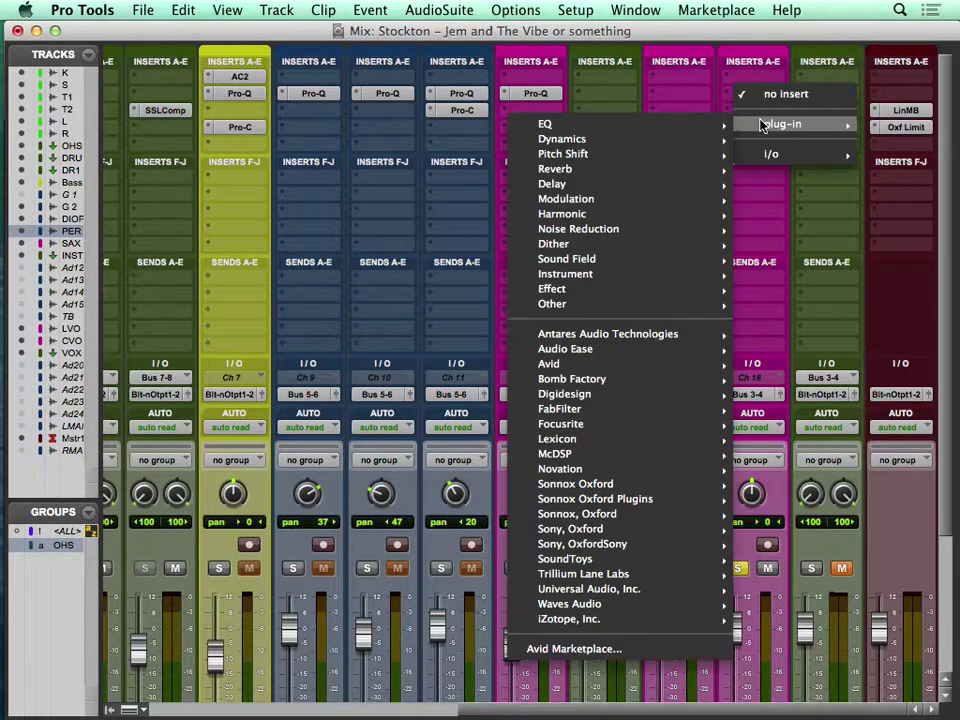
mouse_move(585, 133)
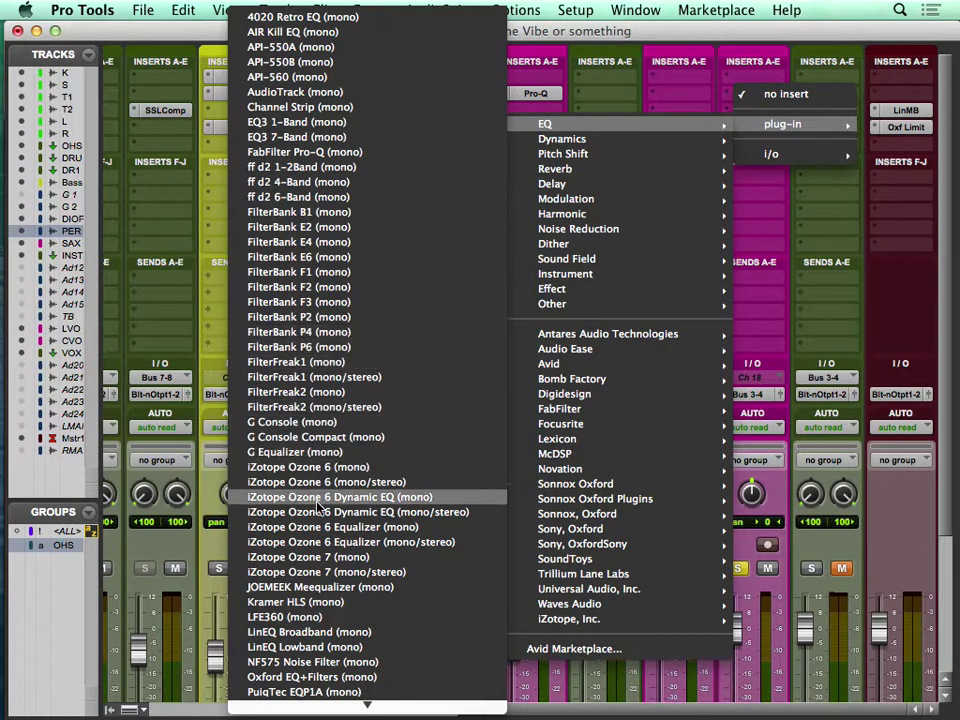
click(305, 152)
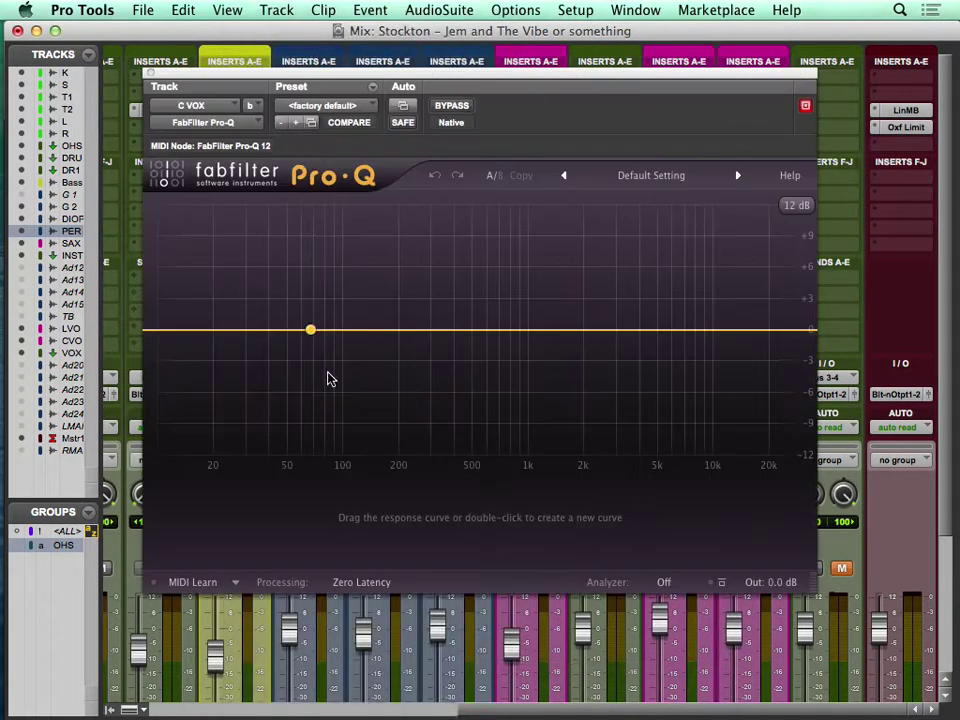
Add a Low Cut band to the C VOX EQ at about 176 Hz with a Q of about 0.31
drag(178, 332, 255, 386)
click(309, 517)
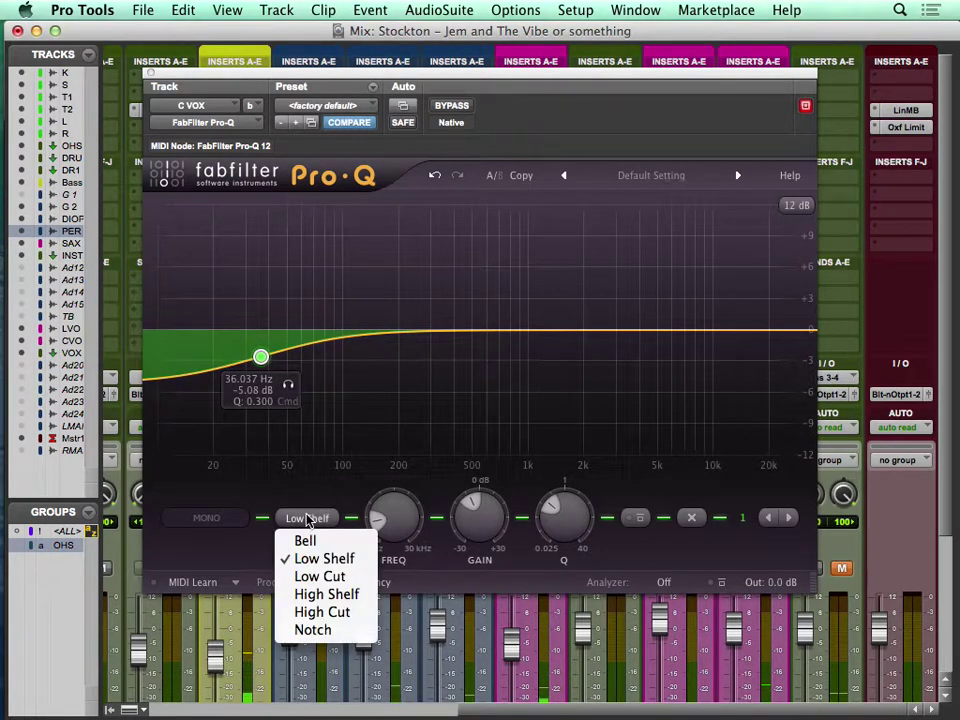
click(304, 574)
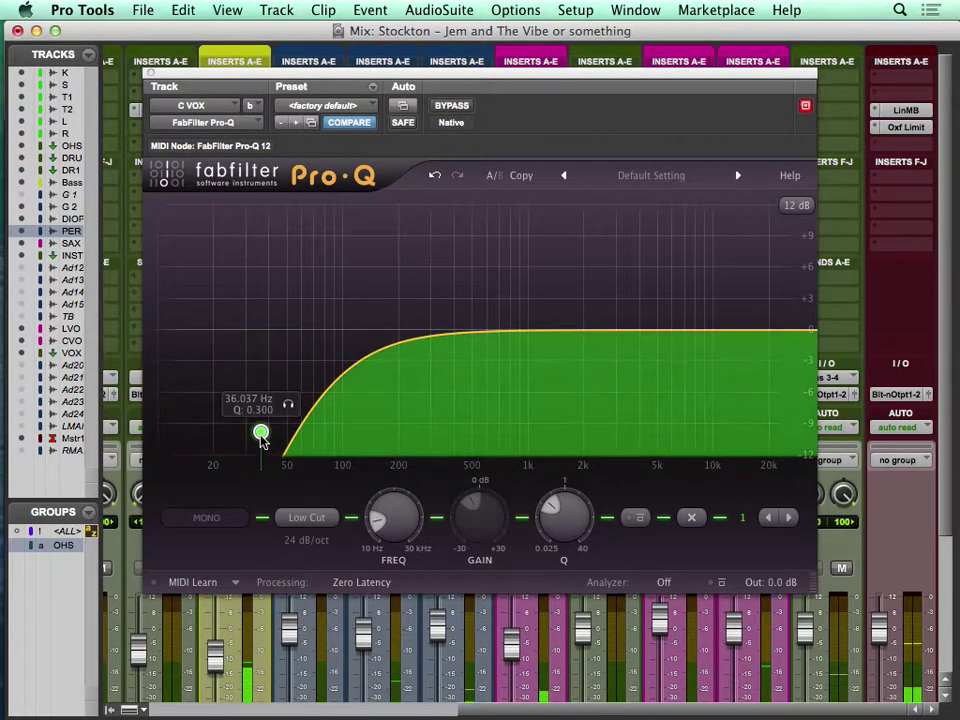
drag(261, 432, 378, 430)
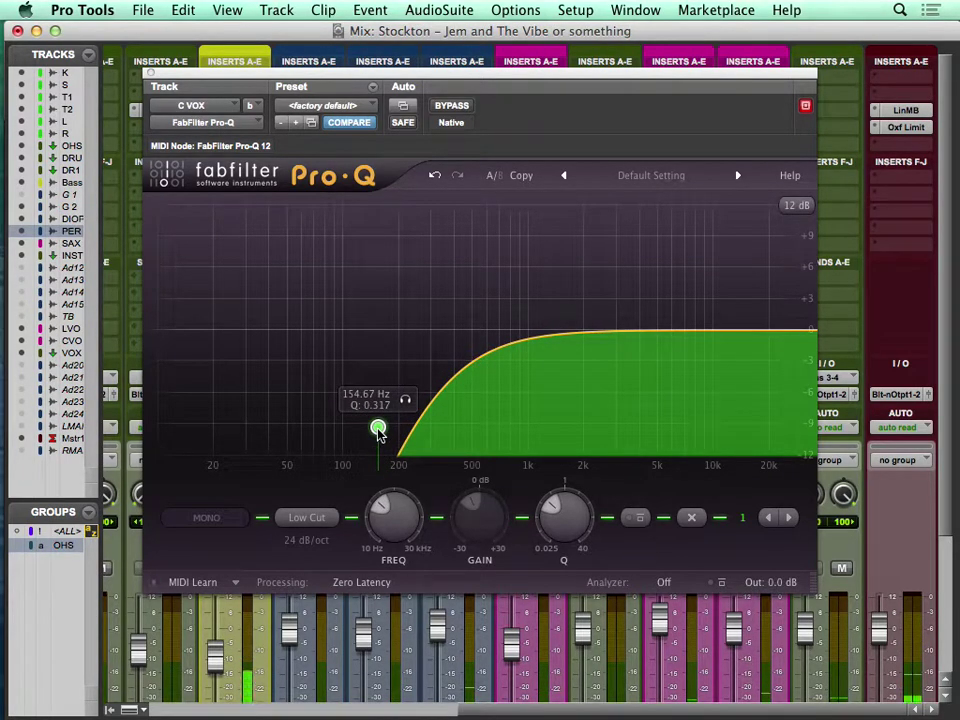
drag(378, 432, 388, 431)
Bring up the Edit window and play the C VOX clip from 1:12.704
key(super+equal)
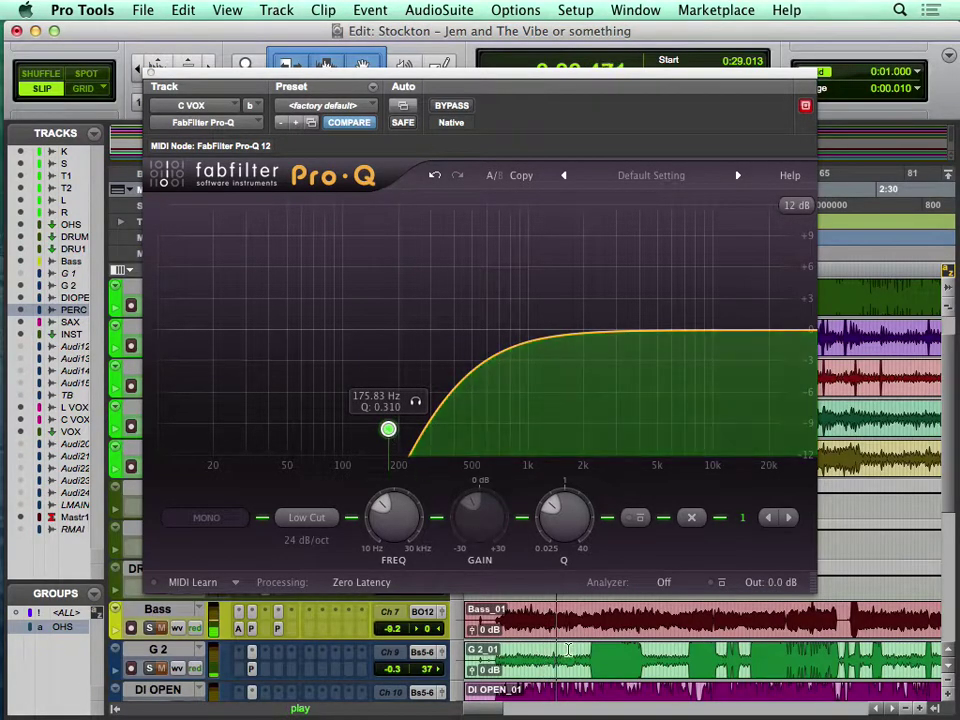
scroll(582, 650, down, 5)
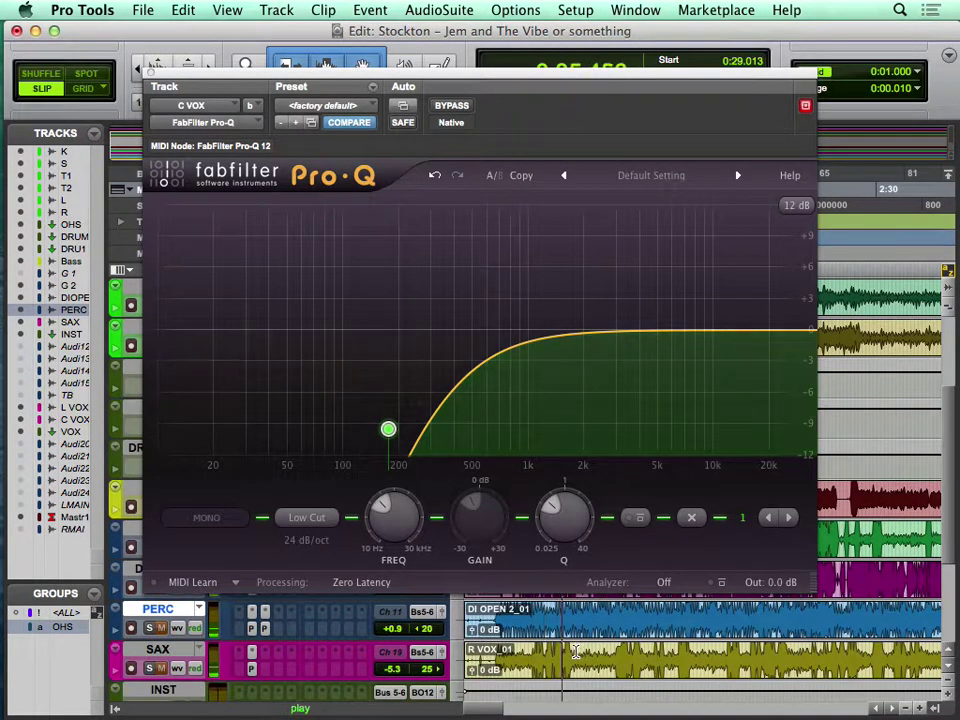
scroll(576, 652, down, 3)
scroll(576, 652, down, 1)
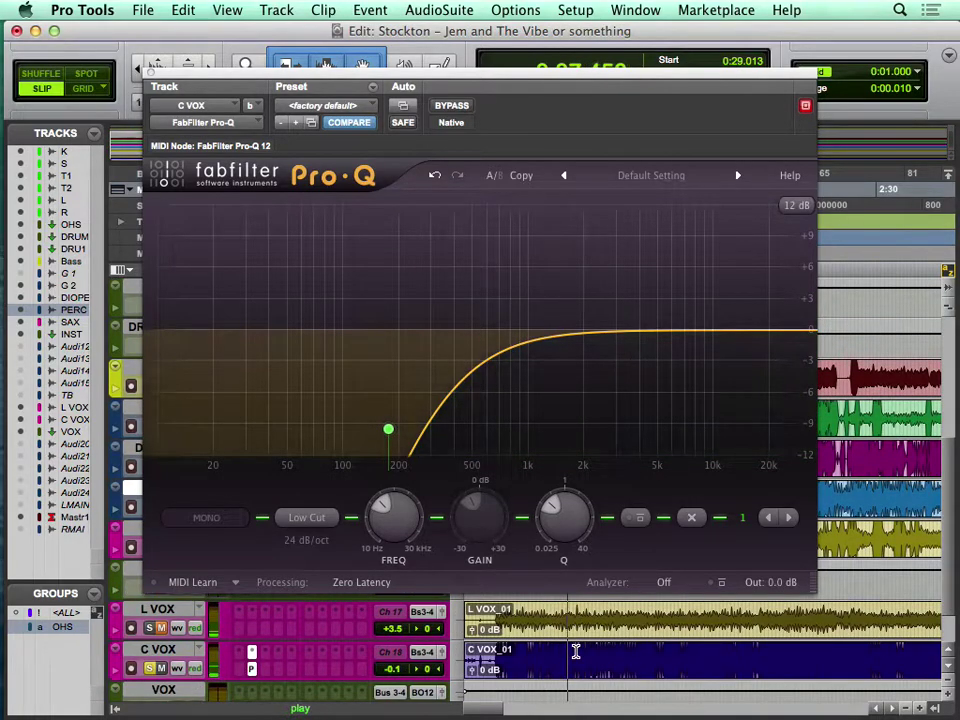
click(576, 652)
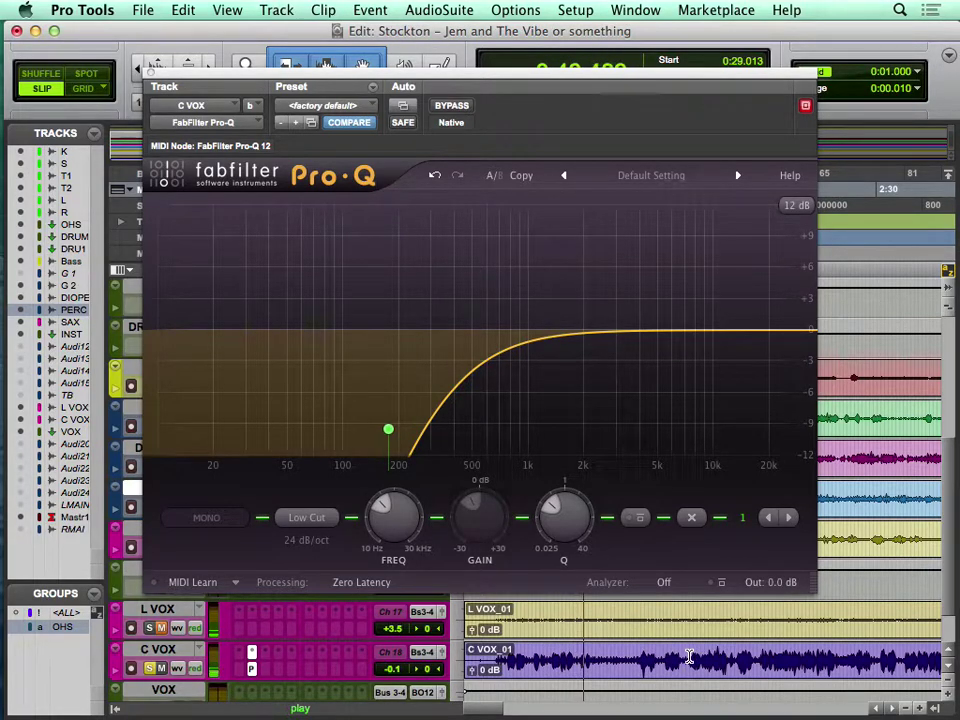
click(663, 657)
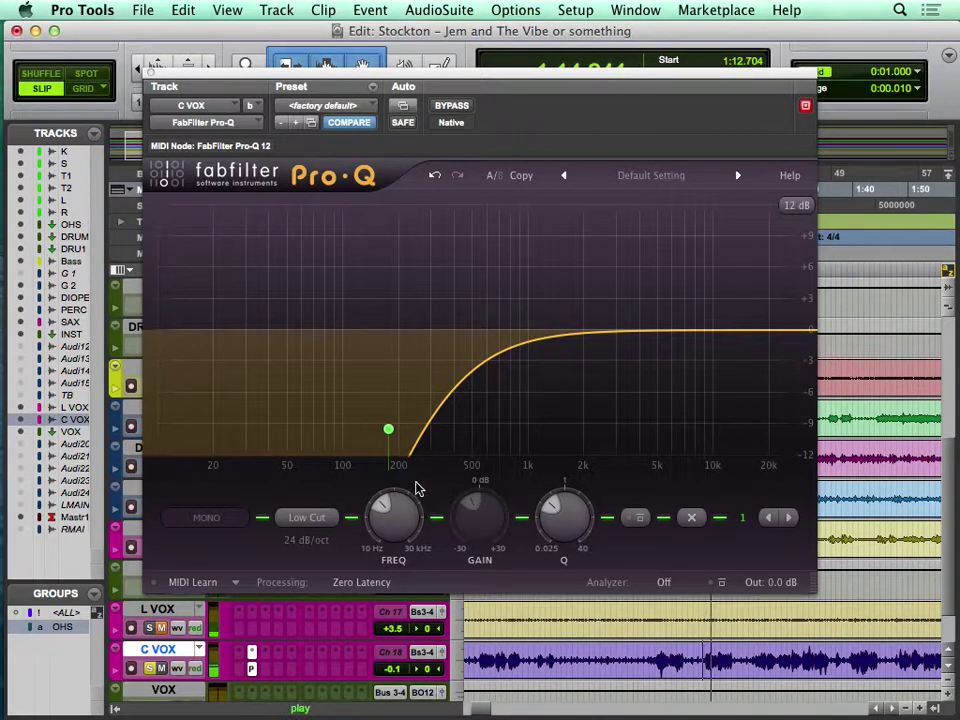
Compare the soloed C VOX with its Pro-Q bypassed and active
click(455, 110)
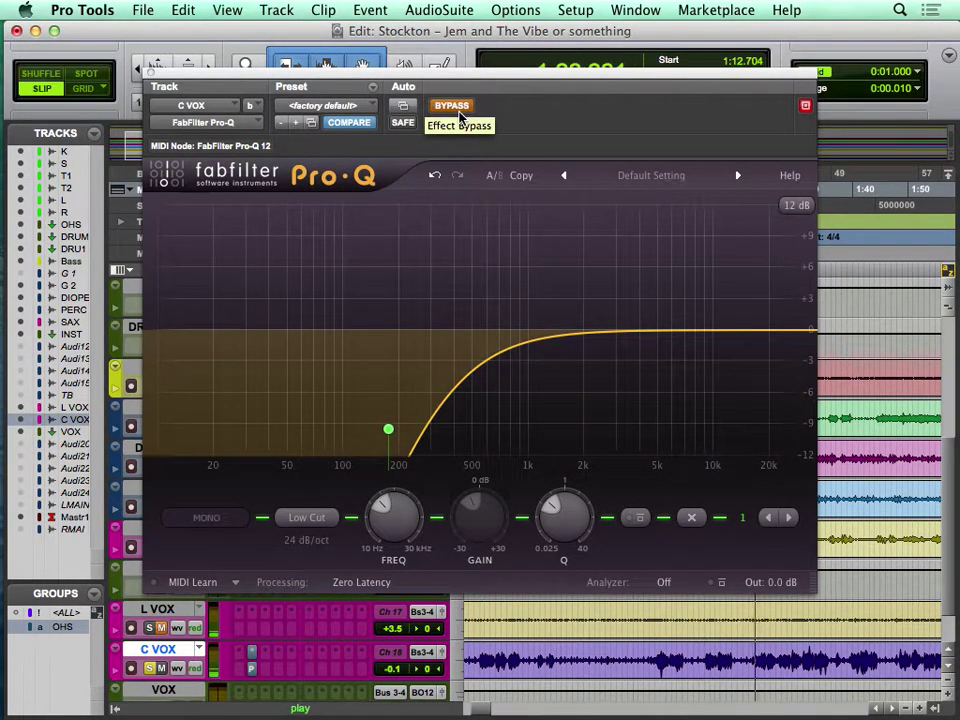
click(455, 107)
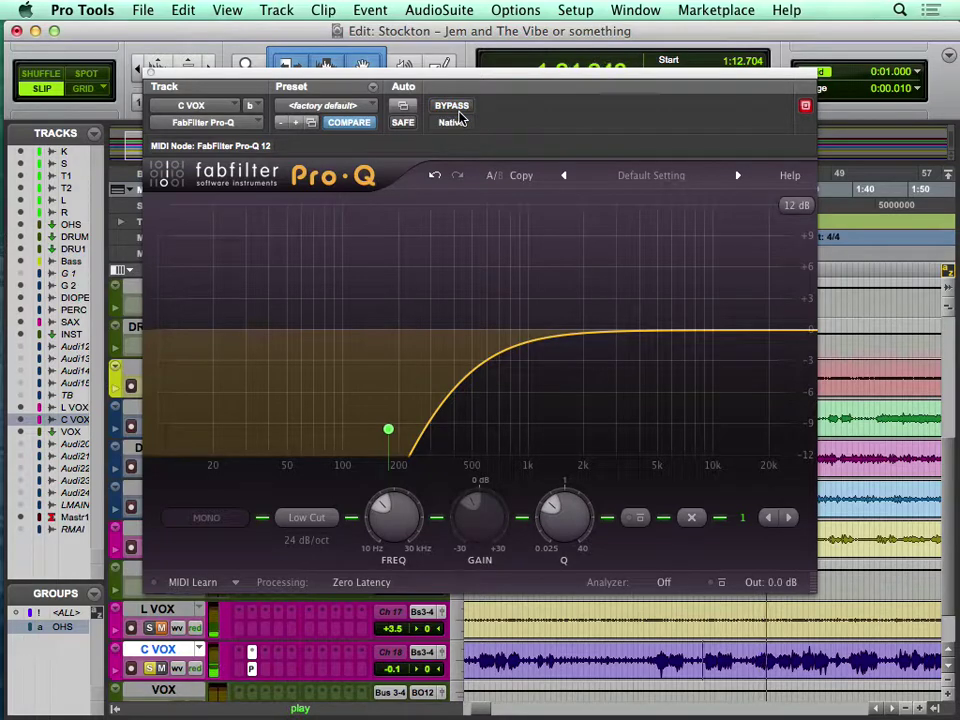
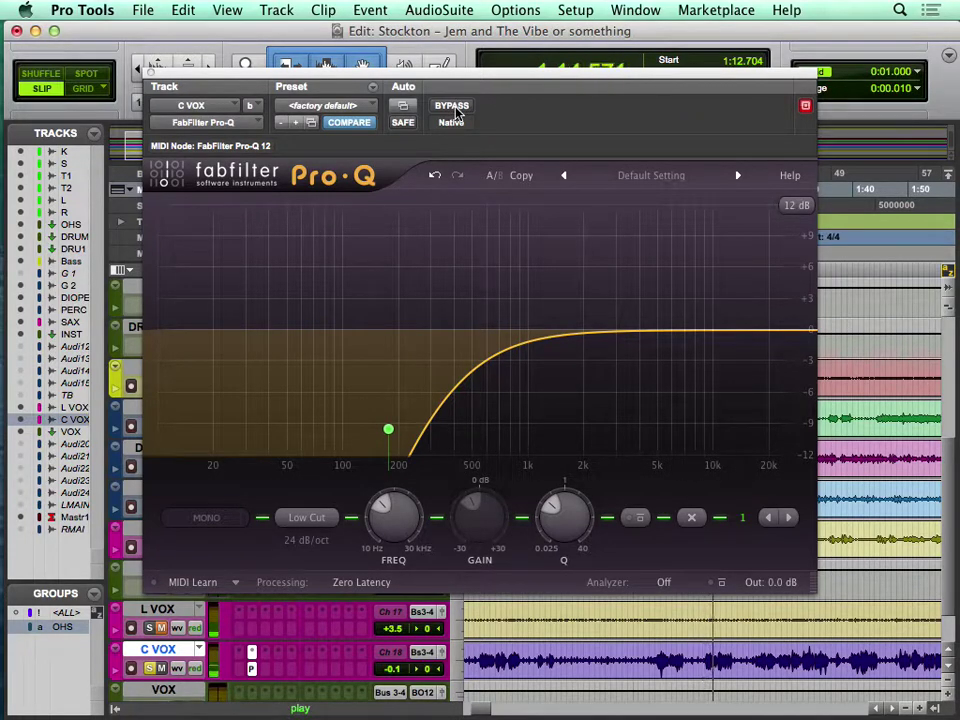
click(453, 107)
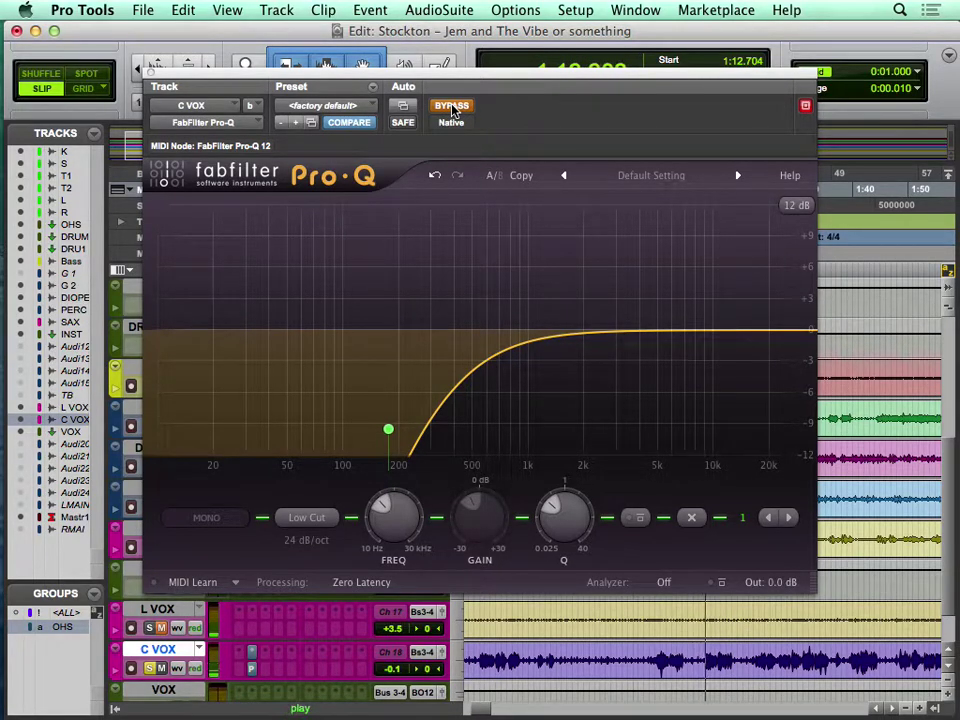
click(452, 106)
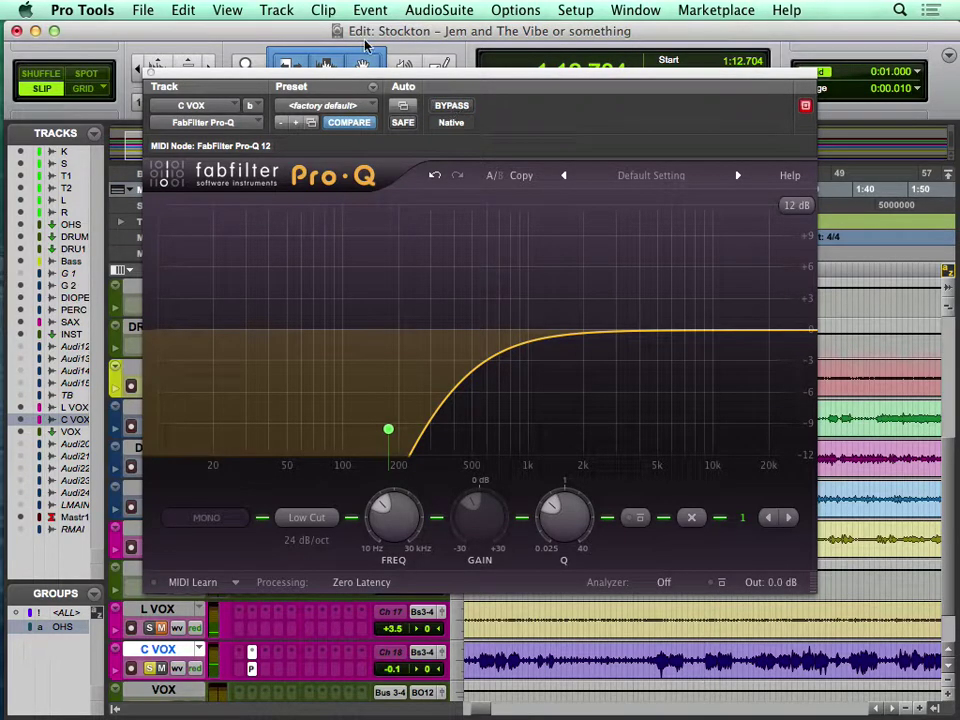
Unsolo C VOX and compare its Pro-Q bypassed and active while the full mix plays from 1:12.704
click(151, 73)
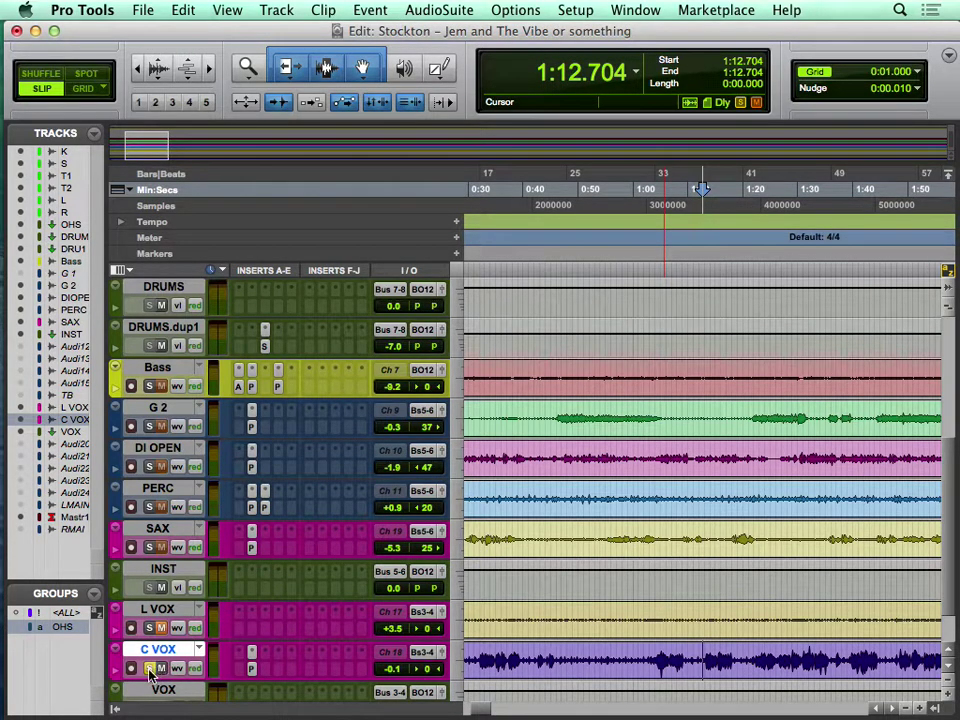
click(250, 667)
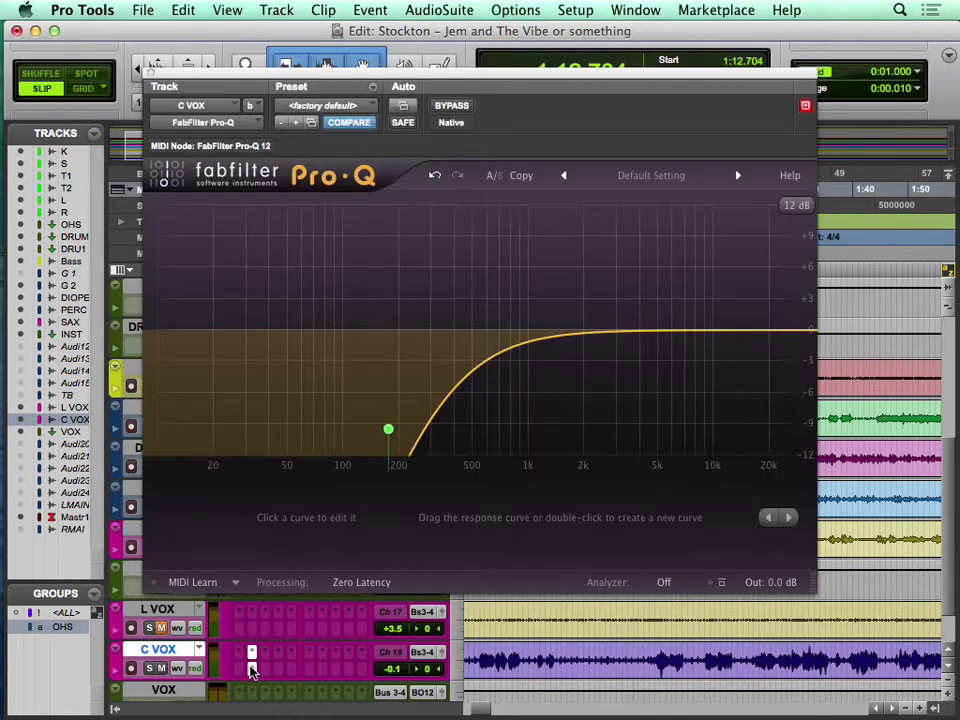
key(space)
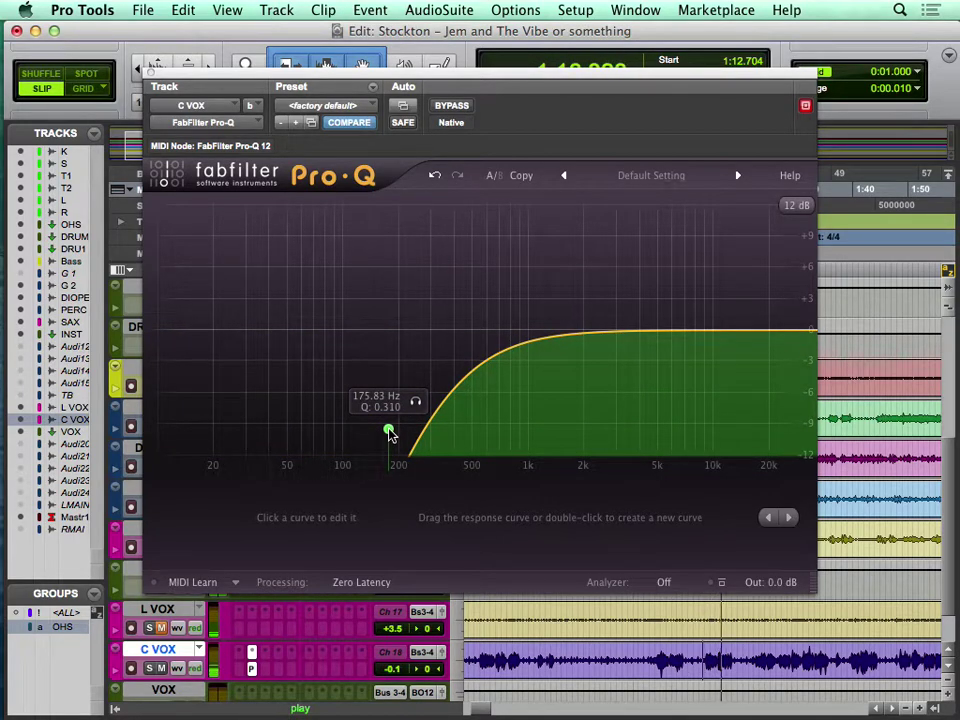
click(450, 106)
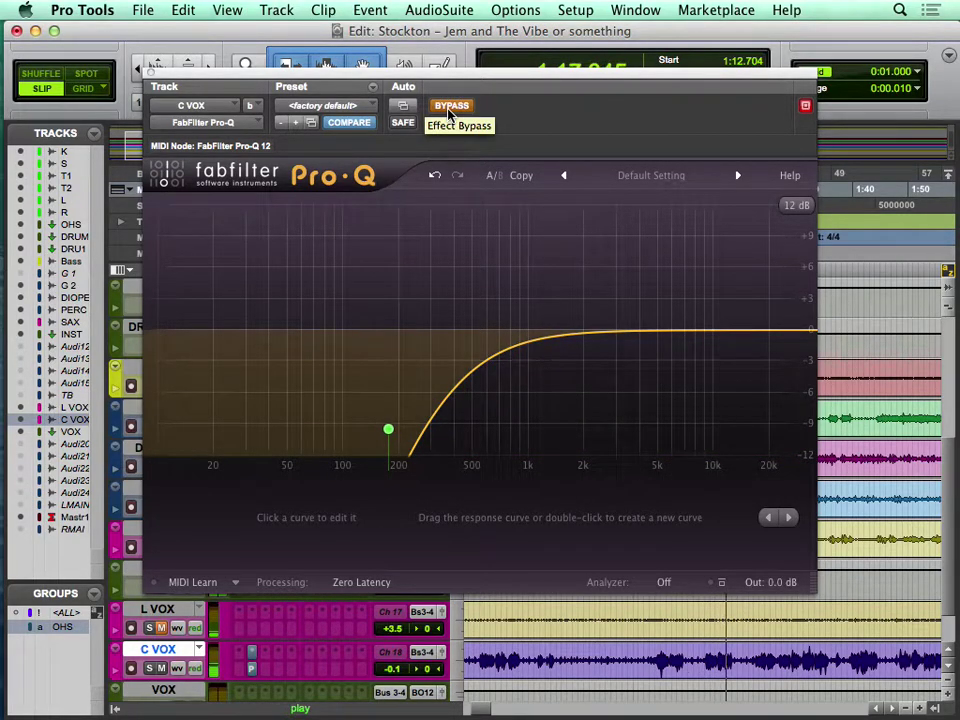
click(449, 108)
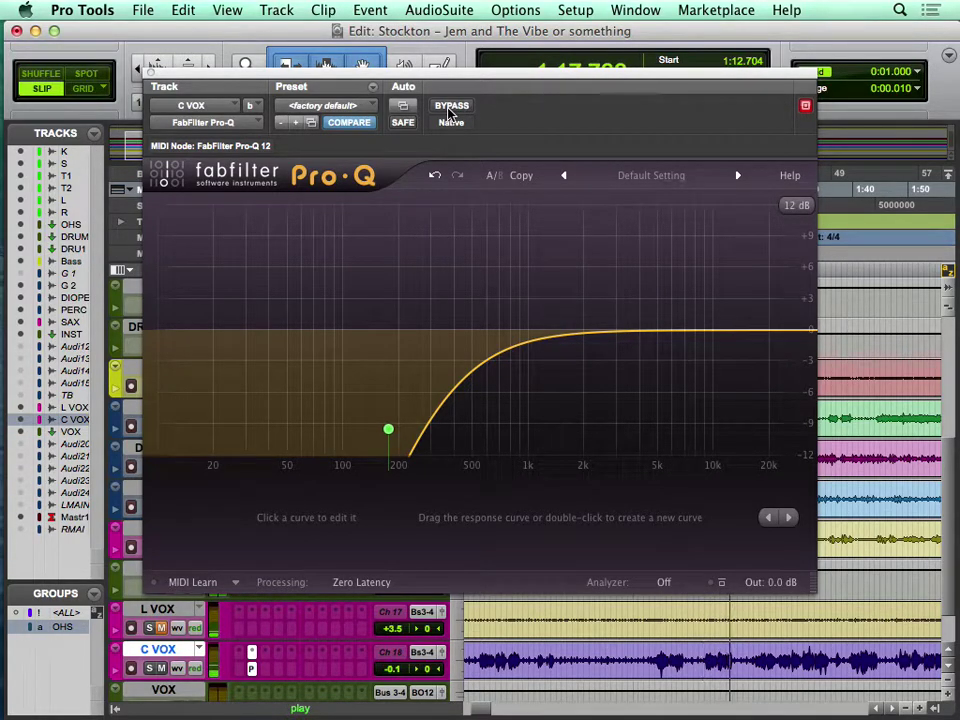
click(450, 108)
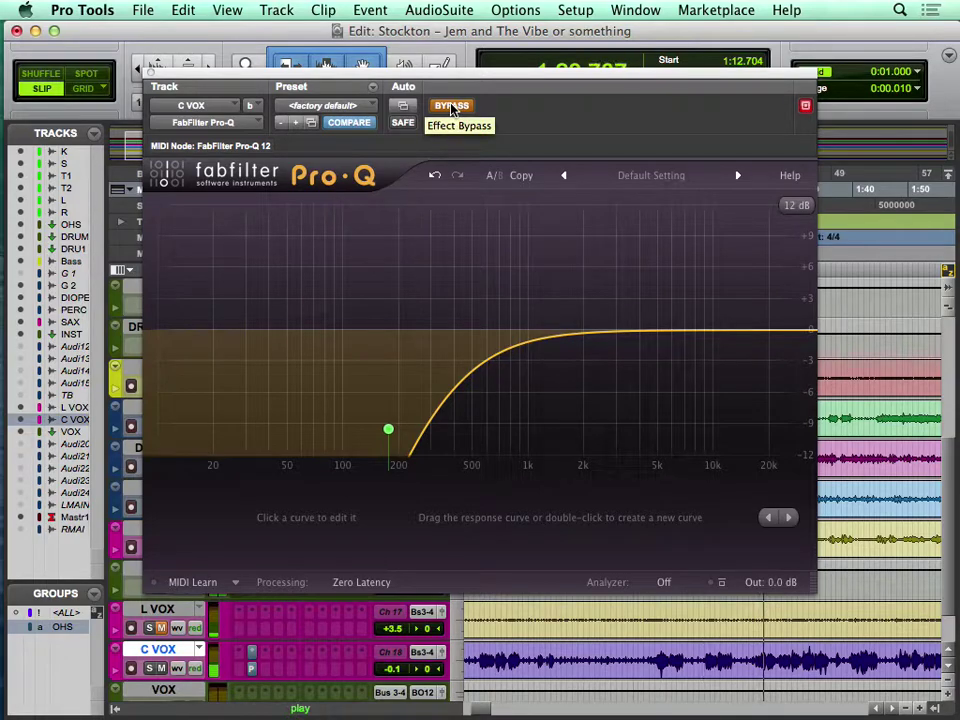
click(450, 106)
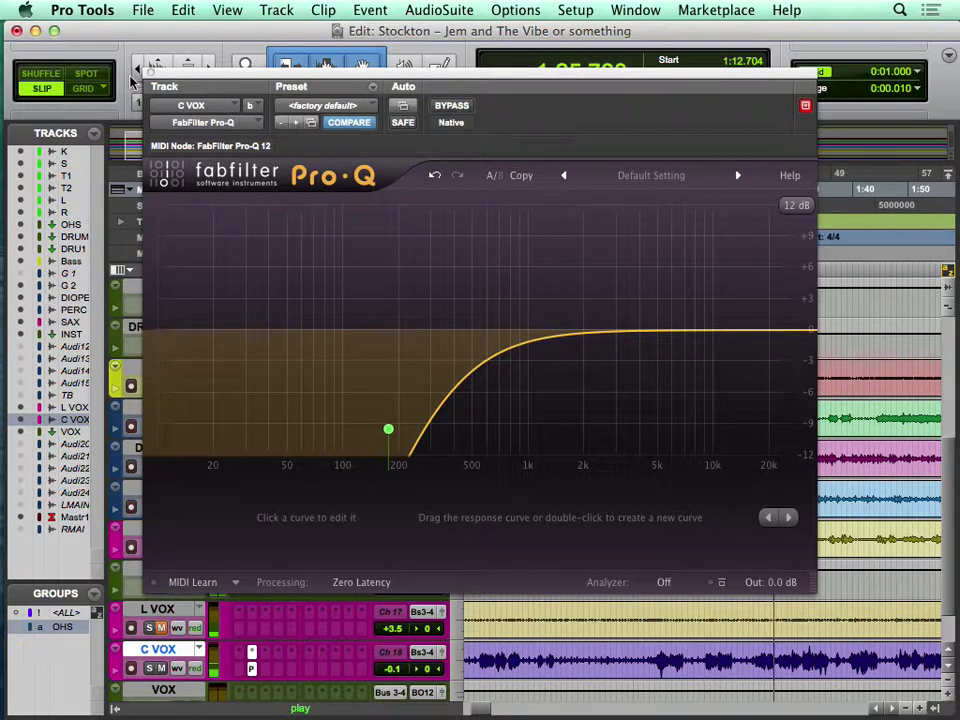
click(452, 106)
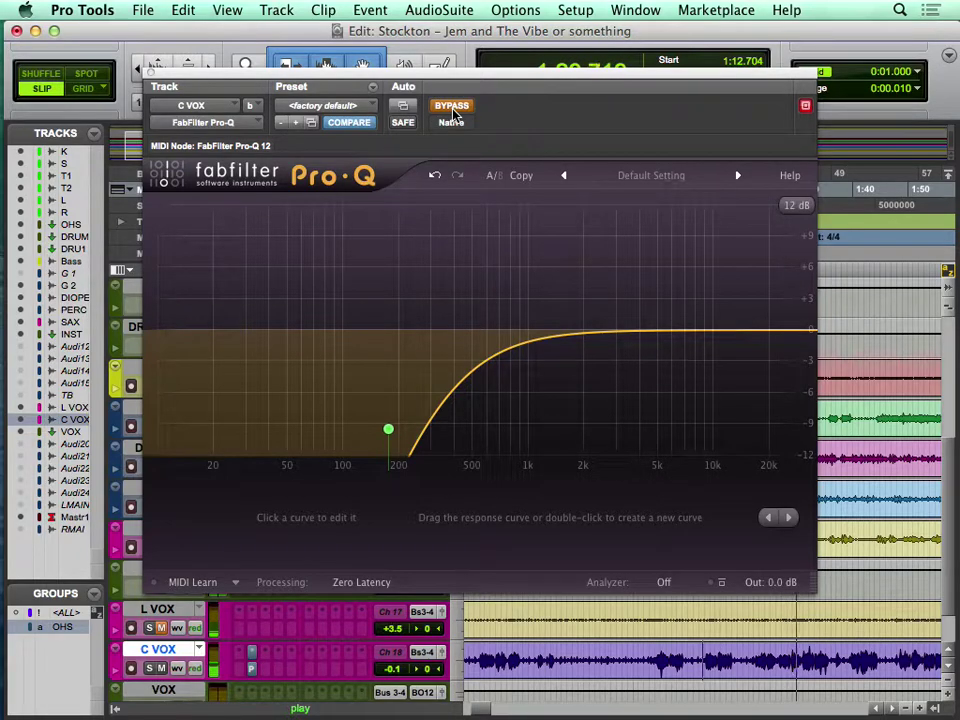
click(452, 106)
Solo C VOX and audition the frequency area of its Pro-Q Low Cut band on its own
click(148, 668)
mouse_move(416, 400)
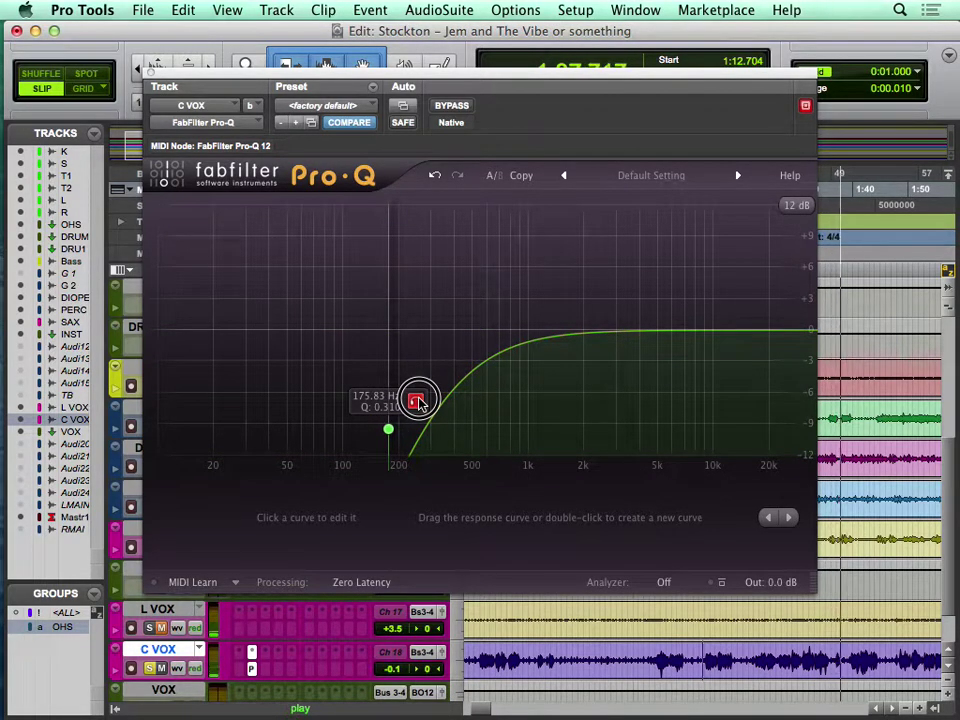
click(416, 401)
click(417, 401)
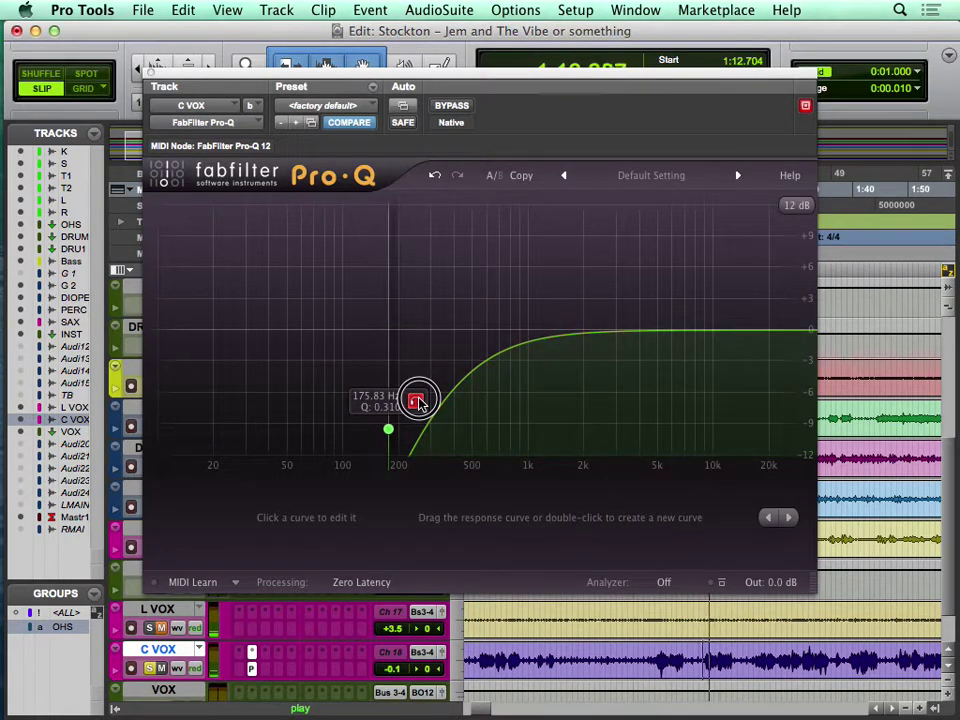
key(XF86AudioRaiseVolume)
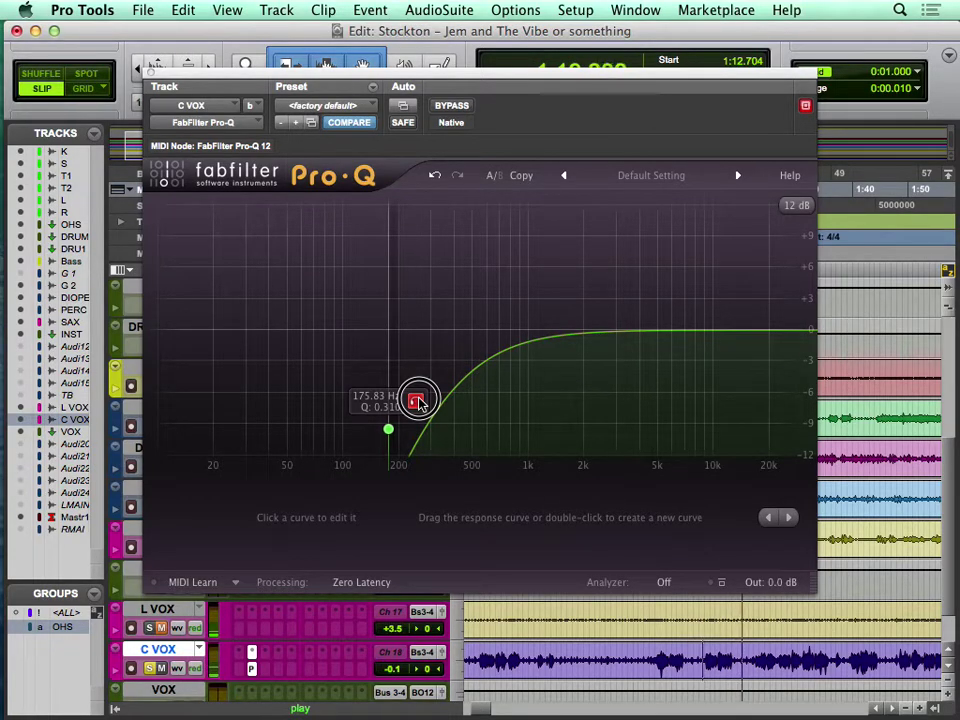
click(416, 401)
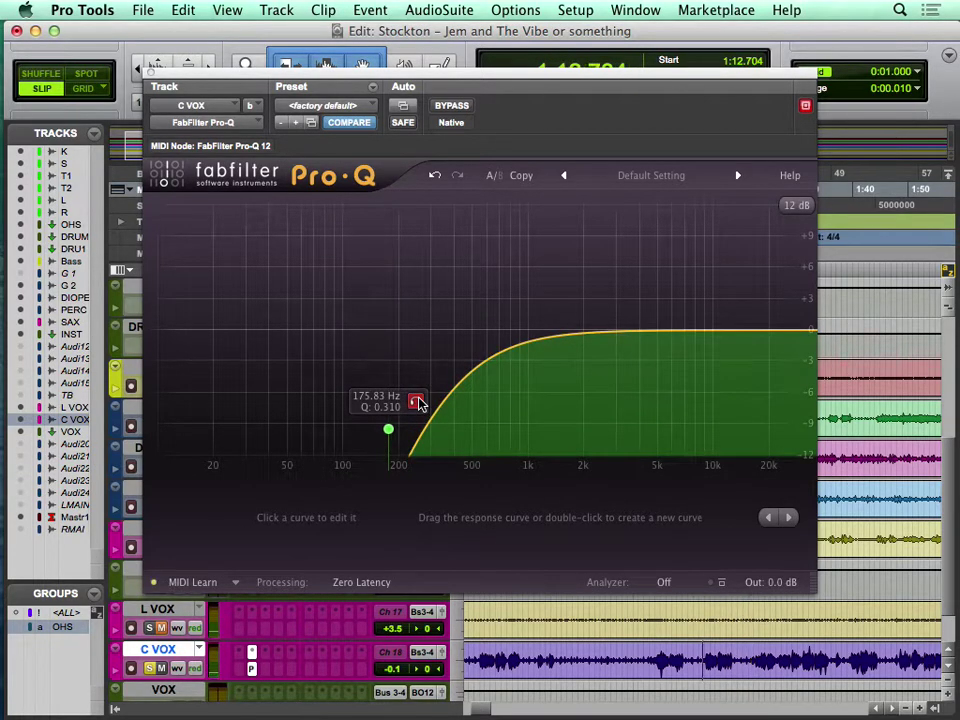
click(416, 401)
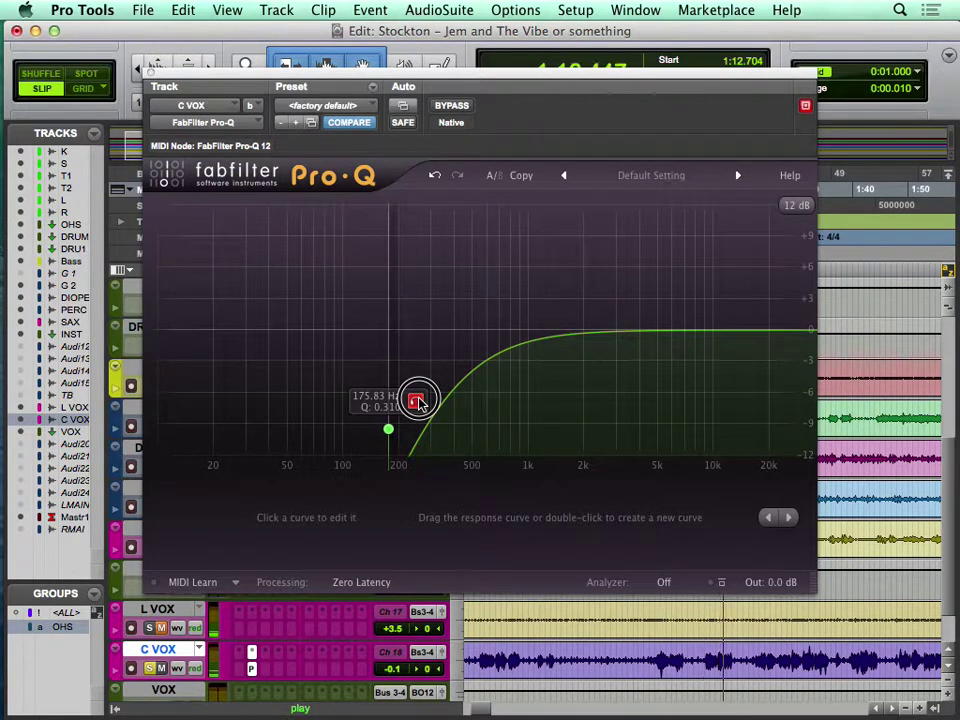
click(416, 401)
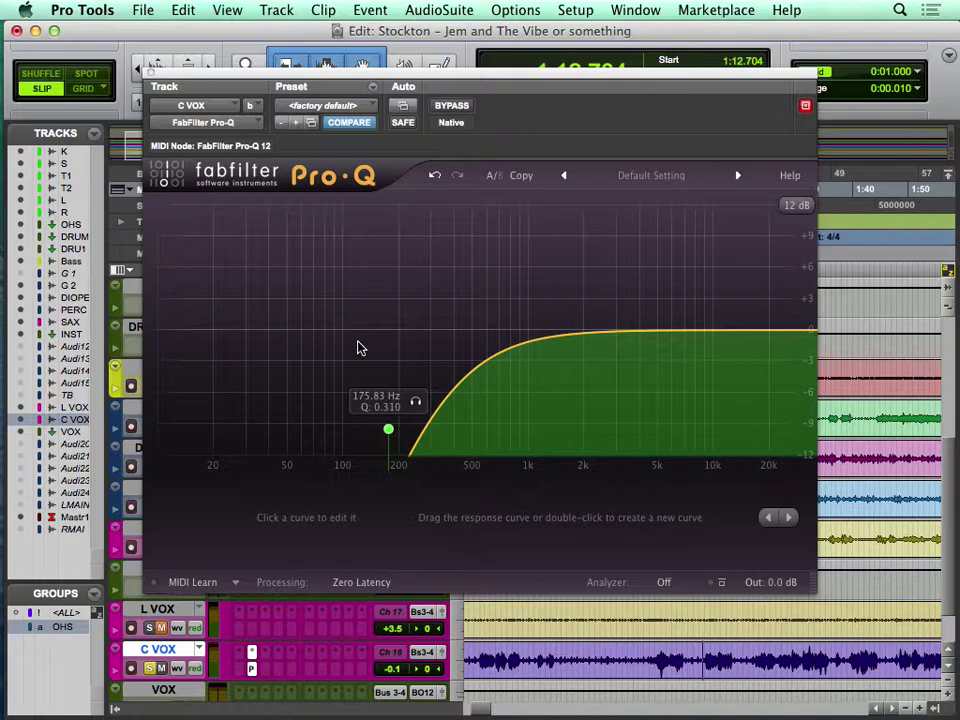
Close the C VOX EQ, return C VOX to the full mix during playback, and unmute and solo L VOX
click(150, 74)
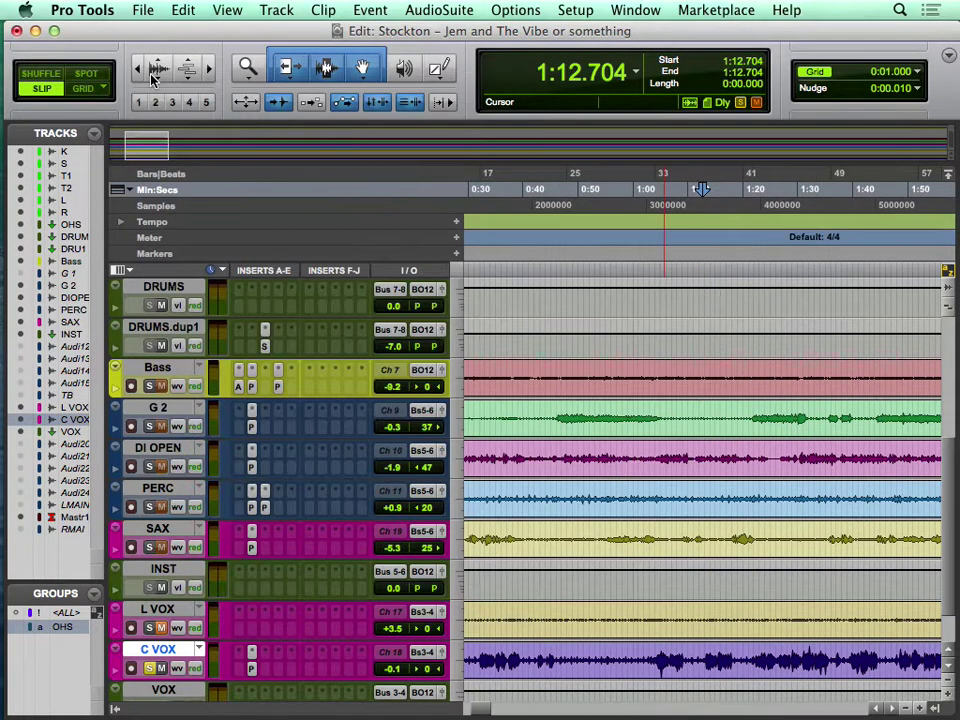
key(space)
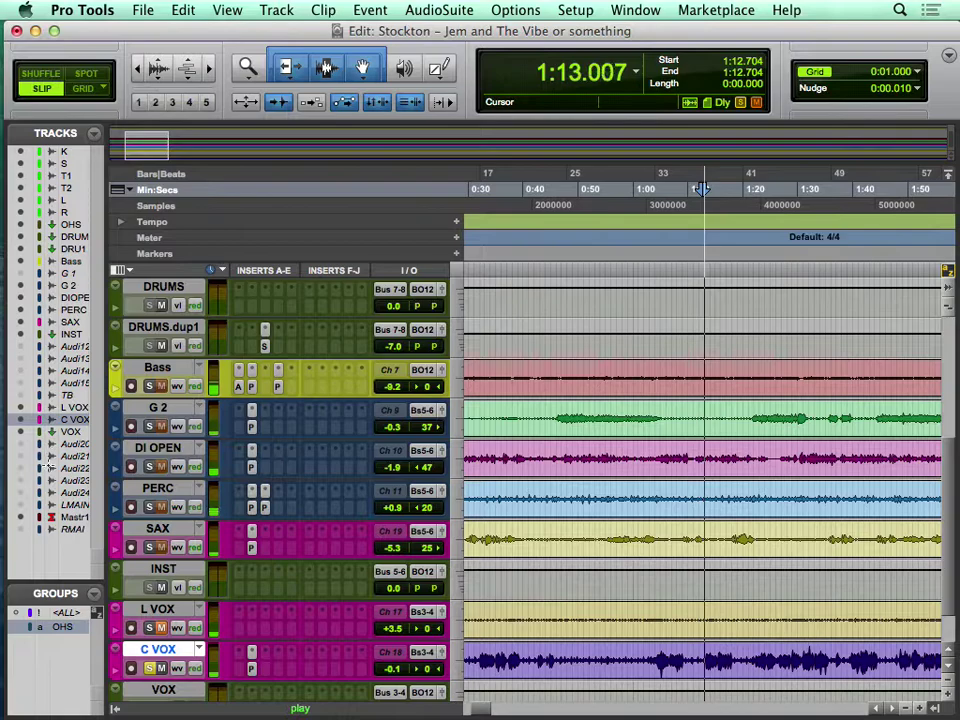
click(148, 668)
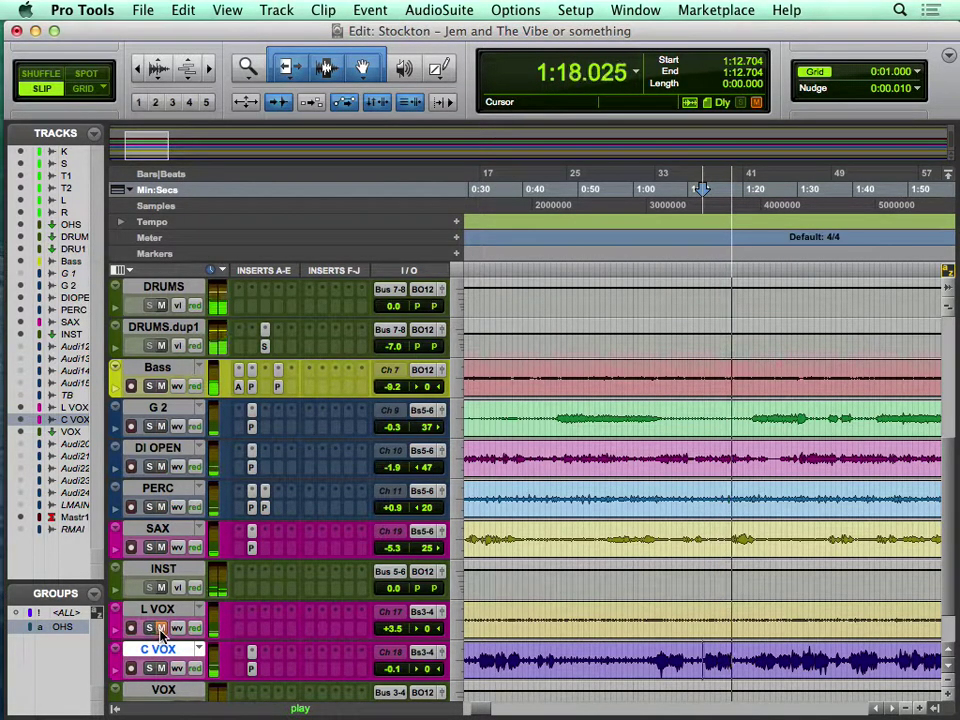
click(160, 628)
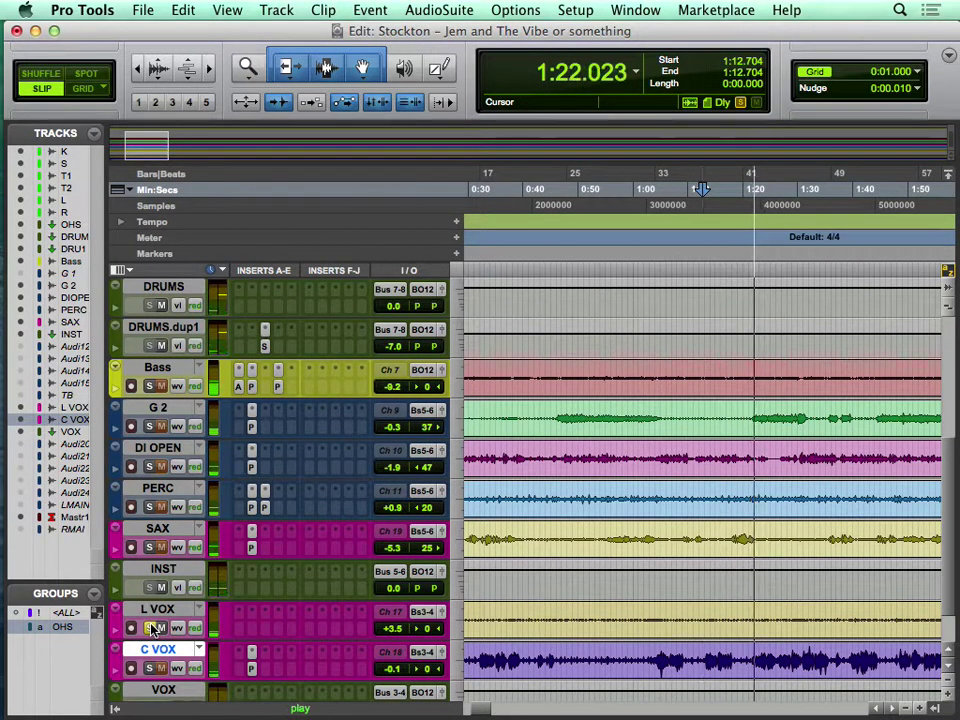
Play the soloed L VOX from the start of its louder section at about 5:29
key(super+[)
key(super+[)
key(super+[)
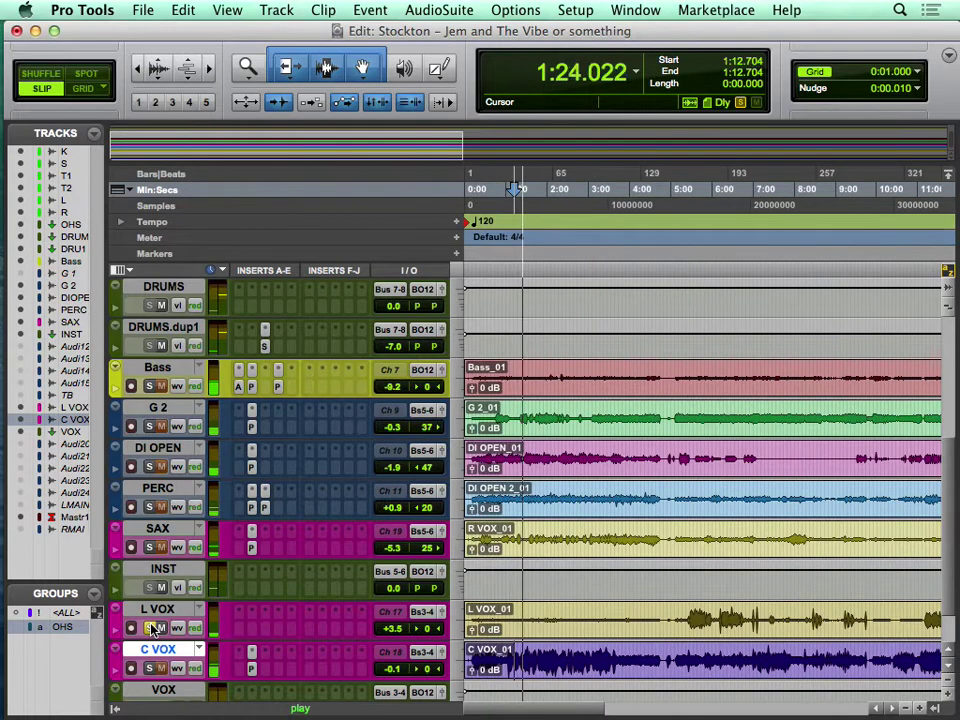
key(space)
click(690, 617)
key(space)
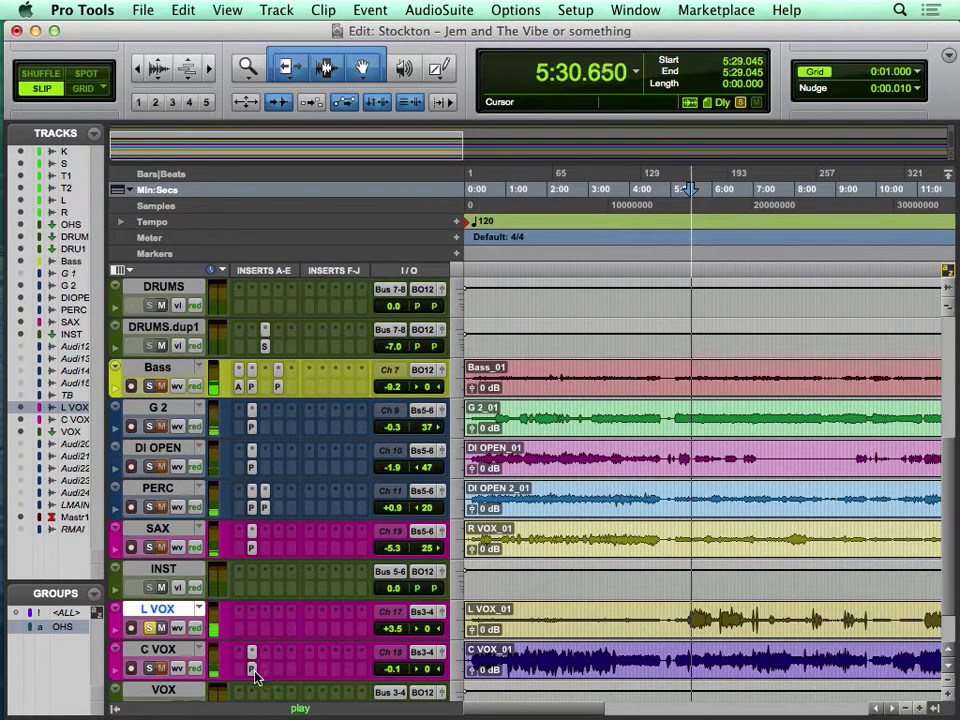
Copy the C VOX Pro-Q to the second insert slot of L VOX, check it in playback, and unsolo L VOX
key(space)
drag(253, 670, 255, 627)
key(space)
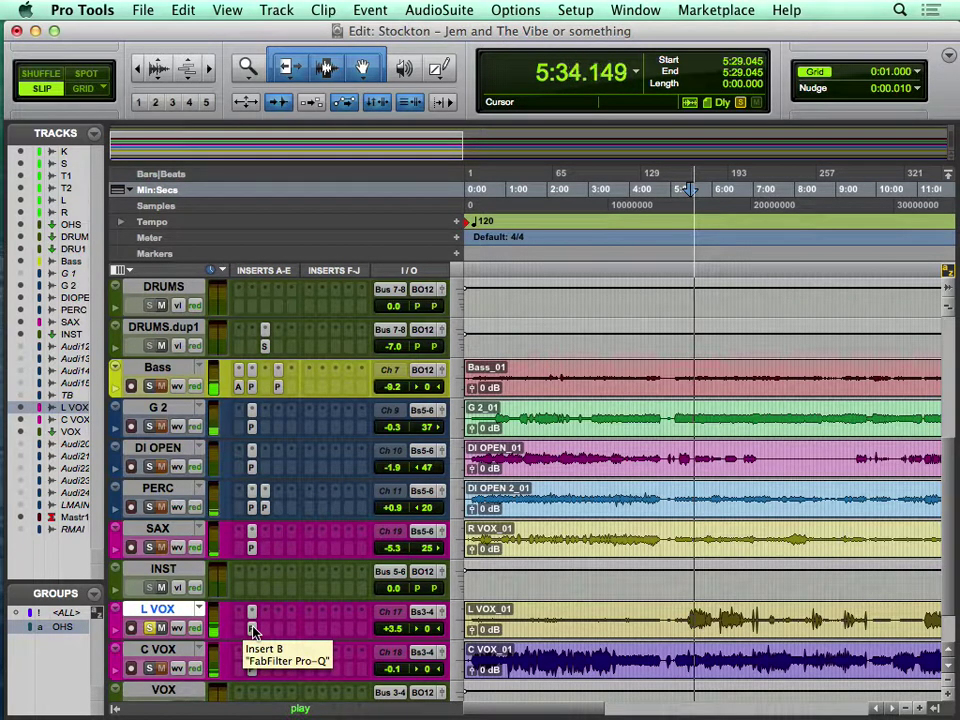
key(space)
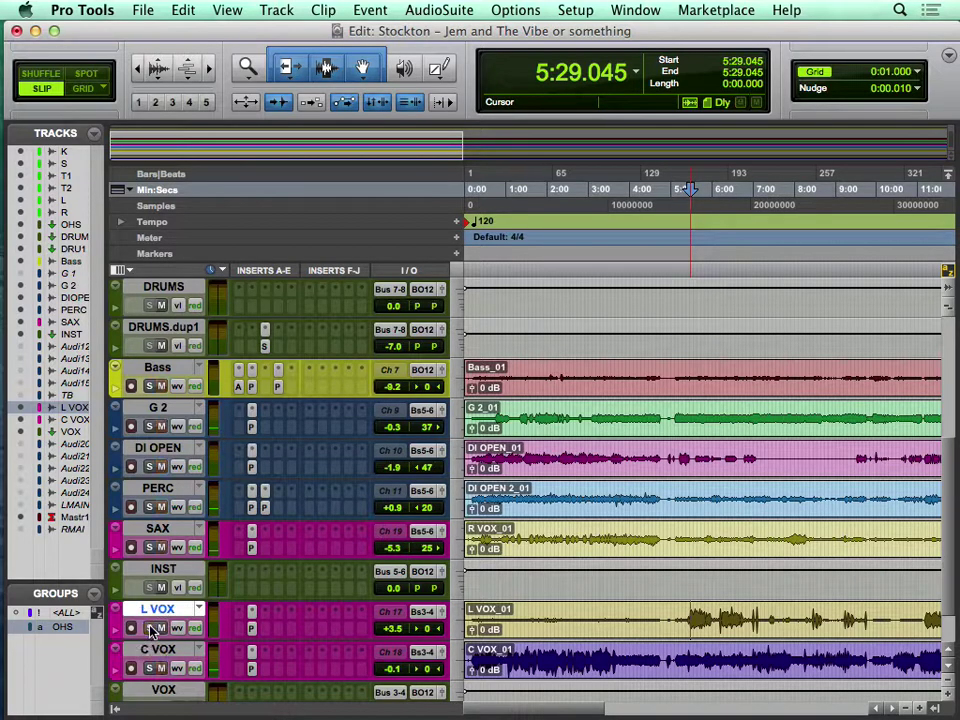
Play the full mix from about 5:29 while watching the mixer levels, and play it again from 1:30.112
key(super+equal)
scroll(150, 630, down, 5)
key(space)
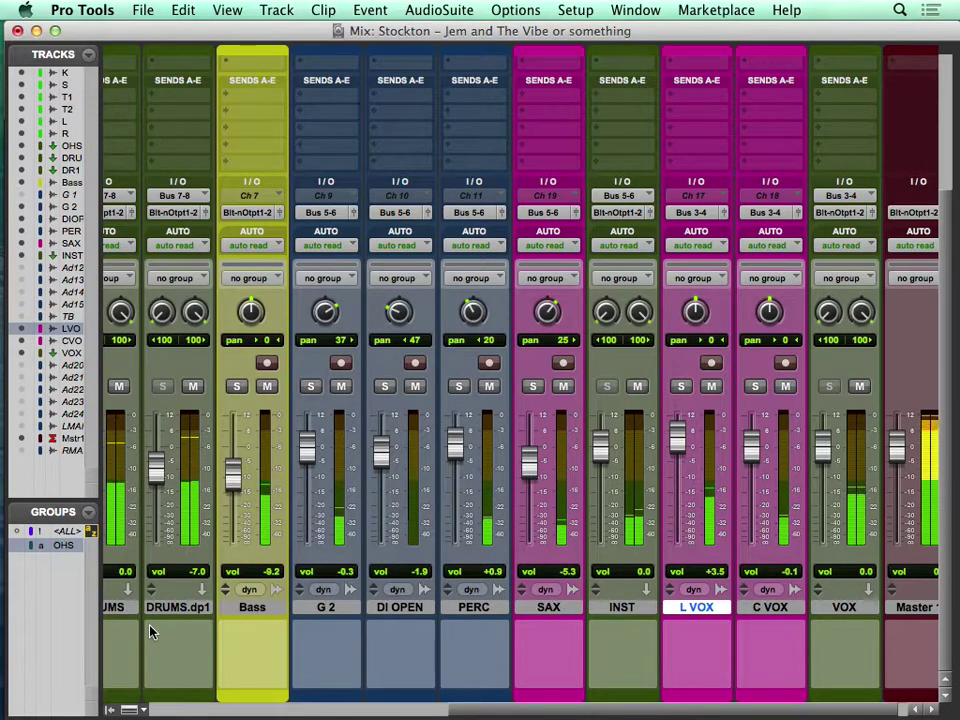
key(super+equal)
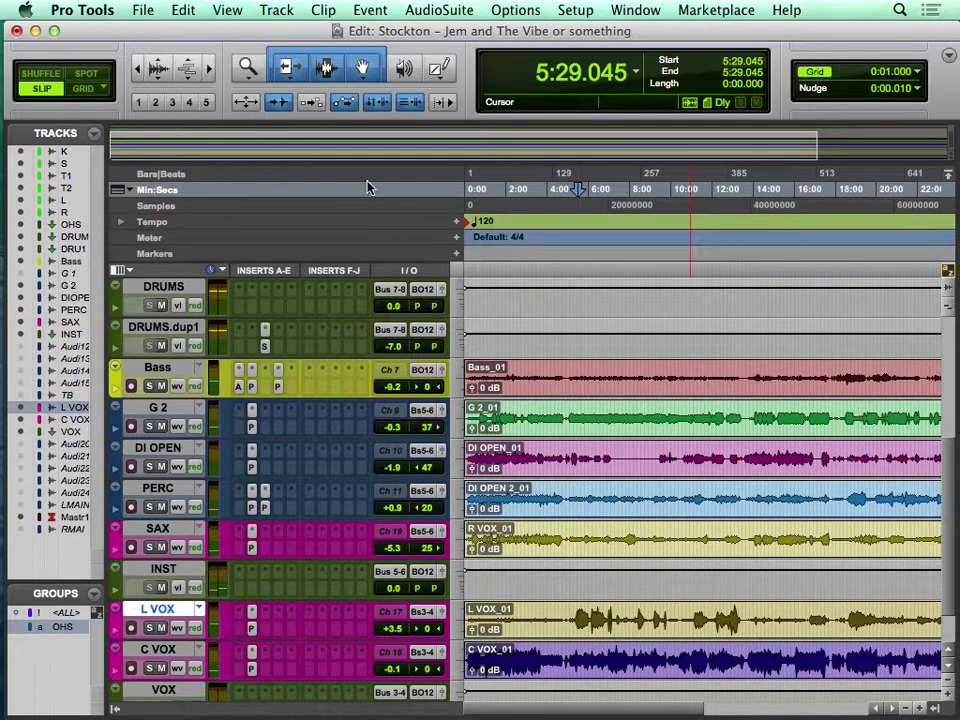
click(498, 190)
key(super+bracketright)
key(super+bracketright)
key(space)
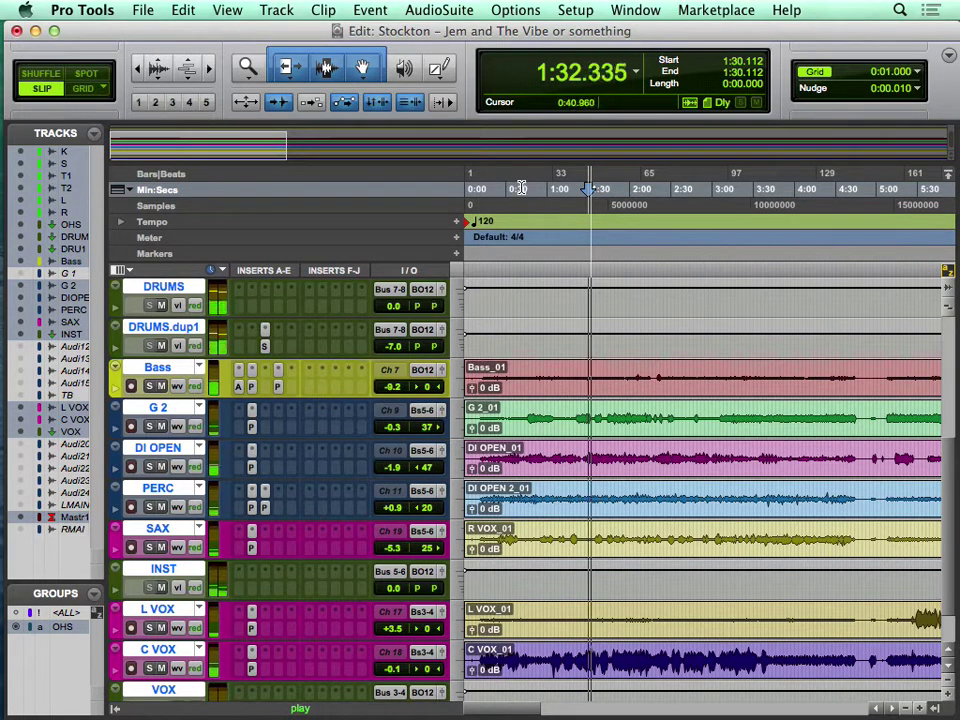
Create a stereo Aux Input track directly after the S track in the Mix window
key(super+equal)
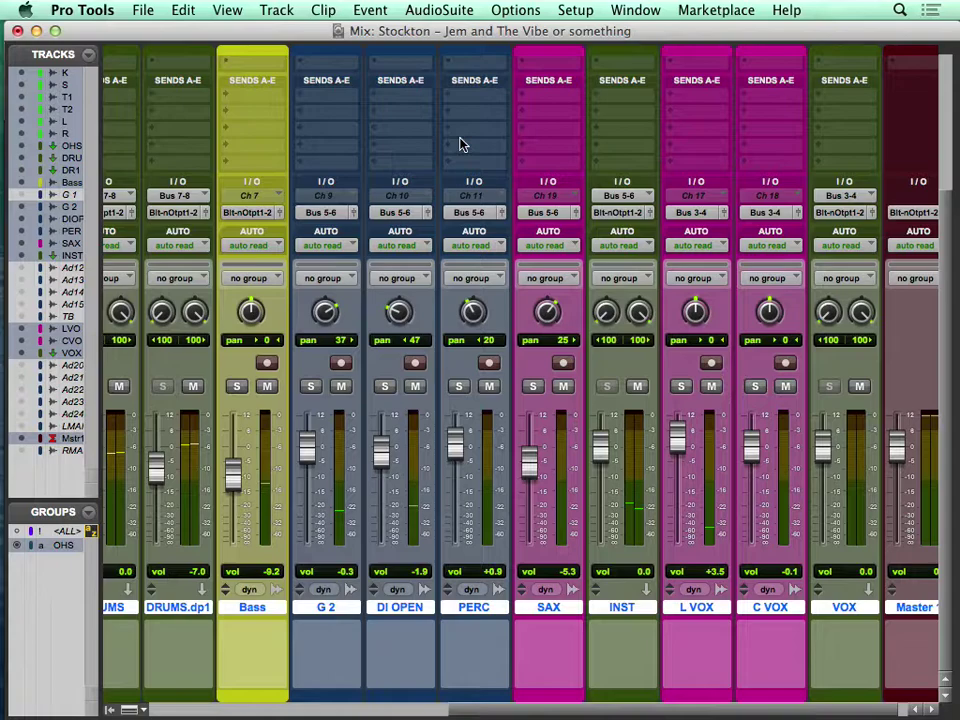
scroll(512, 497, right, 2)
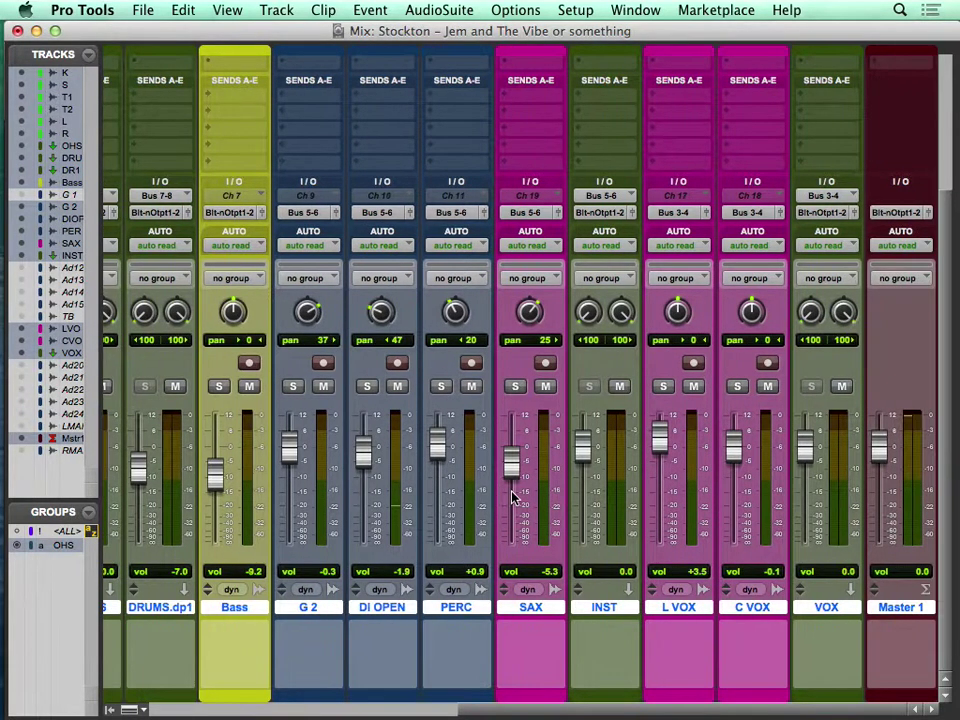
click(845, 607)
click(845, 607)
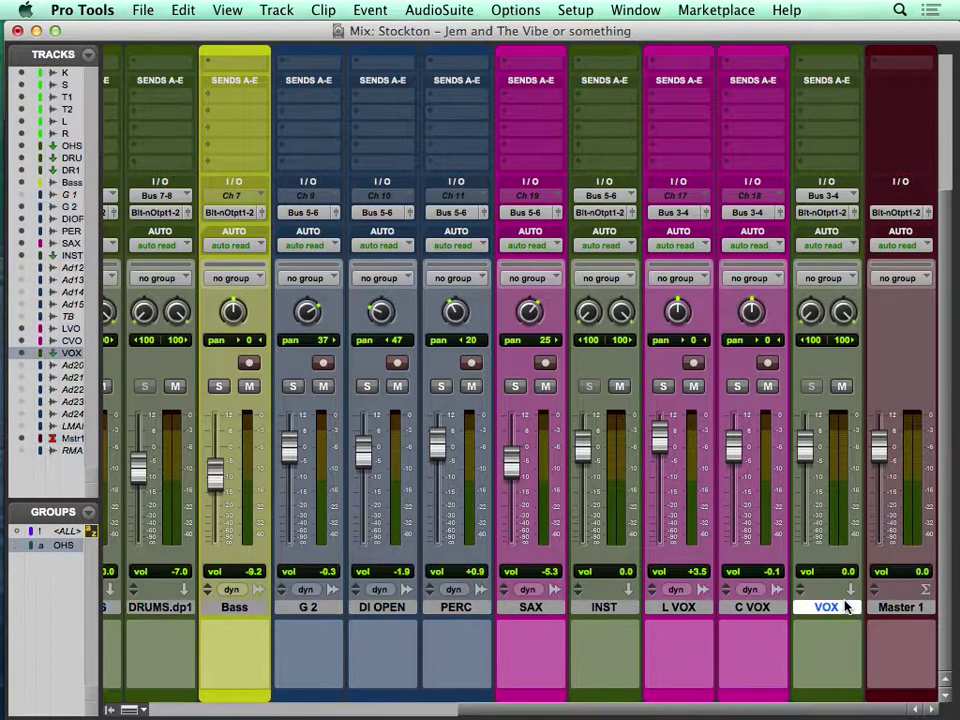
scroll(845, 607, left, 8)
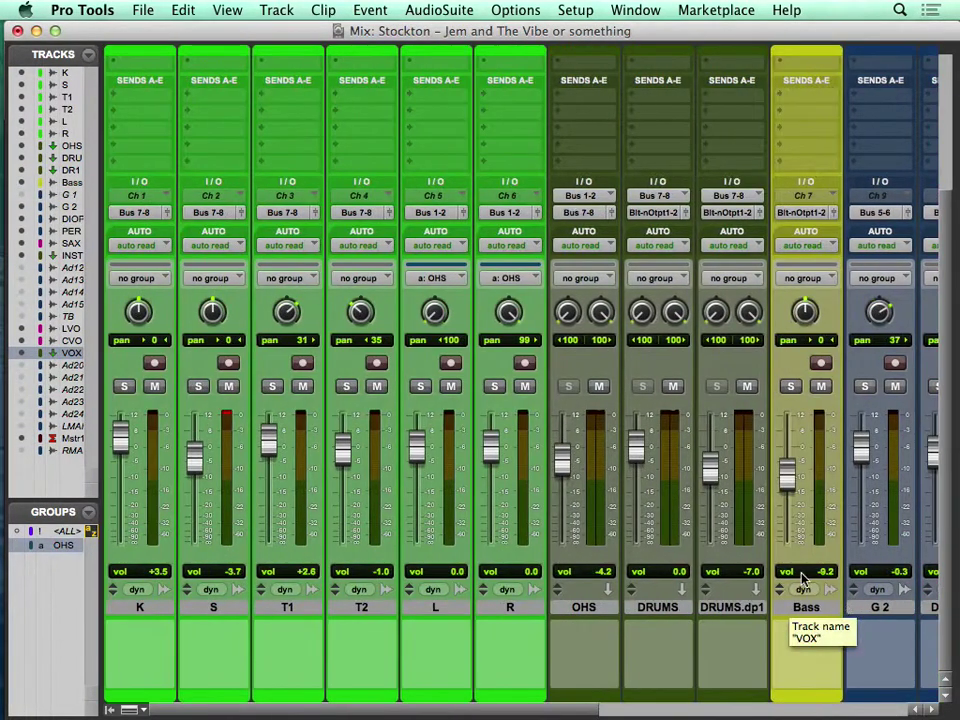
click(205, 609)
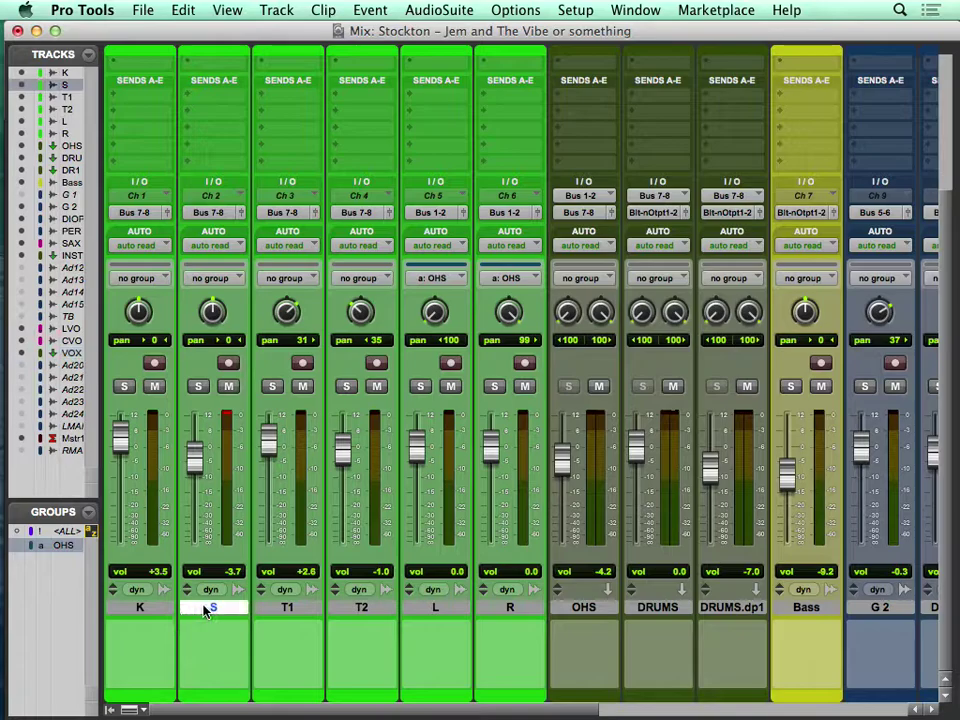
key(super+shift+n)
key(super+Right)
key(super+Down)
key(Return)
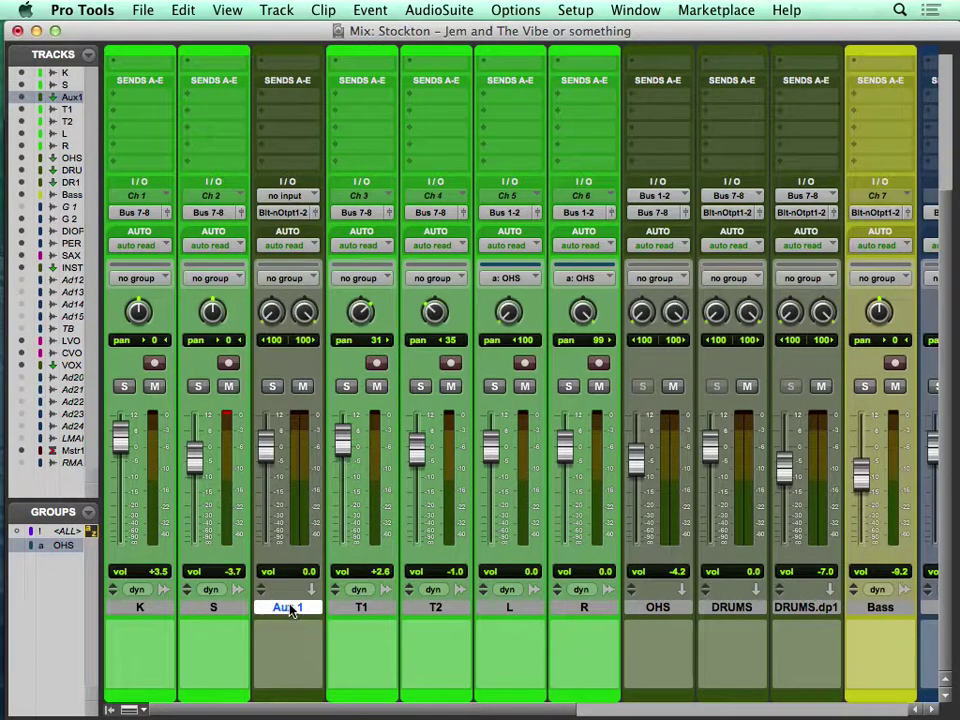
Rename the new aux track as Snr verb and make it solo safe
double_click(289, 607)
text(Snr verb)
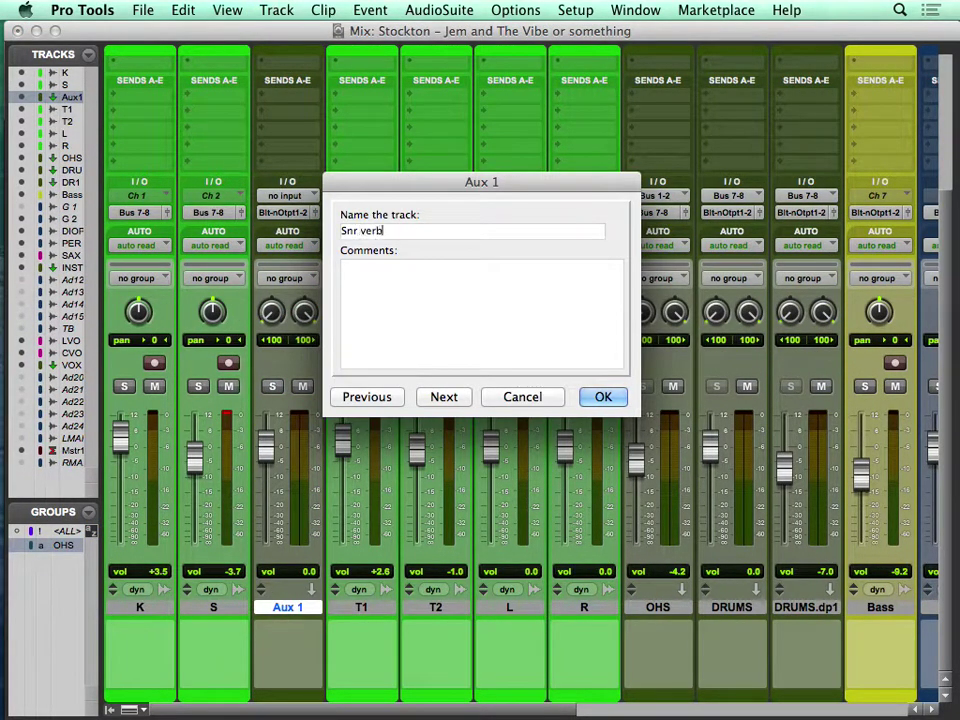
key(Return)
click(272, 385)
Set the input of the Snr verb track to the stereo Bus 25-26
click(291, 197)
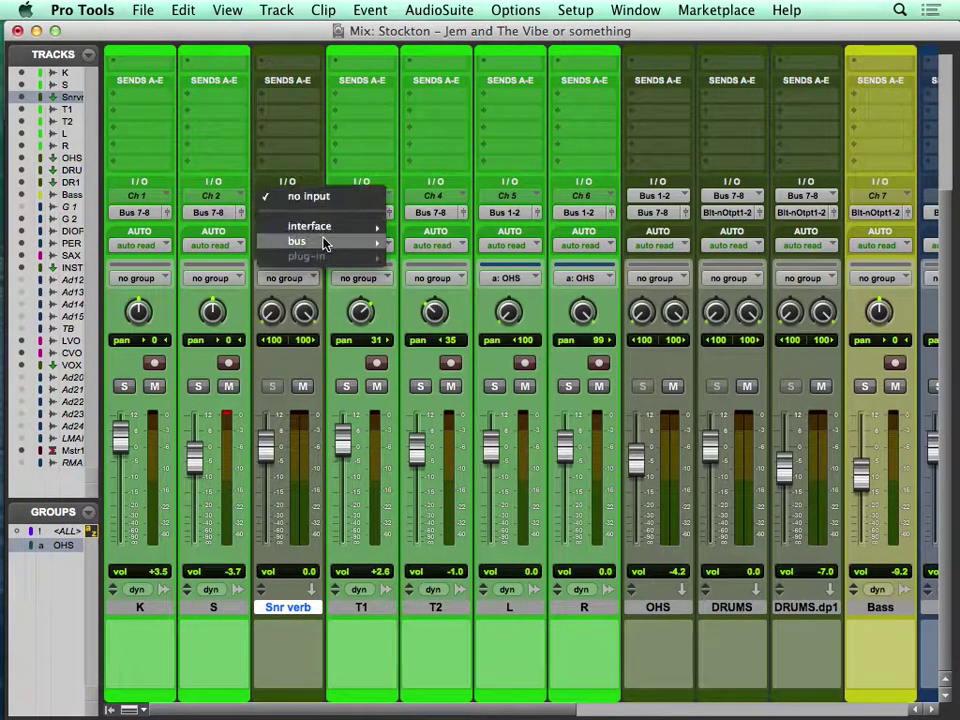
mouse_move(321, 241)
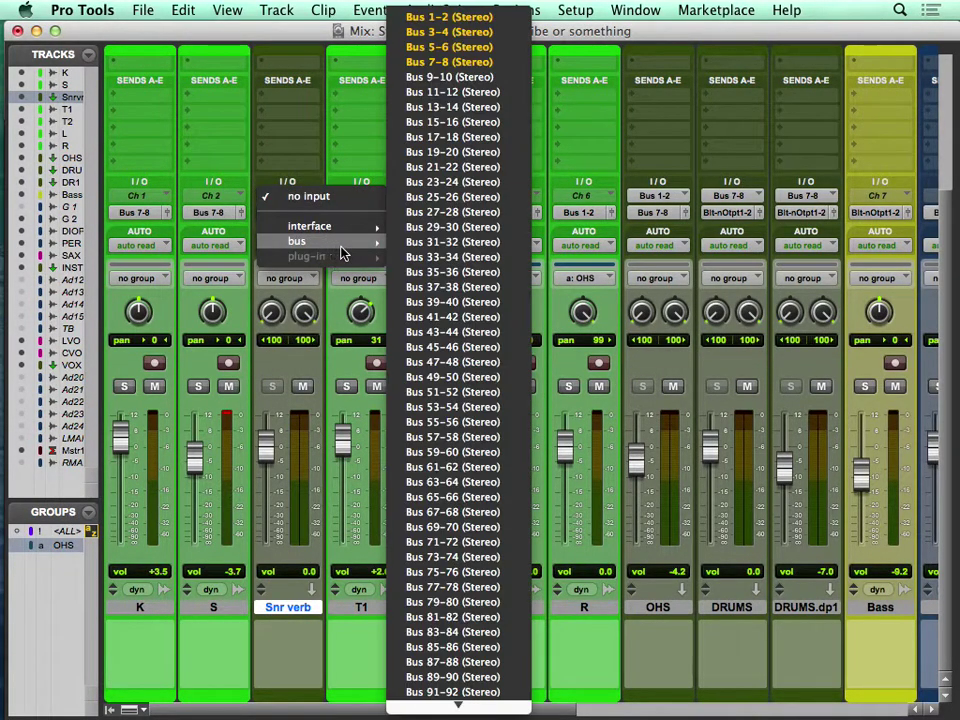
click(463, 198)
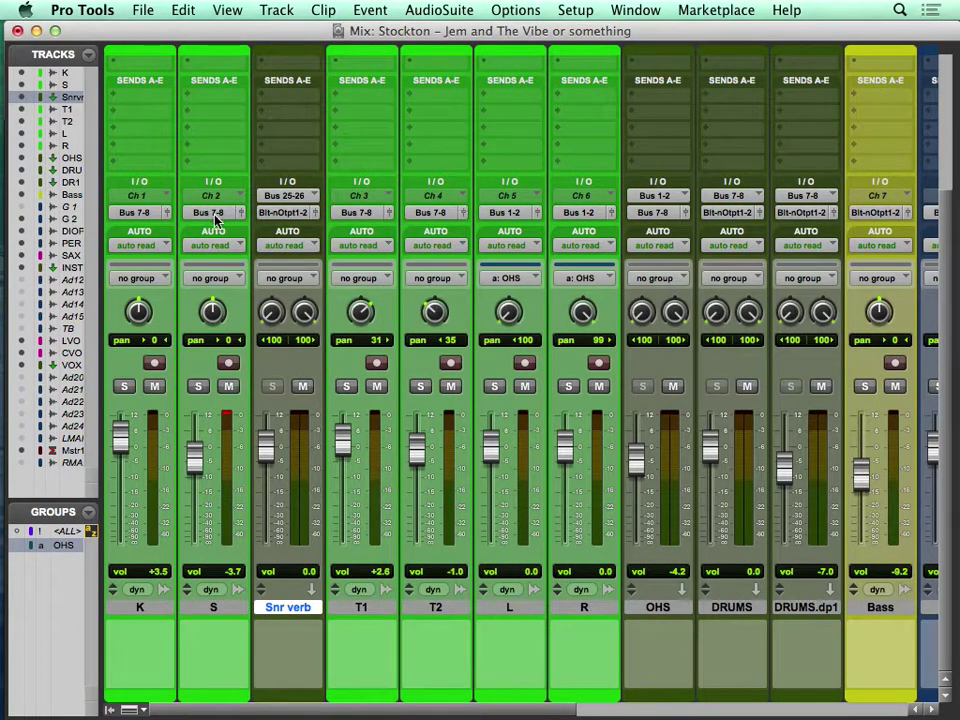
Add a send from the S track to the stereo Bus 25-26
click(199, 95)
mouse_move(258, 143)
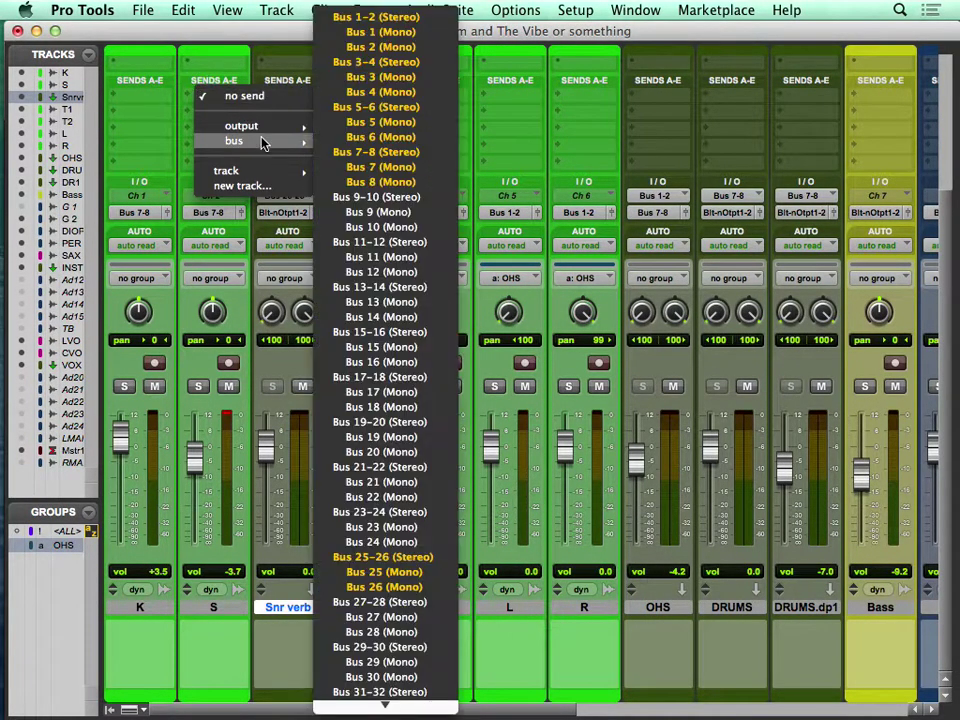
click(383, 557)
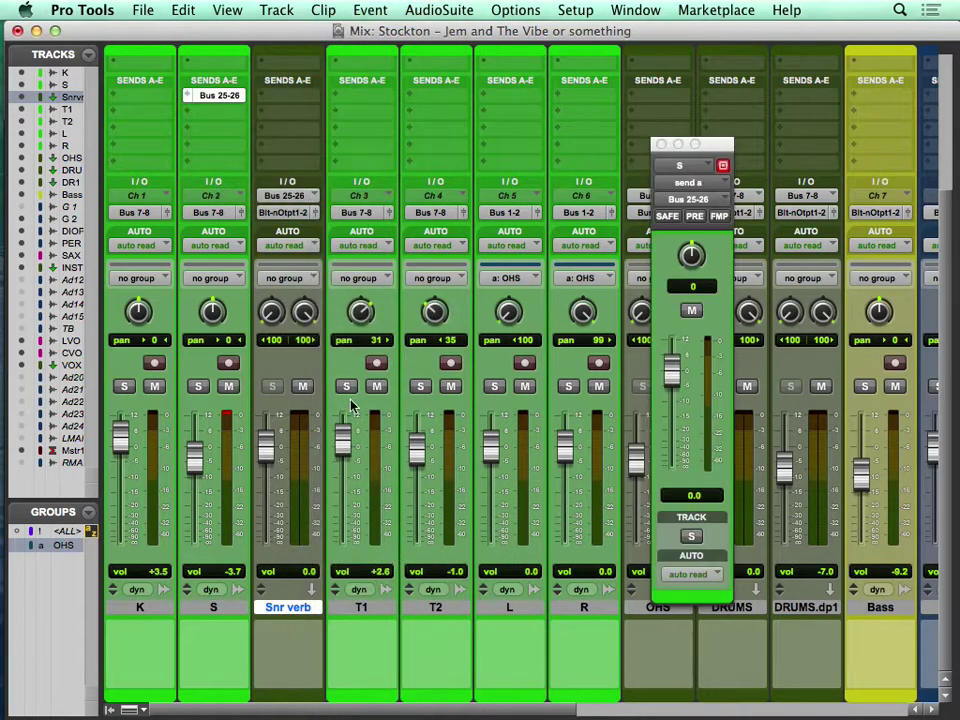
Insert the stereo D-Verb reverb as a multichannel plug-in on the Snr verb track's third insert
scroll(322, 377, up, 5)
click(264, 110)
mouse_move(343, 141)
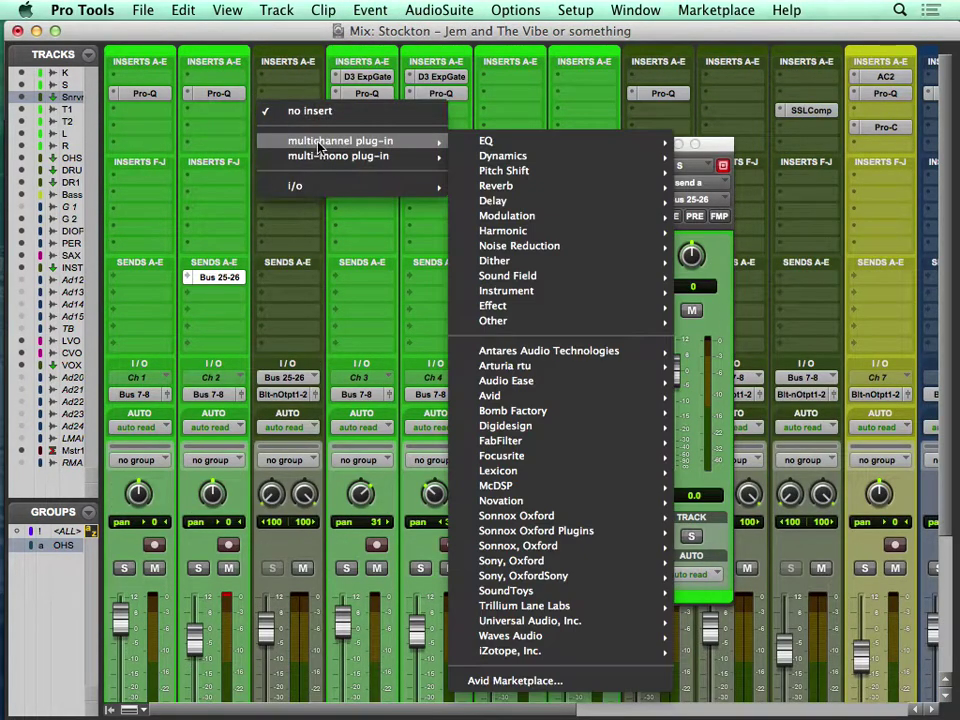
mouse_move(572, 186)
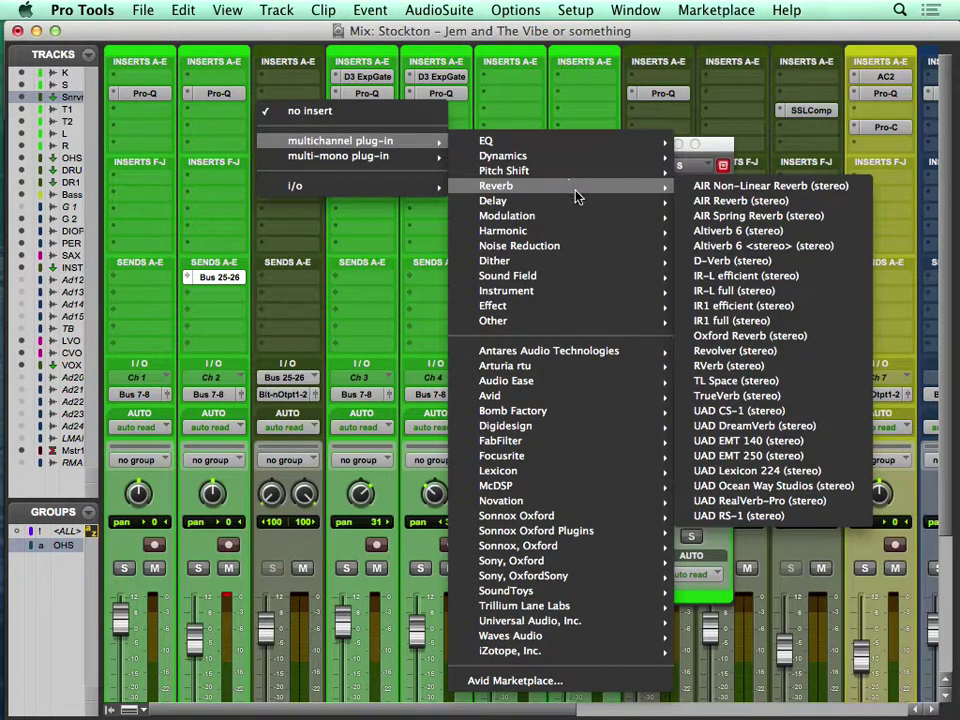
click(731, 260)
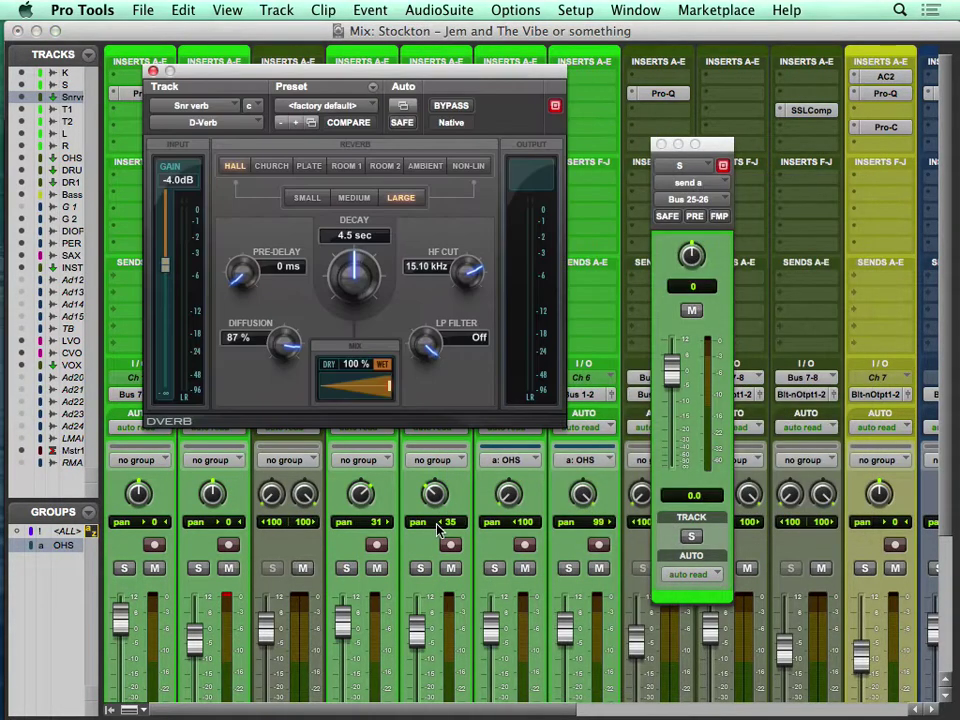
Solo the S track and set D-Verb to the Ambient algorithm, Medium size and 0.0 dB input gain
click(200, 570)
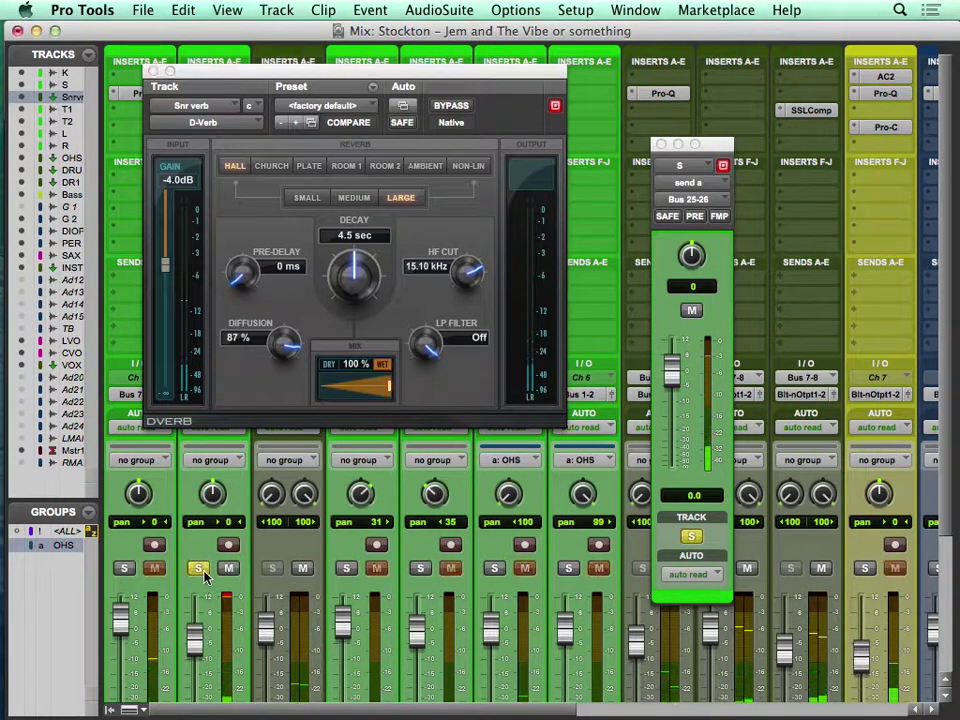
drag(211, 72, 329, 71)
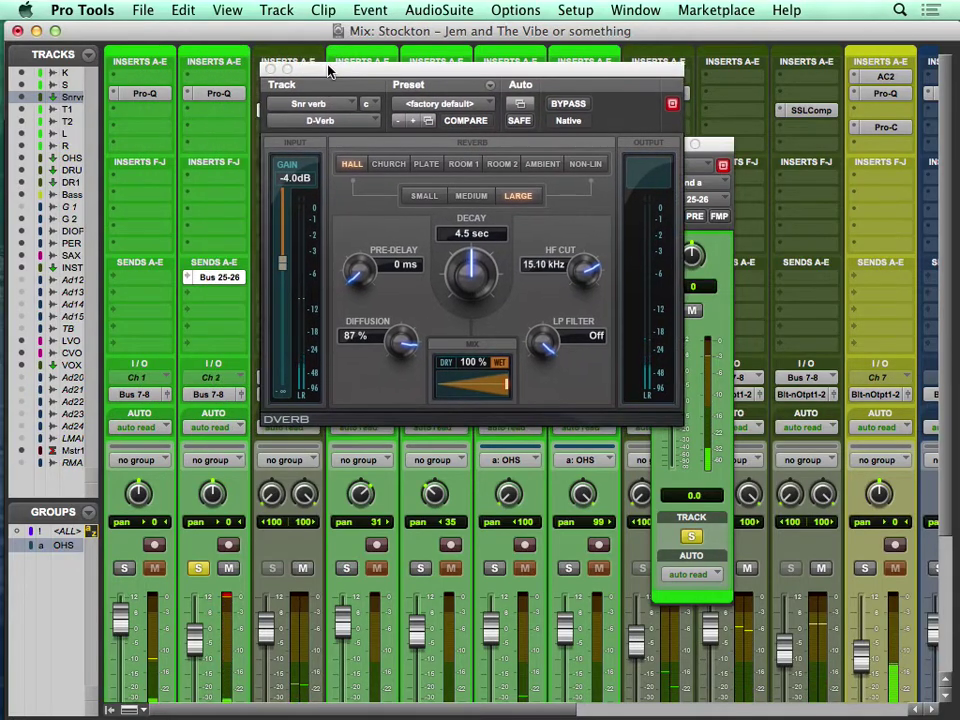
click(542, 164)
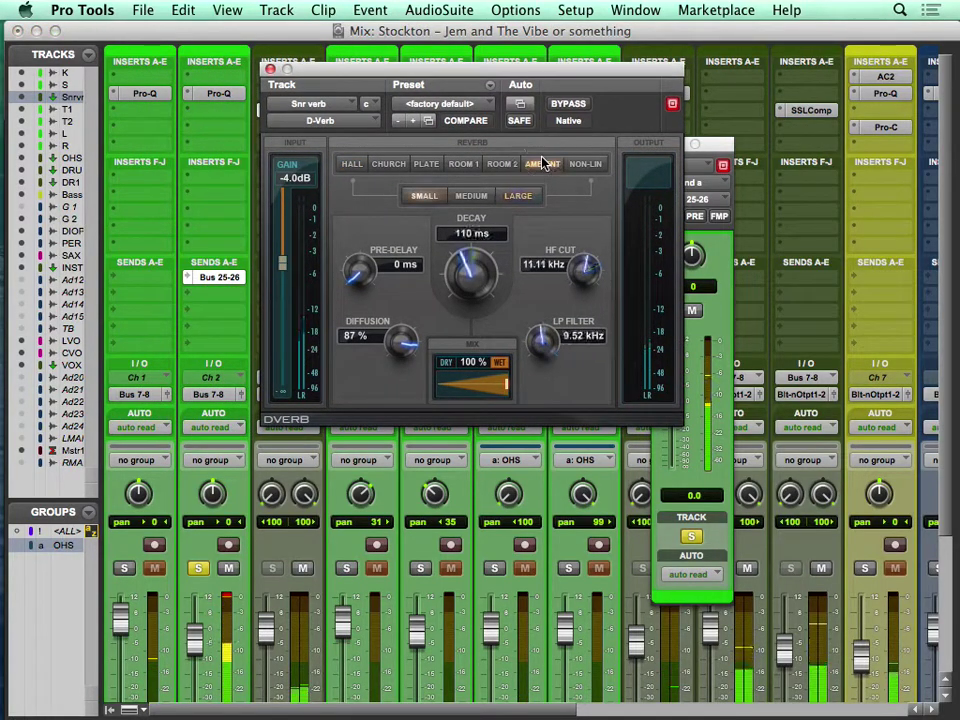
click(471, 196)
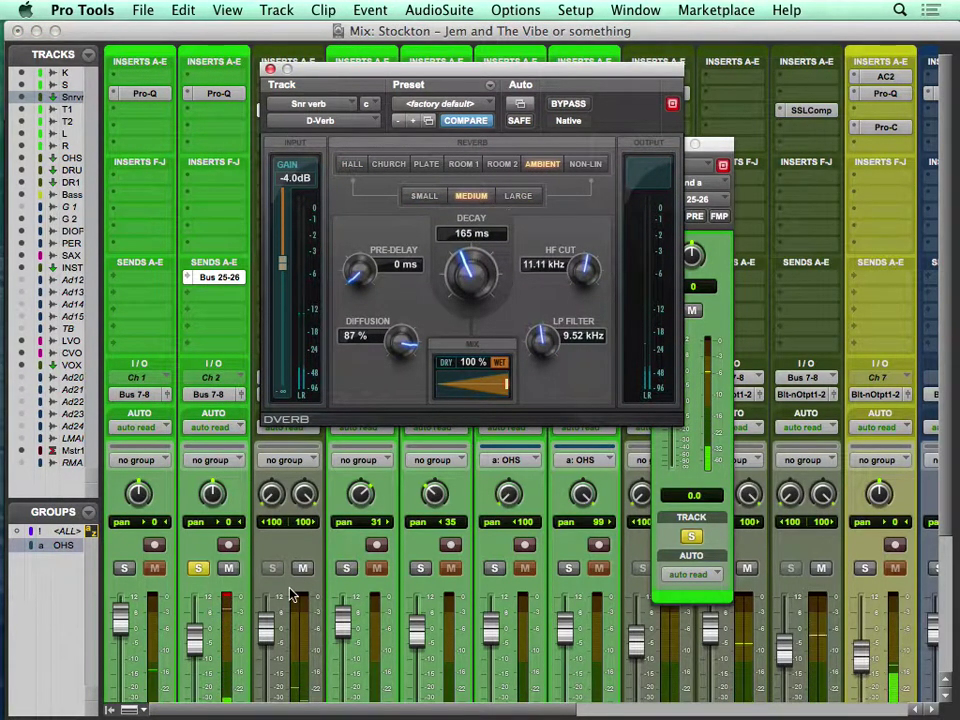
drag(283, 270, 281, 184)
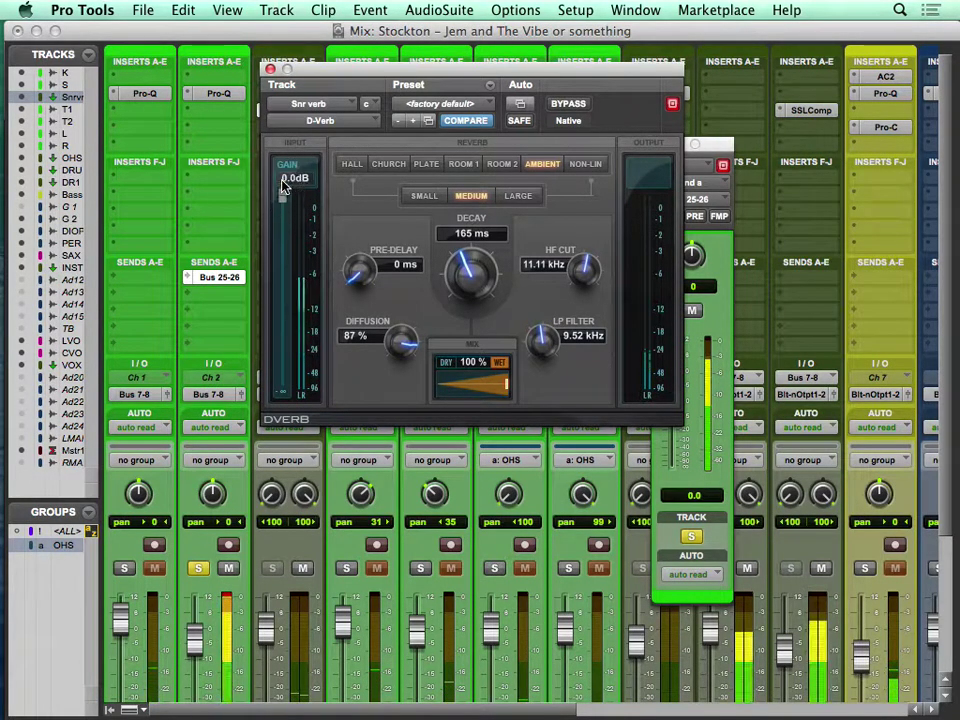
Lower the Snr verb volume to -6.2 and set the D-Verb size to Large, checking the S track soloed and in the mix
click(198, 568)
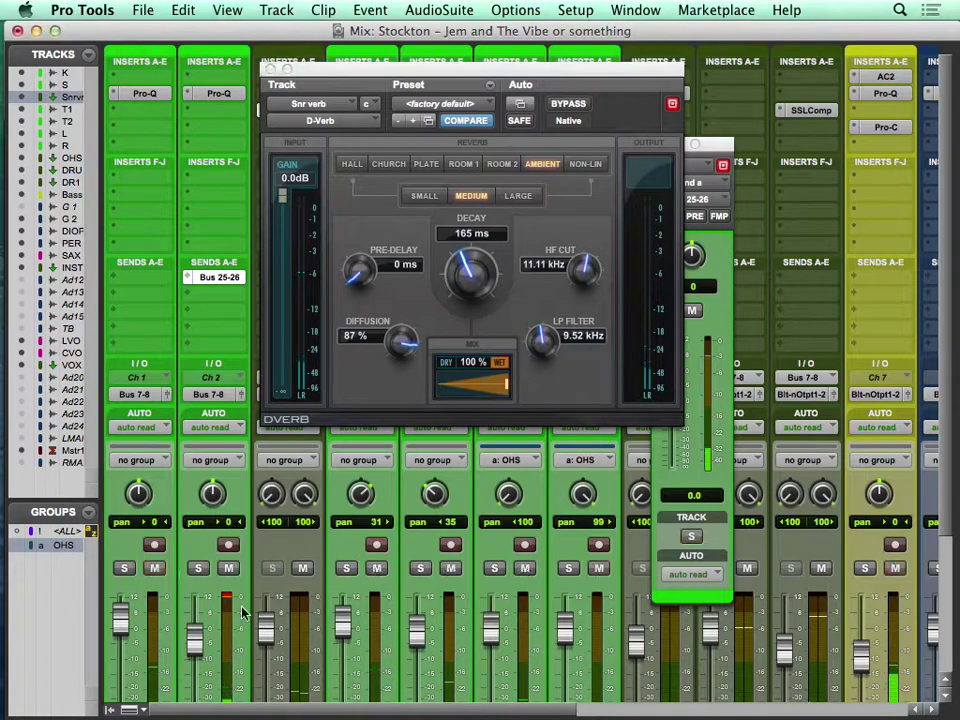
drag(276, 708, 265, 650)
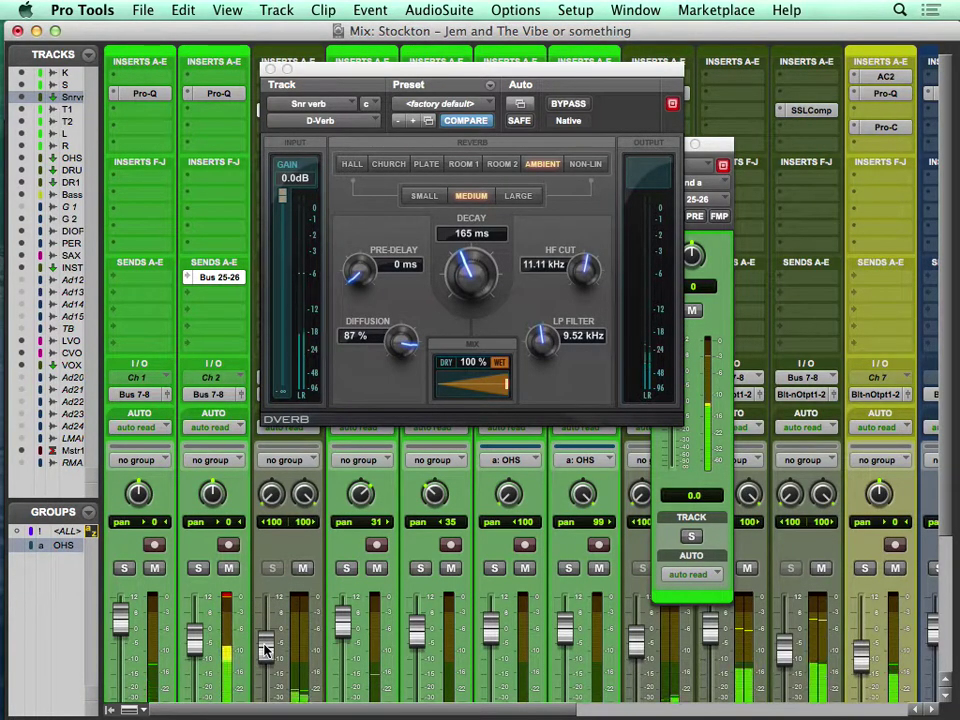
click(198, 568)
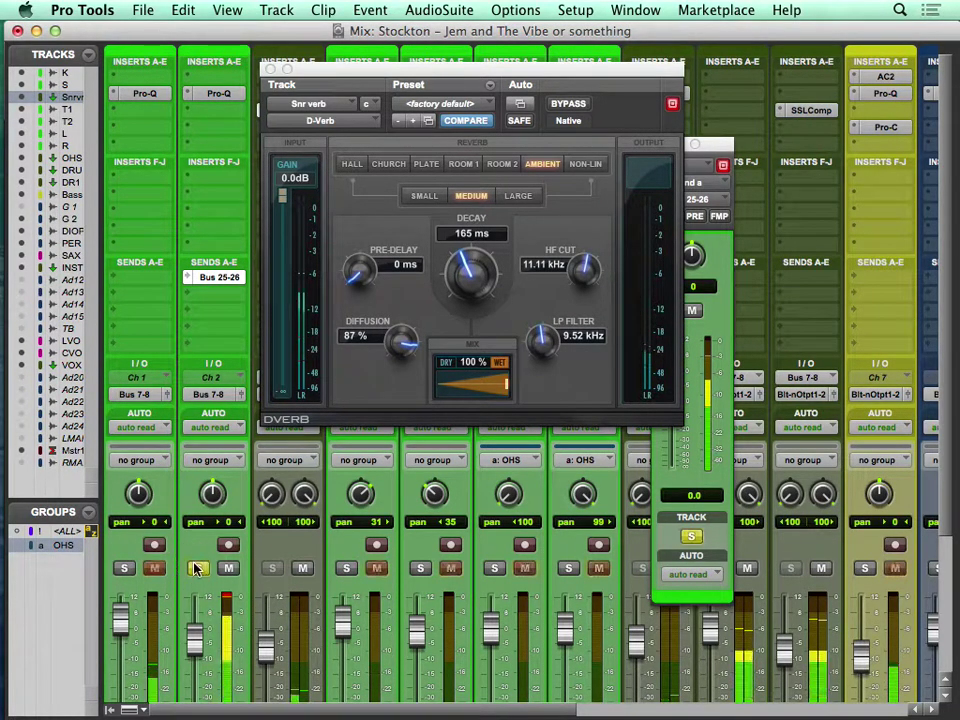
click(527, 196)
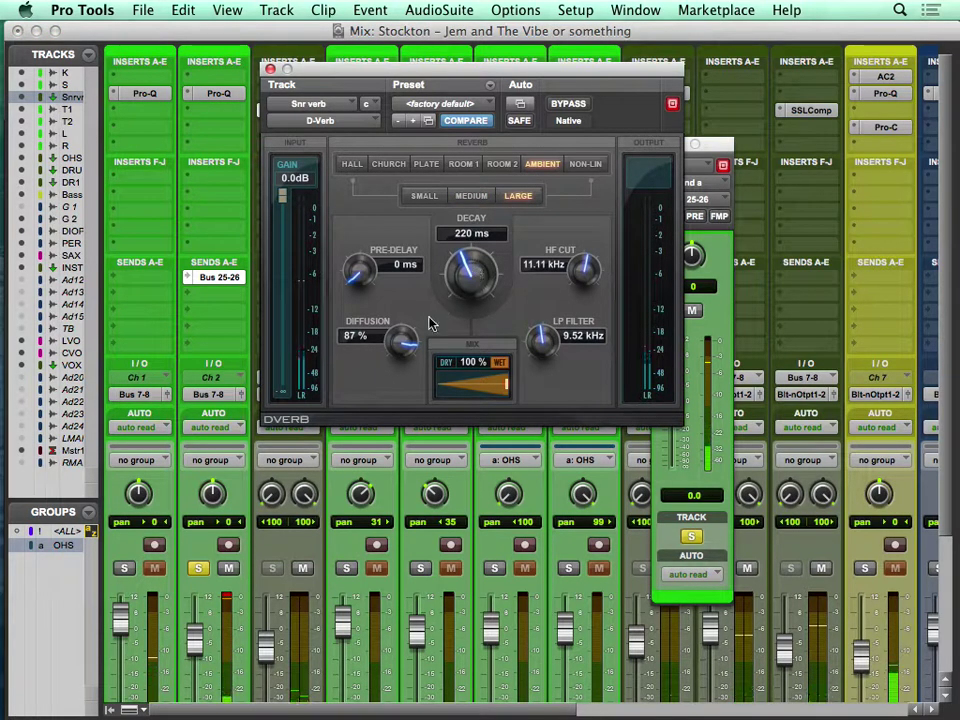
click(201, 568)
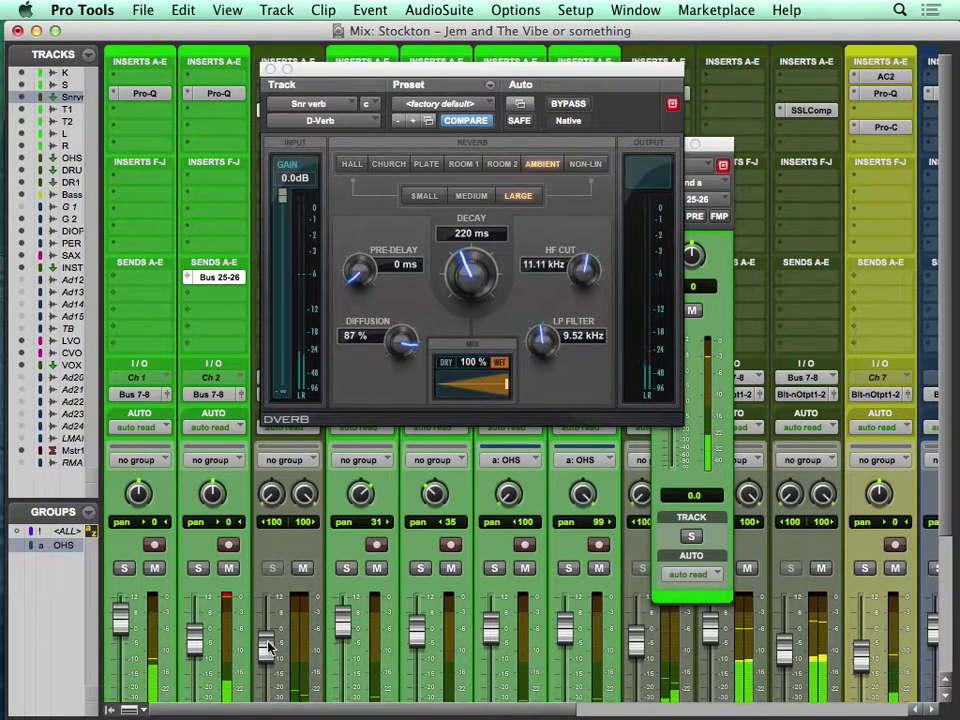
Compare the mix with the OHS track muted and unmuted, and lower the OHS volume to -6.0
scroll(416, 648, down, 4)
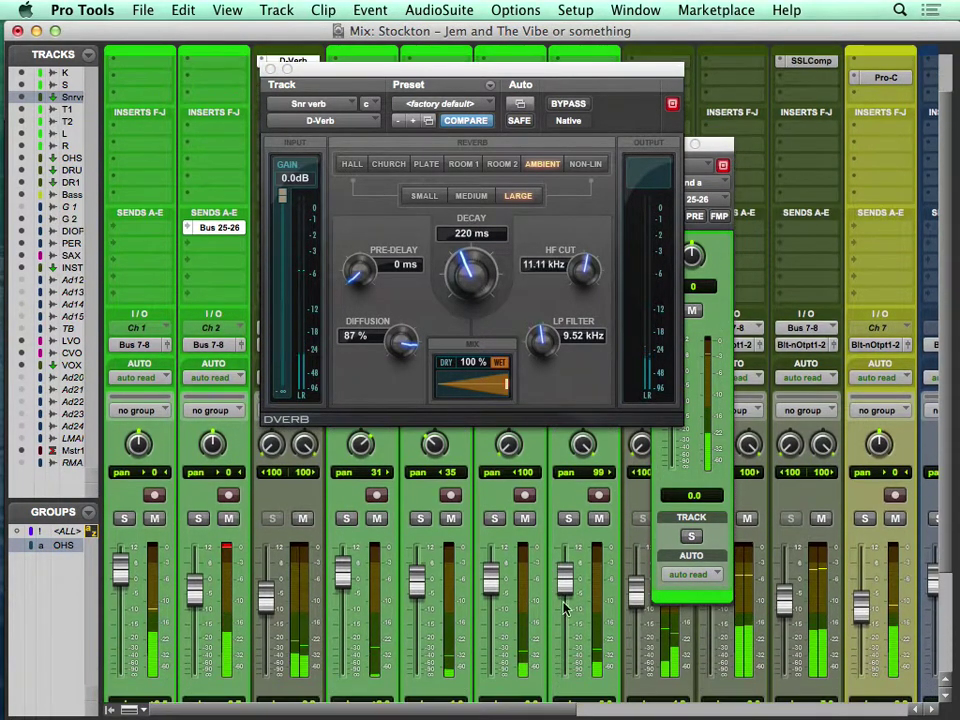
click(634, 536)
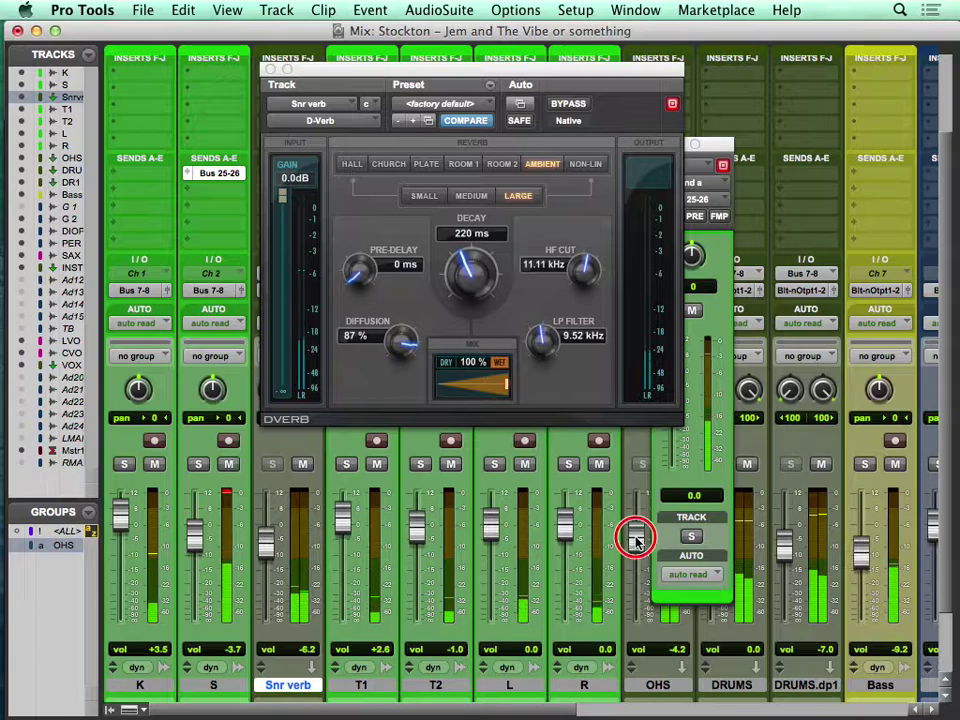
drag(727, 155, 829, 145)
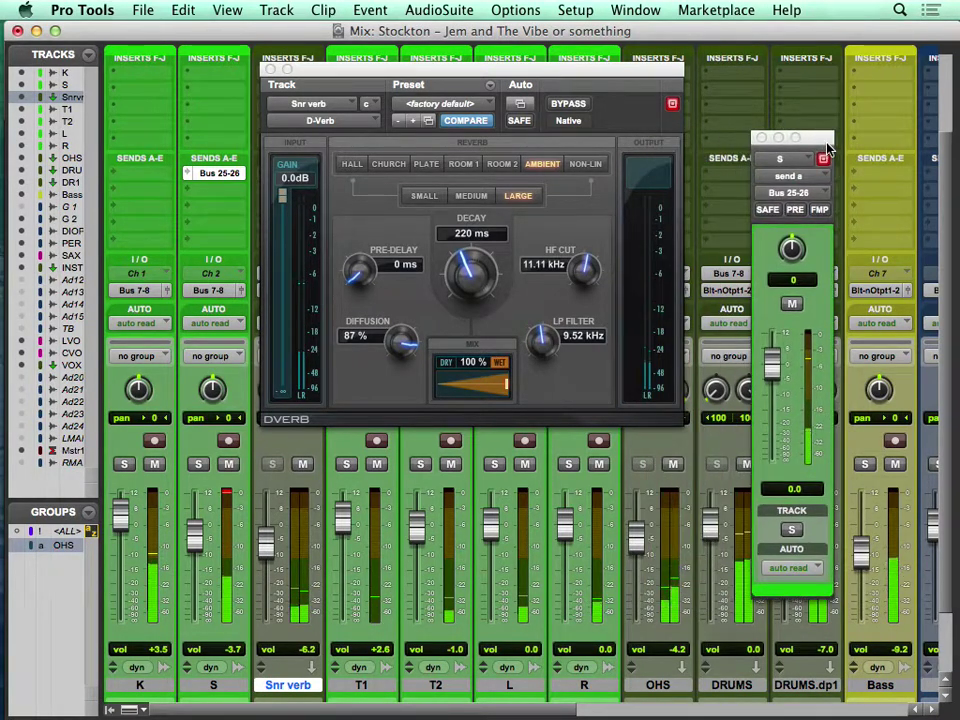
click(674, 465)
click(674, 466)
mouse_move(635, 533)
mouse_down()
mouse_move(634, 574)
mouse_move(636, 548)
mouse_up()
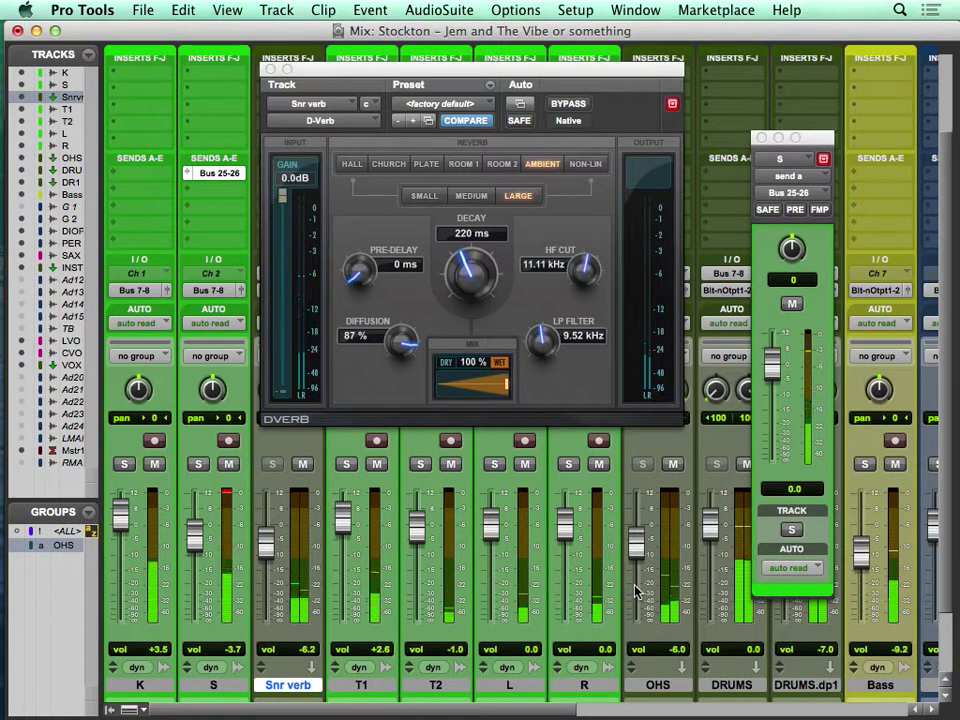
Audition the L and R tracks in solo, lower the R volume to -6.4 and check the mix with R muted
click(494, 464)
click(494, 464)
click(567, 464)
click(565, 465)
mouse_move(562, 528)
mouse_down()
mouse_move(565, 600)
mouse_move(566, 533)
mouse_move(566, 545)
mouse_up()
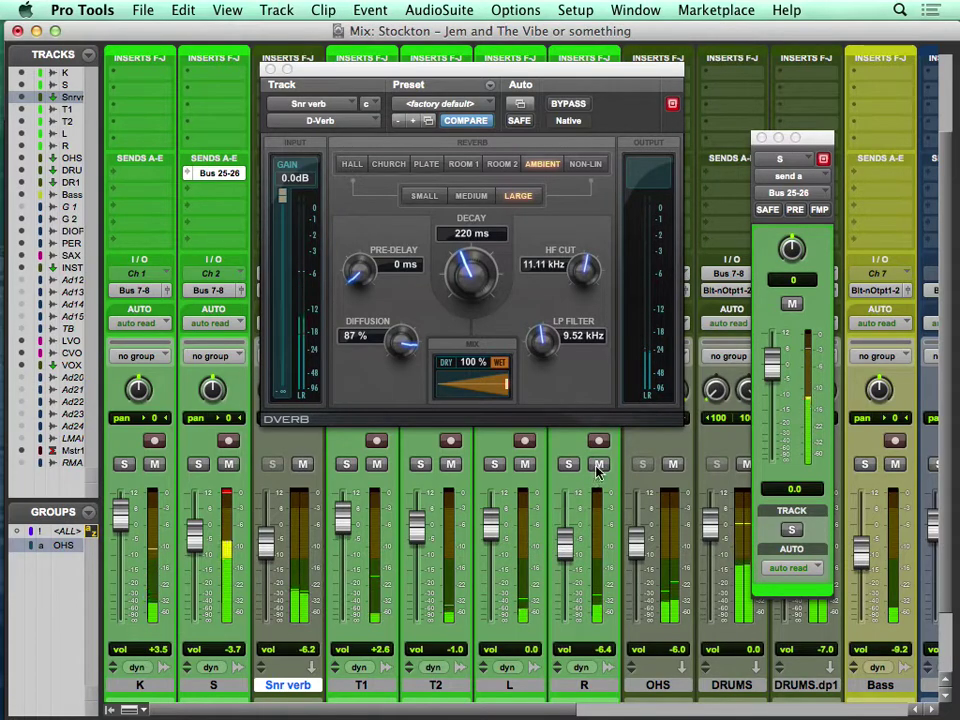
click(598, 465)
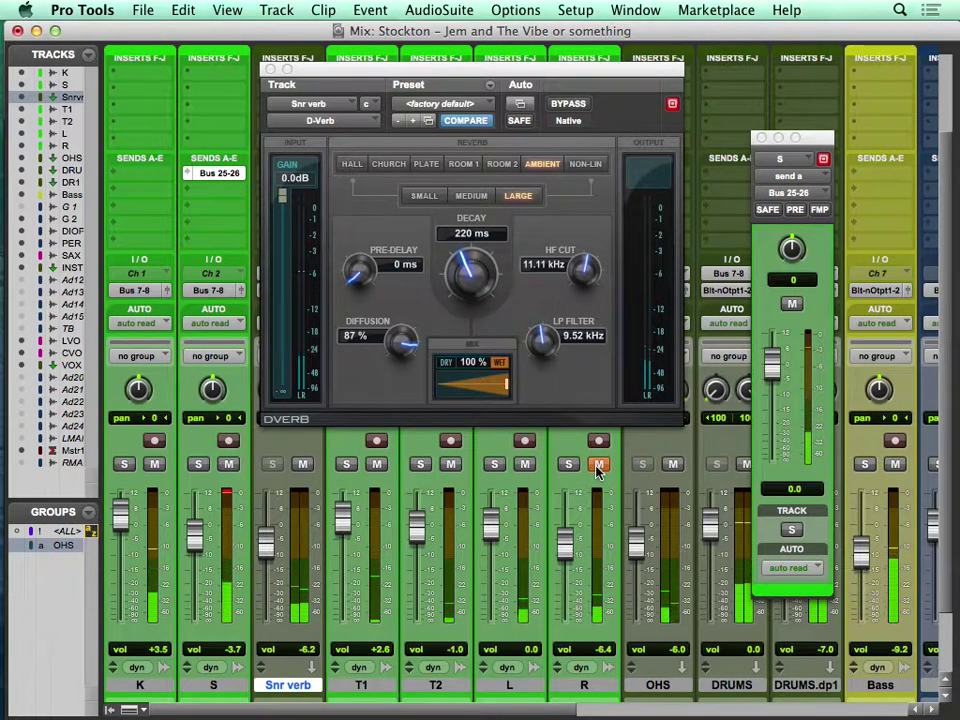
Pan the S track slightly right to 4, and close the D-Verb and S send windows
click(270, 68)
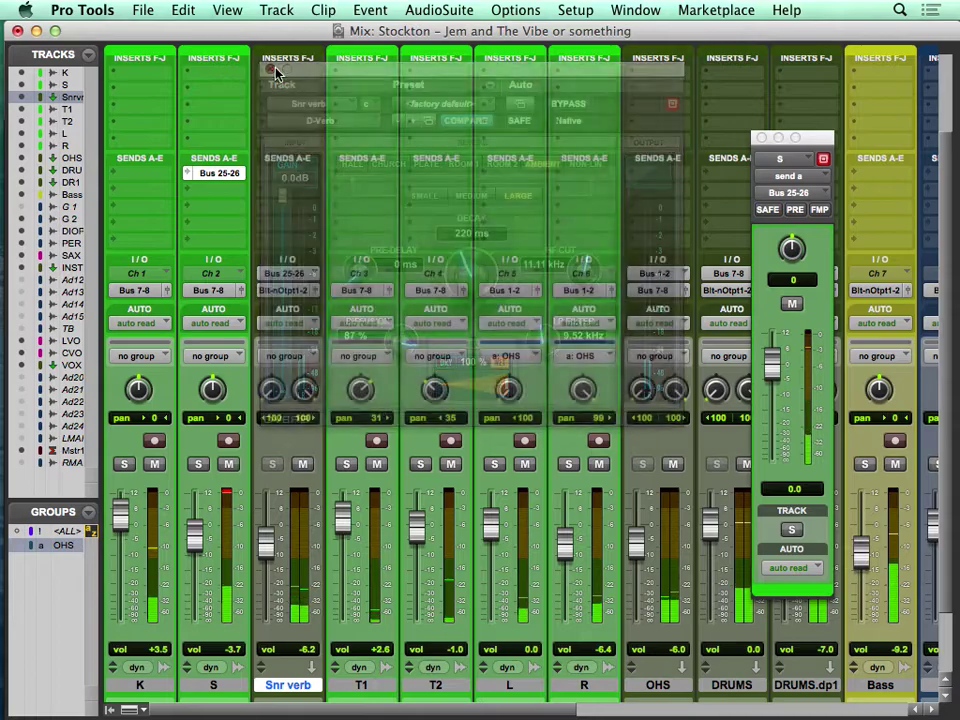
click(210, 390)
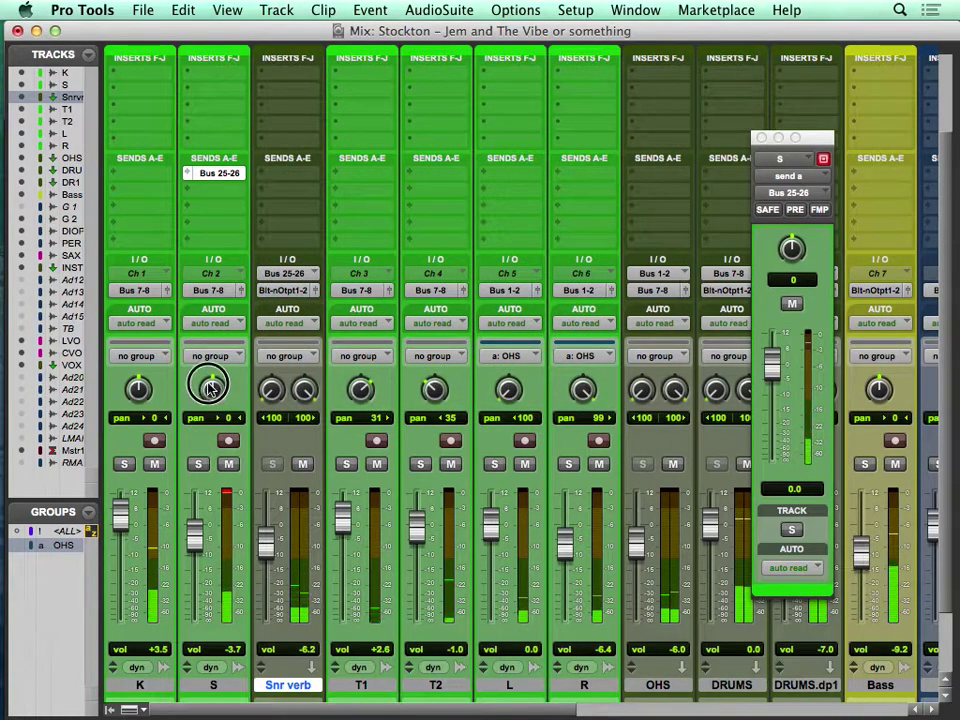
drag(210, 395, 235, 335)
click(763, 138)
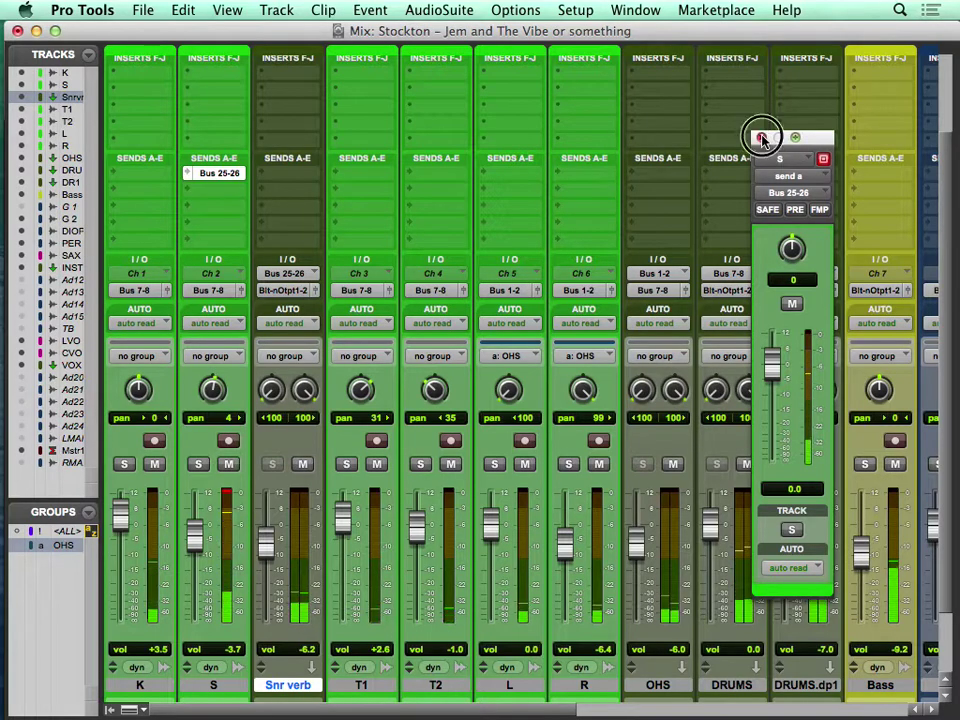
Play the mix at a higher system volume and compare it with the Snr verb track muted and unmuted
key(XF86AudioRaiseVolume)
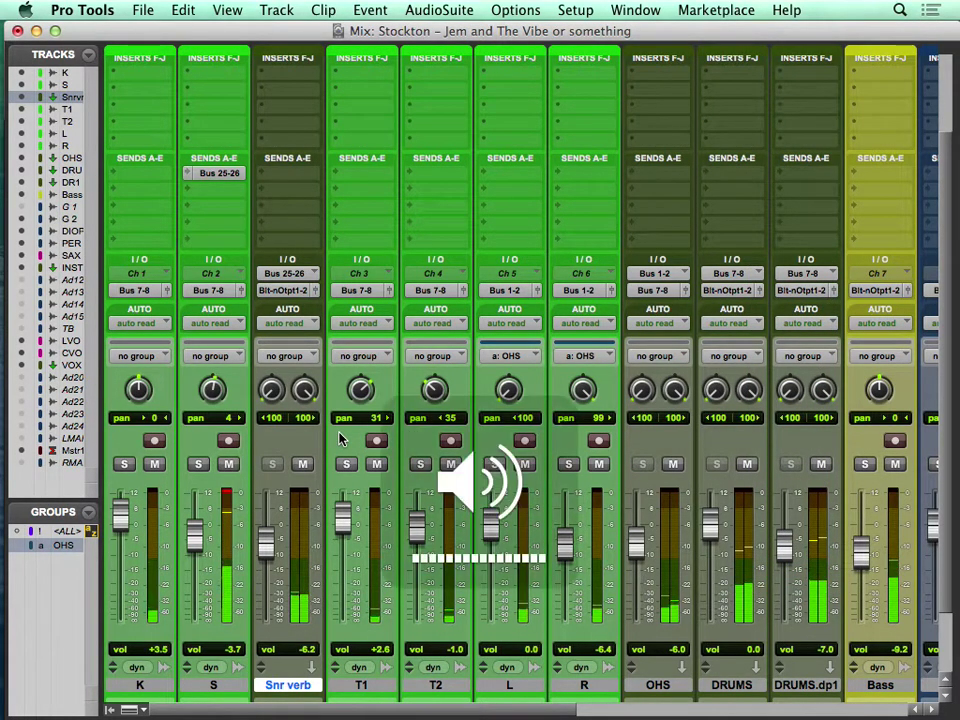
scroll(340, 440, right, 10)
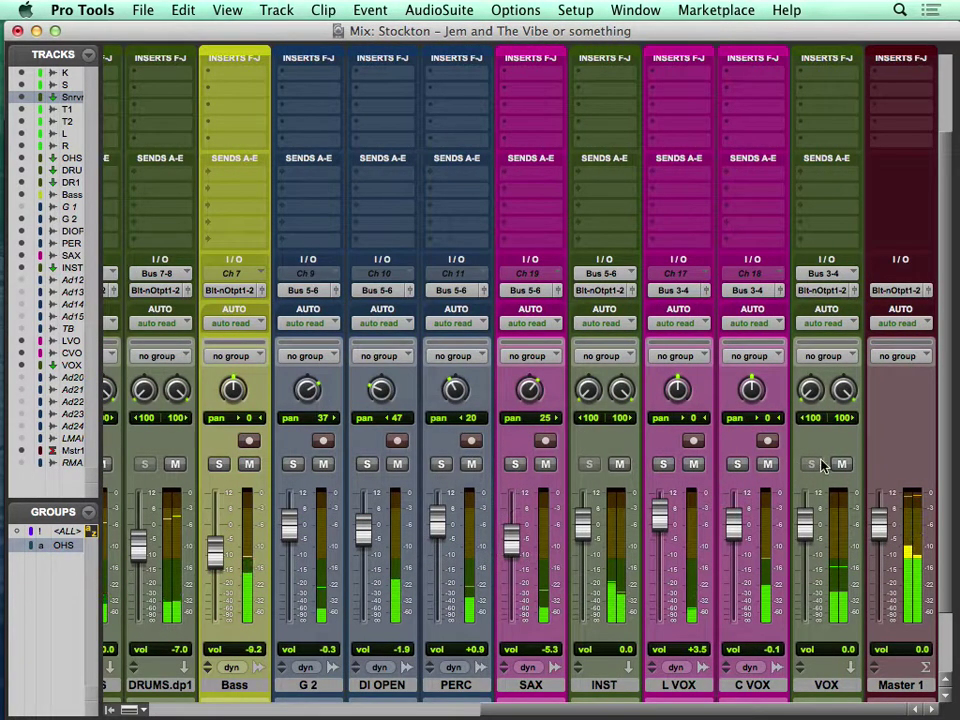
scroll(407, 450, left, 10)
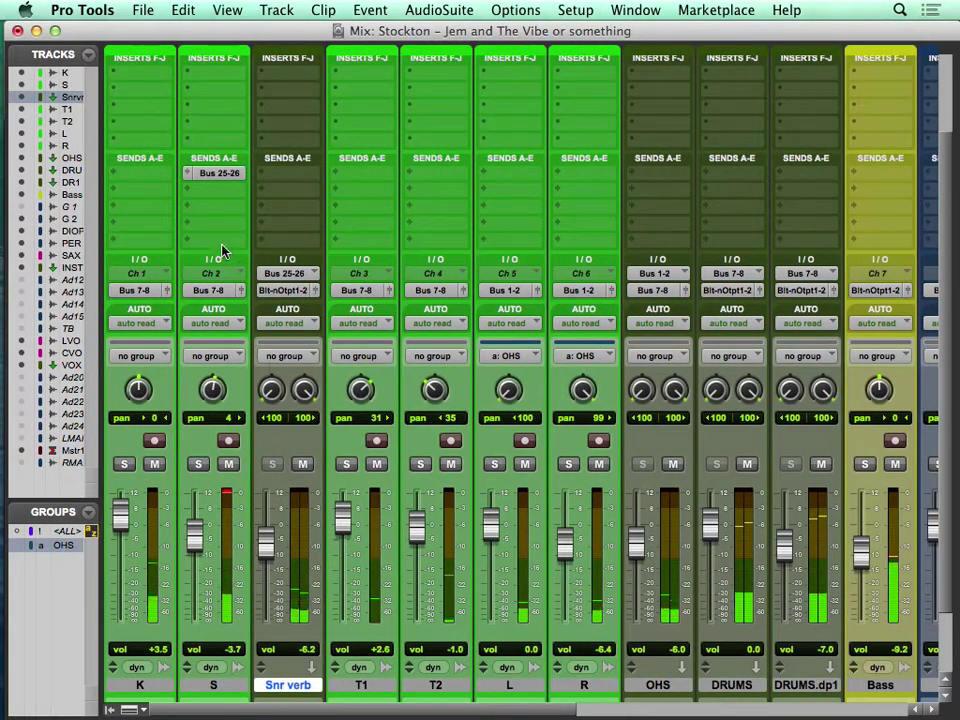
click(302, 464)
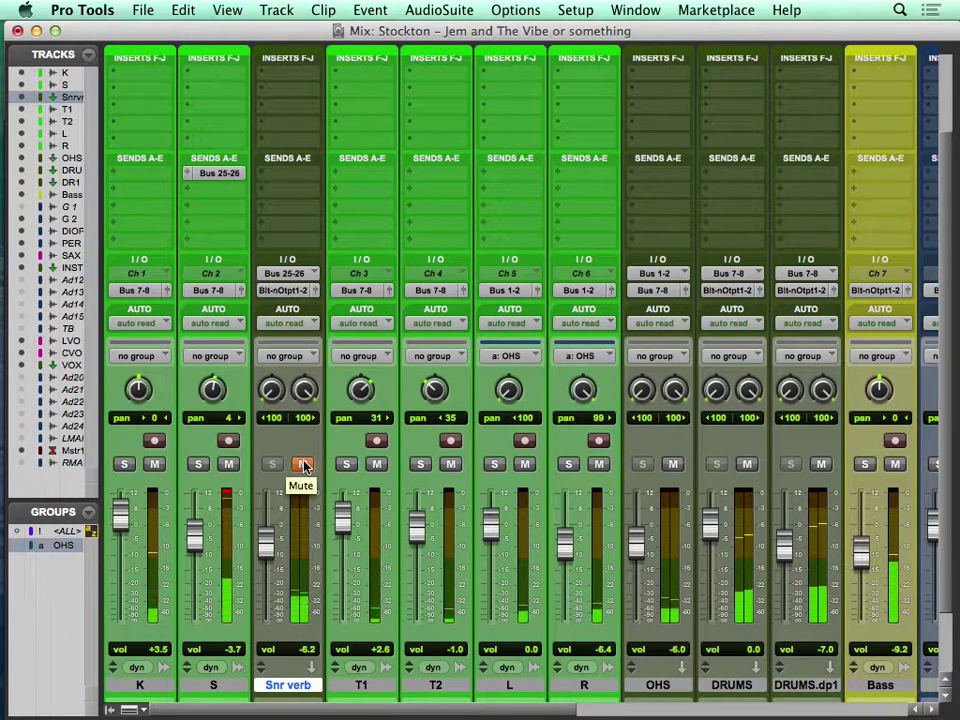
click(303, 465)
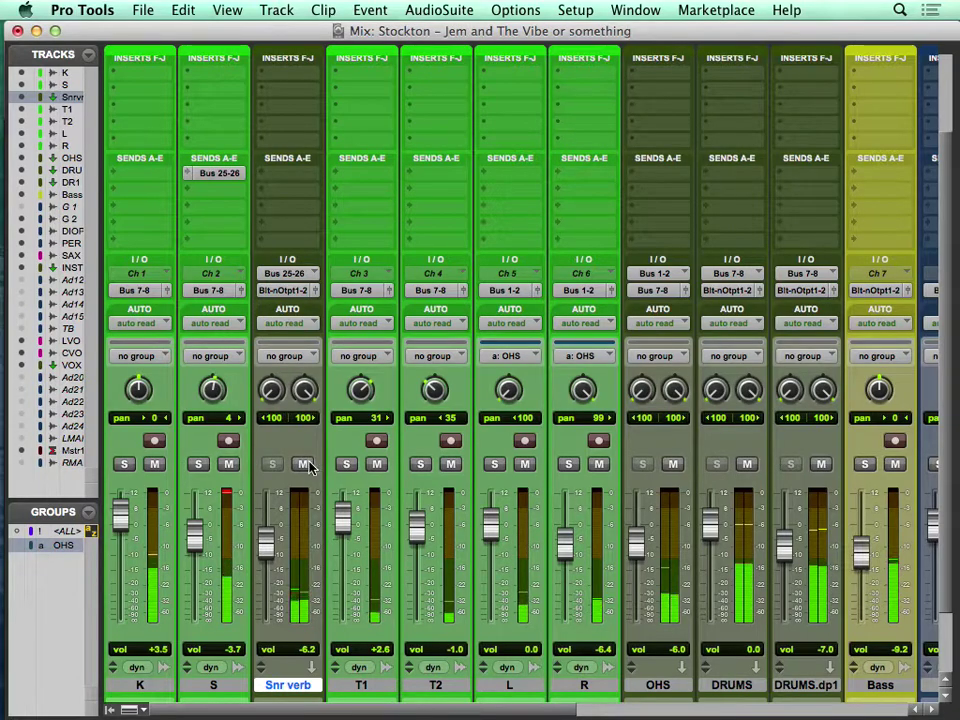
Copy the S track's Bus 25-26 send to the T1 and T2 tracks
scroll(561, 467, right, 5)
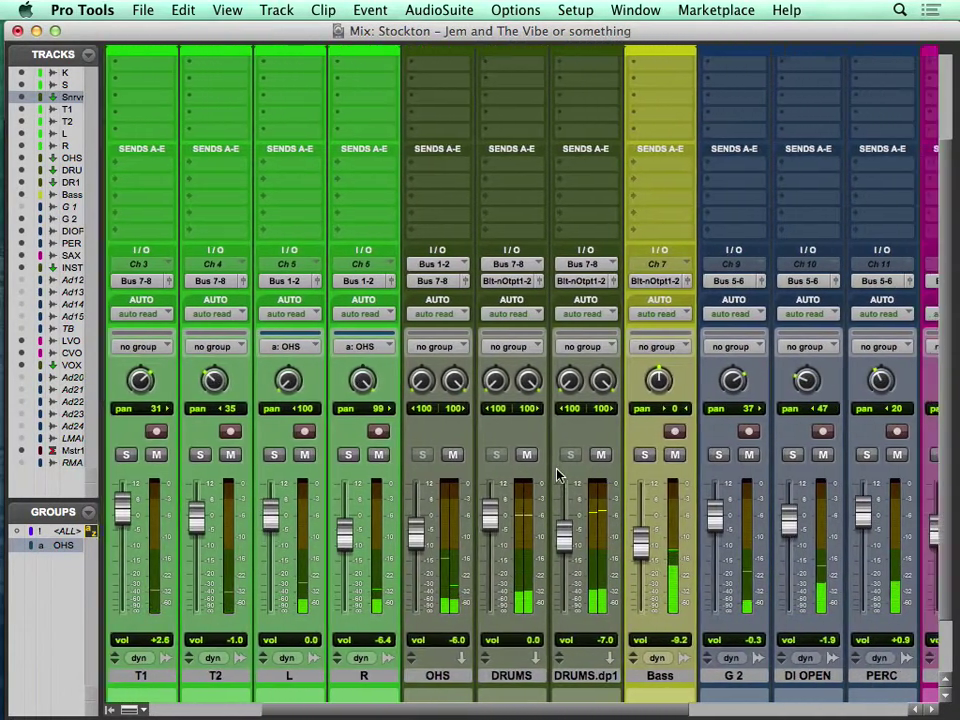
scroll(557, 477, left, 5)
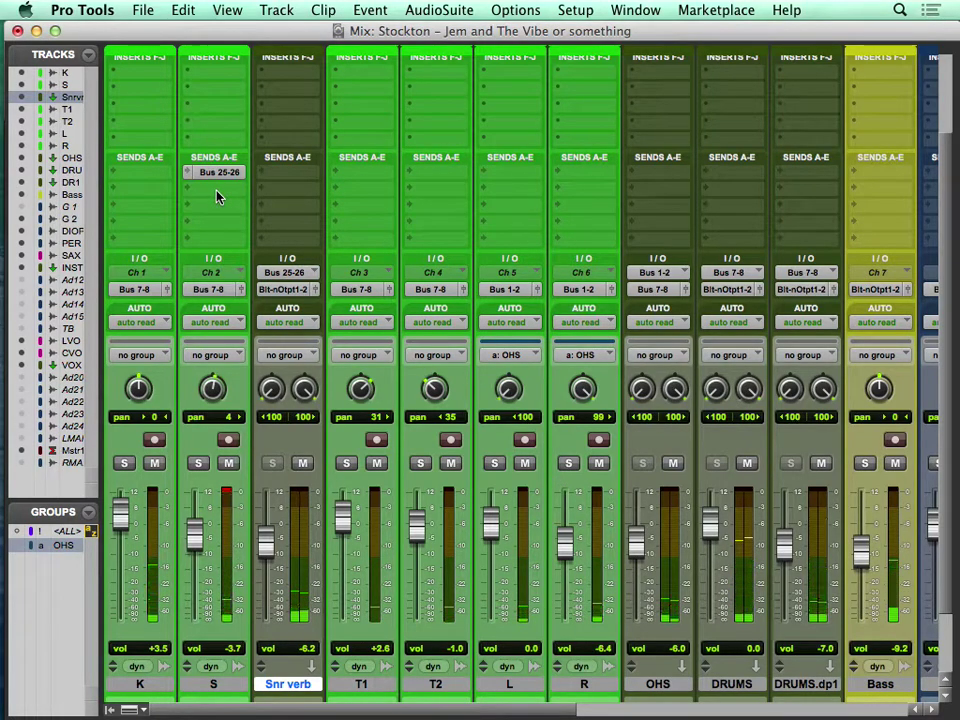
drag(227, 177, 432, 174)
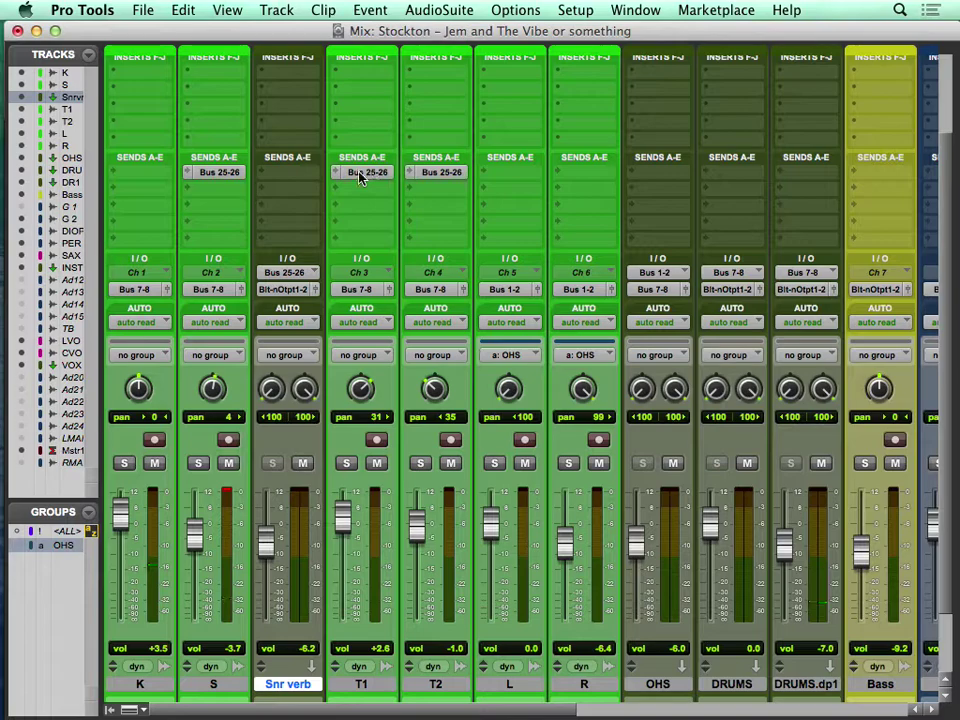
Lower the Bus 25-26 sends to -10.7 on T1 and -11.1 on T2, pan both sends, and close the send window
click(360, 172)
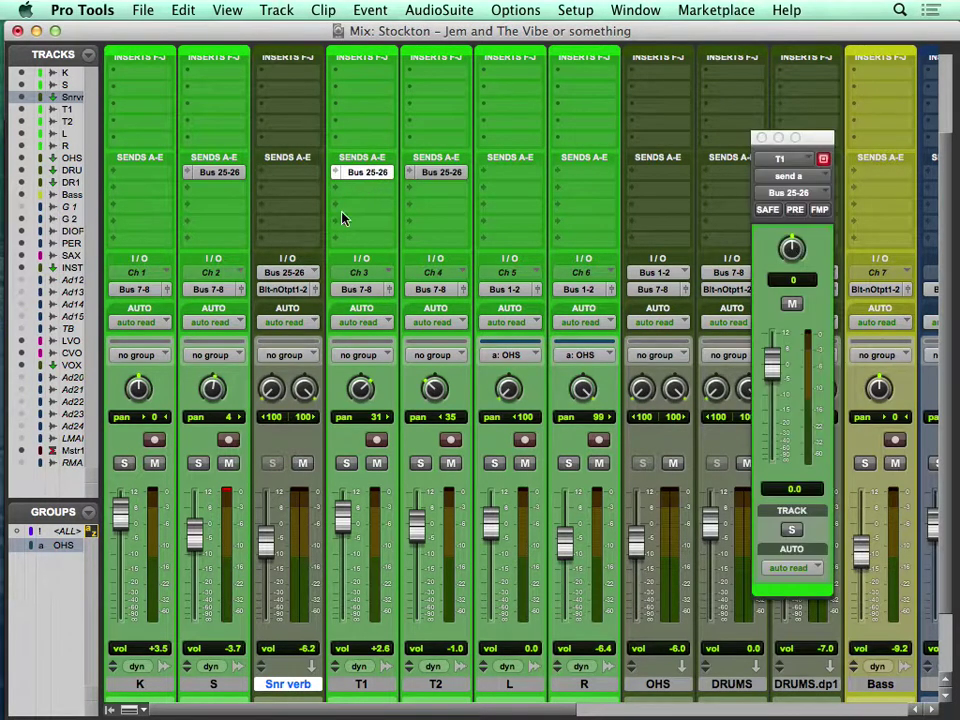
drag(778, 368, 771, 396)
click(450, 173)
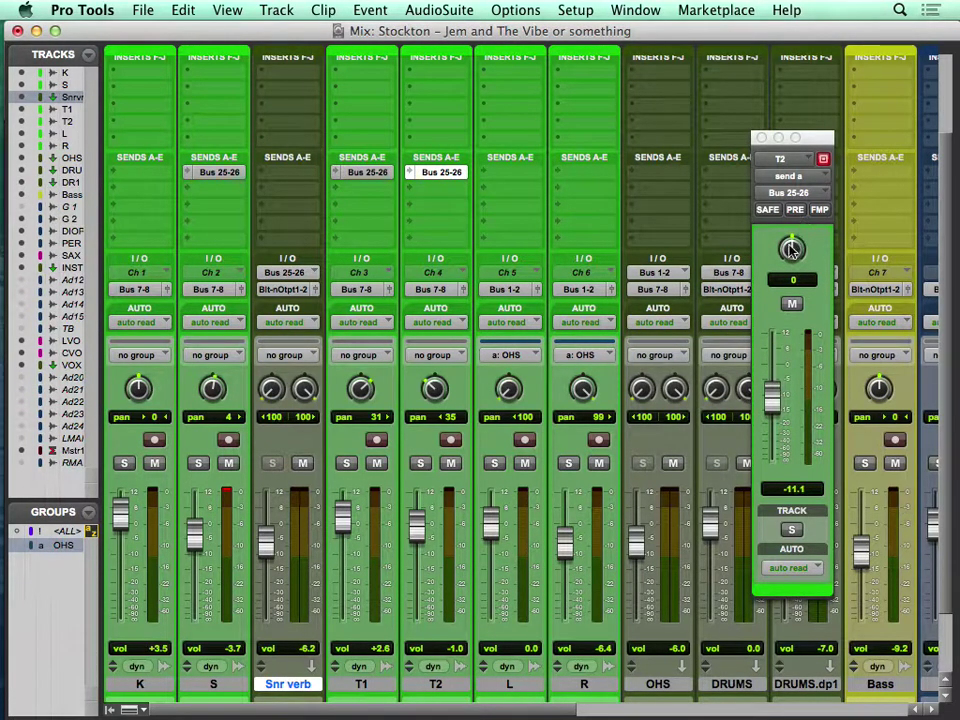
drag(791, 250, 790, 285)
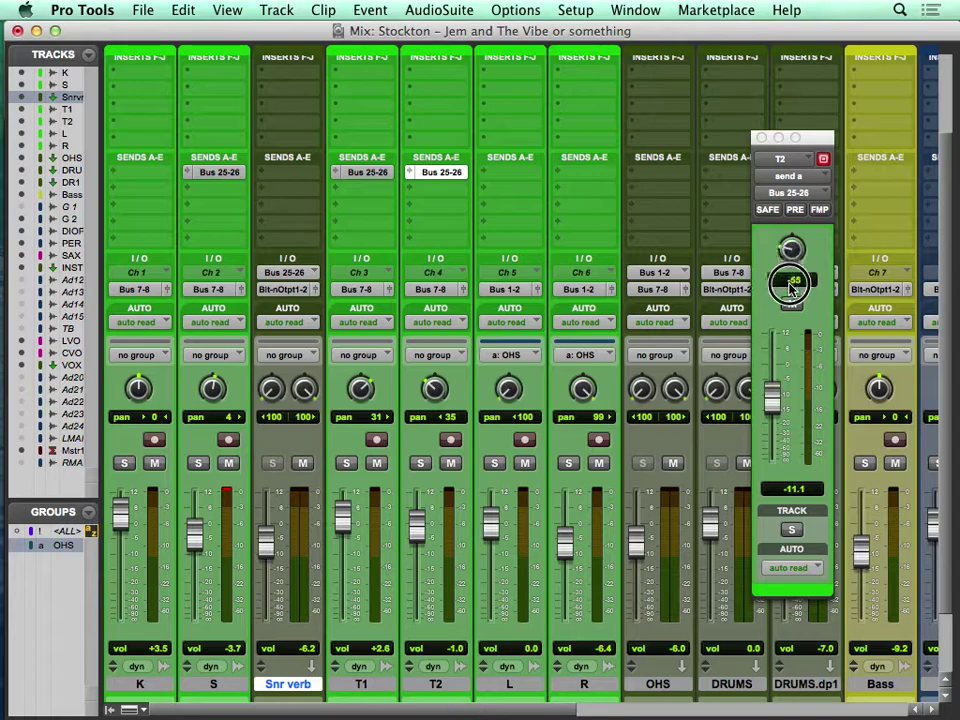
click(378, 174)
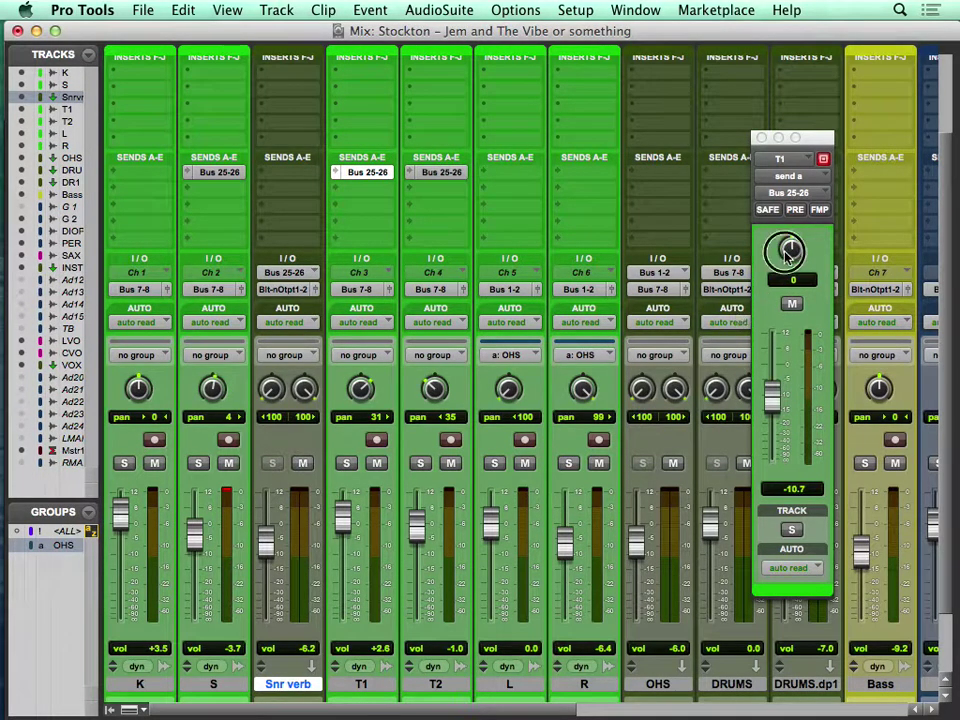
click(762, 137)
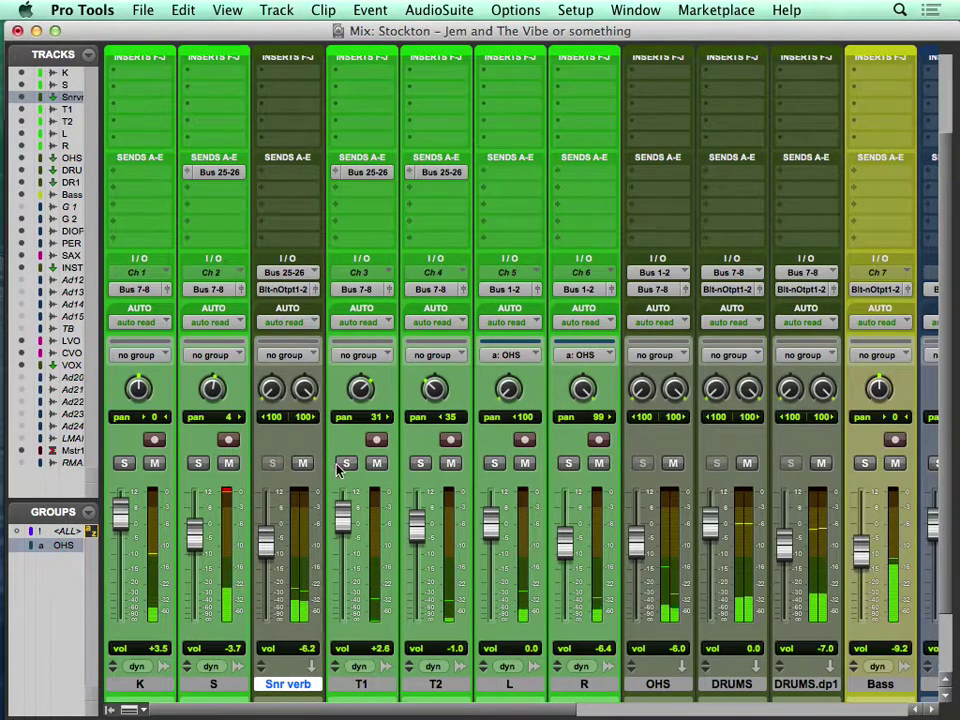
Create a stereo aux track after VOX and name it v verb
scroll(338, 470, right, 10)
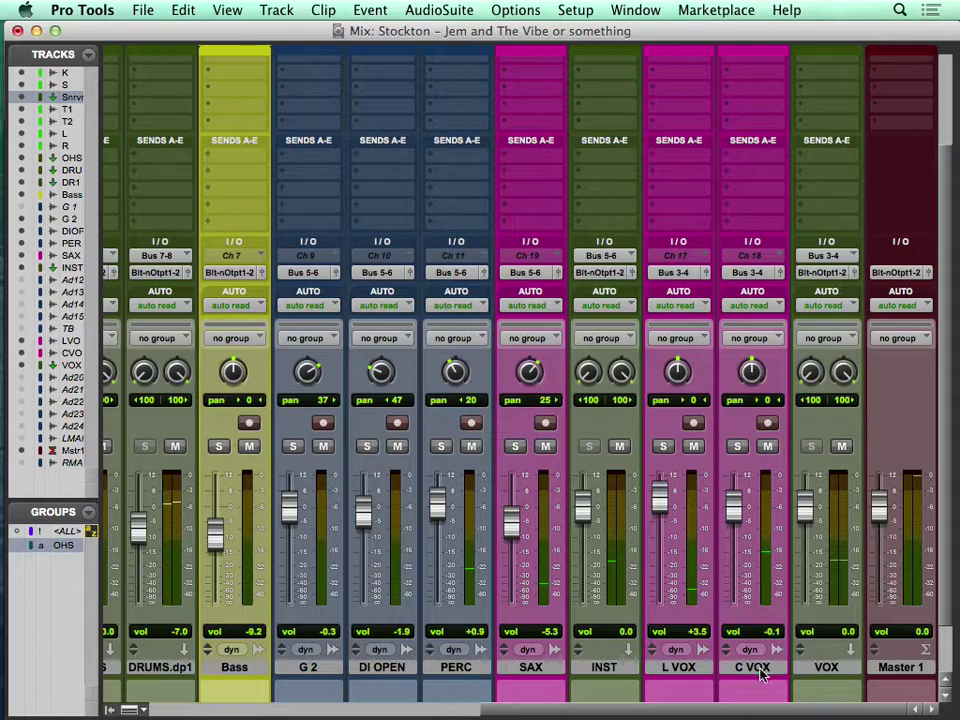
click(826, 667)
key(shift+super+n)
key(super+Down)
key(Return)
double_click(900, 667)
text(v verb)
key(Return)
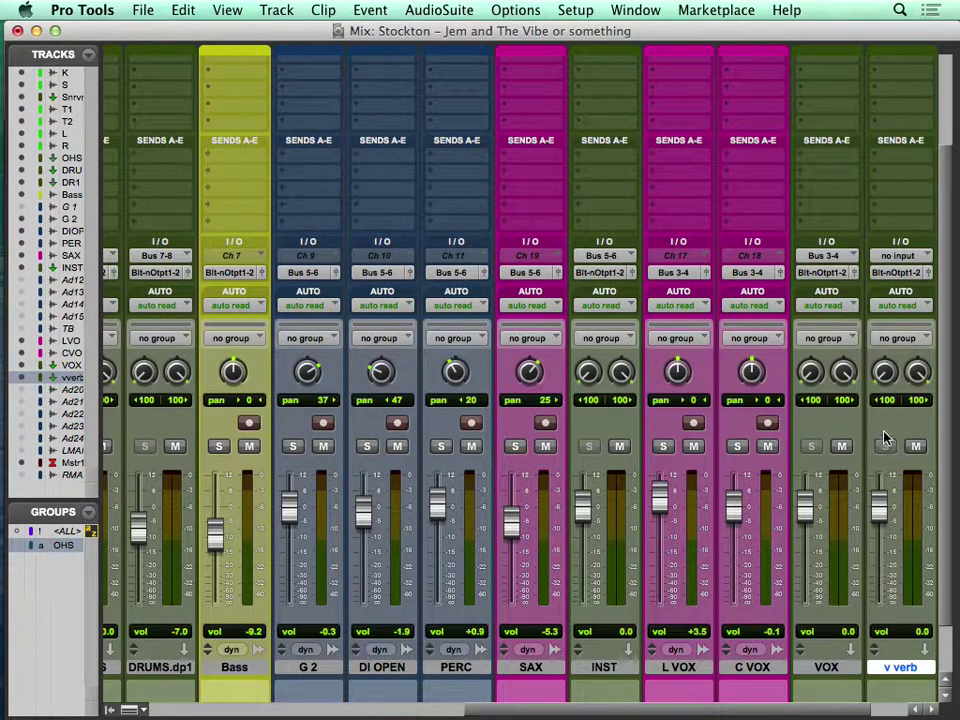
Set the v verb track's input to Bus 27-28 and insert a multichannel D-Verb reverb on it
click(912, 255)
mouse_move(860, 301)
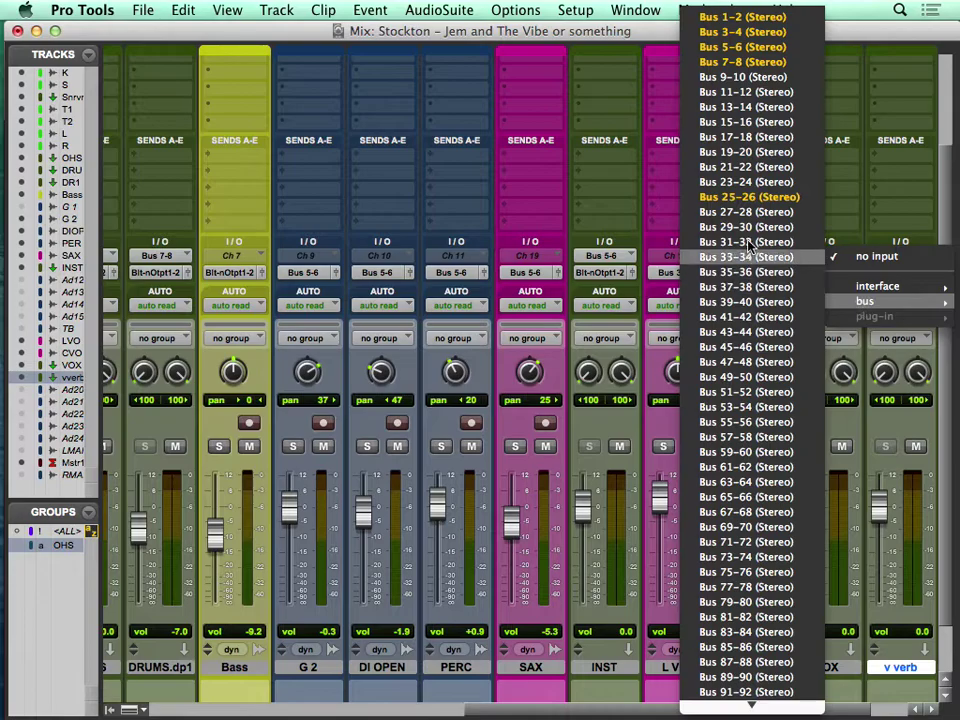
click(750, 213)
scroll(918, 125, up, 3)
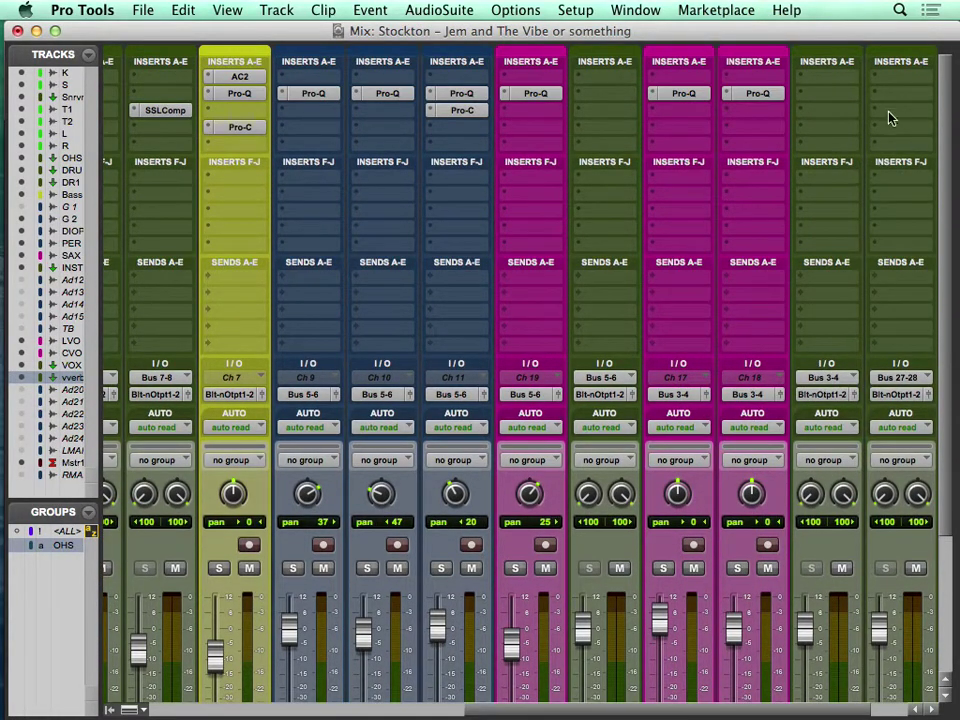
click(890, 118)
mouse_move(872, 141)
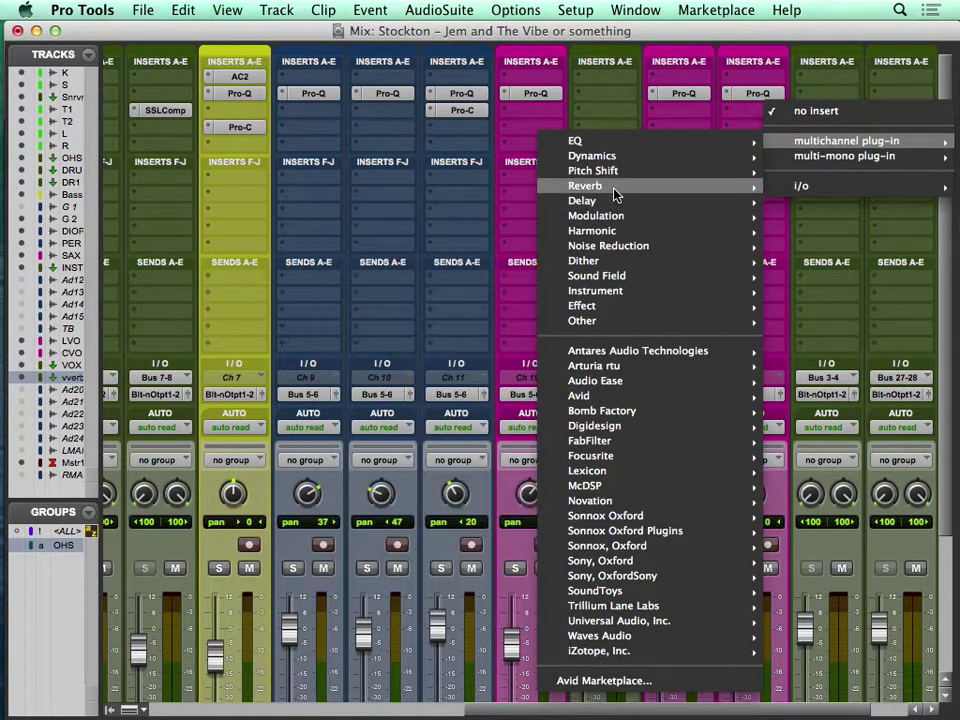
mouse_move(615, 193)
click(430, 261)
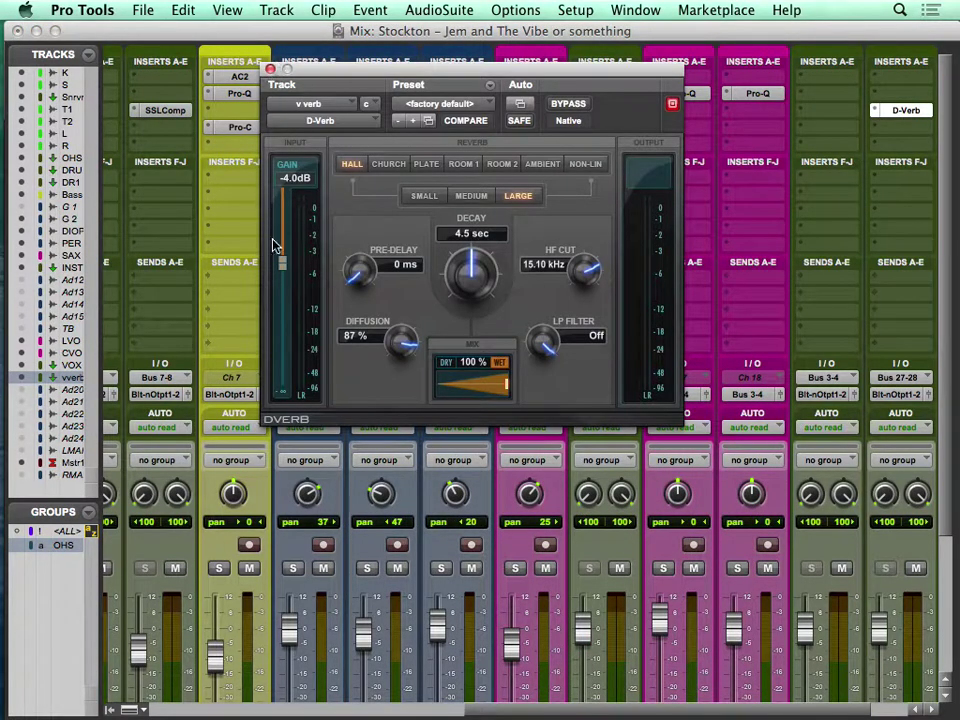
Configure the D-Verb as a medium plate with 0.0 dB gain and HF Cut at 7.36 kHz
drag(285, 262, 279, 167)
drag(474, 66, 339, 106)
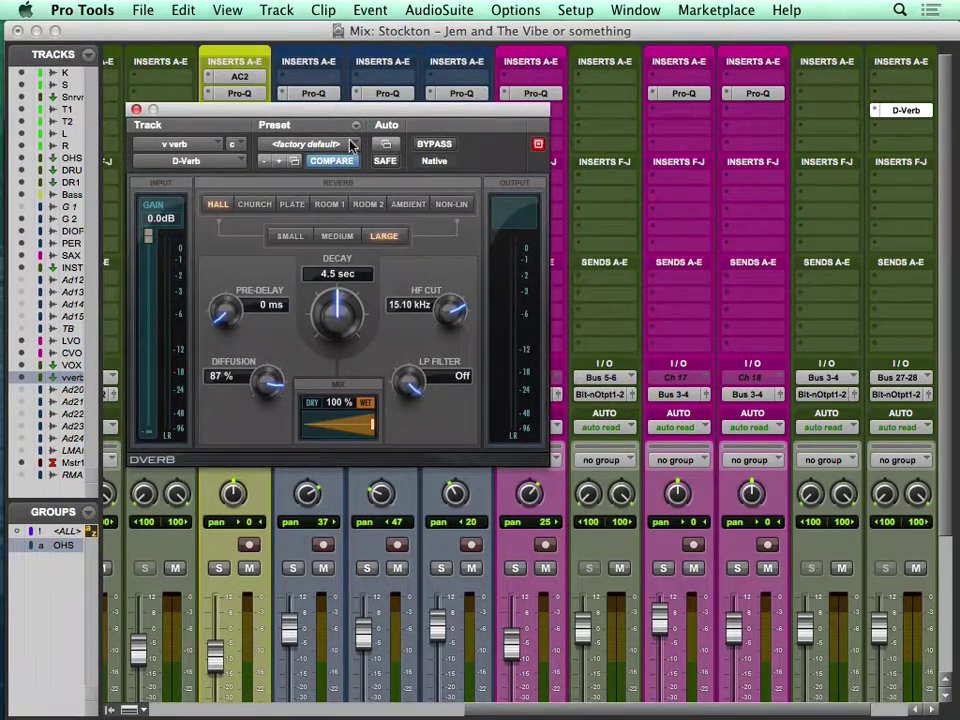
click(292, 205)
click(337, 237)
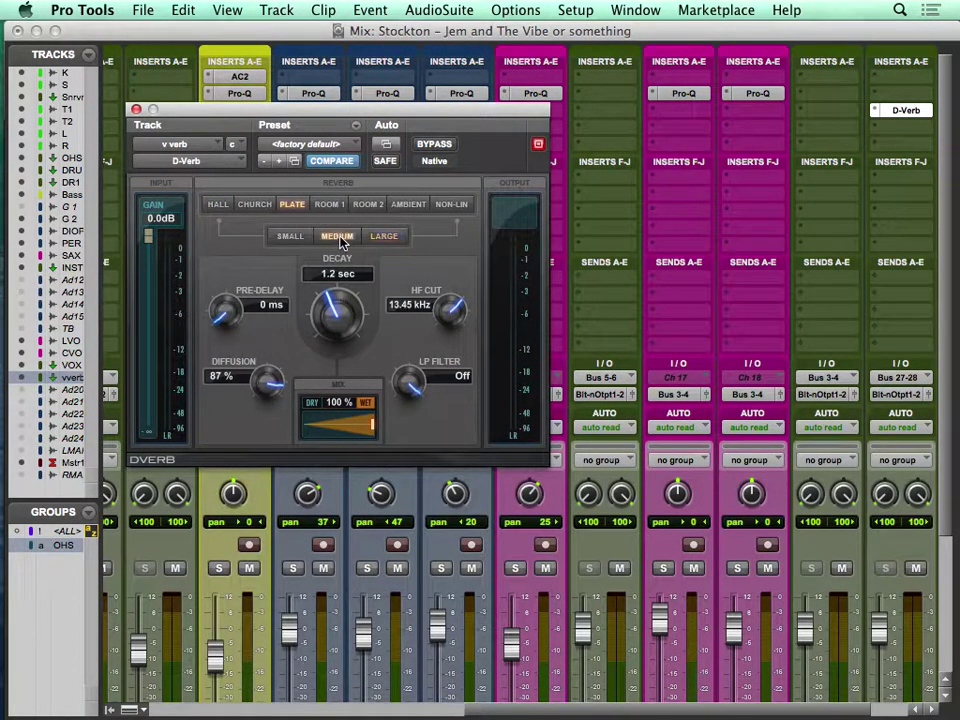
drag(451, 313, 451, 375)
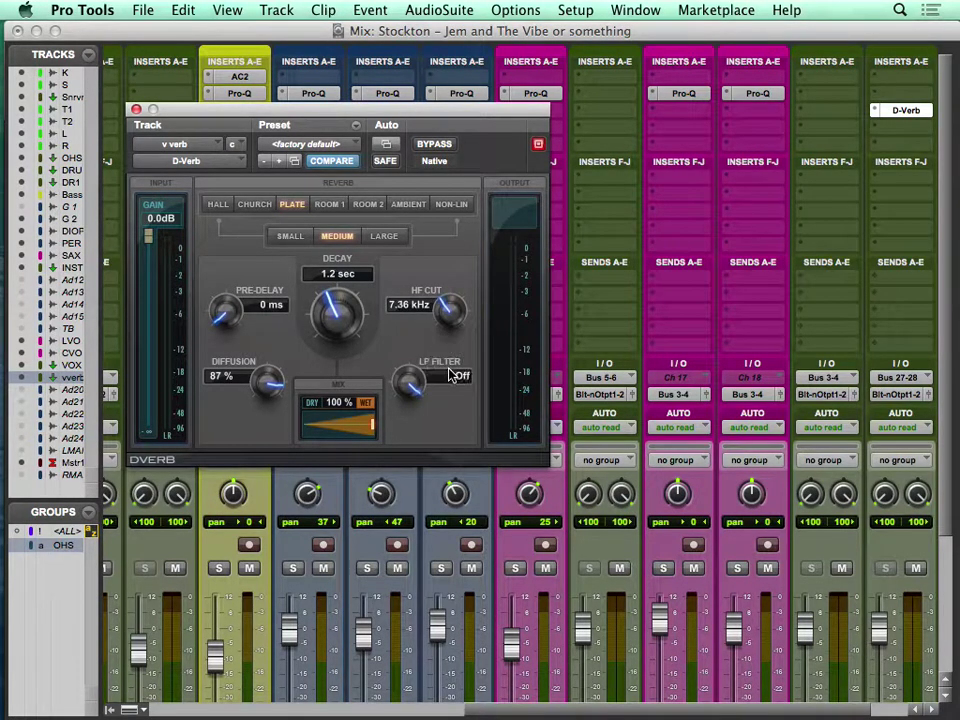
Solo the C VOX track and add a send from it to stereo Bus 27-28
scroll(649, 506, down, 5)
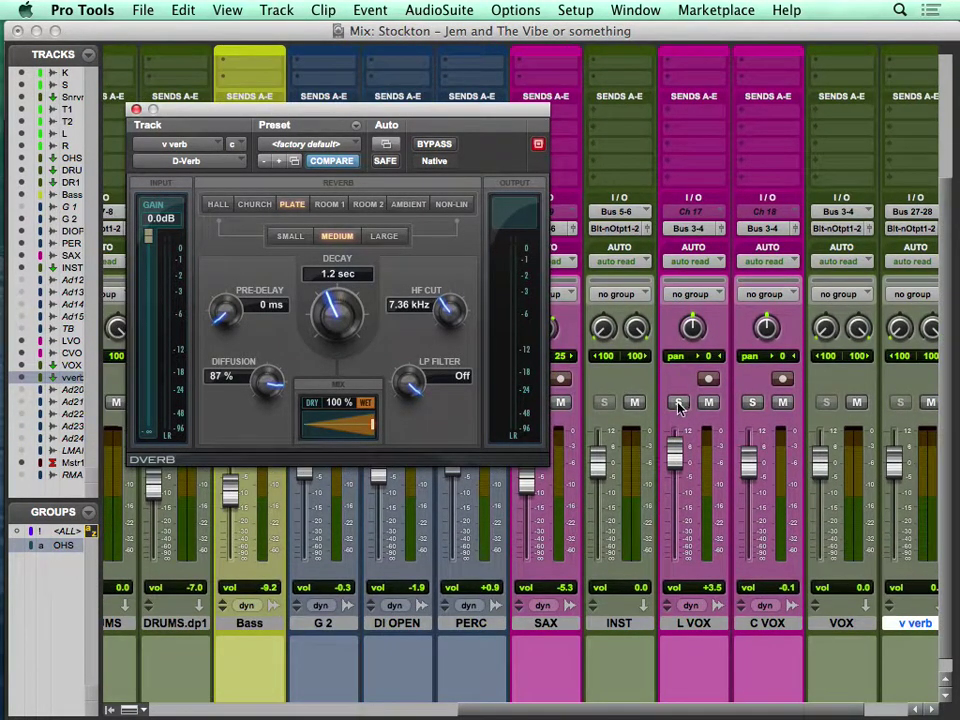
click(750, 403)
scroll(752, 405, up, 2)
scroll(752, 405, right, 3)
scroll(740, 380, up, 2)
click(677, 219)
mouse_move(698, 263)
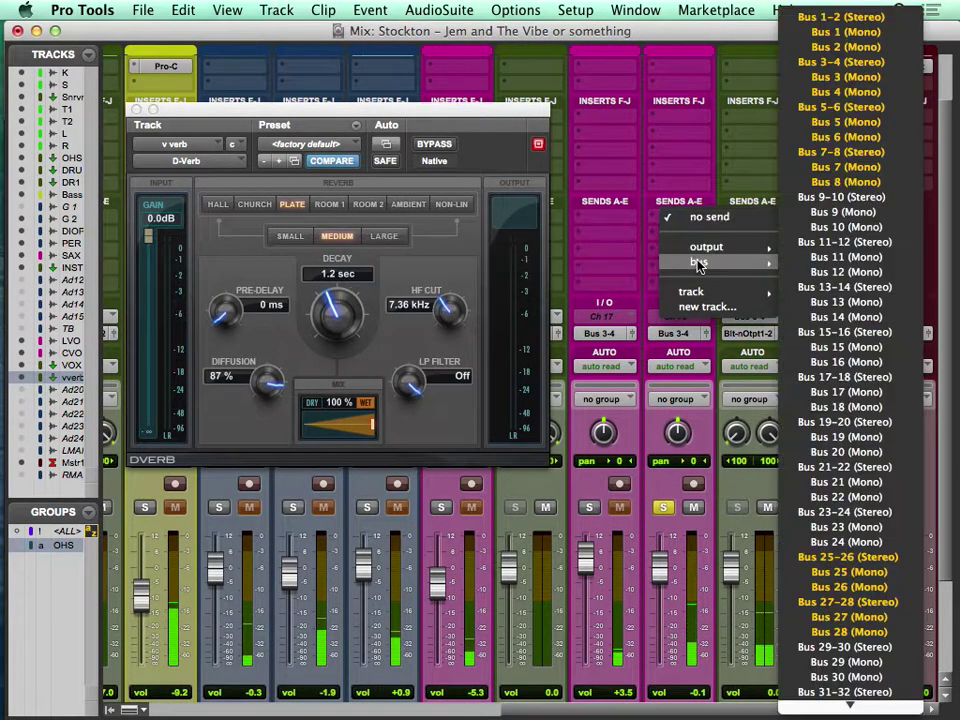
click(848, 602)
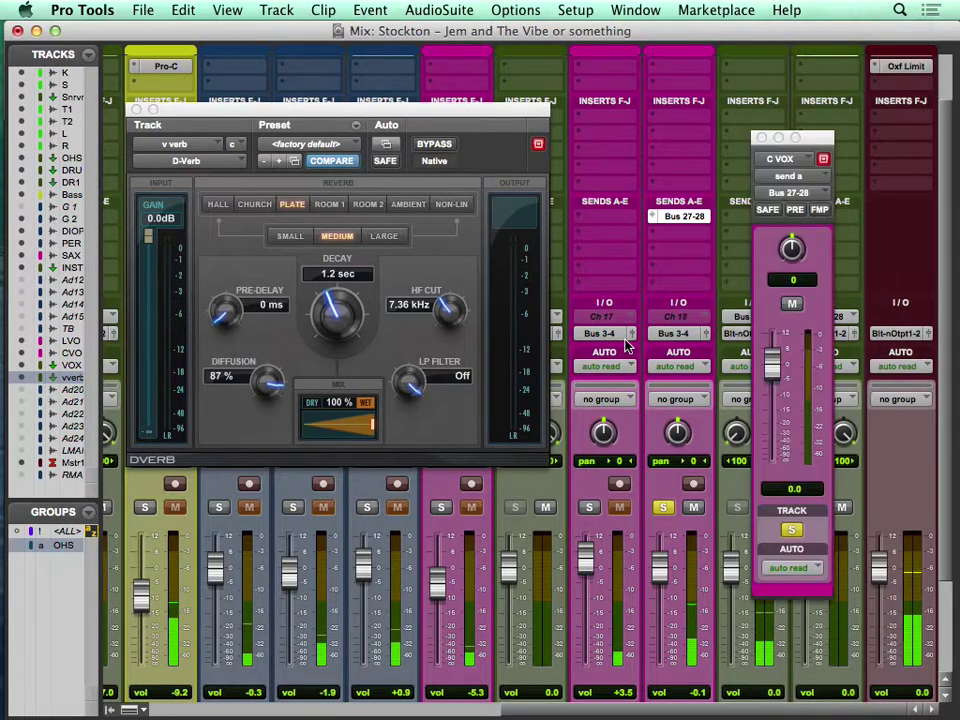
Place the C VOX send window beside the D-Verb, lower HF Cut to 5.38 kHz, and mute the VOX track
drag(821, 140, 621, 73)
drag(445, 316, 445, 338)
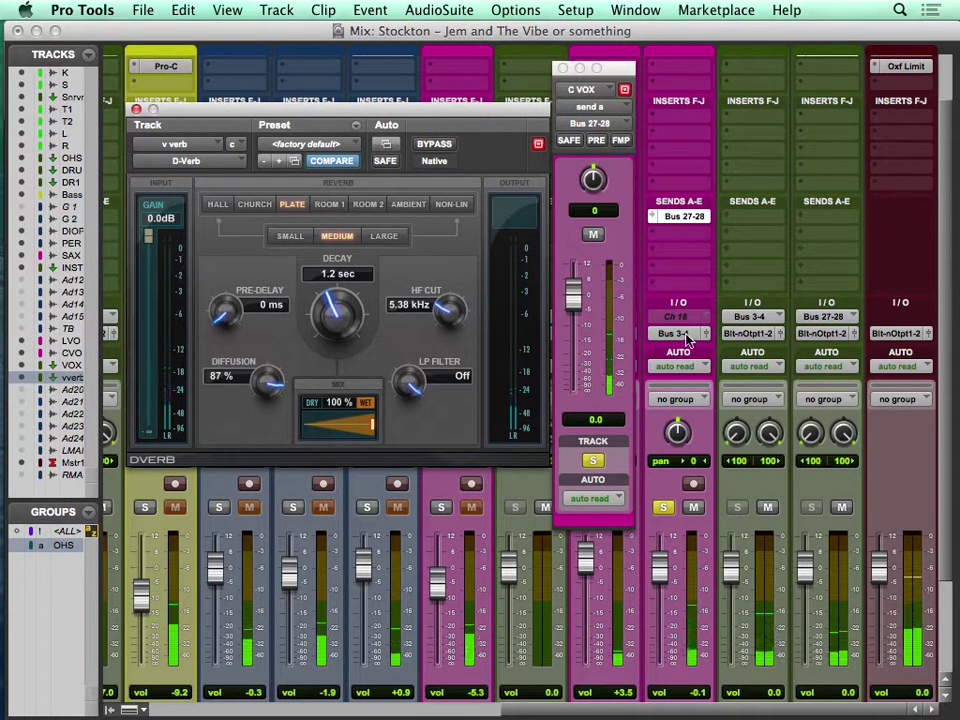
click(766, 508)
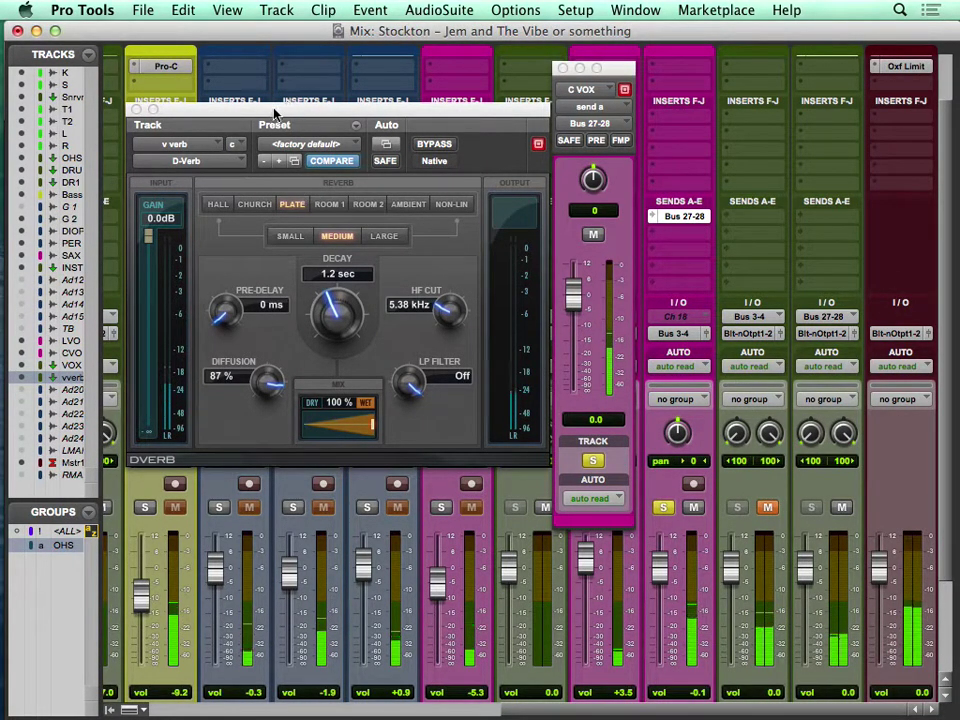
Audition the D-Verb HF Cut at 3.60 and 16.42 kHz and settle it at 3.05 kHz
mouse_move(448, 314)
mouse_down()
mouse_move(447, 355)
mouse_move(442, 322)
mouse_up()
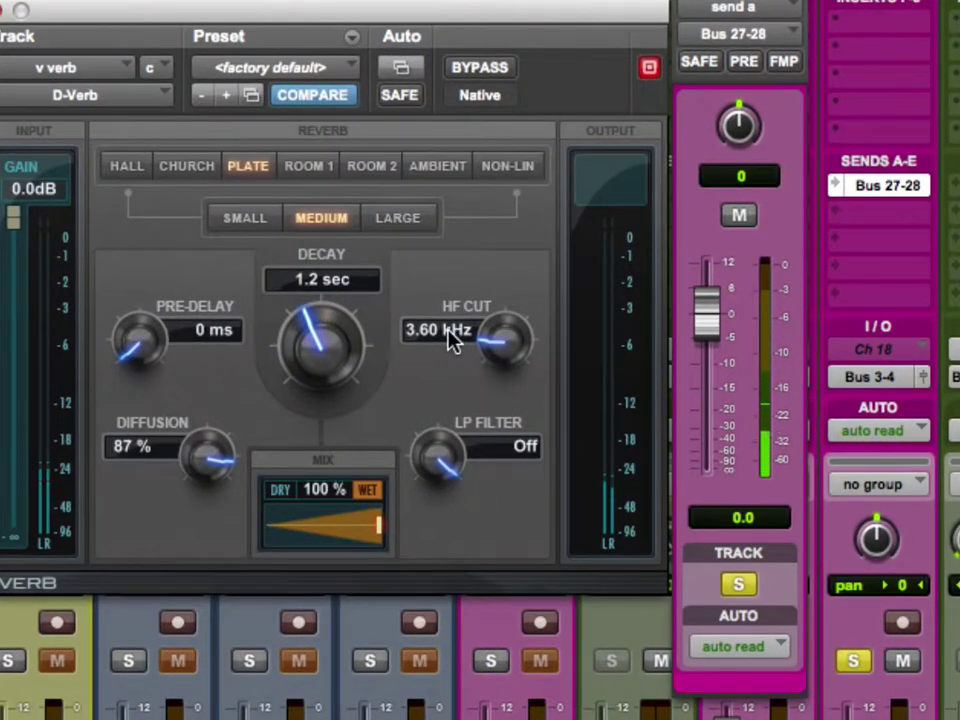
drag(491, 347, 497, 208)
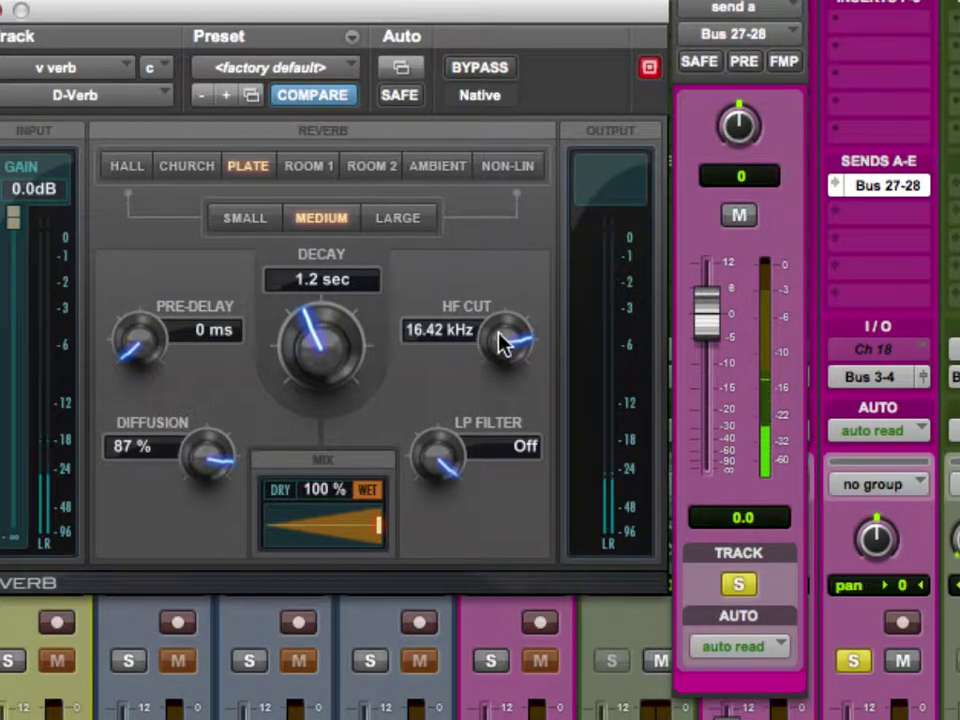
drag(508, 347, 493, 501)
drag(499, 336, 490, 424)
scroll(495, 350, down, 10)
scroll(495, 348, down, 10)
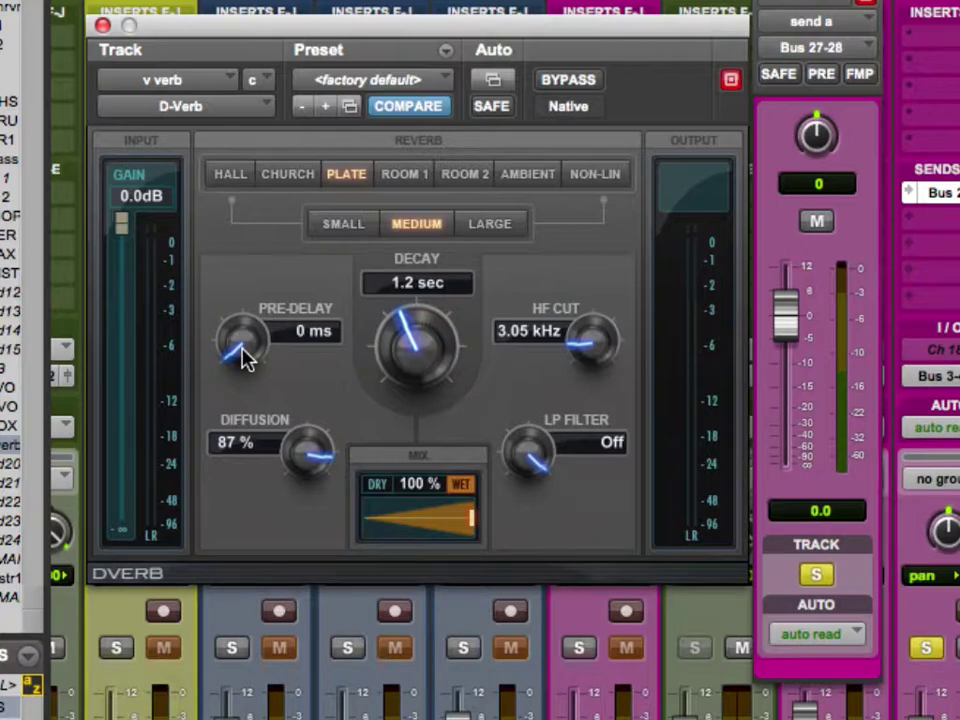
Raise the D-Verb pre-delay to 194 ms and unmute the VOX track to hear it against the dry vocal
drag(244, 358, 250, 222)
drag(246, 347, 246, 332)
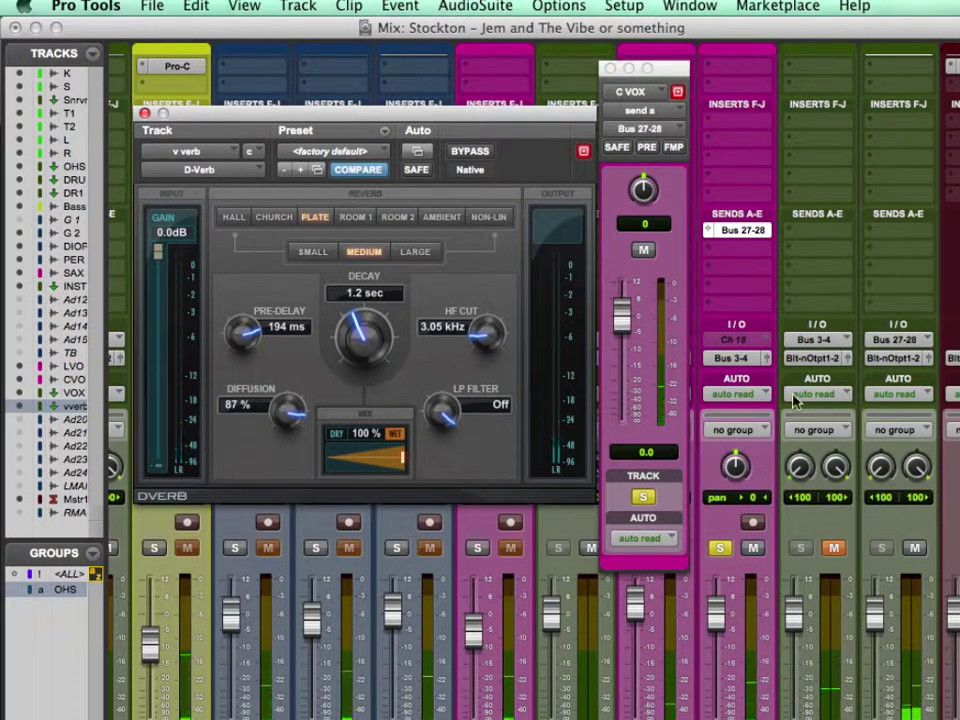
click(835, 549)
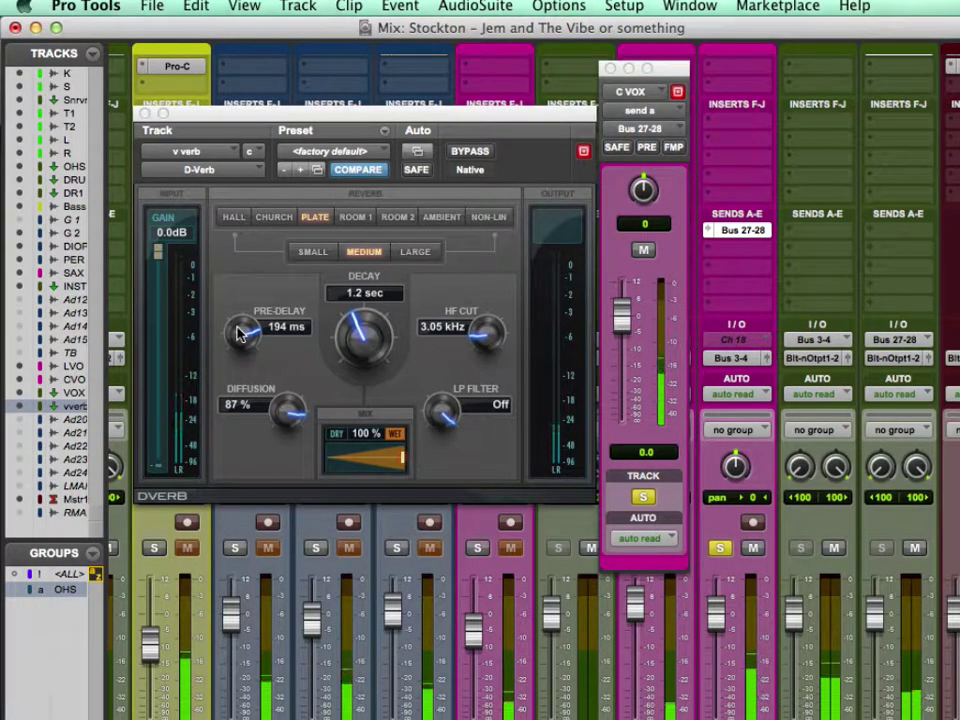
Audition the D-Verb pre-delay at 50, 47, 1 and 39 ms, and bring it back to 0 ms
drag(240, 334, 238, 383)
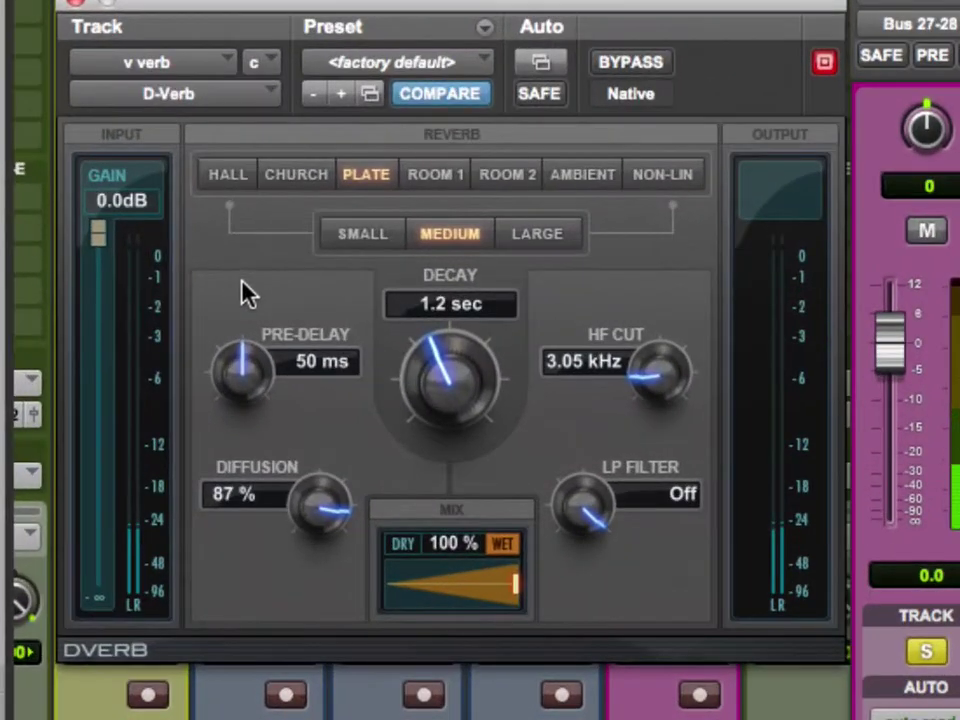
drag(246, 368, 240, 407)
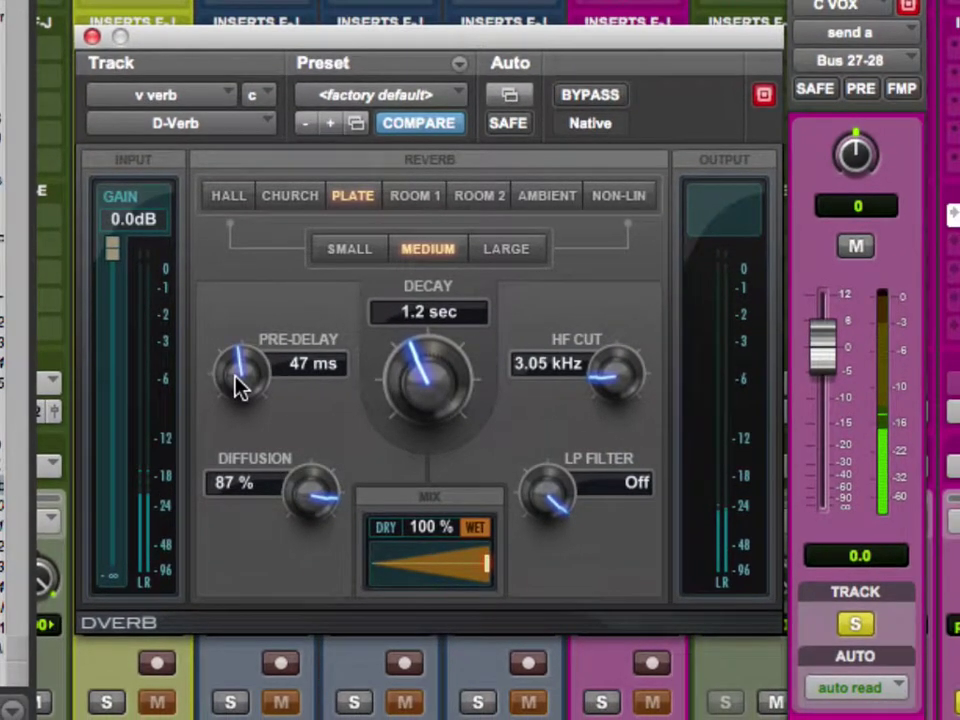
drag(238, 387, 265, 510)
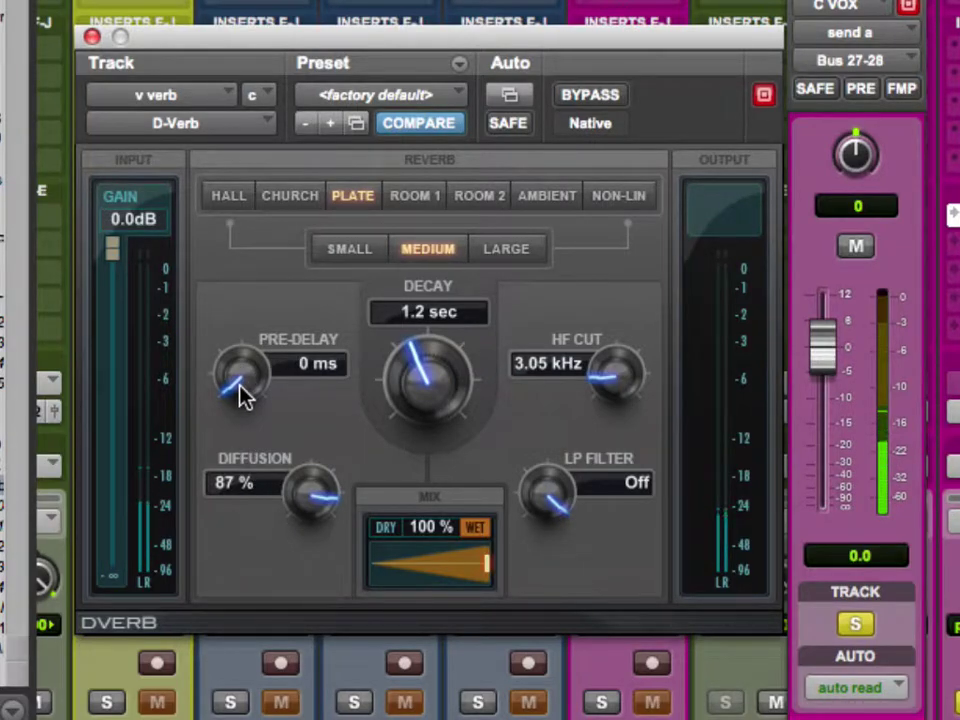
scroll(238, 386, up, 1)
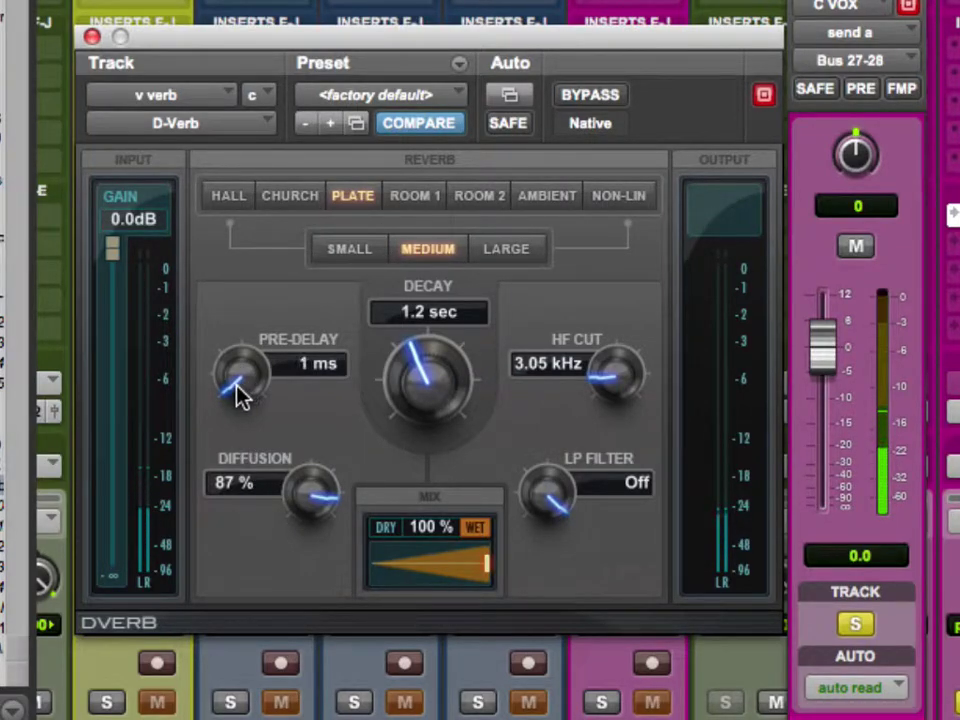
drag(240, 393, 236, 294)
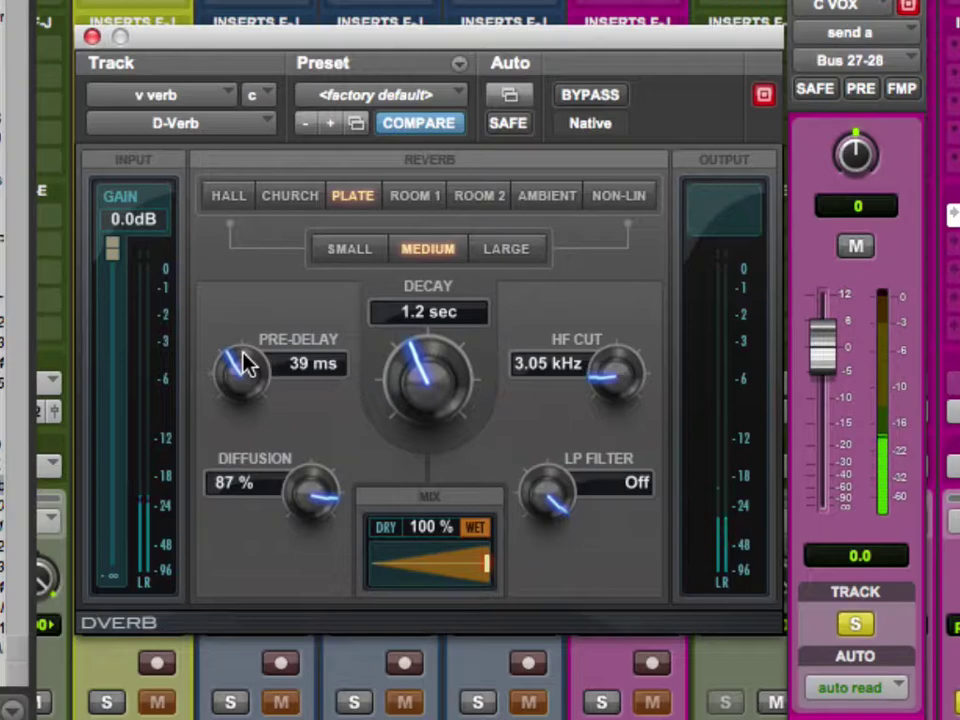
drag(241, 353, 242, 518)
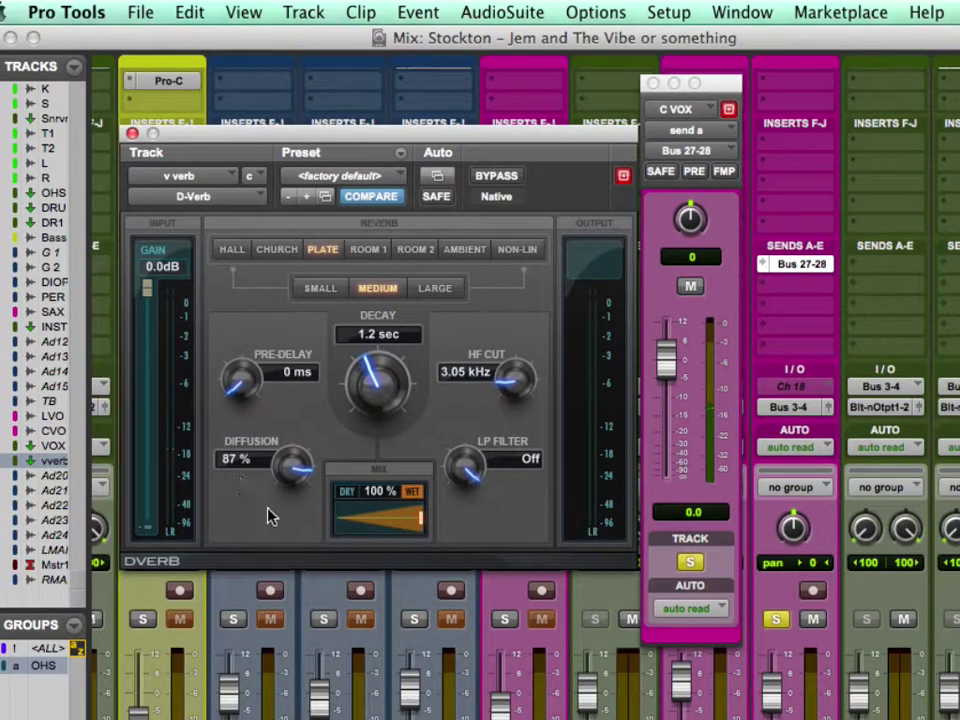
Take C VOX out of solo and raise the D-Verb pre-delay to 19 ms while the full mix plays
click(779, 621)
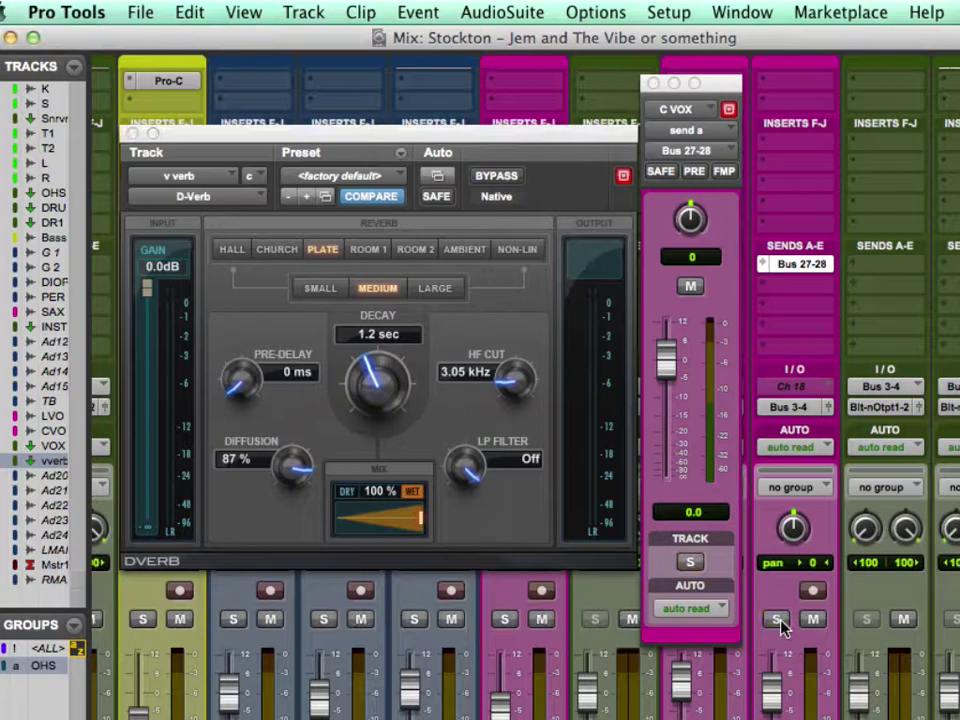
drag(228, 393, 236, 456)
drag(231, 381, 224, 393)
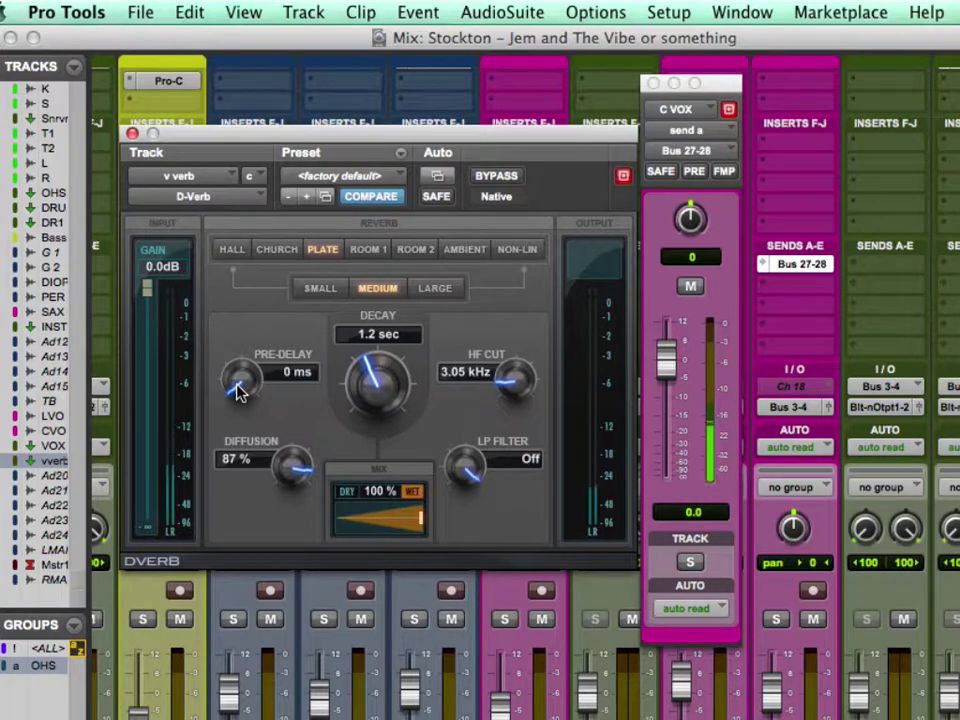
scroll(240, 380, up, 5)
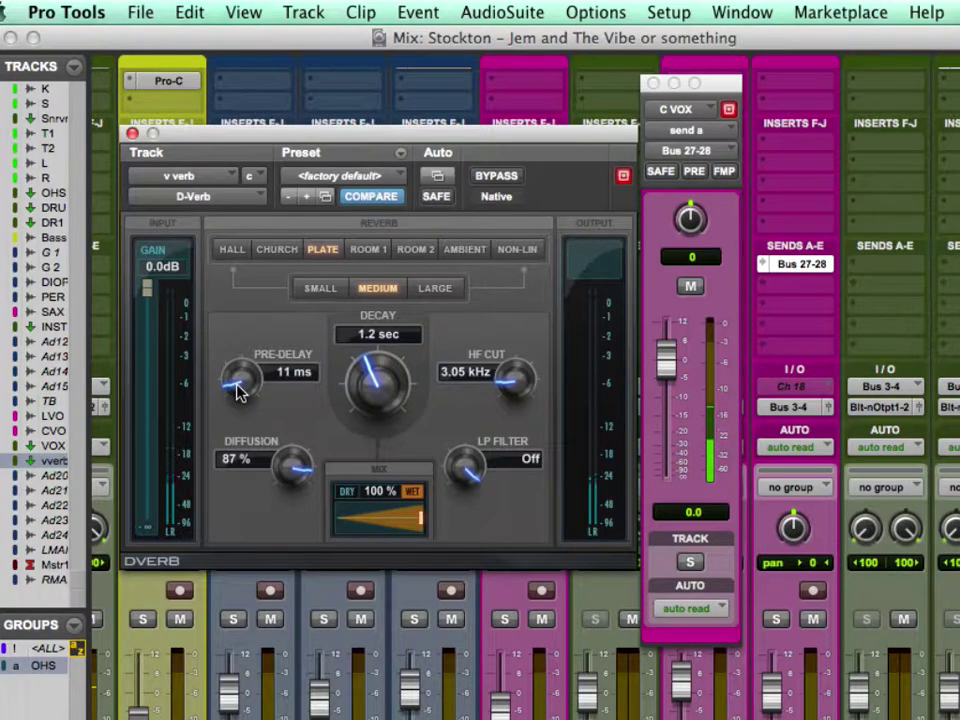
drag(238, 391, 236, 375)
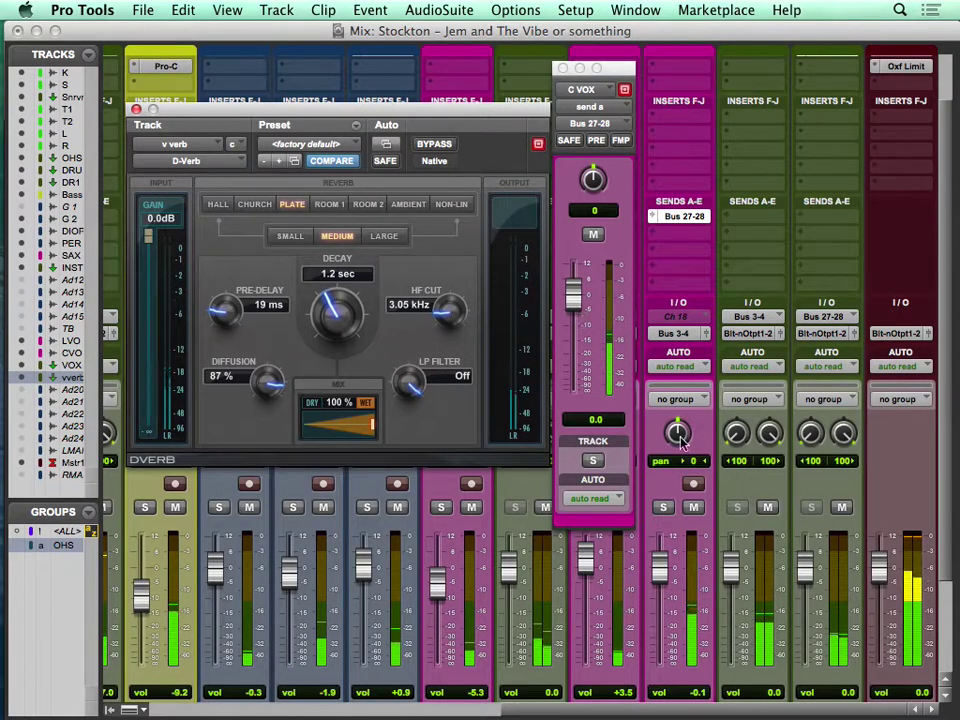
Lower the v verb track's volume to -13.5
drag(804, 568, 806, 617)
scroll(806, 610, down, 3)
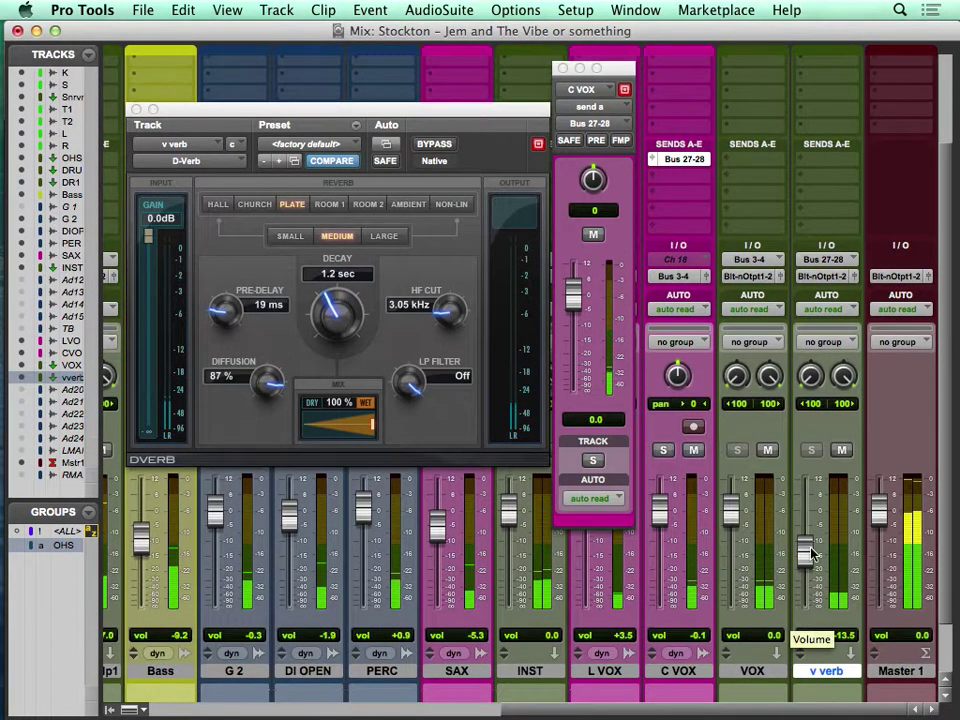
Raise the v verb track's volume to -7.4 and set its D-Verb decay to 1.6 sec
drag(806, 553, 807, 531)
drag(338, 317, 337, 305)
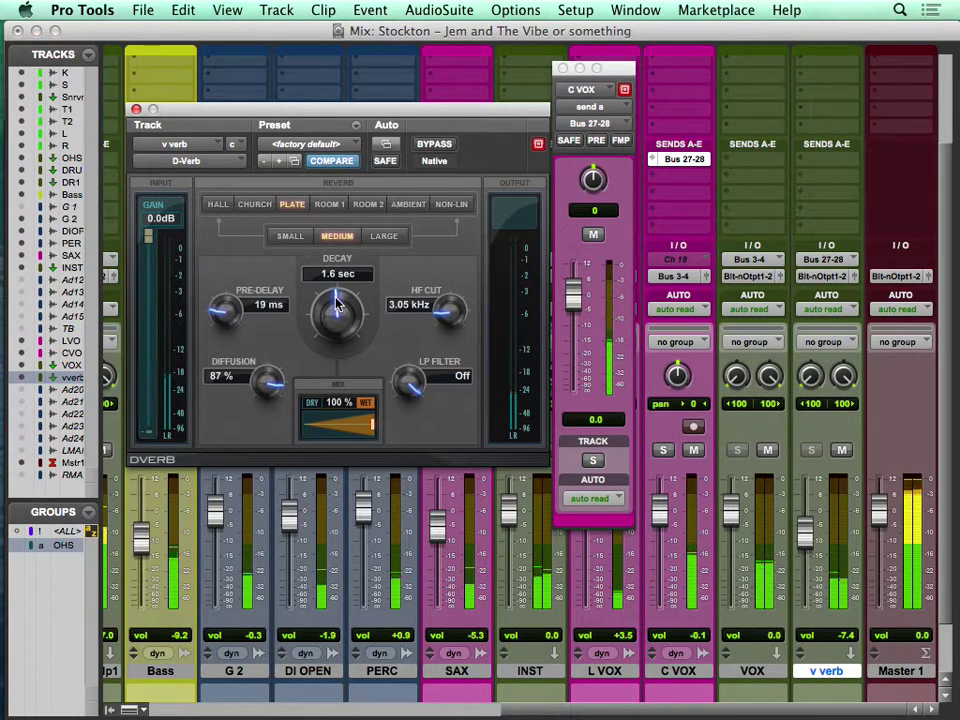
click(136, 110)
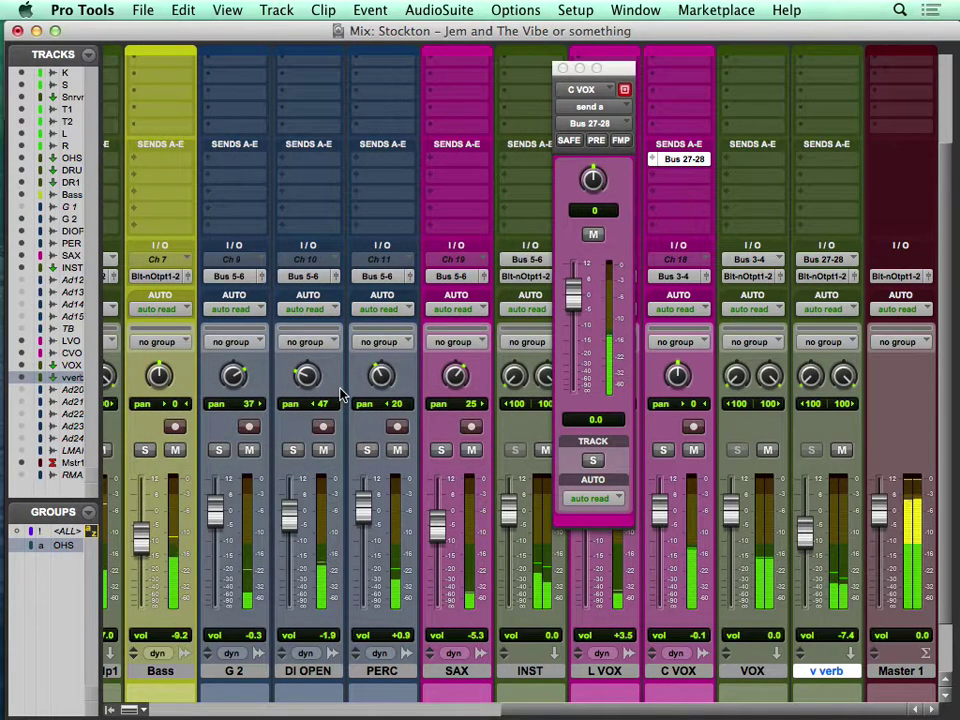
In the S track's Pro-Q, reduce the low boost near 190 Hz and add a 1.21 dB cut at about 371 Hz
scroll(294, 461, left, 5)
click(229, 451)
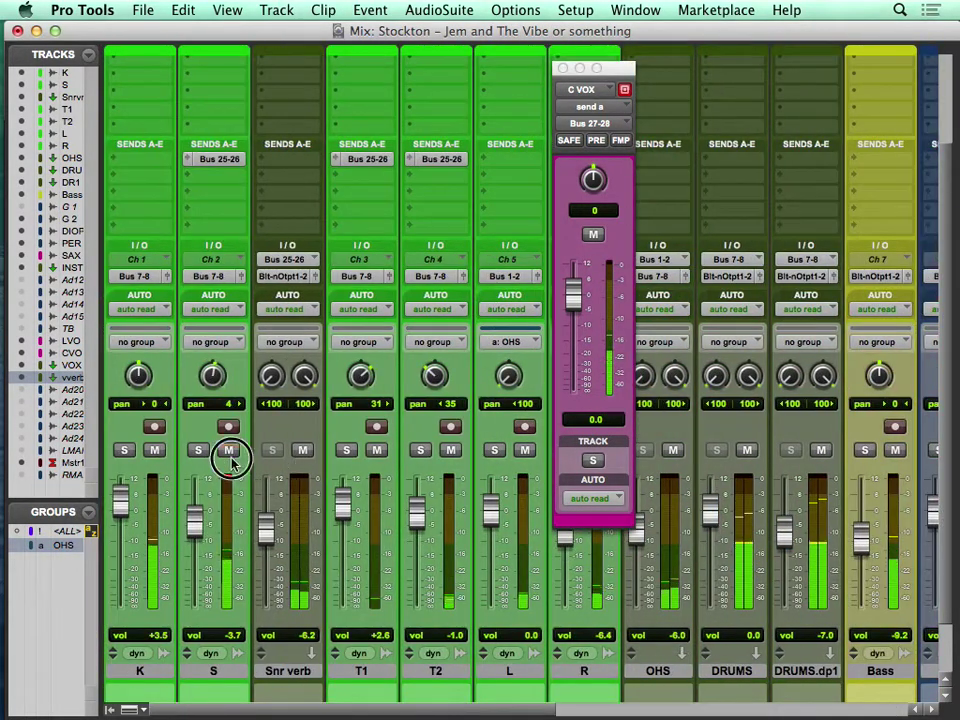
scroll(214, 111, up, 3)
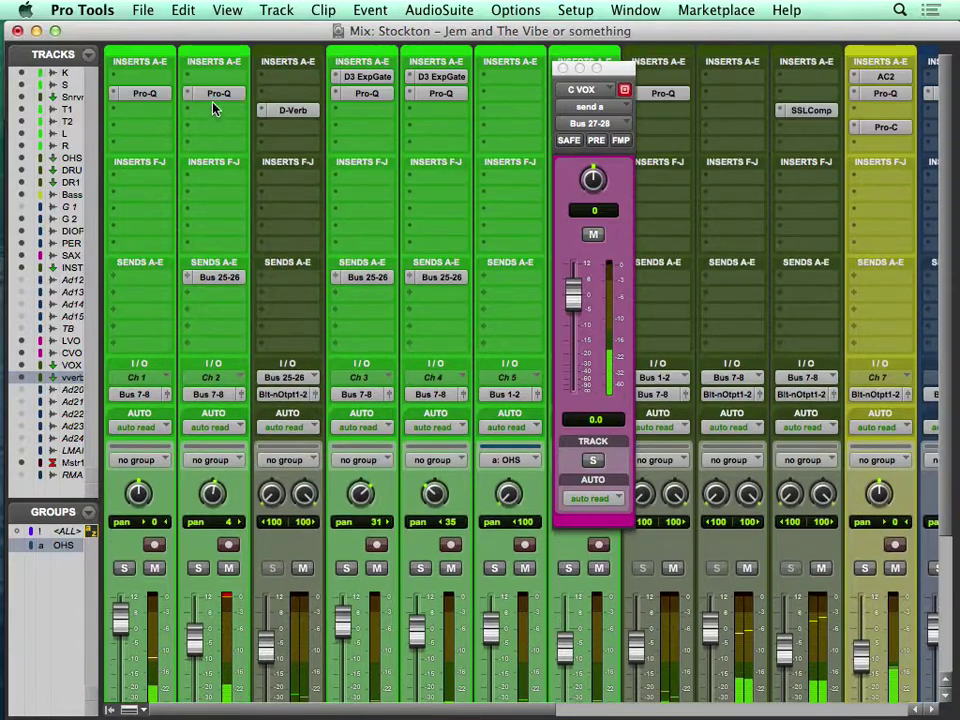
click(219, 93)
click(377, 336)
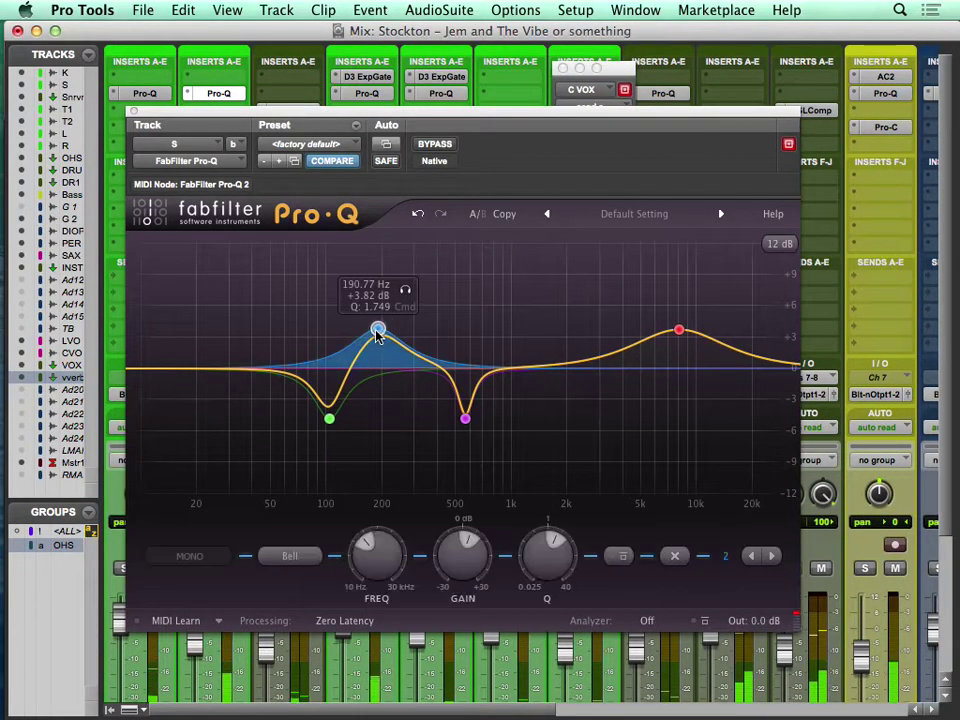
drag(377, 338, 431, 378)
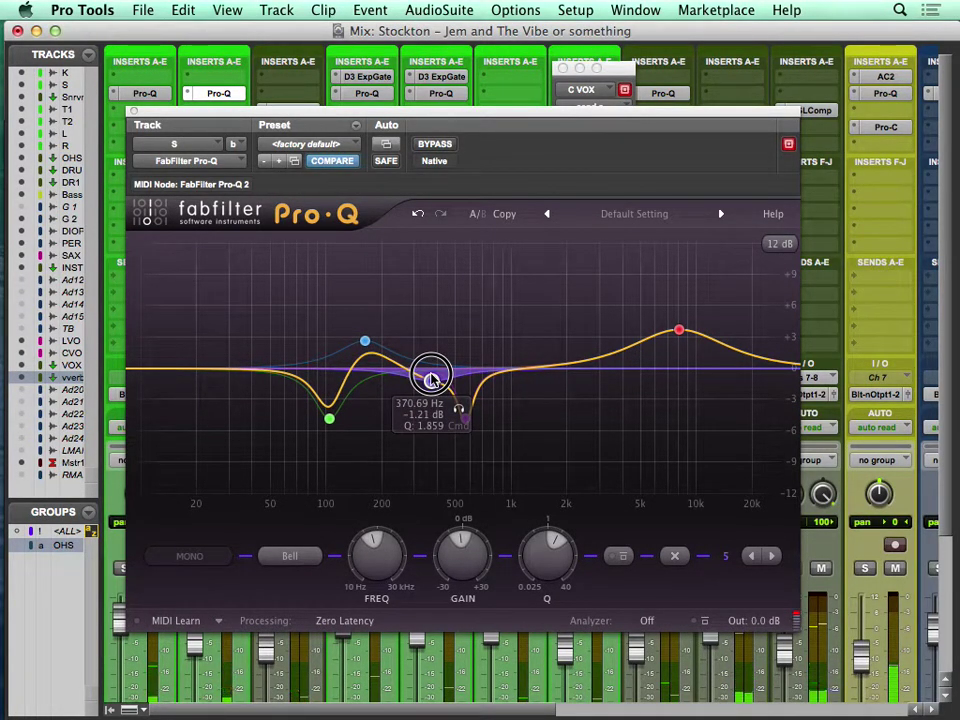
click(134, 110)
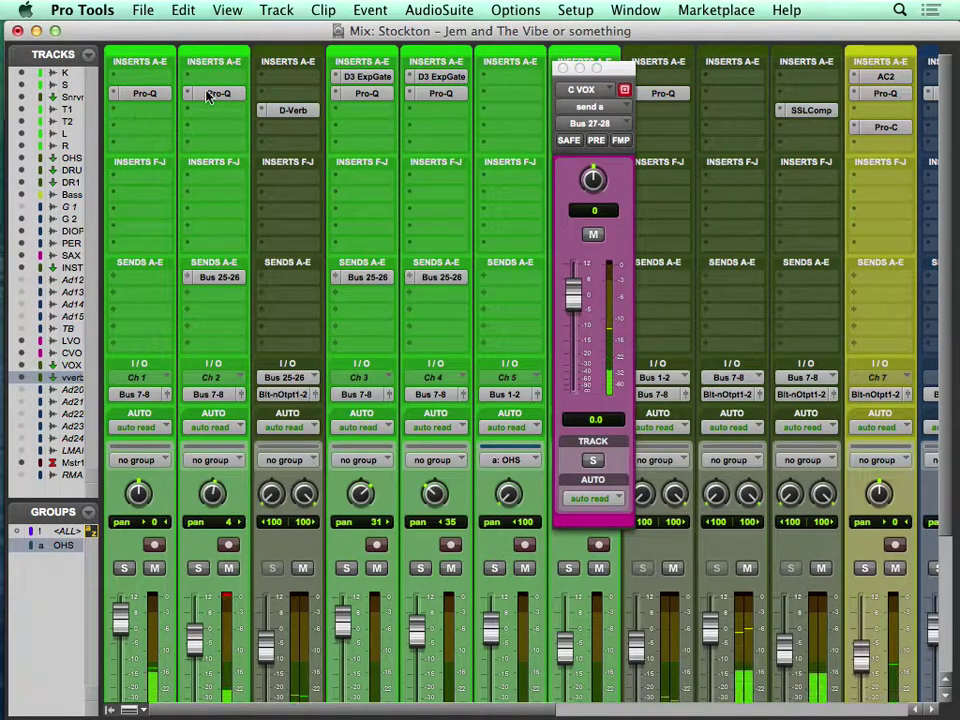
Close the C VOX send window and lower the S track's Pro-Q output gain to about -7.2 dB
click(563, 68)
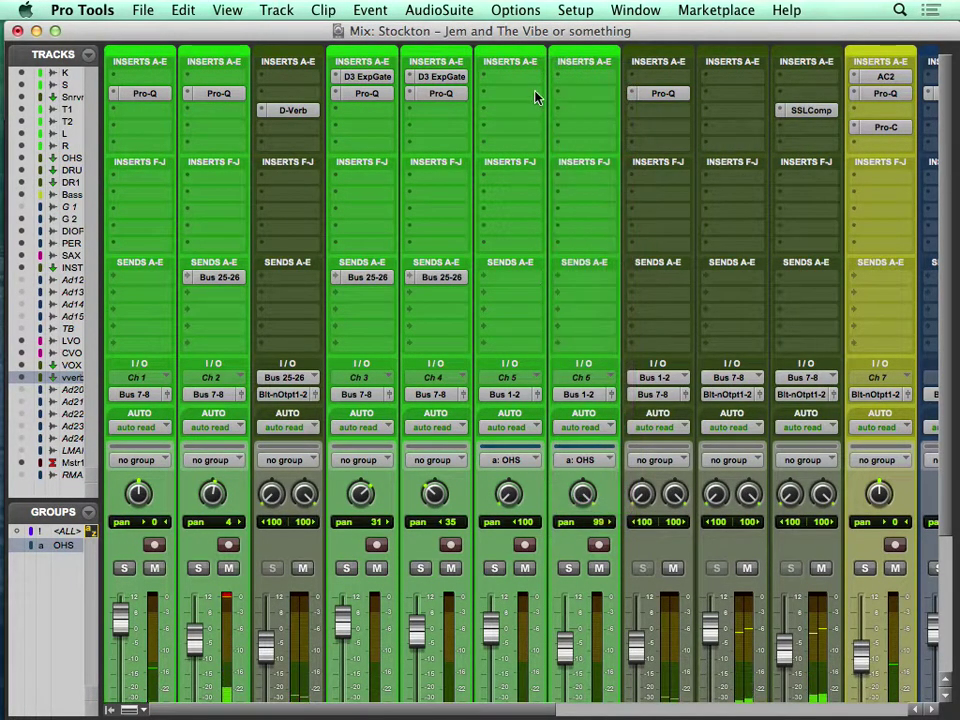
click(234, 94)
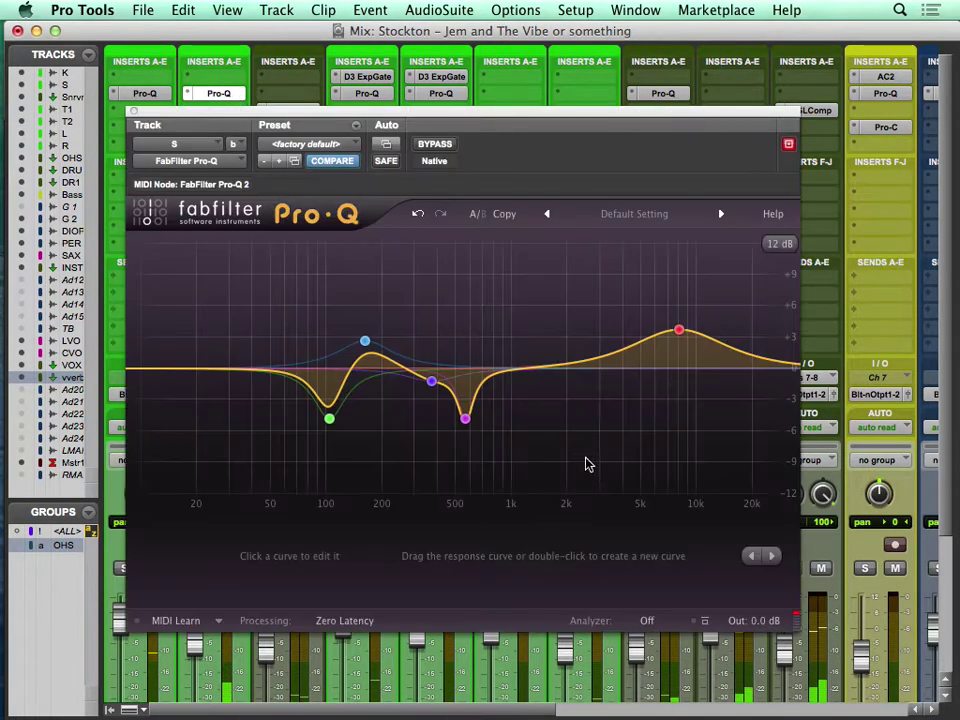
mouse_move(760, 622)
mouse_move(760, 622)
mouse_down()
mouse_move(756, 585)
mouse_move(748, 624)
mouse_up()
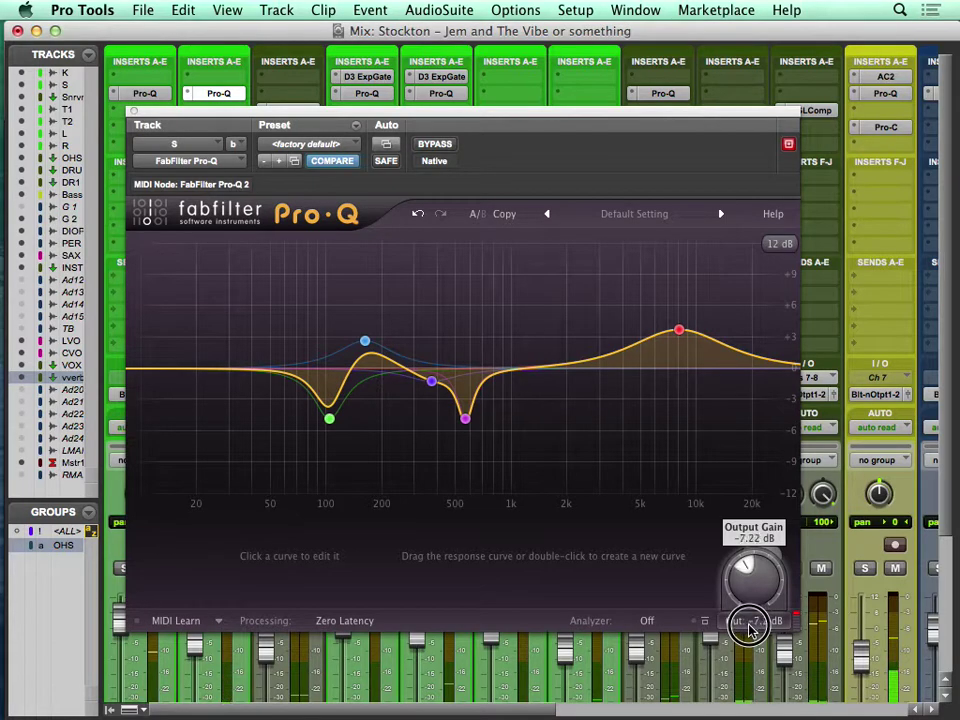
click(133, 113)
Raise the S track's volume to -0.7 to make up for the reduced EQ output
click(195, 630)
click(197, 570)
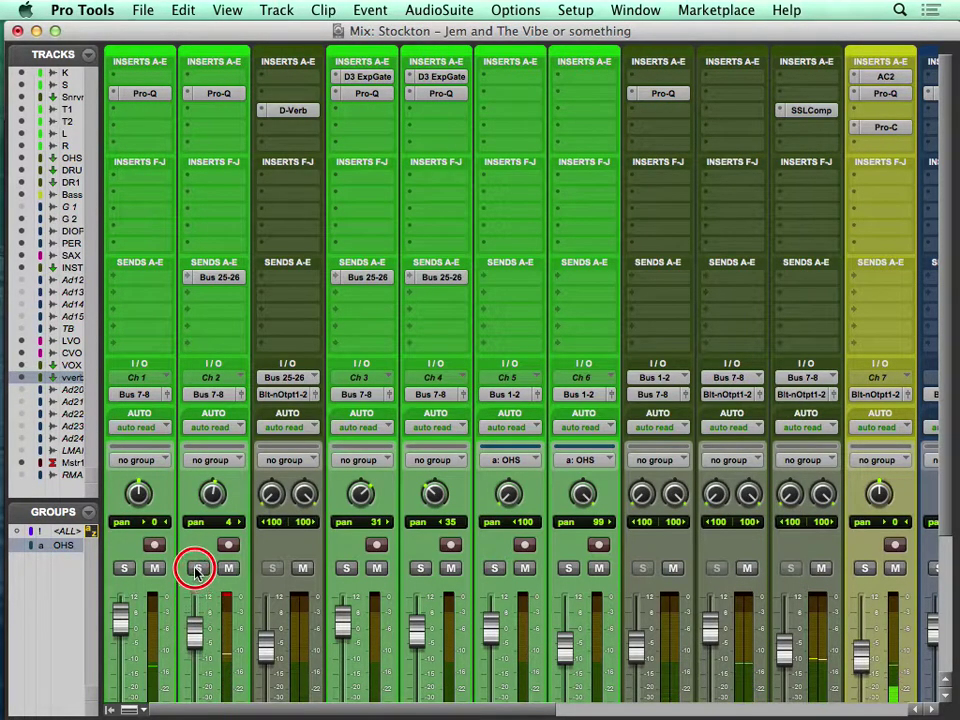
click(195, 620)
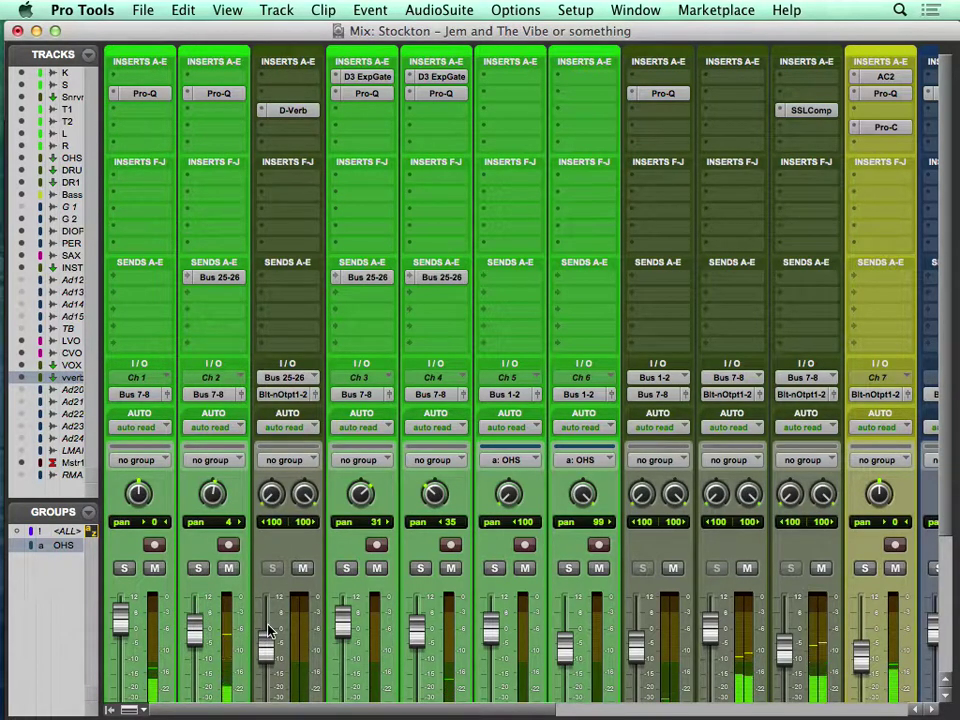
Lower the threshold of all bands in the Master 1 track's LinMB multiband to -4.3
scroll(268, 630, down, 5)
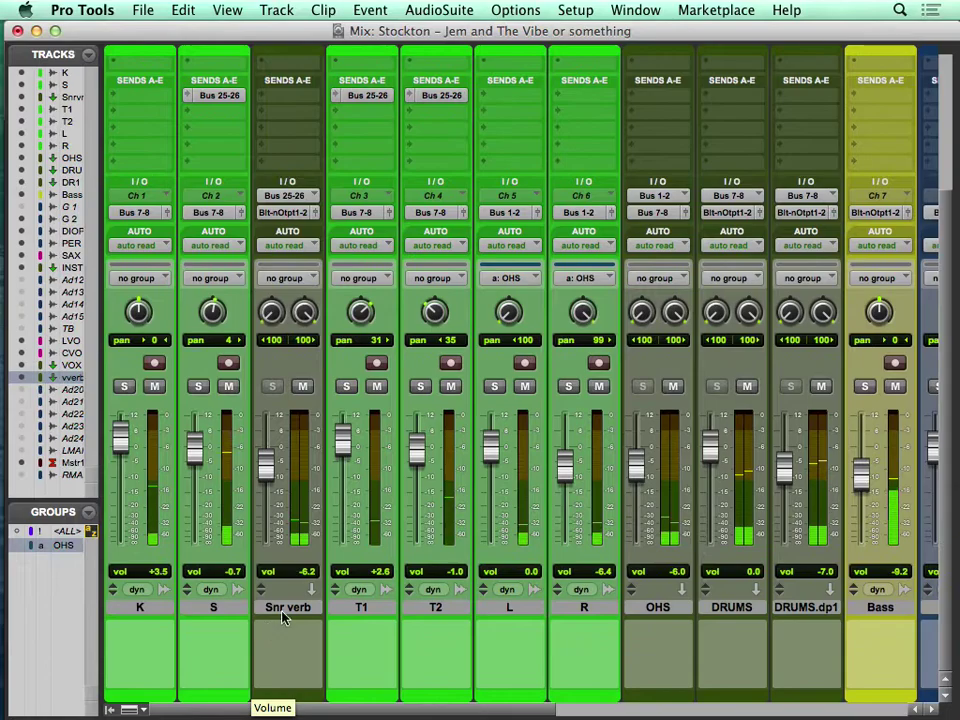
scroll(268, 630, right, 10)
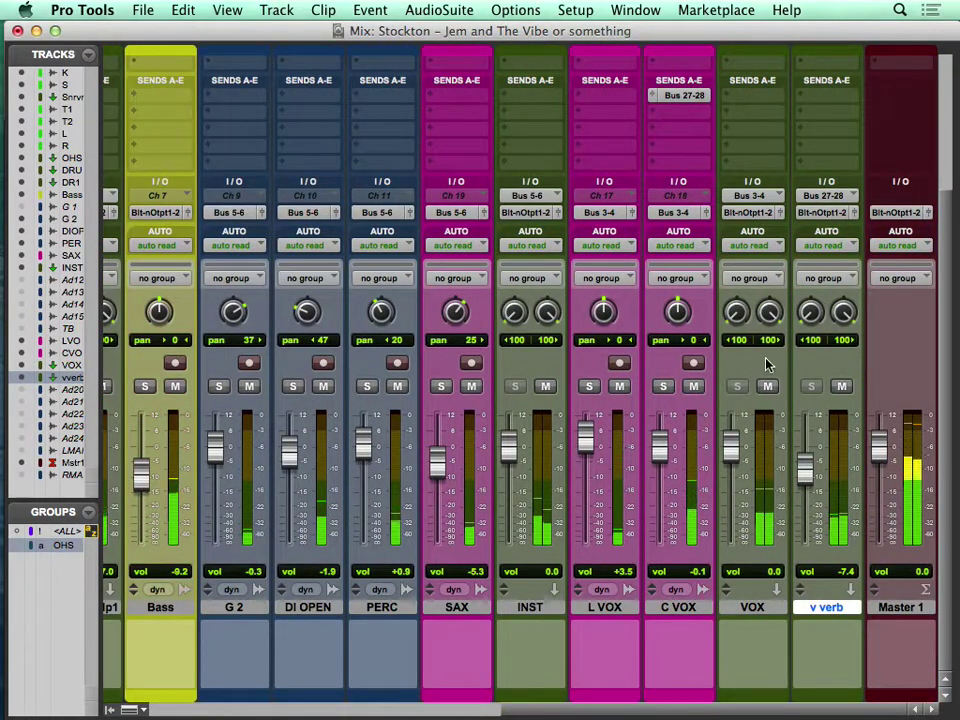
scroll(770, 340, up, 4)
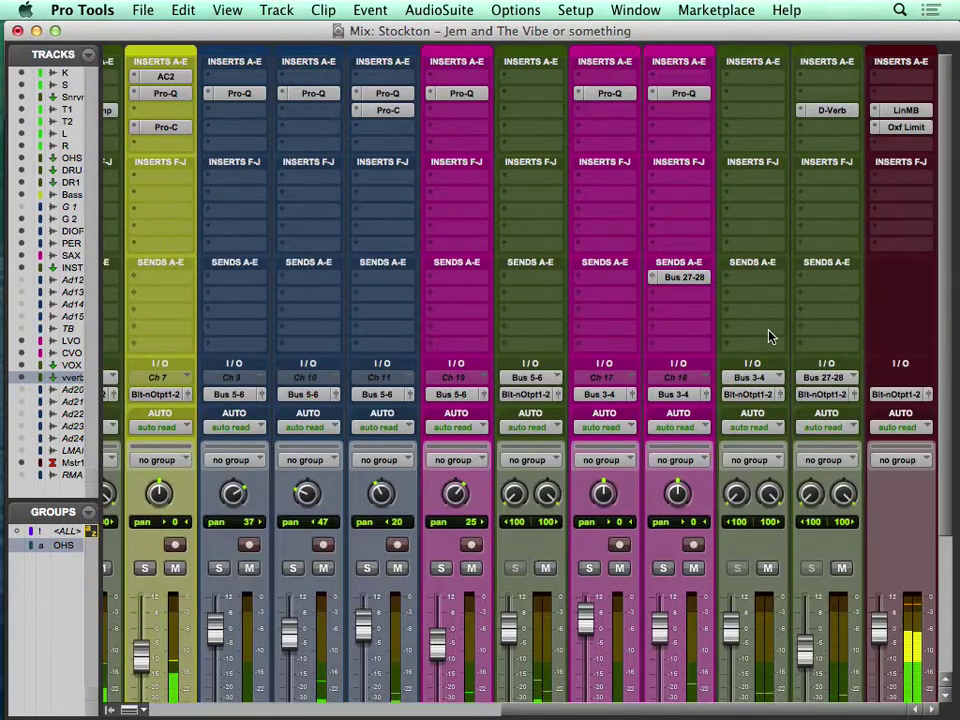
click(914, 112)
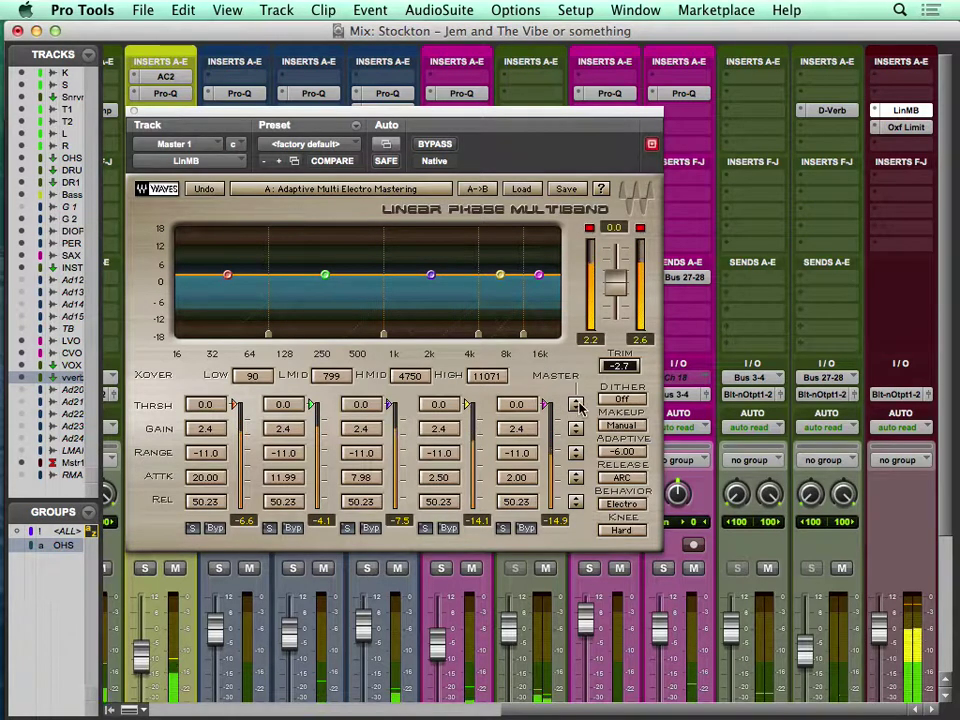
drag(576, 404, 576, 400)
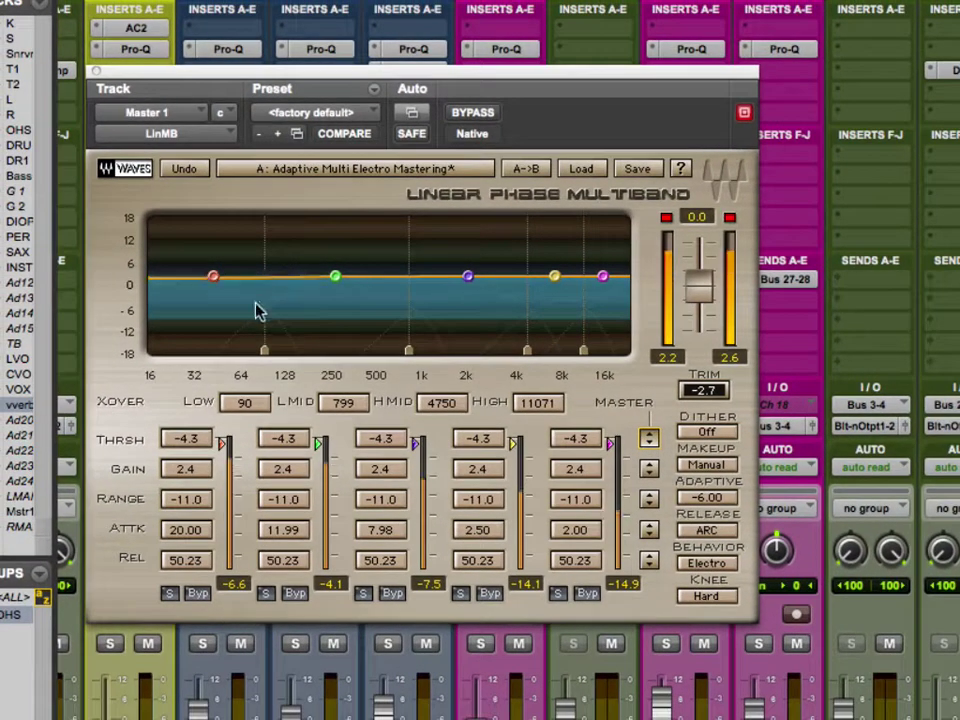
Listen to the LinMB's low, low-mid and high-mid bands in solo one after another, and return to the full range
click(169, 594)
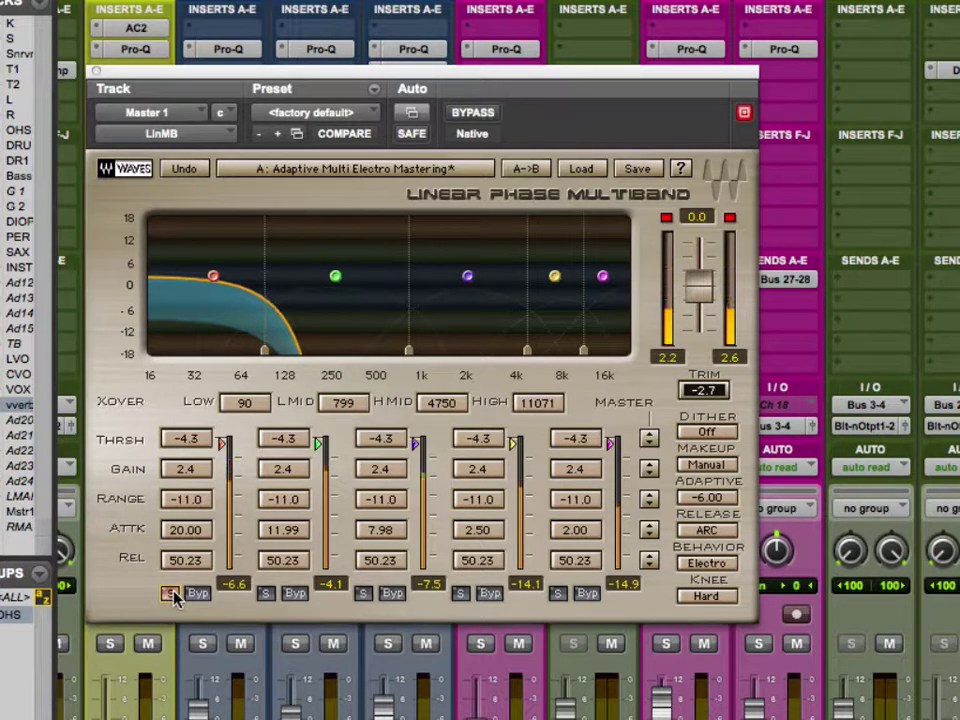
click(270, 594)
click(168, 595)
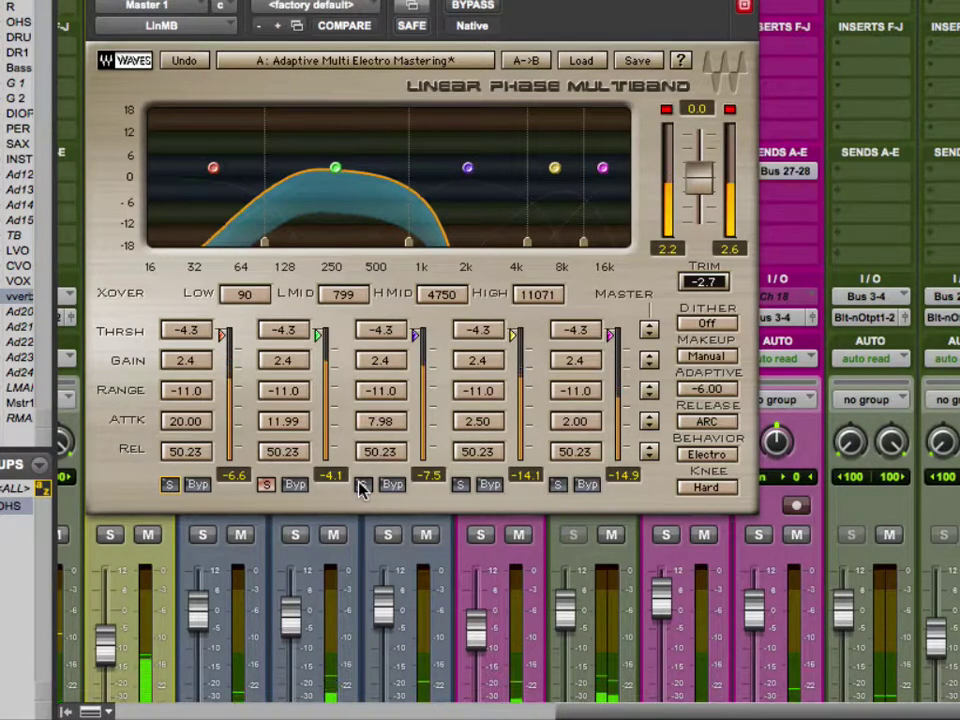
click(362, 485)
click(266, 485)
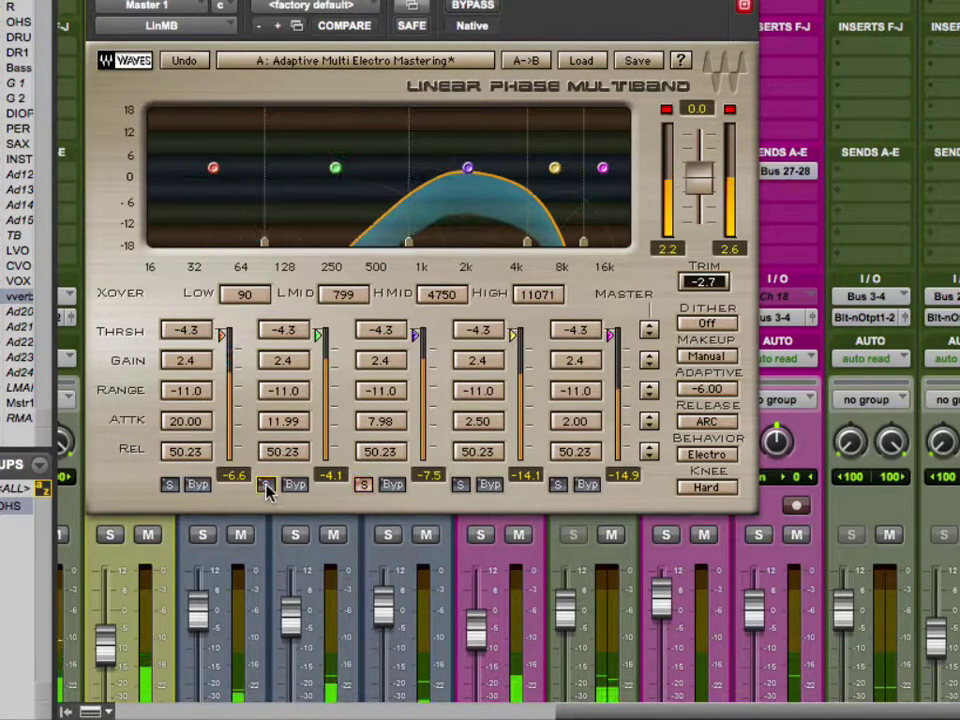
click(362, 485)
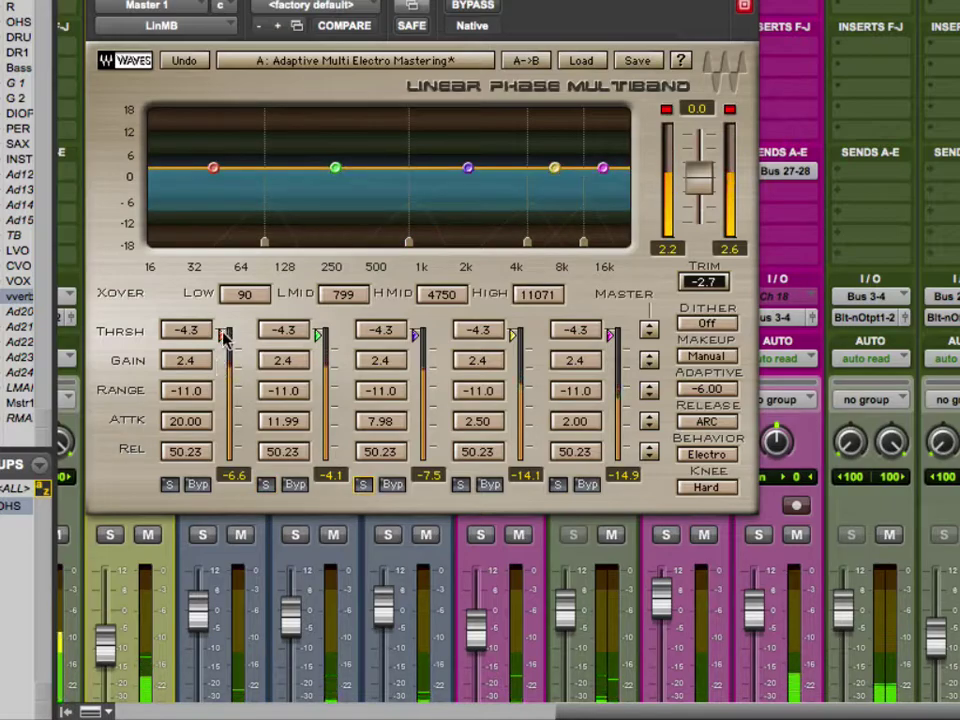
Try the LinMB low band's threshold at -1.3 and 0.0, and settle on -2.8
drag(221, 338, 221, 332)
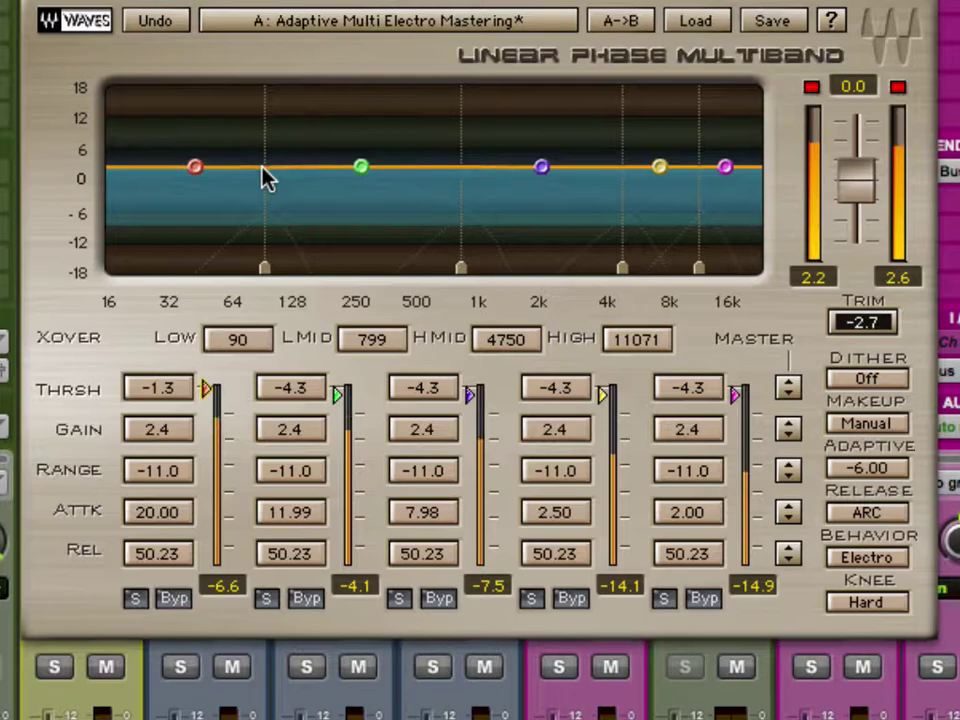
drag(208, 389, 208, 380)
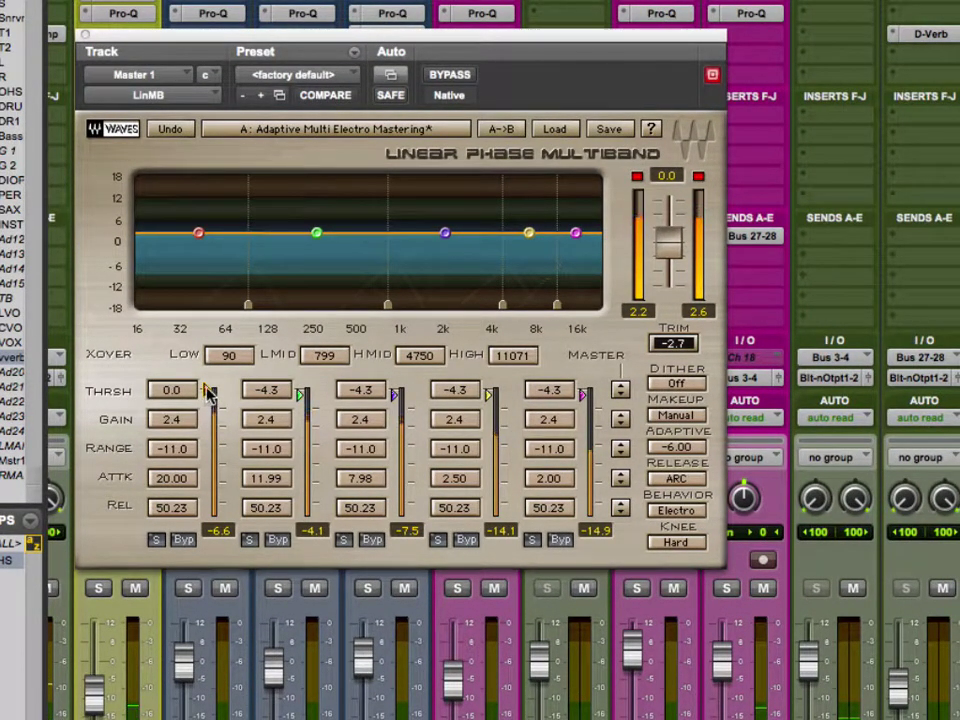
mouse_move(206, 405)
mouse_down()
mouse_move(207, 515)
mouse_move(208, 398)
mouse_up()
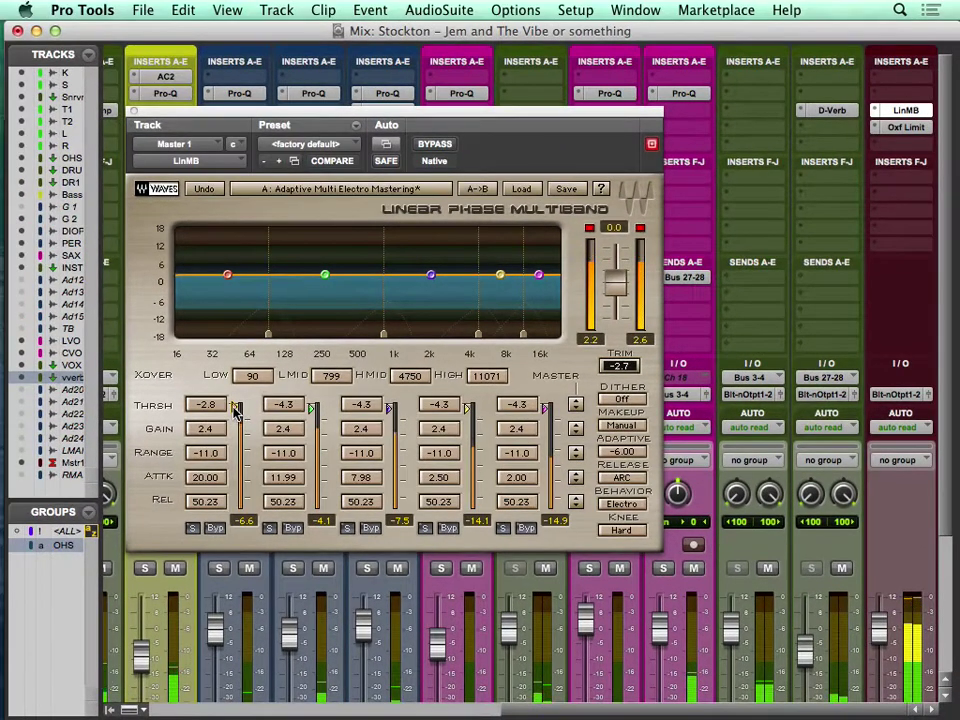
Open the Oxford Limiter on Master 1 and compare the mix with the limiter bypassed and active
click(917, 133)
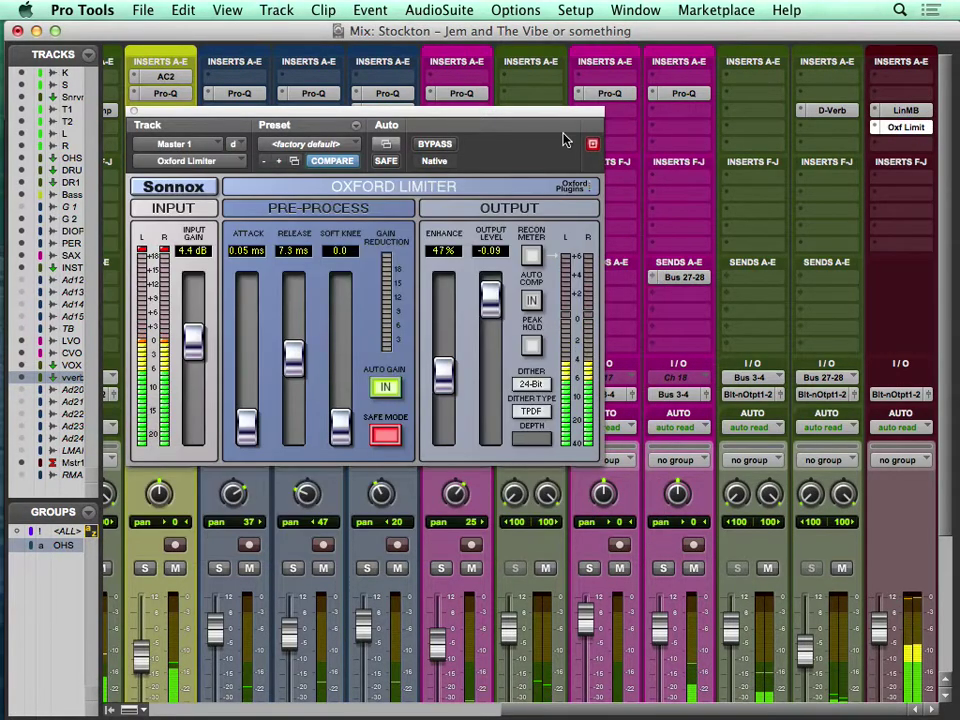
click(433, 145)
click(433, 145)
Audition the Oxford Limiter's Enhance at 88, 84 and 0 %, set it to 62 %, and close the limiter
drag(447, 377, 440, 330)
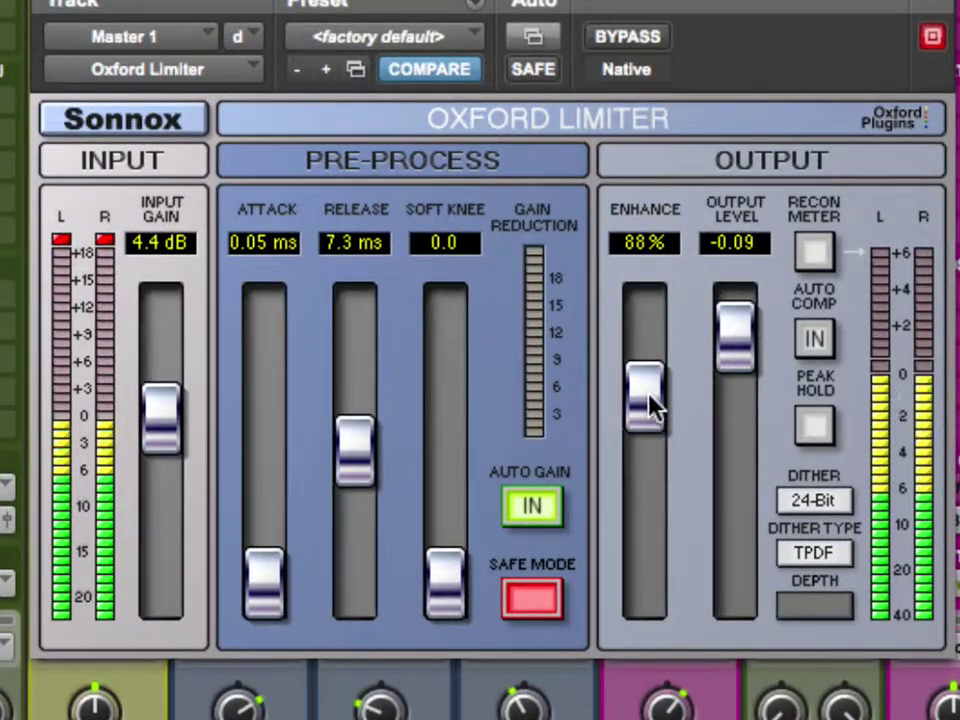
drag(649, 394, 649, 403)
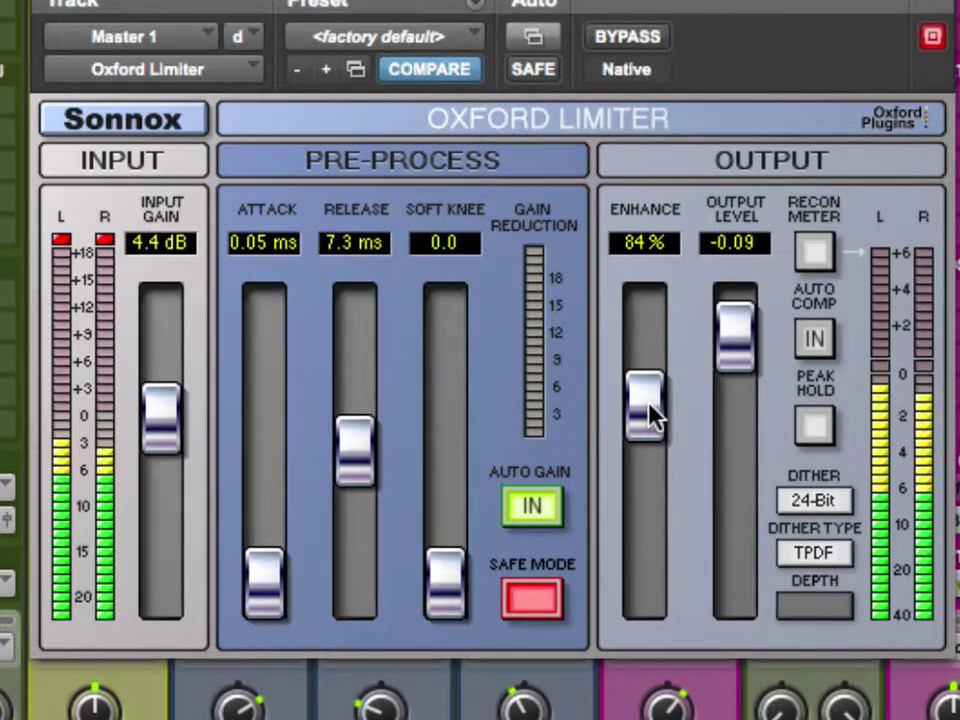
drag(650, 415, 652, 610)
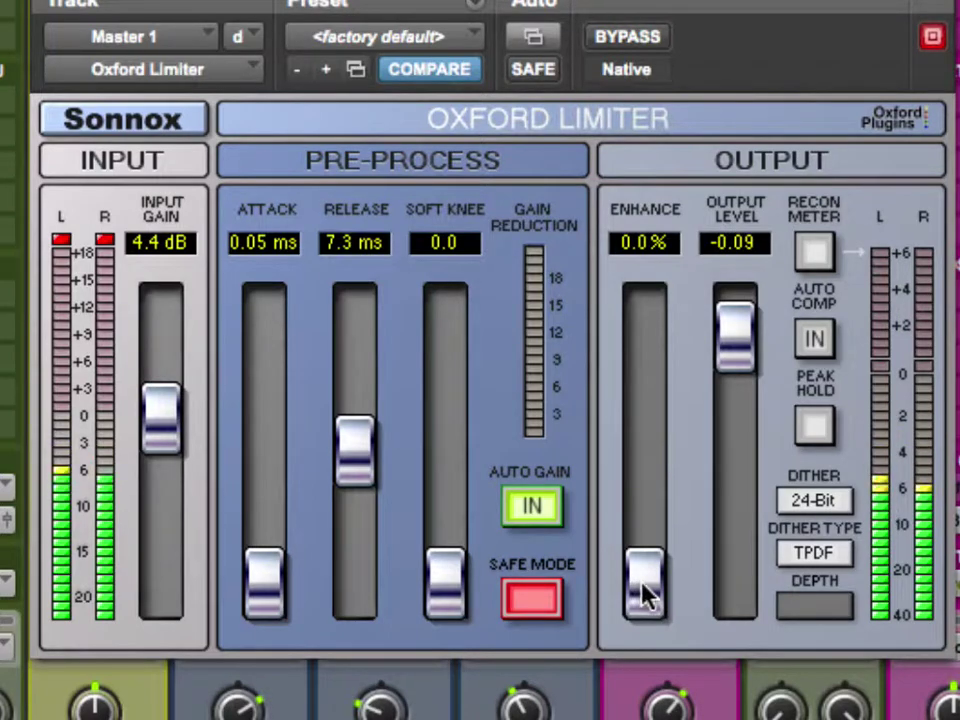
drag(643, 596, 641, 467)
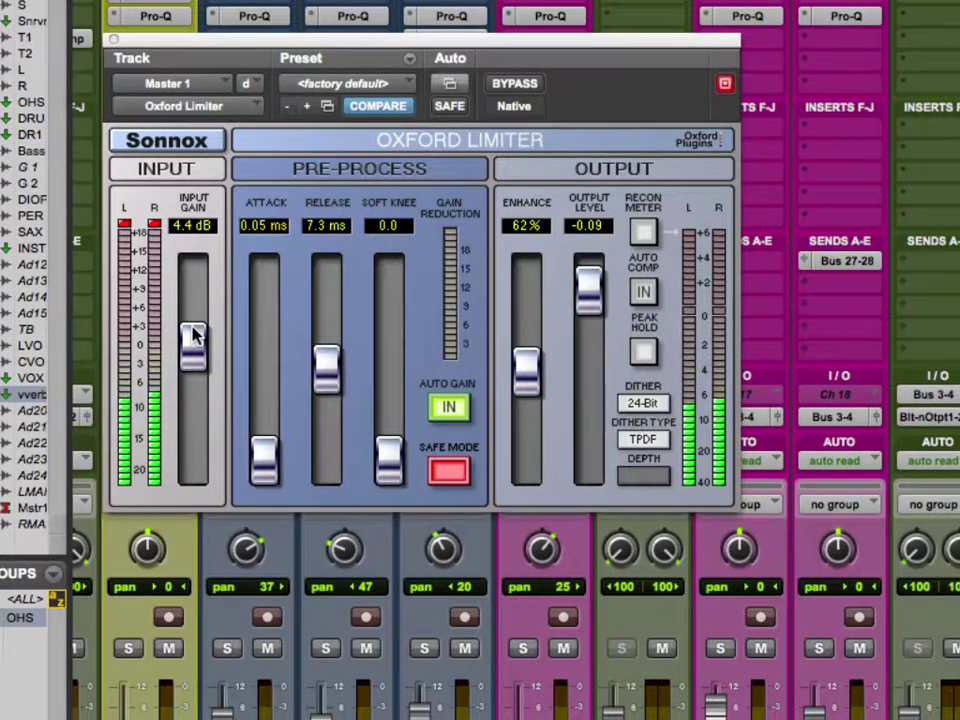
drag(193, 333, 193, 336)
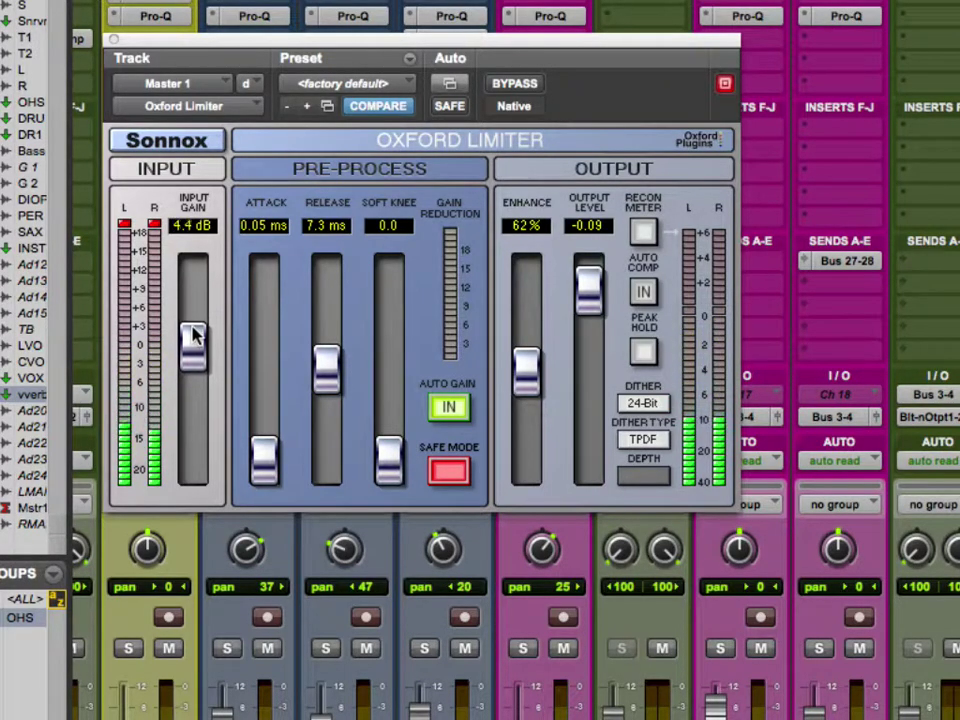
click(111, 43)
Lower the K track's volume to +1.9
scroll(197, 334, left, 10)
scroll(163, 437, down, 5)
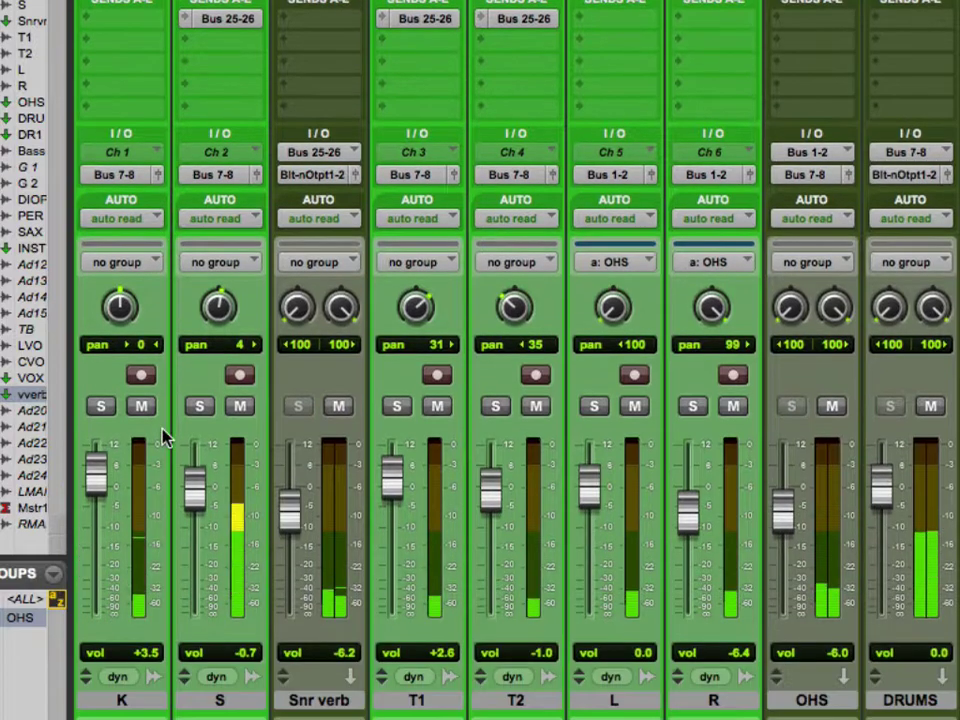
mouse_move(96, 508)
mouse_down()
mouse_move(95, 488)
mouse_move(100, 503)
mouse_up()
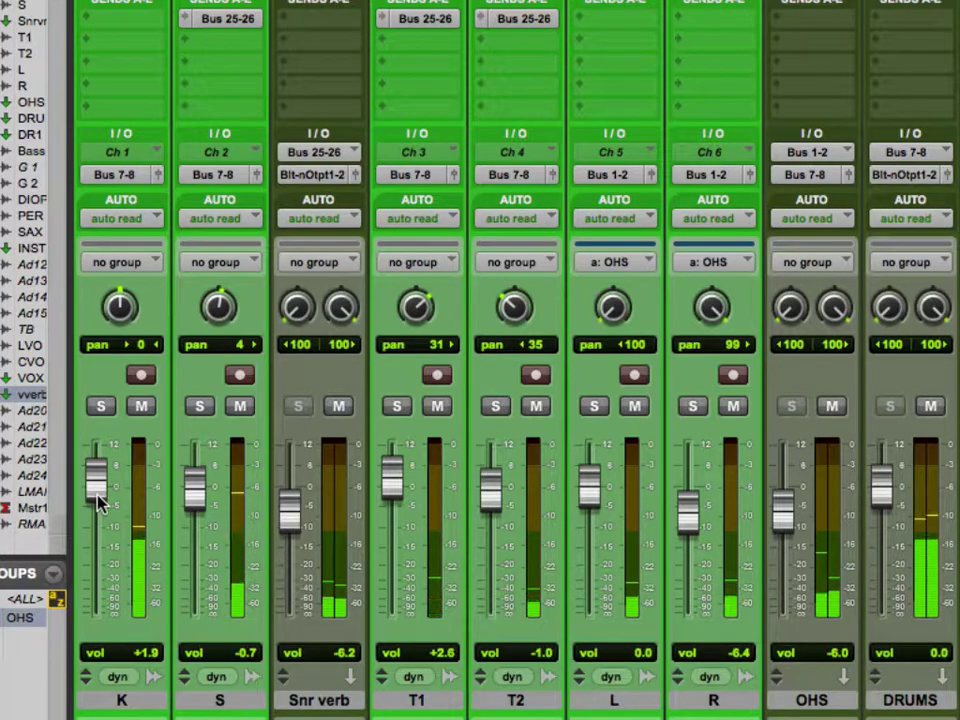
Bypass the low shelf boost band in the K track's Pro-Q
click(134, 28)
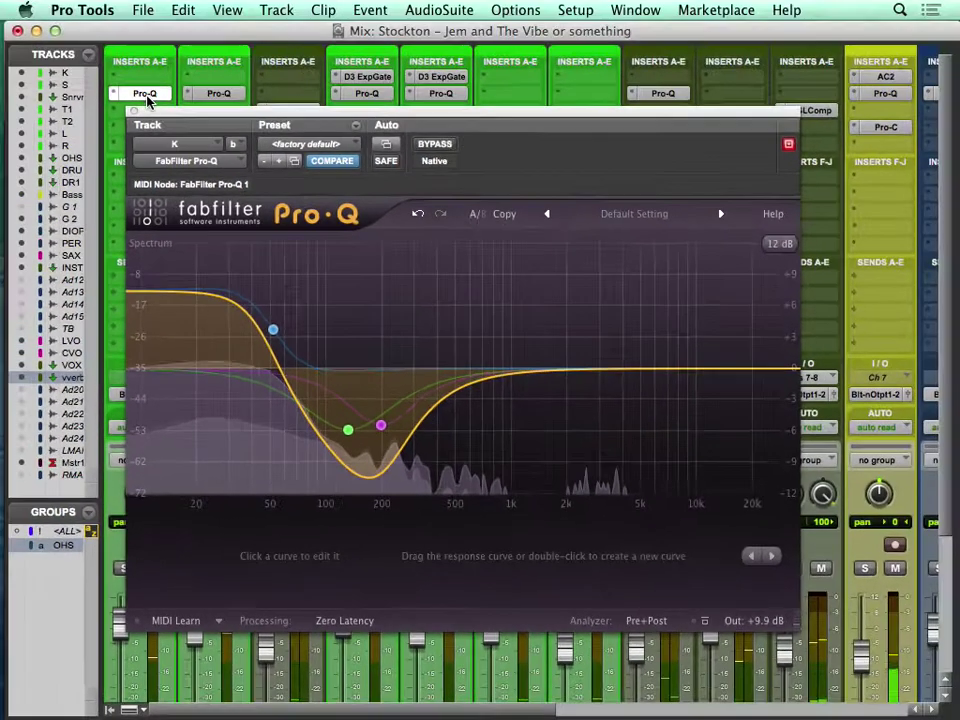
click(273, 330)
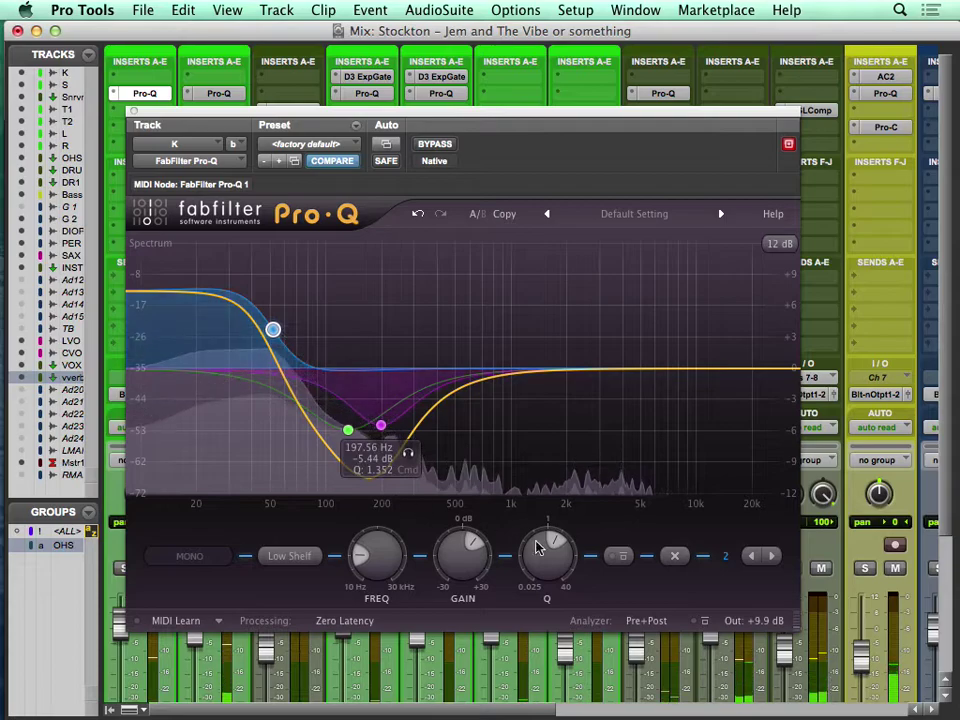
click(621, 558)
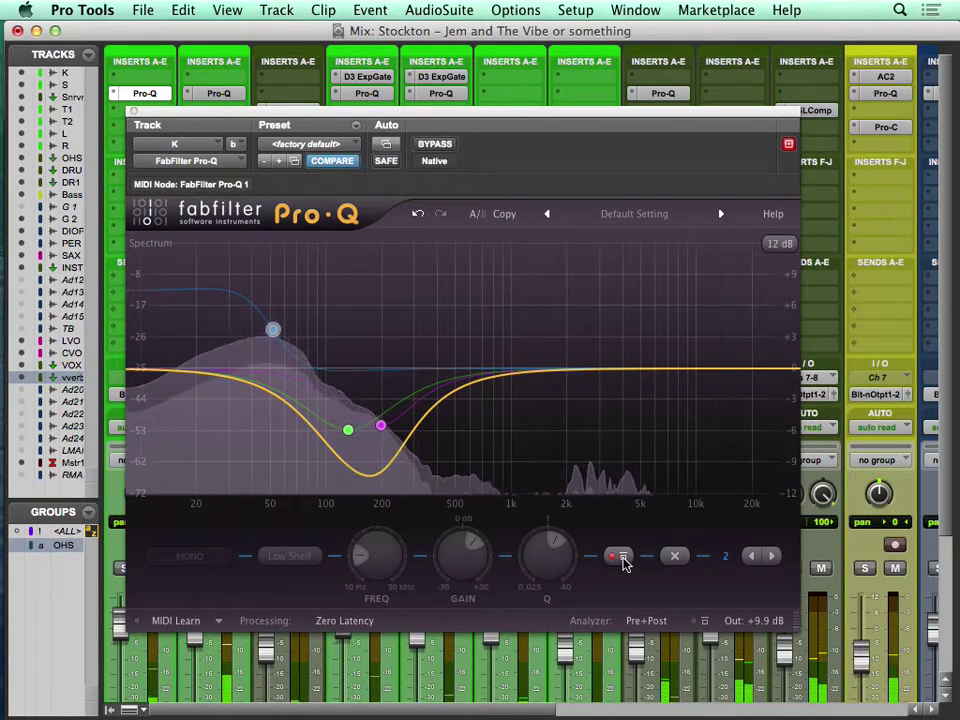
Re-enable the low shelf band in the K track's Pro-Q, reduce its gain to +5.49 dB, and close the plug-in
click(622, 558)
mouse_move(473, 549)
mouse_down()
mouse_move(465, 540)
mouse_move(461, 556)
mouse_up()
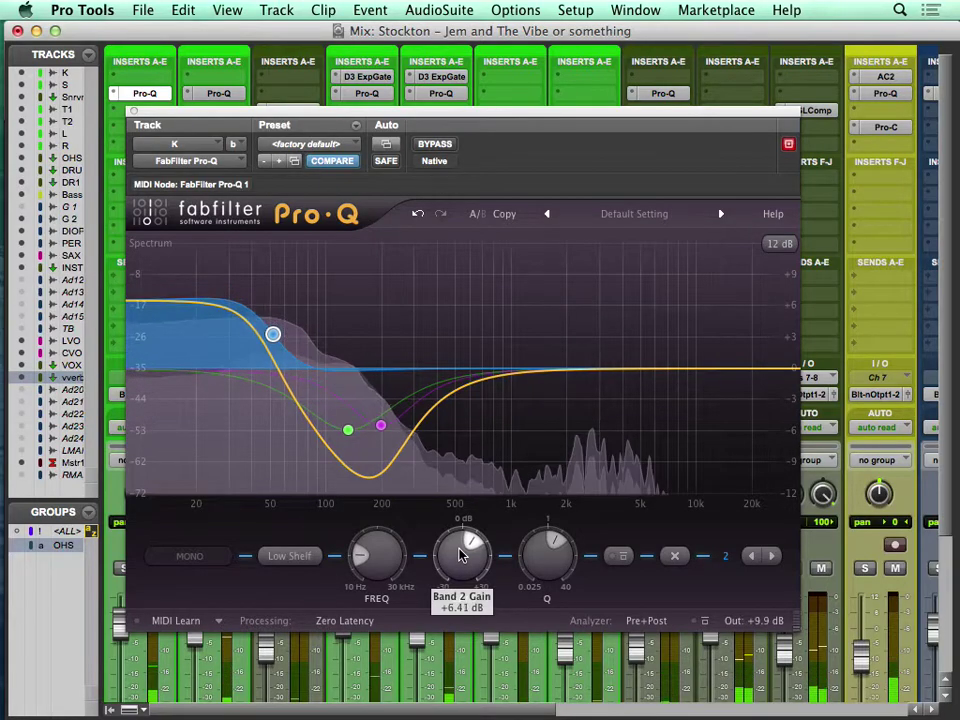
scroll(461, 556, down, 5)
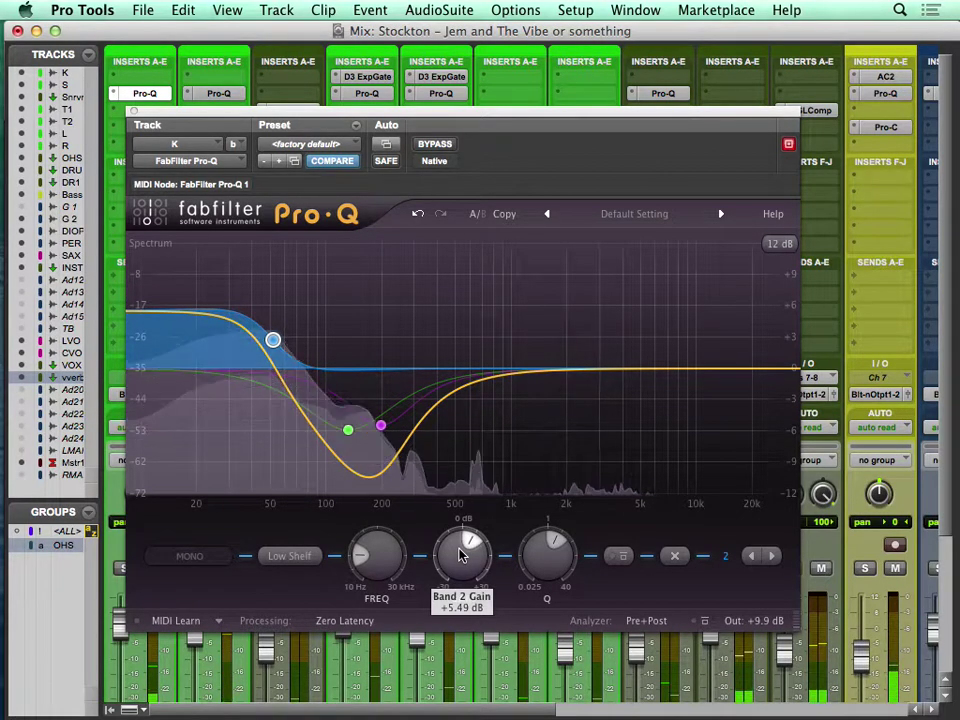
click(135, 112)
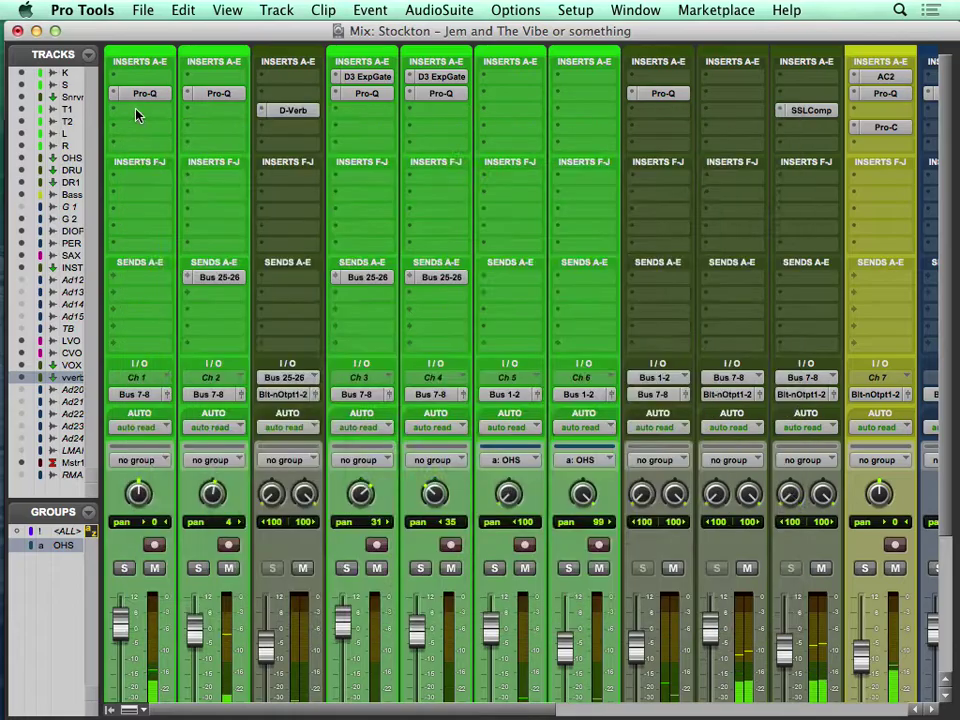
Briefly solo the L VOX track to check it, returning to the full mix
scroll(218, 266, right, 10)
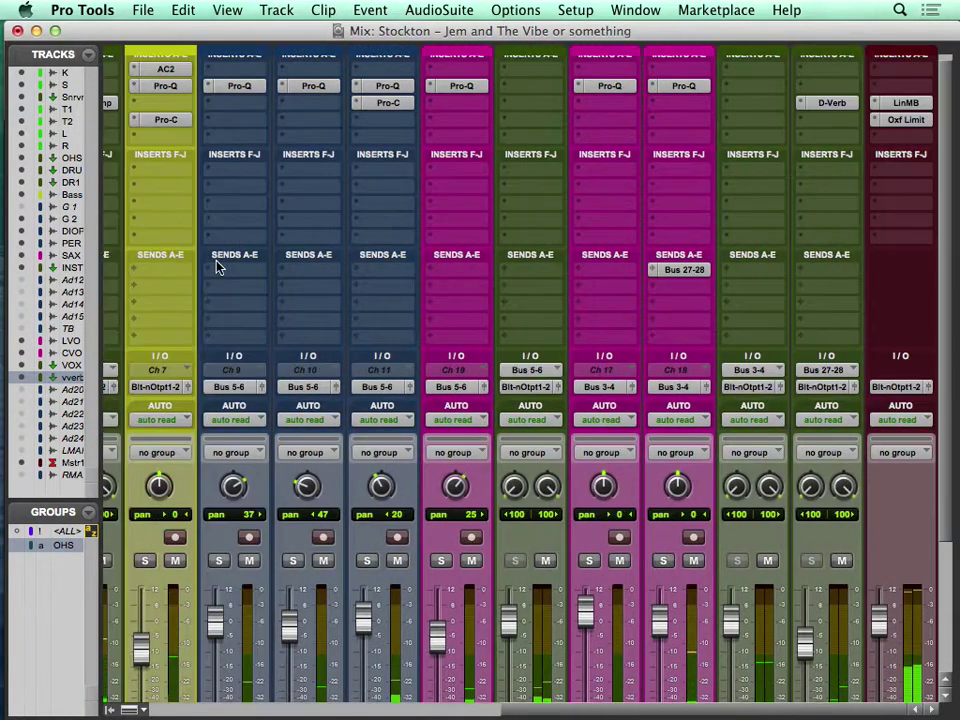
scroll(218, 266, down, 6)
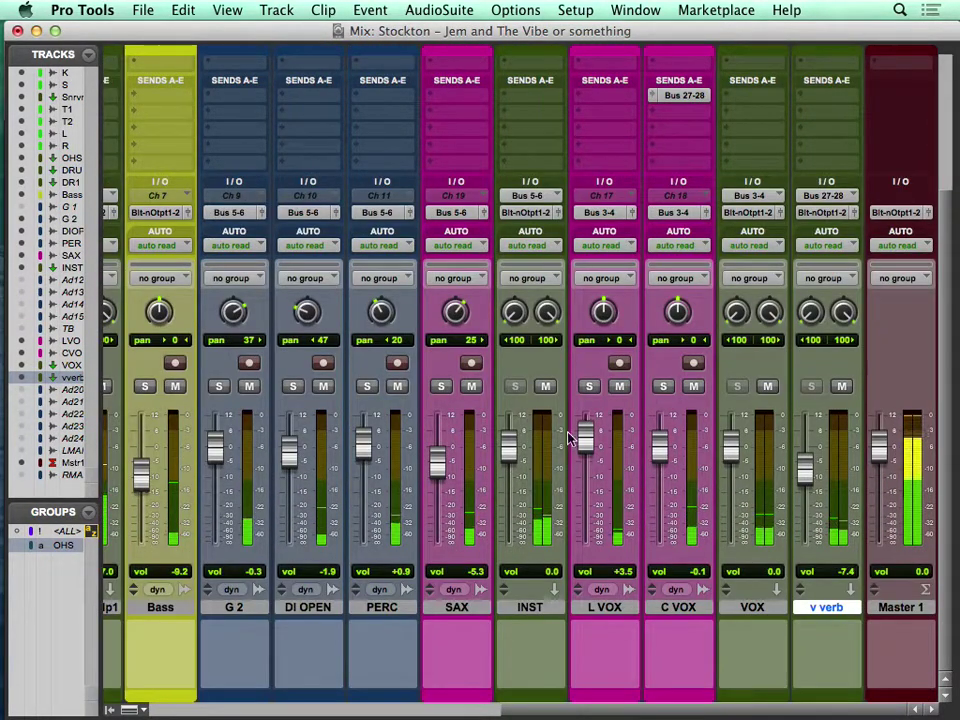
click(588, 387)
click(589, 388)
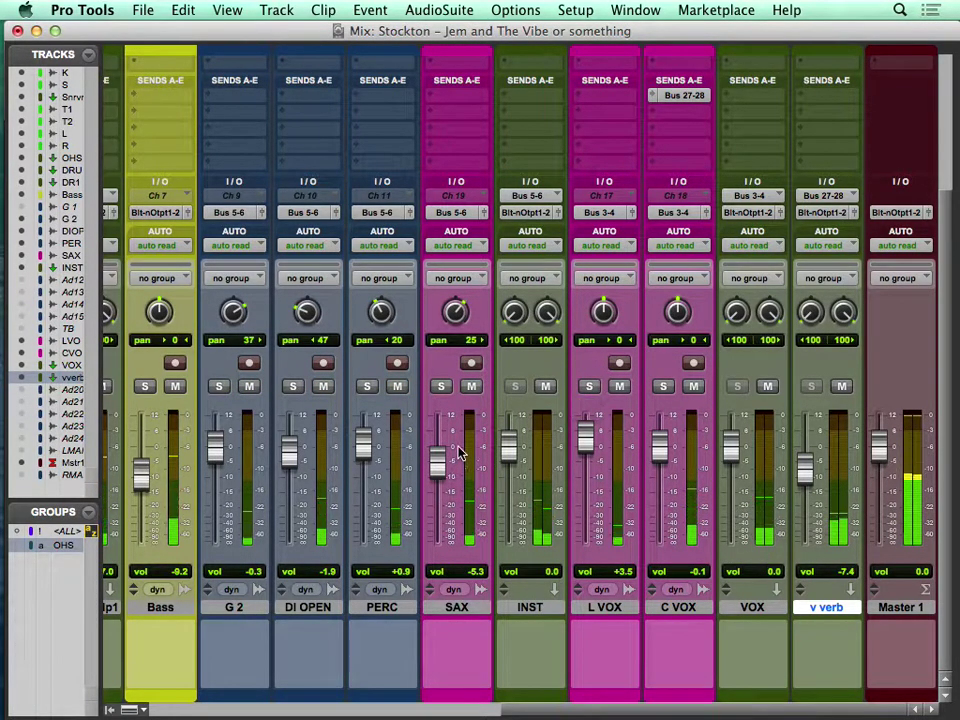
Solo the SAX track and add a stereo send to Bus 27-28 with its level at −∞
click(475, 607)
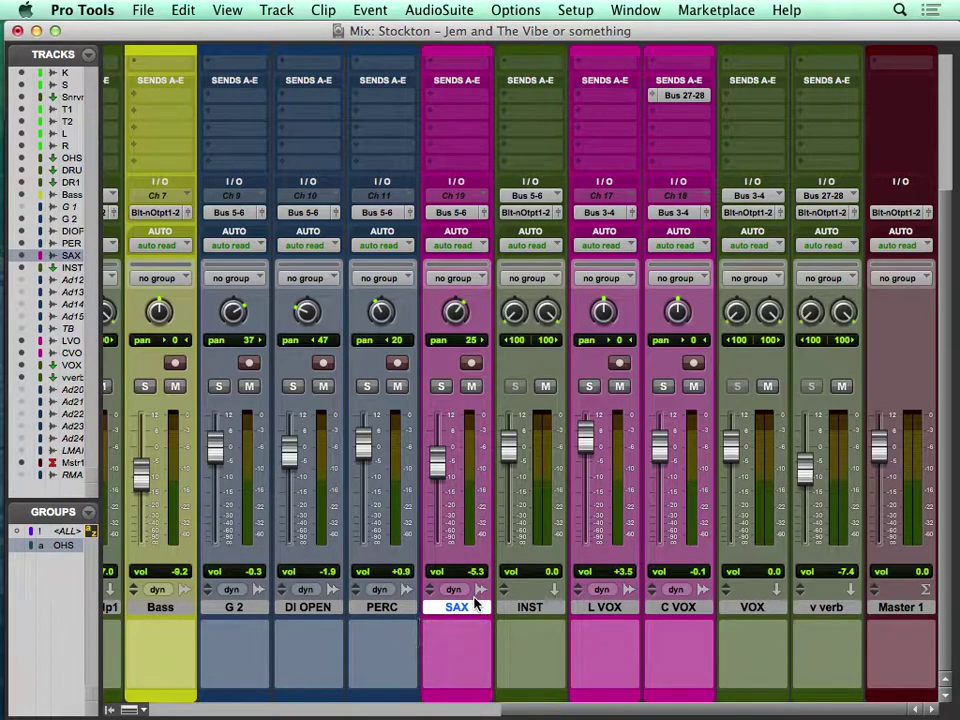
click(442, 387)
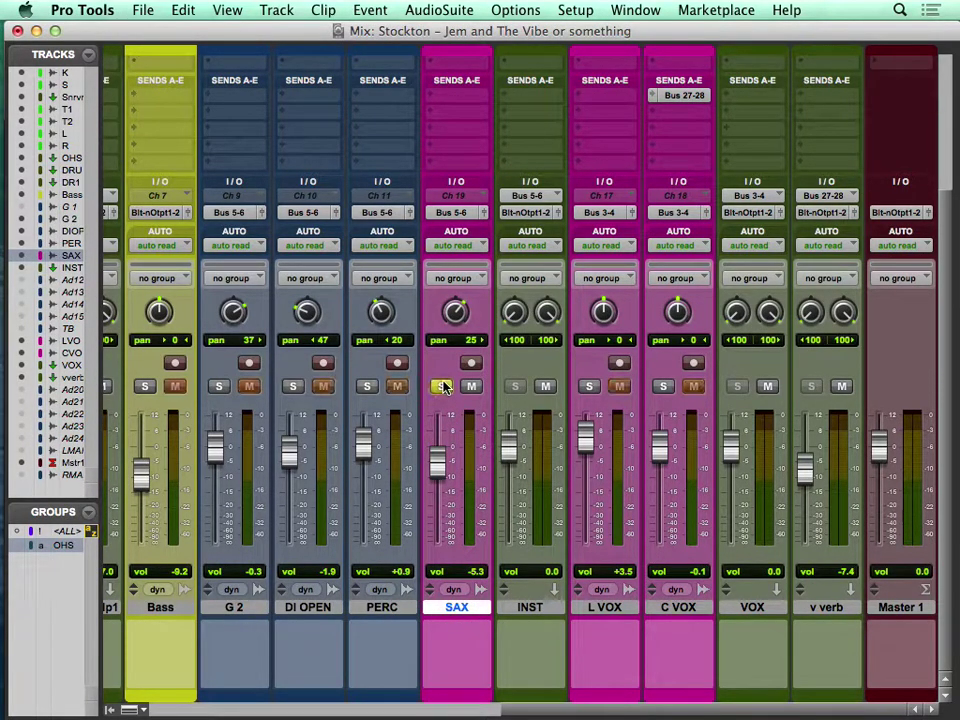
scroll(437, 388, up, 3)
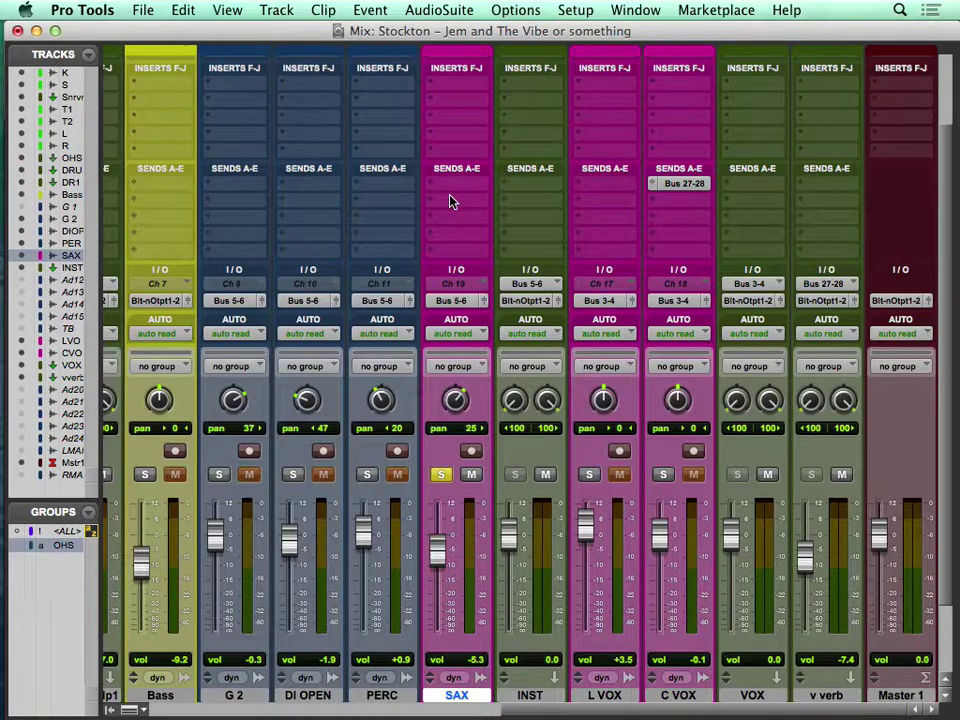
click(450, 202)
mouse_move(548, 247)
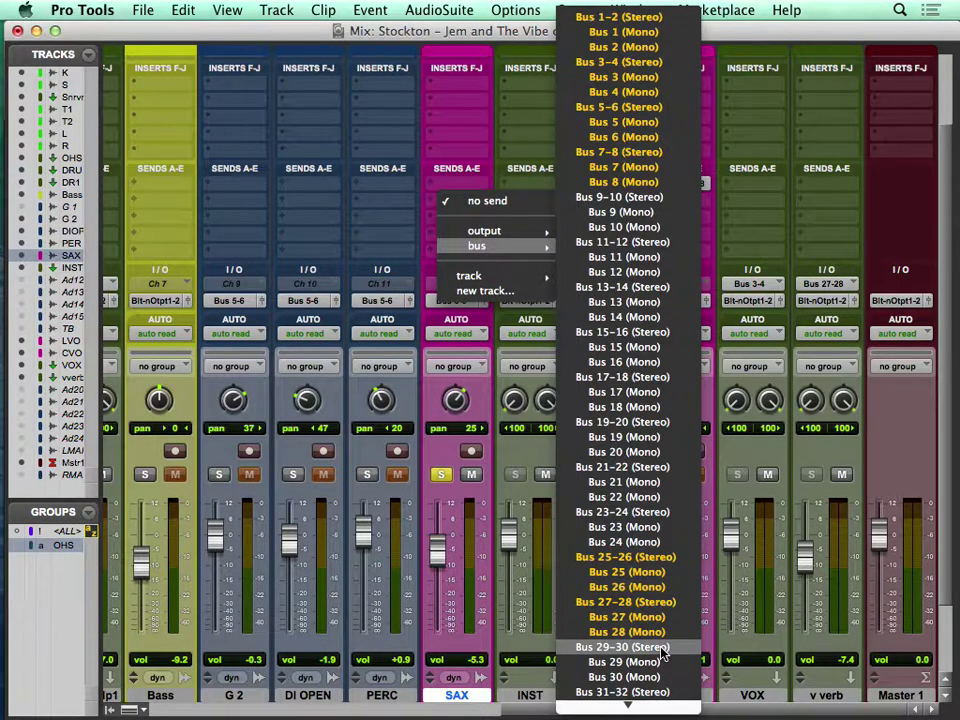
click(640, 602)
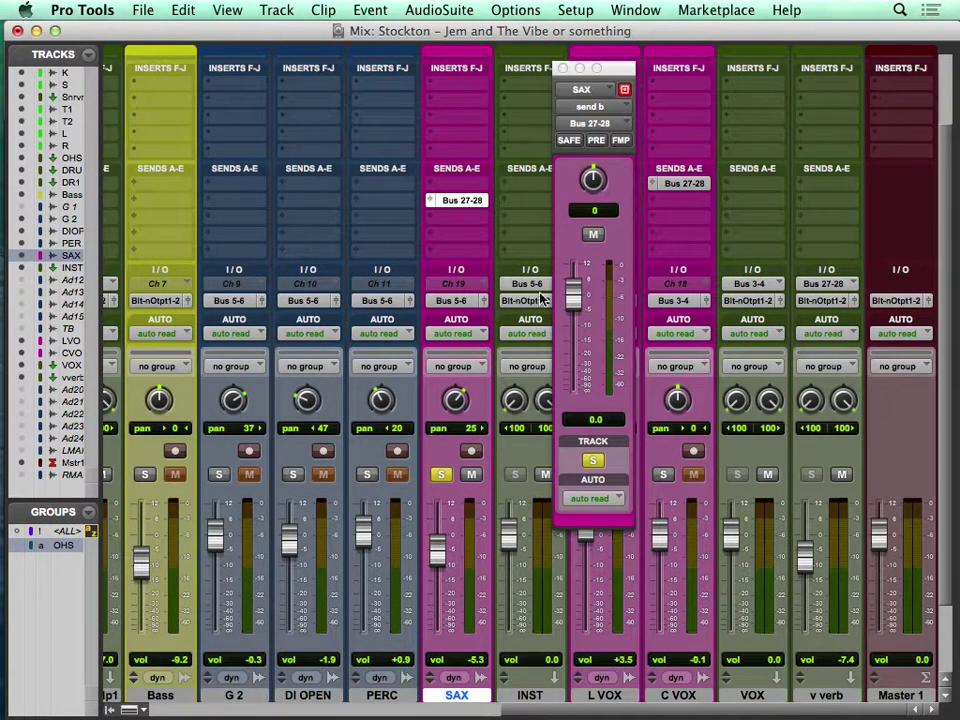
drag(578, 297, 568, 456)
Add two more sends on the SAX track, one to stereo Bus 25-26 and one to mono Bus 29
scroll(328, 216, left, 10)
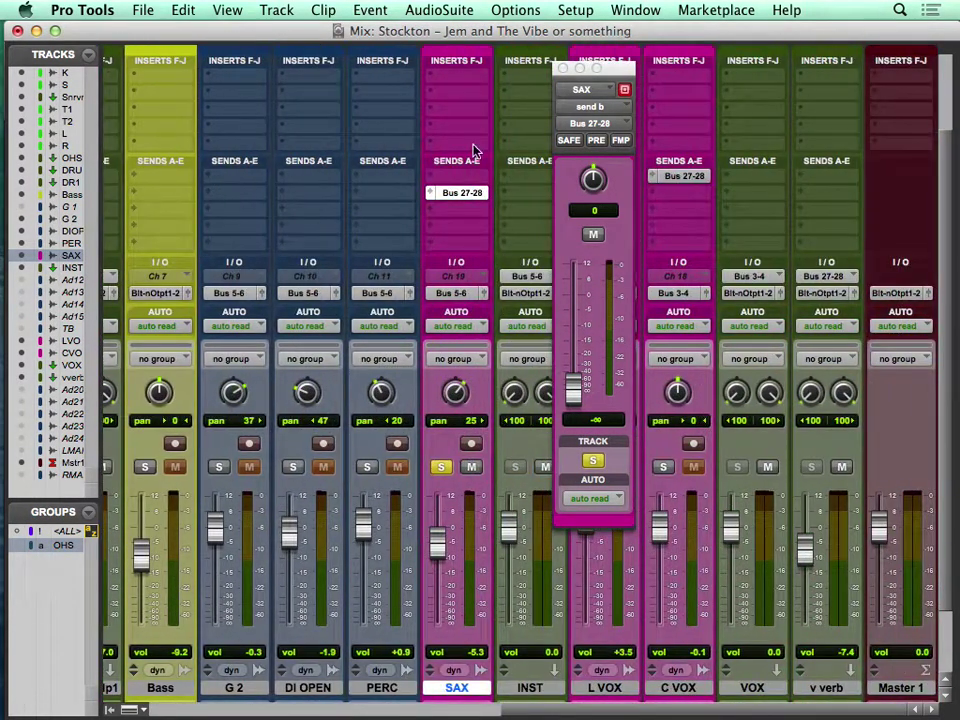
click(437, 178)
mouse_move(530, 221)
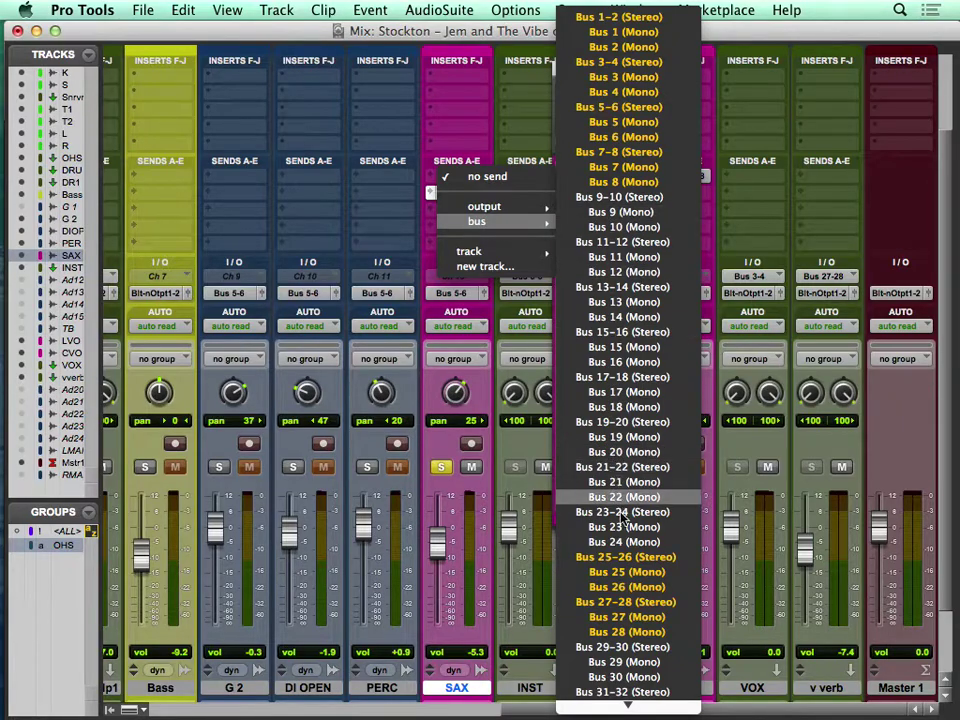
click(620, 558)
click(449, 221)
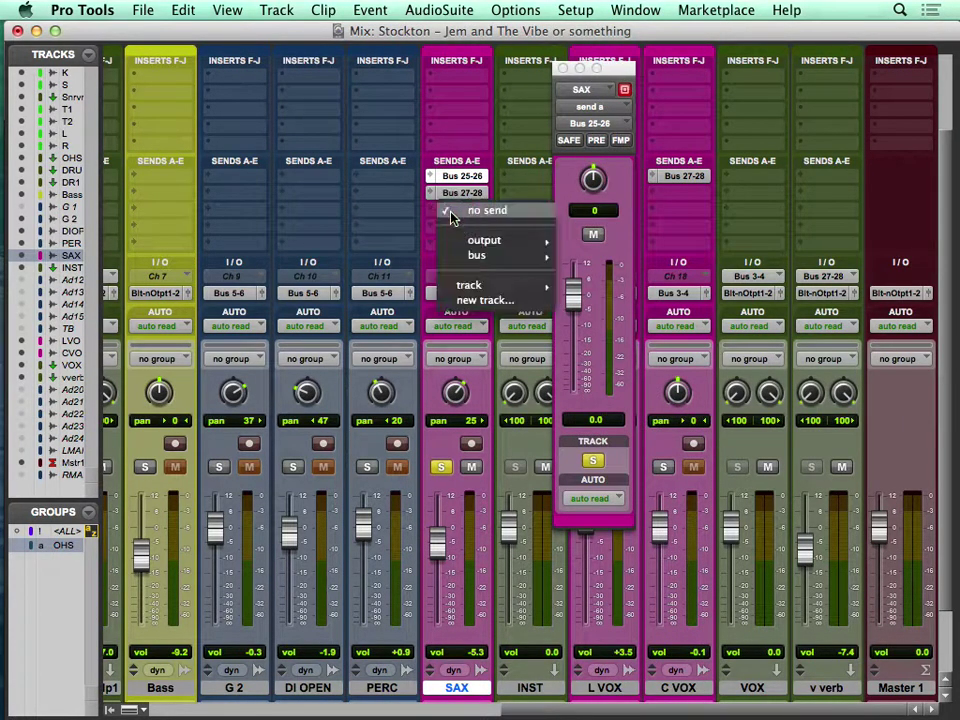
mouse_move(477, 255)
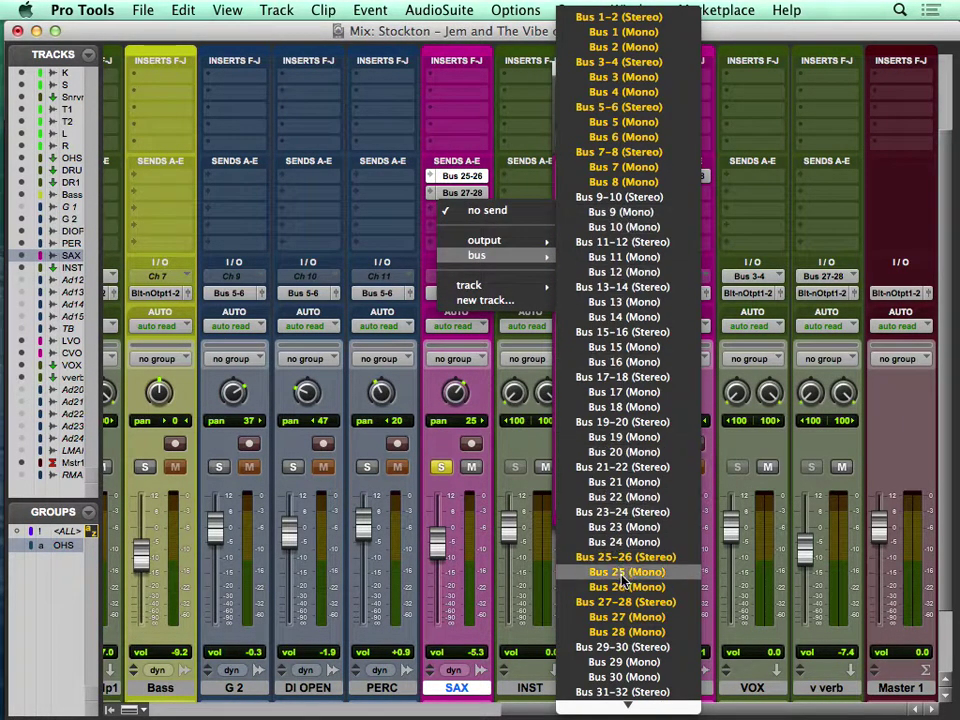
click(624, 662)
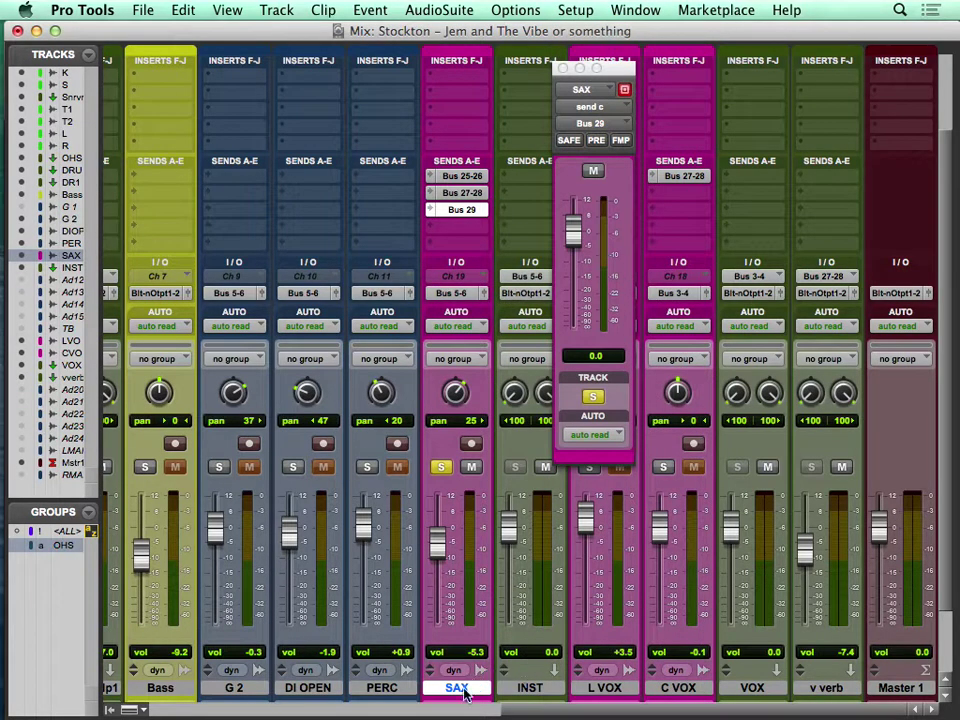
Create a mono aux input track beside SAX and name it Delay
key(super+shift+n)
key(super+Down)
key(Return)
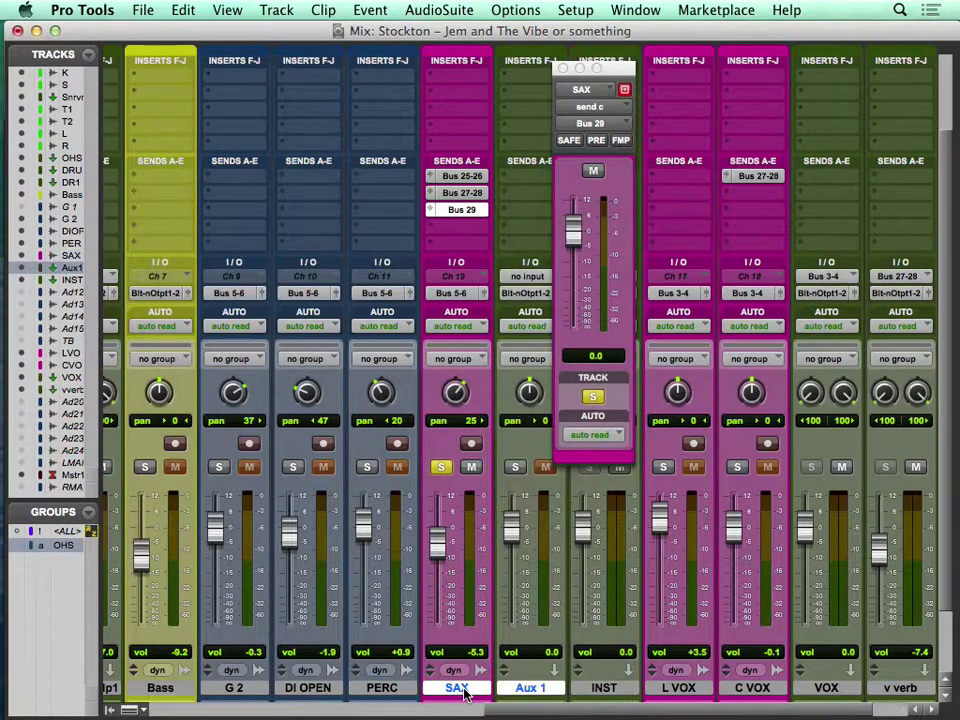
double_click(527, 690)
text(Delay)
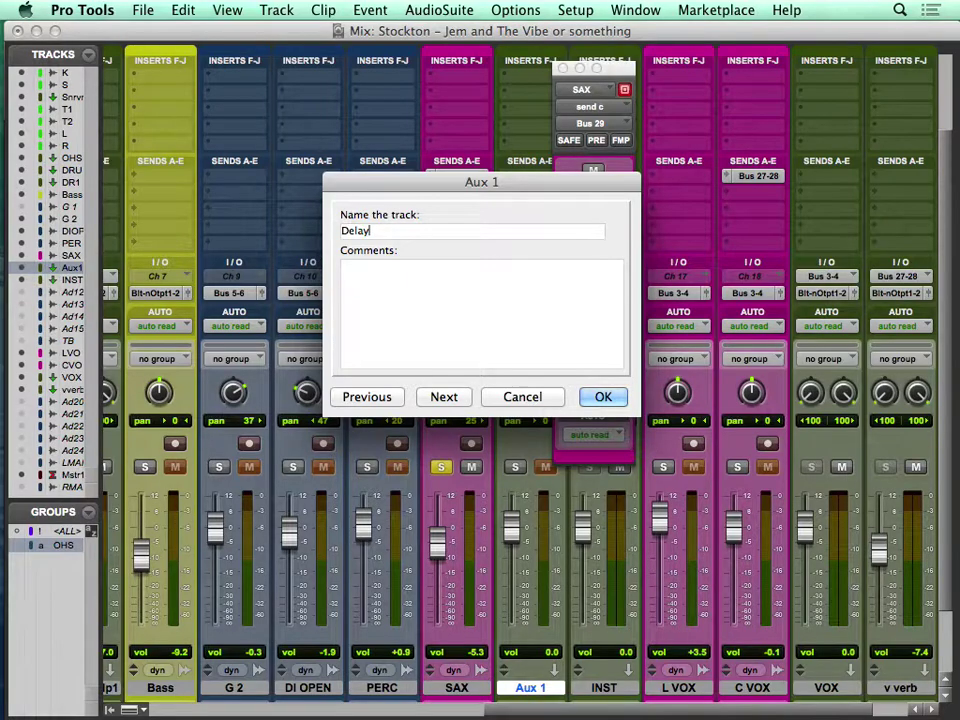
key(Return)
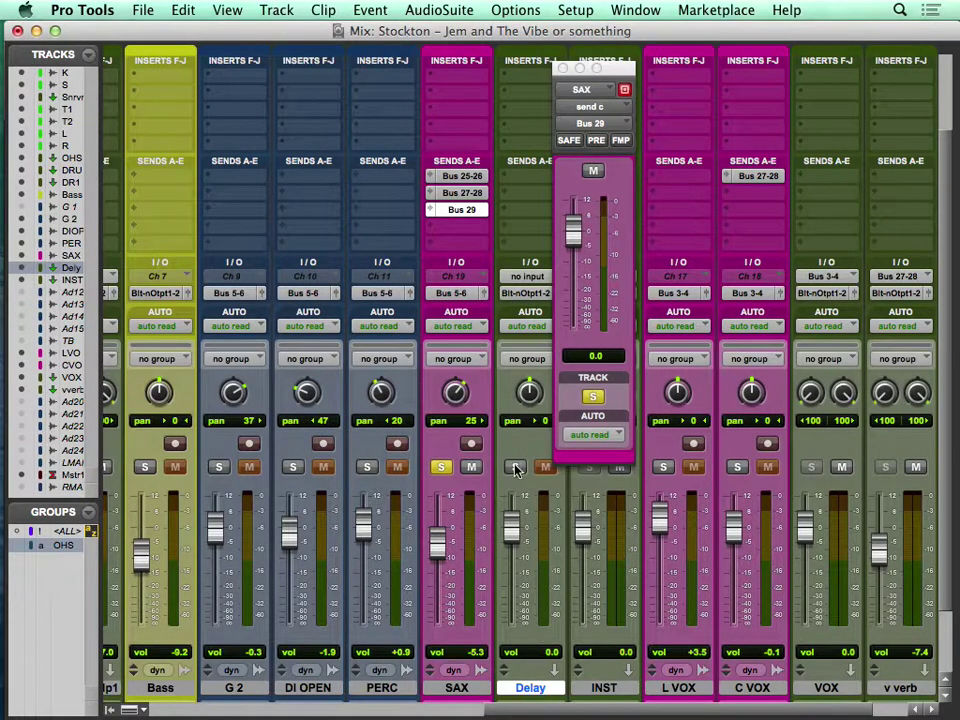
Set the Delay track's input to Bus 29 and insert the mono Medium Delay II plug-in, moving its window off the SAX channel
click(522, 277)
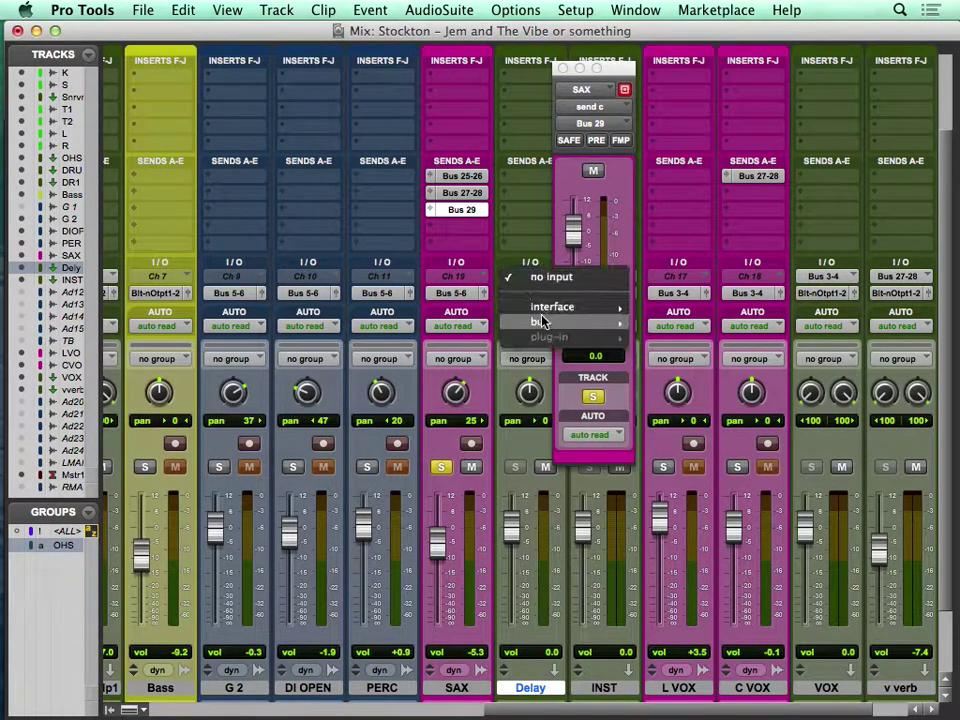
mouse_move(540, 322)
click(707, 430)
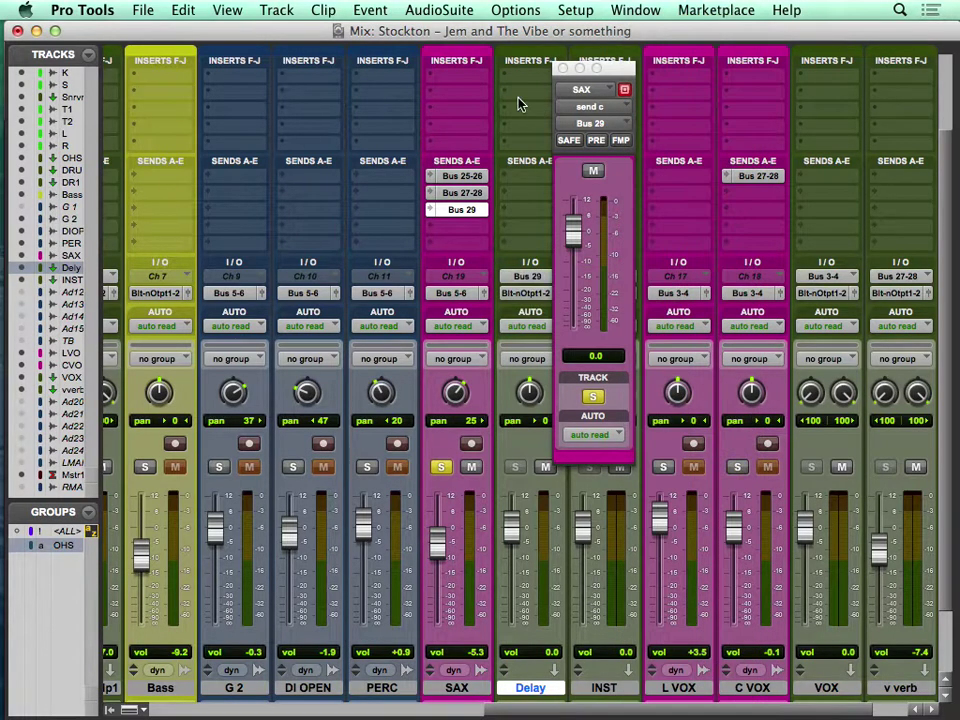
click(522, 96)
mouse_move(560, 123)
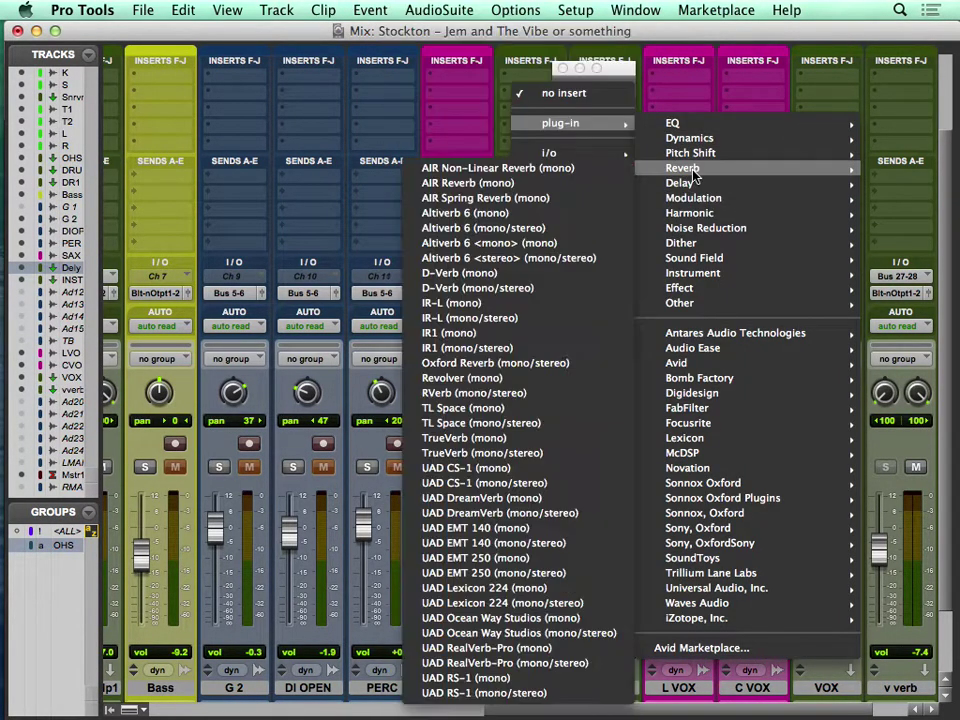
mouse_move(680, 183)
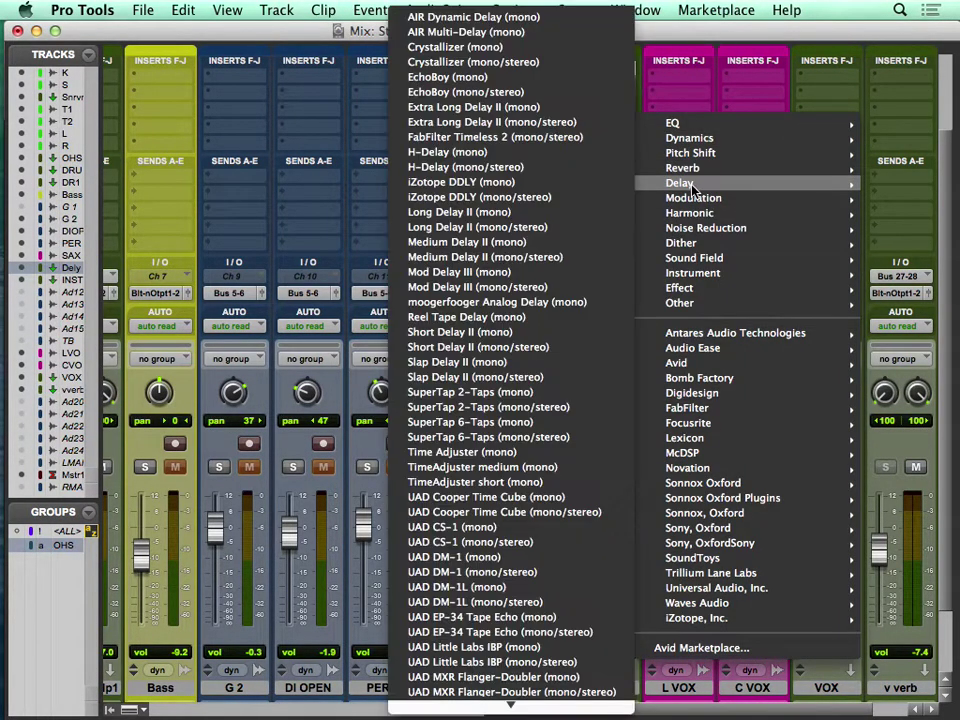
click(508, 243)
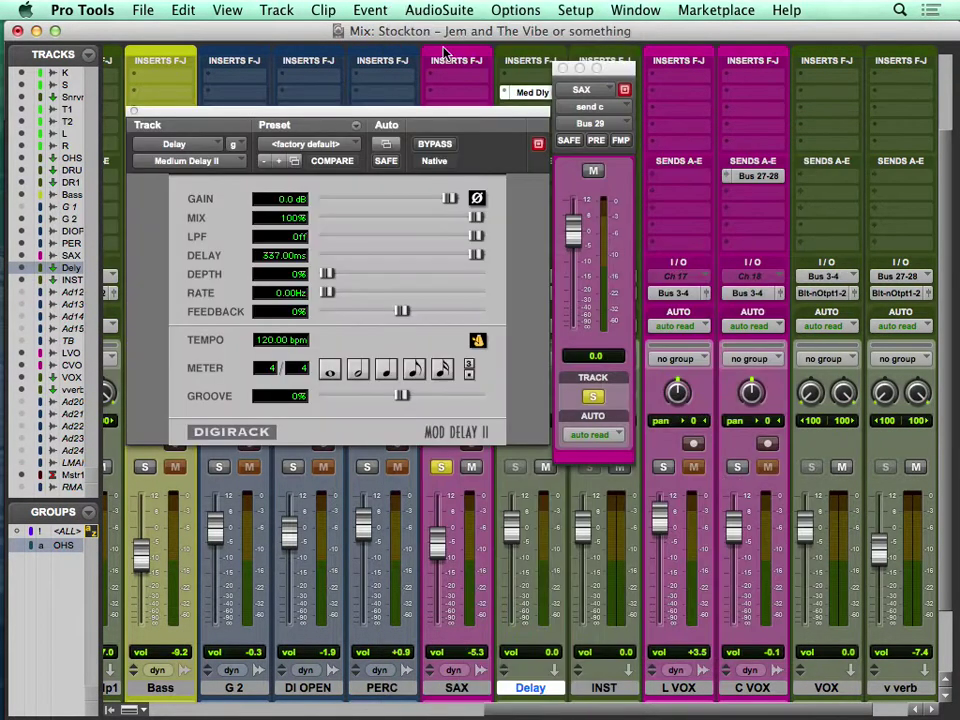
drag(393, 117, 773, 178)
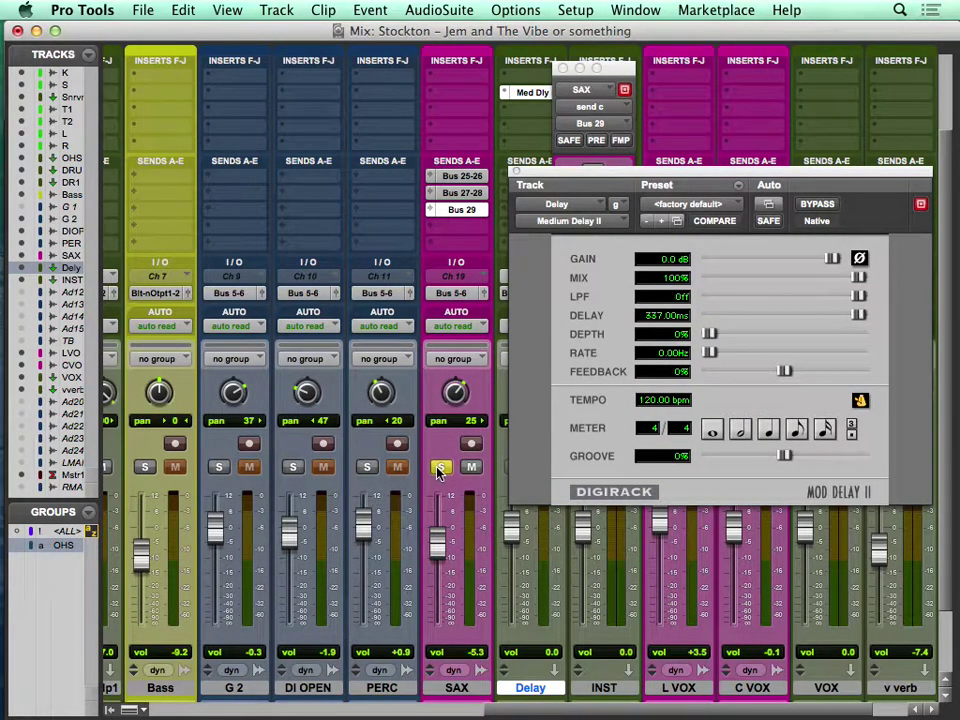
Pull the SAX track's Bus 29 send down to −∞ and bring up its Bus 27-28 send
key(space)
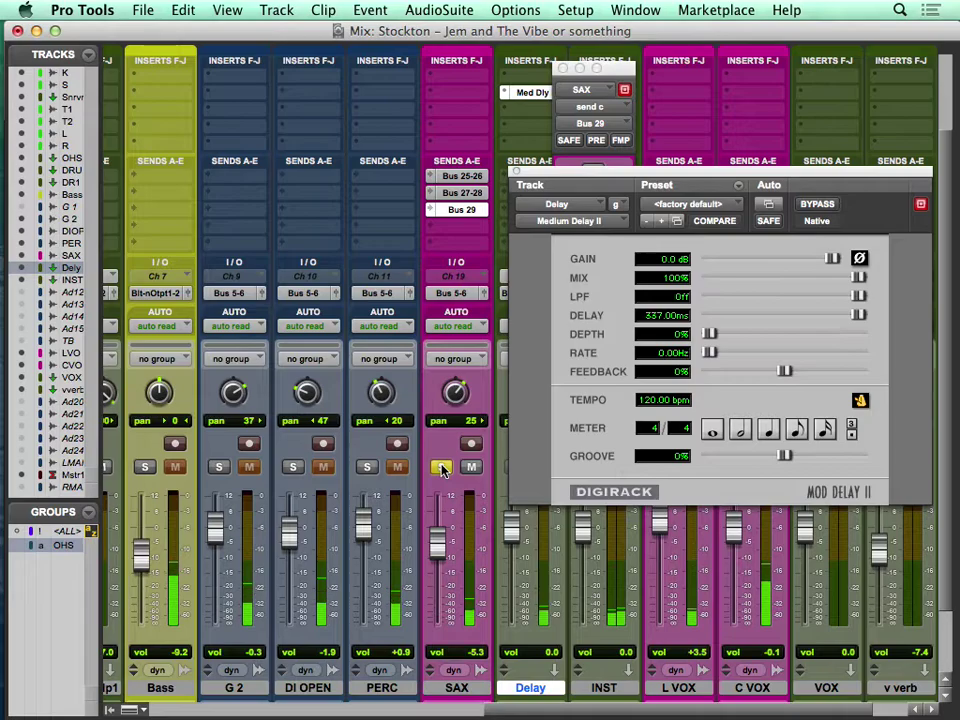
key(super+equal)
key(super+equal)
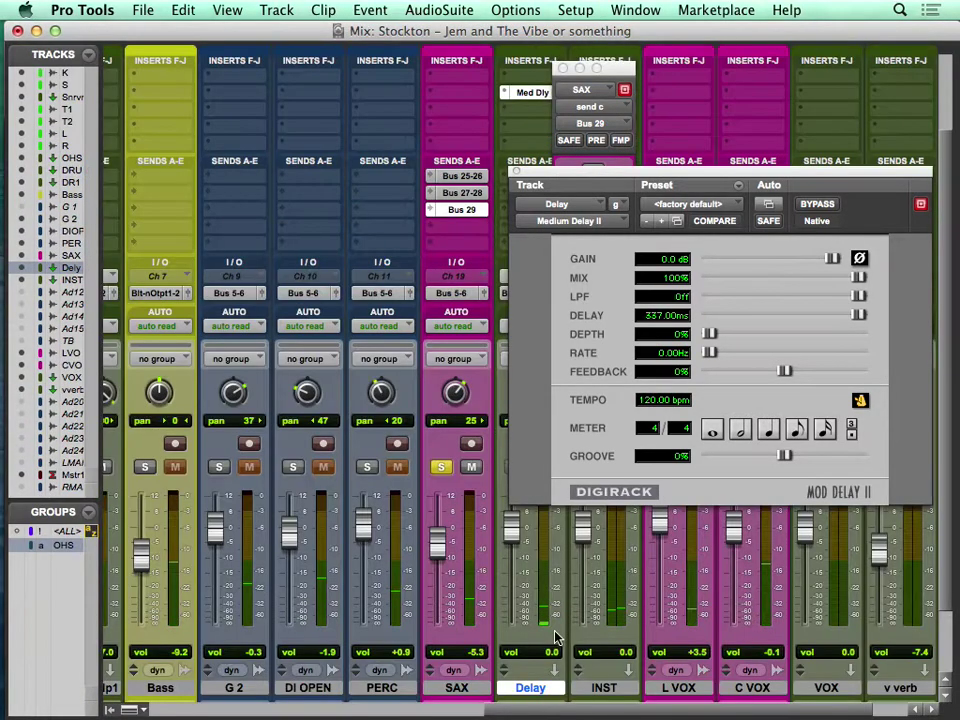
click(461, 209)
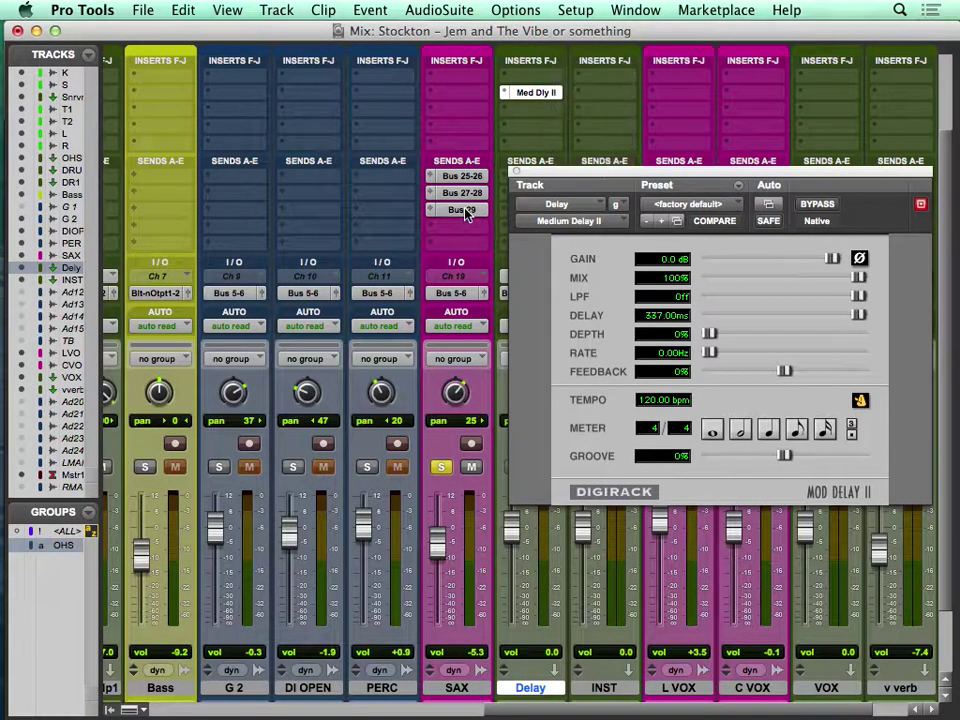
drag(575, 229, 563, 442)
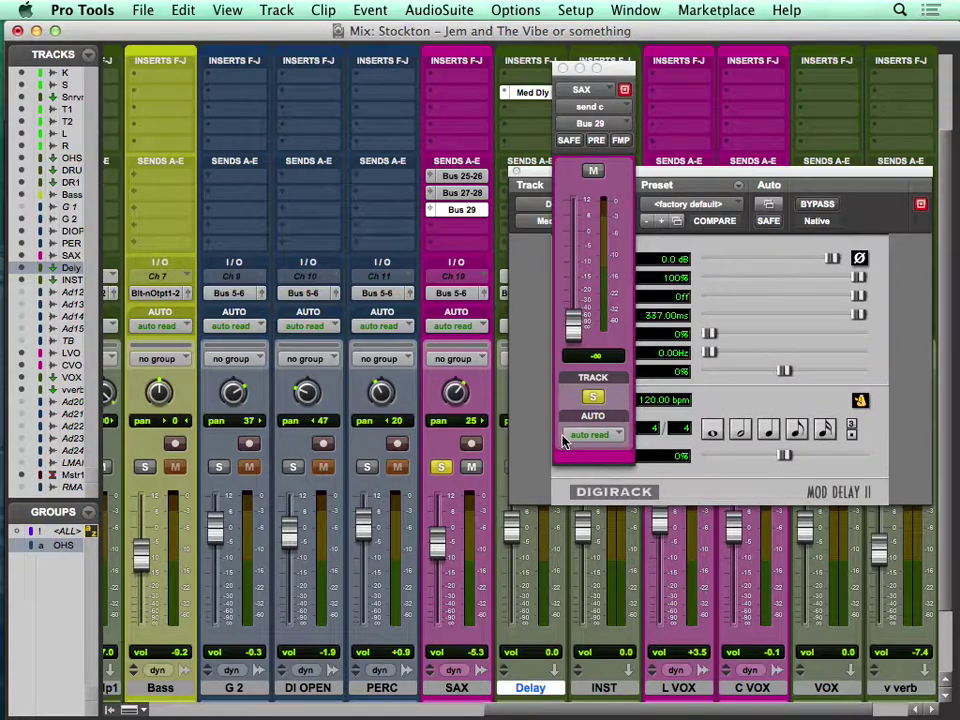
click(461, 192)
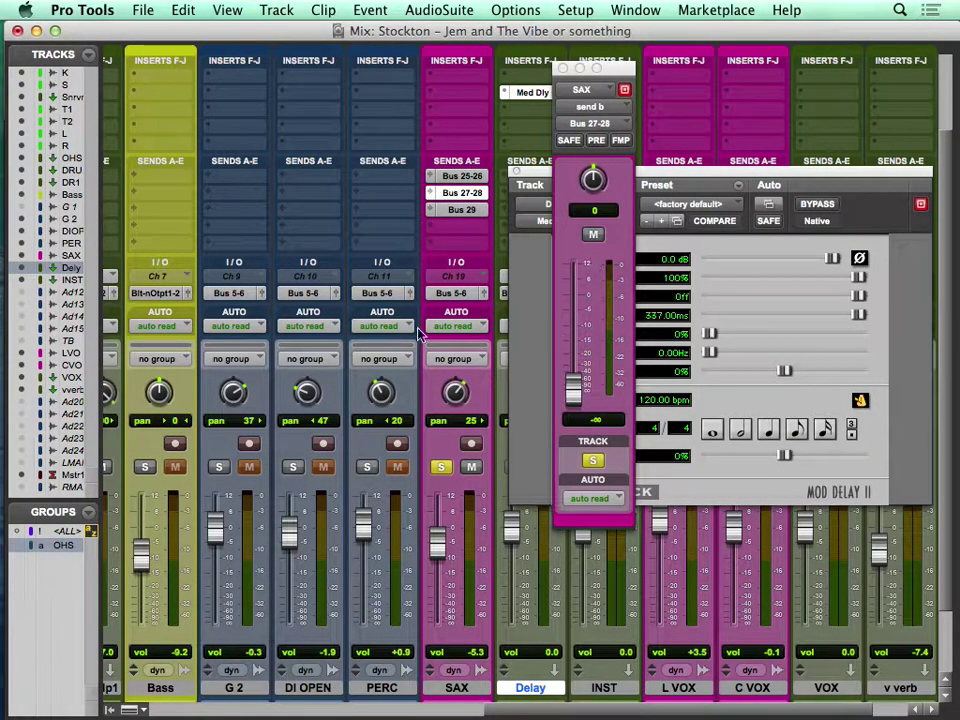
Play the SAX track from about 1:00 in the Edit window and select its section from about 0:55.6 to 1:22.3
key(super+equal)
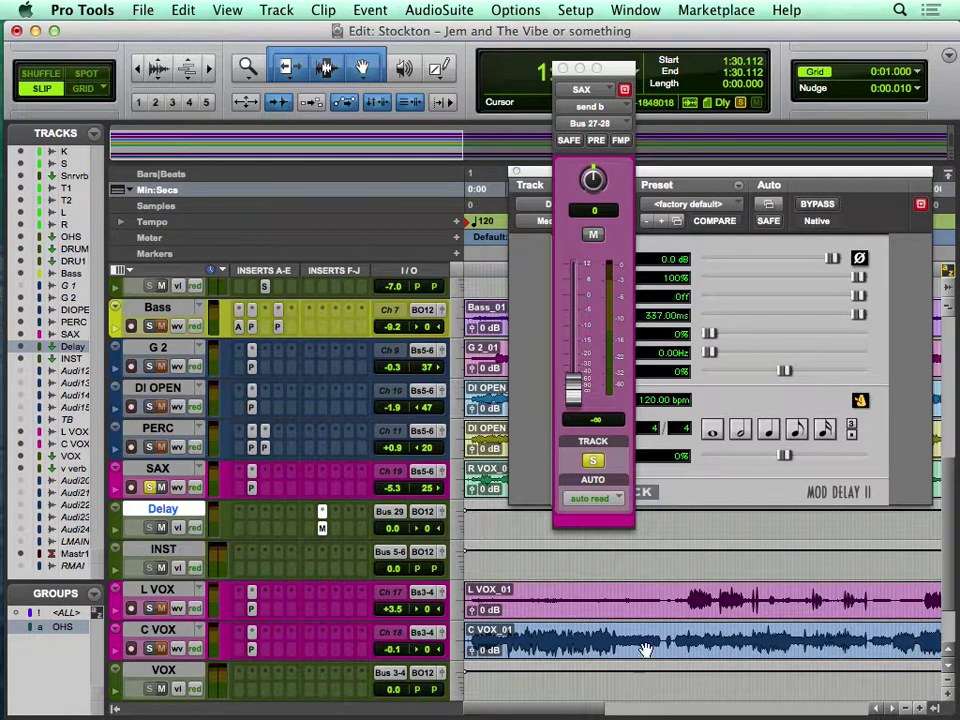
scroll(670, 628, down, 1)
scroll(640, 640, up, 5)
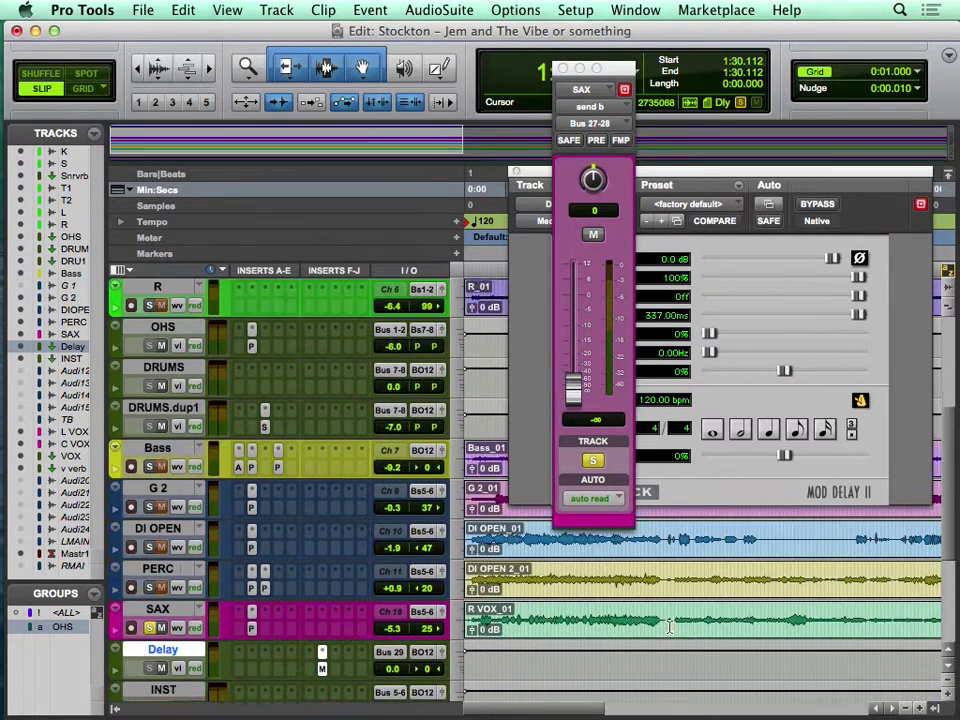
click(505, 655)
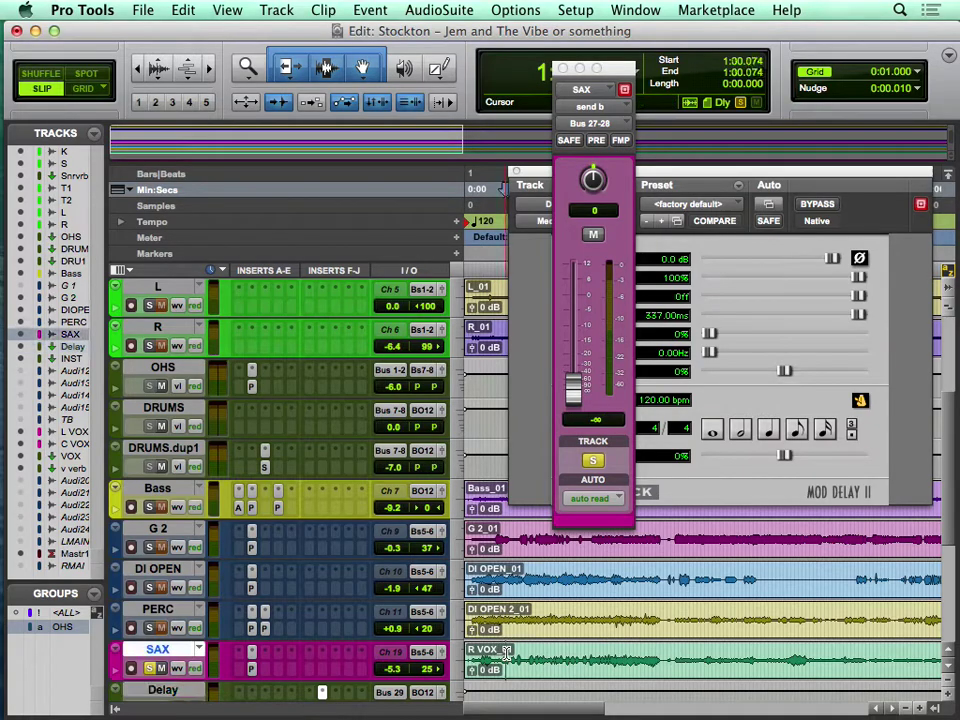
key(space)
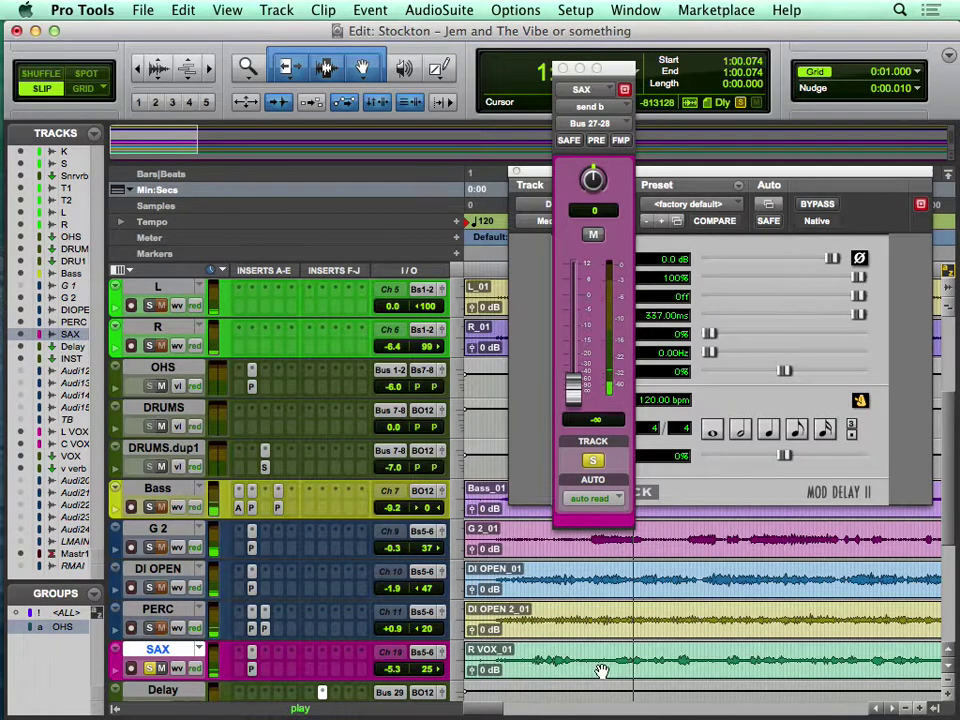
drag(618, 660, 690, 660)
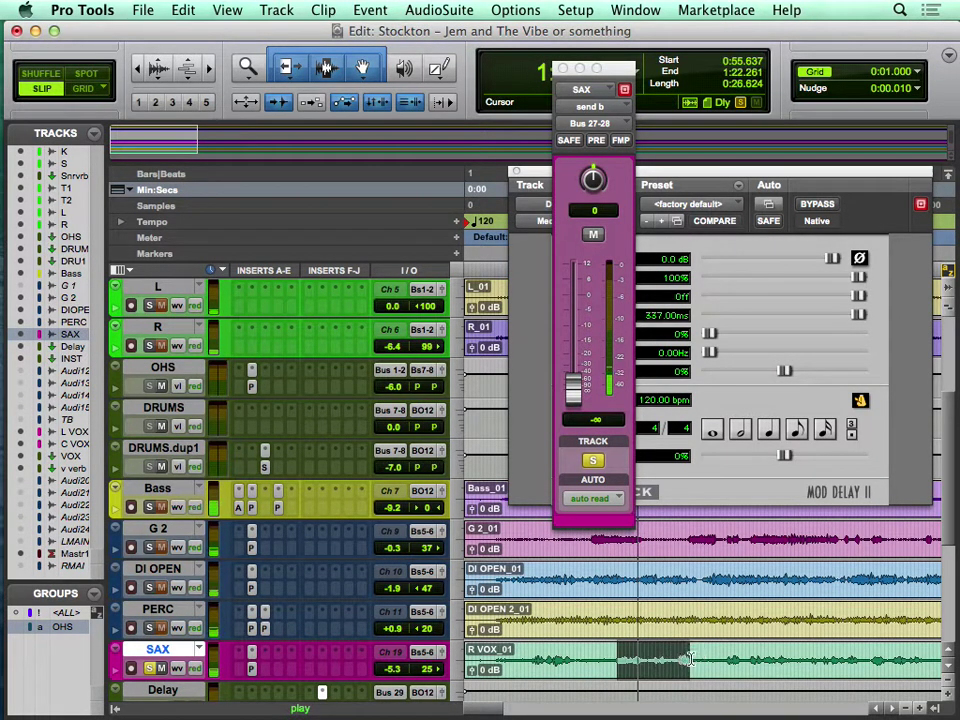
Return to the Mix window and close the SAX send window and the Medium Delay II plug-in
key(super+equal)
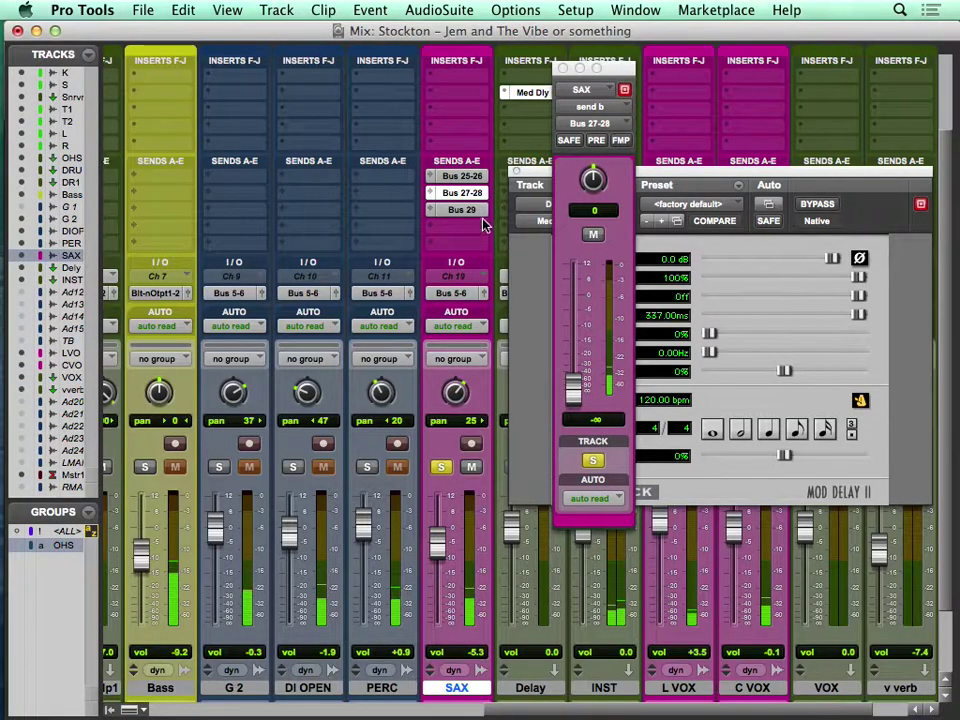
click(563, 68)
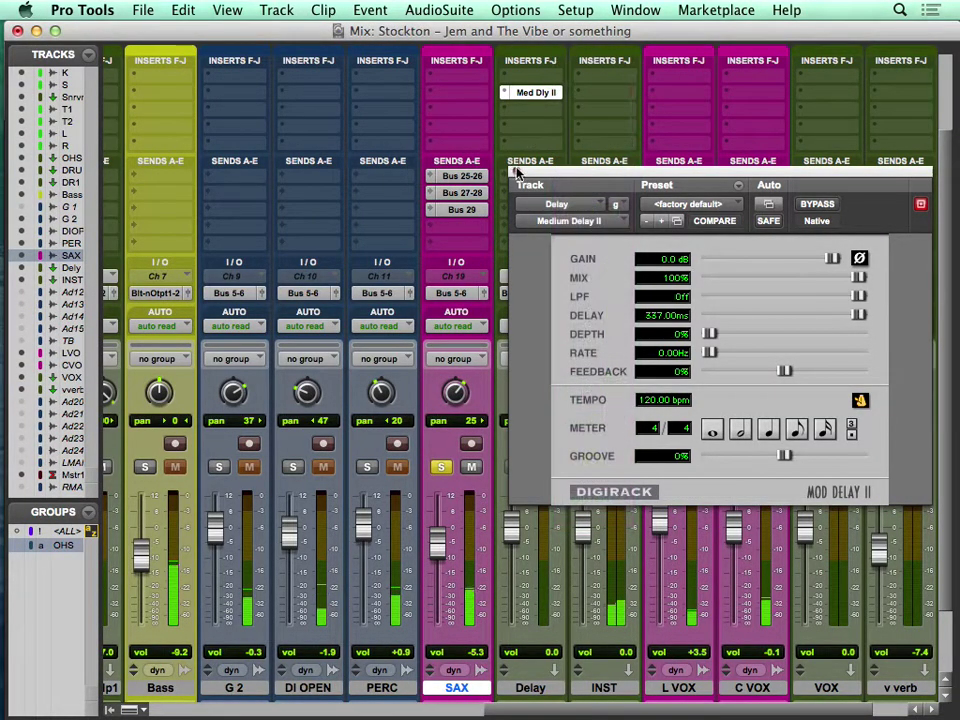
click(516, 173)
Open the SAX track's Bus 25-26, Bus 27-28 and Bus 29 send windows together and arrange them clear of the SAX channel
click(465, 176)
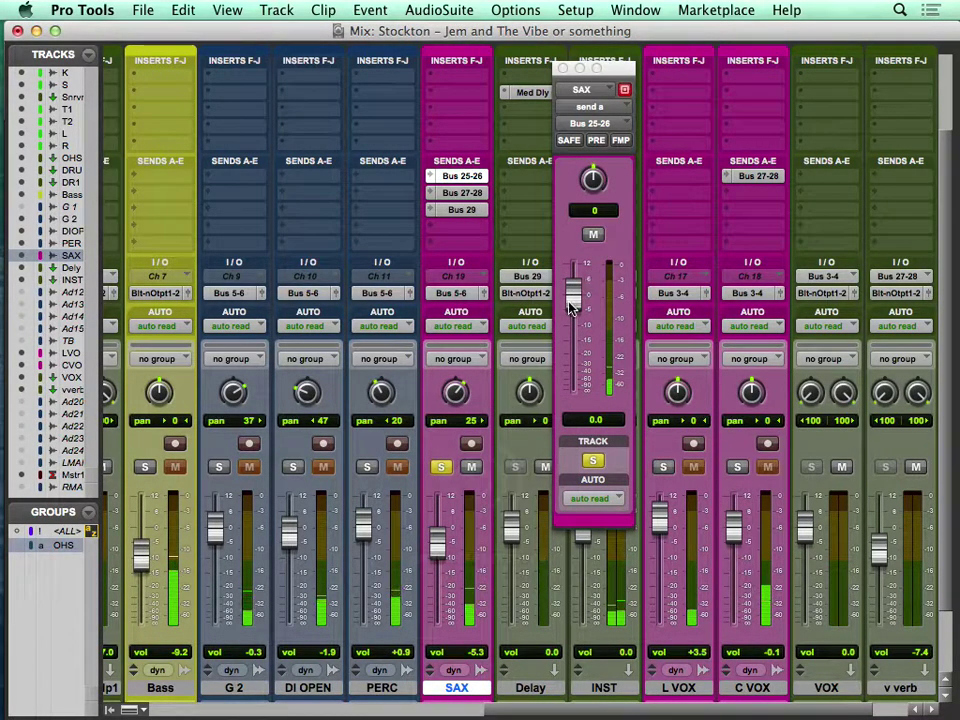
drag(602, 70, 289, 74)
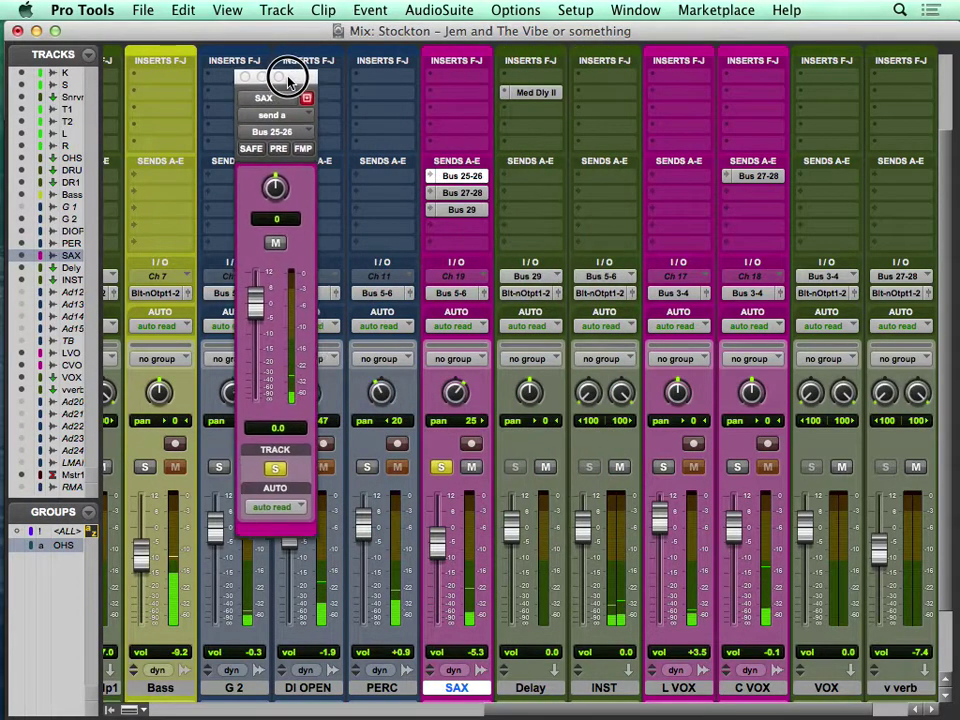
shift+click(461, 194)
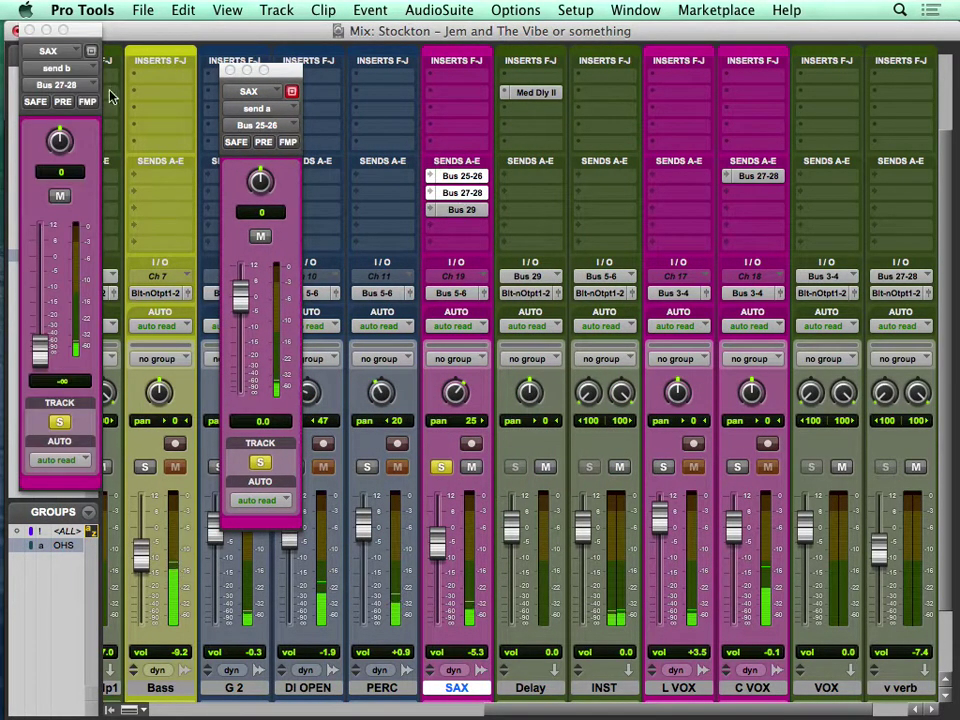
drag(90, 30, 373, 66)
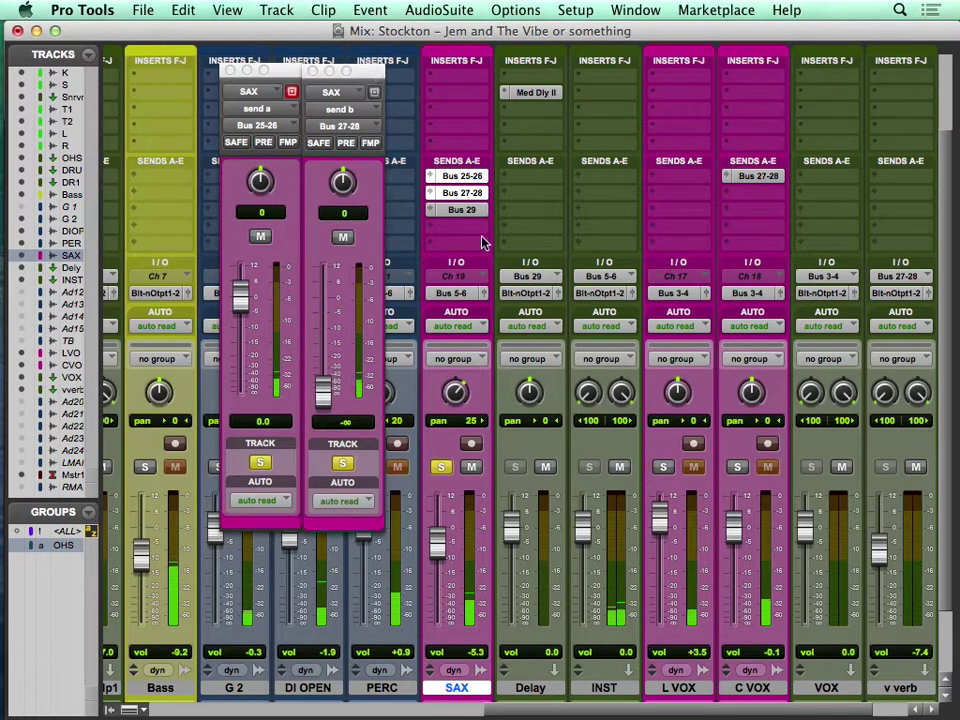
shift+click(471, 210)
drag(110, 22, 672, 116)
drag(369, 68, 386, 71)
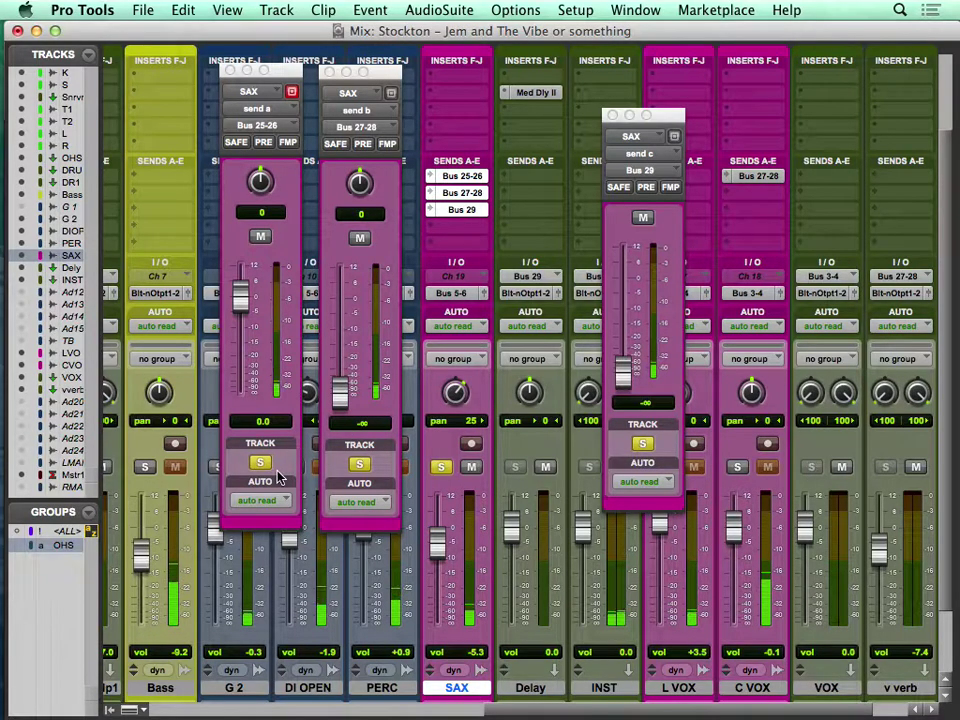
Pull the SAX Bus 25-26 send down to −∞ and raise its Bus 27-28 send to about −1.6 dB
key(XF86AudioRaiseVolume)
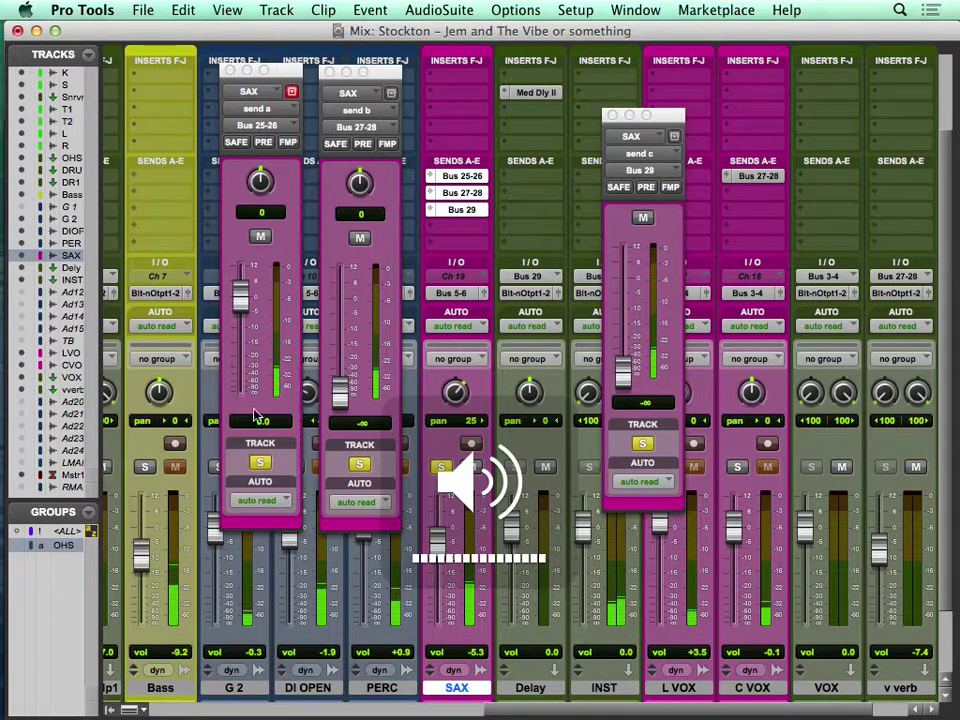
drag(246, 315, 257, 403)
drag(336, 392, 339, 304)
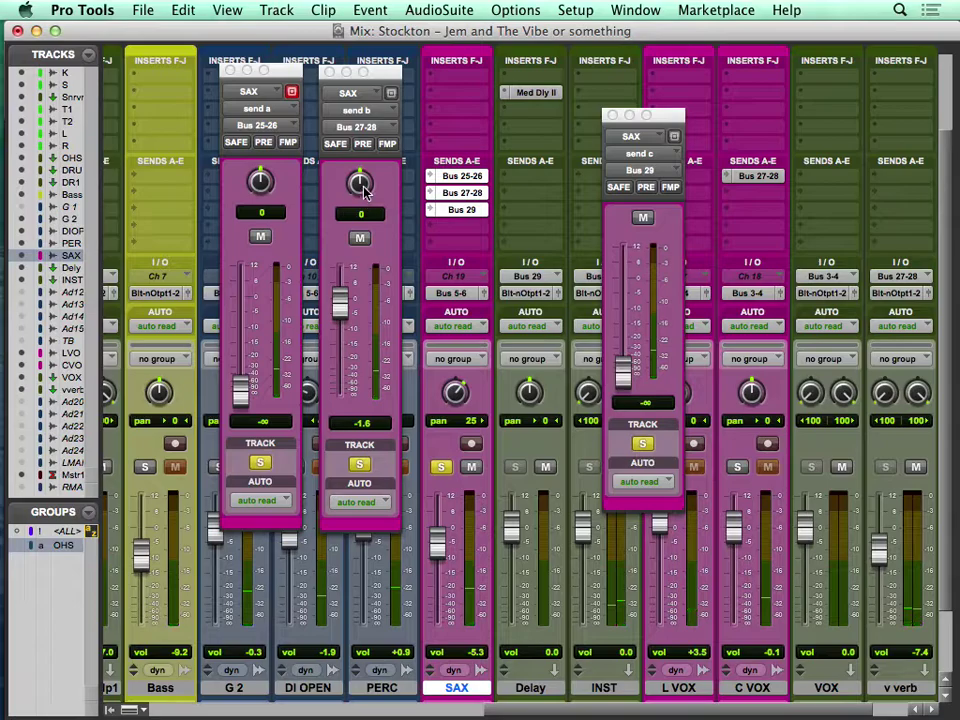
Reset the SAX Bus 25-26 send to 0.0 dB panned −100, and pan the Bus 27-28 send to 100 at about −3.4 dB
alt+click(240, 390)
drag(255, 177, 266, 270)
drag(359, 182, 345, 143)
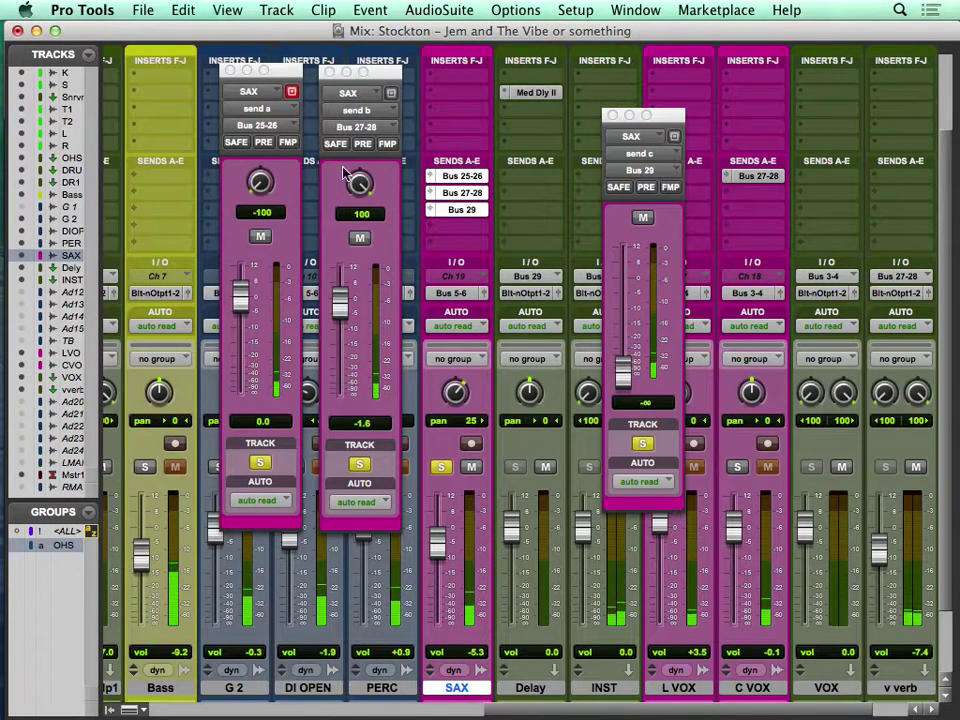
drag(343, 302, 345, 320)
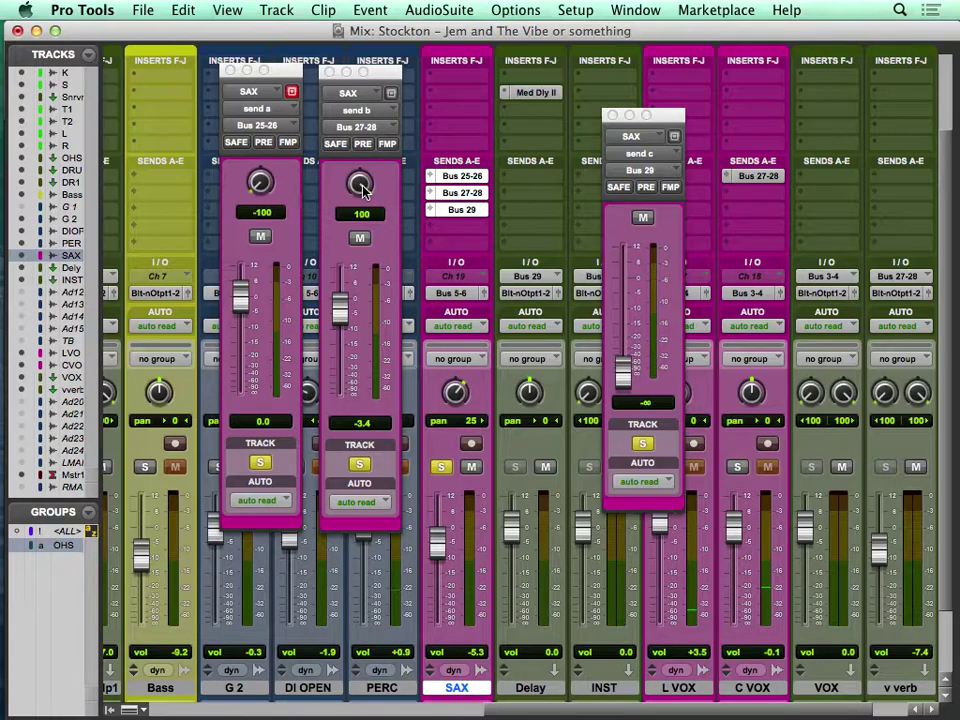
Centre the pans of the SAX Bus 25-26 and Bus 27-28 sends for comparison, then restore them to −100 and 100
key(XF86AudioRaiseVolume)
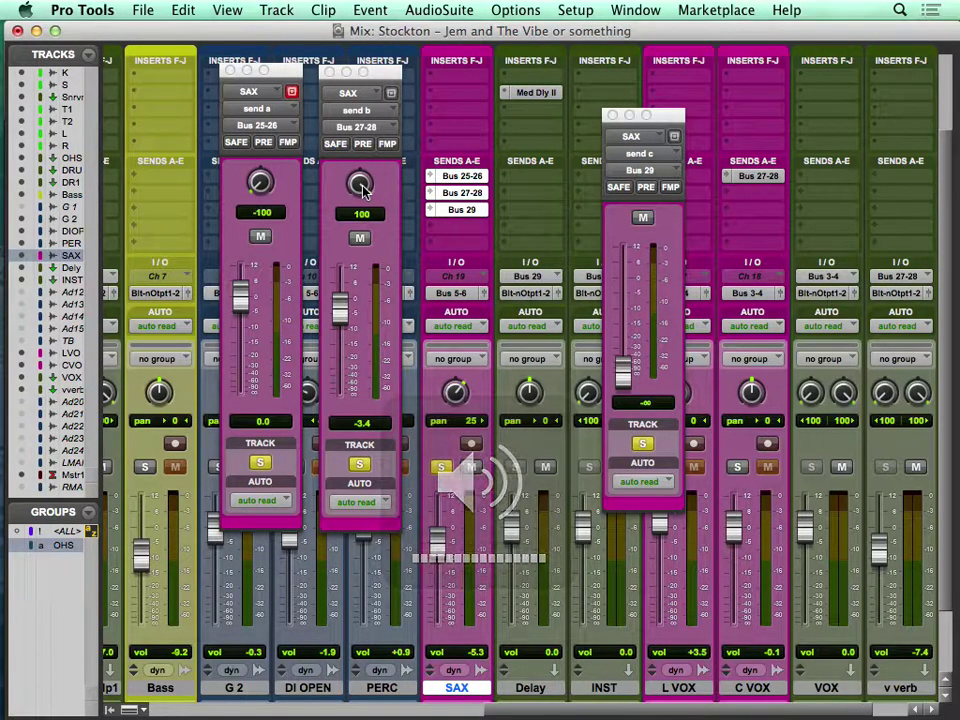
alt+click(361, 184)
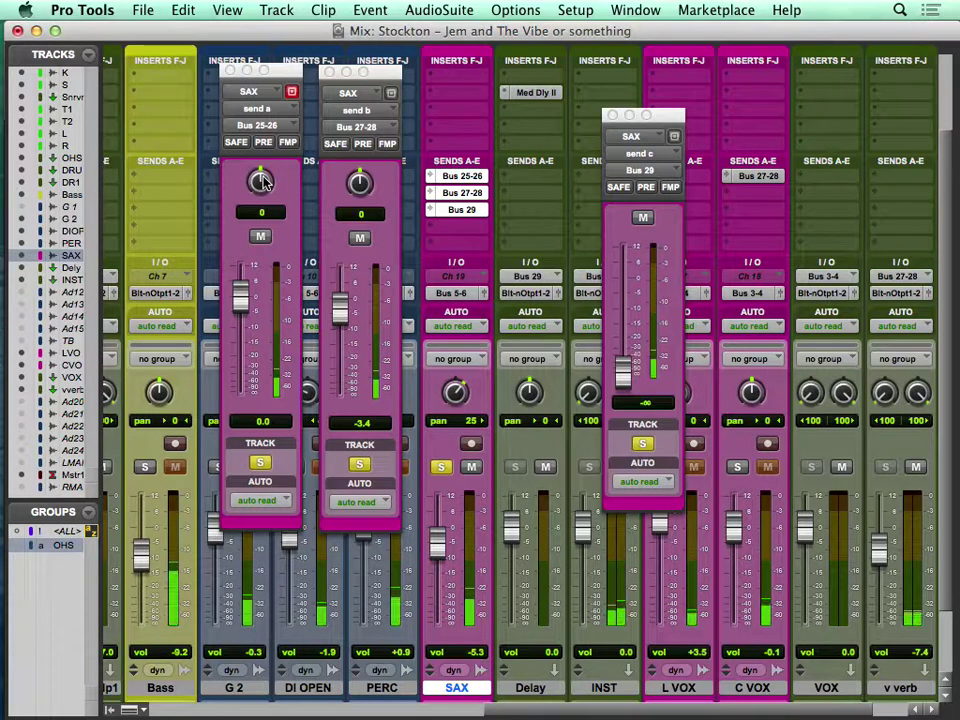
drag(261, 182, 255, 240)
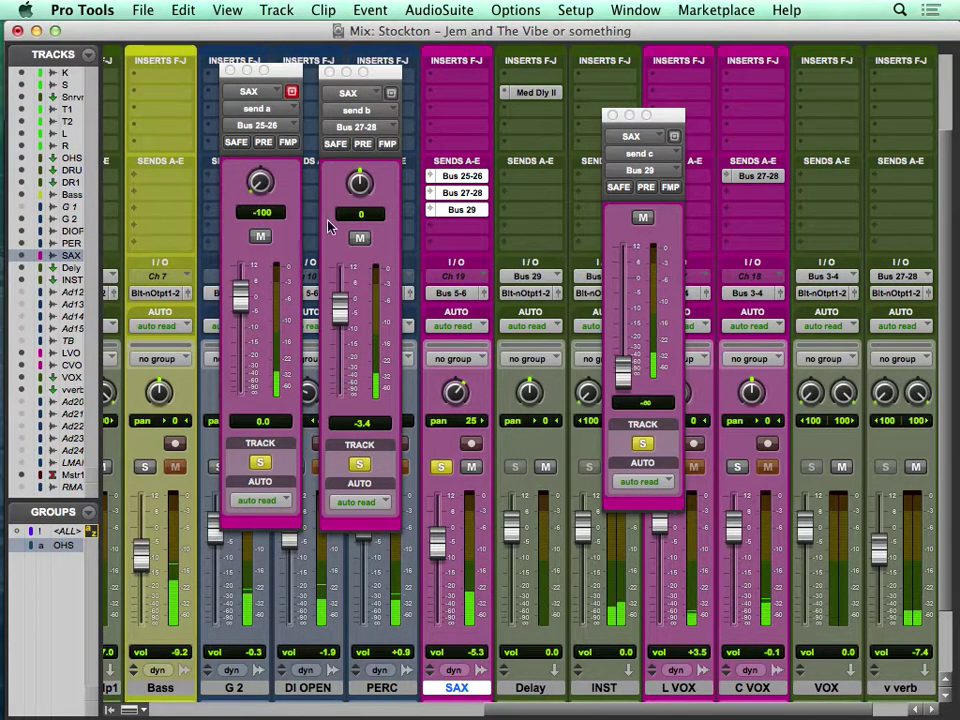
drag(360, 187, 360, 140)
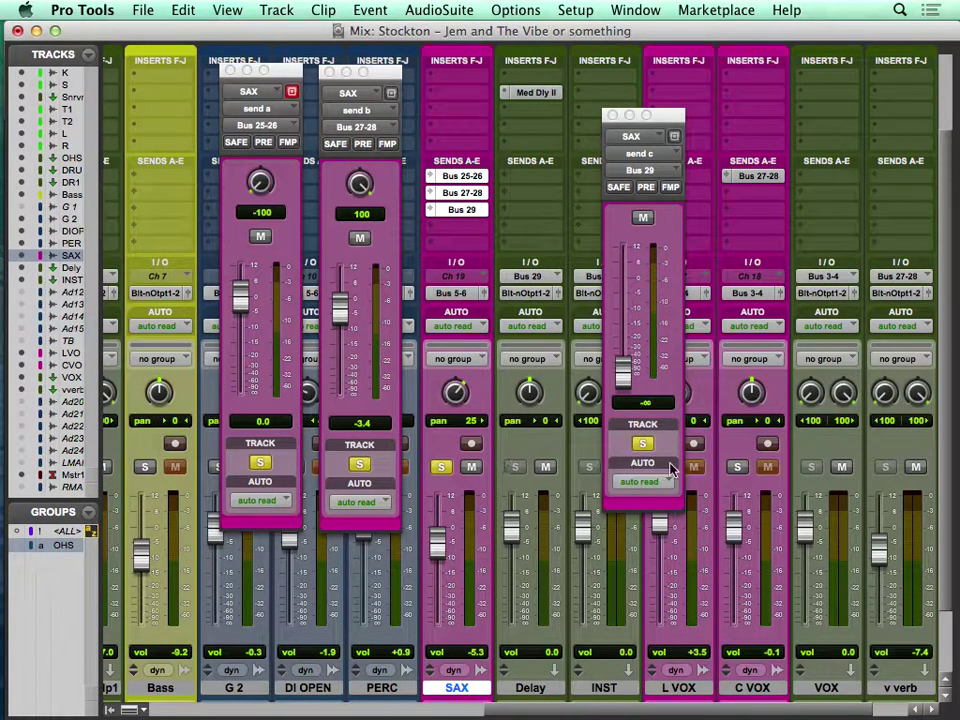
Set the SAX Bus 29 send to 0.0 dB, and Medium Delay II to 7% feedback and about 286 ms delay
alt+click(623, 375)
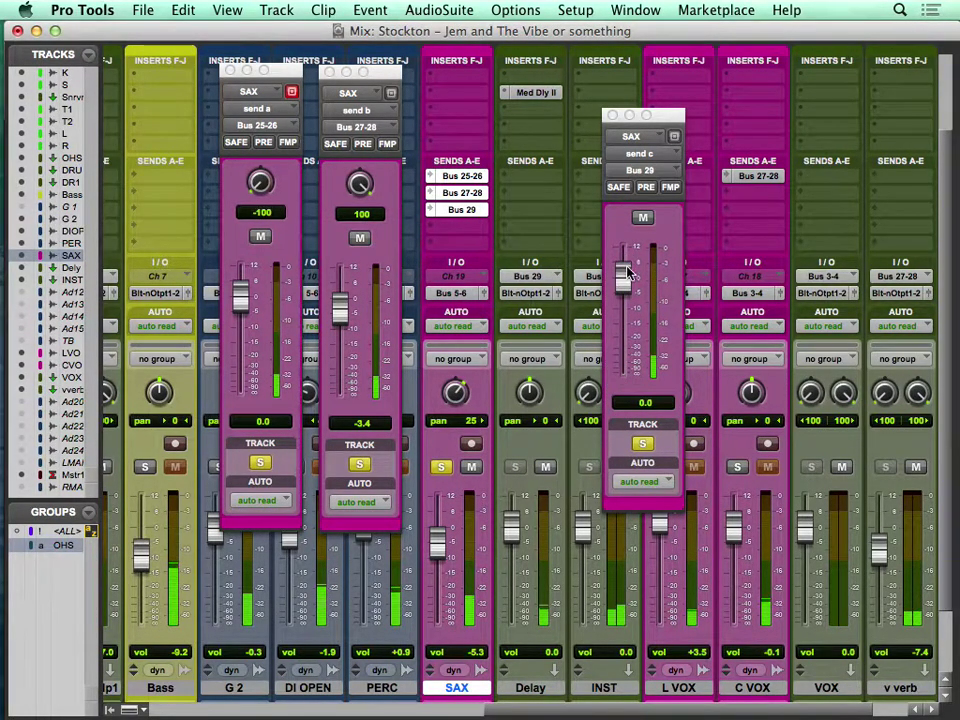
click(540, 93)
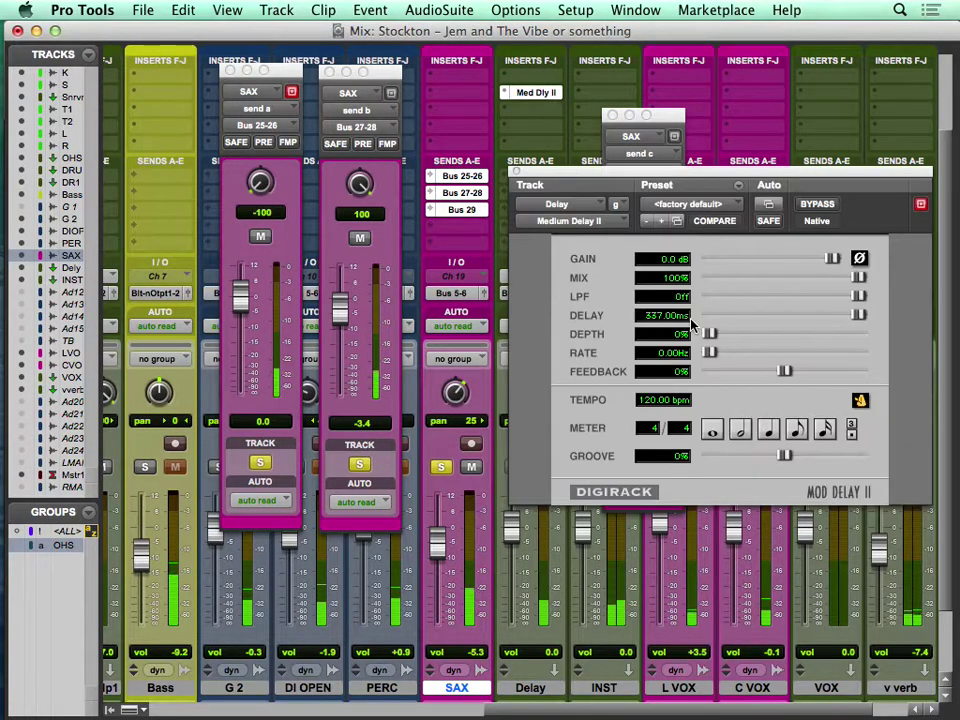
drag(787, 372, 792, 374)
drag(862, 316, 834, 315)
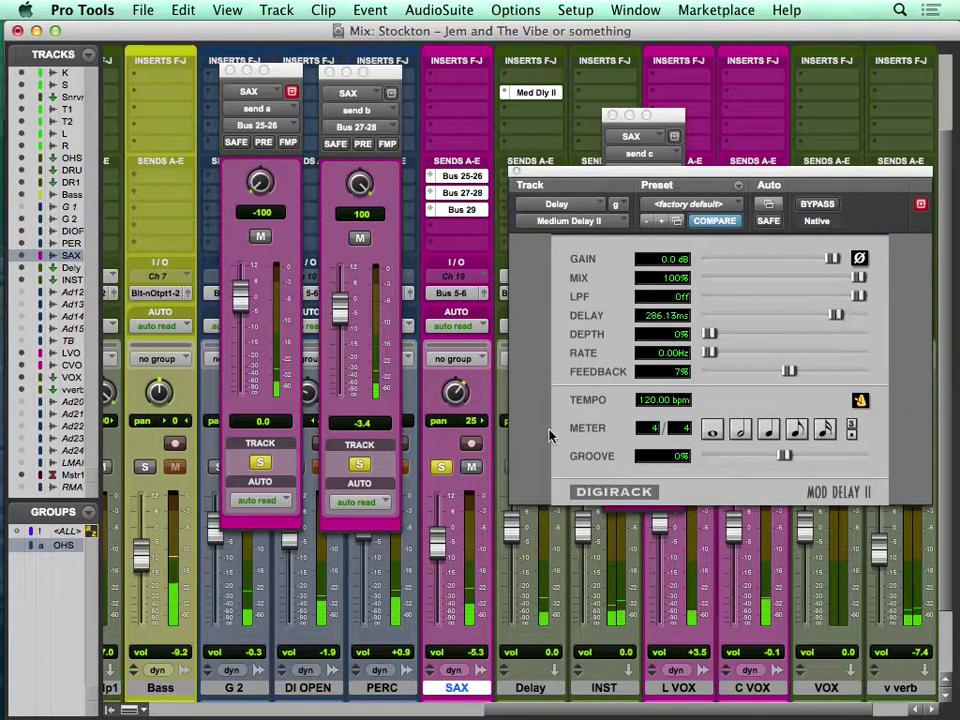
Lower the Delay track to about −17.1 dB, set its plug-in's low-pass filter to about 1330 Hz and close the plug-in
drag(511, 522, 511, 579)
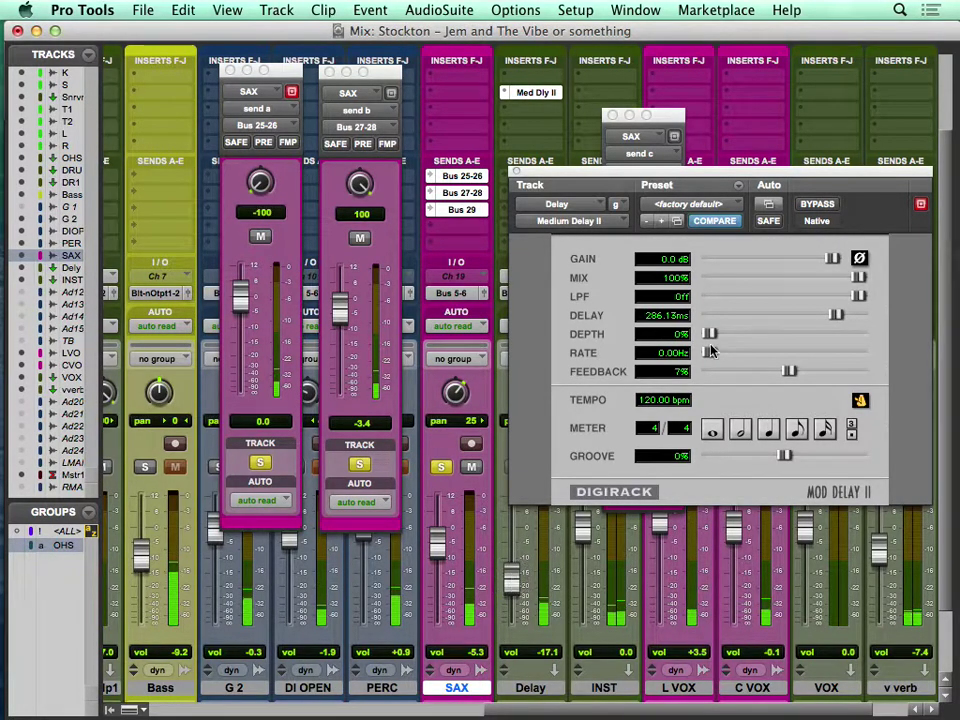
click(797, 305)
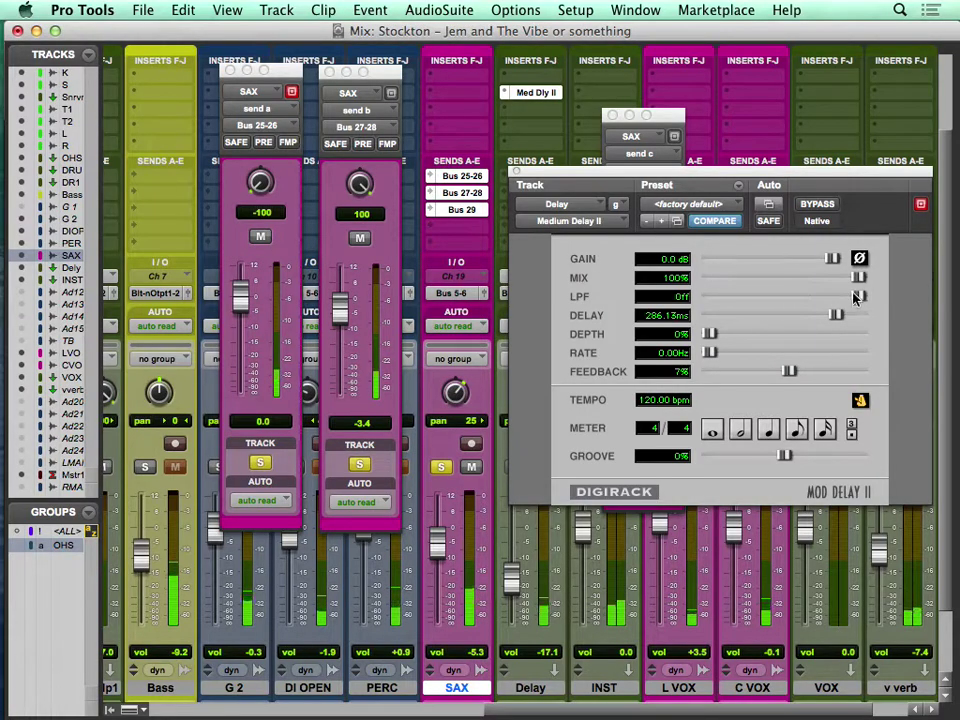
drag(853, 295, 804, 296)
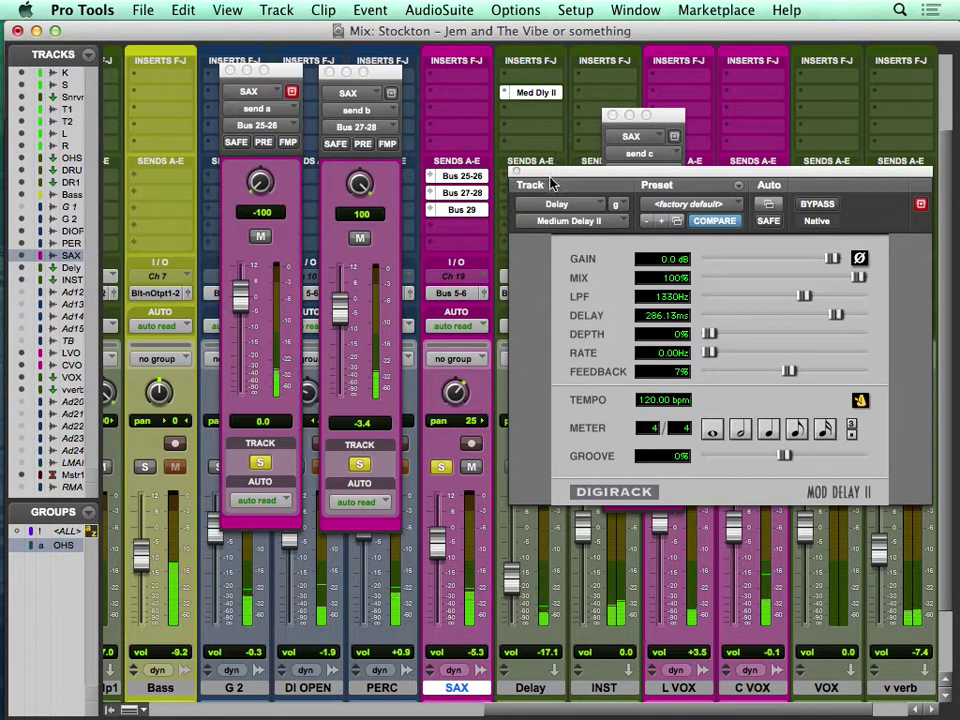
click(516, 172)
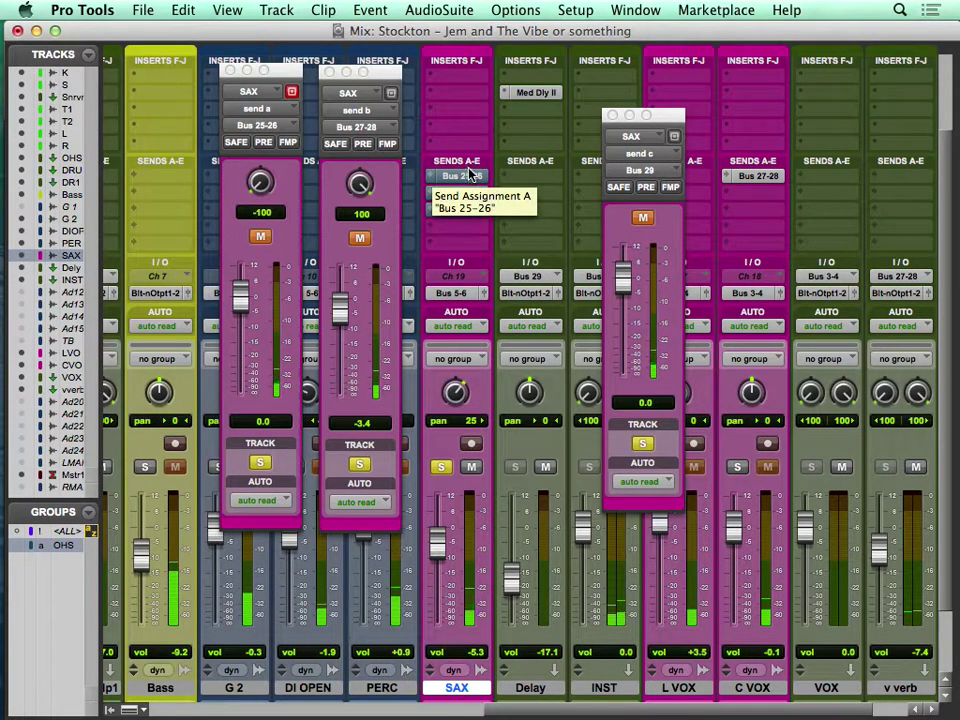
Take the SAX track out of solo and mute the C VOX and L VOX tracks
click(440, 466)
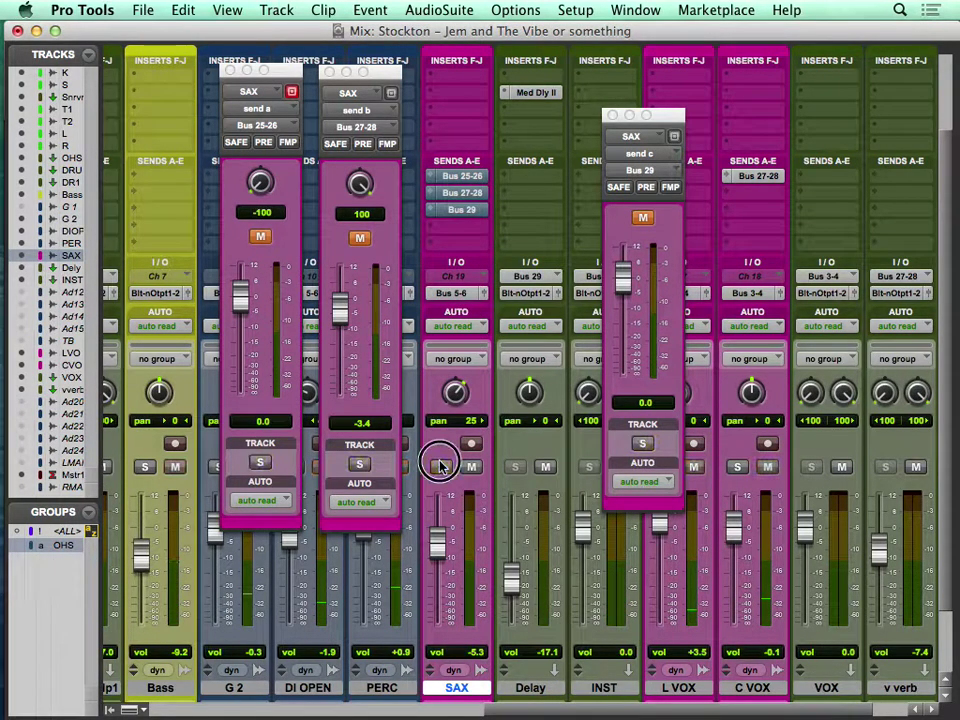
click(767, 467)
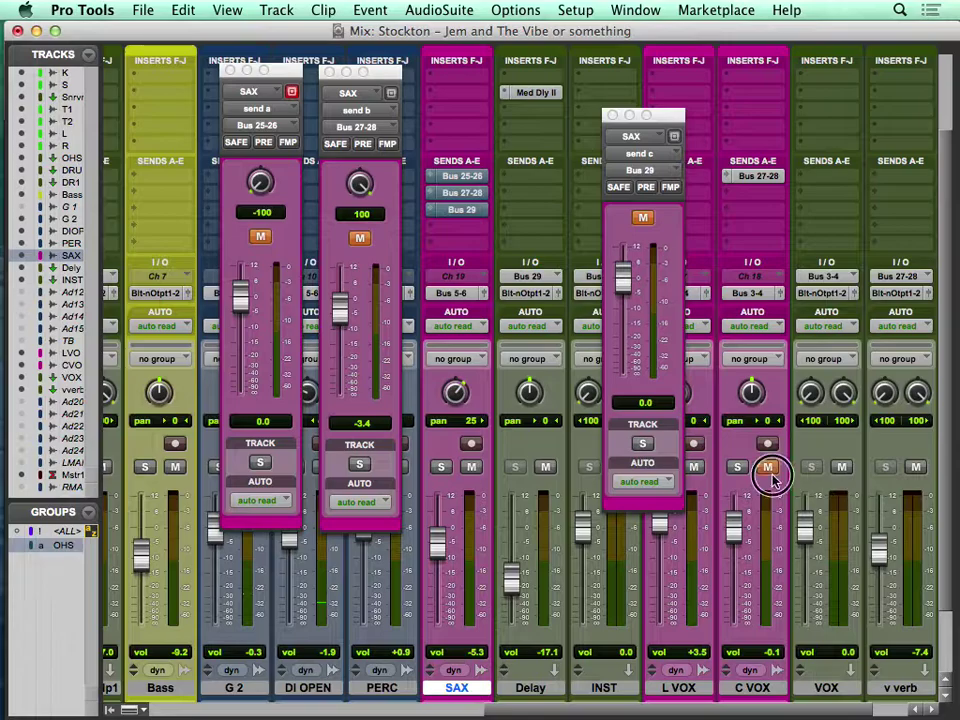
click(694, 467)
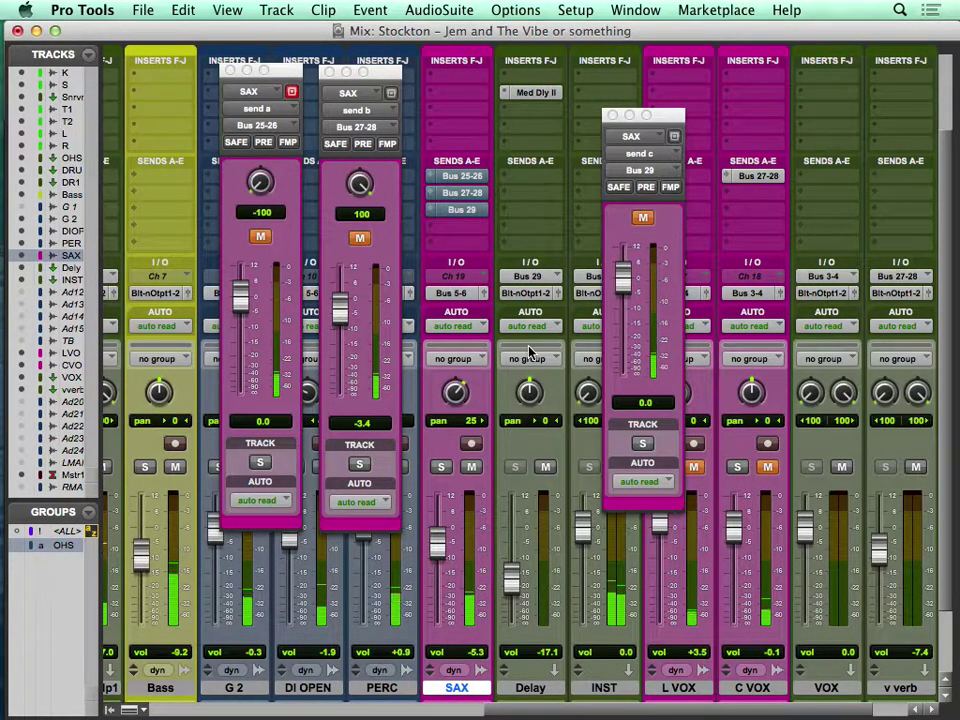
Raise the SAX track to about −0.3 dB, unmute its three sends and bring the Delay track up to about −16.2 dB
drag(437, 545, 440, 500)
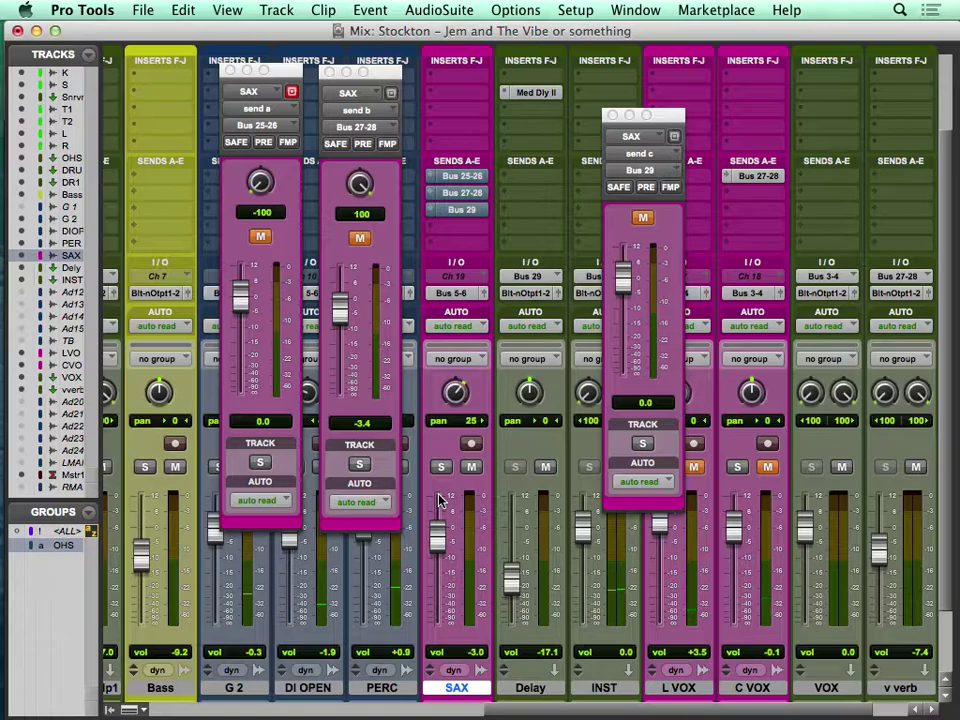
drag(440, 538, 441, 530)
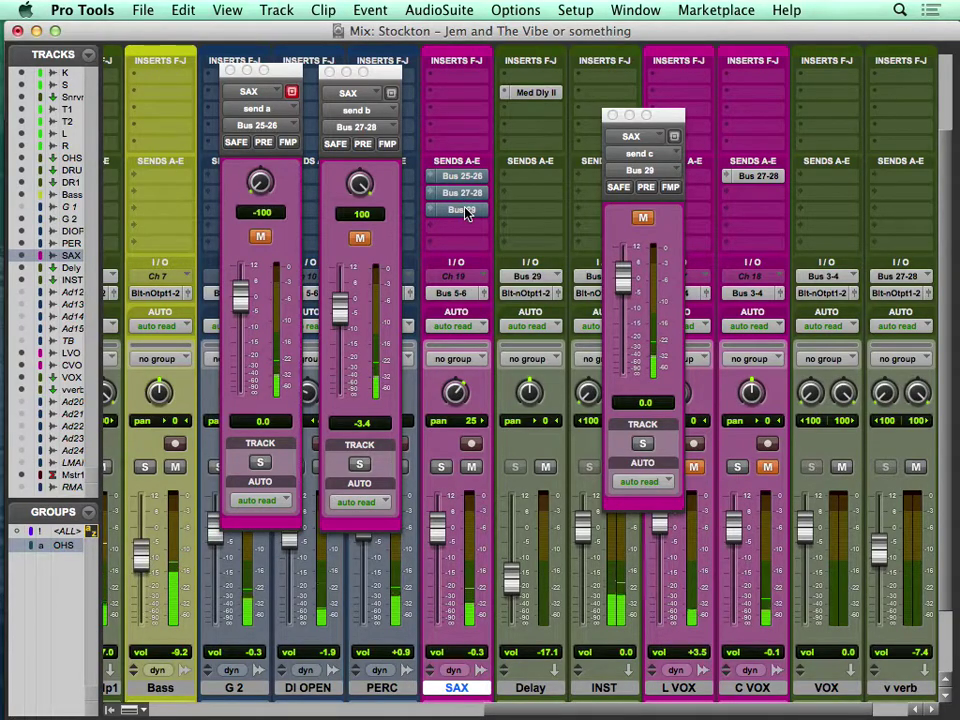
drag(466, 210, 470, 180)
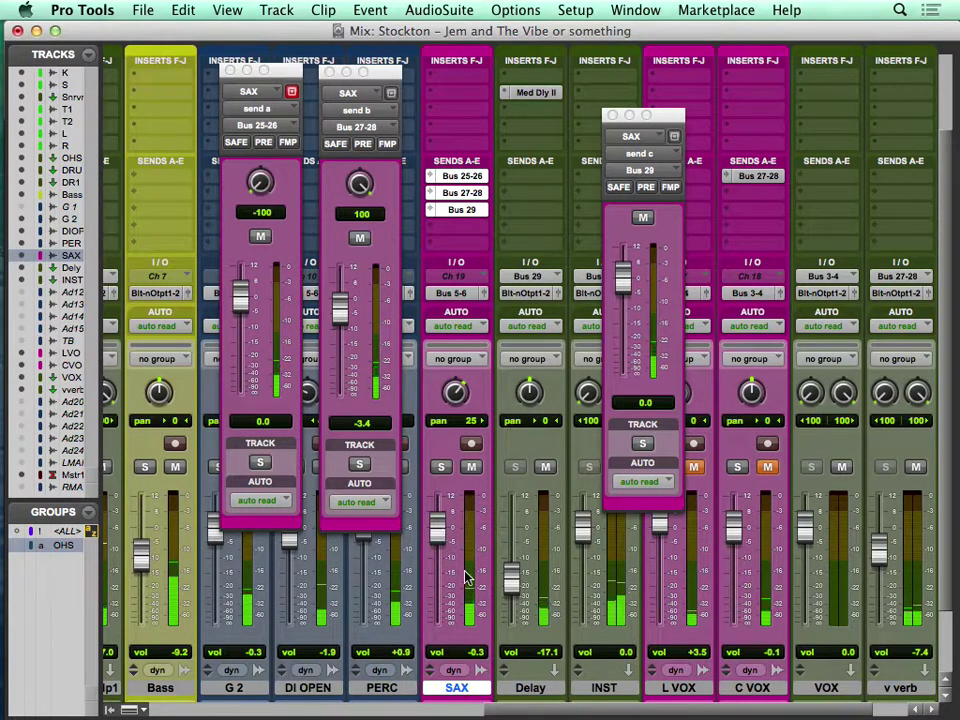
drag(513, 576, 511, 560)
Insert the mono FabFilter Pro-C compressor on the SAX track and move its window fully into view
click(452, 96)
mouse_move(482, 120)
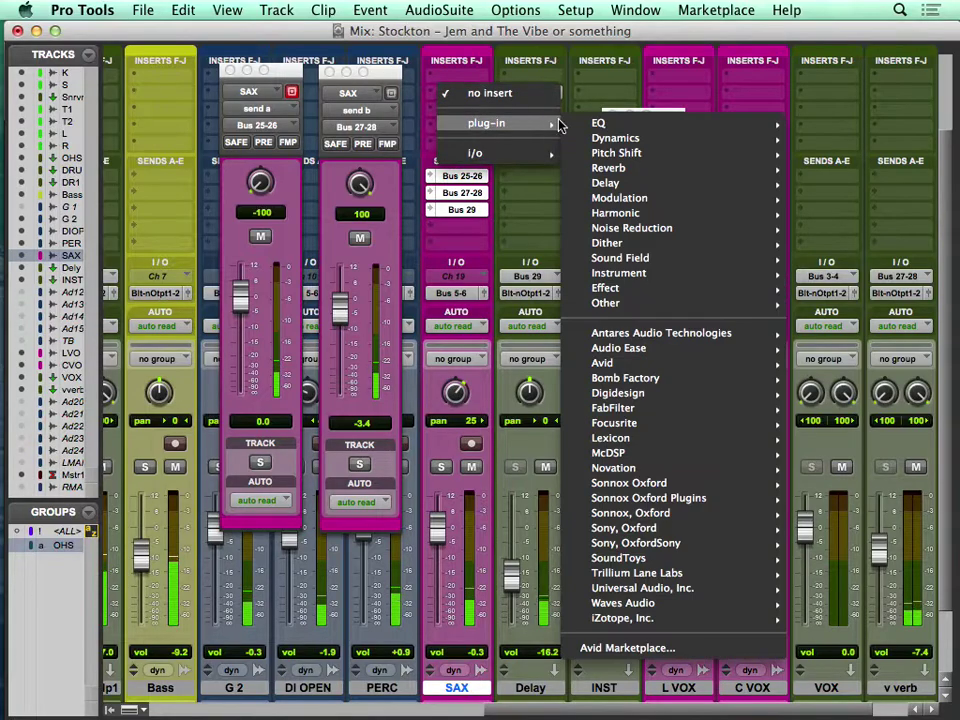
mouse_move(615, 138)
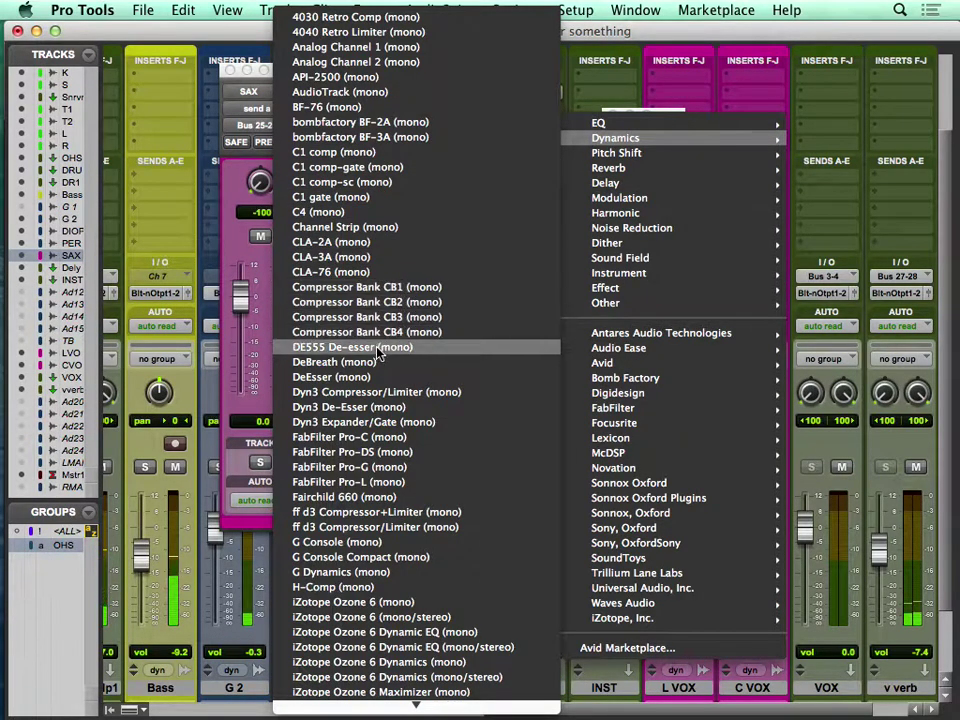
click(364, 437)
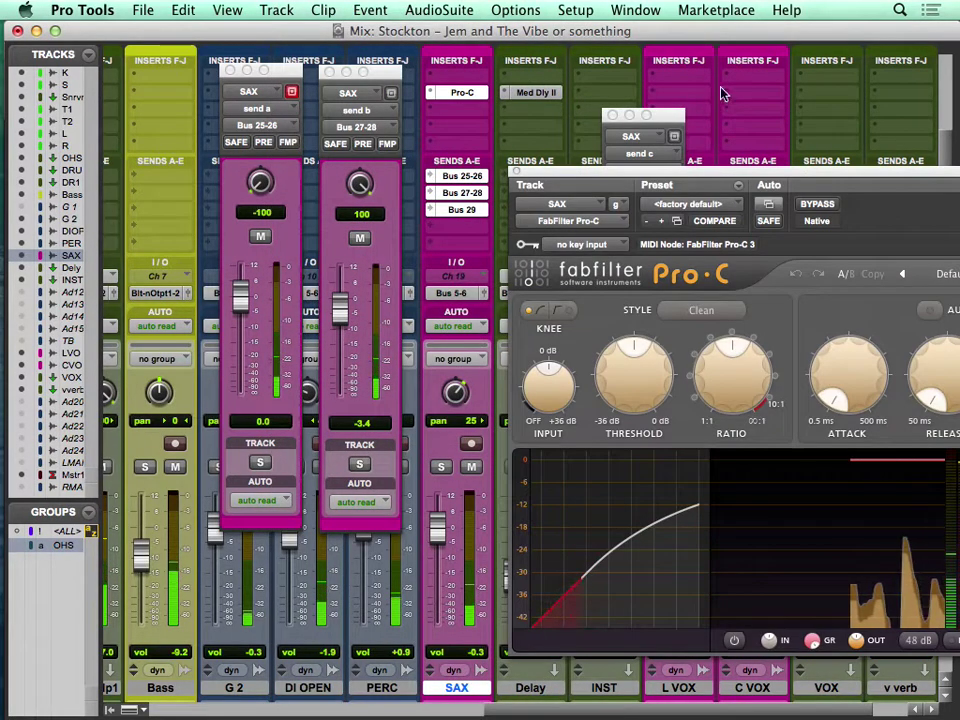
drag(660, 175, 455, 130)
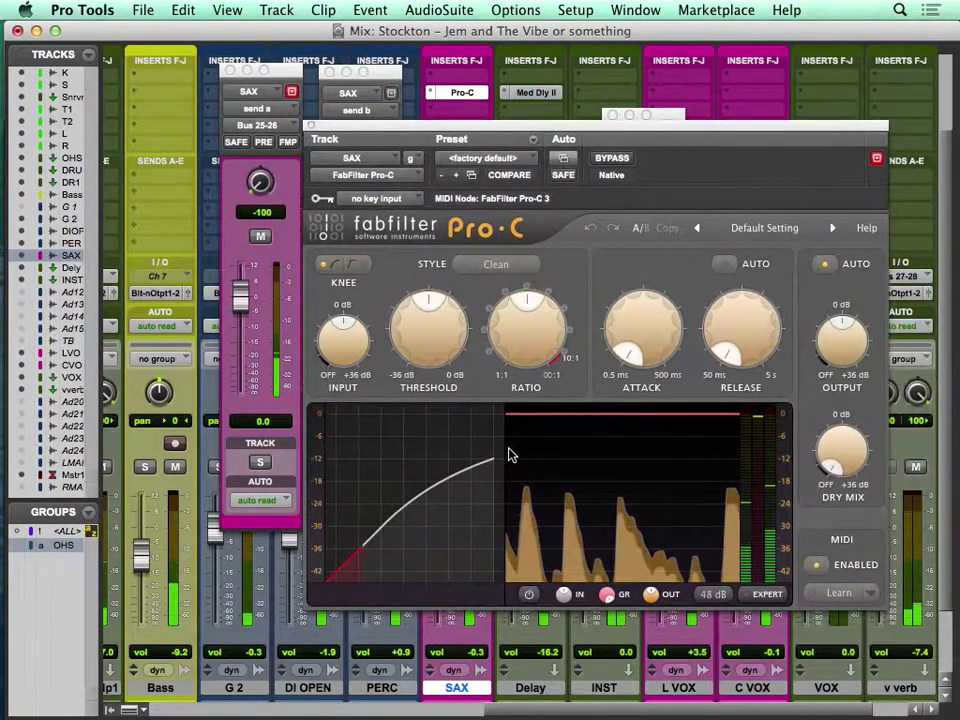
Lower the Pro-C threshold on SAX to near −36 dB and set the ratio to about 2.96:1
drag(429, 304, 437, 362)
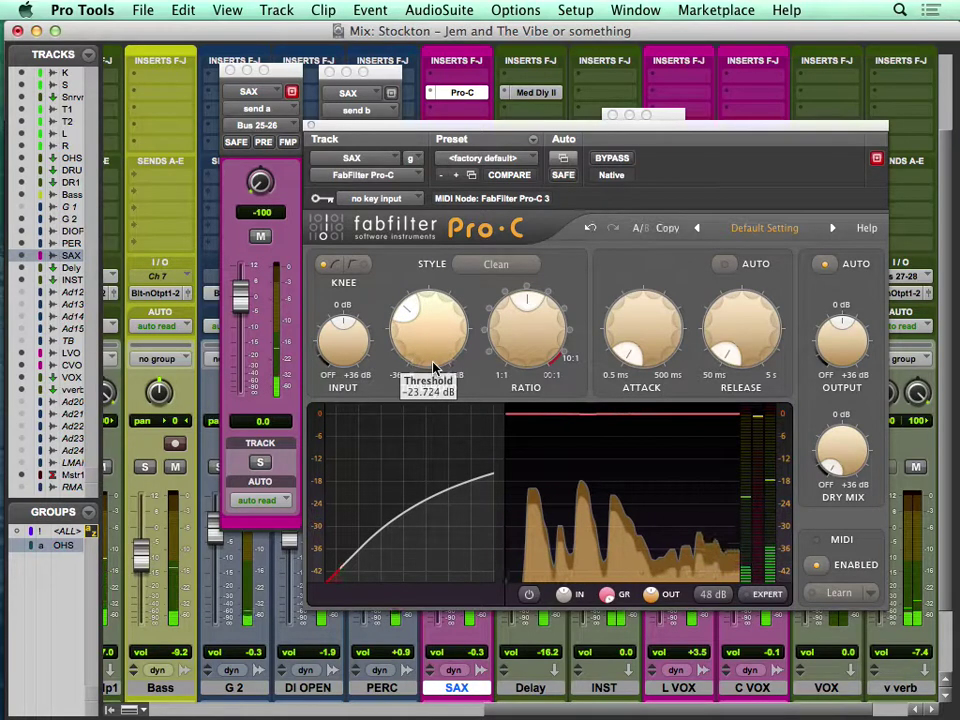
drag(432, 366, 435, 401)
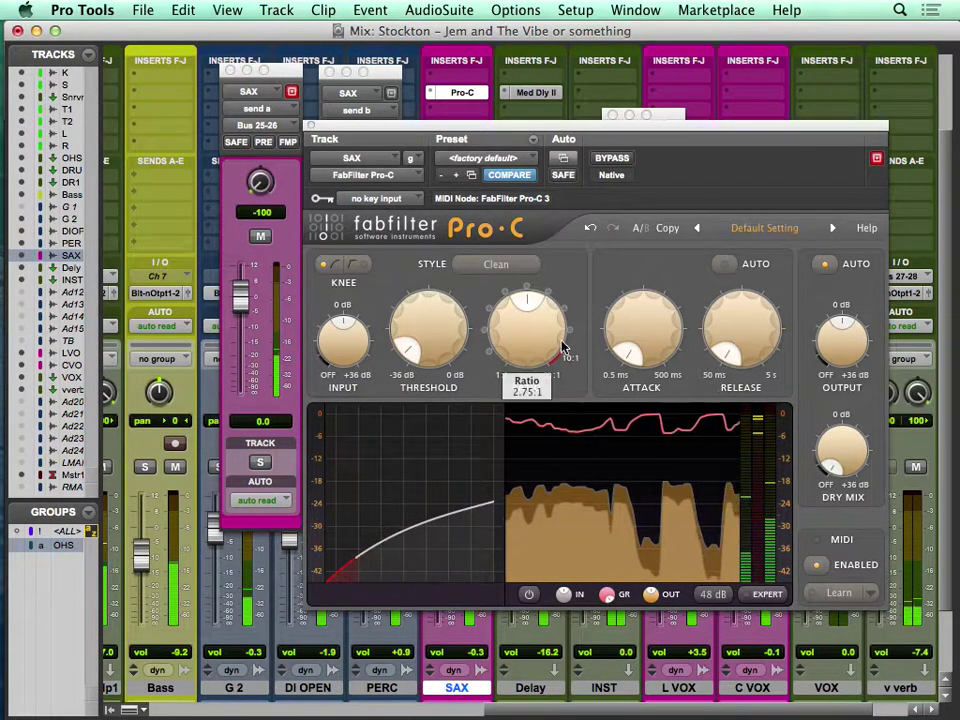
drag(540, 322, 534, 326)
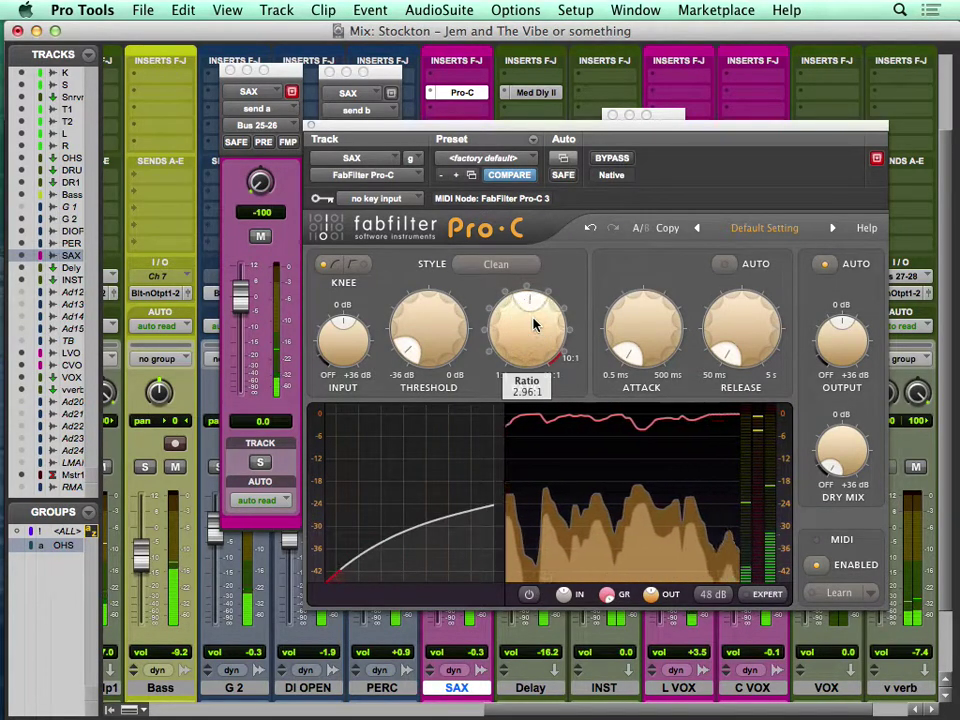
Close the Pro-C window and lower the SAX track's volume to about −6.5 dB
click(313, 125)
drag(443, 533, 441, 558)
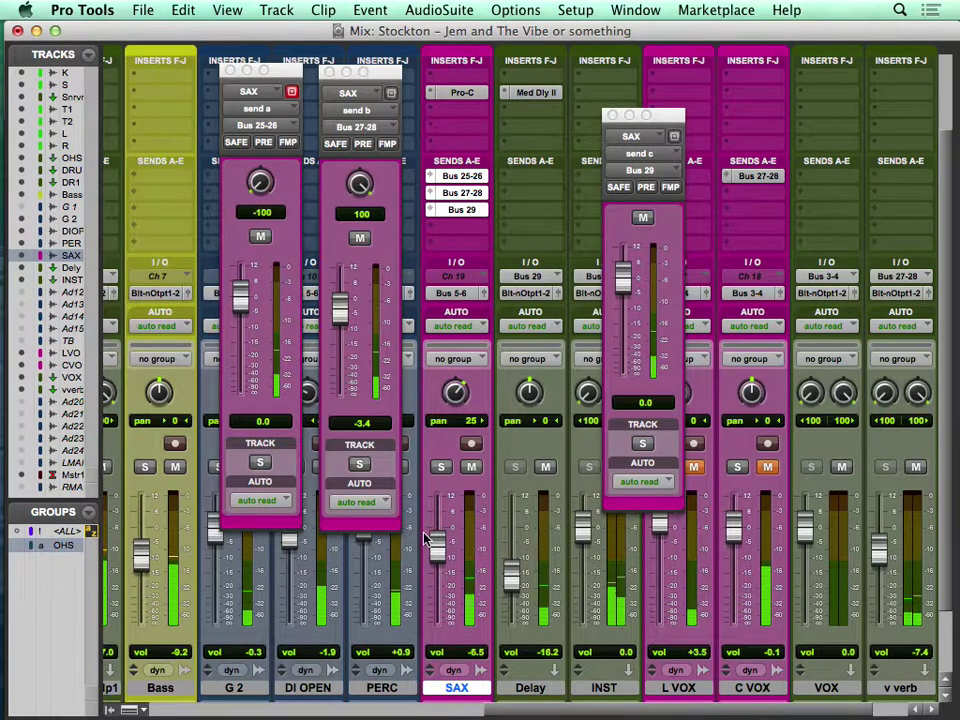
Mute the SAX track's three sends and unmute them again to compare the dry and effected sound
ctrl+super+click(467, 210)
ctrl+super+click(474, 192)
ctrl+super+click(472, 177)
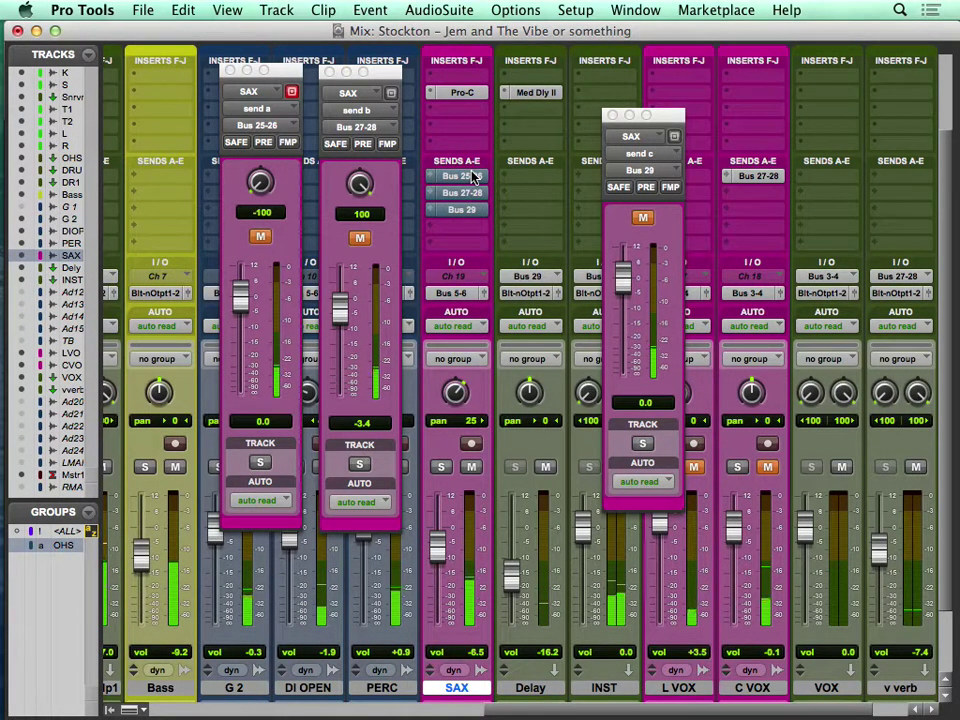
ctrl+super+click(474, 177)
ctrl+super+click(466, 193)
ctrl+super+click(467, 211)
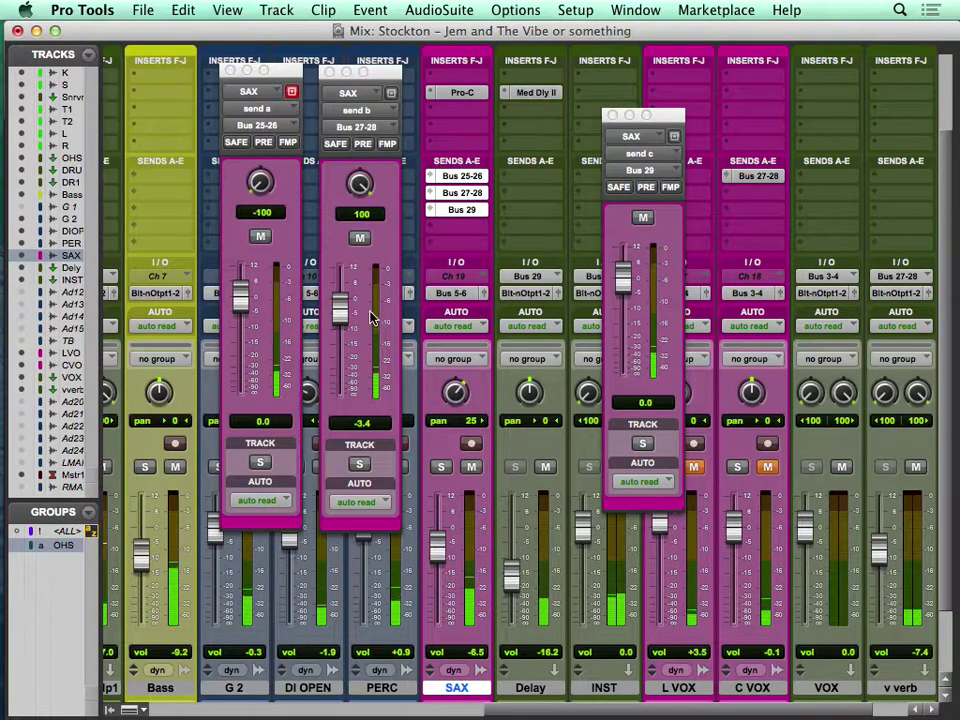
Raise the SAX track's Bus 27-28 send to about −1.5 dB and its Bus 29 send to about +1.7 dB
drag(338, 320, 334, 260)
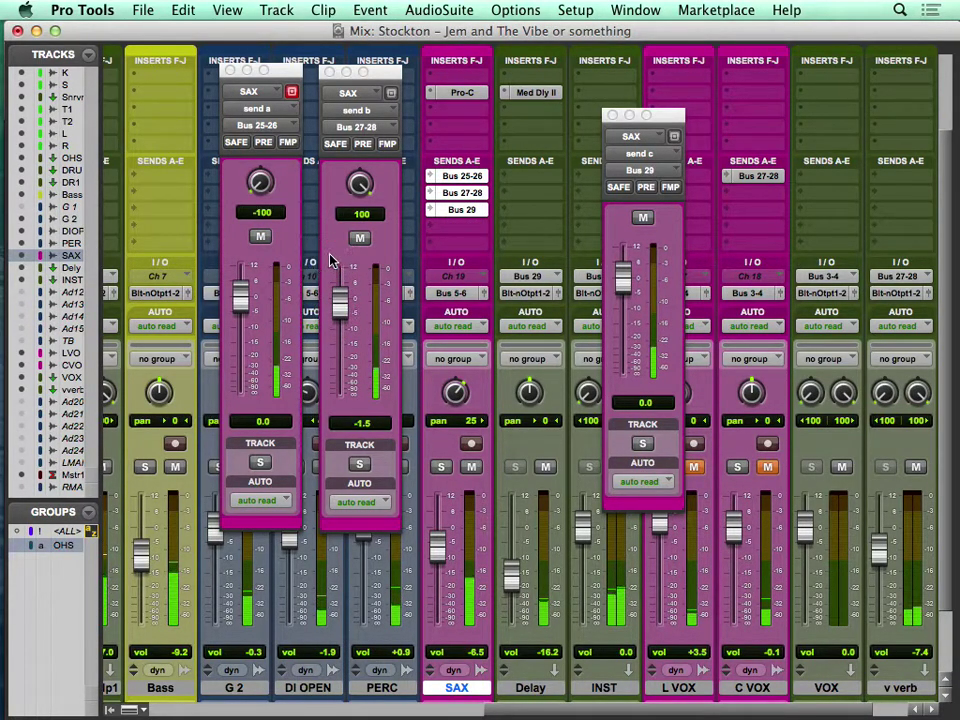
drag(632, 285, 626, 250)
With SAX temporarily soloed, raise the Delay track to about −14.2 dB and set its Medium Delay II feedback to 12%
click(443, 467)
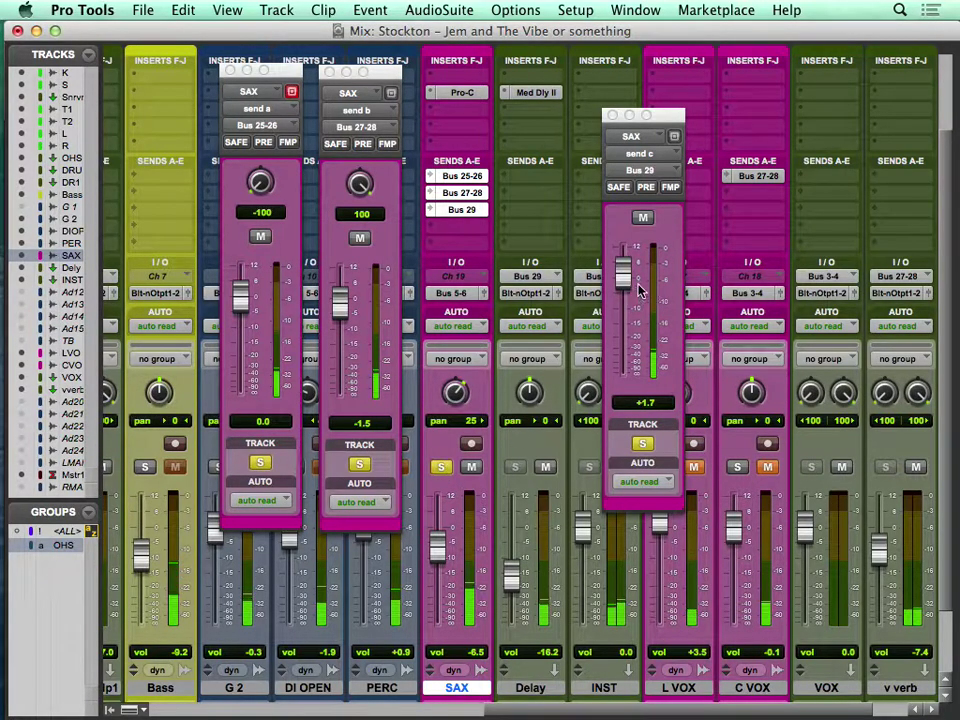
drag(511, 573, 510, 524)
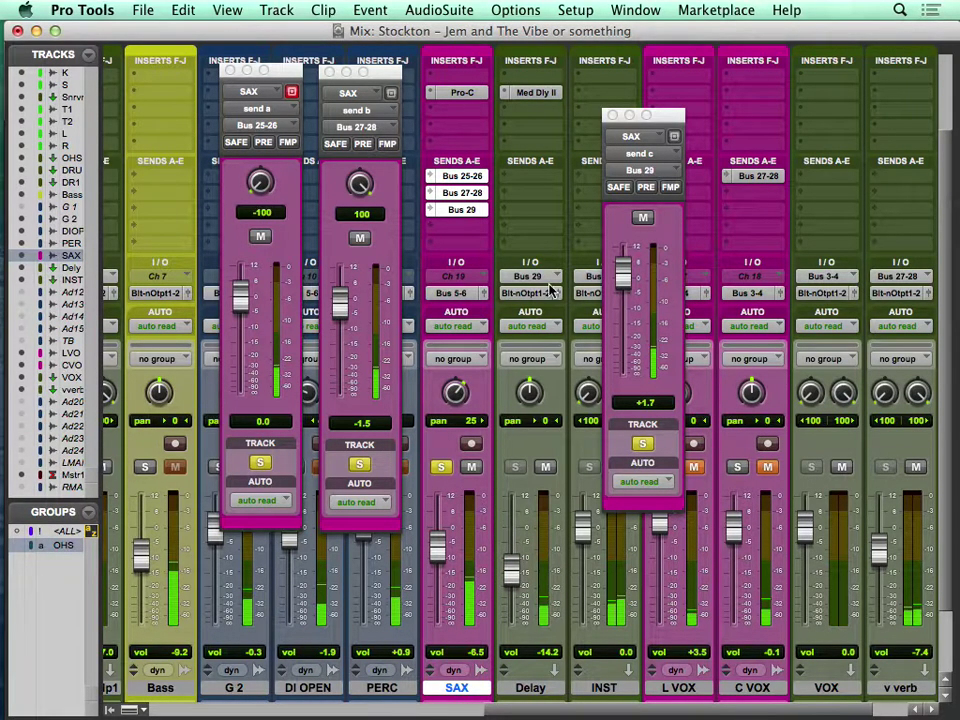
click(540, 91)
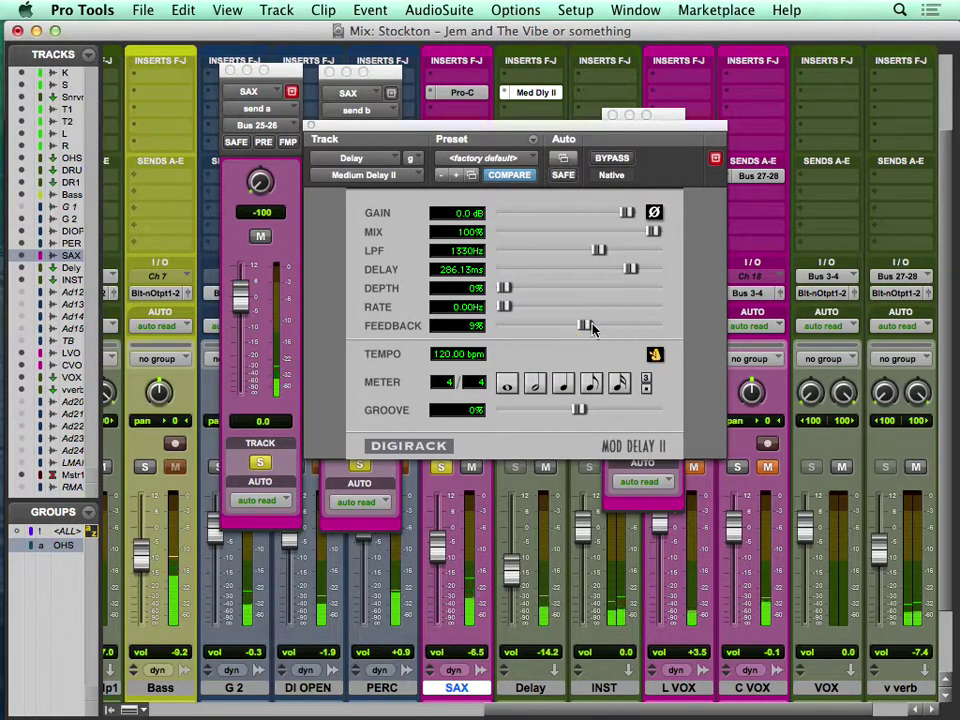
drag(584, 326, 597, 331)
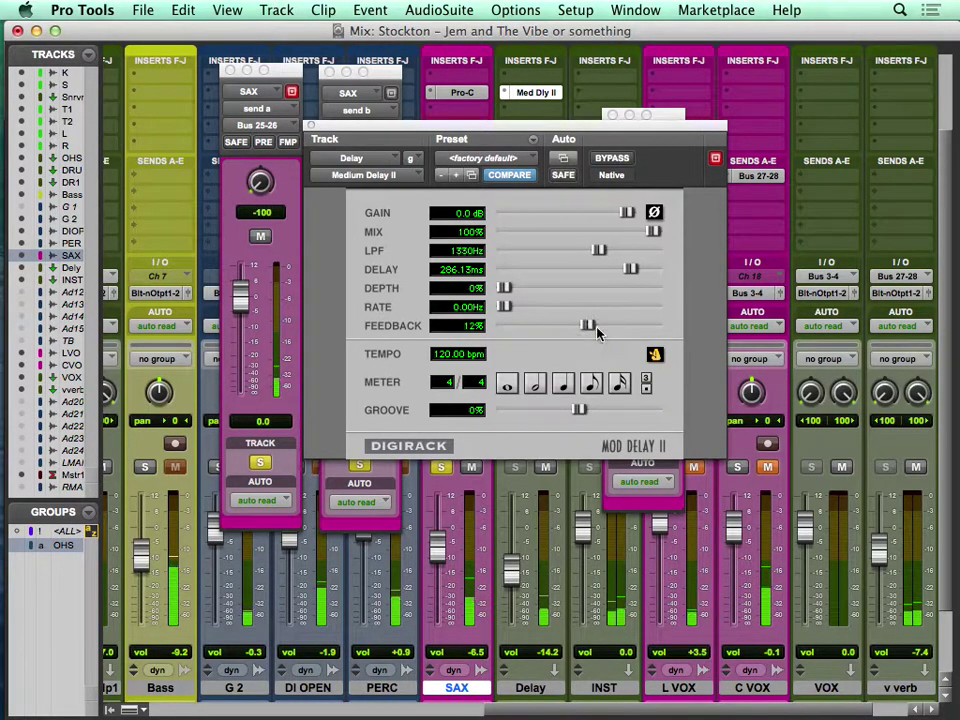
click(310, 127)
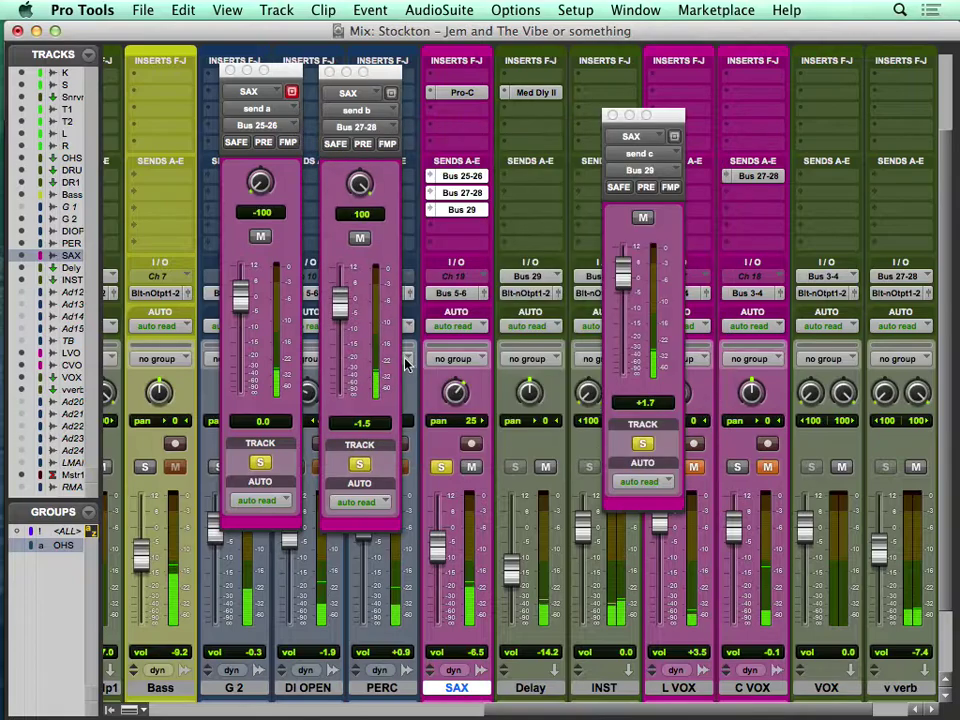
click(442, 469)
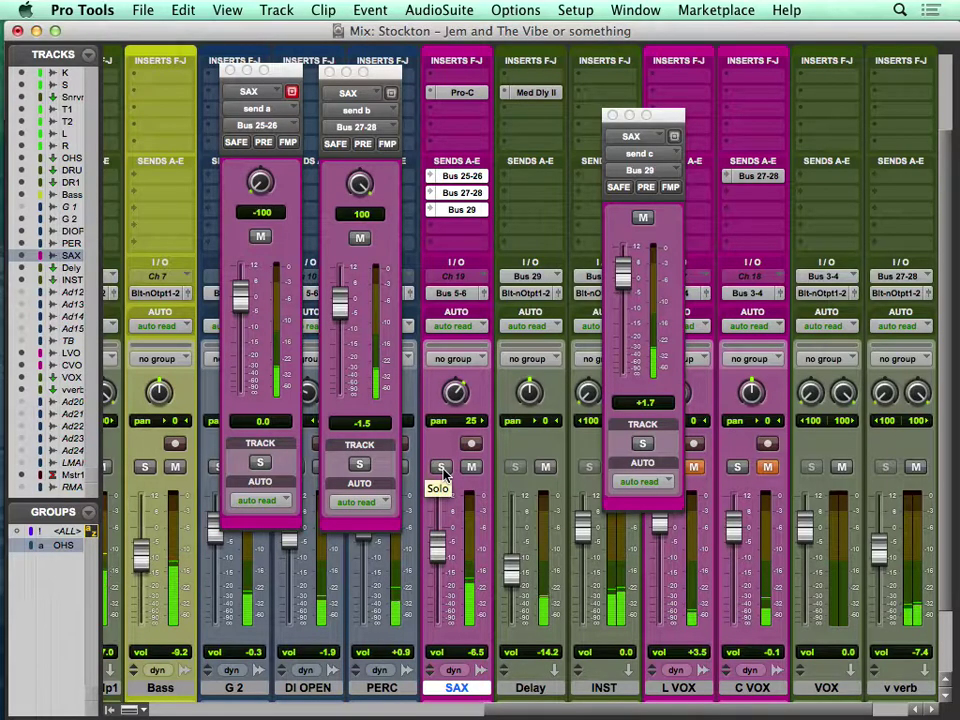
Close the three floating SAX send windows
click(329, 72)
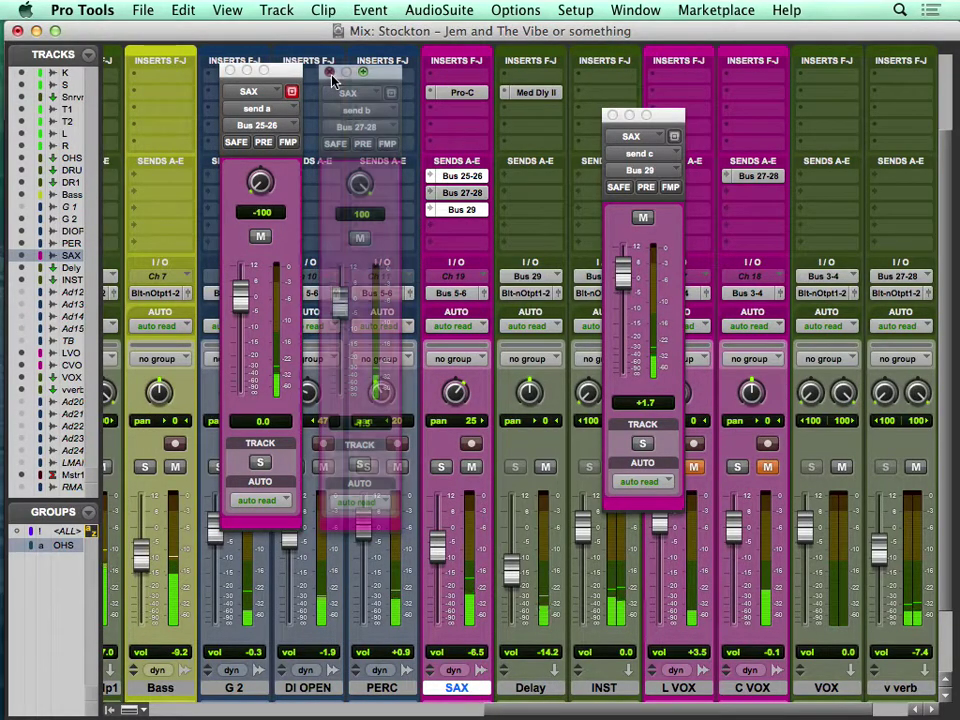
click(229, 71)
click(612, 115)
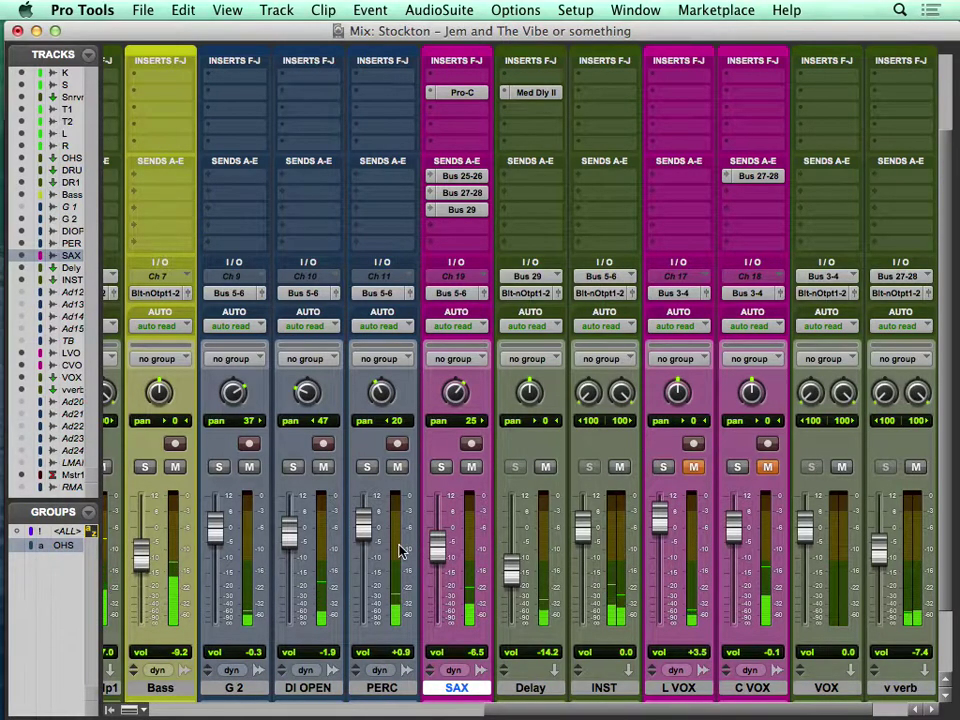
Lower the SAX track's volume to about −8.0 dB
scroll(398, 550, left, 10)
click(194, 532)
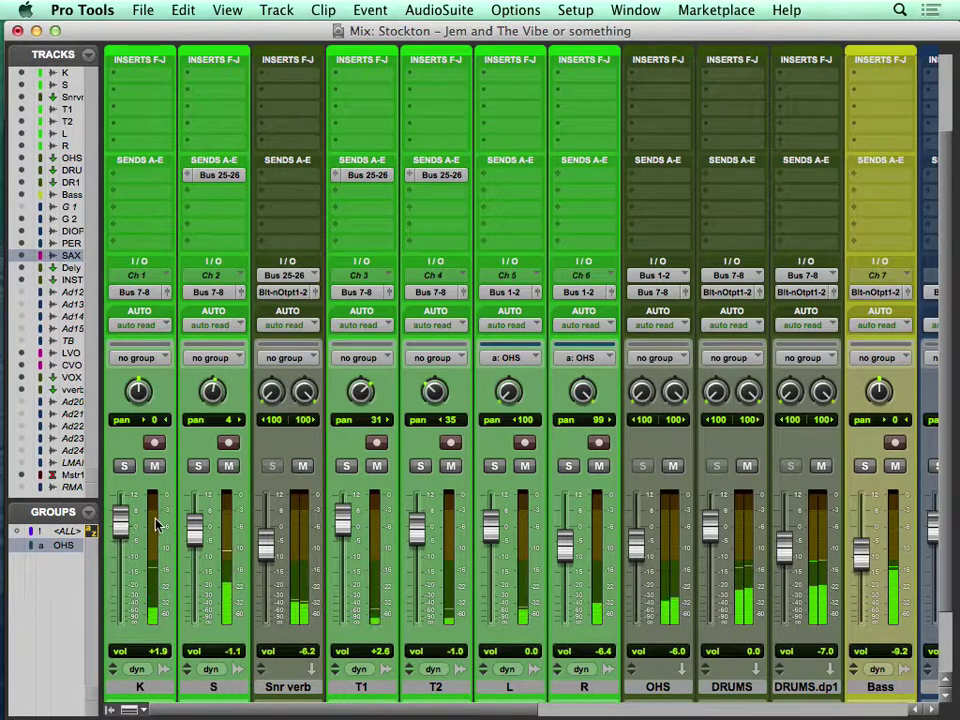
scroll(160, 528, right, 10)
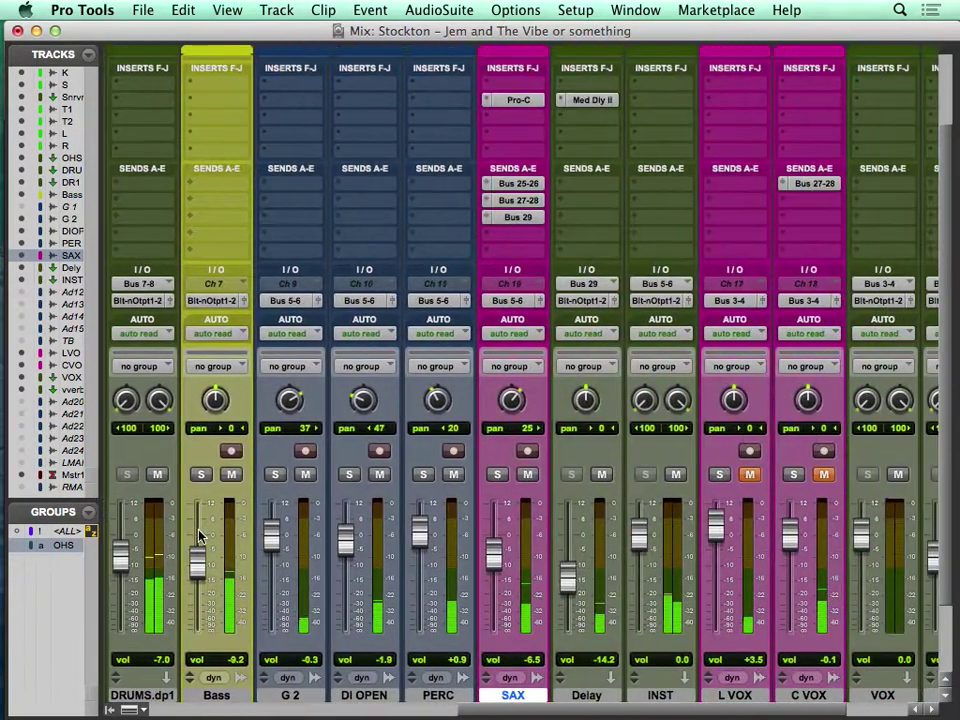
scroll(199, 535, down, 2)
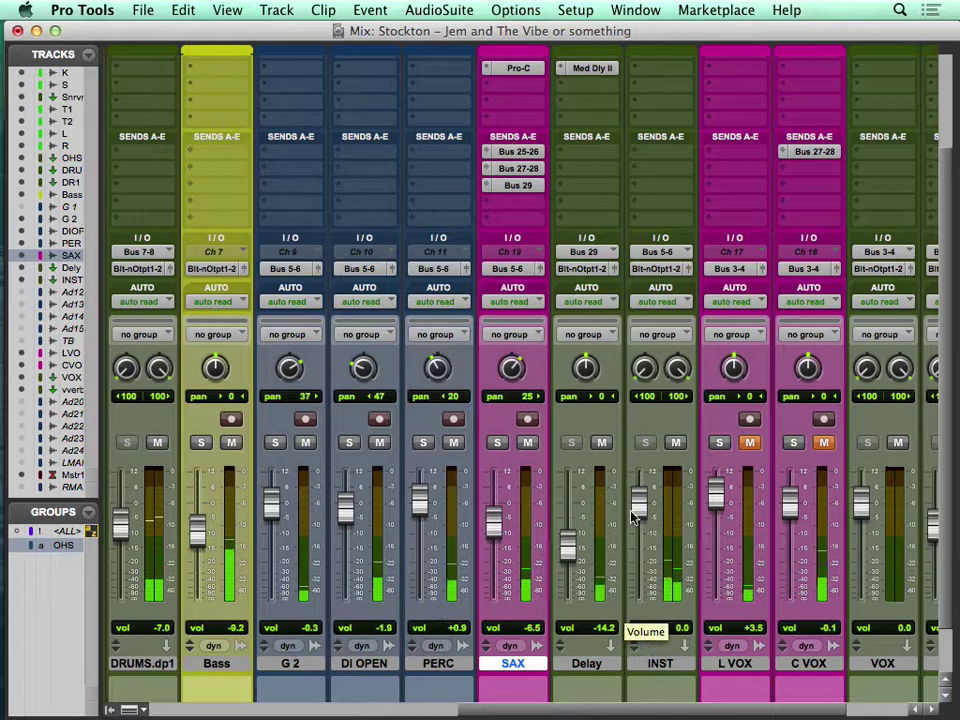
click(492, 521)
drag(492, 521, 489, 561)
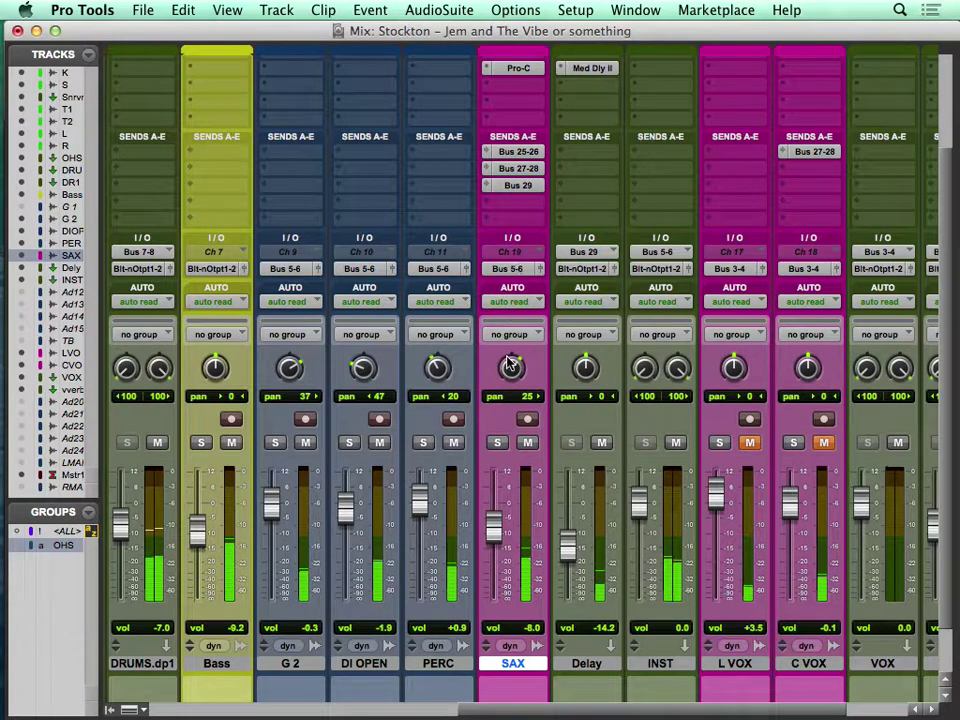
Move the playback position in the Edit window to about 1:19.872 on the G 2 track and return to the mixer
key(super+equal)
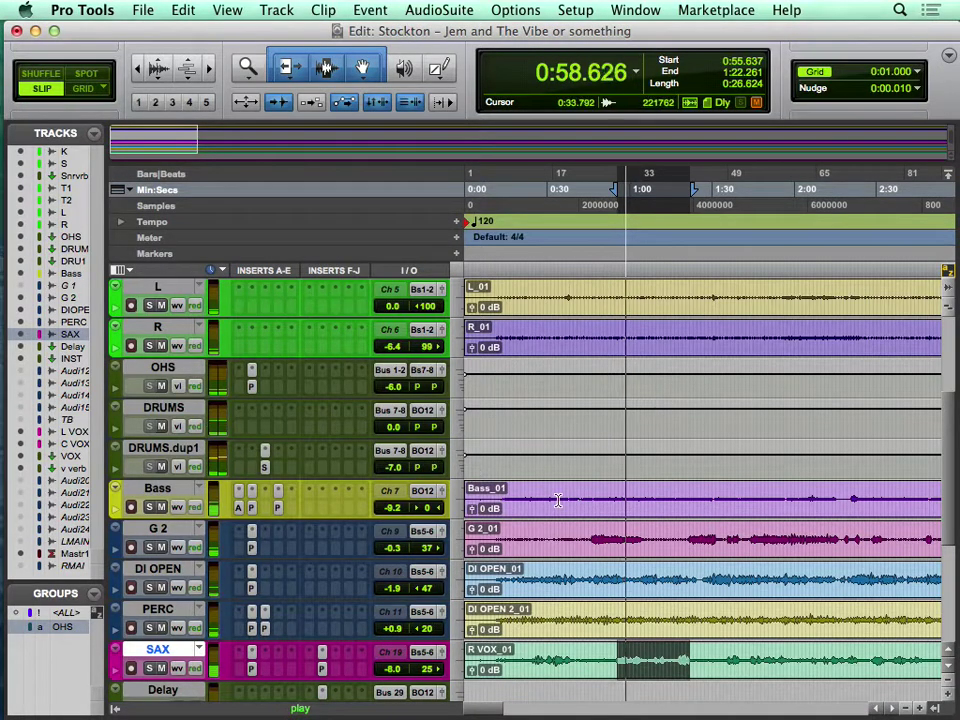
key(space)
click(675, 528)
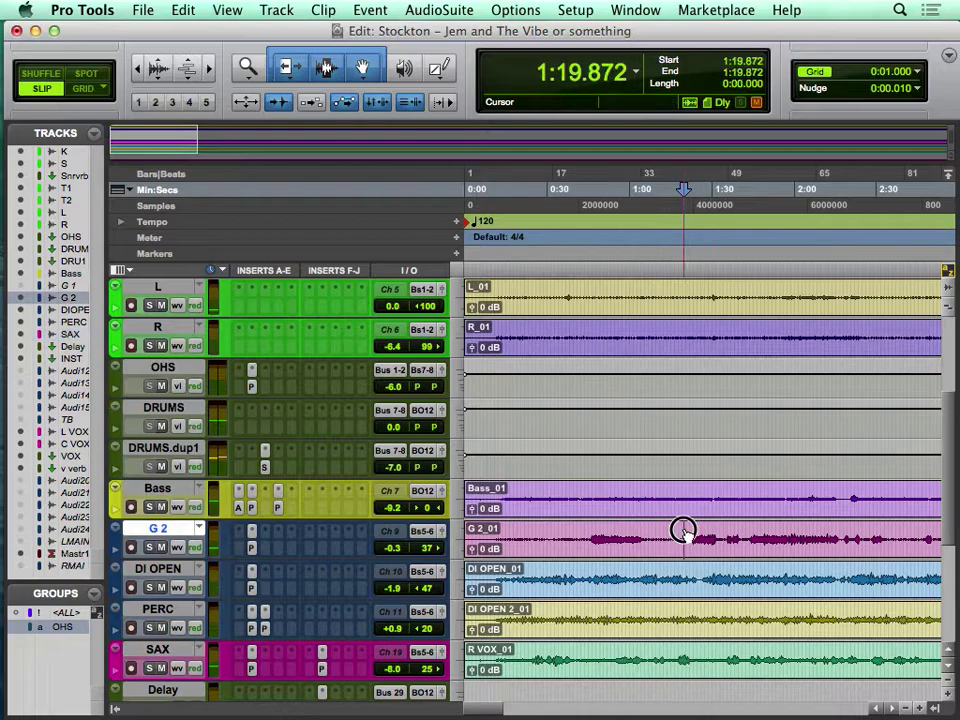
key(super+equal)
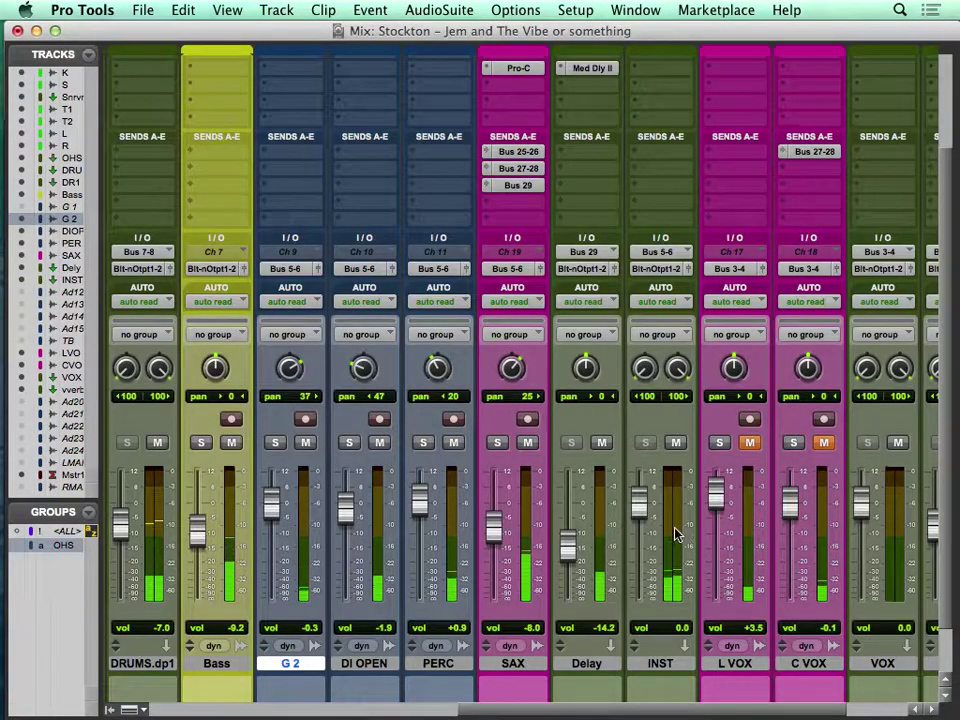
Reset the SAX track's Bus 29 send to its default level and open its Bus 27-28 send
click(517, 186)
drag(238, 235, 240, 246)
alt+click(238, 236)
click(513, 170)
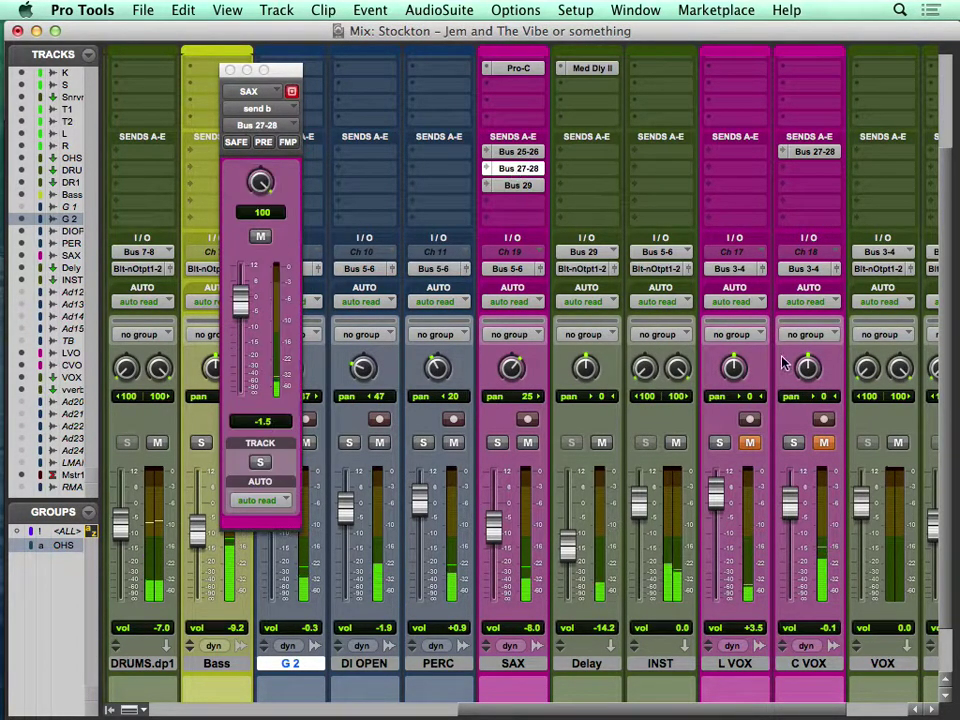
Unmute the L VOX and C VOX tracks, and copy the SAX Bus 29 send to C VOX's second send slot at 0.0 dB
click(749, 442)
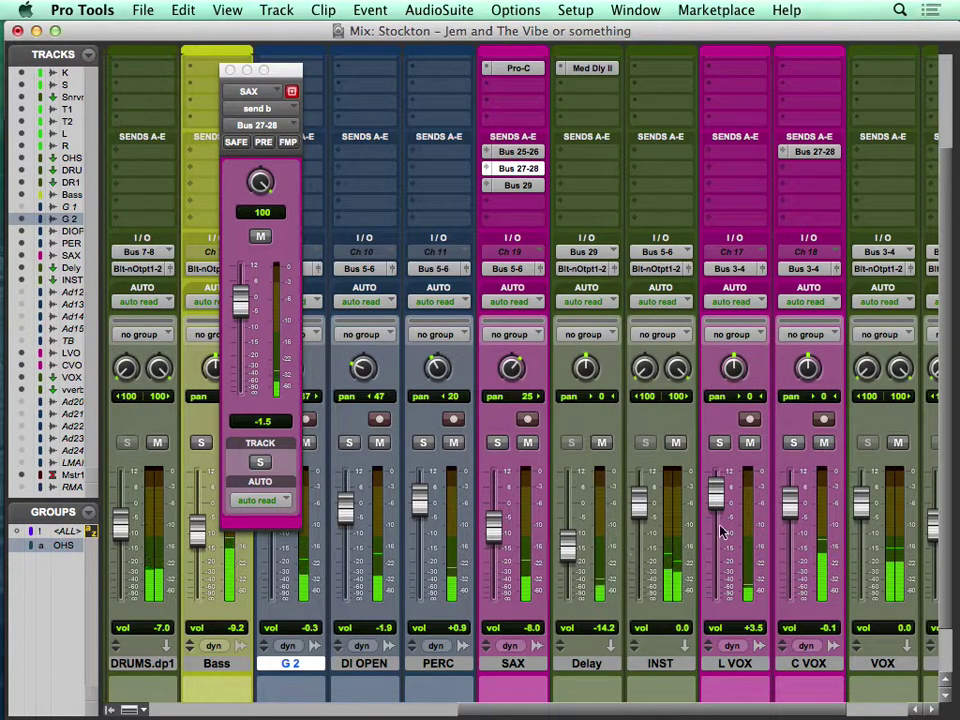
scroll(757, 518, up, 5)
scroll(757, 518, right, 5)
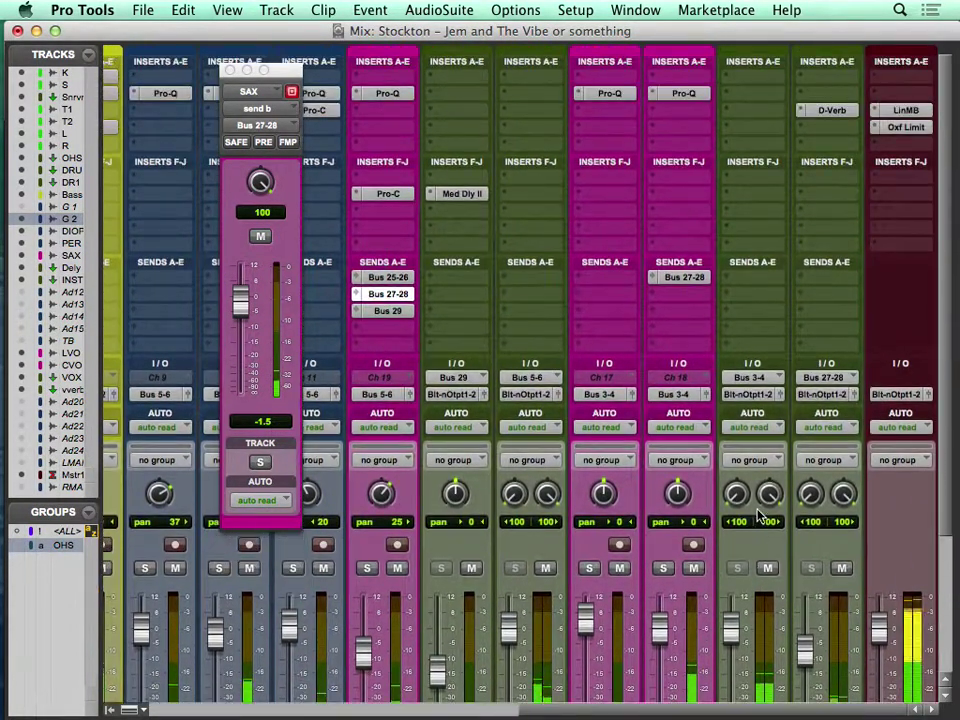
scroll(756, 525, down, 3)
scroll(756, 525, left, 2)
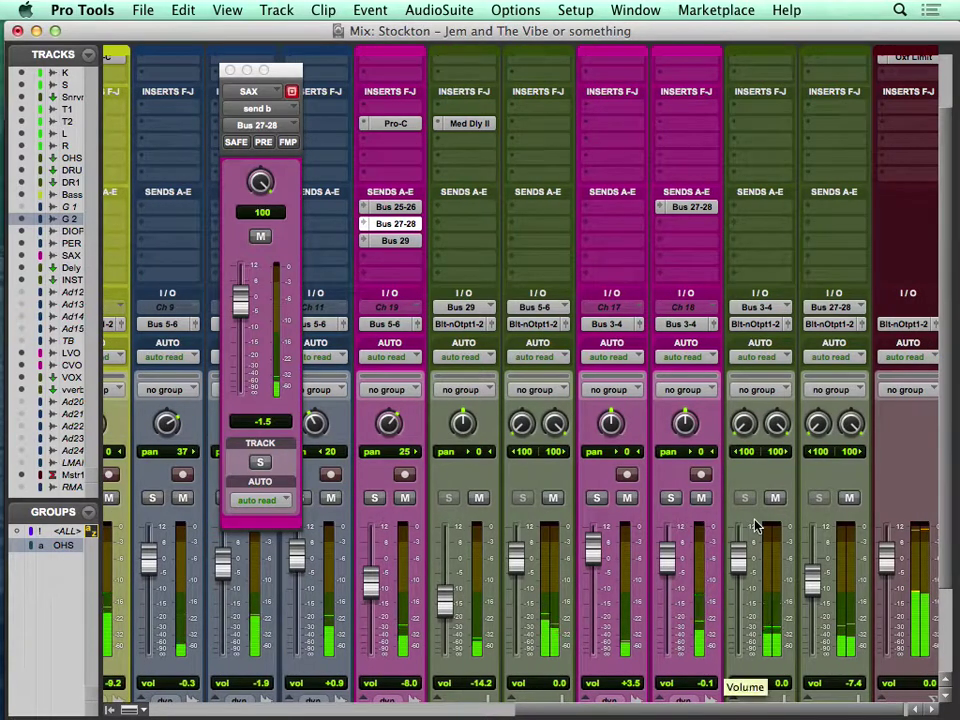
scroll(756, 525, up, 3)
scroll(756, 525, right, 1)
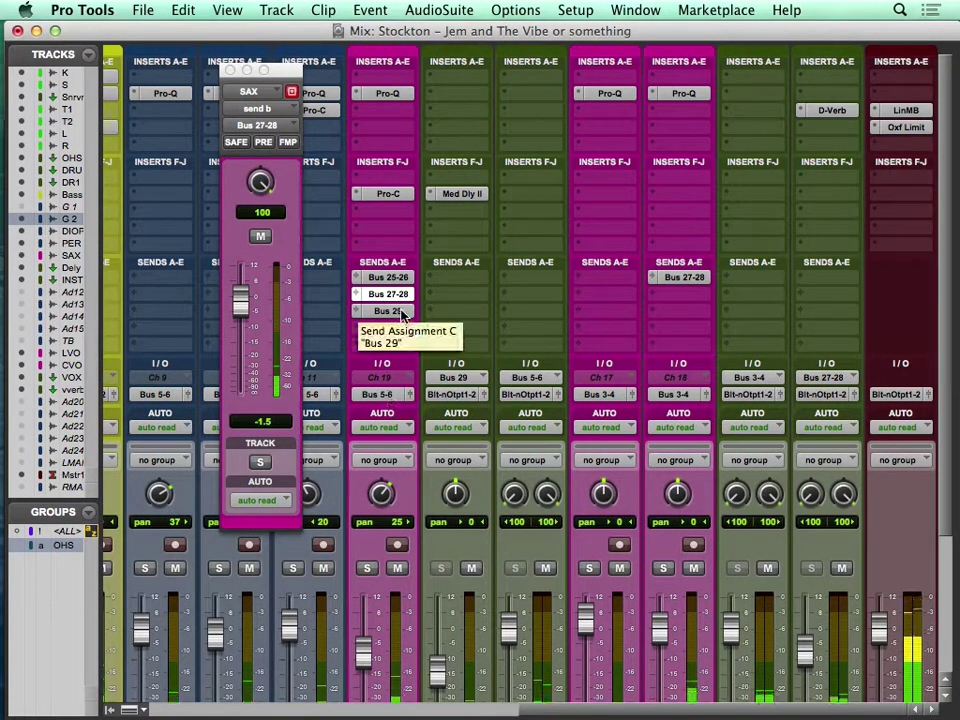
drag(402, 314, 684, 300)
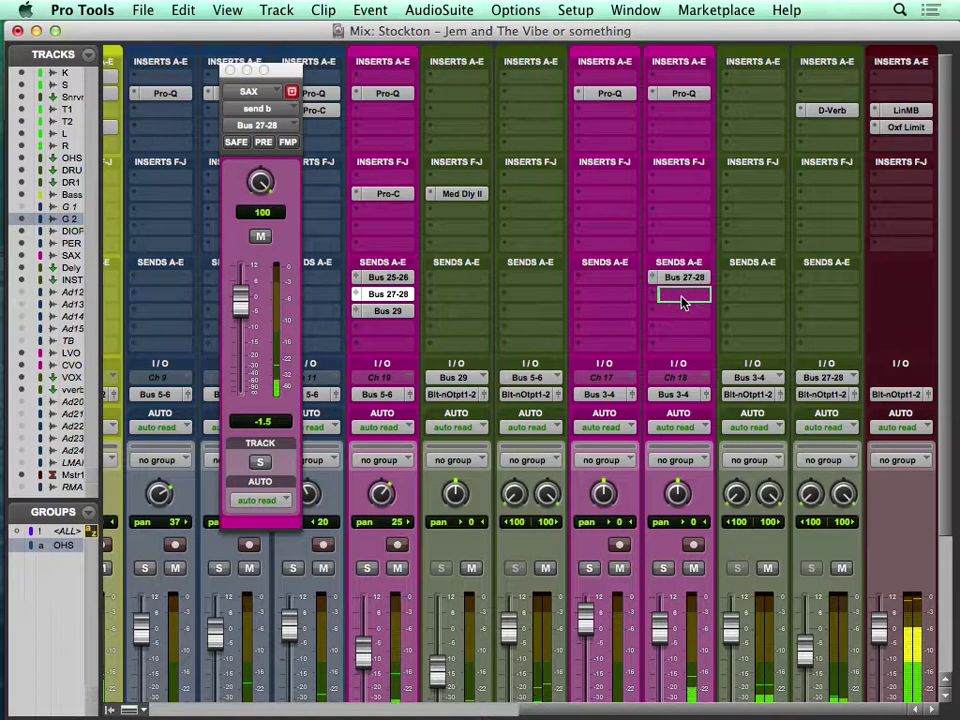
drag(241, 231, 240, 212)
alt+click(240, 213)
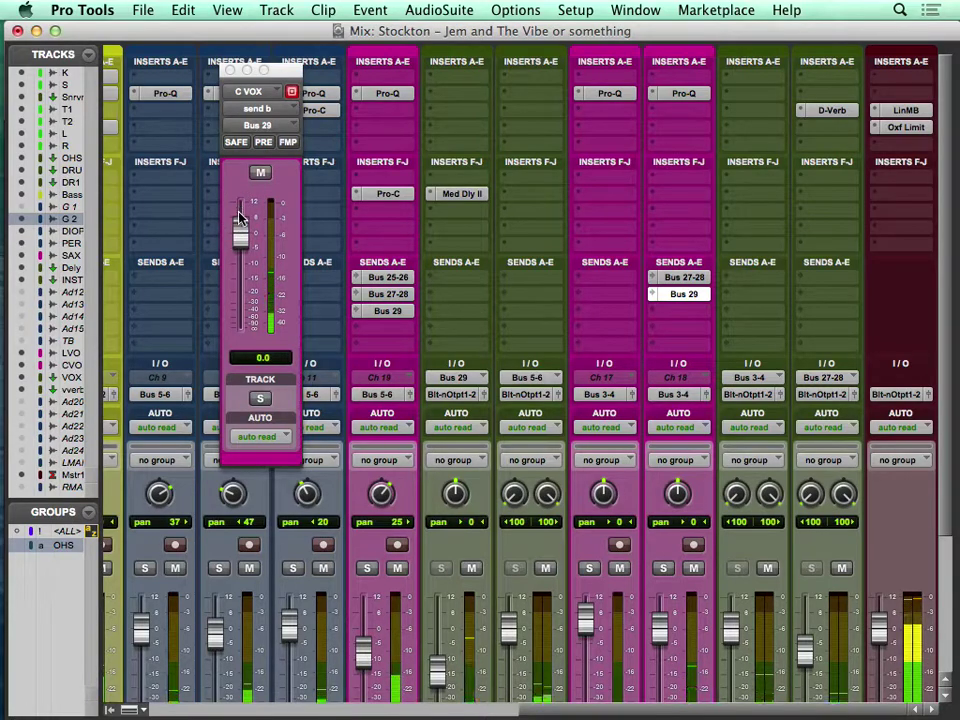
Listen to the C VOX track in solo with its delay send, closing the send window, and take it out of solo
scroll(656, 510, down, 3)
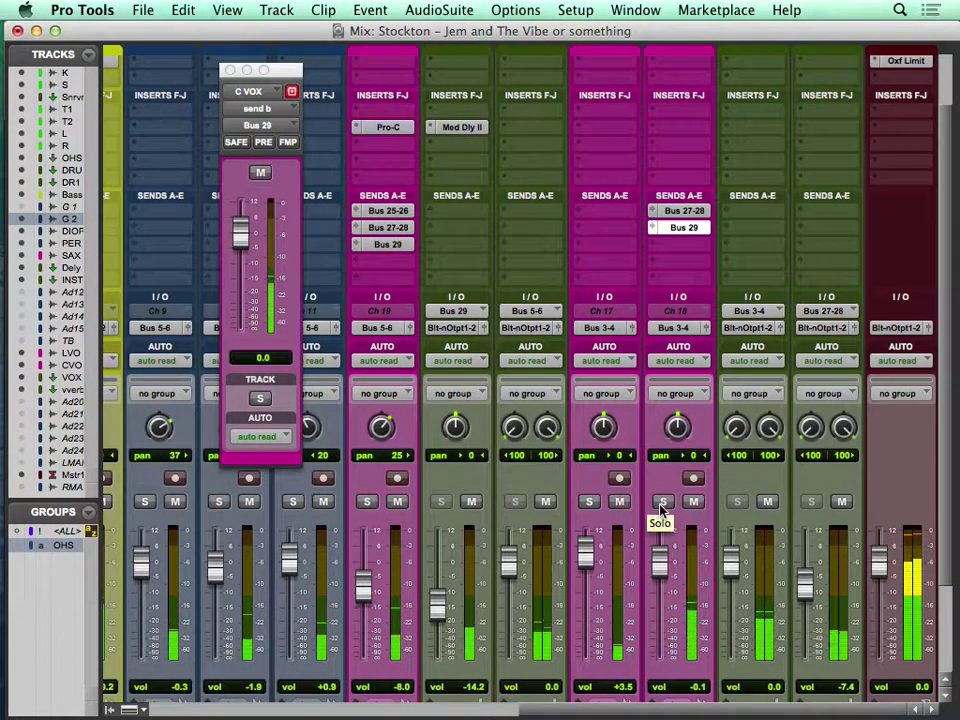
click(661, 503)
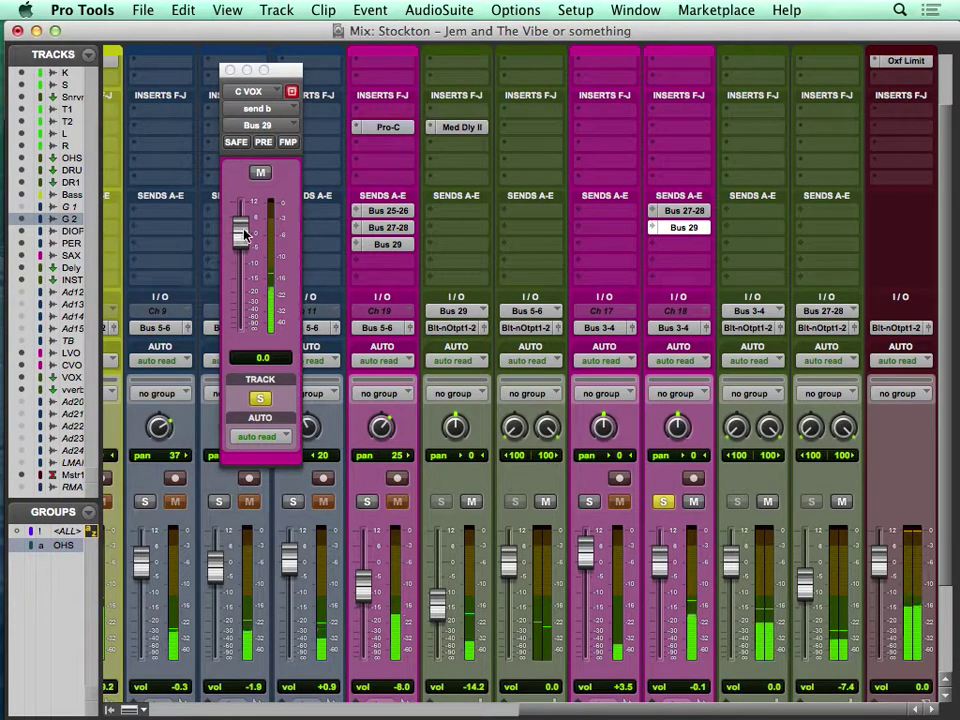
click(229, 70)
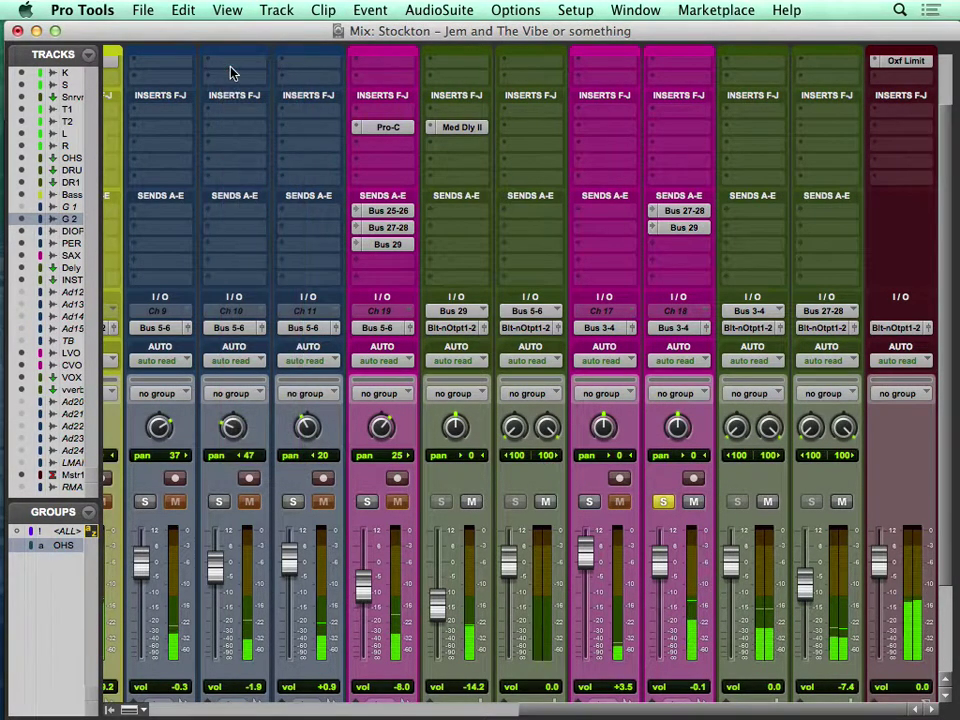
click(664, 503)
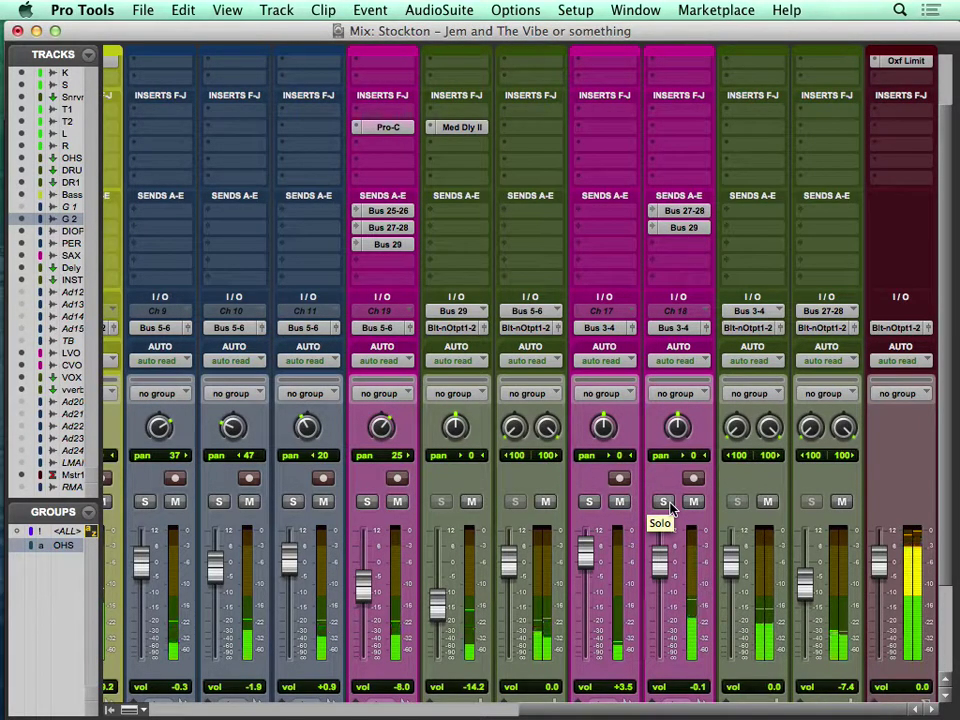
Solo the DI OPEN track and add a bell boost of +9.30 dB at about 2,596 Hz in its Pro-Q
scroll(330, 582, left, 3)
scroll(343, 588, down, 2)
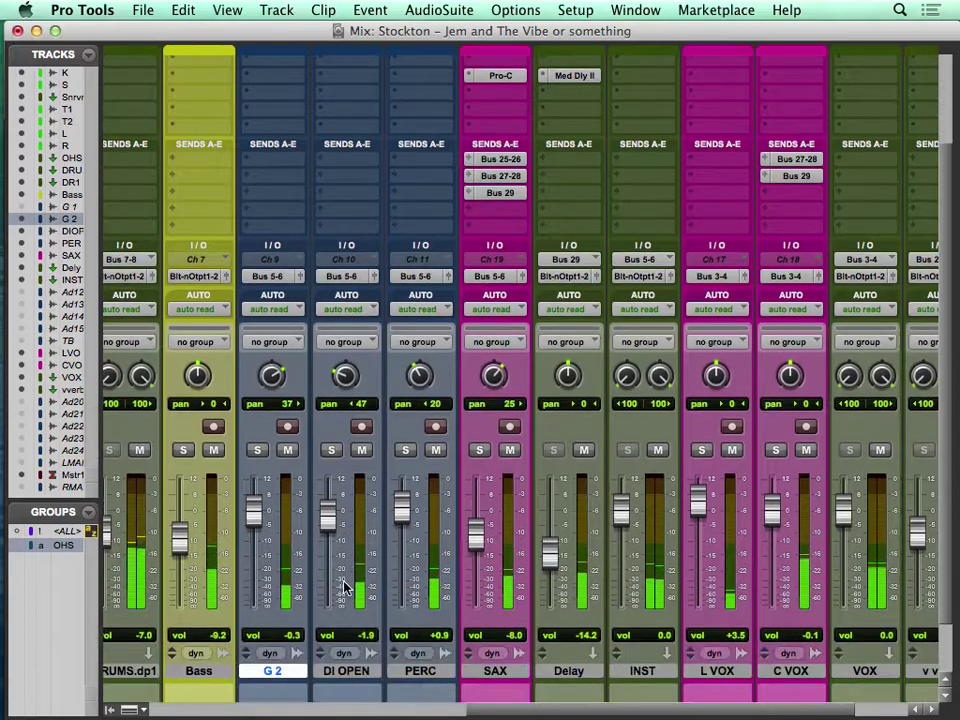
click(331, 451)
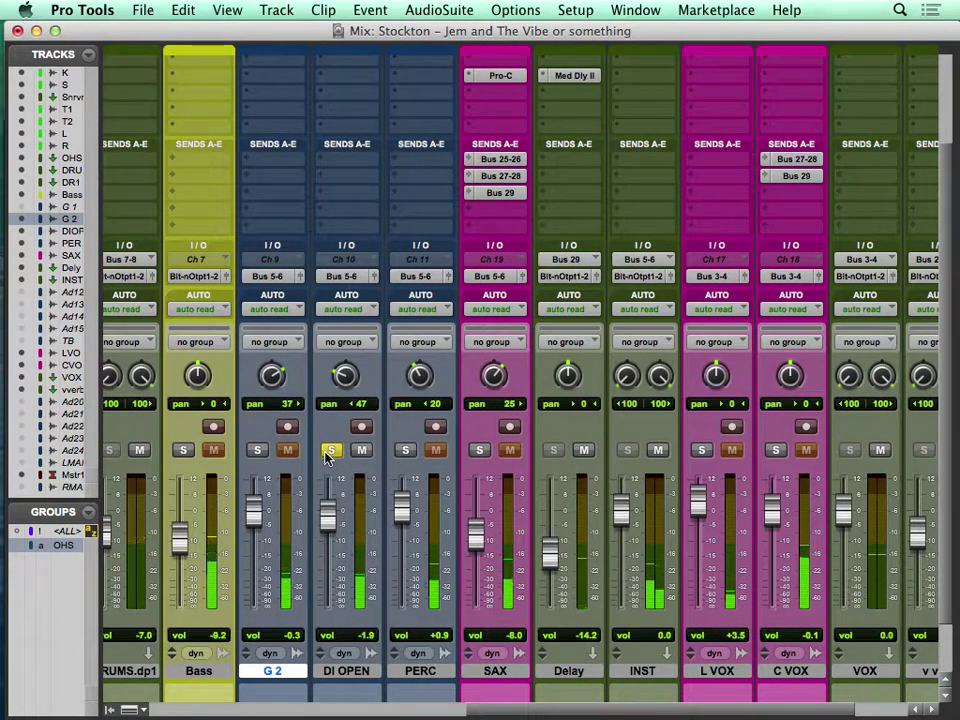
scroll(327, 458, up, 3)
click(350, 93)
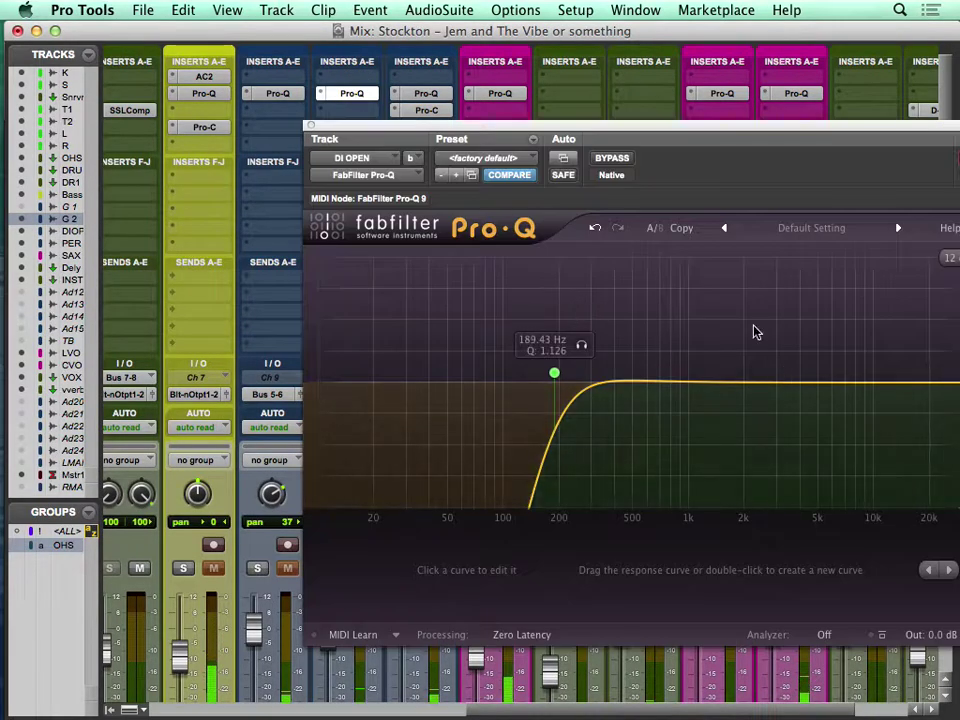
drag(807, 385, 754, 285)
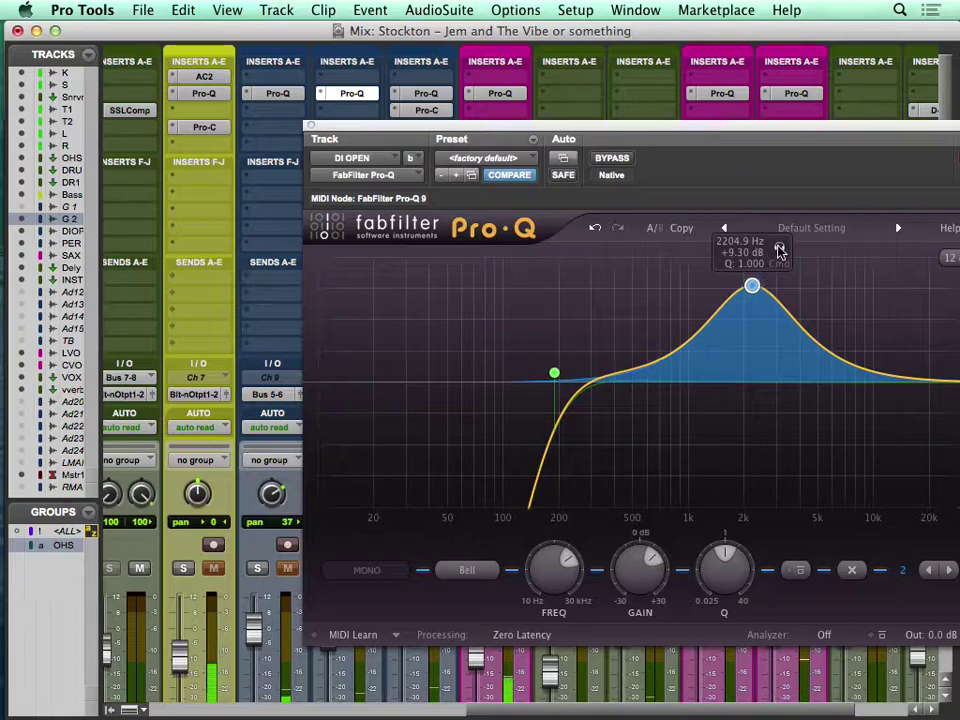
drag(802, 249, 810, 277)
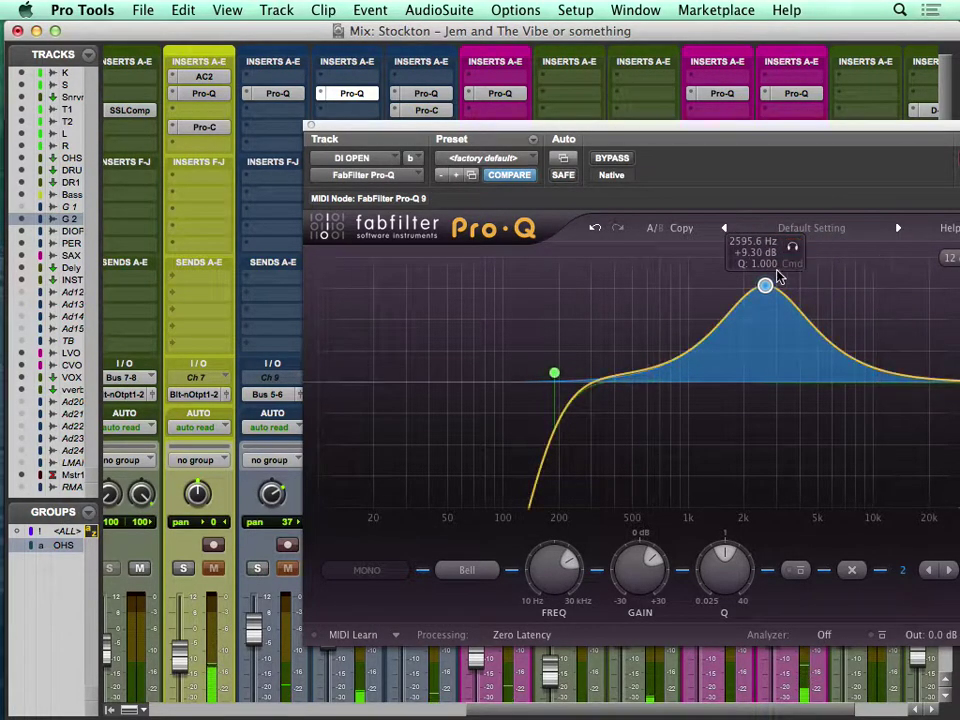
Compare DI OPEN's sound with and without the boost band at about 2.6 kHz in its Pro-Q
drag(337, 134, 412, 115)
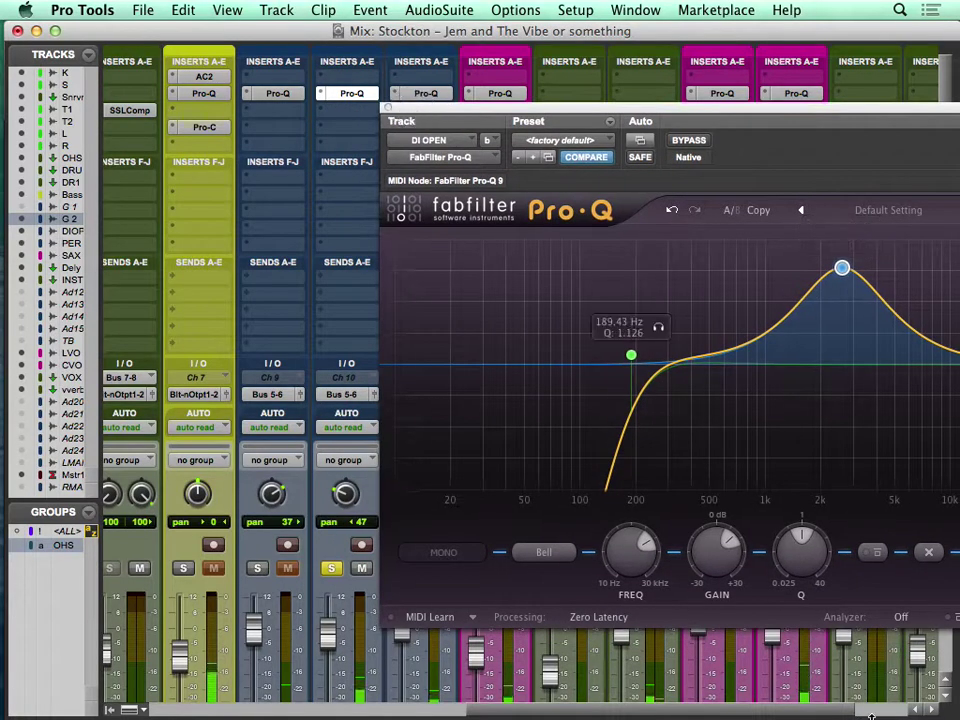
click(876, 553)
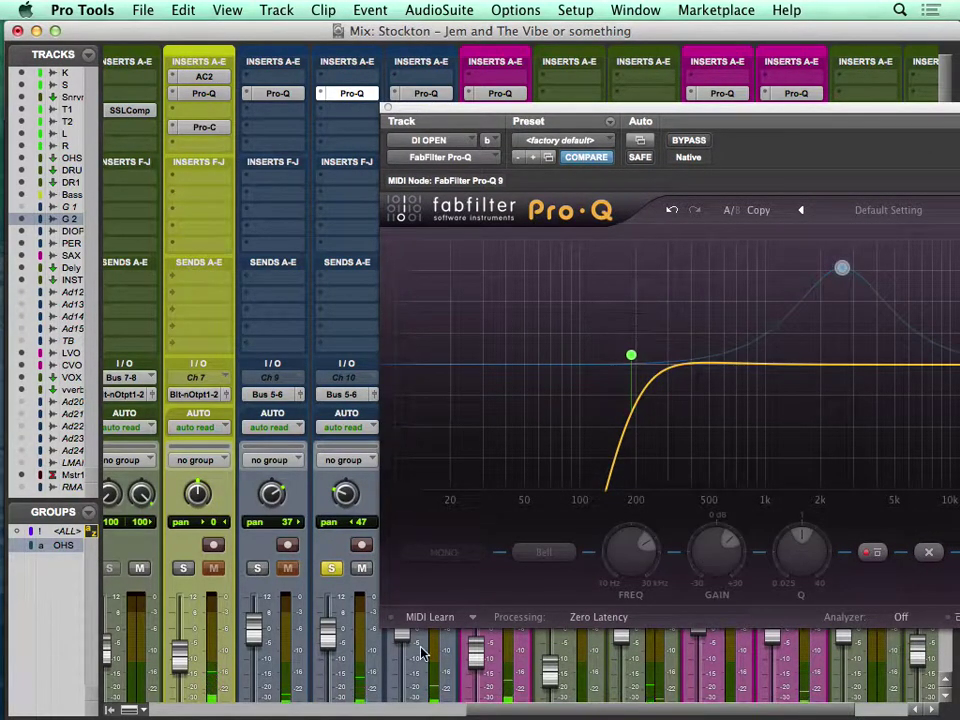
click(872, 553)
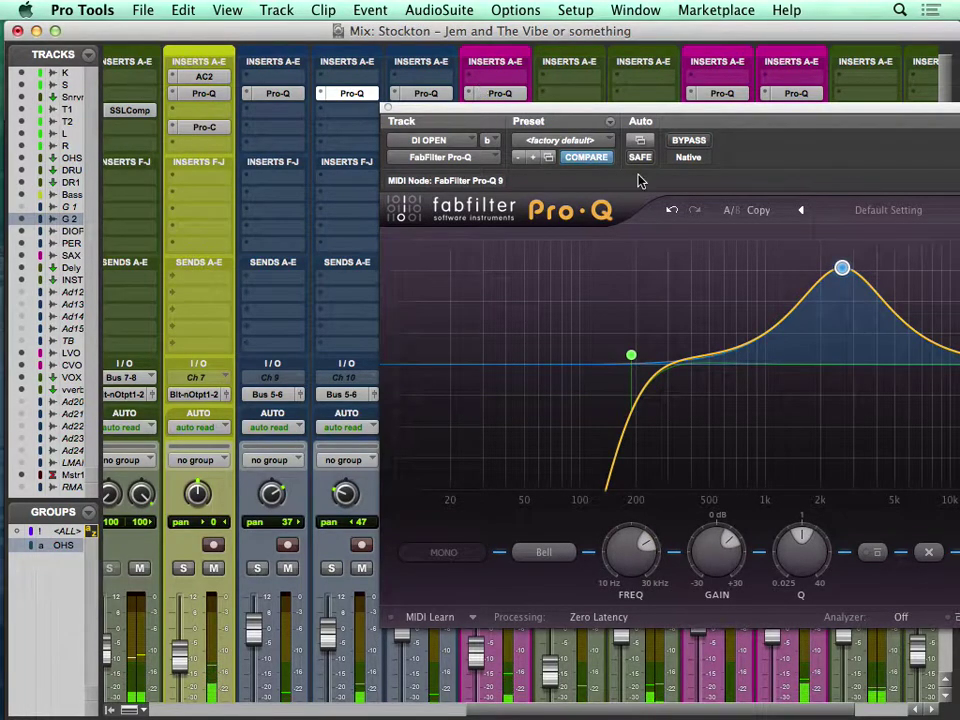
Soften DI OPEN's upper-mid boost, add a bell cut of -1.21 dB at about 598 Hz, and compare the EQ against bypass
mouse_move(842, 268)
mouse_down()
mouse_move(766, 273)
mouse_move(856, 276)
mouse_move(848, 285)
mouse_up()
drag(758, 336, 729, 343)
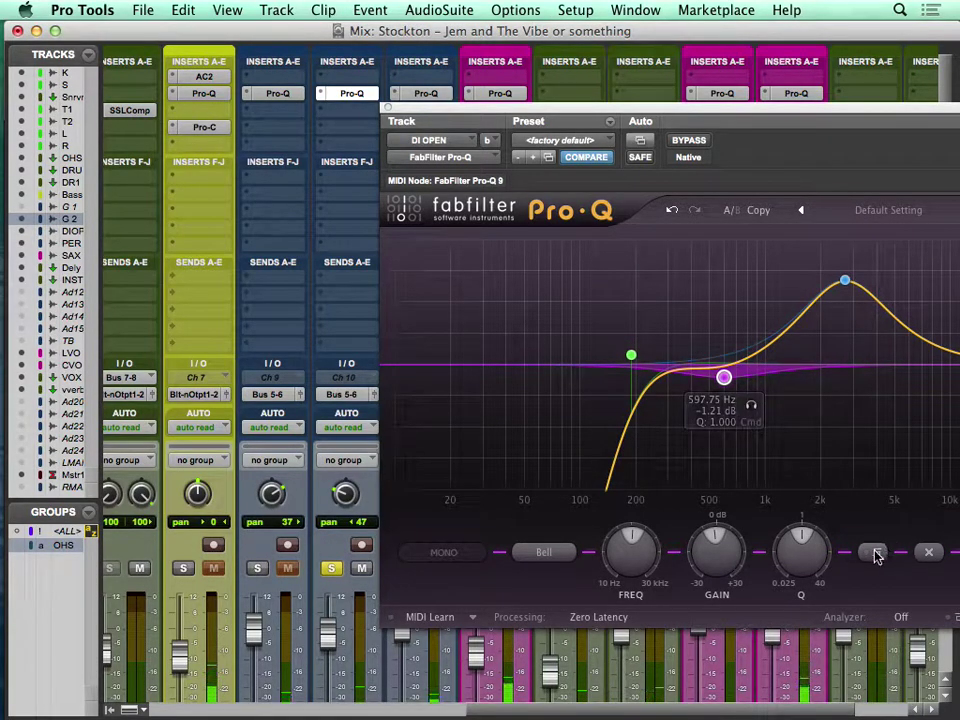
click(690, 143)
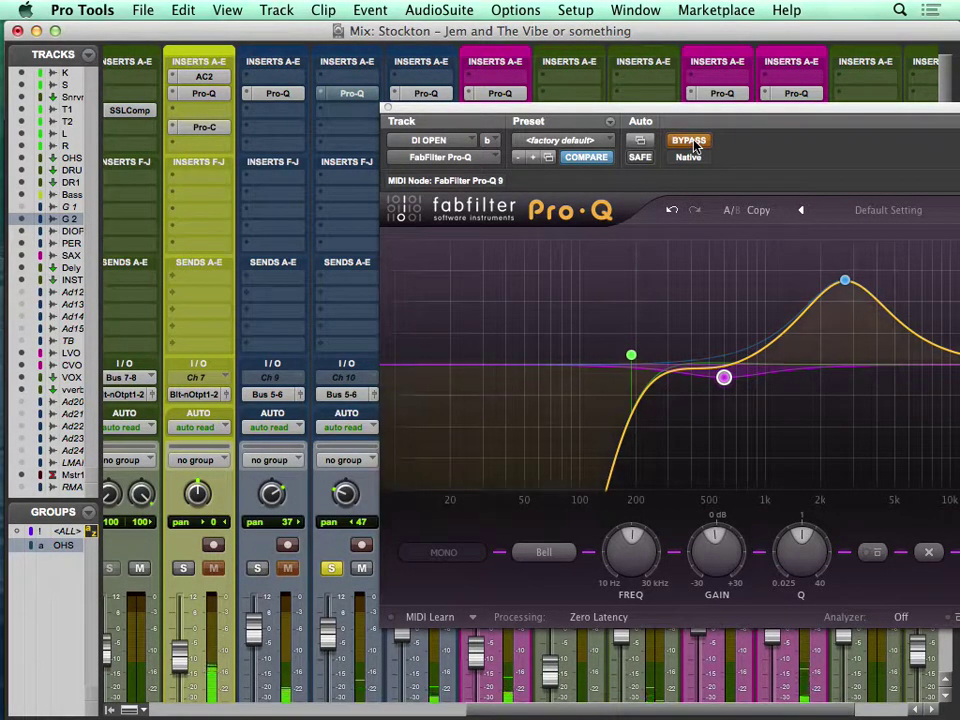
click(690, 143)
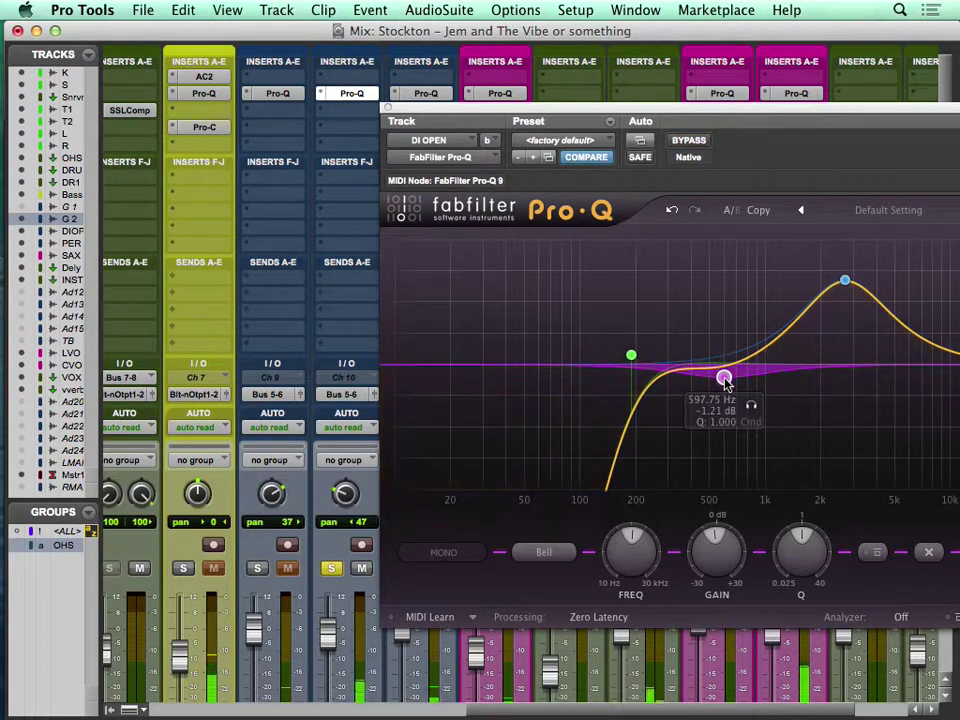
Make DI OPEN's low-mid cut shallower and its upper-mid boost much smaller, then unsolo the track and close its Pro-Q
drag(723, 377, 713, 373)
drag(845, 280, 846, 323)
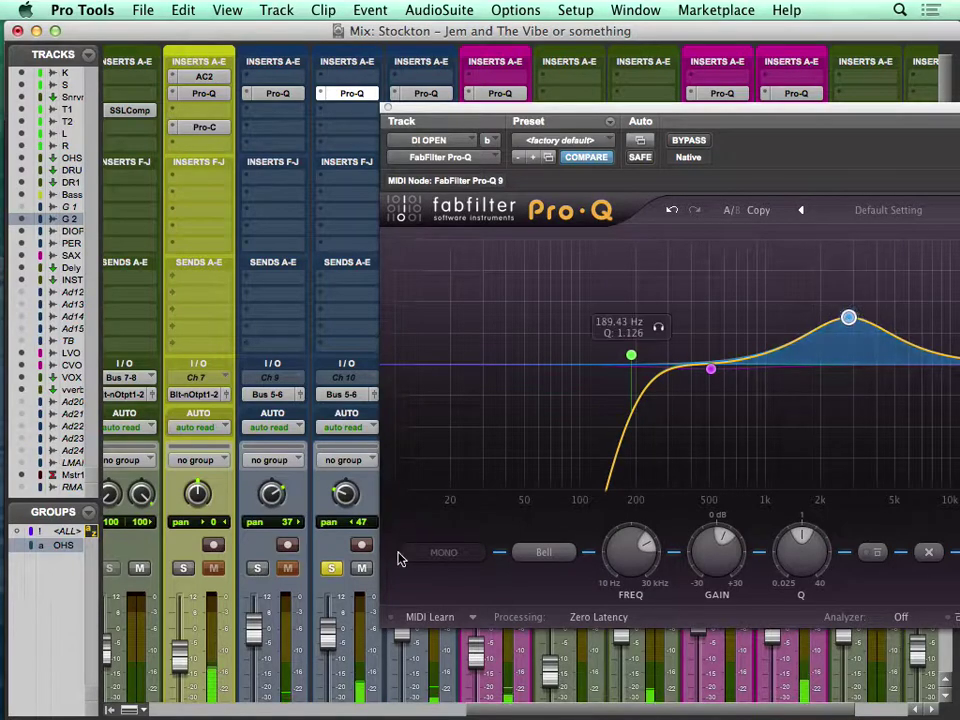
click(329, 572)
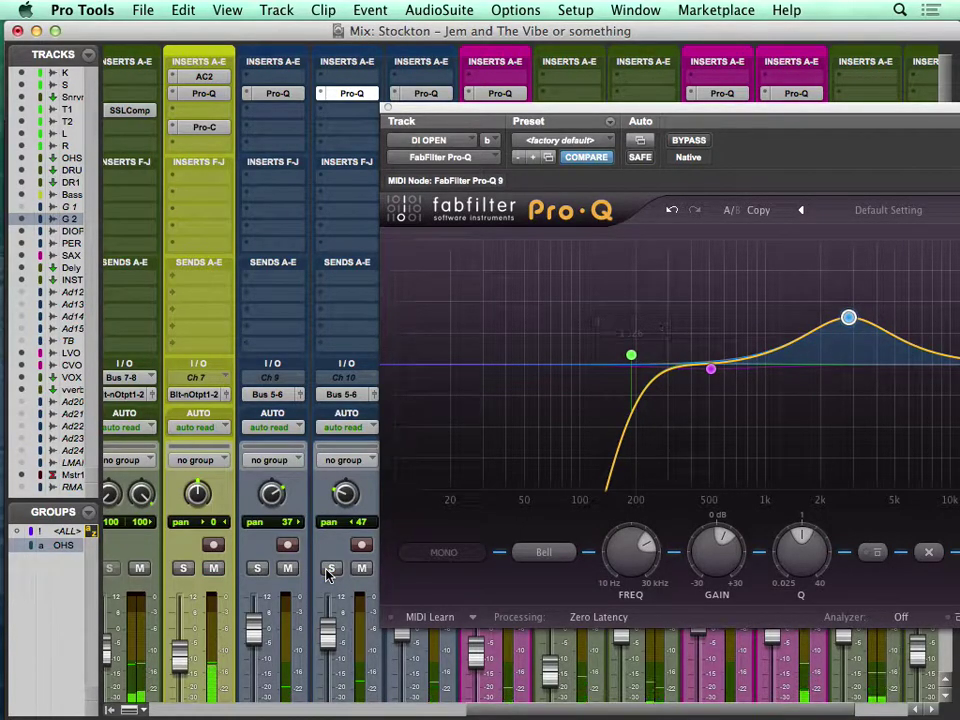
click(352, 93)
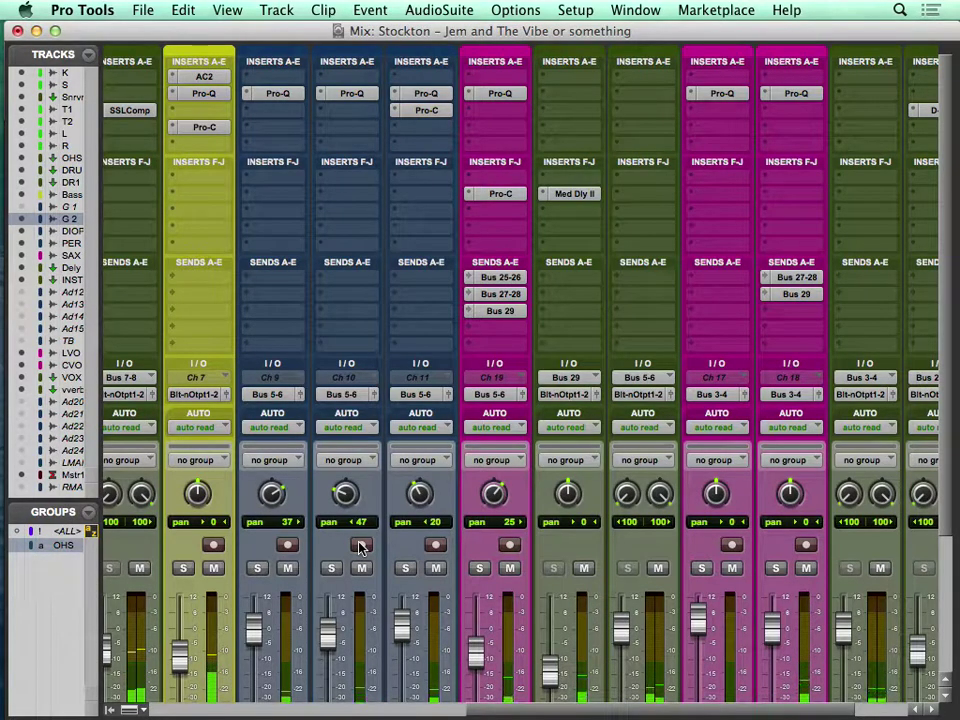
Play the session from about 22:45 in the Edit window, with the timeline zoomed in around that position
key(super+equal)
key(super+bracketleft)
key(super+bracketleft)
key(super+bracketleft)
key(super+bracketleft)
key(super+bracketleft)
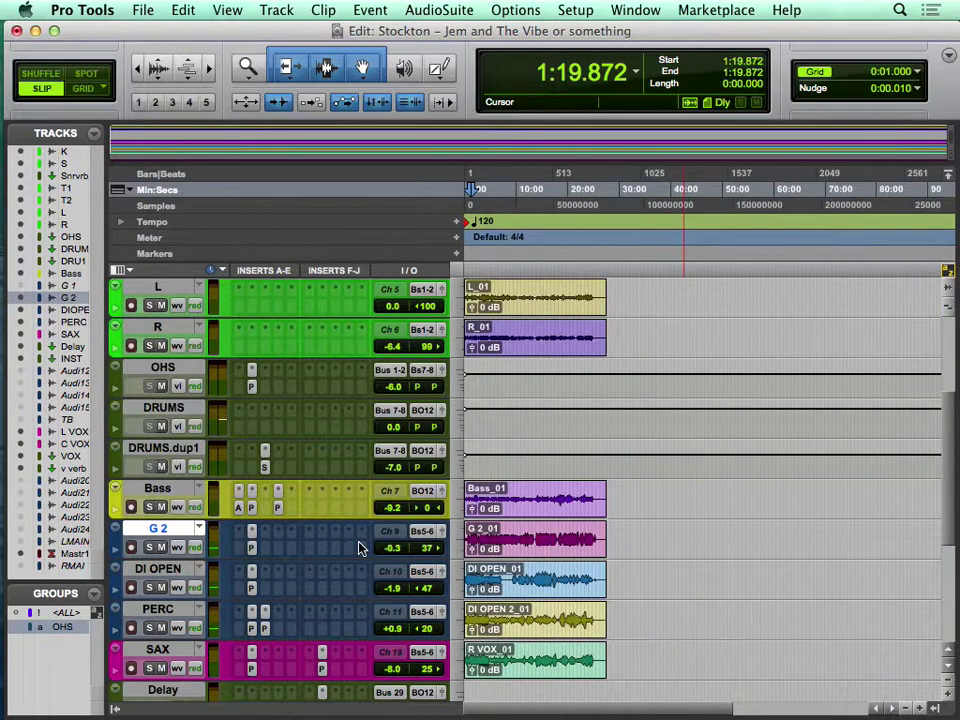
click(583, 193)
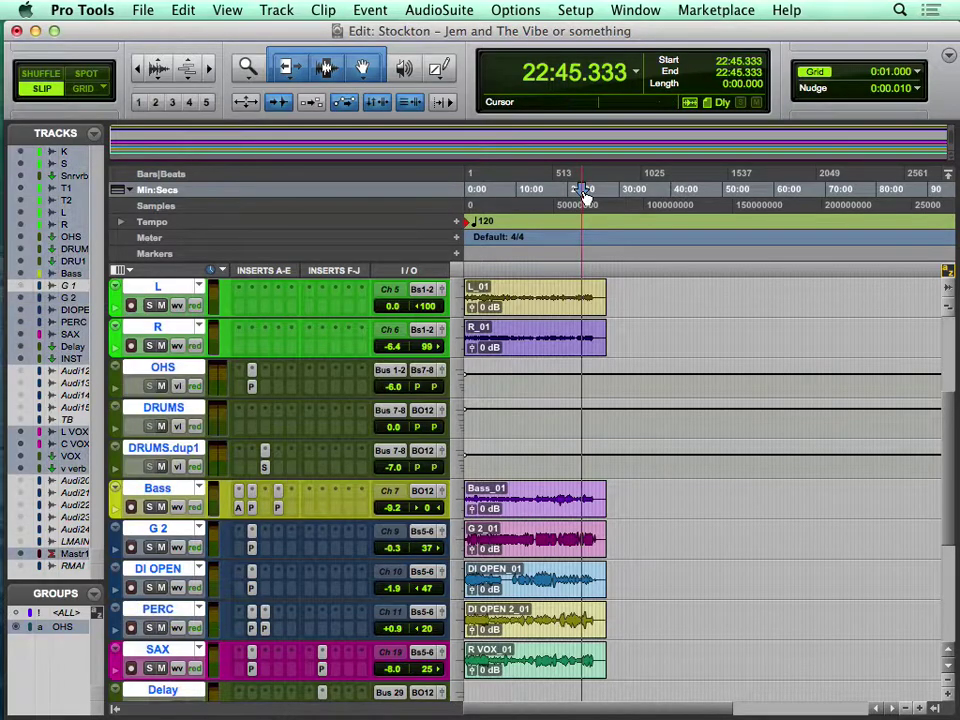
key(super+bracketright)
key(super+bracketright)
key(super+bracketright)
key(super+bracketright)
key(space)
key(super+bracketright)
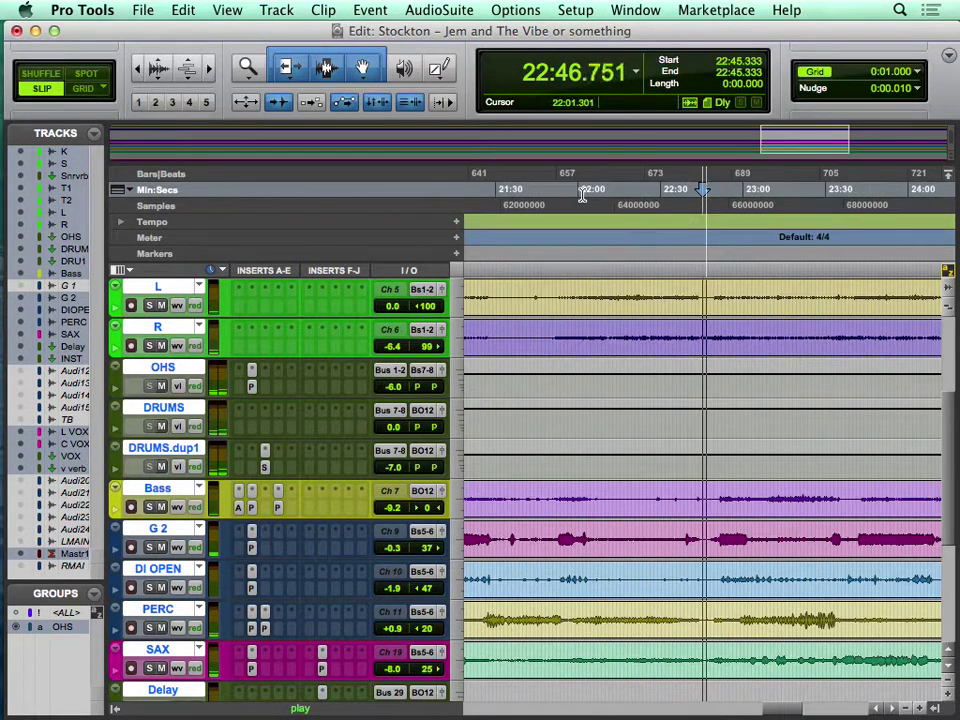
key(super+bracketright)
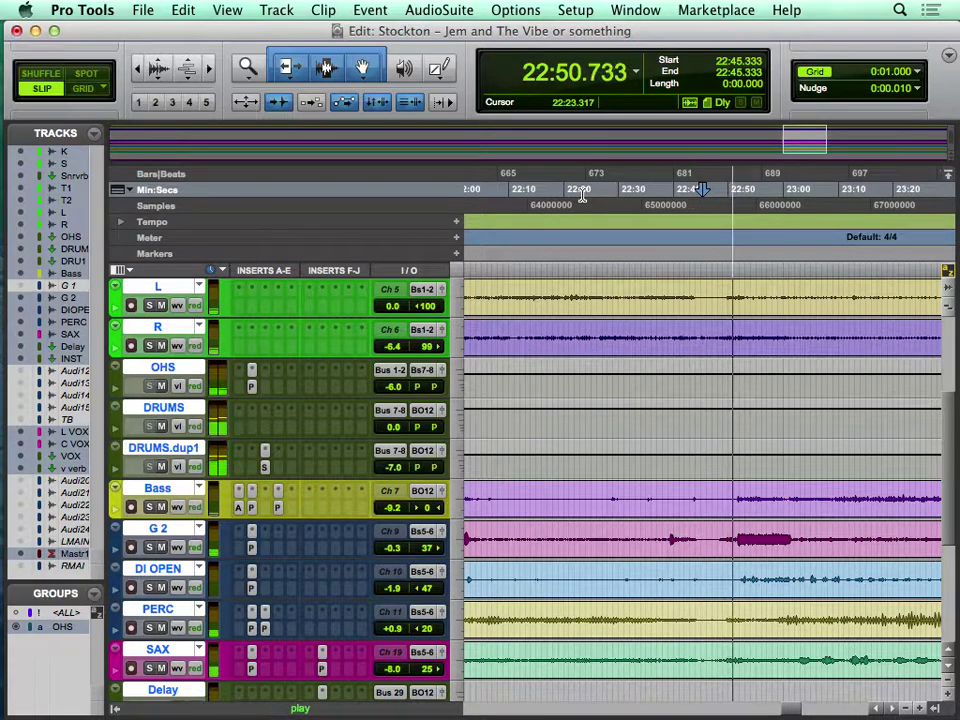
Save the session under a new name, replacing "or something" with the engineer's surname and "MIX"
click(143, 9)
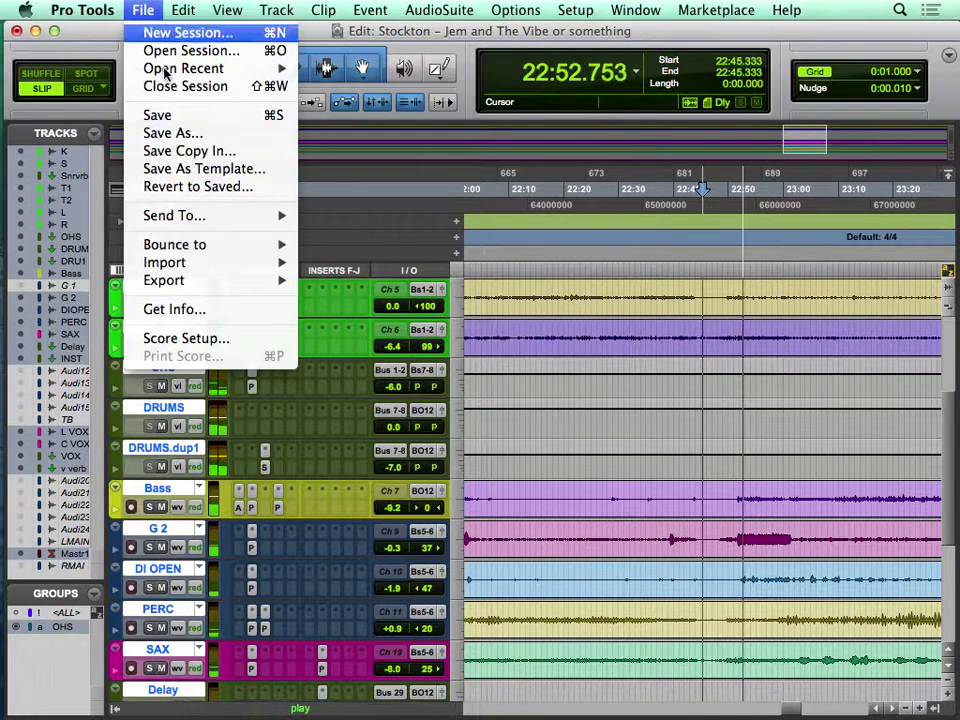
click(193, 135)
key(Right)
text(BOURKE MIX)
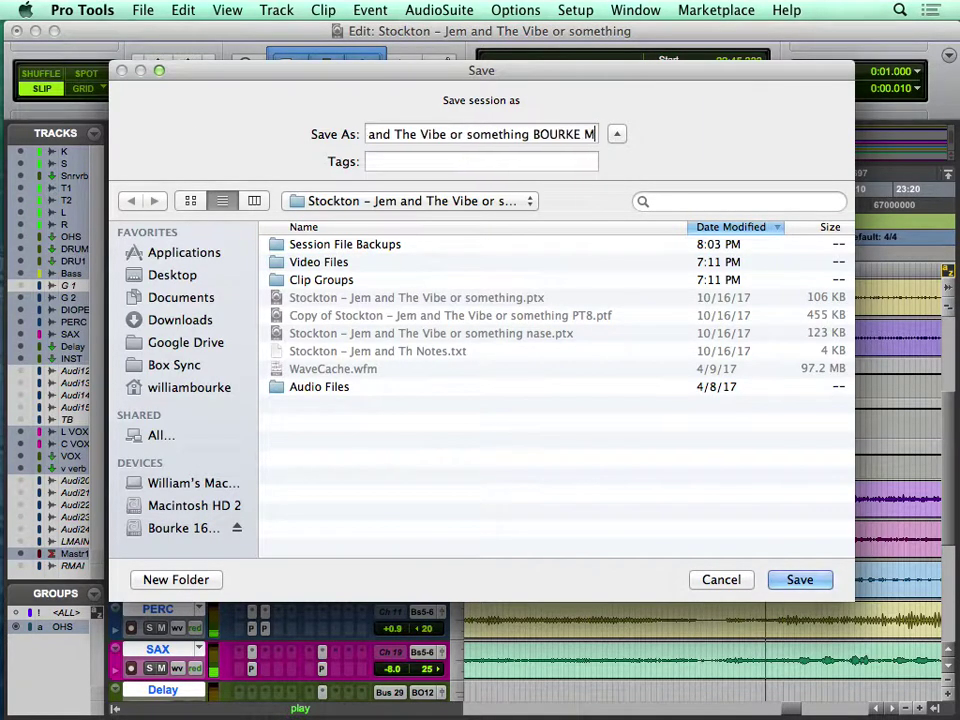
key(BackSpace)
key(BackSpace)
key(BackSpace)
key(BackSpace)
key(BackSpace)
key(BackSpace)
key(BackSpace)
key(BackSpace)
key(BackSpace)
key(BackSpace)
key(BackSpace)
key(BackSpace)
key(BackSpace)
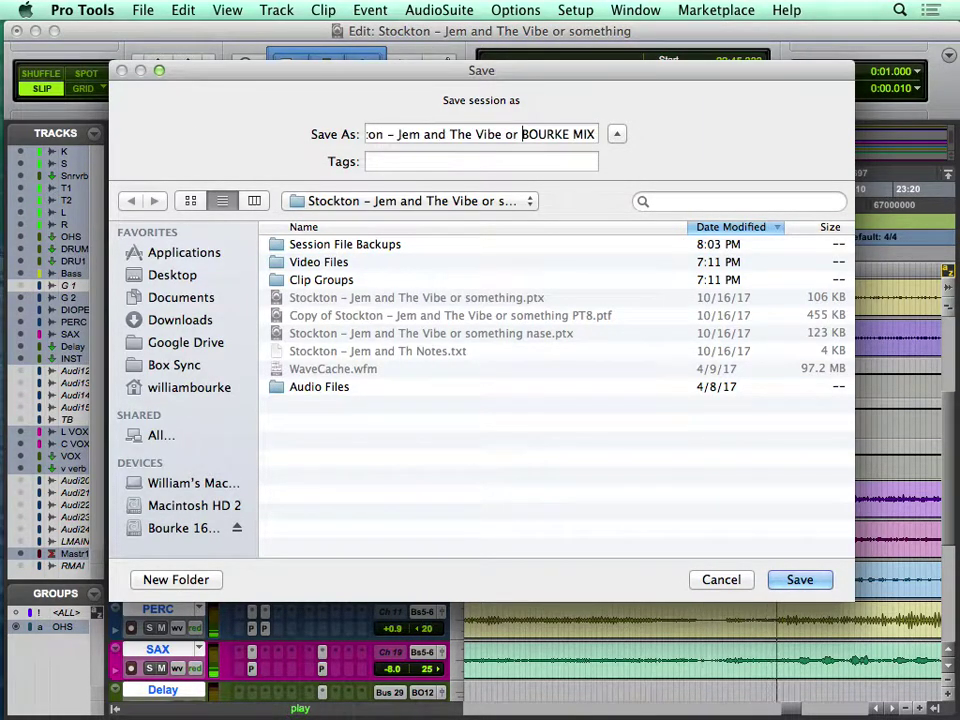
key(Return)
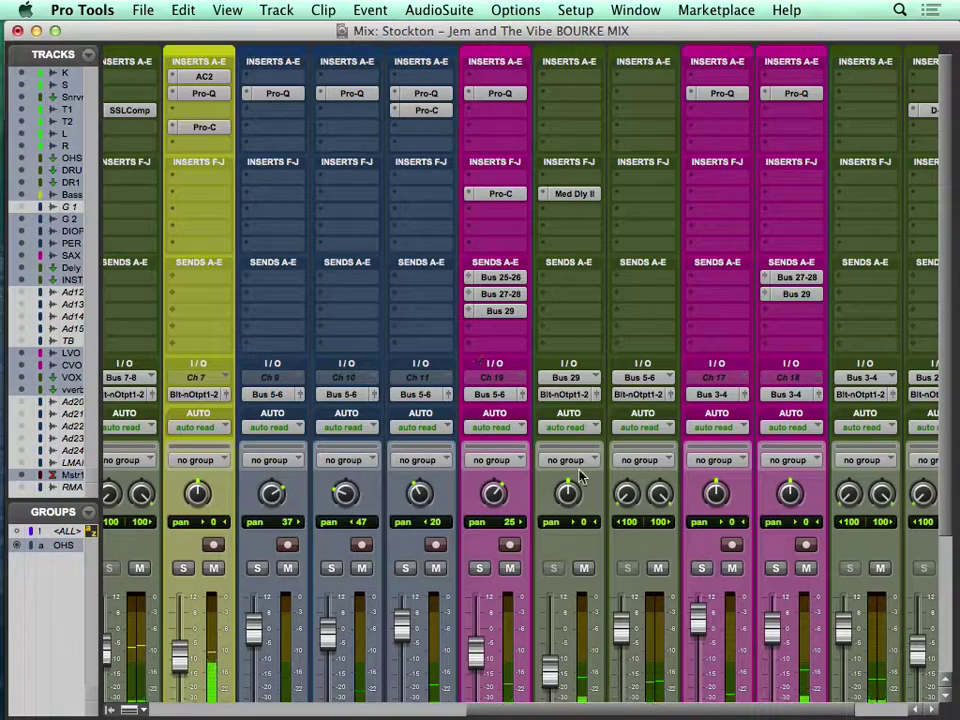
Look over the faders and meters of all tracks in the Mix window during playback
scroll(579, 476, down, 3)
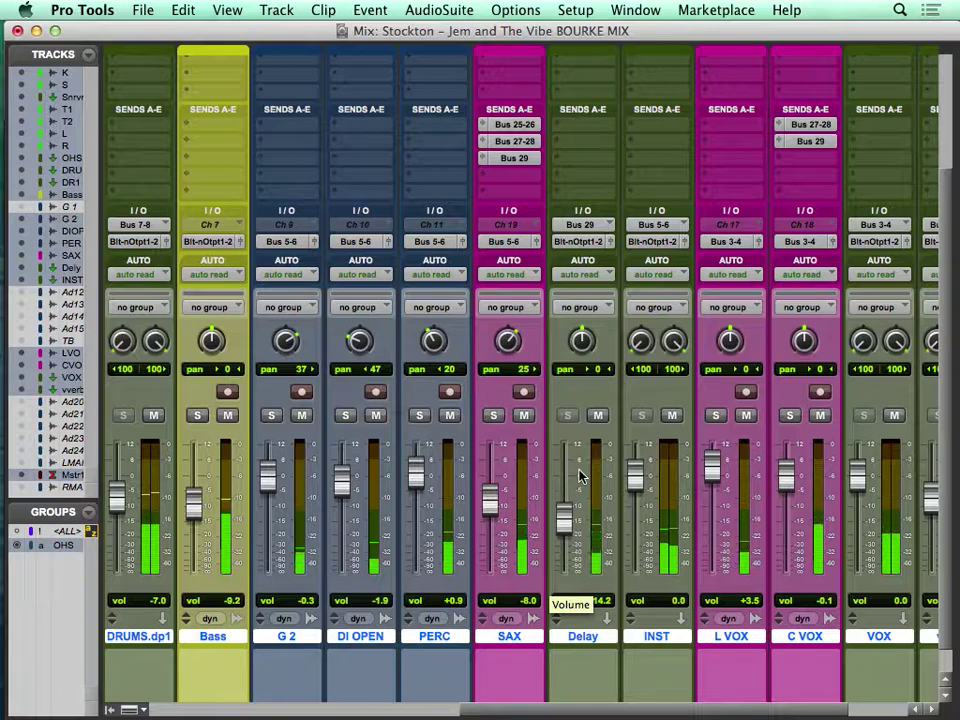
scroll(581, 476, right, 3)
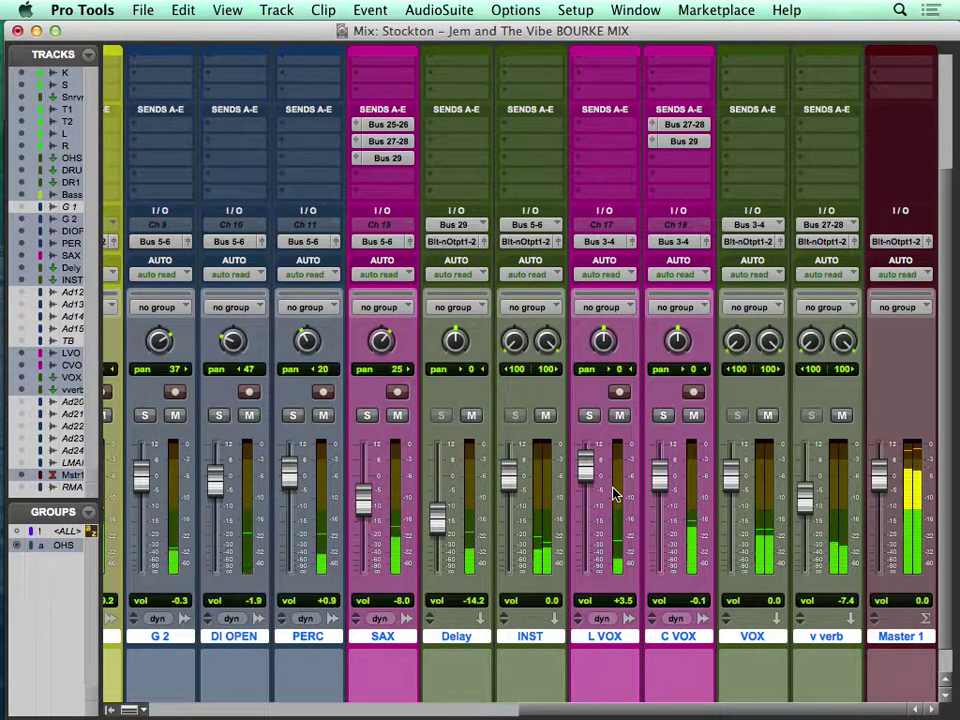
scroll(614, 493, left, 15)
scroll(614, 493, down, 1)
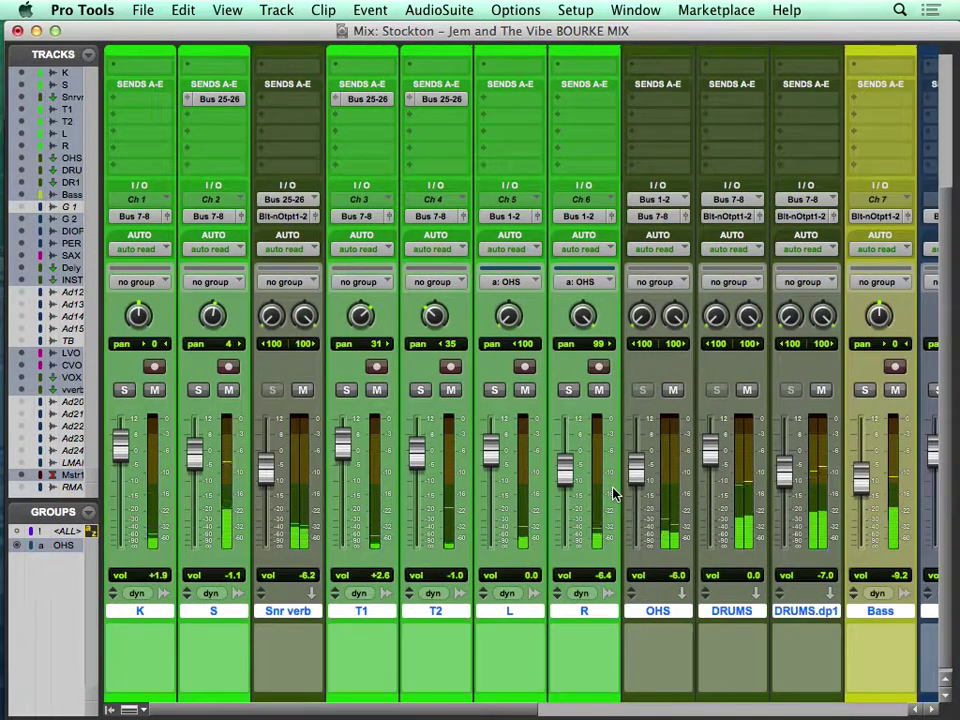